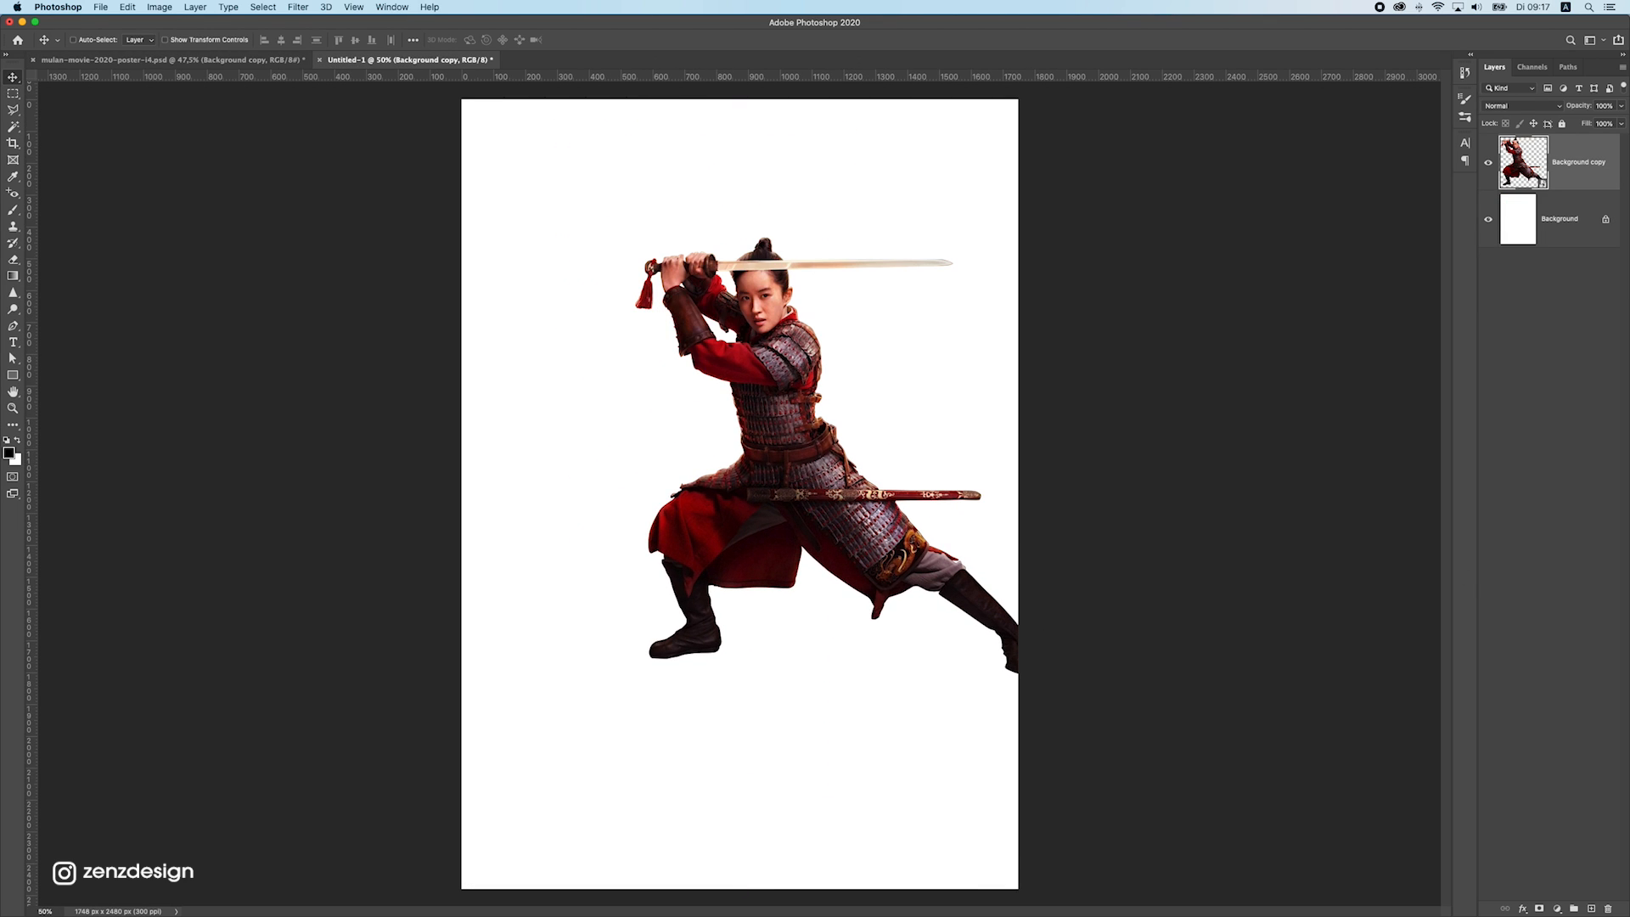
# Place the dirt ground image across the lower part of the poster and put its layer beneath the warrior layer
pyautogui.press('super+Tab')
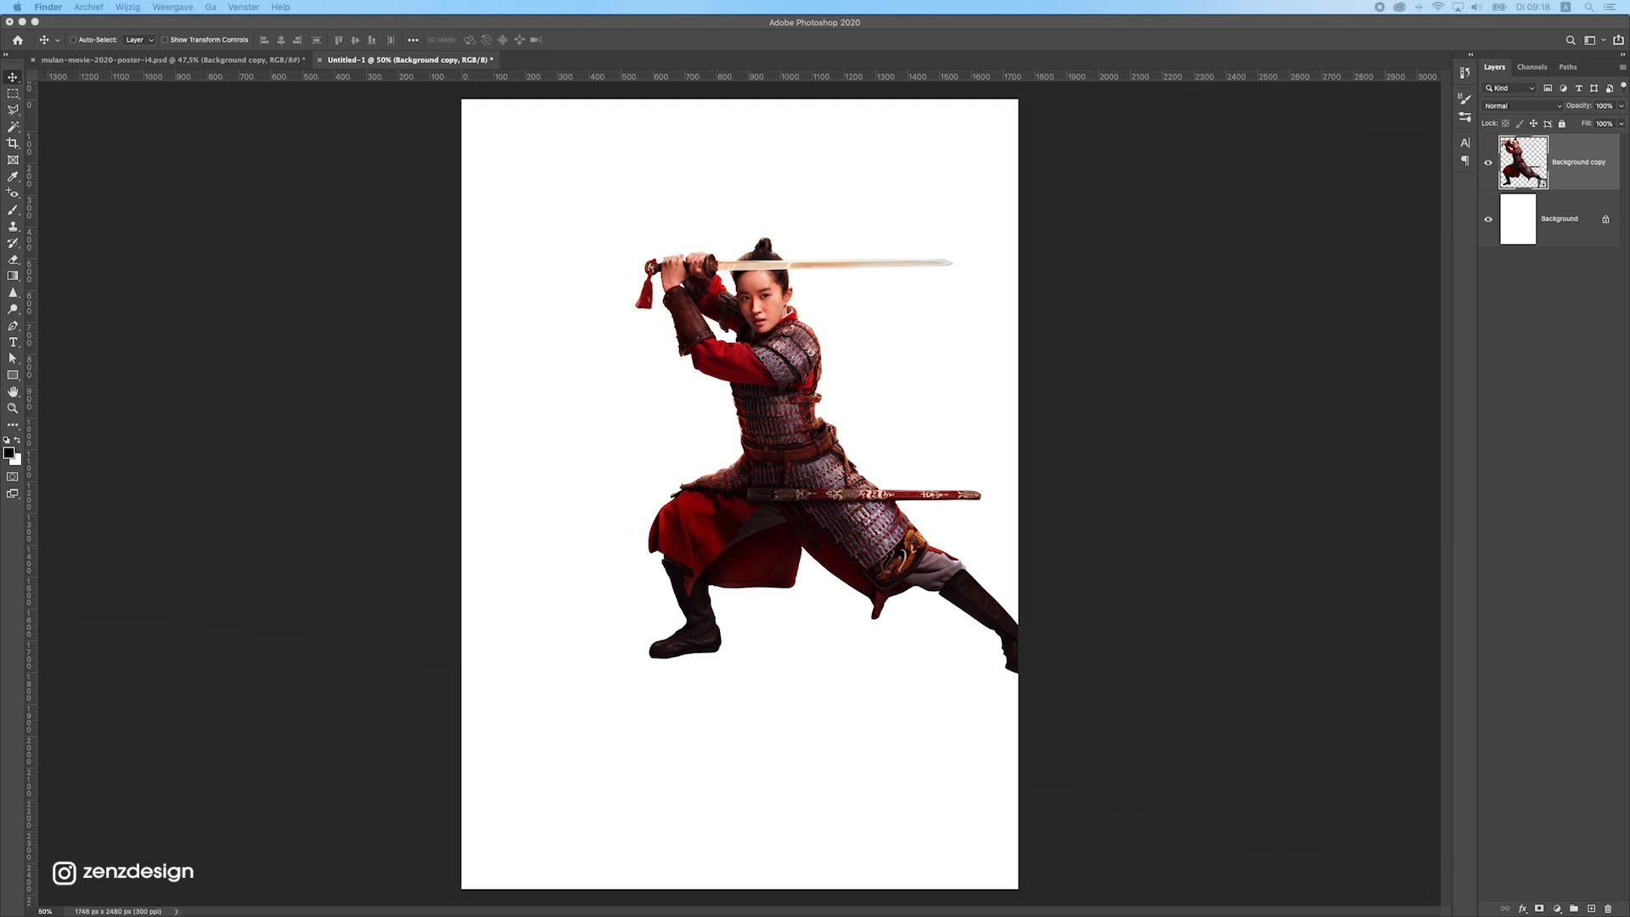
pyautogui.moveTo(1031, 776); pyautogui.dragTo(1053, 735)
pyautogui.press('Return')
pyautogui.moveTo(1577, 218); pyautogui.dragTo(1556, 138)
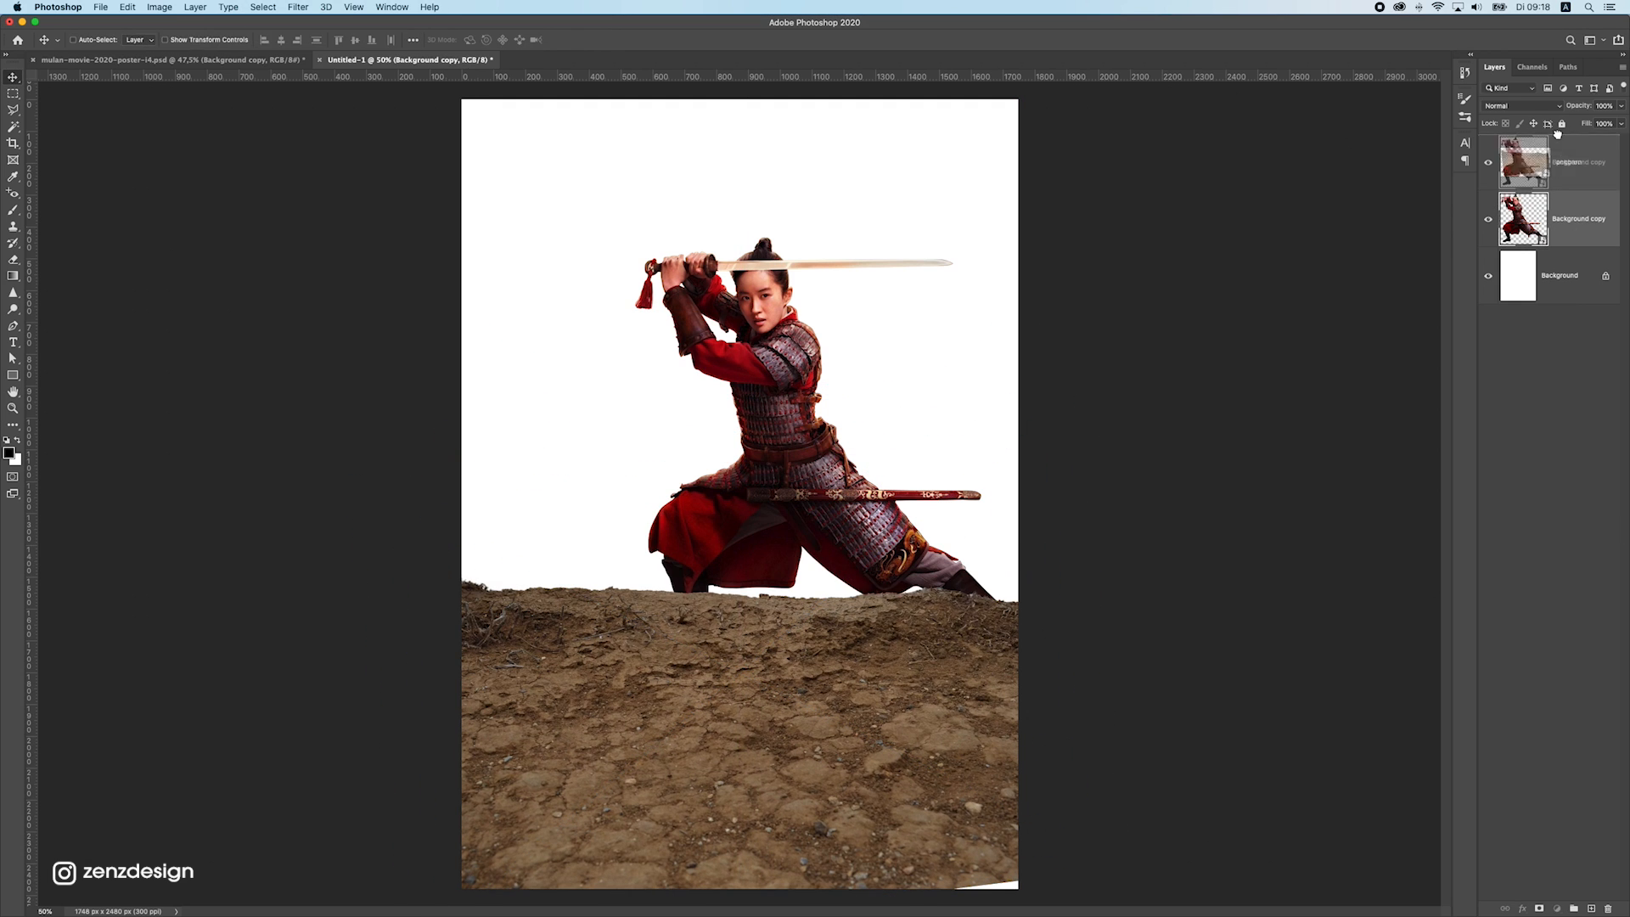
# Enlarge the warrior with Free Transform and position her so she fills most of the poster
pyautogui.press('super+t')
pyautogui.moveTo(1041, 237); pyautogui.dragTo(1172, 94)
pyautogui.moveTo(751, 566); pyautogui.dragTo(770, 535)
pyautogui.press('Return')
# Place the lantern image, scale it down and position it beside the warrior's hip, just above the sword scabbard
pyautogui.keyDown('super'); pyautogui.click(852, 840); pyautogui.keyUp('super')
pyautogui.moveTo(852, 842); pyautogui.dragTo(852, 853)
pyautogui.moveTo(1001, 102); pyautogui.dragTo(905, 527)
pyautogui.press('Return')
pyautogui.moveTo(872, 579); pyautogui.dragTo(924, 586)
# Position the cherry tree behind the warrior and enlarge it so its blossoms fill the upper half of the poster
pyautogui.click(127, 6)
pyautogui.click(408, 515)
pyautogui.moveTo(951, 365); pyautogui.dragTo(679, 374)
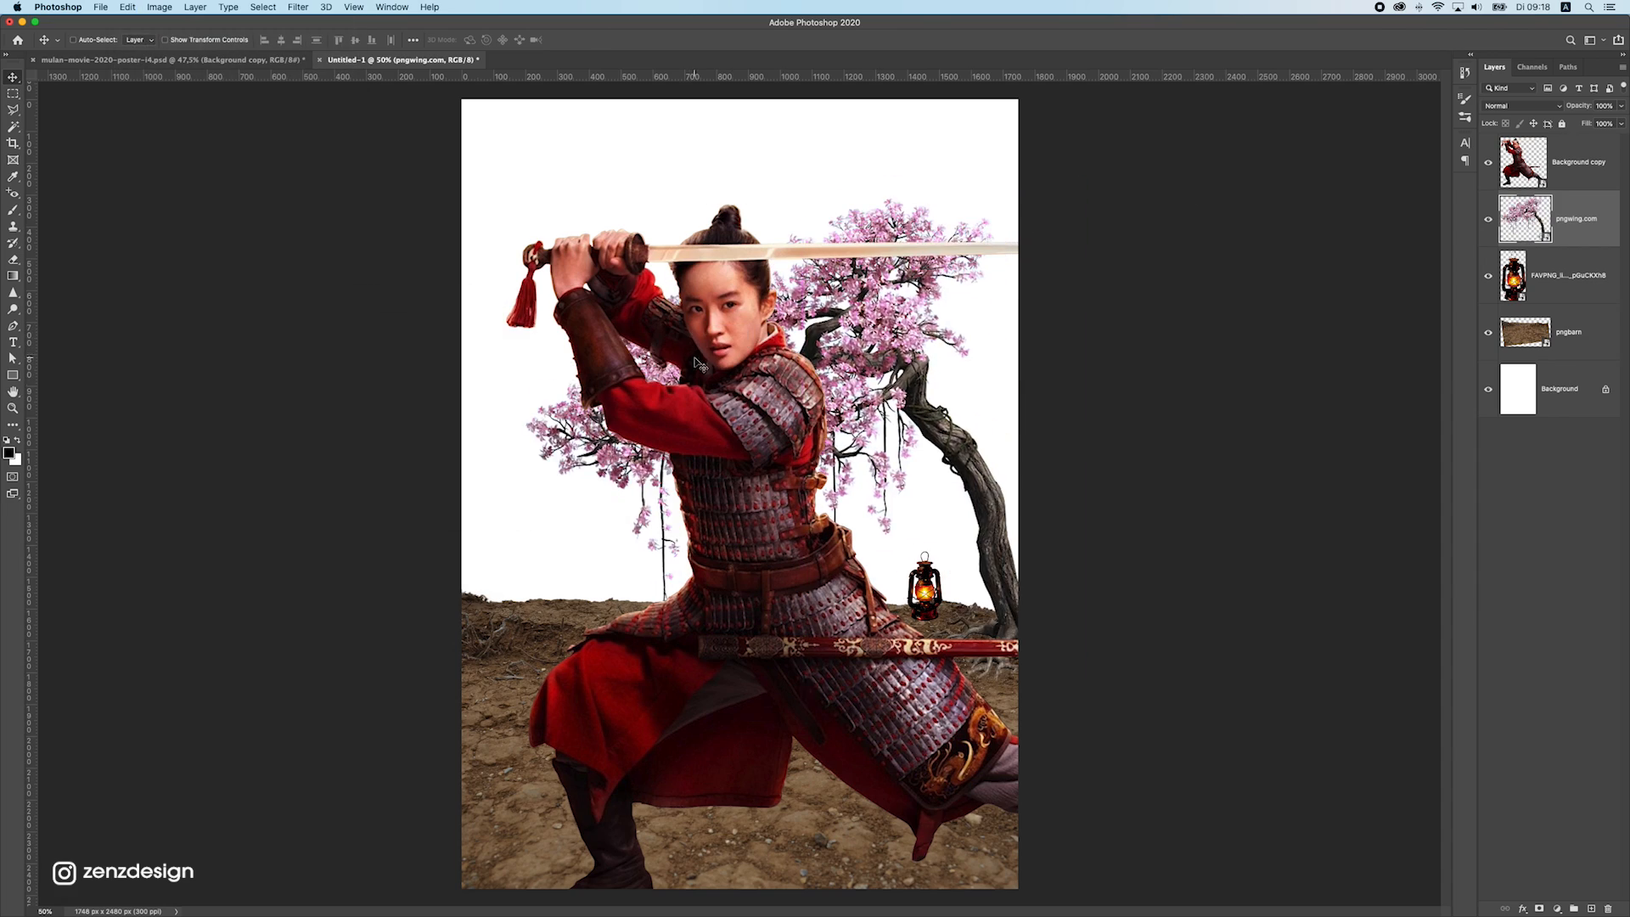
pyautogui.press('super+t')
pyautogui.moveTo(527, 200); pyautogui.dragTo(372, 68)
pyautogui.moveTo(860, 354); pyautogui.dragTo(908, 358)
pyautogui.press('Return')
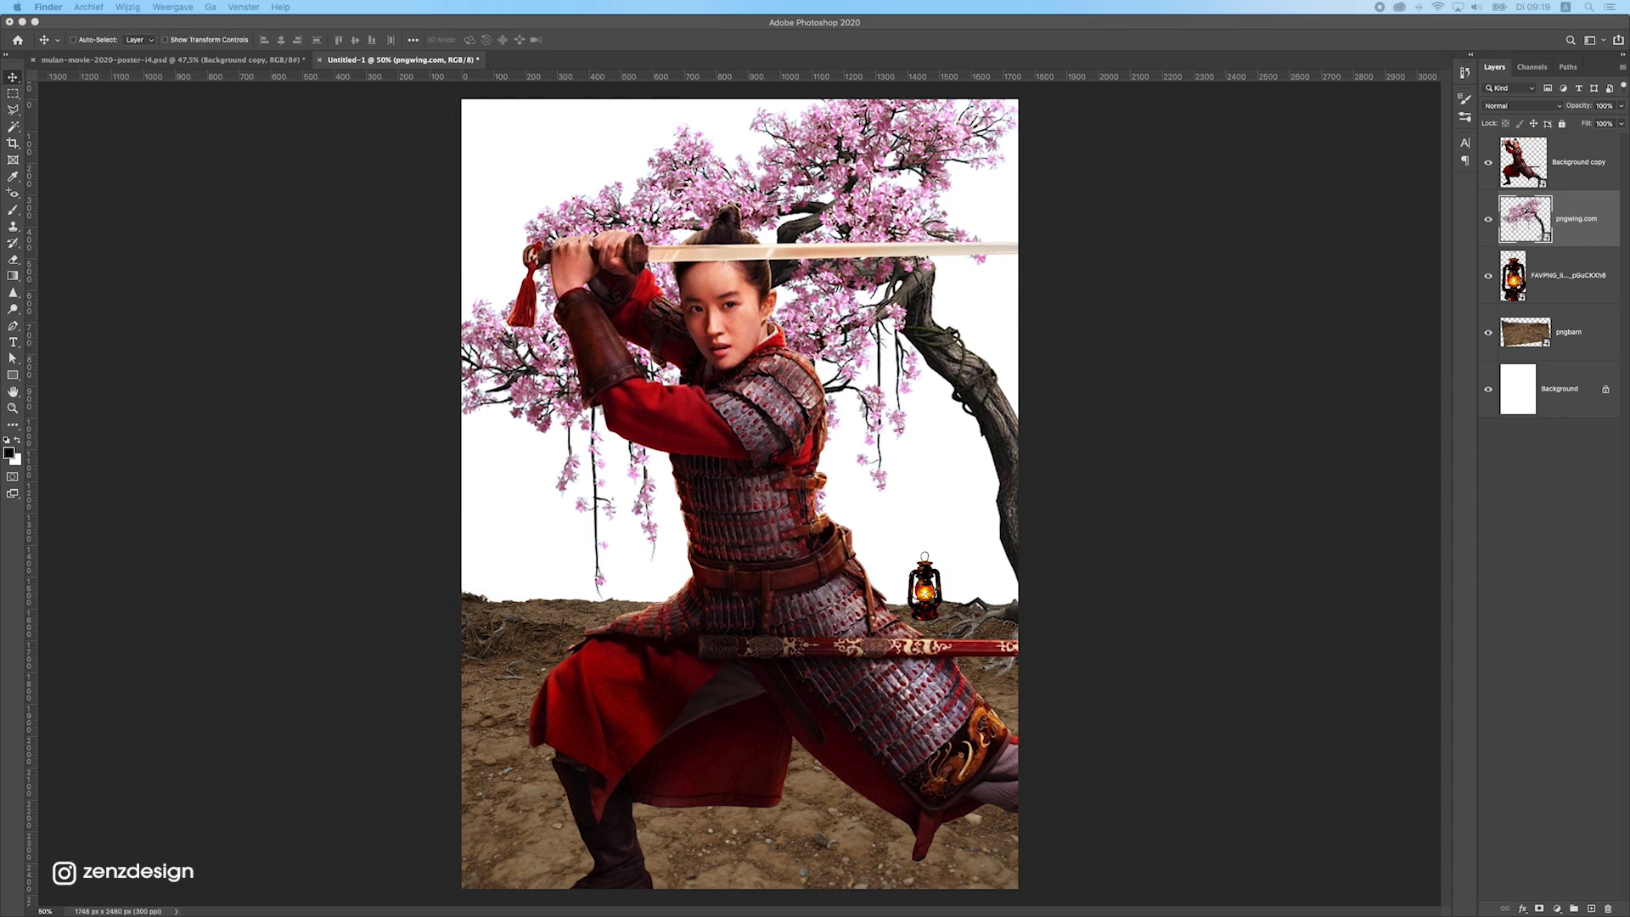
# Place the mountain landscape photo directly above the white background layer and enlarge it to cover the poster's upper area
pyautogui.press('Return')
pyautogui.moveTo(1578, 224); pyautogui.dragTo(1579, 415)
pyautogui.press('super+t')
pyautogui.scroll(-5, 739, 493)
pyautogui.moveTo(608, 425); pyautogui.dragTo(389, 232)
pyautogui.scroll(5, 740, 493)
pyautogui.moveTo(690, 308); pyautogui.dragTo(952, 473)
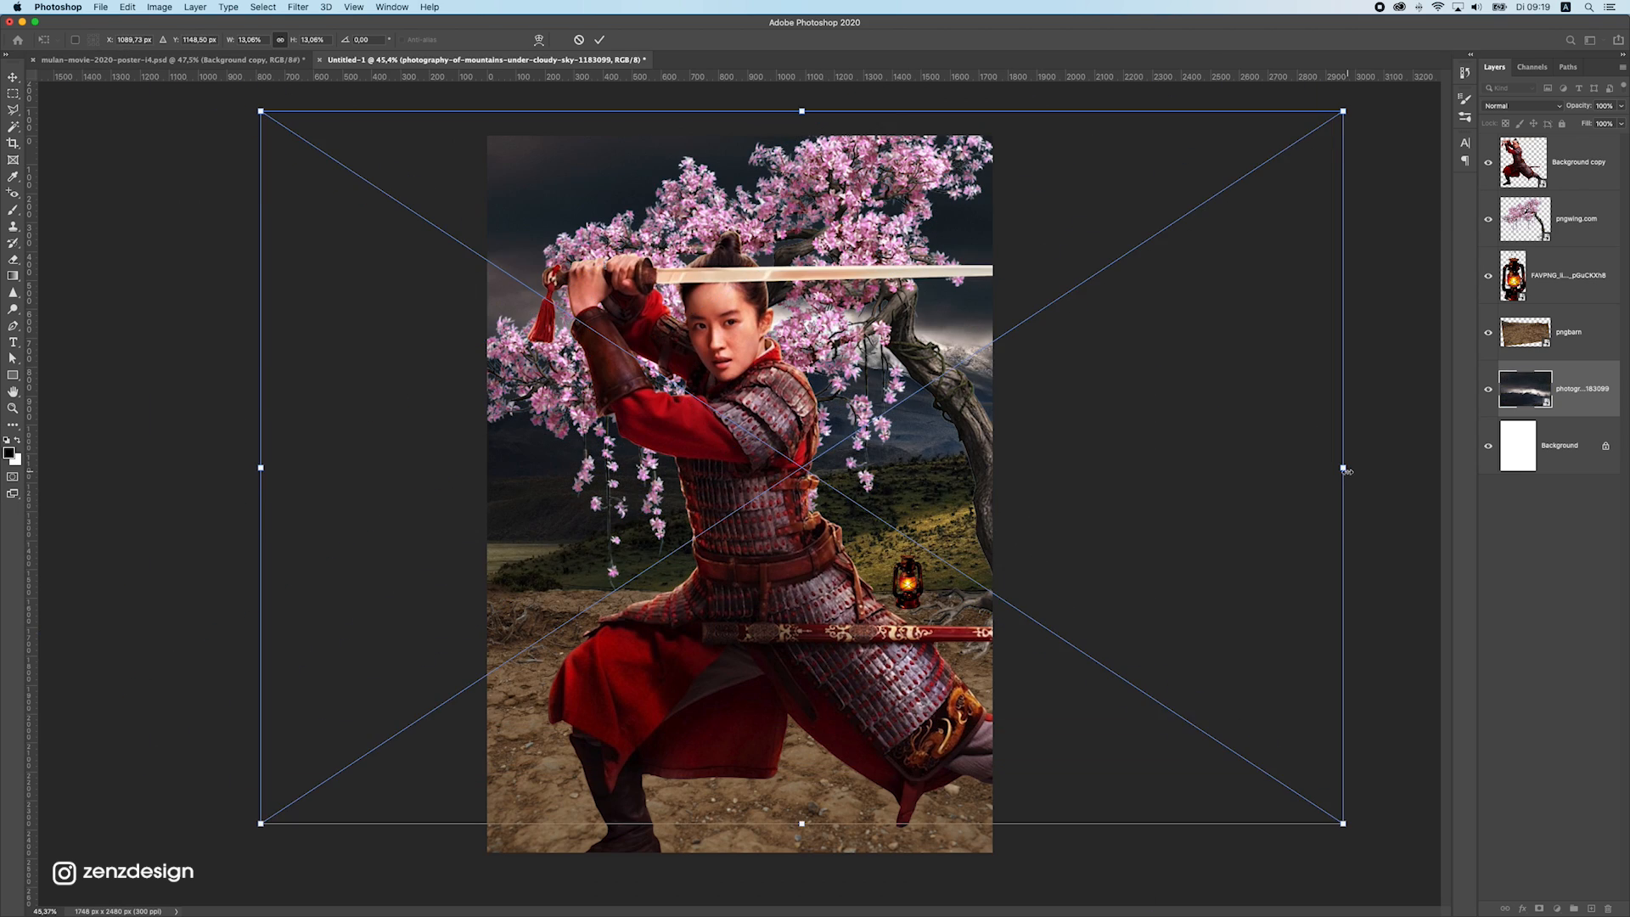
# Adjust the mountain photo's proportions, enlarge it further and shift it so the bright clouds and peaks sit behind the tree
pyautogui.moveTo(1344, 470); pyautogui.dragTo(1219, 470)
pyautogui.moveTo(930, 468); pyautogui.dragTo(954, 507)
pyautogui.scroll(-3, 740, 493)
pyautogui.moveTo(849, 509); pyautogui.dragTo(674, 448)
pyautogui.scroll(-5, 739, 493)
pyautogui.moveTo(910, 617); pyautogui.dragTo(1010, 690)
pyautogui.scroll(8, 739, 494)
pyautogui.moveTo(646, 417); pyautogui.dragTo(870, 421)
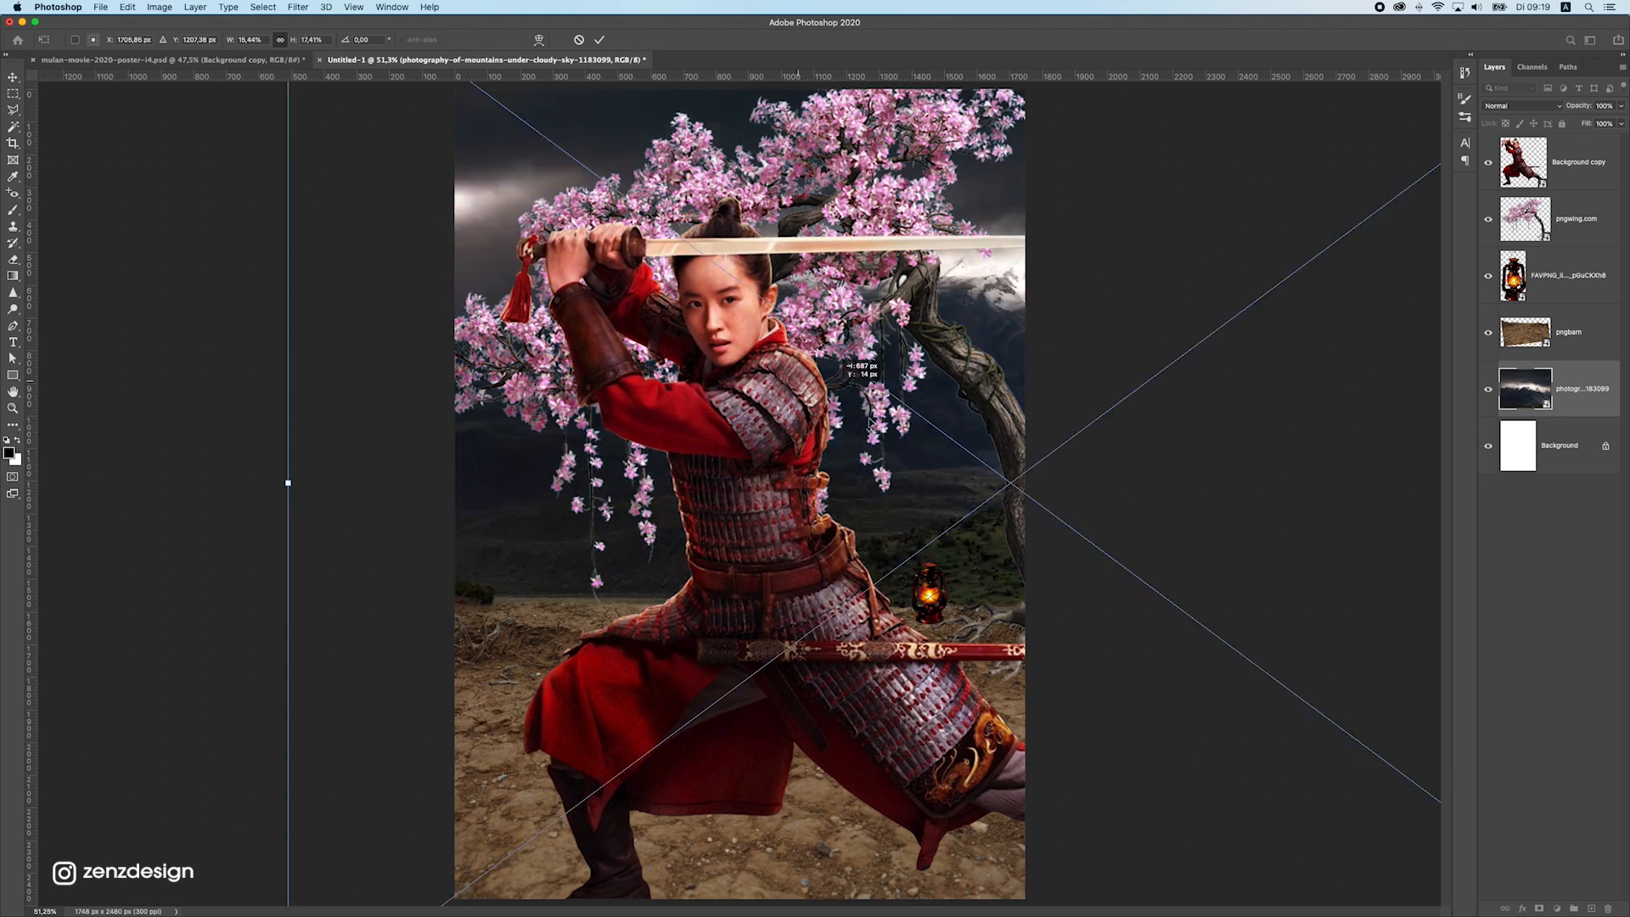
pyautogui.press('Return')
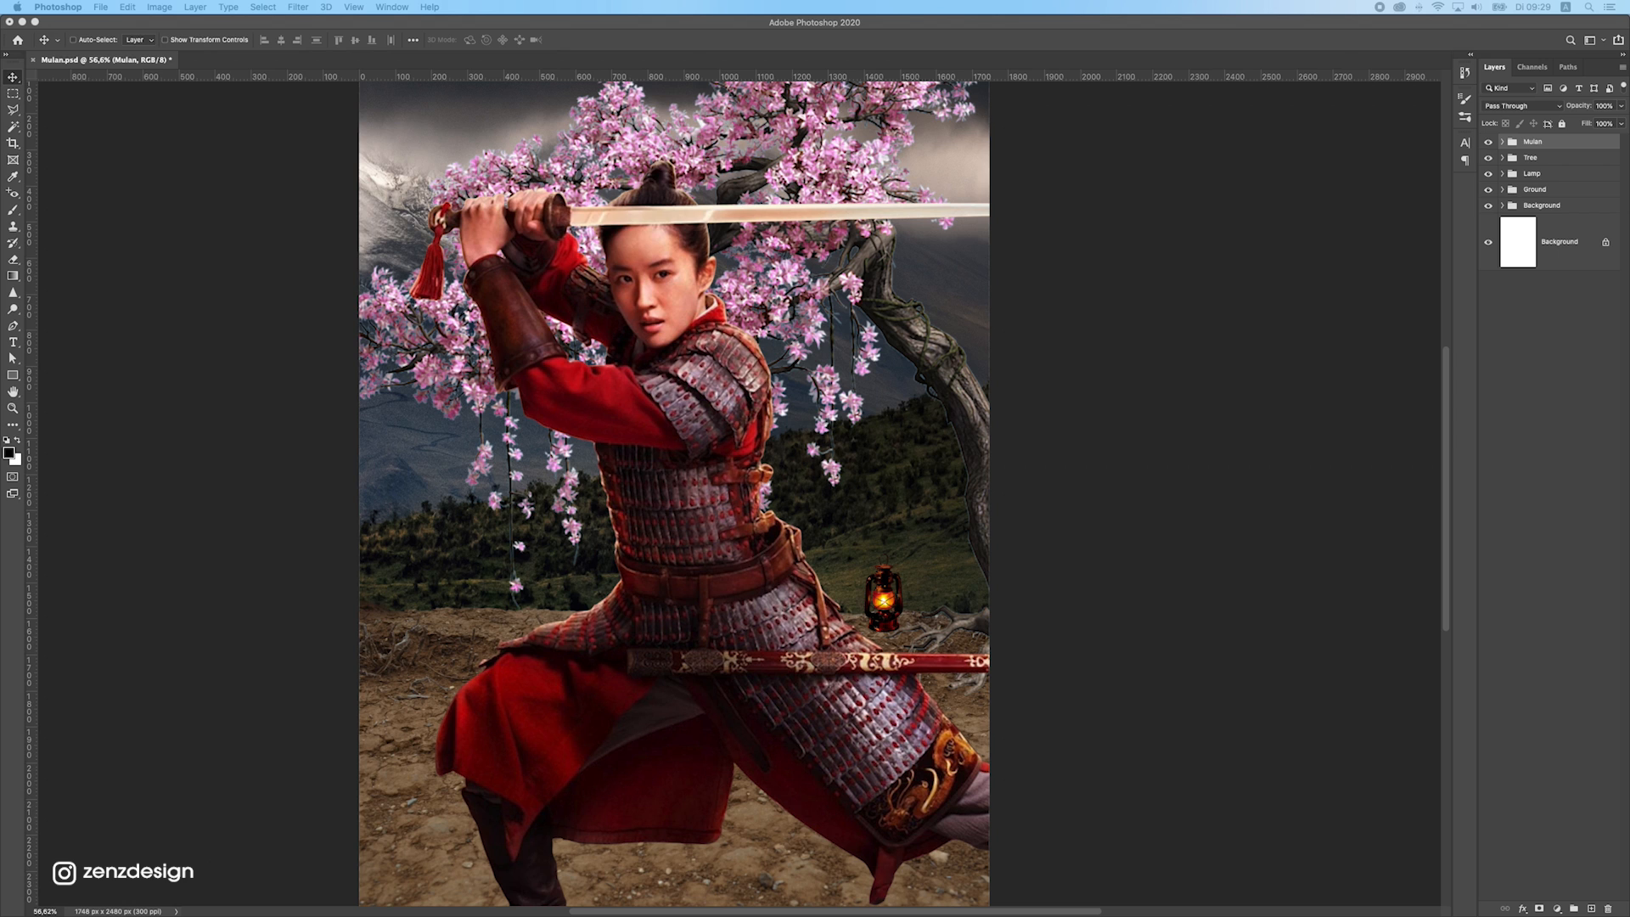
# Place the grass image, move its layer beneath the Ground group and shift it to the left end of the horizon
pyautogui.moveTo(1625, 459); pyautogui.dragTo(510, 539)
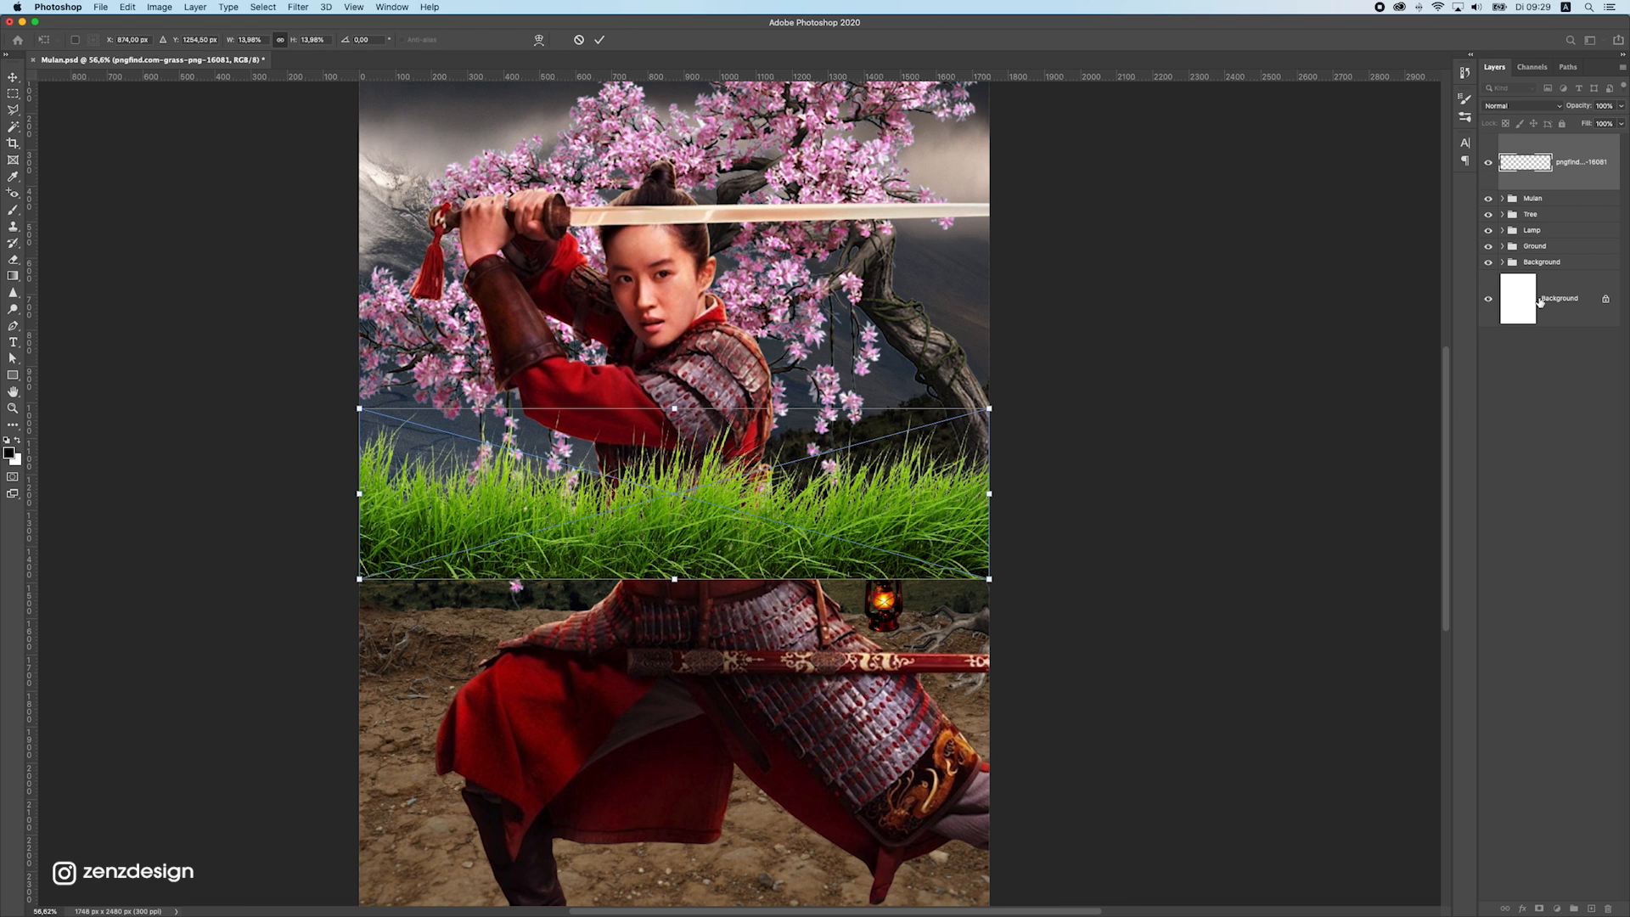
pyautogui.press('Return')
pyautogui.moveTo(1593, 184); pyautogui.dragTo(1510, 252)
pyautogui.moveTo(700, 416); pyautogui.dragTo(544, 499)
# Adjust the grass strip with Free Transform along the ground edge and duplicate it to continue the grass on the right side
pyautogui.scroll(-3, 544, 499)
pyautogui.press('super+t')
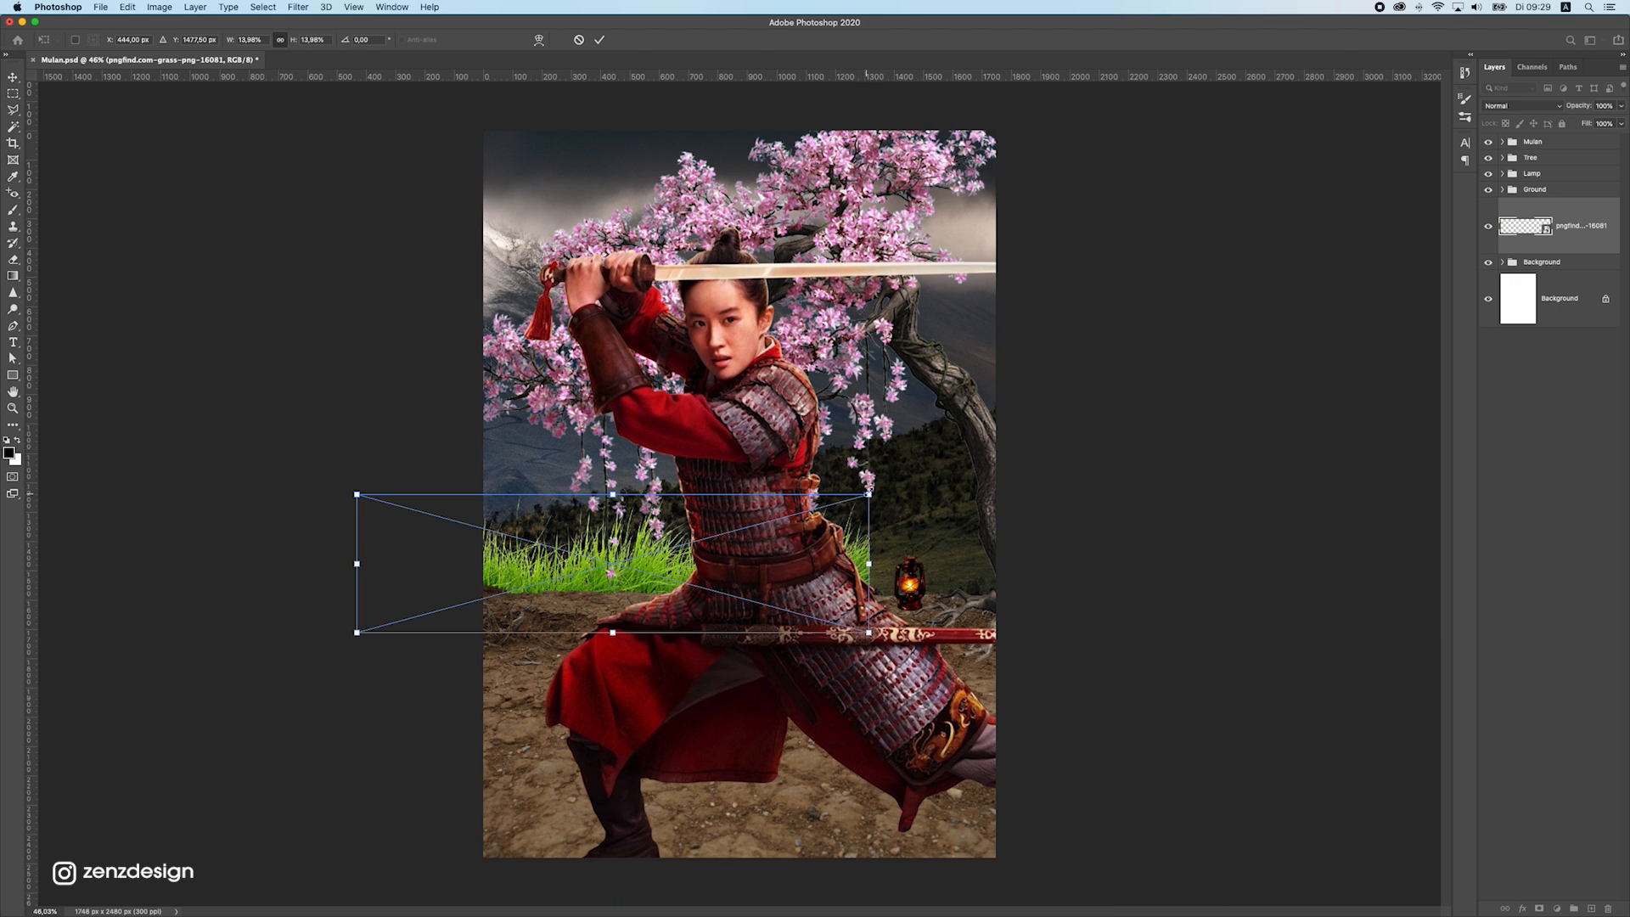
pyautogui.moveTo(861, 501)
pyautogui.mouseDown()
pyautogui.moveTo(691, 540)
pyautogui.moveTo(665, 572)
pyautogui.moveTo(684, 527)
pyautogui.moveTo(900, 528)
pyautogui.moveTo(873, 524)
pyautogui.mouseUp()
pyautogui.press('Return')
pyautogui.press('super+j')
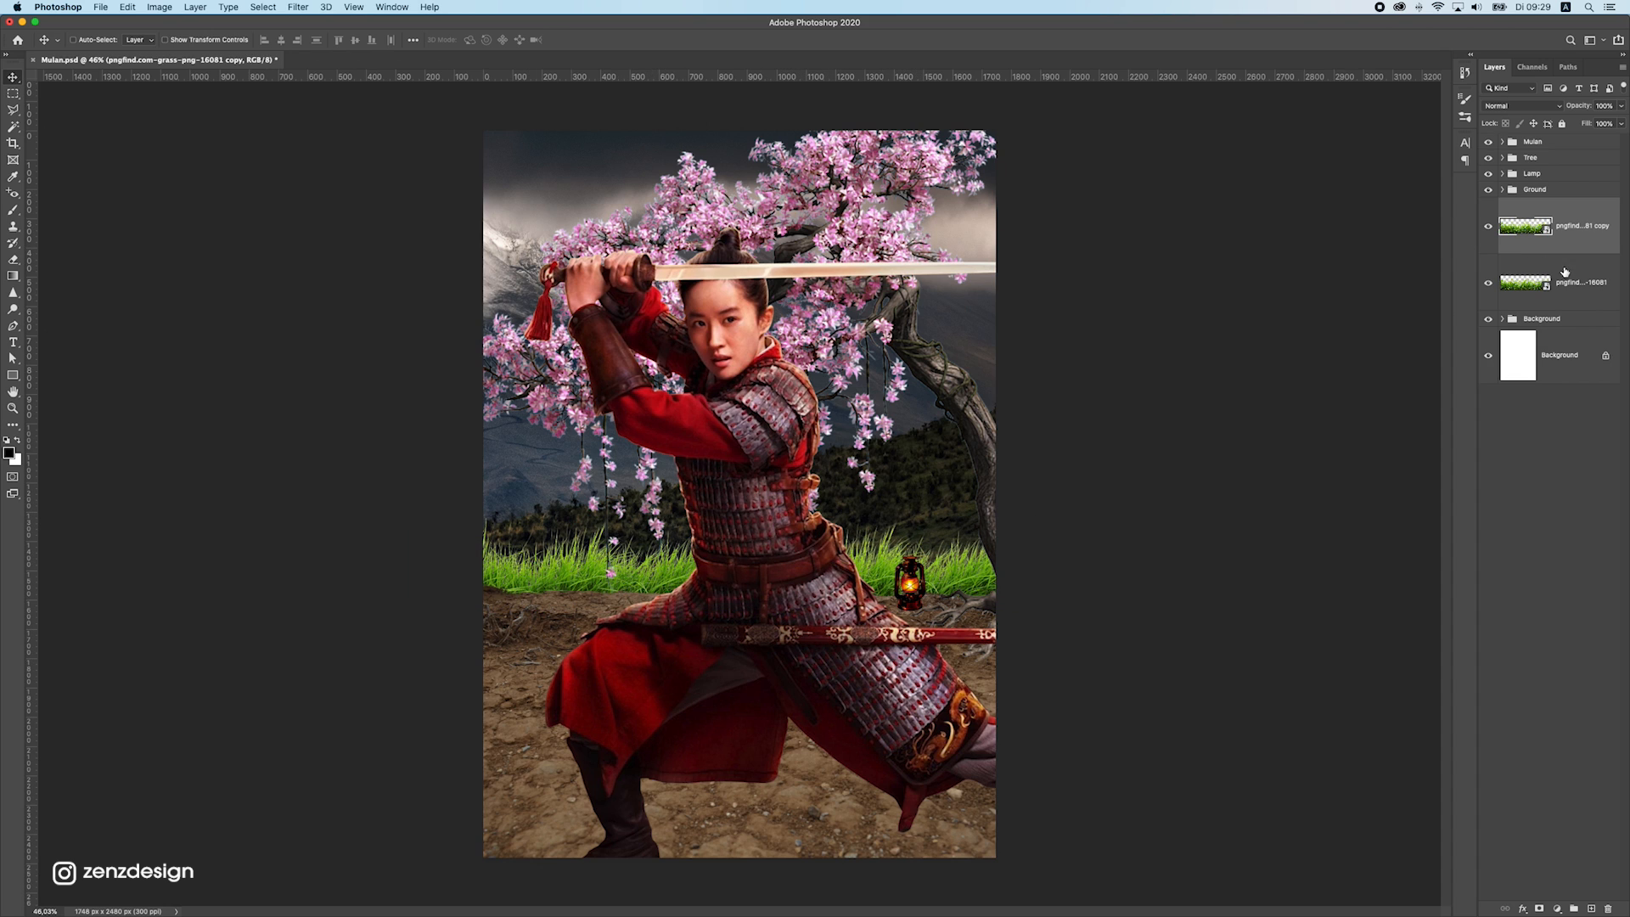
# Group the two grass layers and name the group Grass
pyautogui.keyDown('shift'); pyautogui.click(1572, 301); pyautogui.keyUp('shift')
pyautogui.click(1574, 908)
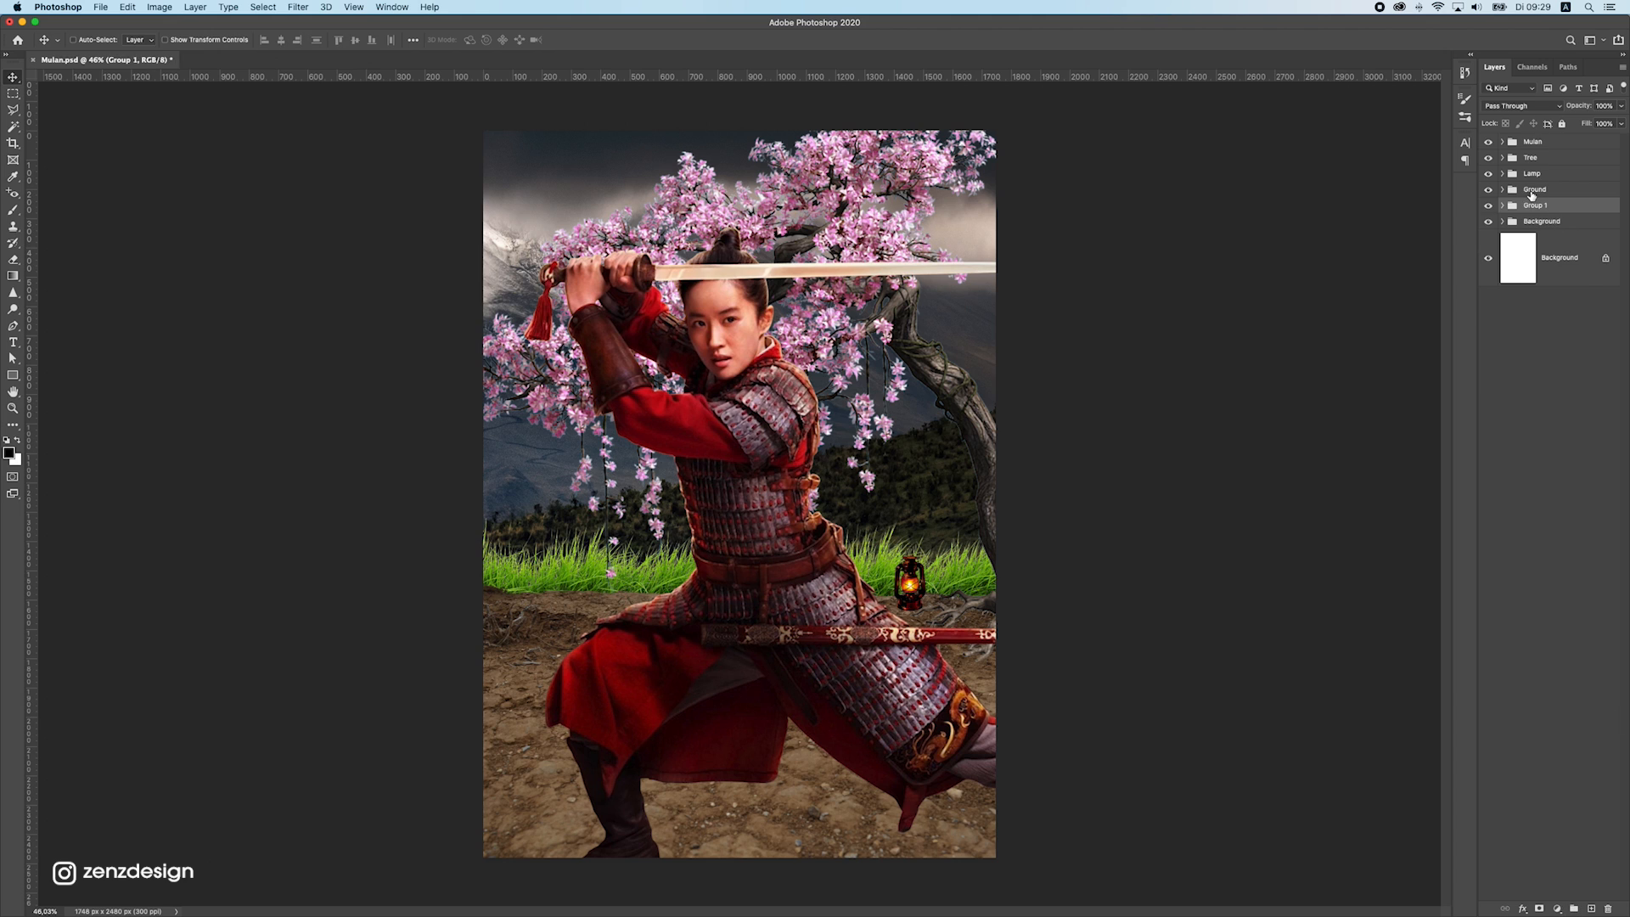
pyautogui.write('Grass')
pyautogui.press('Return')
# Sharpen the warrior layer with the Camera Raw Filter, using a sharpening amount of 107
pyautogui.moveTo(584, 454); pyautogui.dragTo(584, 461)
pyautogui.scroll(-3, 584, 467)
pyautogui.scroll(3, 584, 472)
pyautogui.scroll(-2, 586, 475)
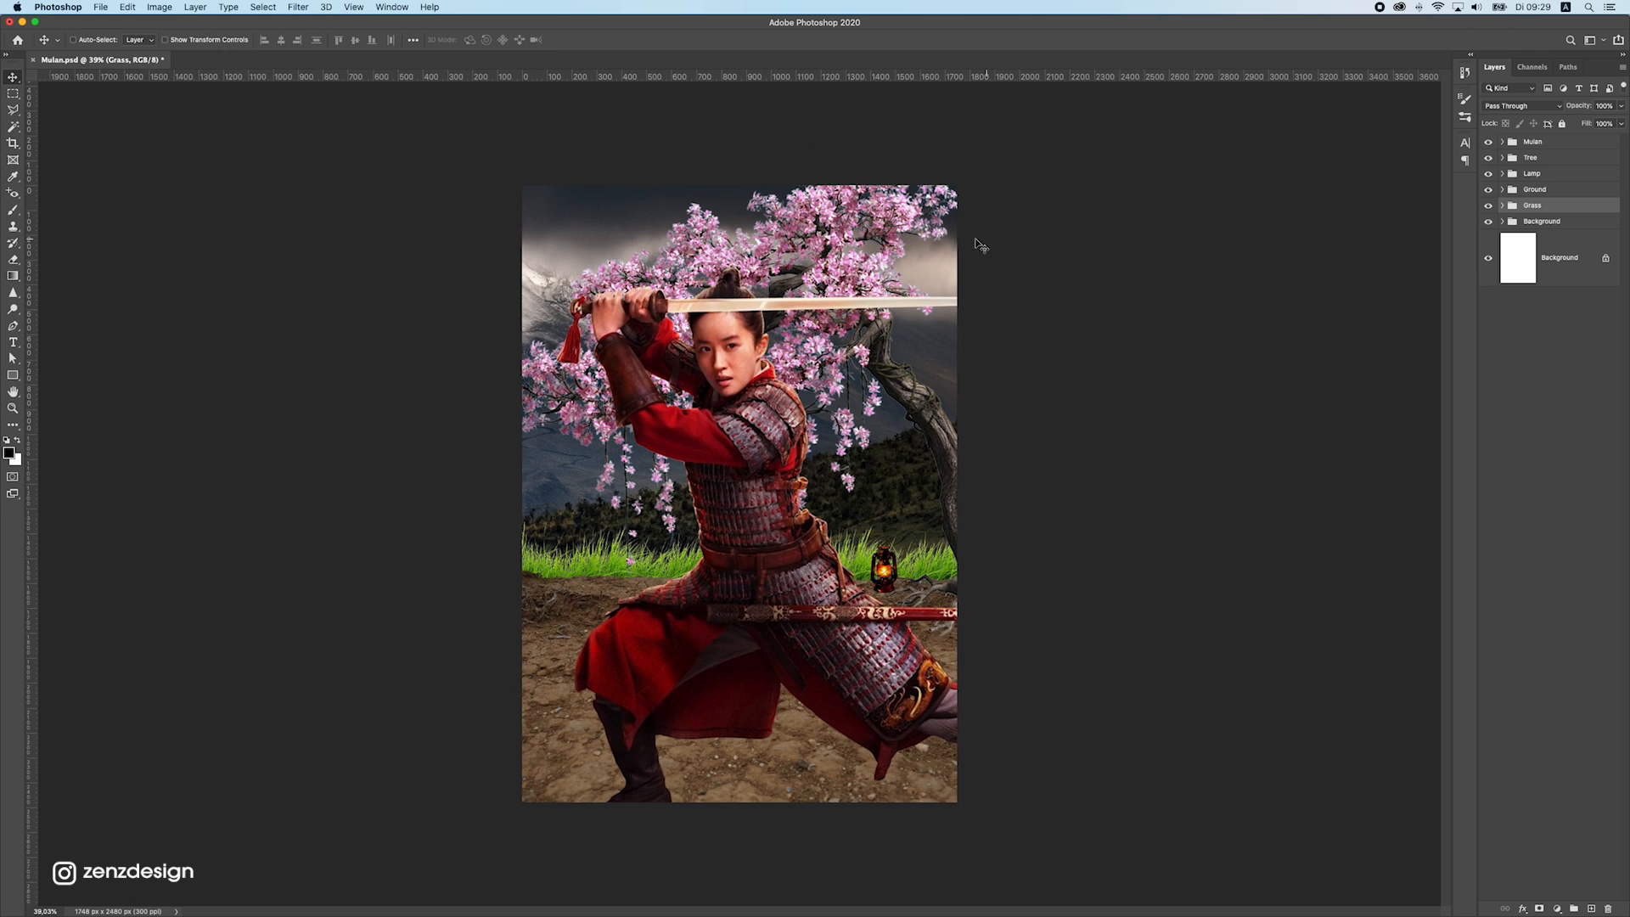
pyautogui.keyDown('super'); pyautogui.click(735, 521); pyautogui.keyUp('super')
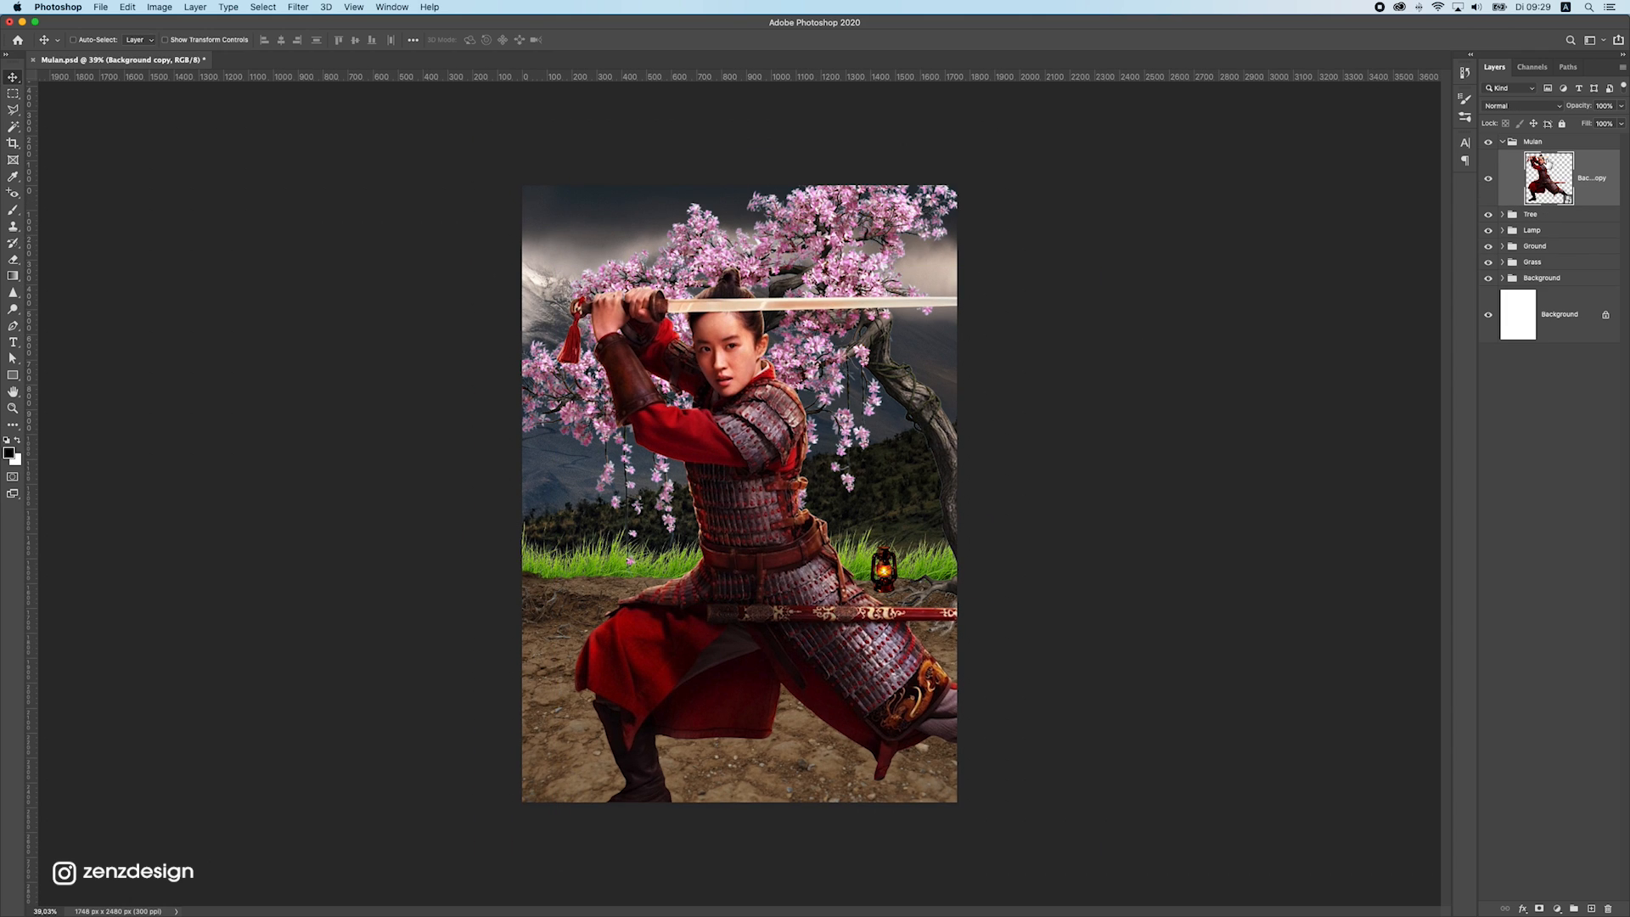
pyautogui.click(299, 6)
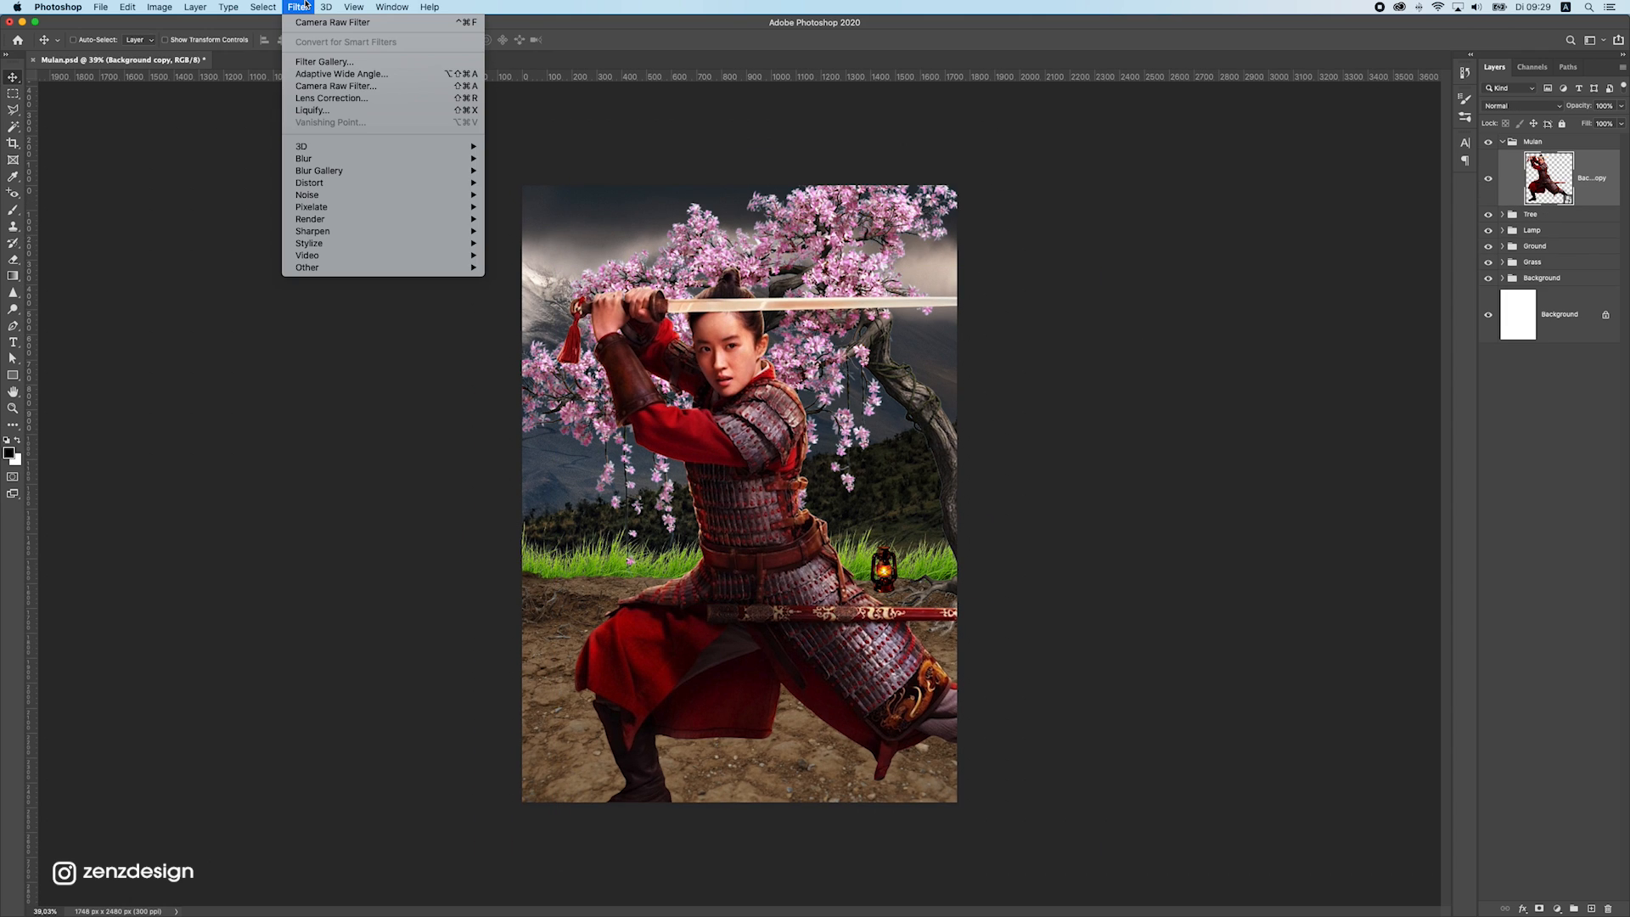
pyautogui.click(351, 87)
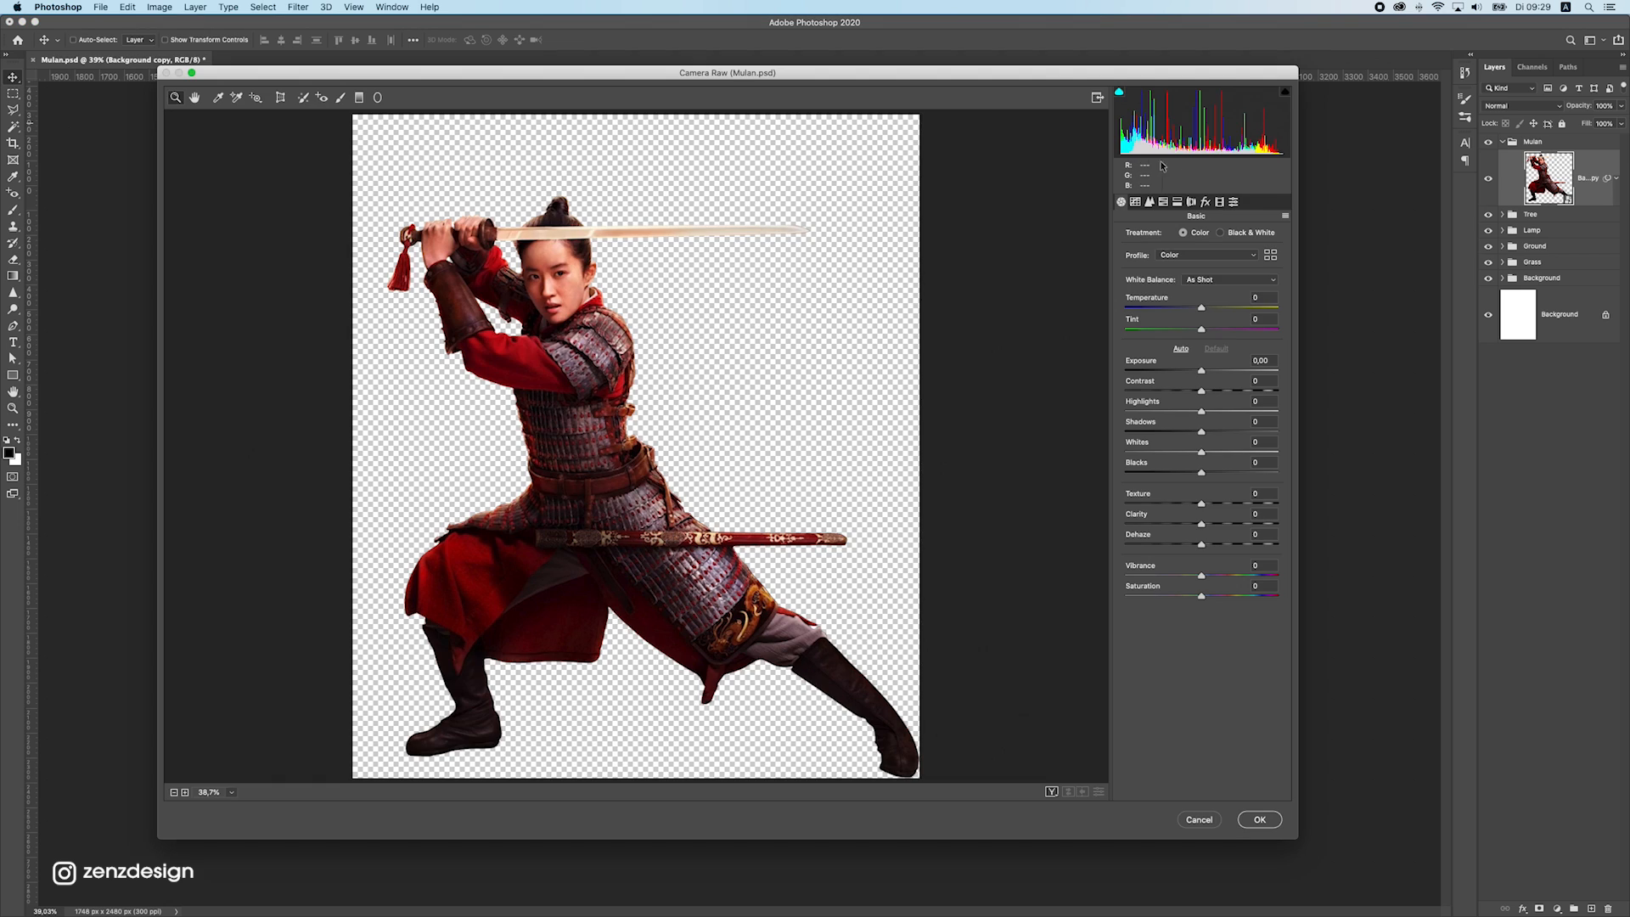
pyautogui.click(1149, 201)
pyautogui.moveTo(1213, 258); pyautogui.dragTo(1235, 252)
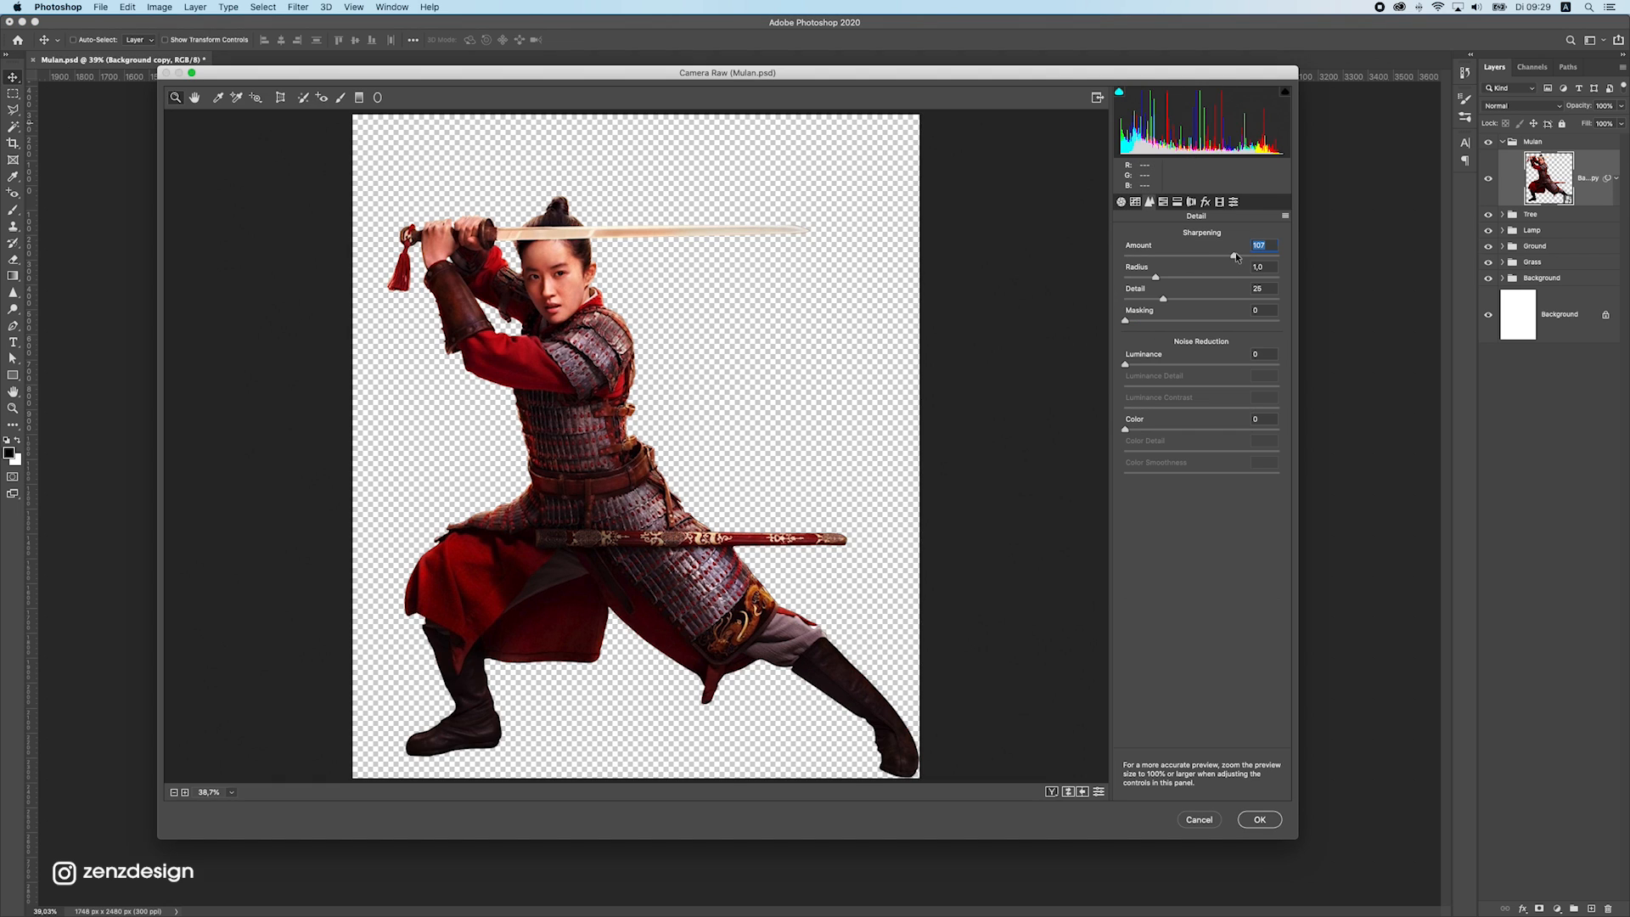
pyautogui.click(1258, 819)
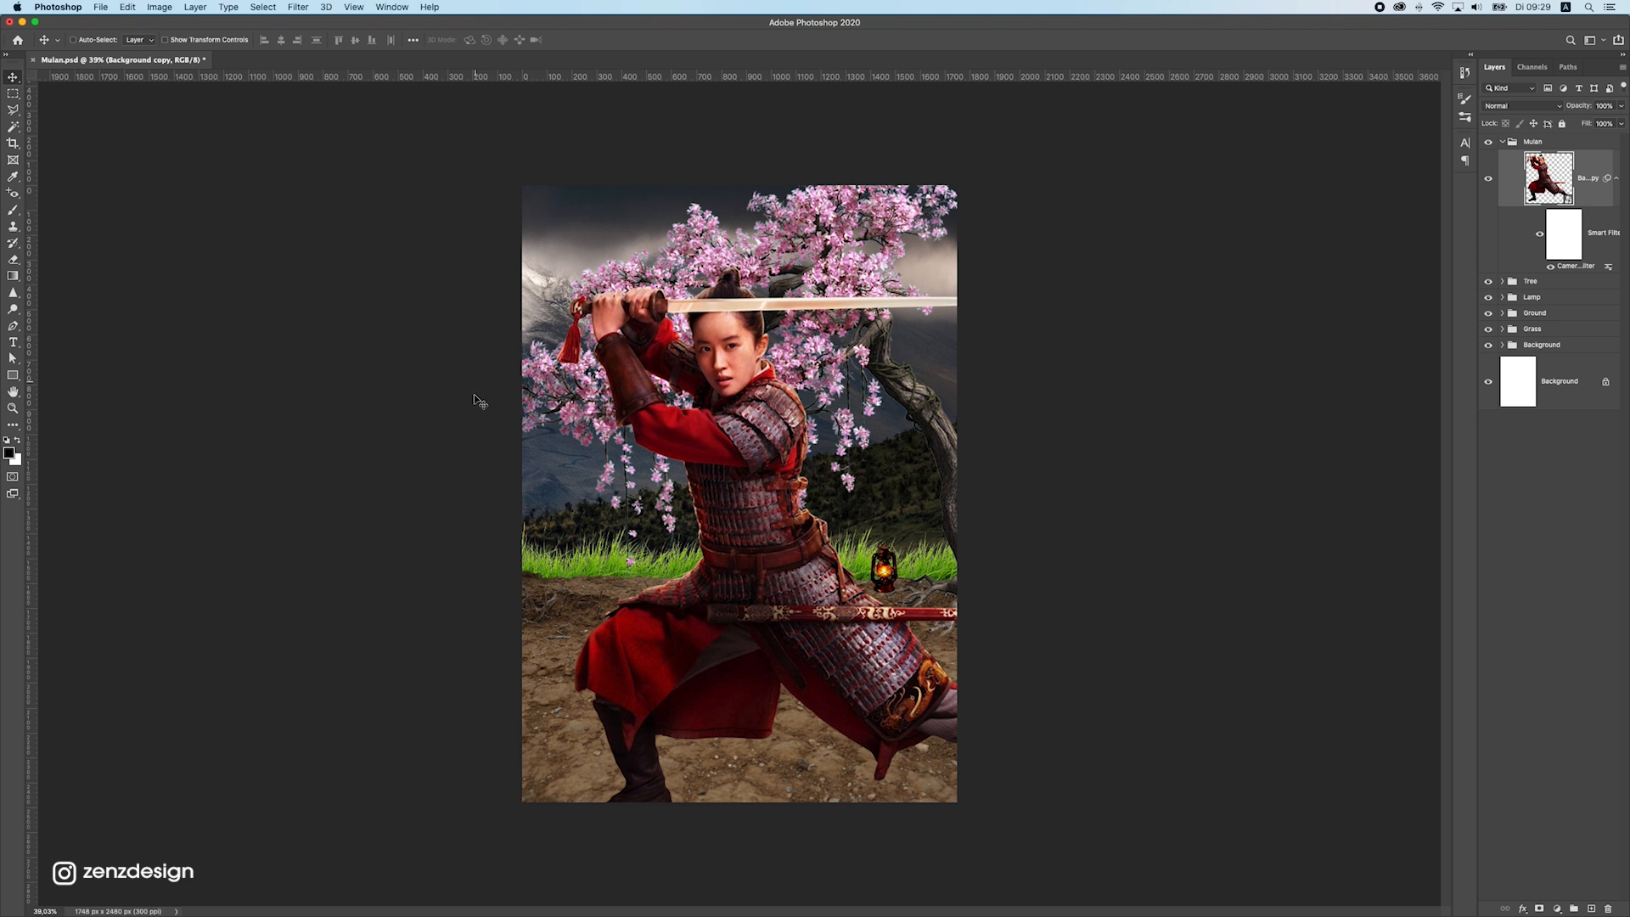
# Select the cherry tree layer in the Tree group and collapse the Mulan group
pyautogui.click(839, 296)
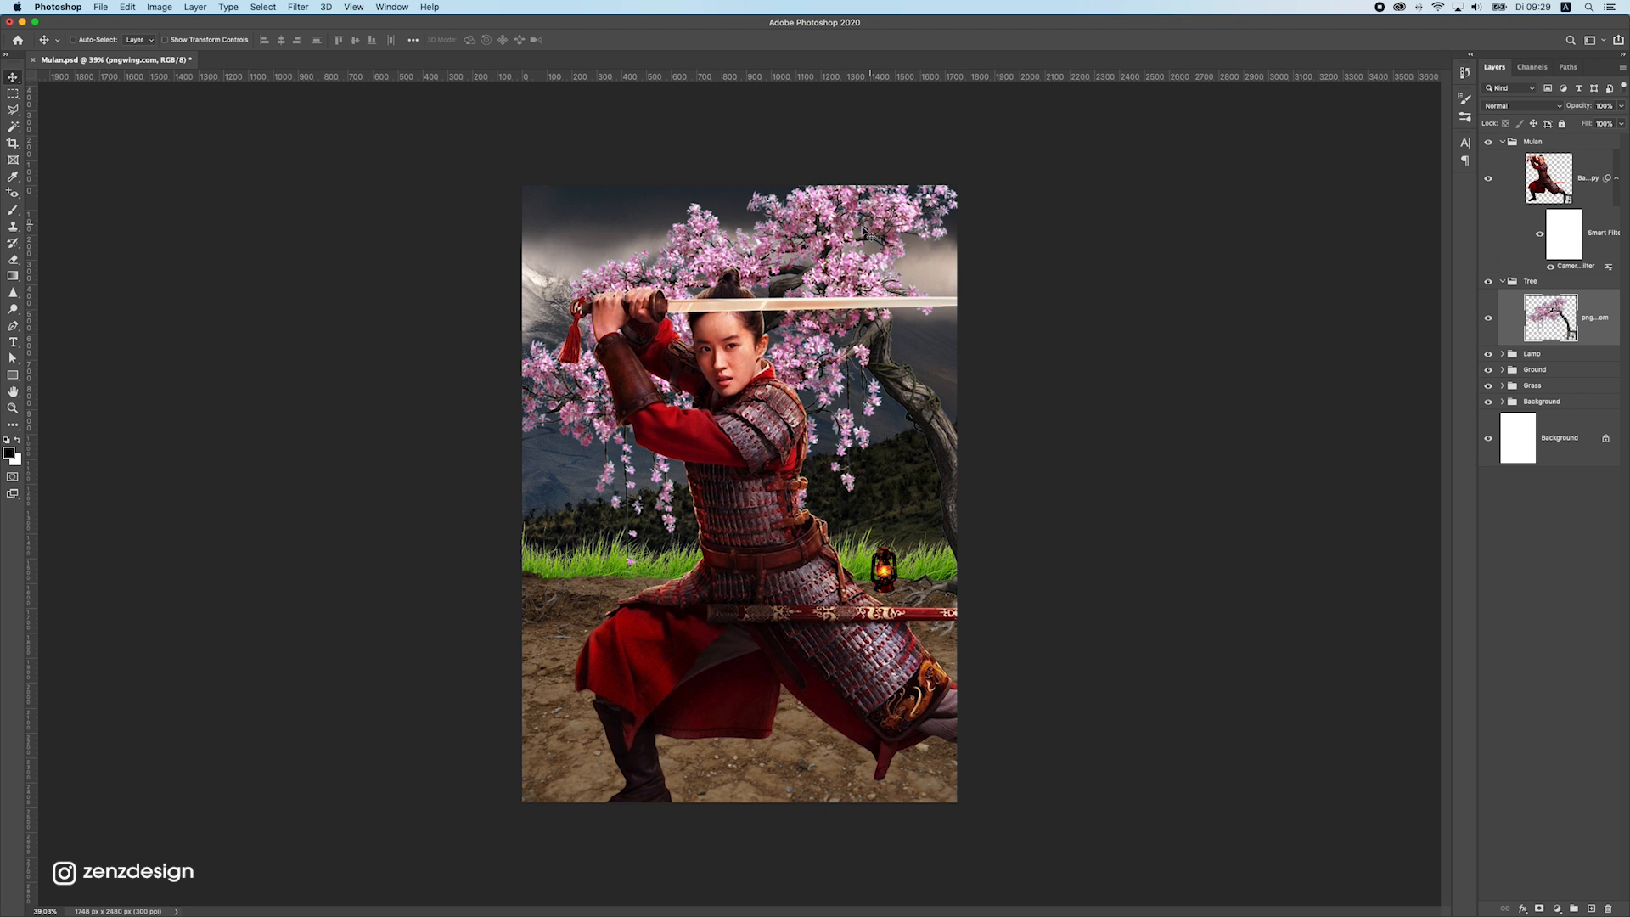
pyautogui.scroll(1, 788, 440)
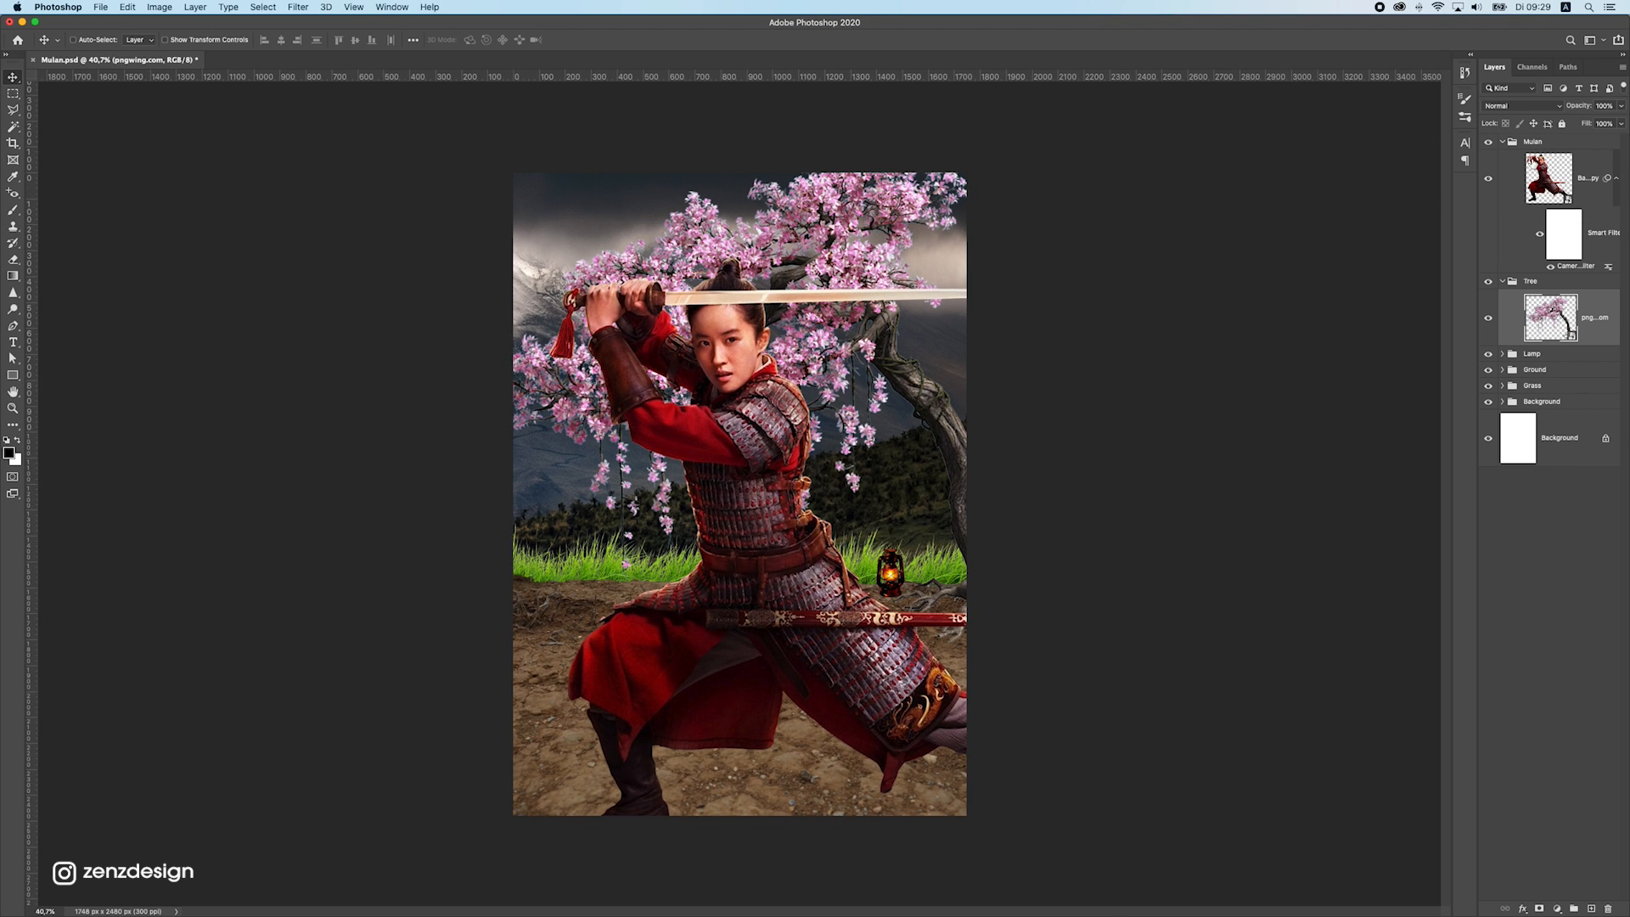
pyautogui.click(1504, 142)
pyautogui.click(1501, 141)
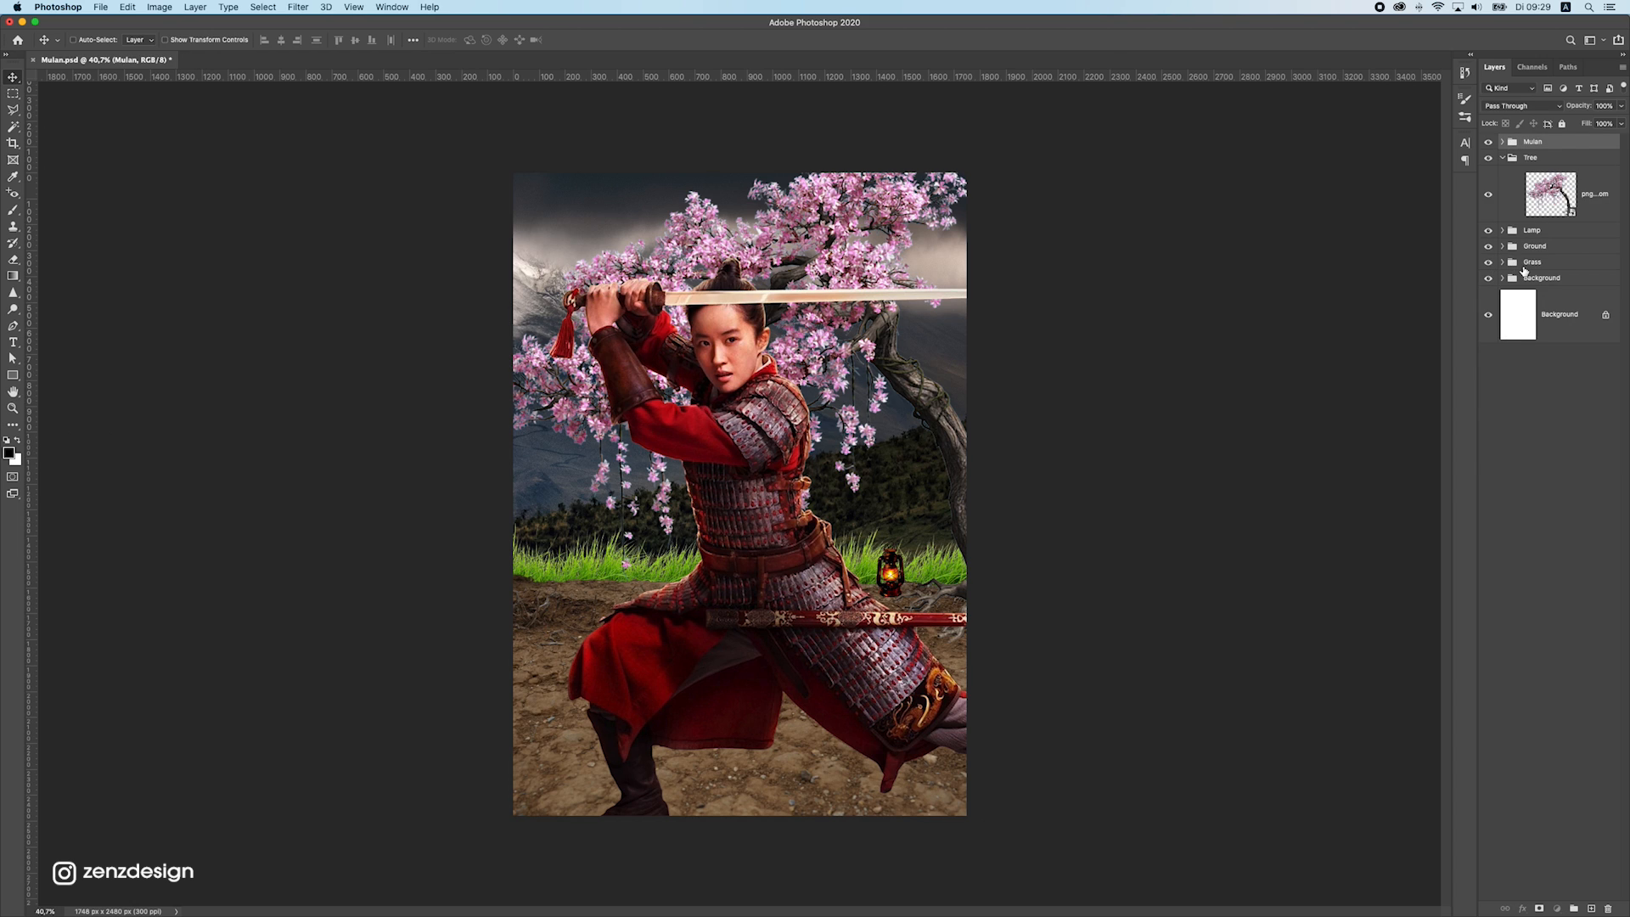
# Add a Hue/Saturation adjustment layer, place it directly above the Grass group and collapse that group
pyautogui.click(1523, 266)
pyautogui.click(1502, 261)
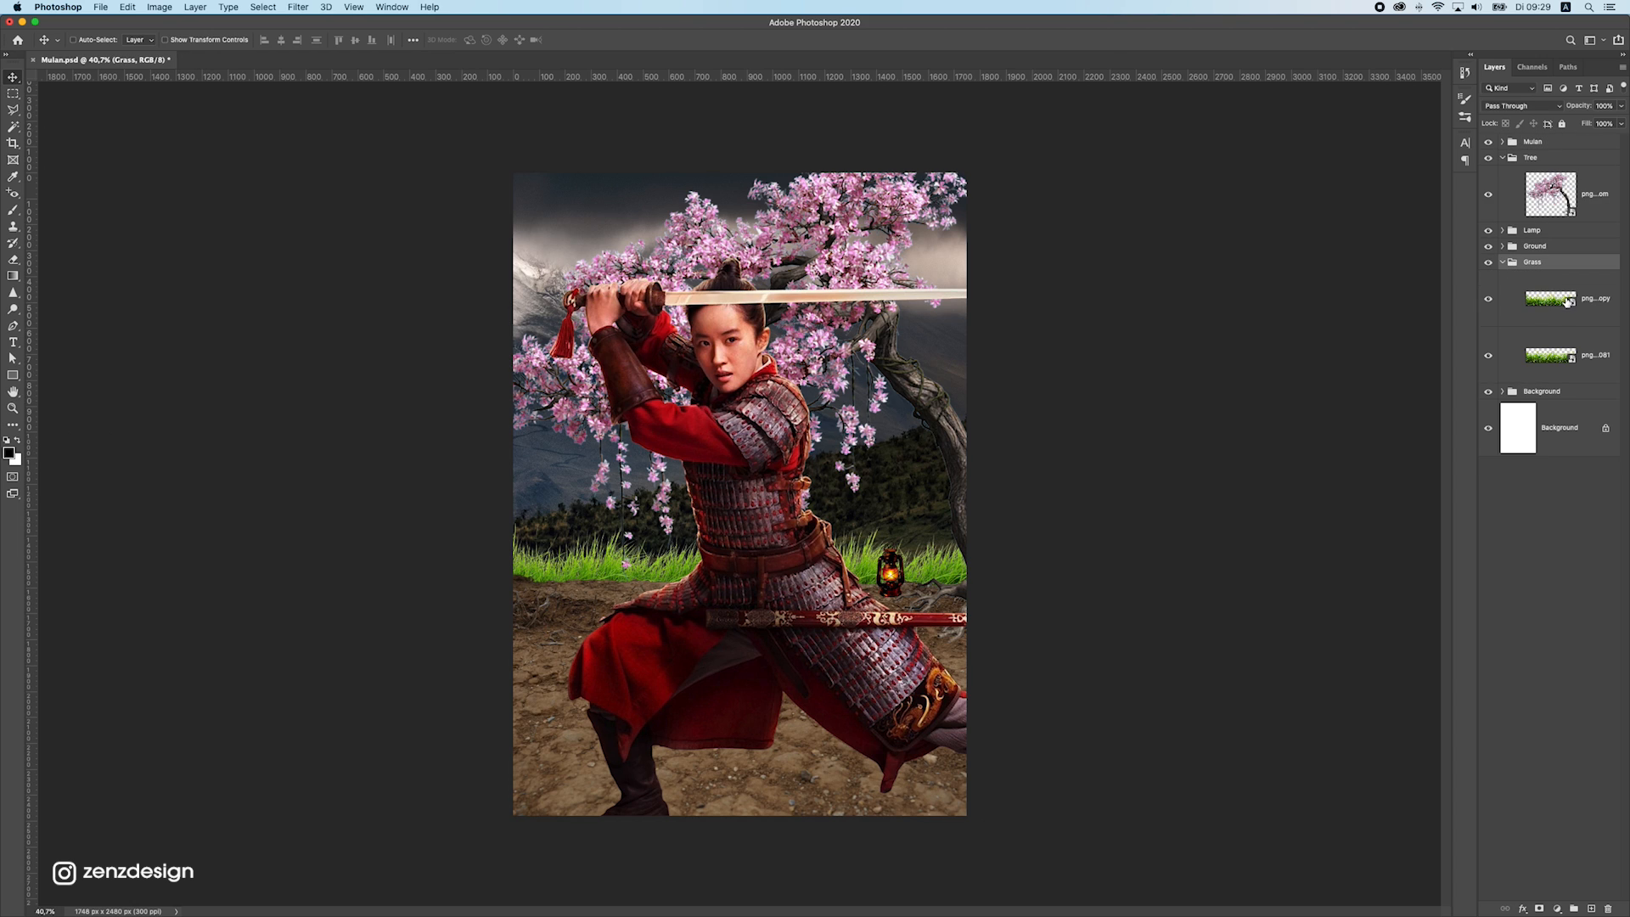
pyautogui.click(1557, 907)
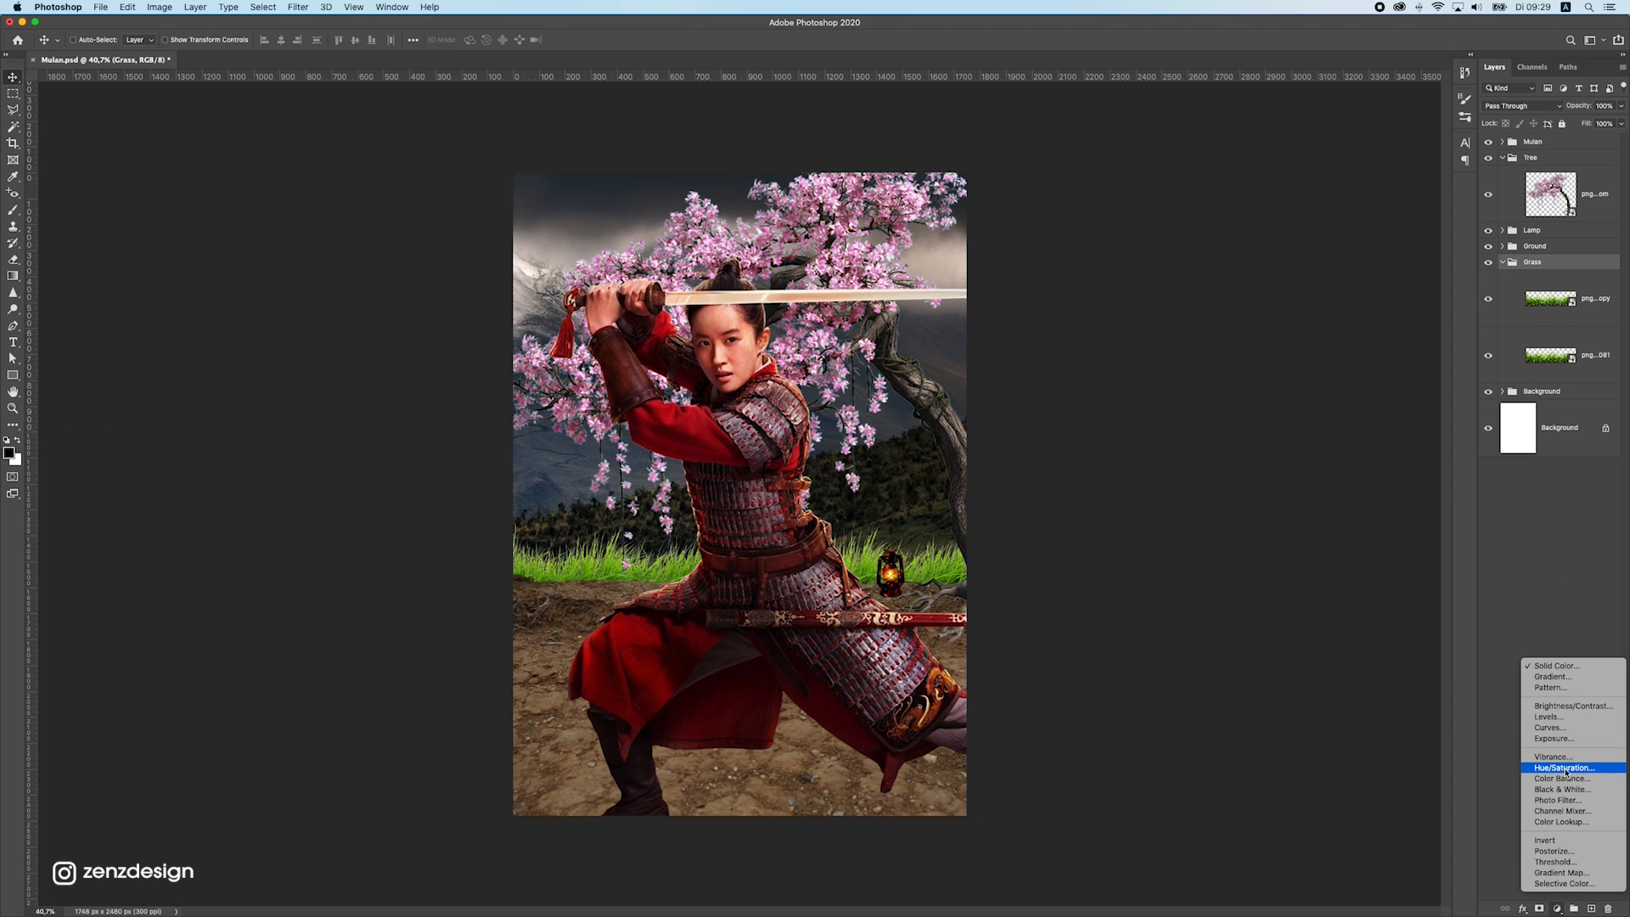
pyautogui.click(1567, 767)
pyautogui.click(1102, 553)
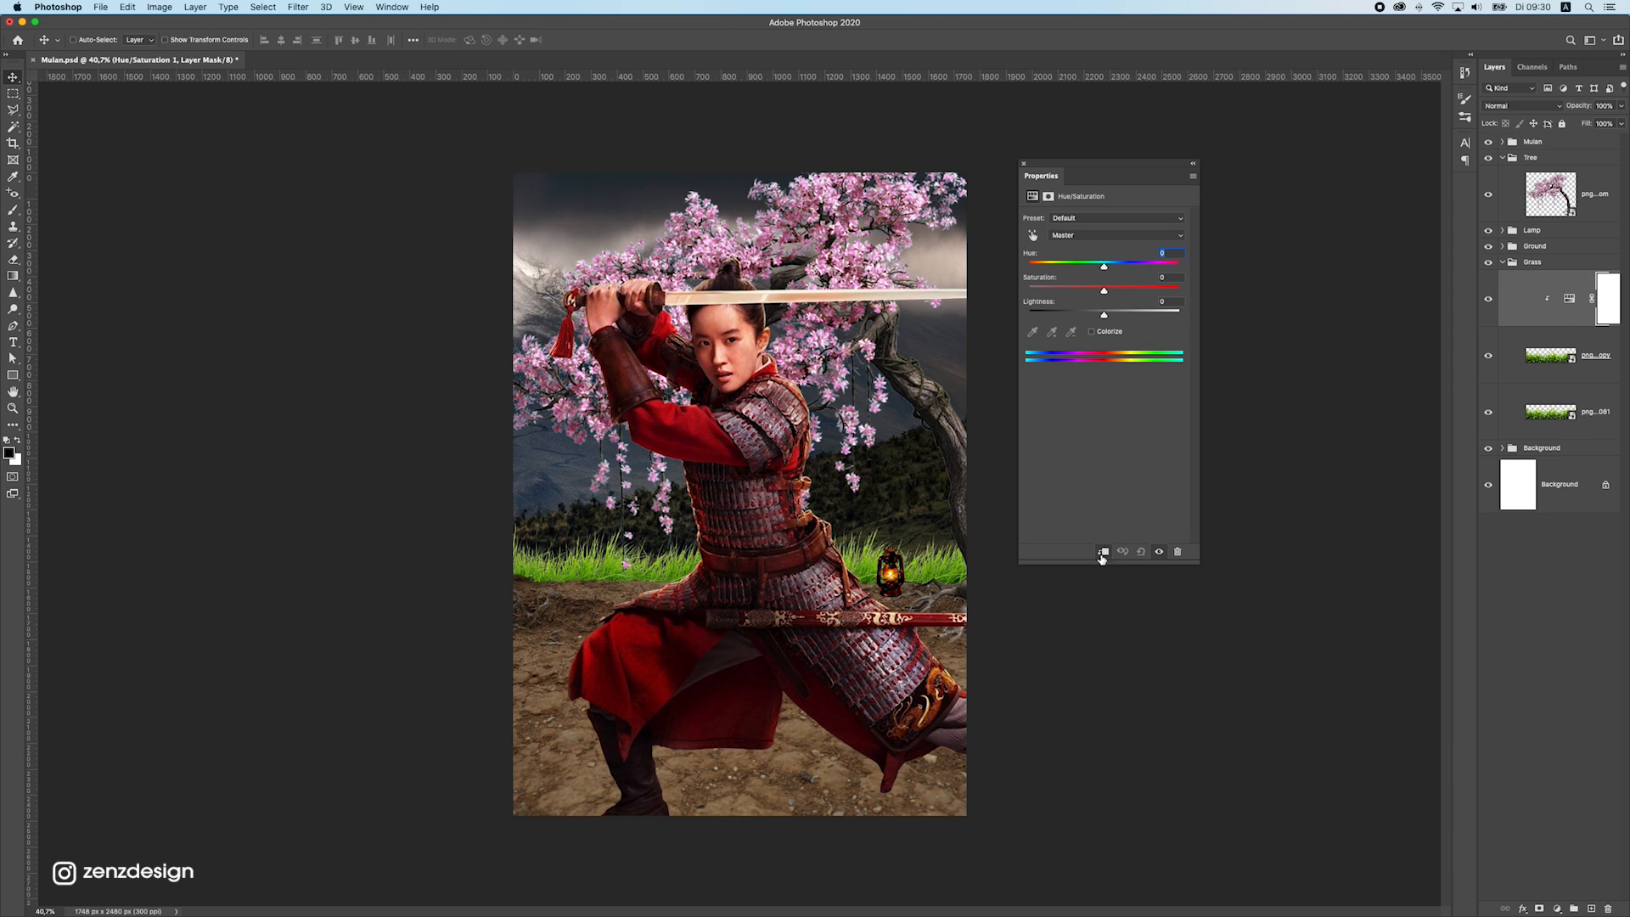
pyautogui.moveTo(1532, 273); pyautogui.dragTo(1566, 258)
pyautogui.click(1502, 320)
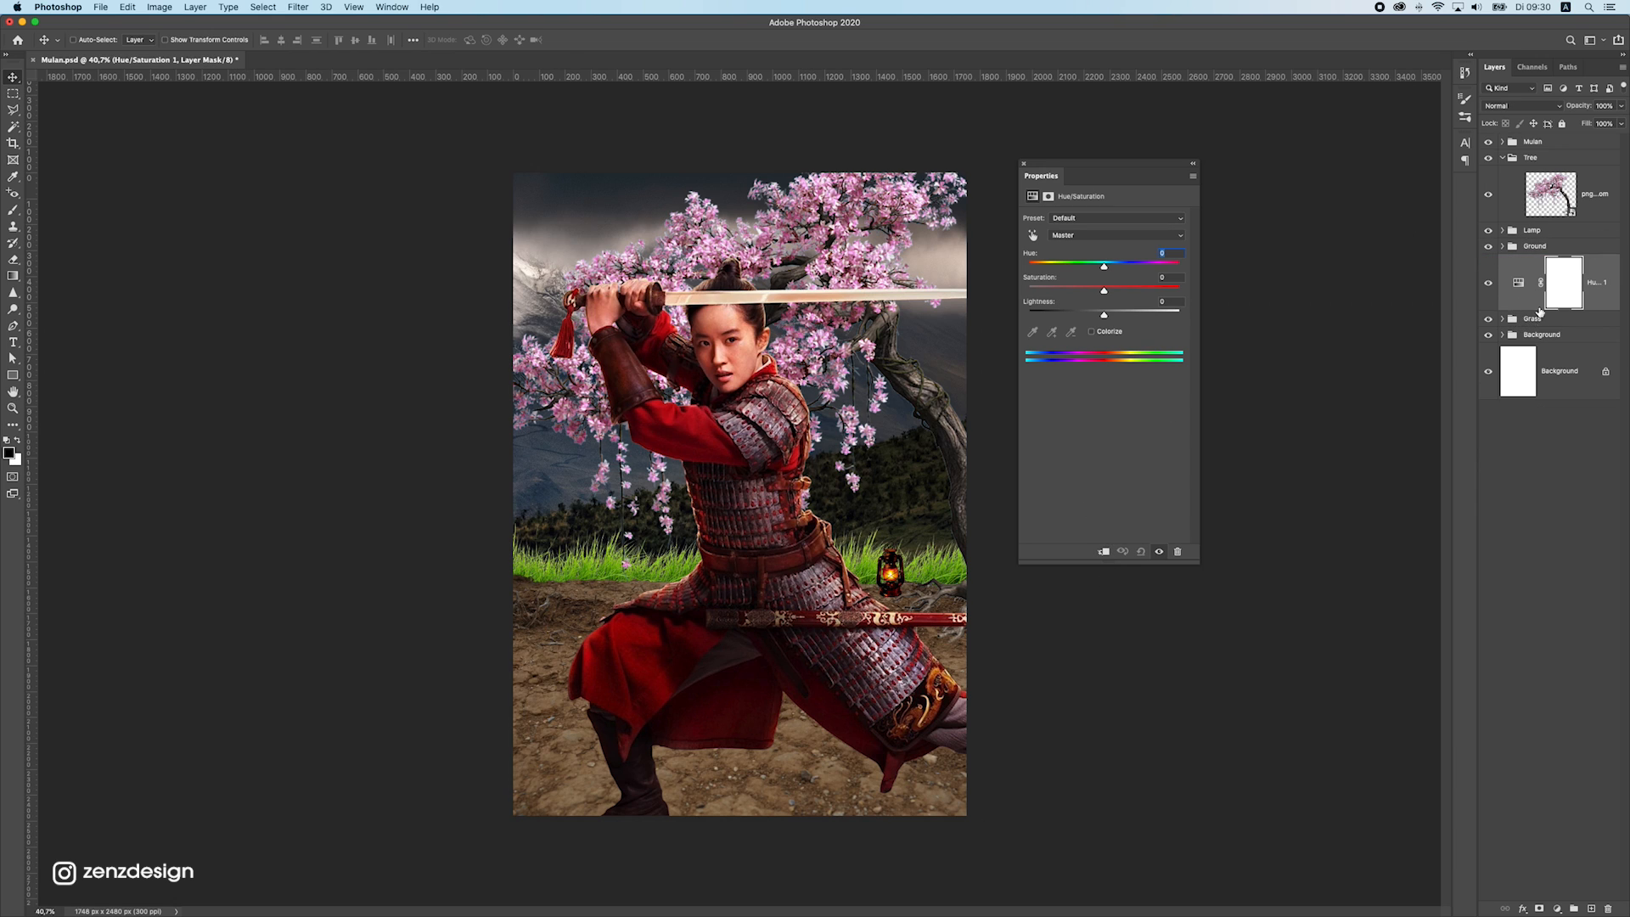
# Set the grass adjustment to saturation -61 and lightness -32, and clip it to the Grass group
pyautogui.moveTo(1085, 291)
pyautogui.mouseDown()
pyautogui.moveTo(1052, 290)
pyautogui.moveTo(1075, 321)
pyautogui.mouseUp()
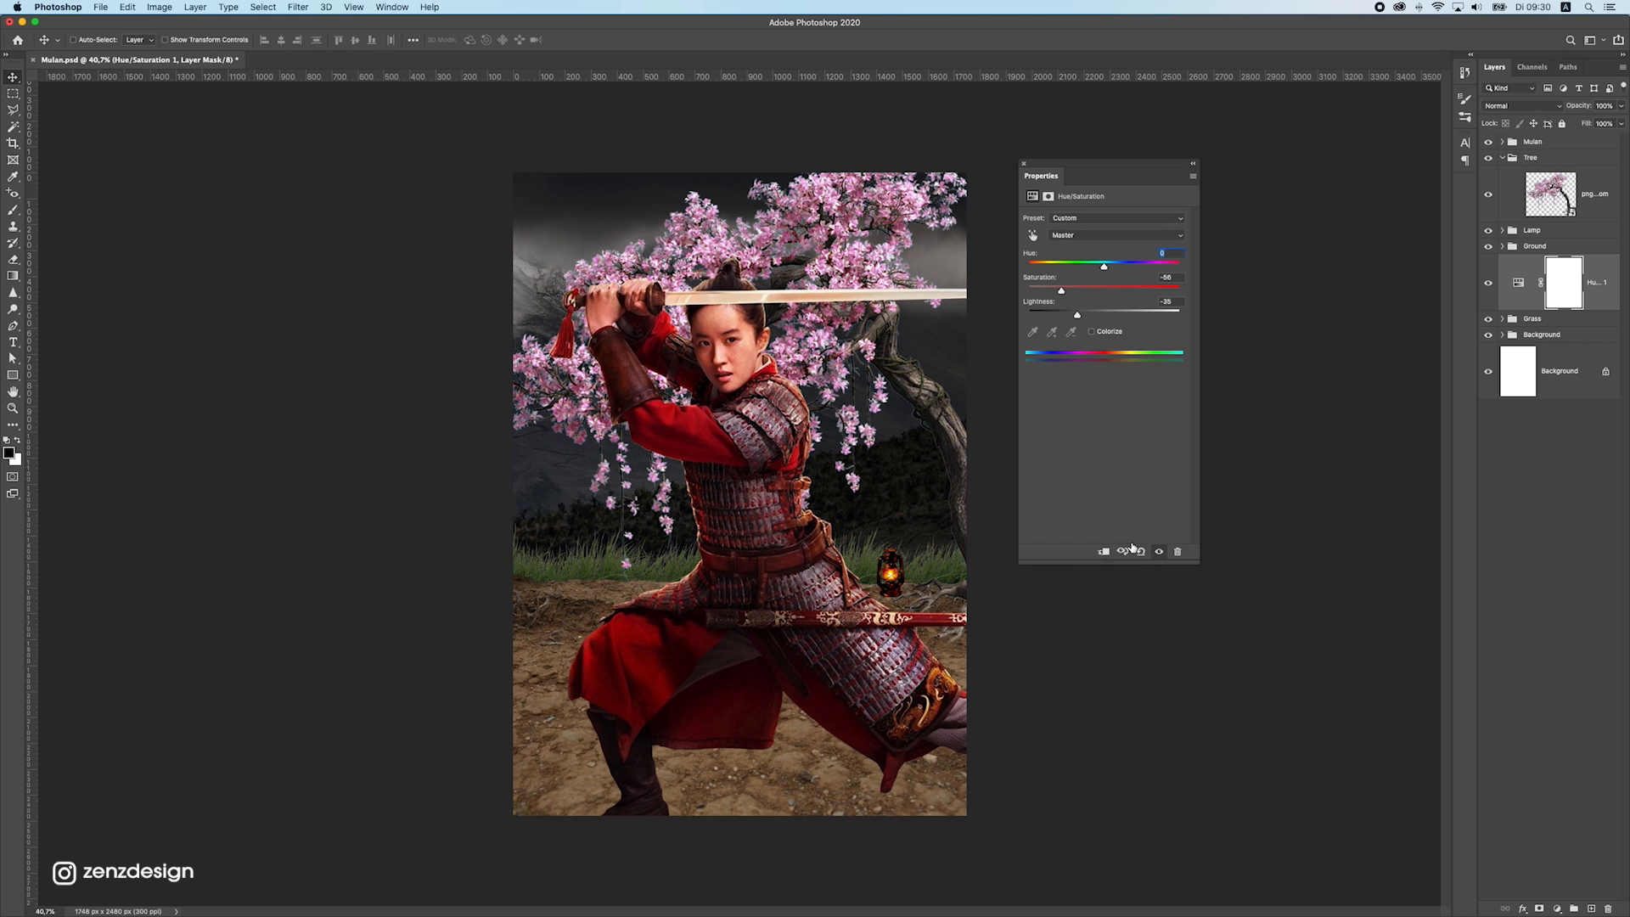
pyautogui.click(1103, 550)
pyautogui.moveTo(1076, 314)
pyautogui.mouseDown()
pyautogui.moveTo(1059, 315)
pyautogui.moveTo(1083, 316)
pyautogui.mouseUp()
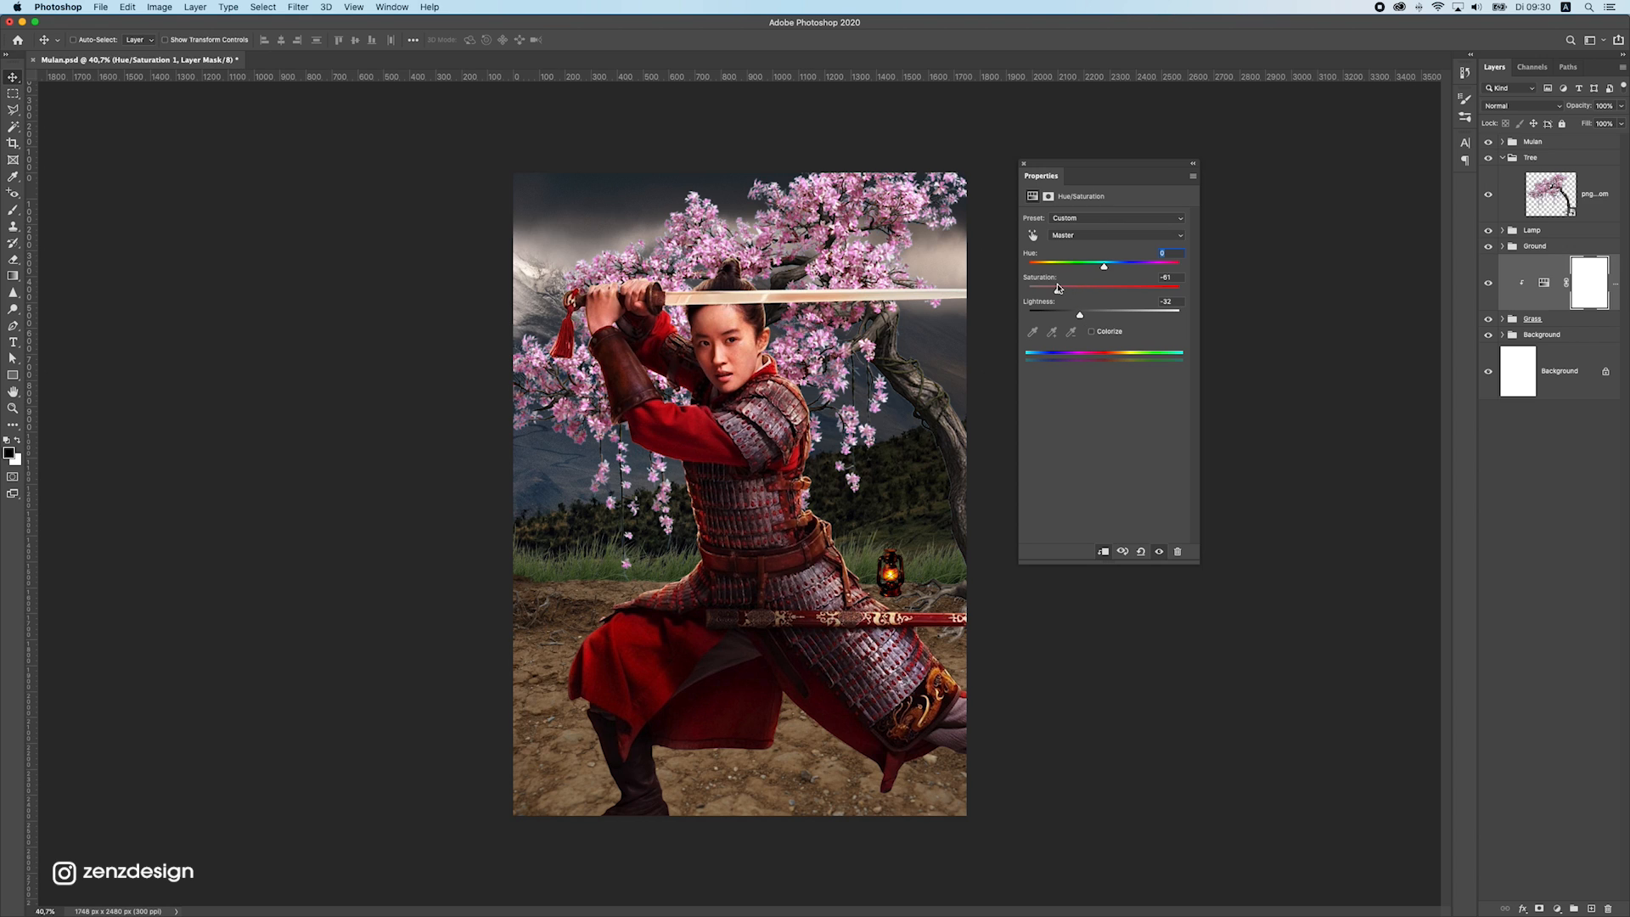
# Add a clipped Curves layer for the grass, lowering the midtones and moving the white point to input 218, output 255
pyautogui.click(1560, 909)
pyautogui.click(1570, 737)
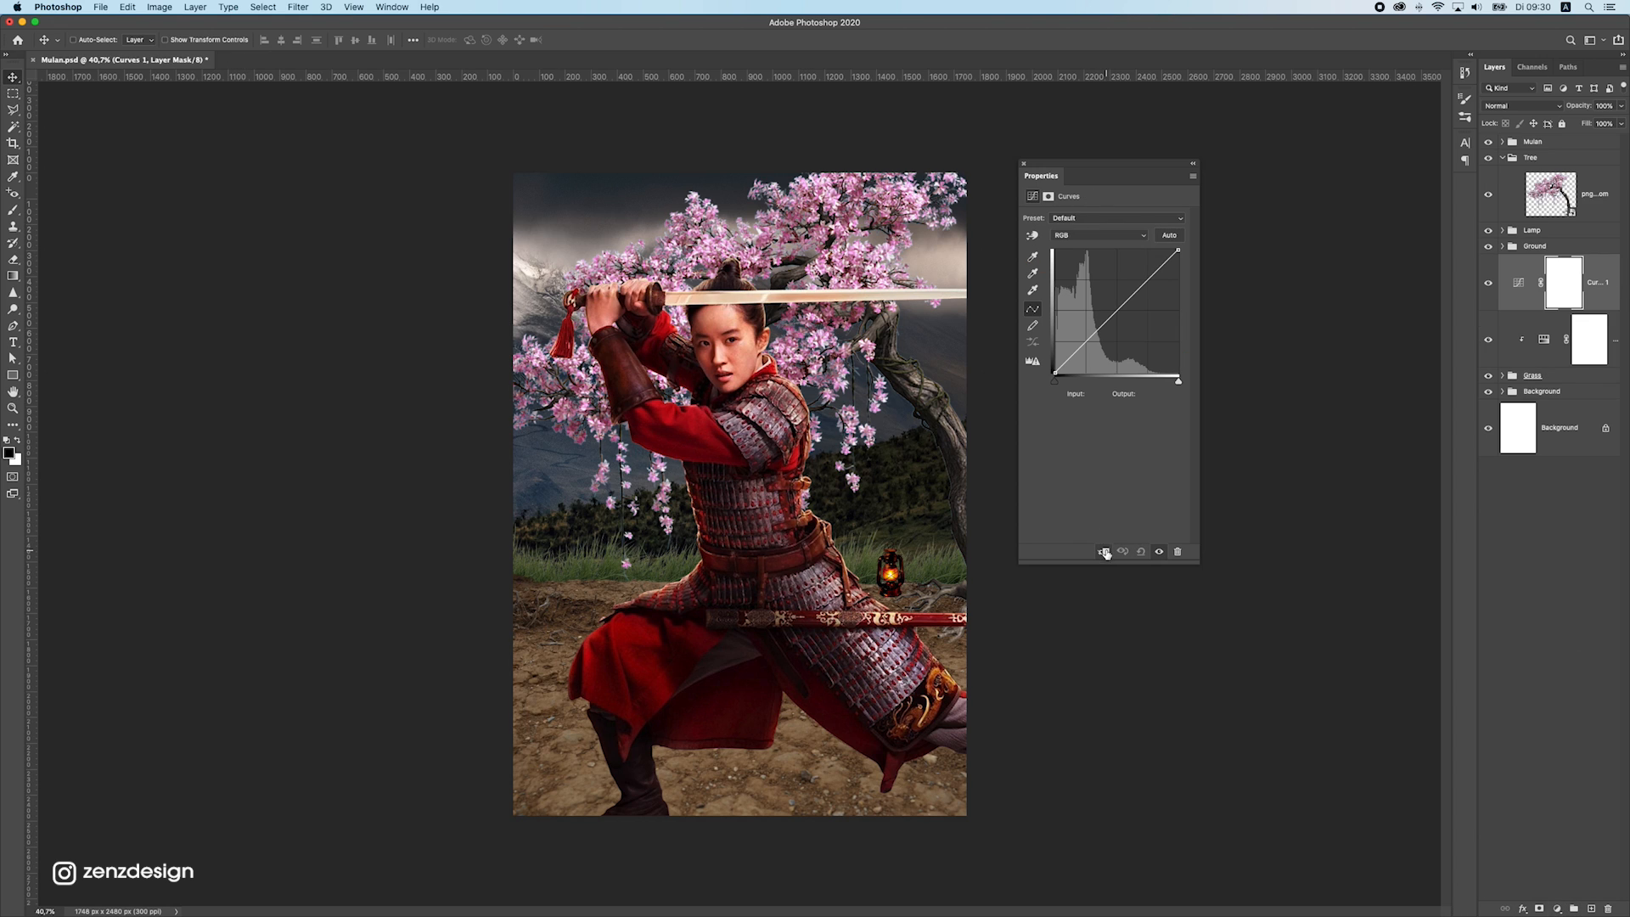
pyautogui.click(1105, 554)
pyautogui.moveTo(1102, 319); pyautogui.dragTo(1111, 335)
pyautogui.moveTo(1181, 252); pyautogui.dragTo(1160, 246)
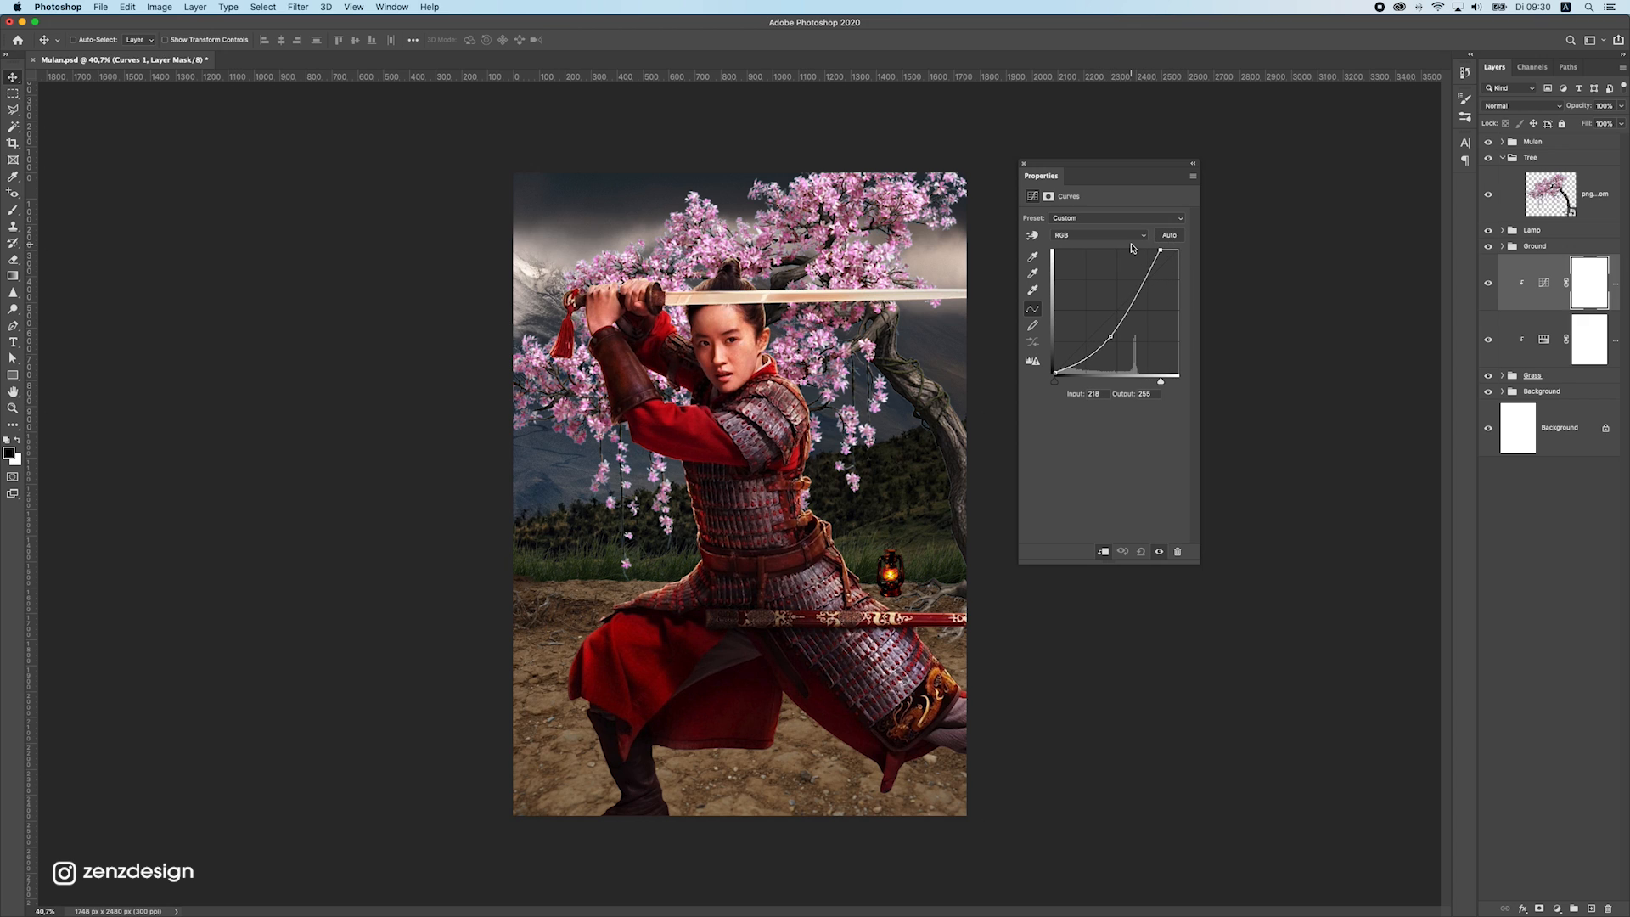
pyautogui.click(1025, 167)
# Add a Hue/Saturation adjustment clipped to the cherry tree layer with saturation -28 and lightness -13
pyautogui.keyDown('super'); pyautogui.click(833, 239); pyautogui.keyUp('super')
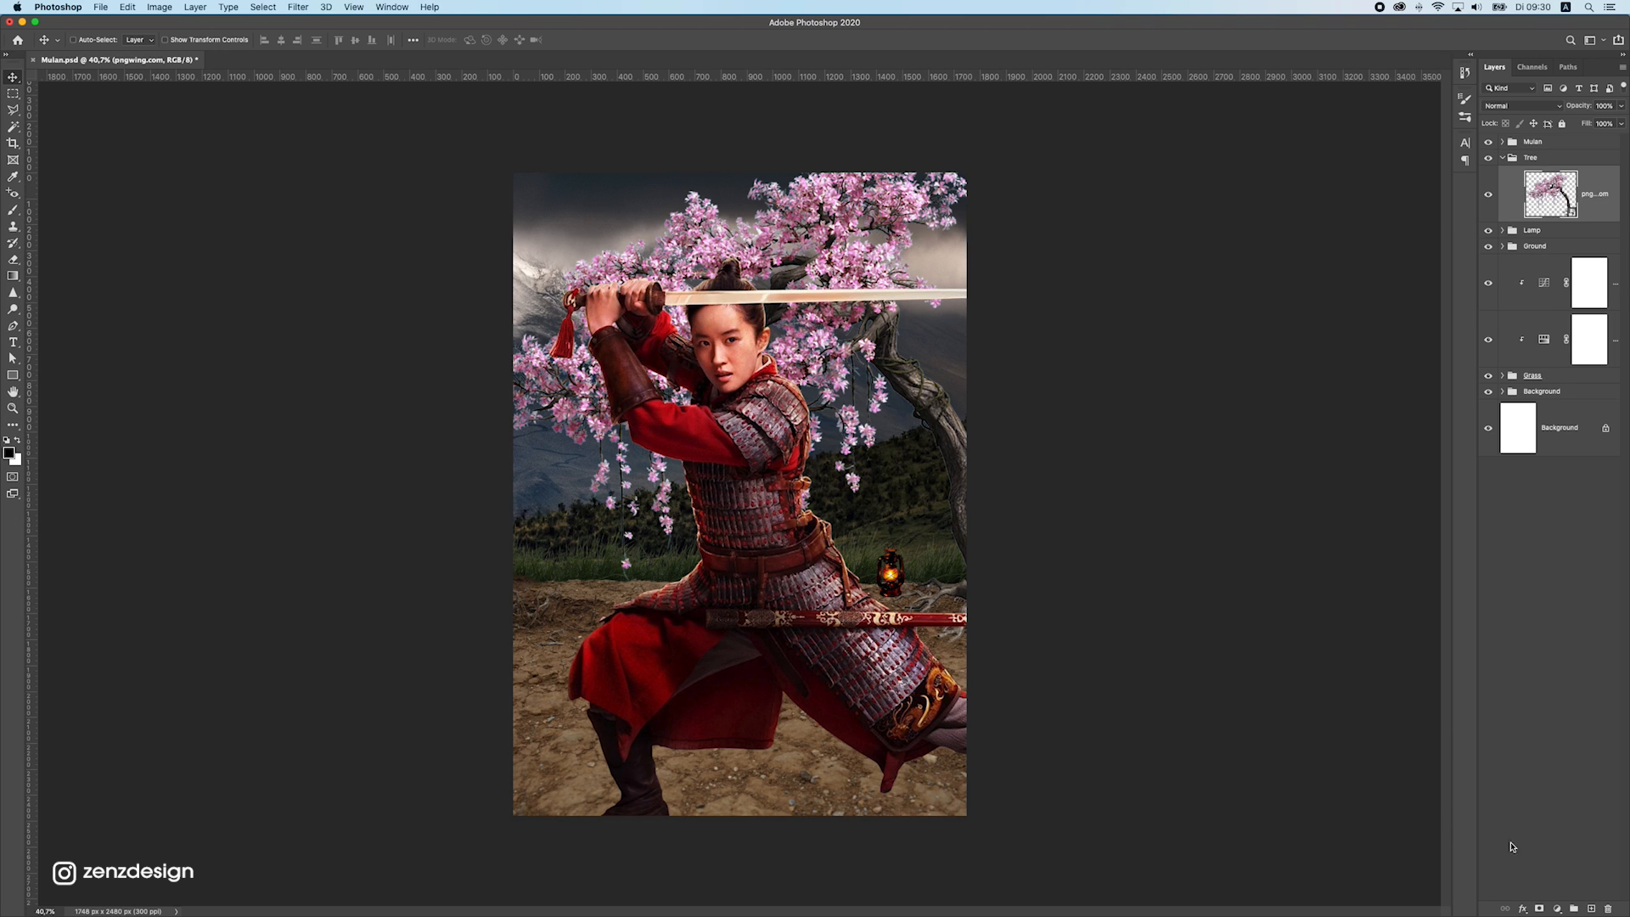
pyautogui.click(1556, 909)
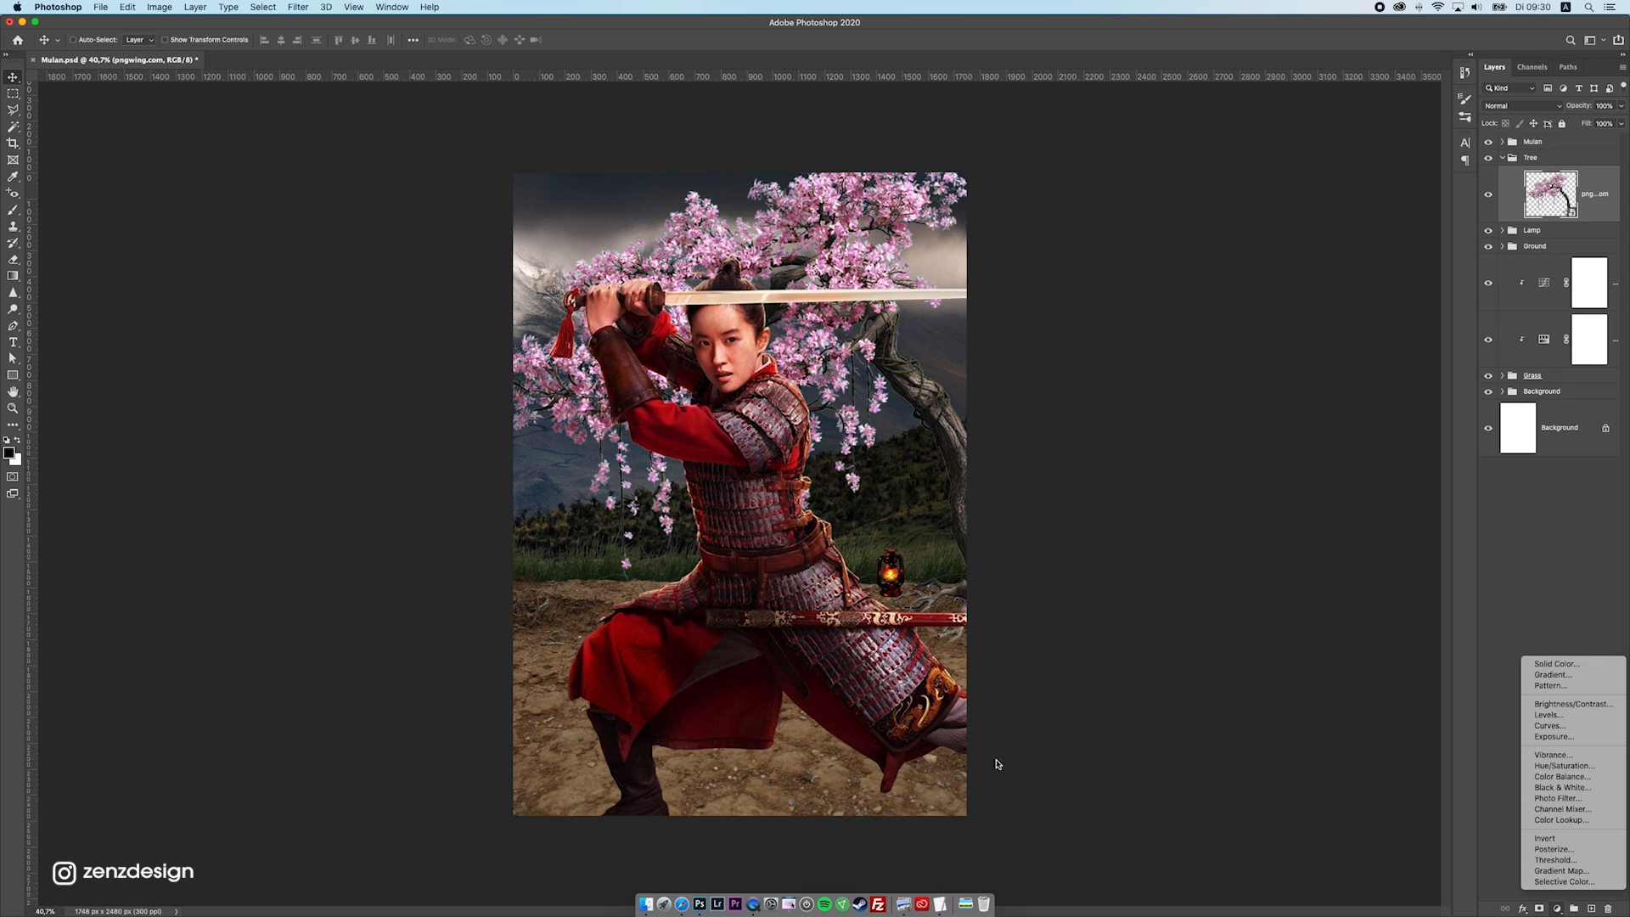
pyautogui.click(1045, 783)
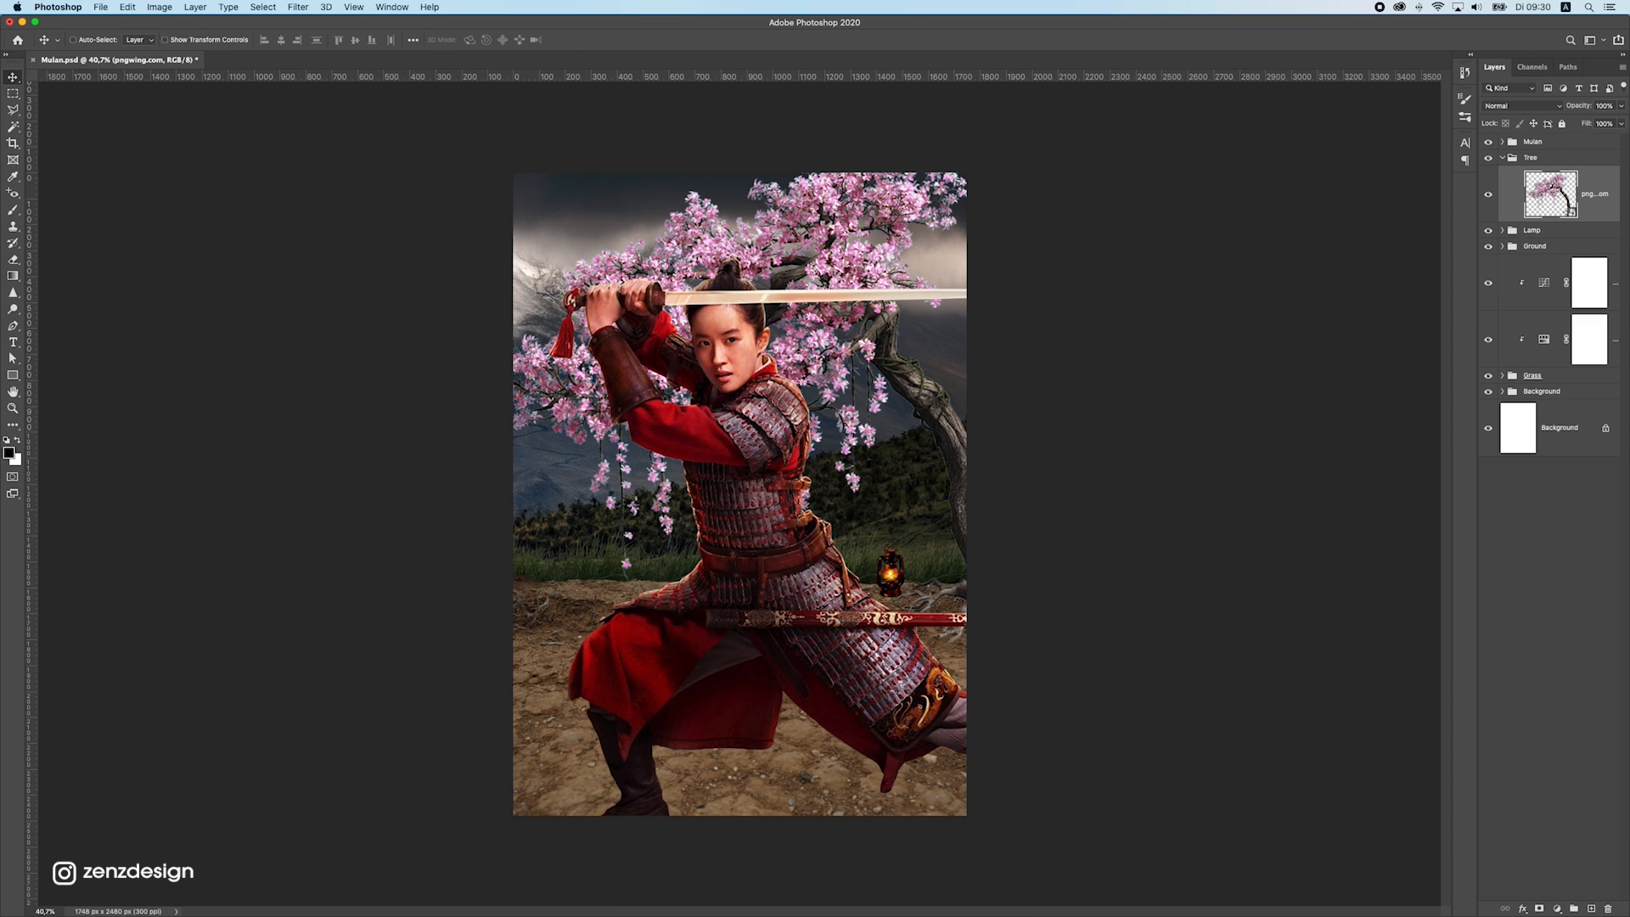
pyautogui.click(1556, 909)
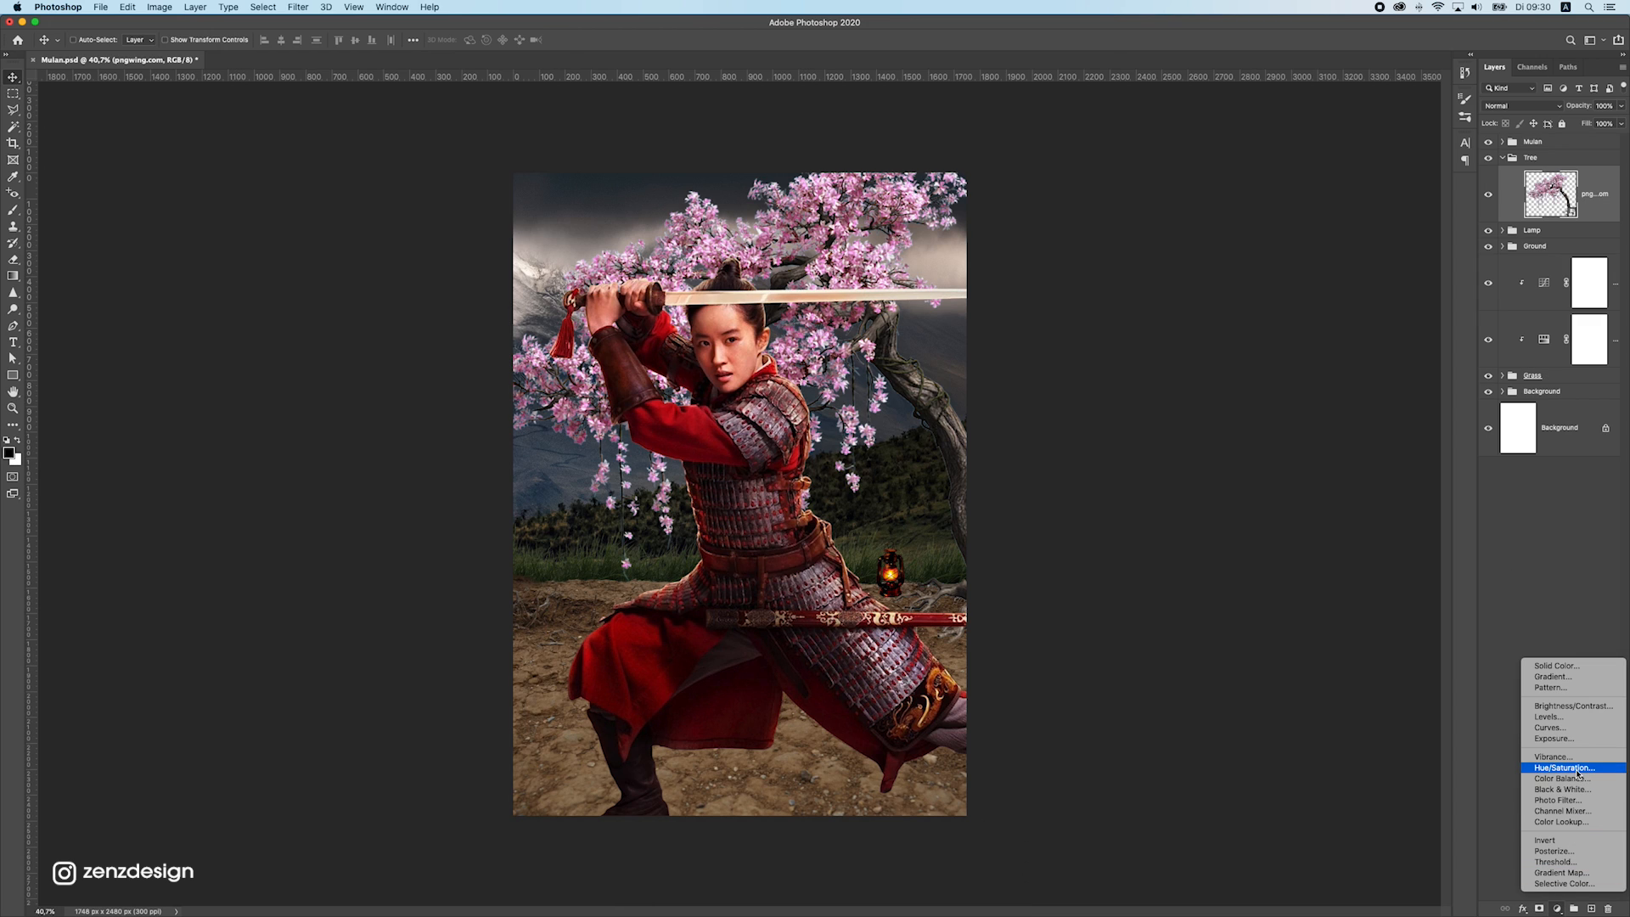
pyautogui.click(1289, 410)
pyautogui.click(1103, 552)
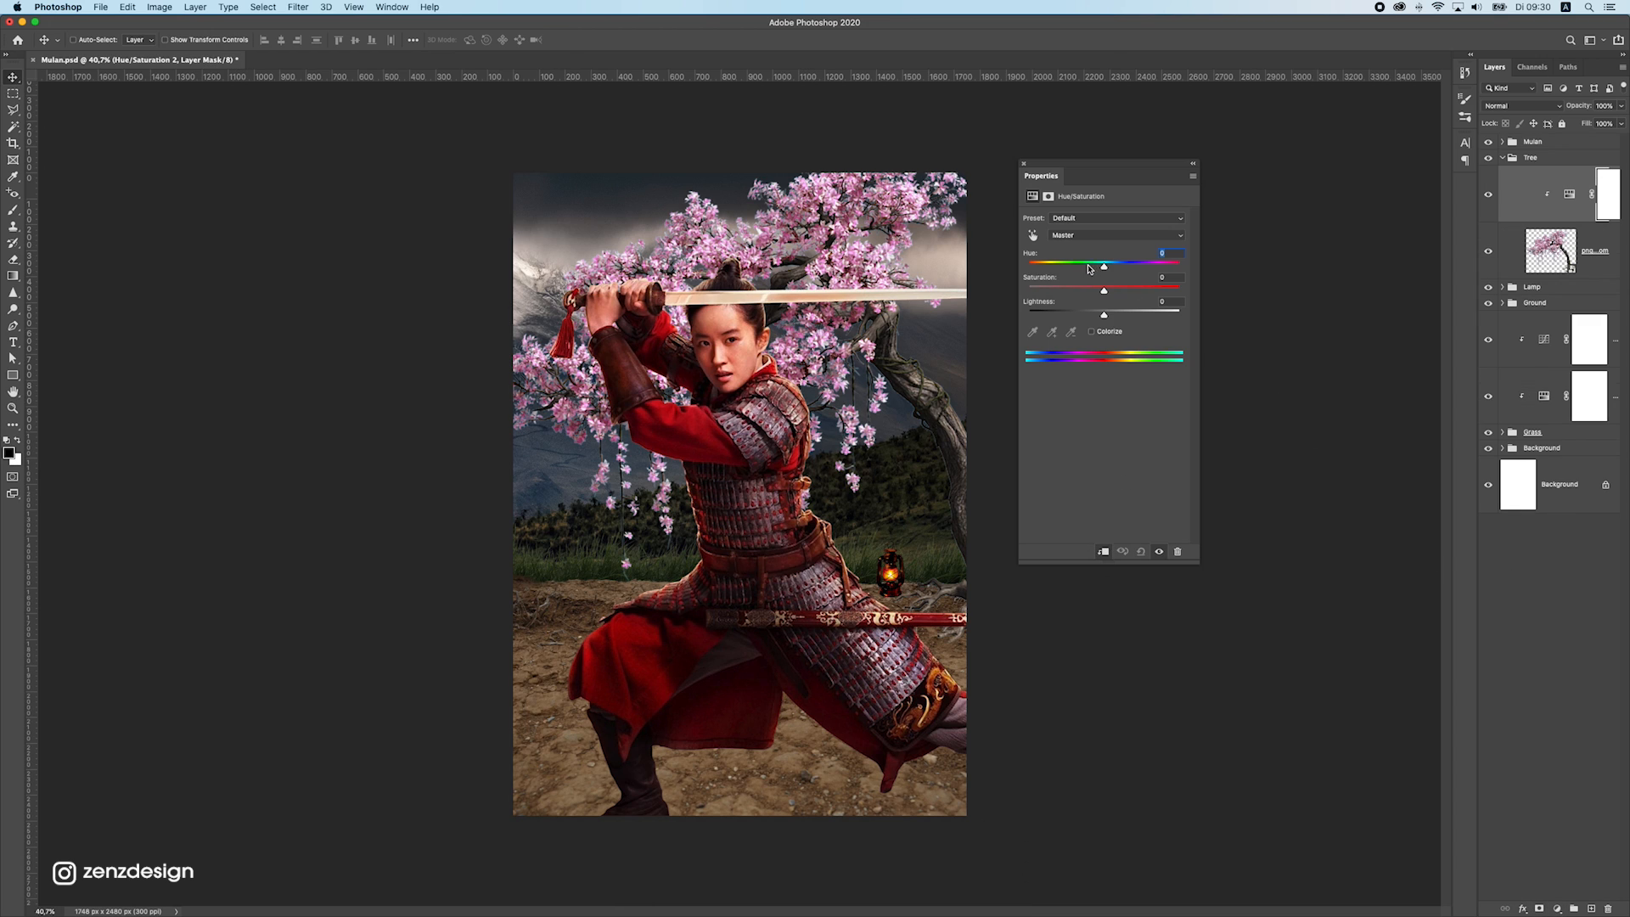
pyautogui.moveTo(1076, 295)
pyautogui.mouseDown()
pyautogui.moveTo(1049, 292)
pyautogui.moveTo(1078, 292)
pyautogui.moveTo(1095, 317)
pyautogui.mouseUp()
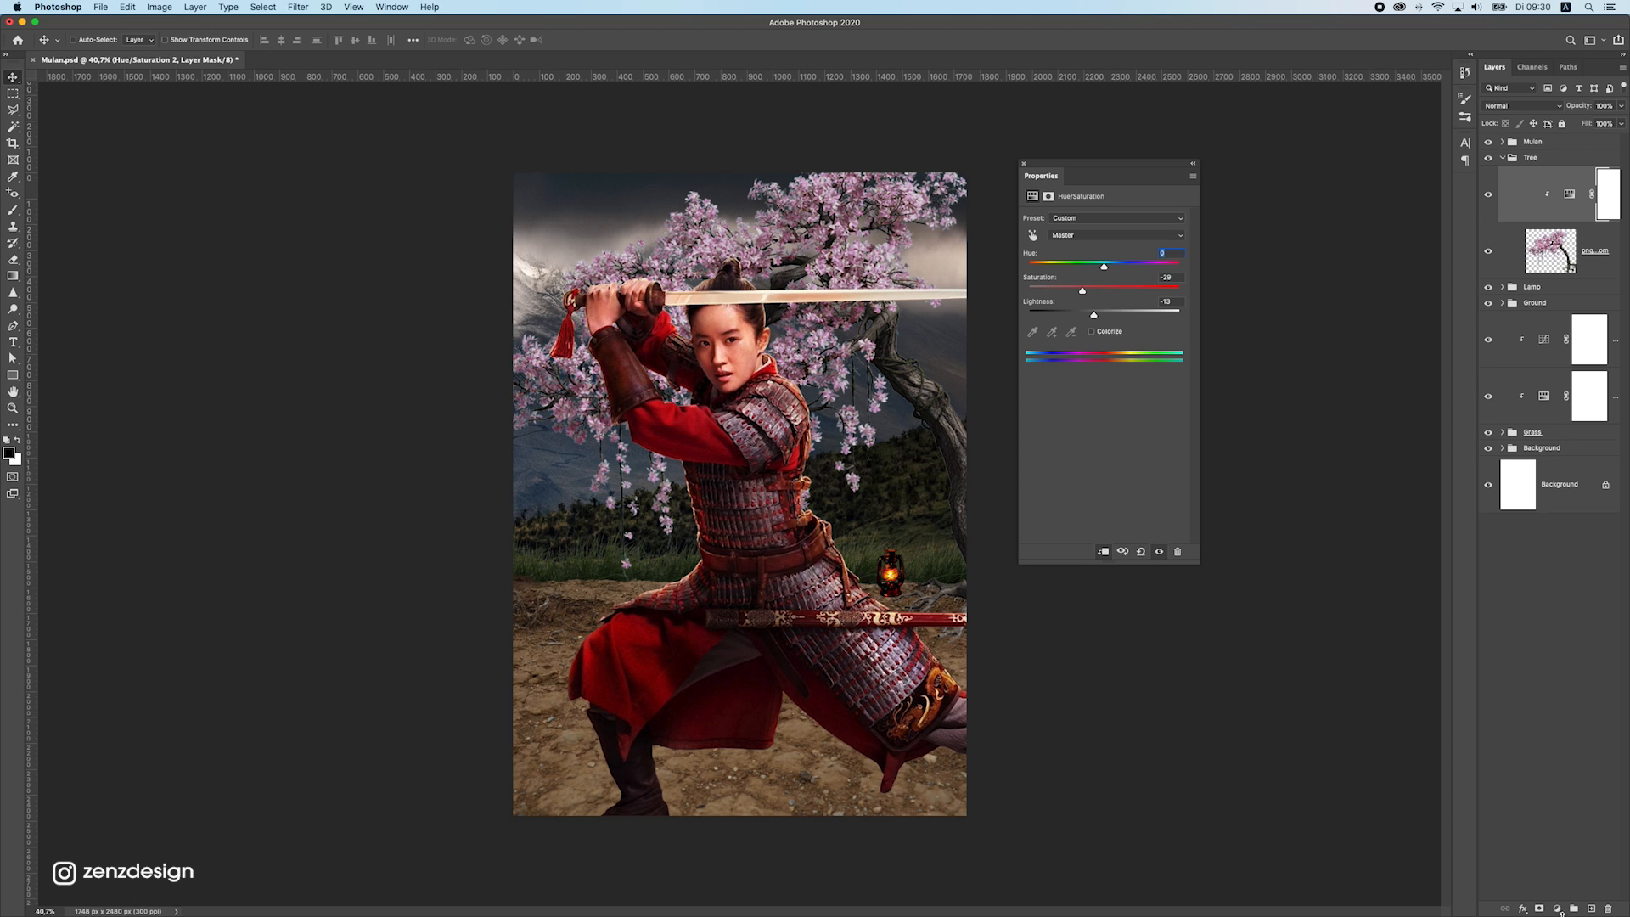
# Add a Curves layer clipped to the cherry tree, lowering the midtones to input 131, output 96, and pulling the white point inward
pyautogui.click(1558, 908)
pyautogui.click(1557, 728)
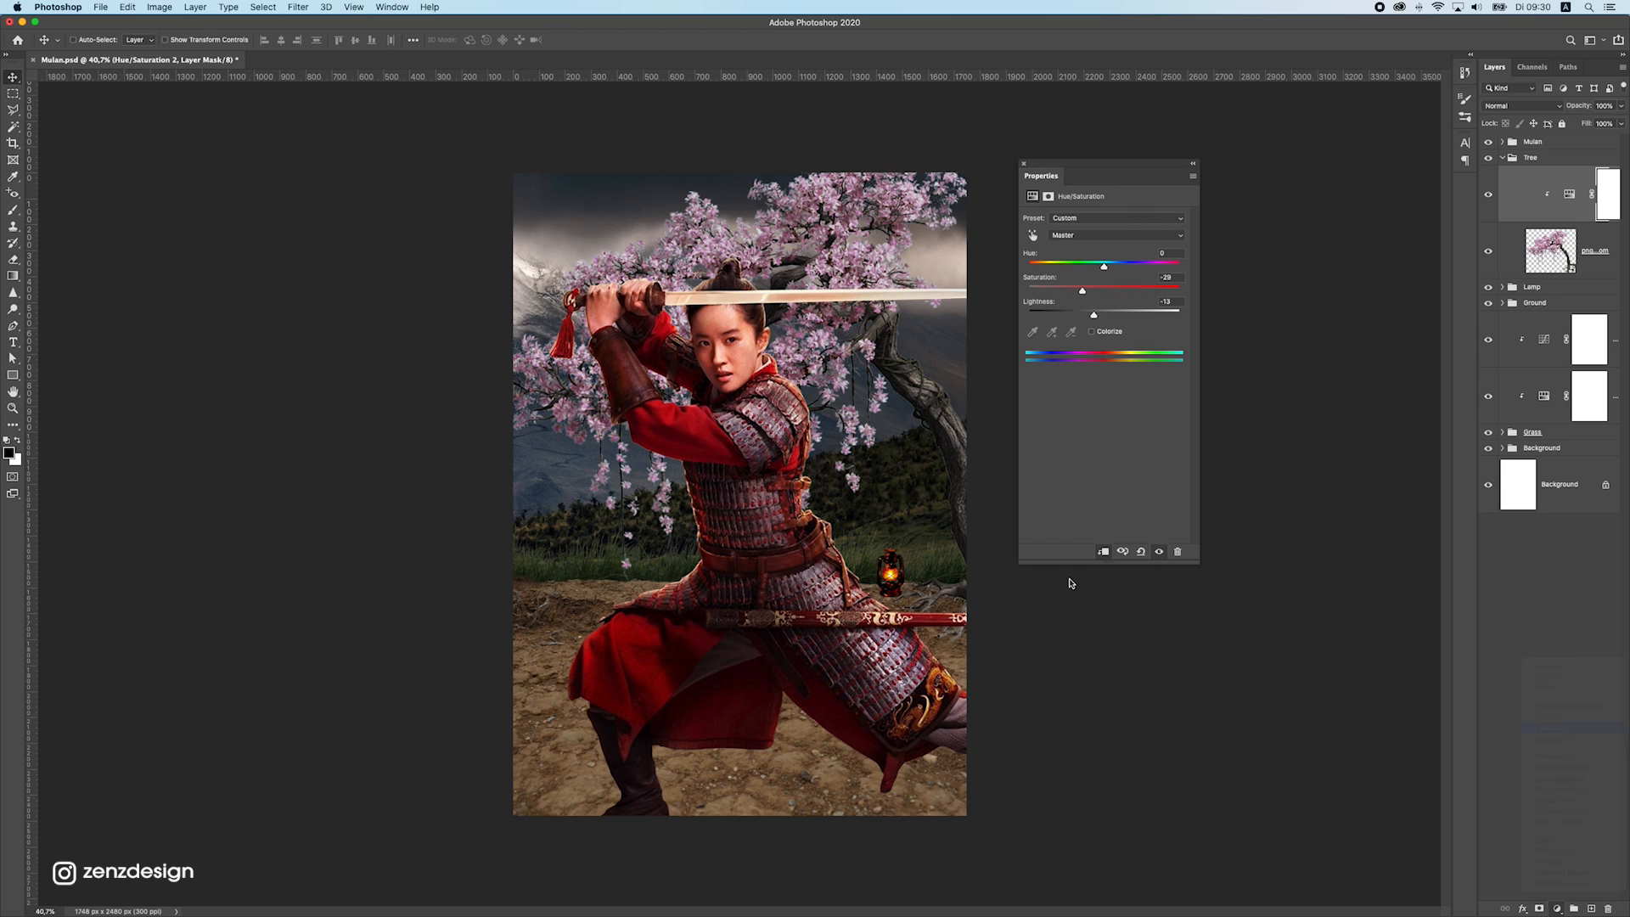
pyautogui.click(1102, 551)
pyautogui.moveTo(1178, 250)
pyautogui.mouseDown()
pyautogui.moveTo(1184, 277)
pyautogui.moveTo(1178, 253)
pyautogui.mouseUp()
pyautogui.moveTo(1122, 307); pyautogui.dragTo(1120, 325)
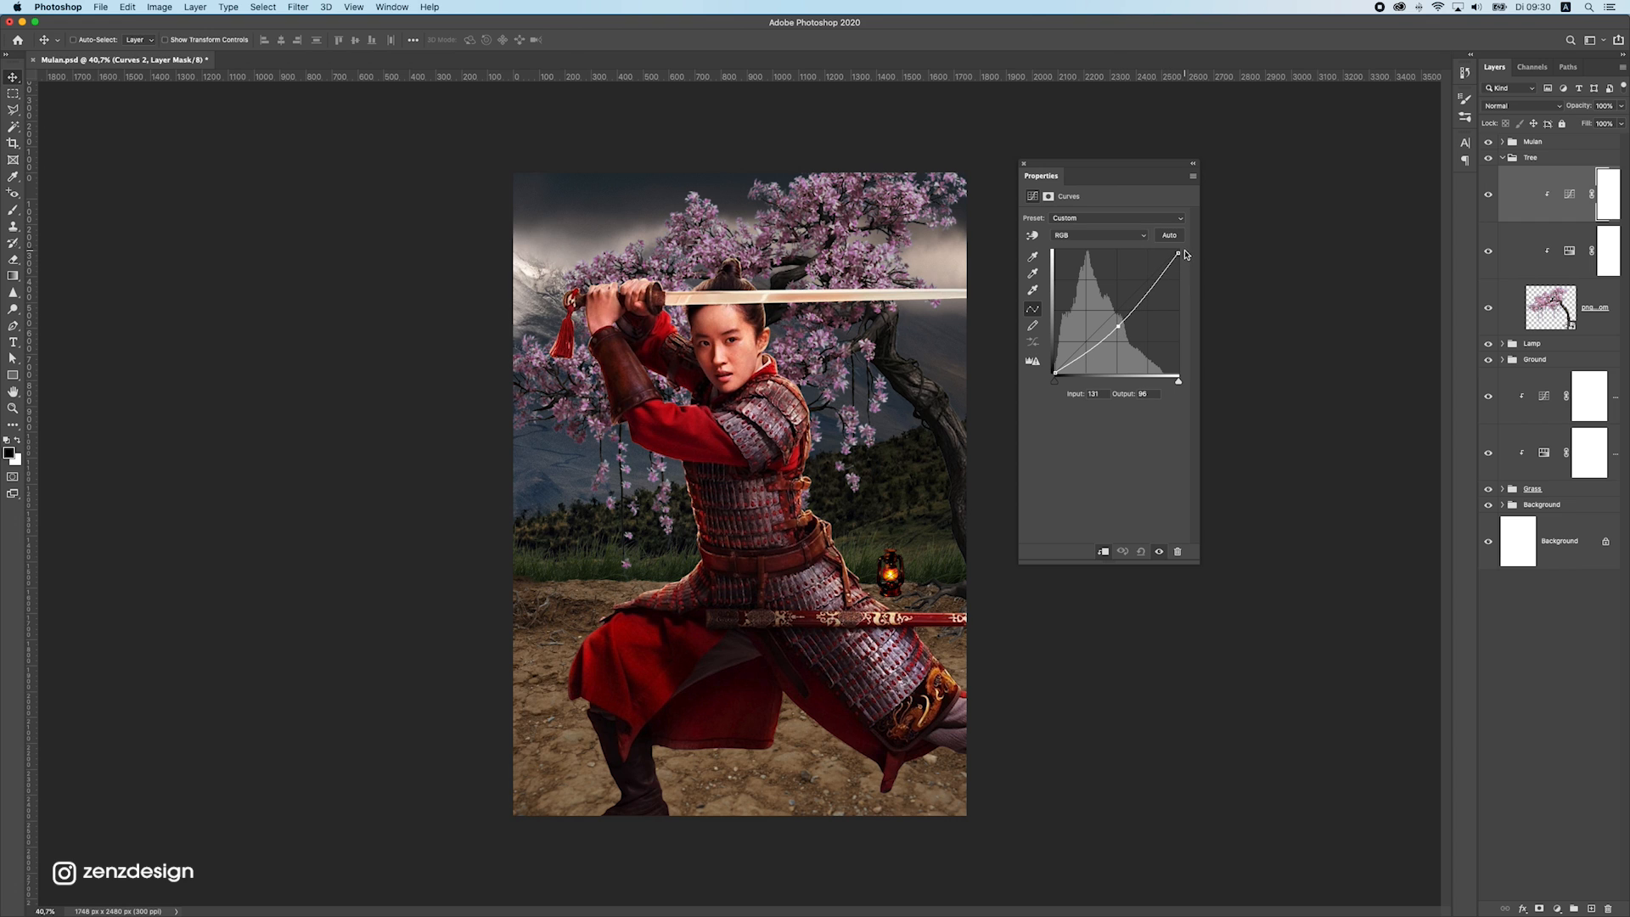
pyautogui.moveTo(1175, 254)
pyautogui.mouseDown()
pyautogui.moveTo(1146, 249)
pyautogui.moveTo(1200, 251)
pyautogui.moveTo(1169, 243)
pyautogui.mouseUp()
# Raise the hue in the cherry tree's Hue/Saturation adjustment to shift the blossoms from violet to a softer pink
pyautogui.click(1547, 319)
pyautogui.doubleClick(1569, 251)
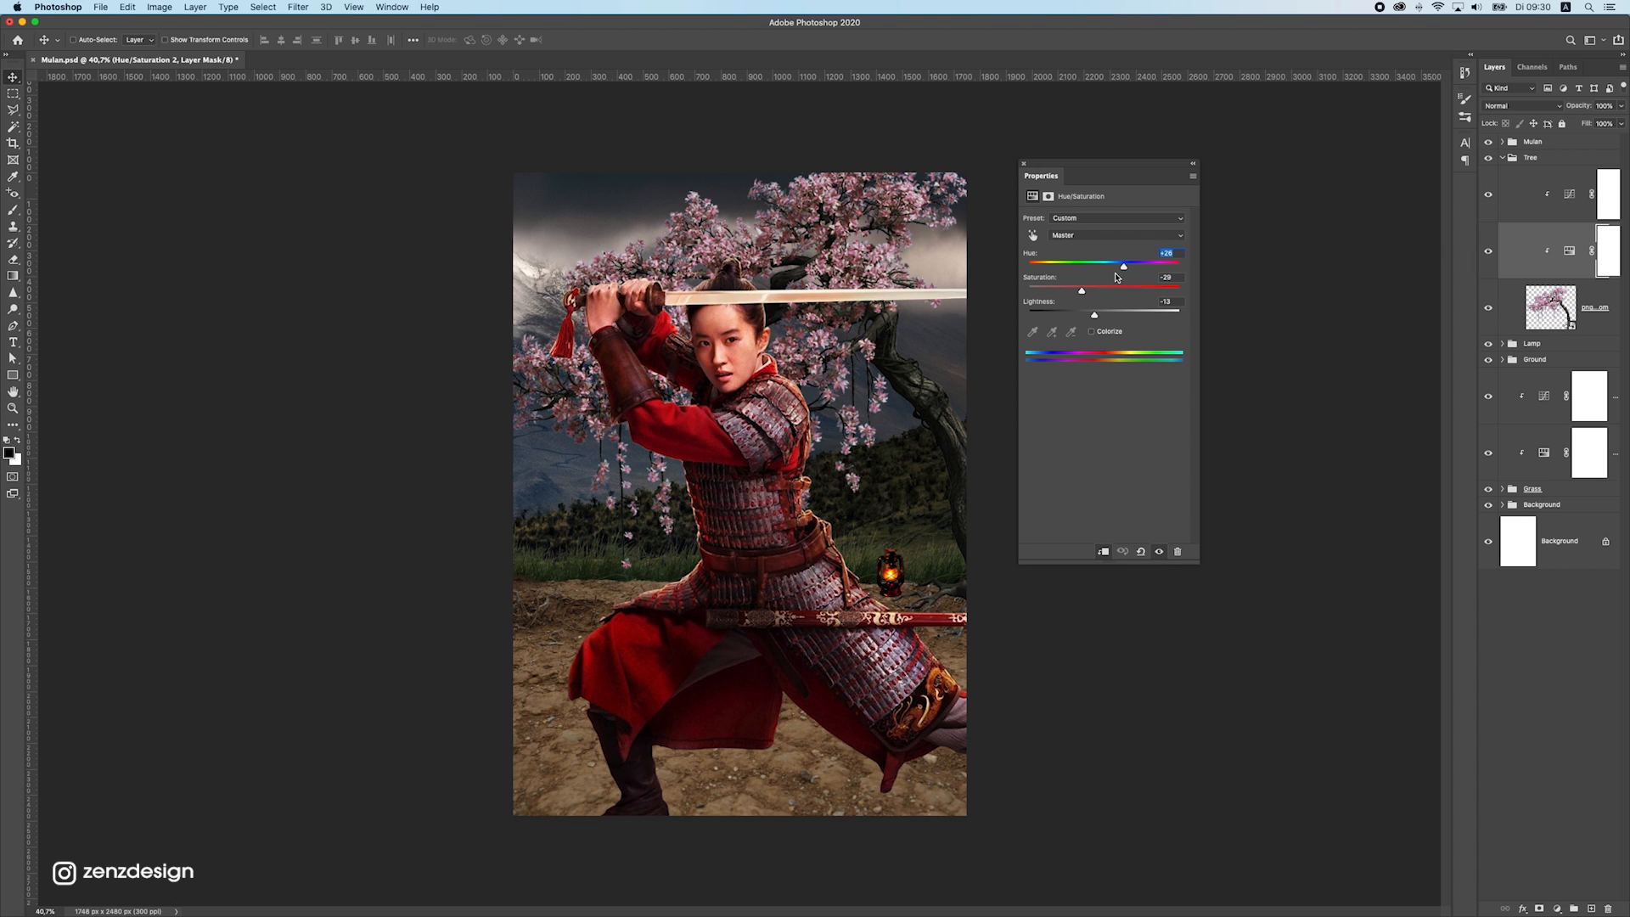
pyautogui.scroll(-2, 767, 435)
pyautogui.scroll(1, 767, 435)
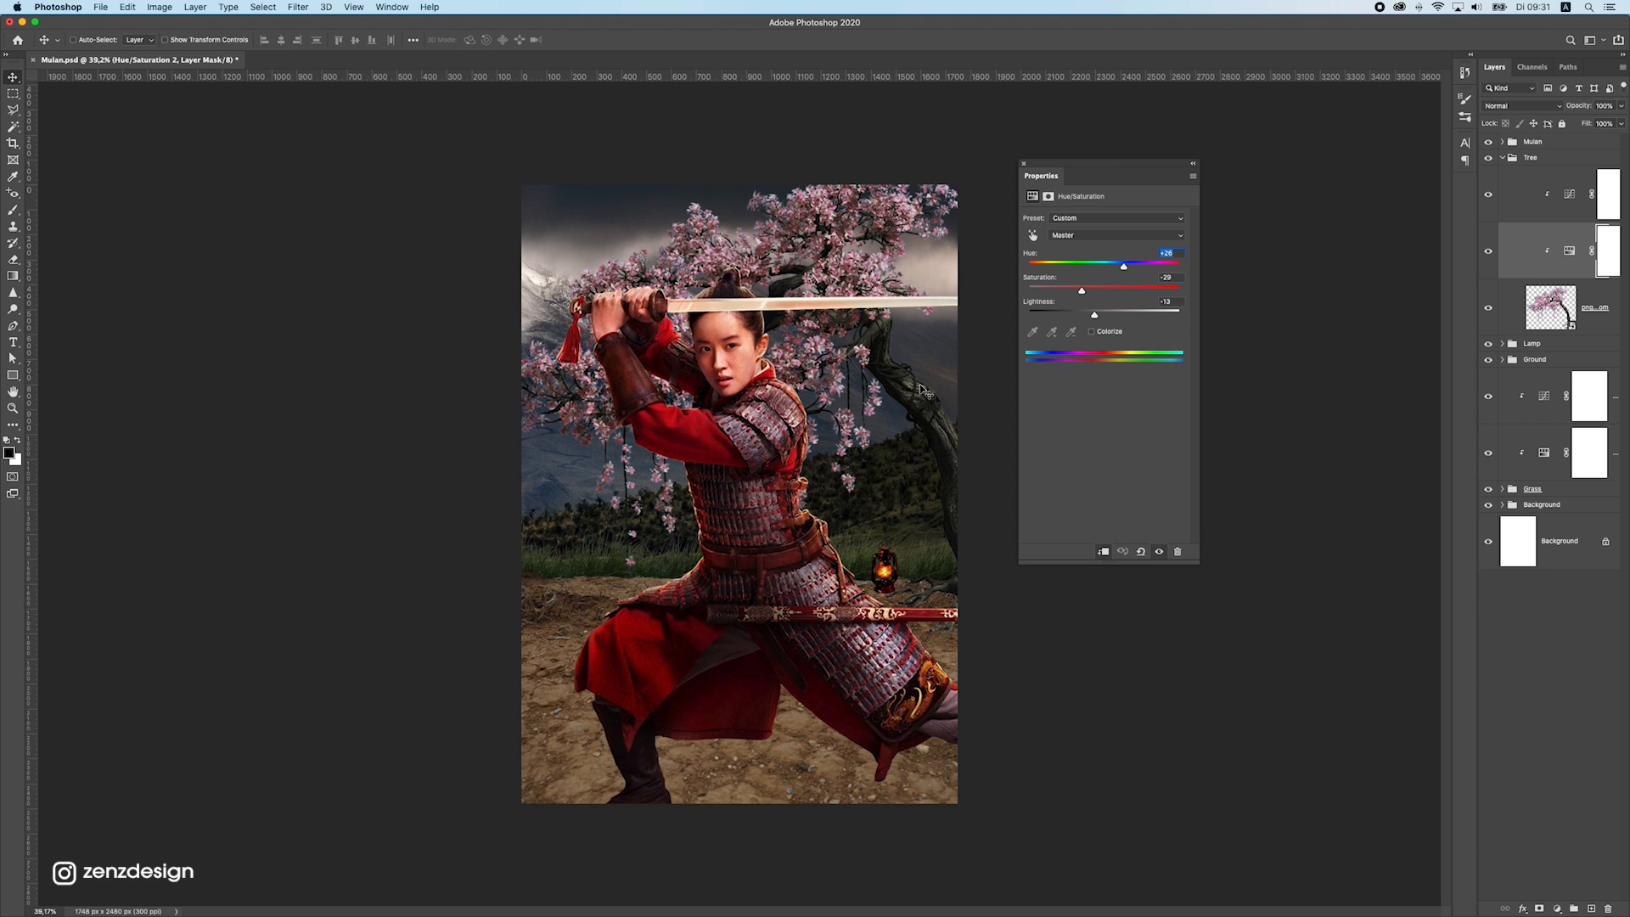
# Scale the cherry tree down proportionally to about 62% and move it so its trunk reaches the ground behind the warrior
pyautogui.click(1595, 316)
pyautogui.press('super+t')
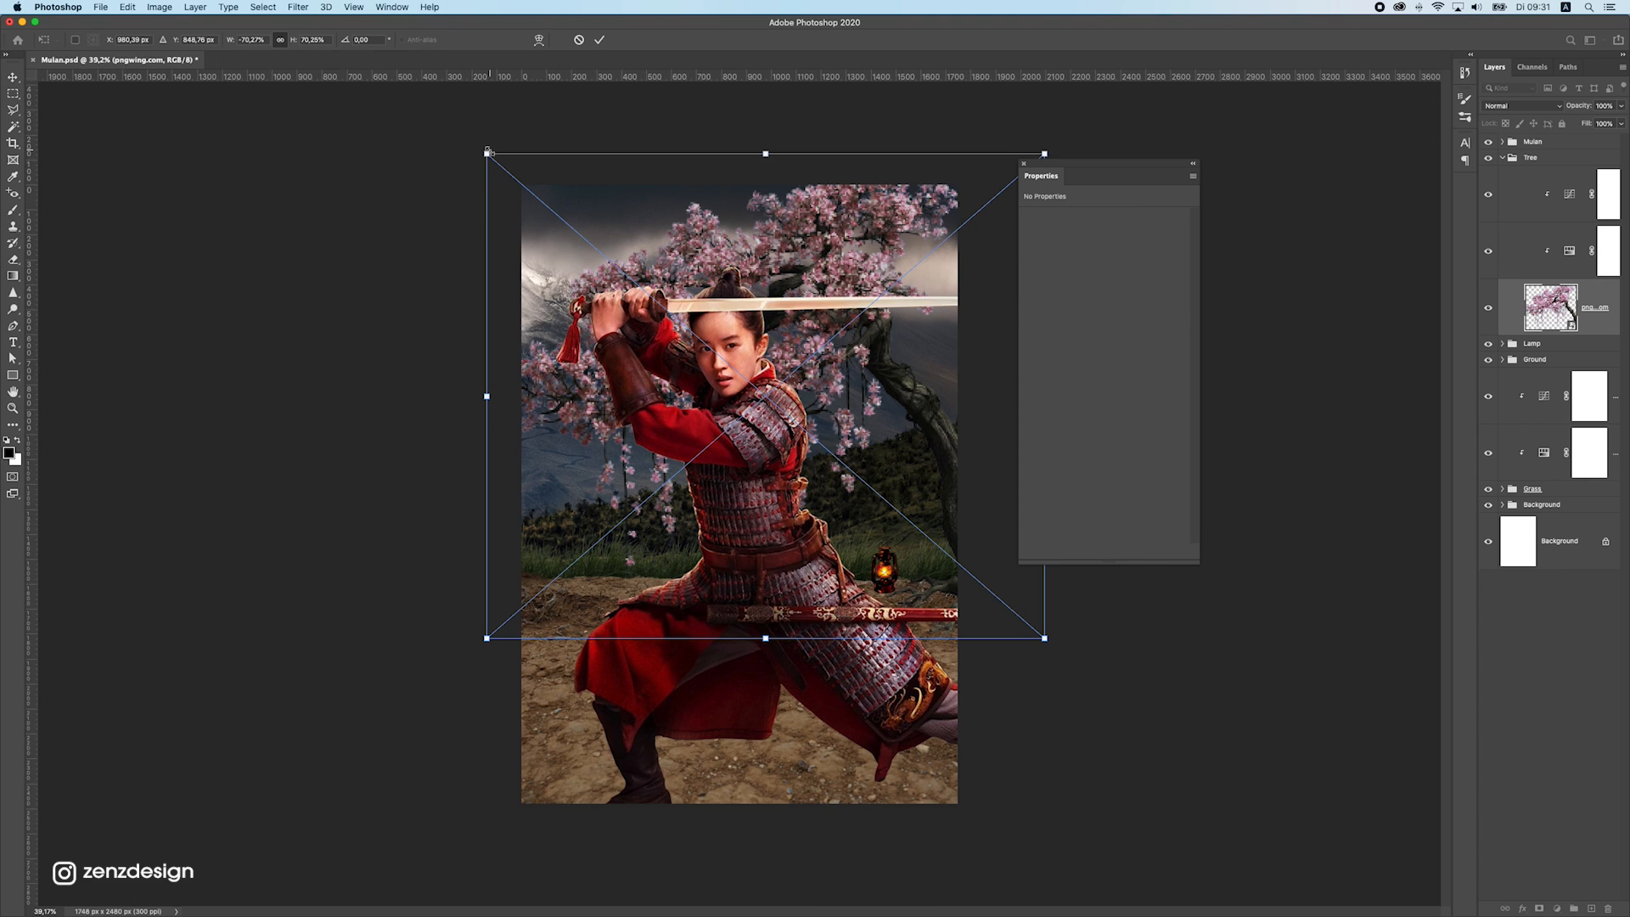
pyautogui.moveTo(488, 153); pyautogui.dragTo(553, 210)
pyautogui.moveTo(764, 290); pyautogui.dragTo(719, 286)
pyautogui.press('Return')
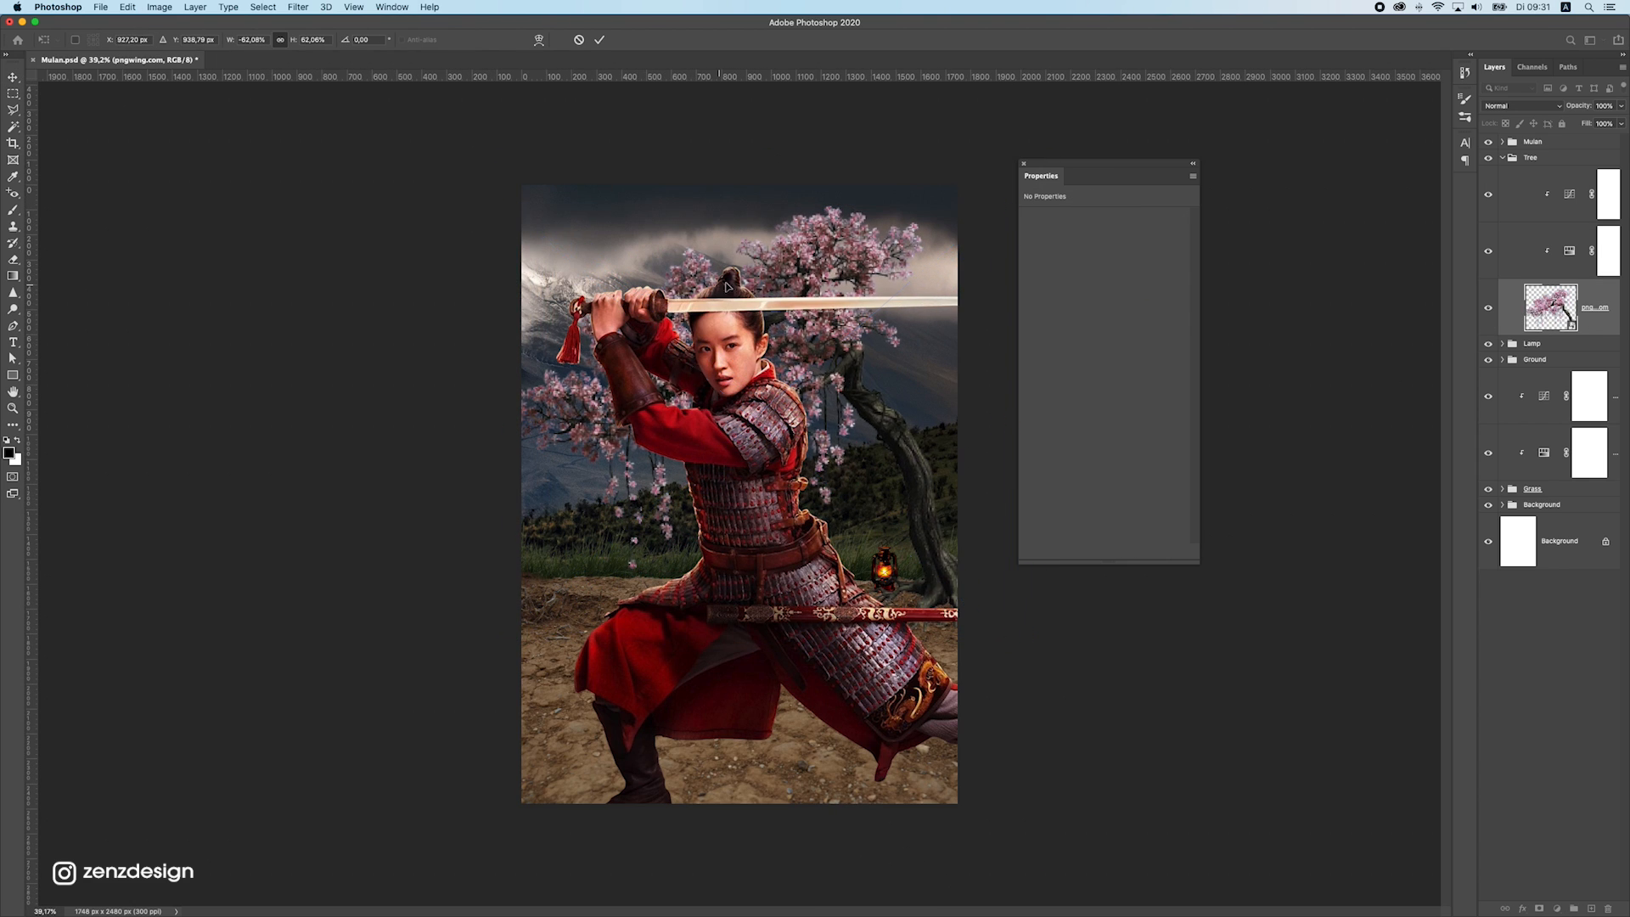
# Reposition the cherry tree slightly and stretch its height upward to about 67.5%, keeping its width
pyautogui.moveTo(840, 303); pyautogui.dragTo(847, 293)
pyautogui.press('super+t')
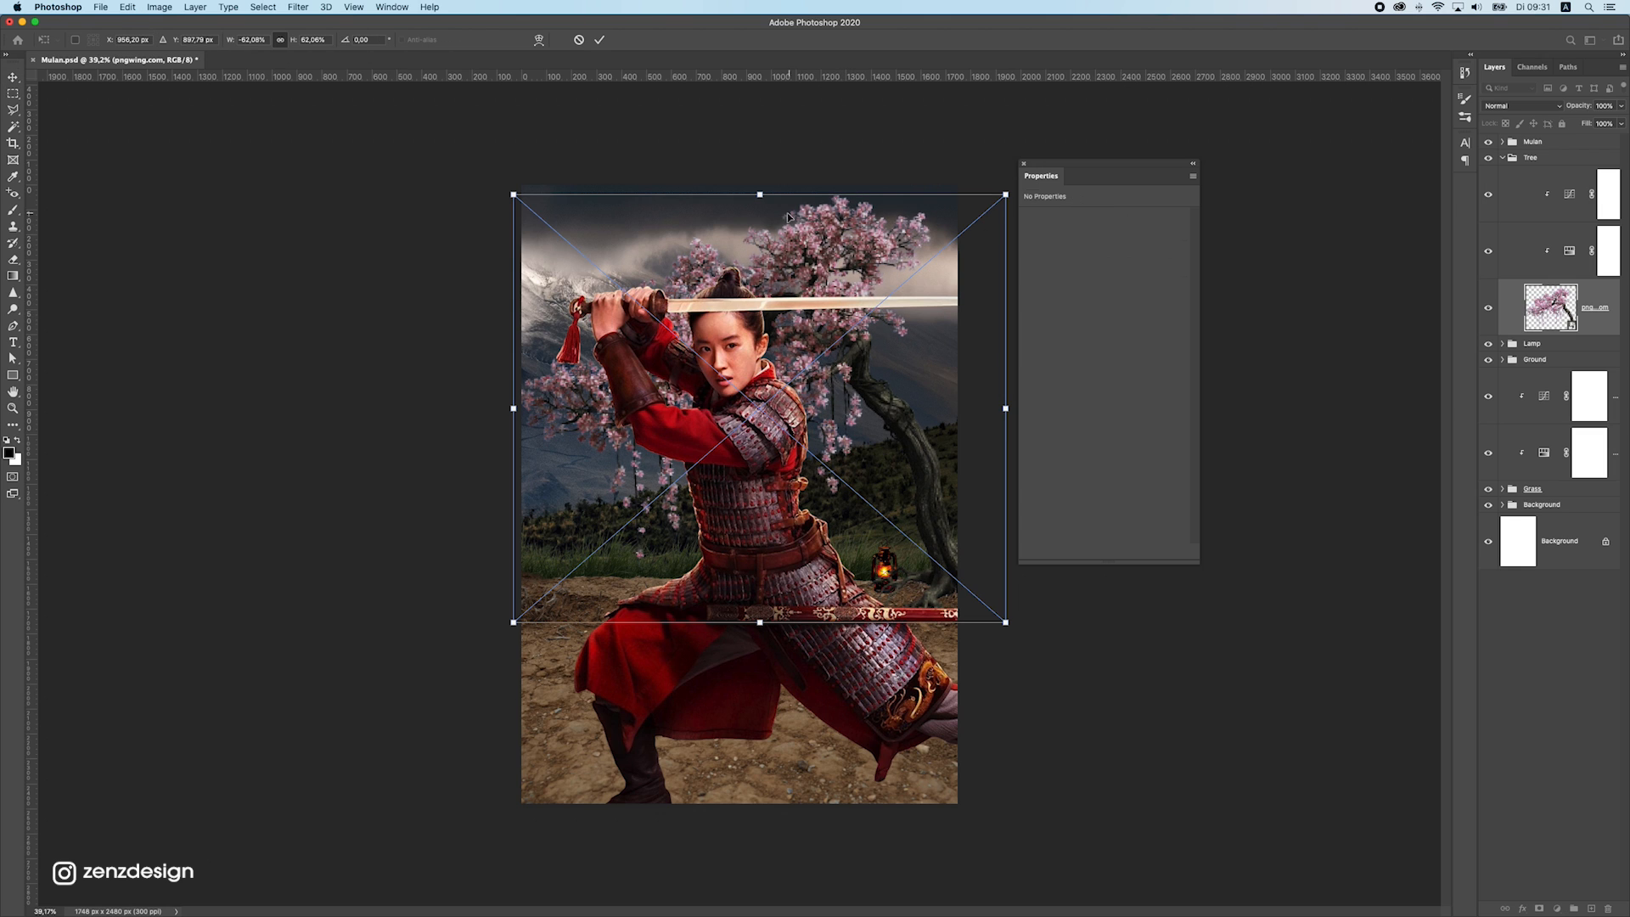
pyautogui.moveTo(759, 196); pyautogui.dragTo(759, 157)
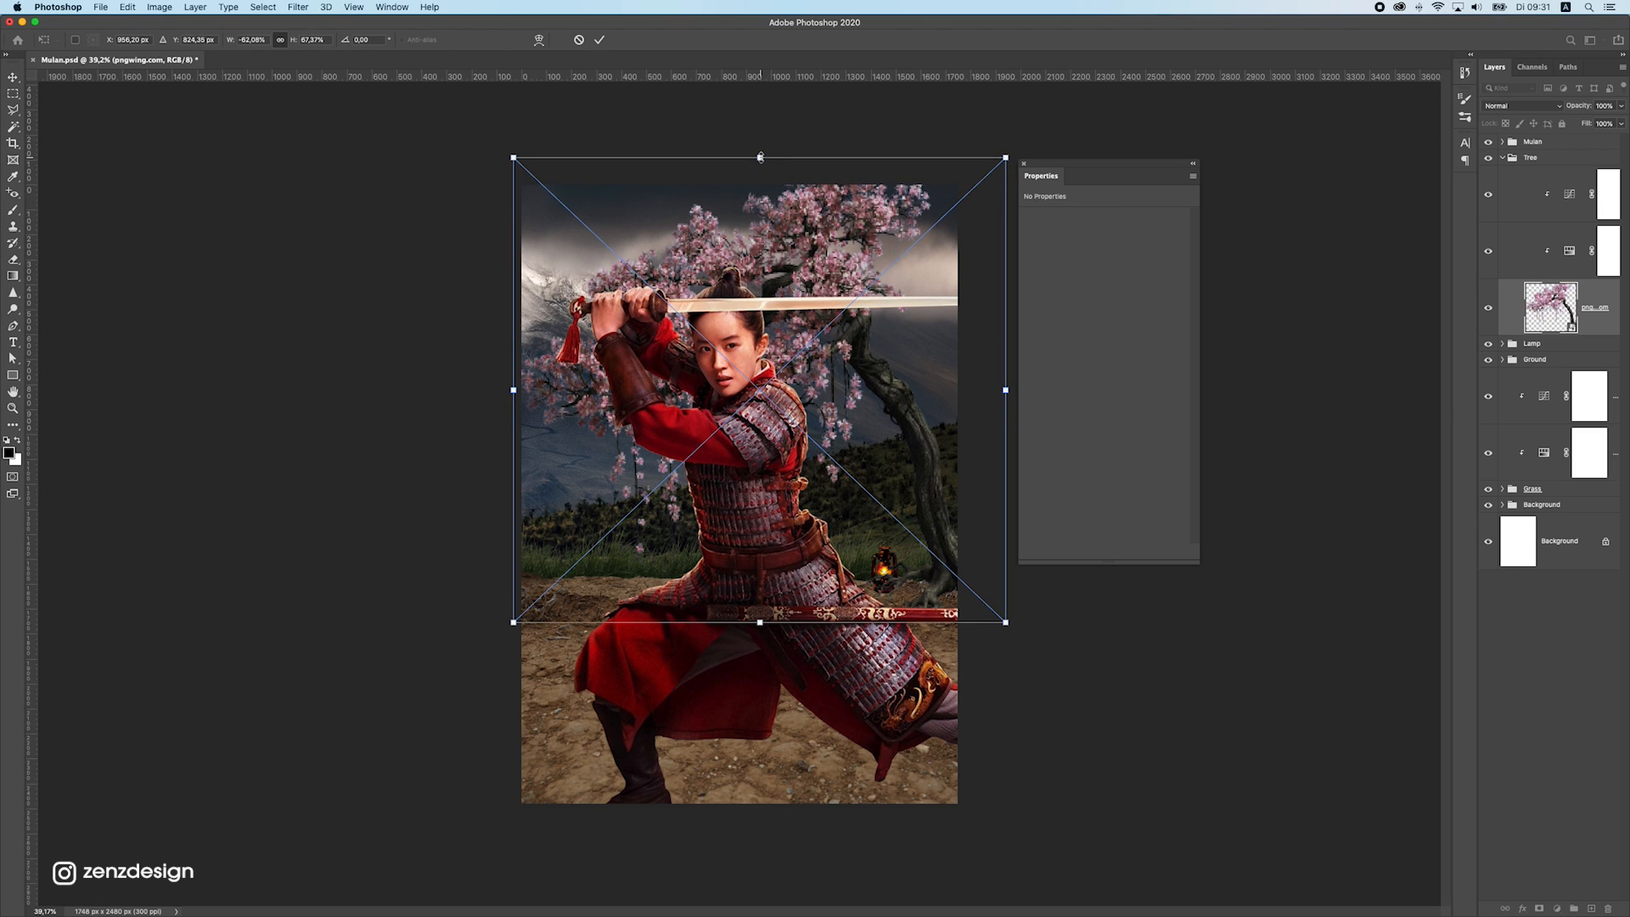
pyautogui.press('Return')
pyautogui.scroll(-5, 806, 508)
pyautogui.scroll(5, 798, 492)
pyautogui.moveTo(795, 490); pyautogui.dragTo(795, 503)
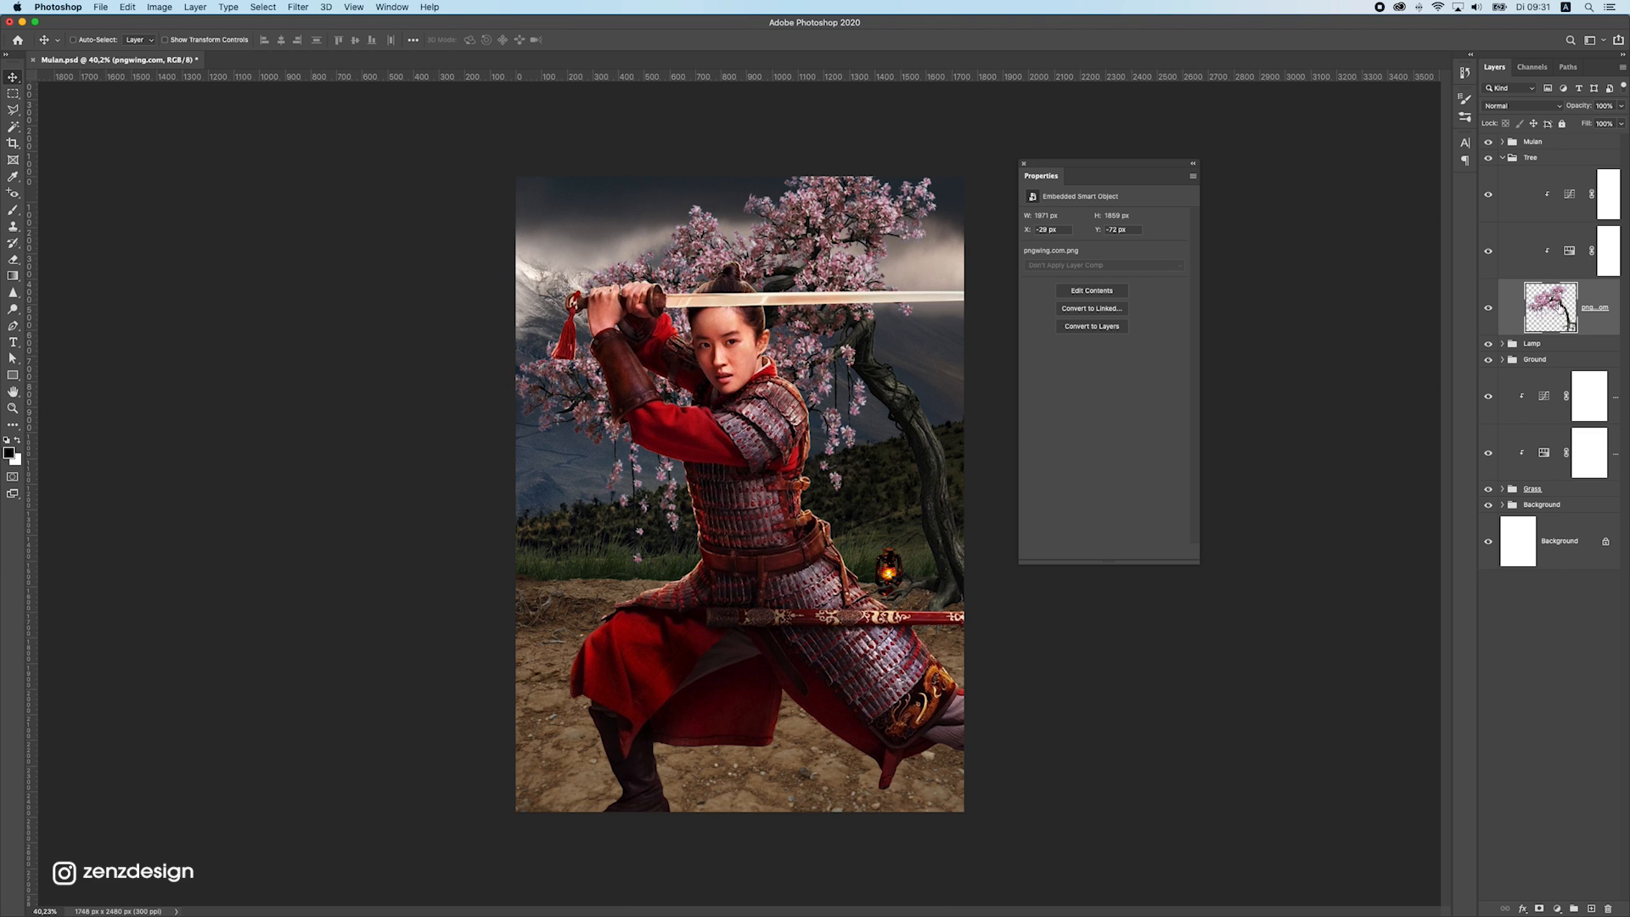
# Add a layer mask to the cherry tree and paint out its roots around the lantern and ground with a smaller black brush
pyautogui.click(1538, 908)
pyautogui.scroll(5, 967, 624)
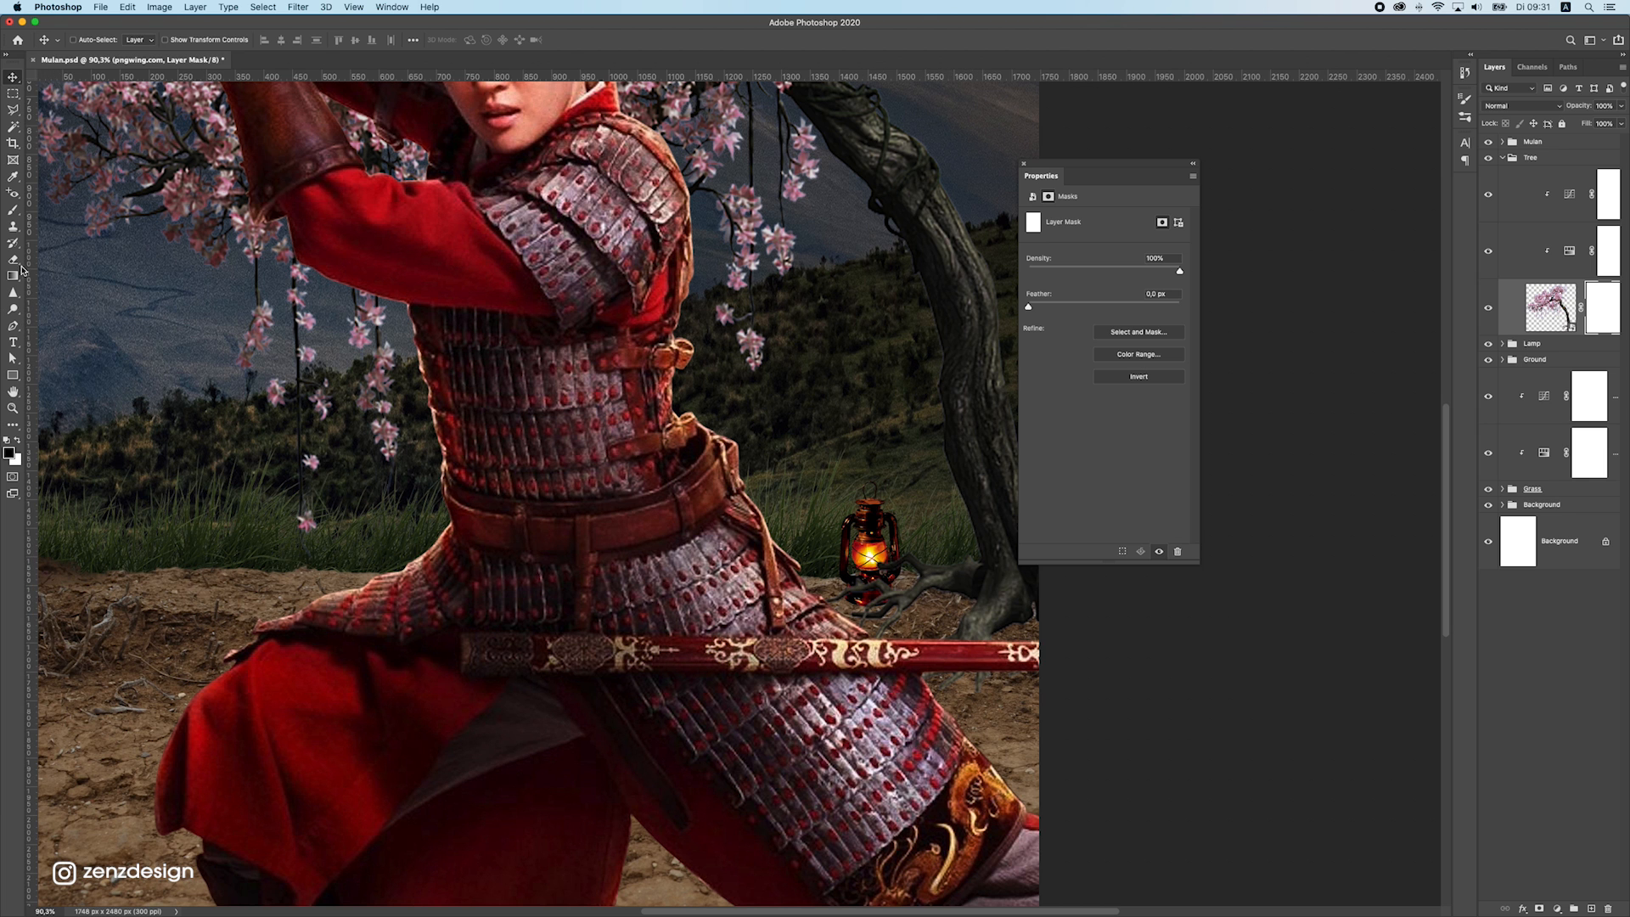
pyautogui.click(13, 209)
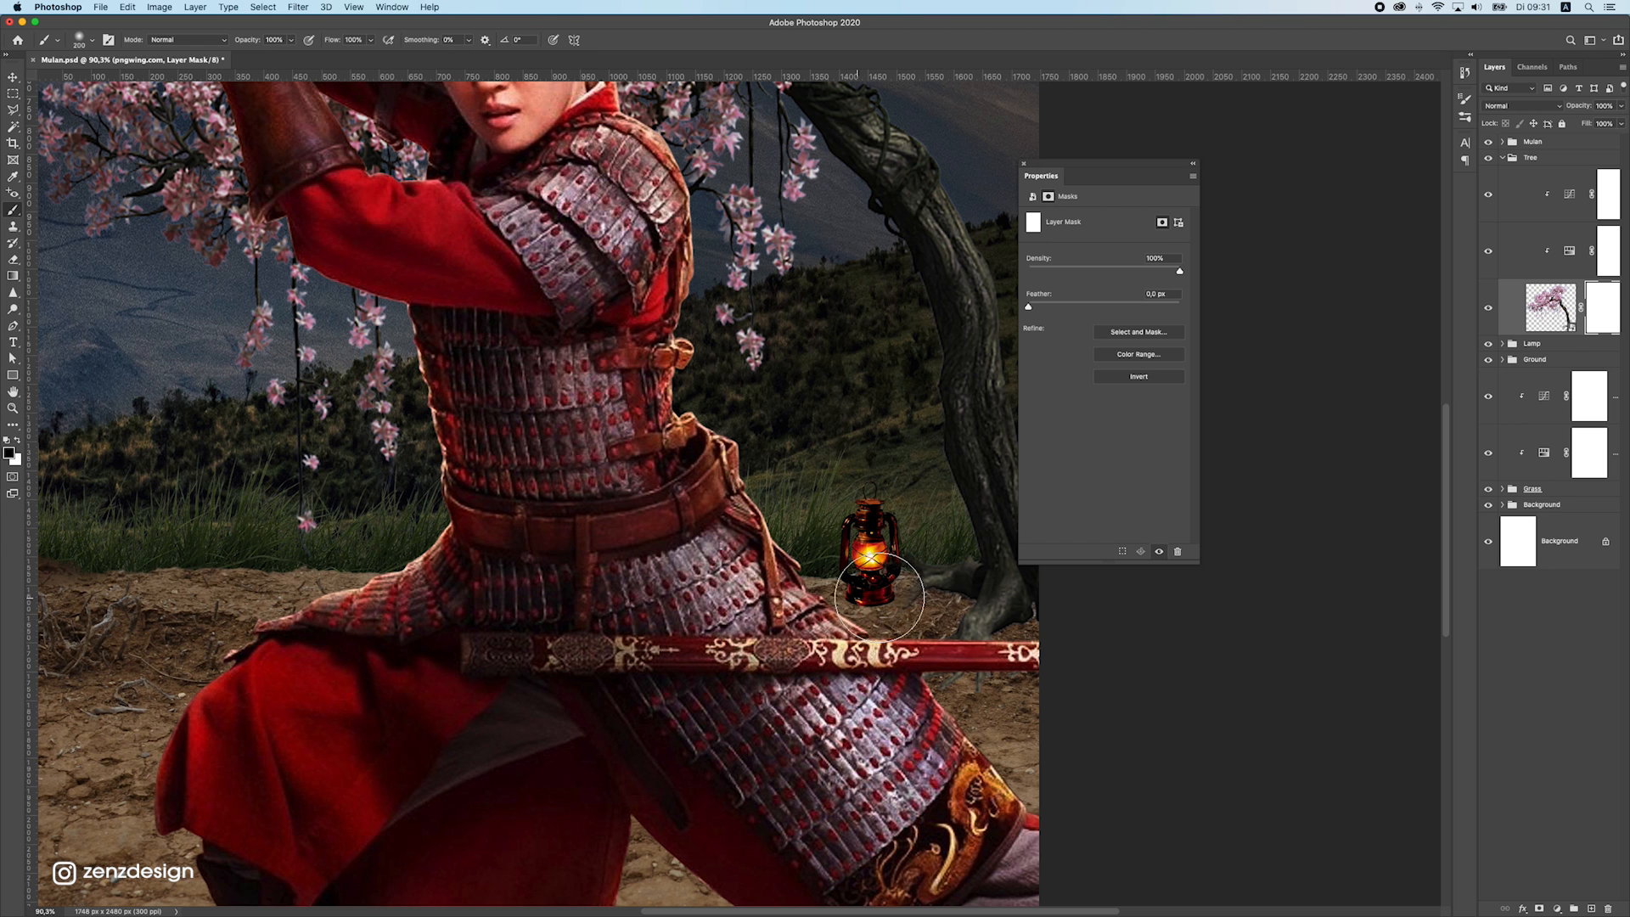
pyautogui.press('[')
pyautogui.press('[')
pyautogui.press('[')
pyautogui.press('[')
pyautogui.moveTo(921, 613); pyautogui.dragTo(893, 589)
pyautogui.moveTo(955, 682)
pyautogui.mouseDown()
pyautogui.moveTo(1093, 676)
pyautogui.moveTo(975, 650)
pyautogui.moveTo(1071, 634)
pyautogui.mouseUp()
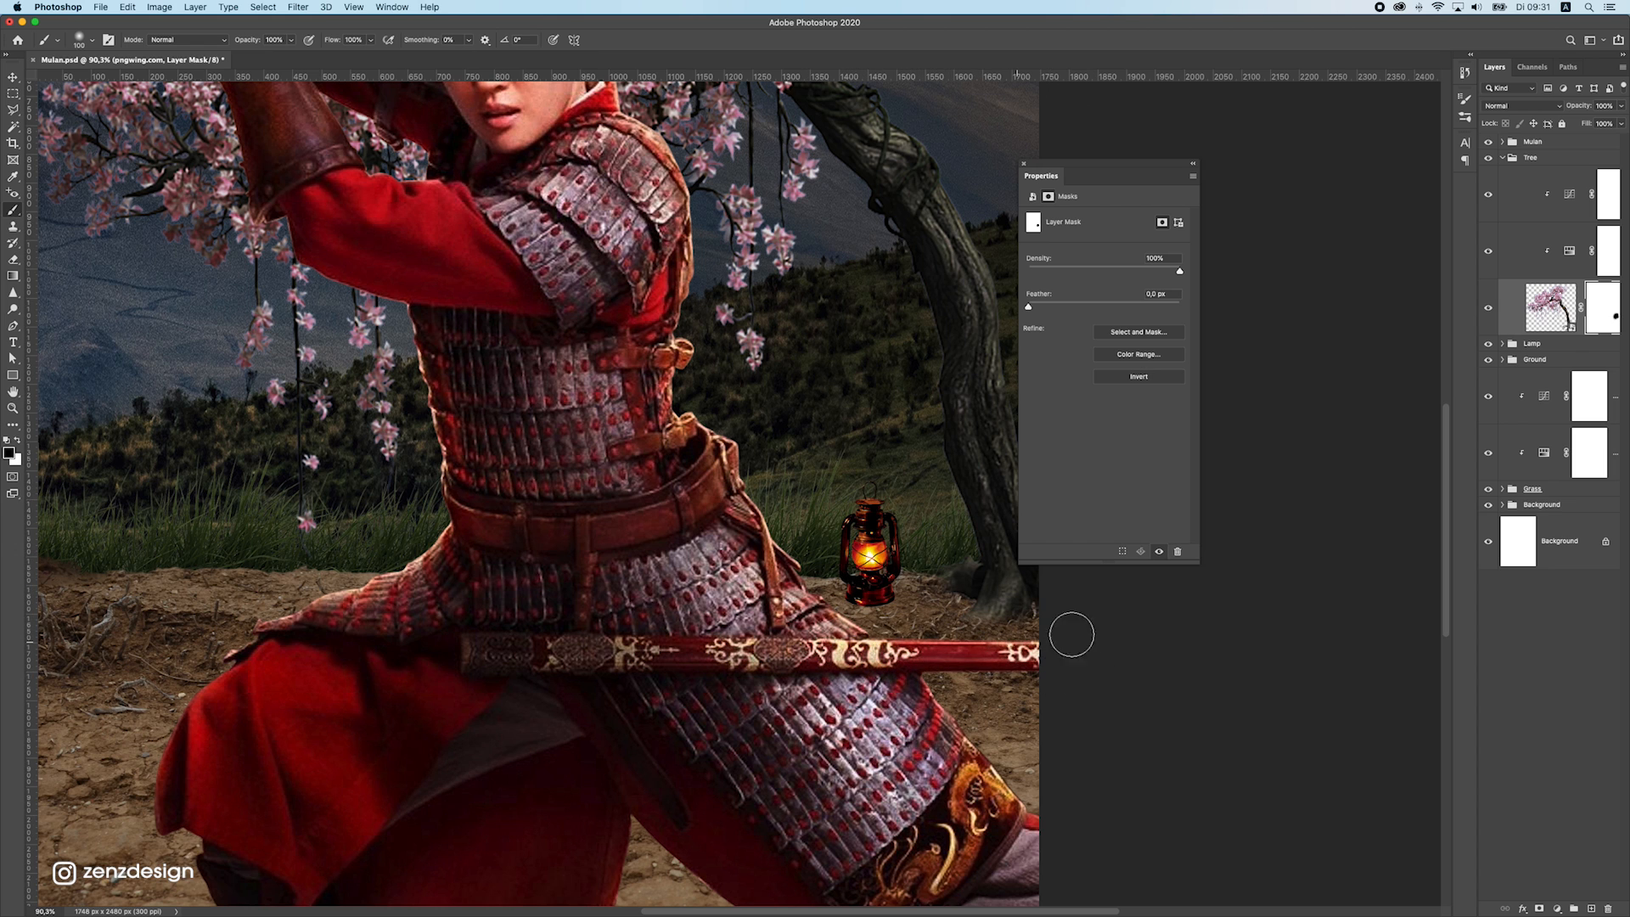
pyautogui.press('super+0')
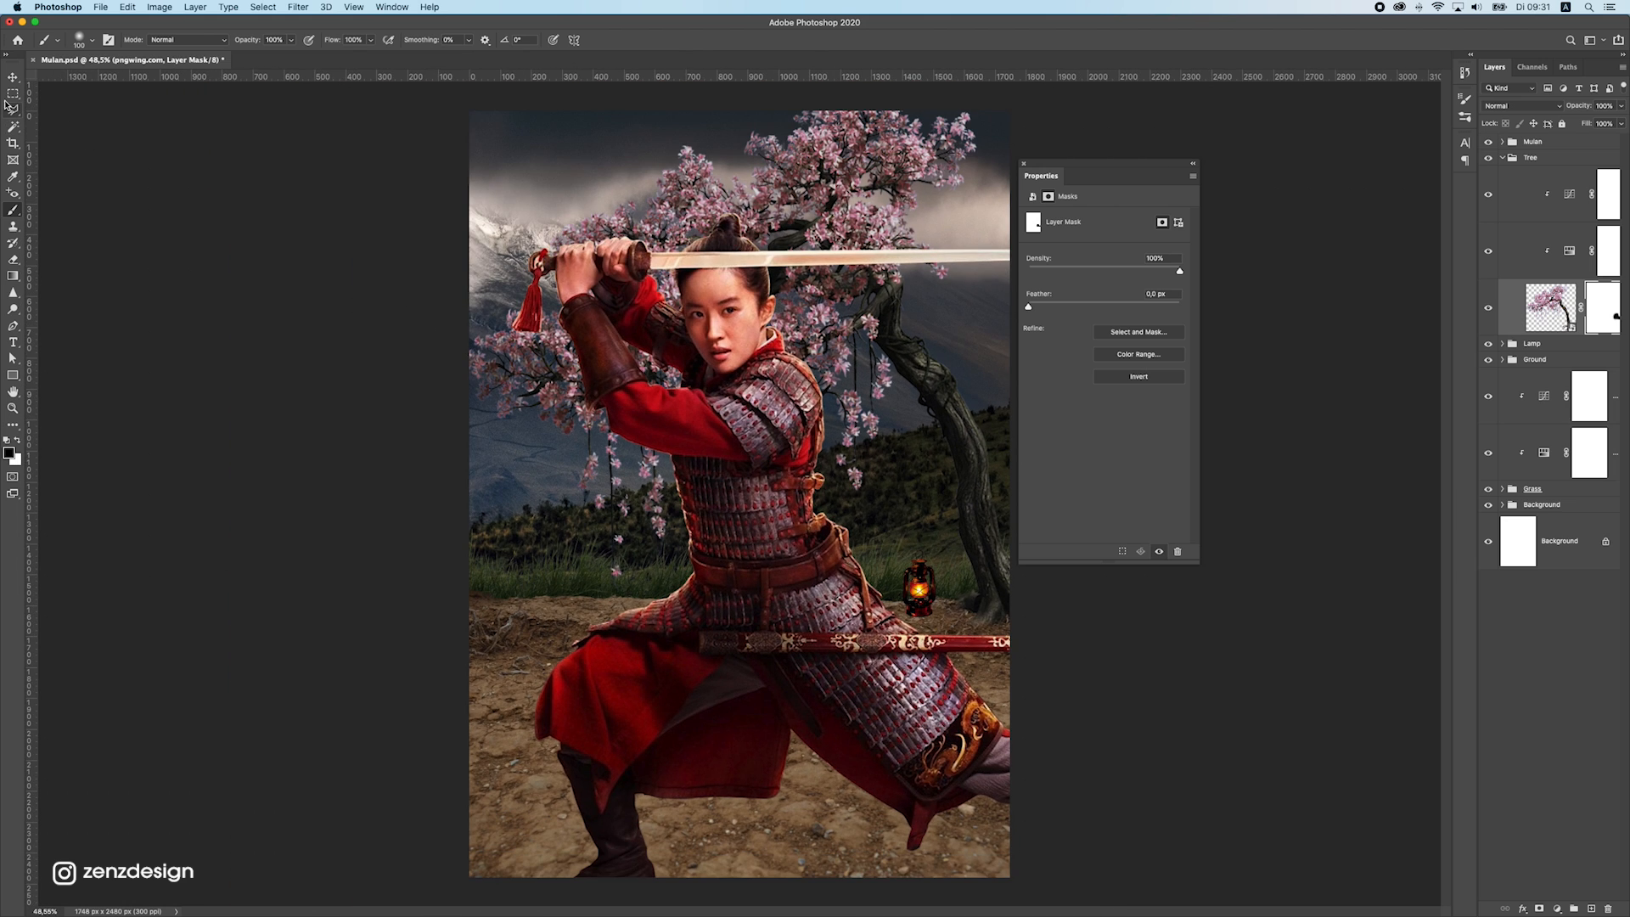
# Add a Hue/Saturation adjustment clipped to the lantern layer with hue +1 and saturation -28
pyautogui.click(12, 77)
pyautogui.keyDown('super'); pyautogui.click(914, 570); pyautogui.keyUp('super')
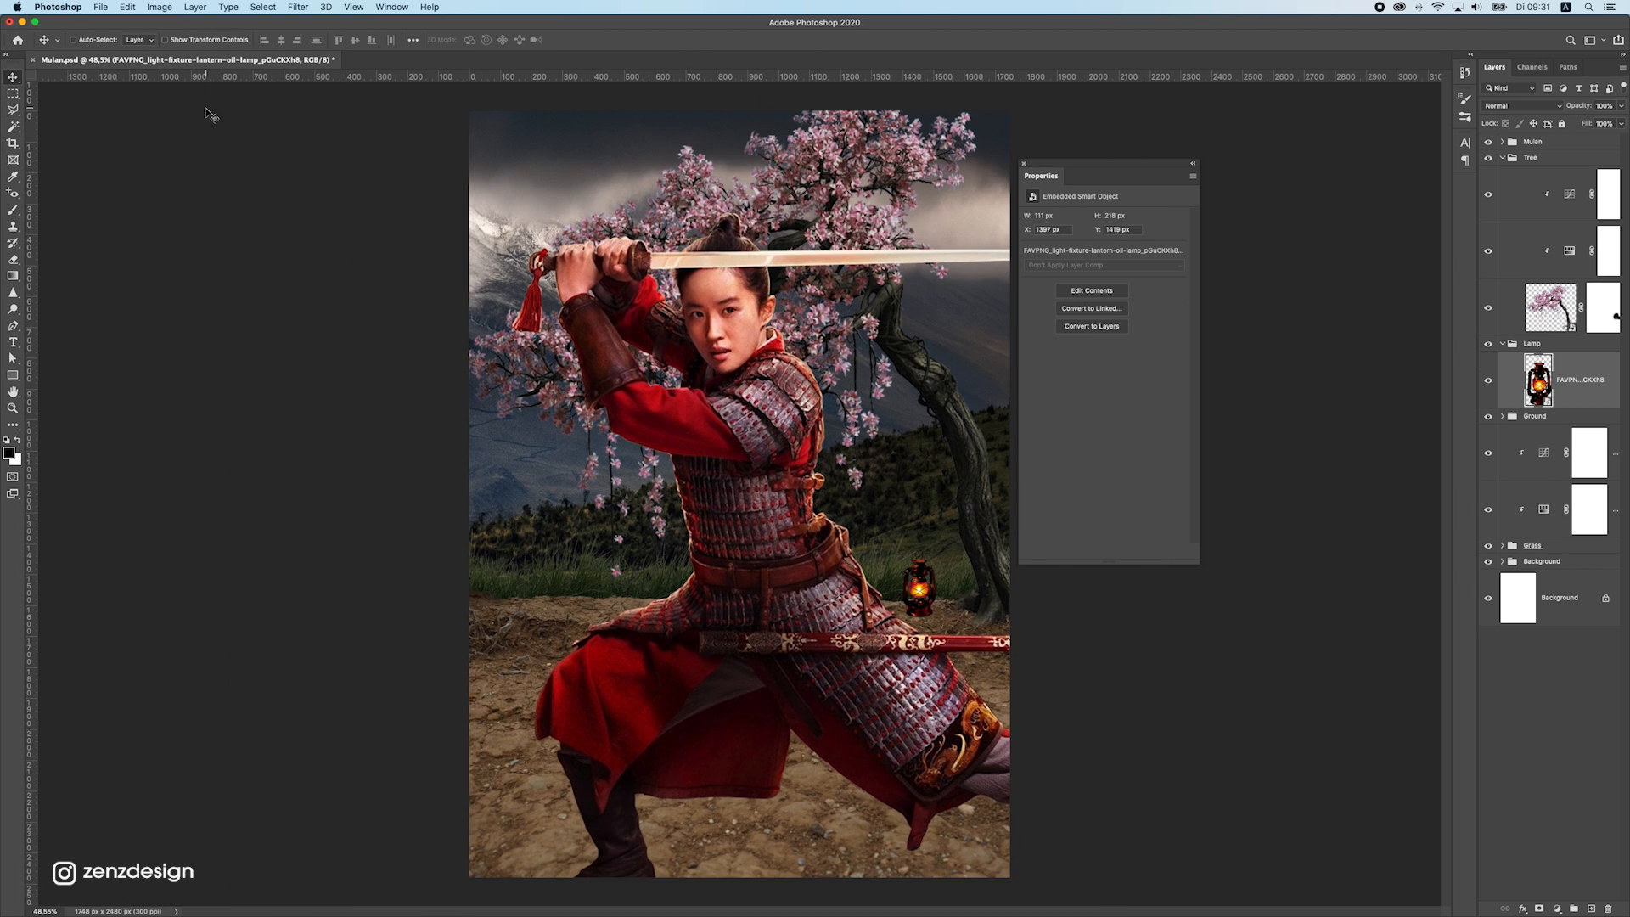
pyautogui.click(1556, 908)
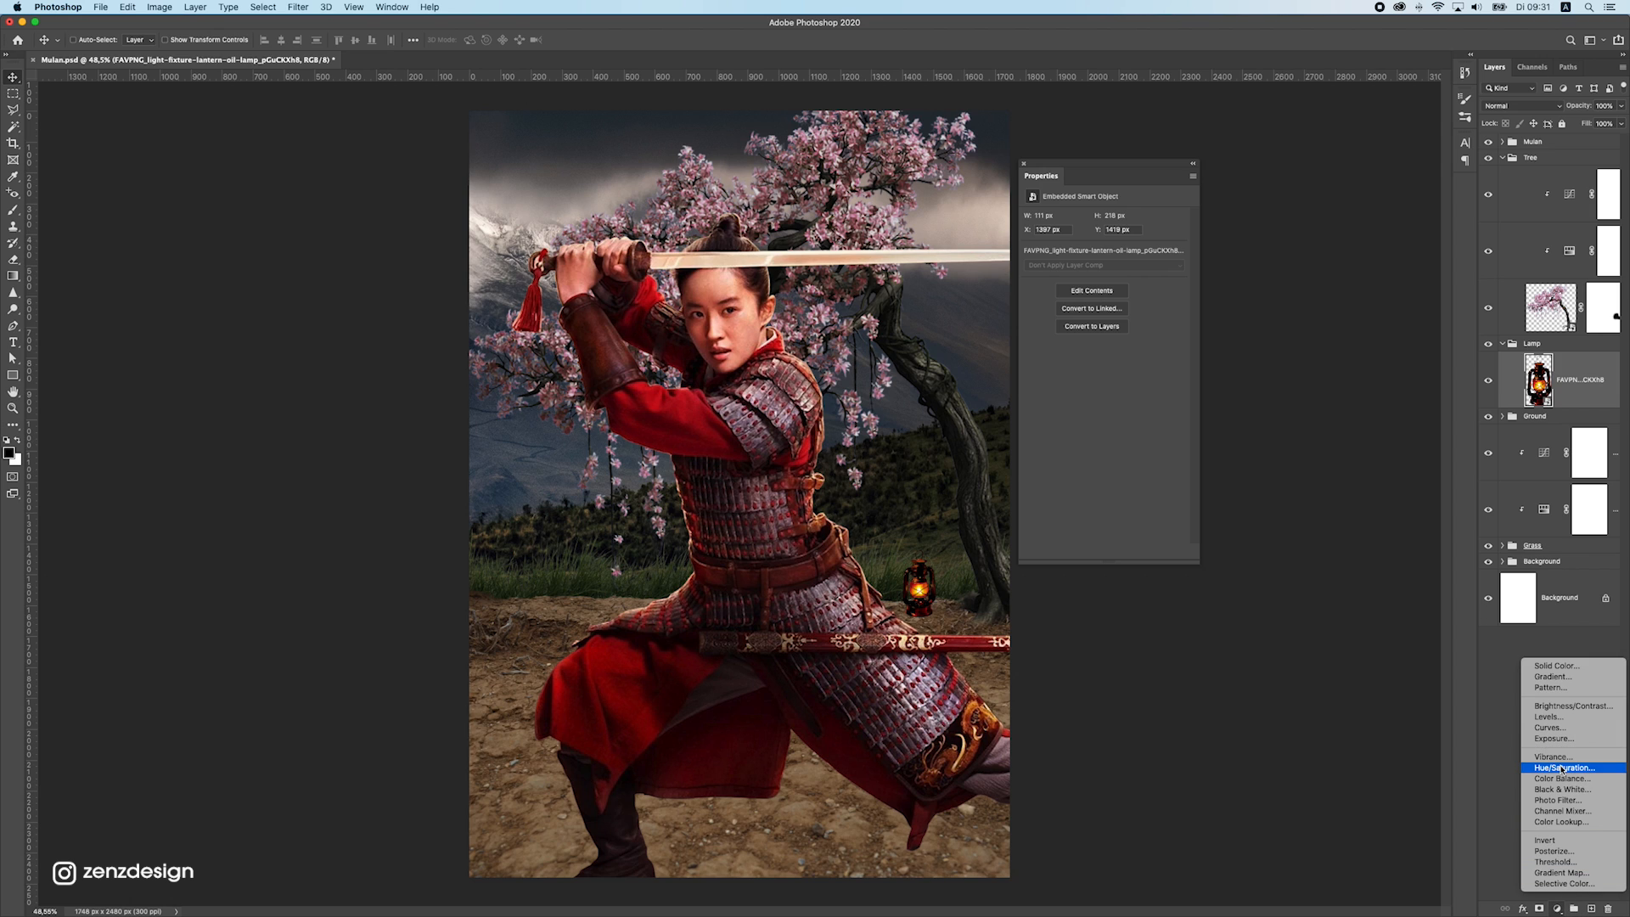
pyautogui.click(1561, 767)
pyautogui.click(1104, 553)
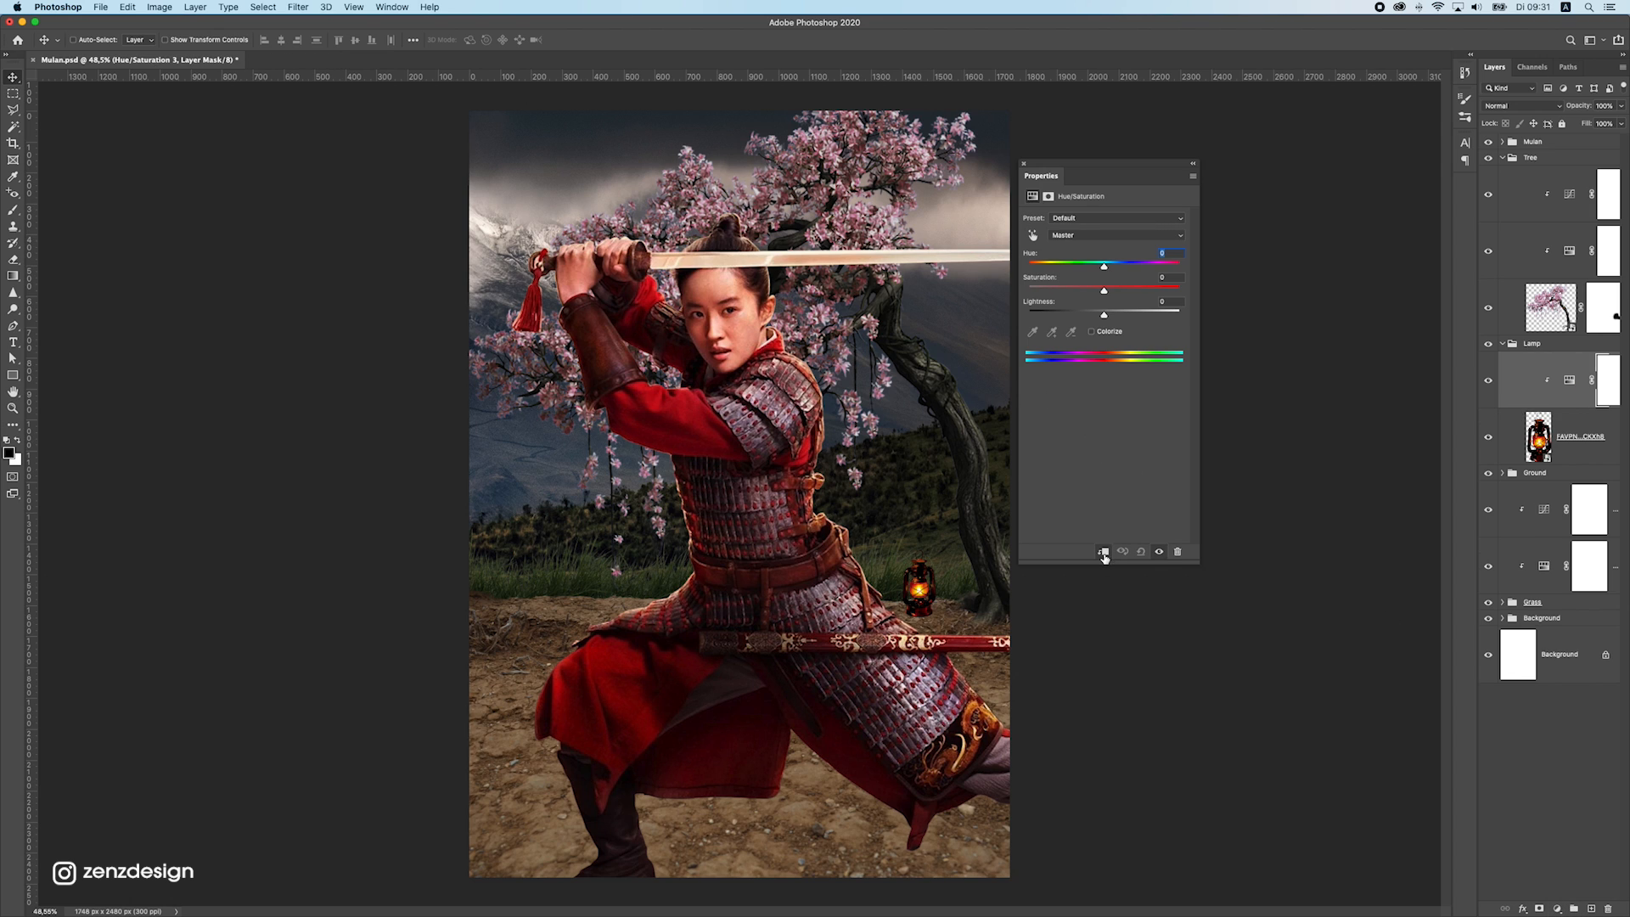
pyautogui.click(1103, 553)
pyautogui.moveTo(1082, 291); pyautogui.dragTo(1106, 267)
pyautogui.click(1104, 553)
pyautogui.scroll(-6, 804, 518)
pyautogui.scroll(4, 805, 519)
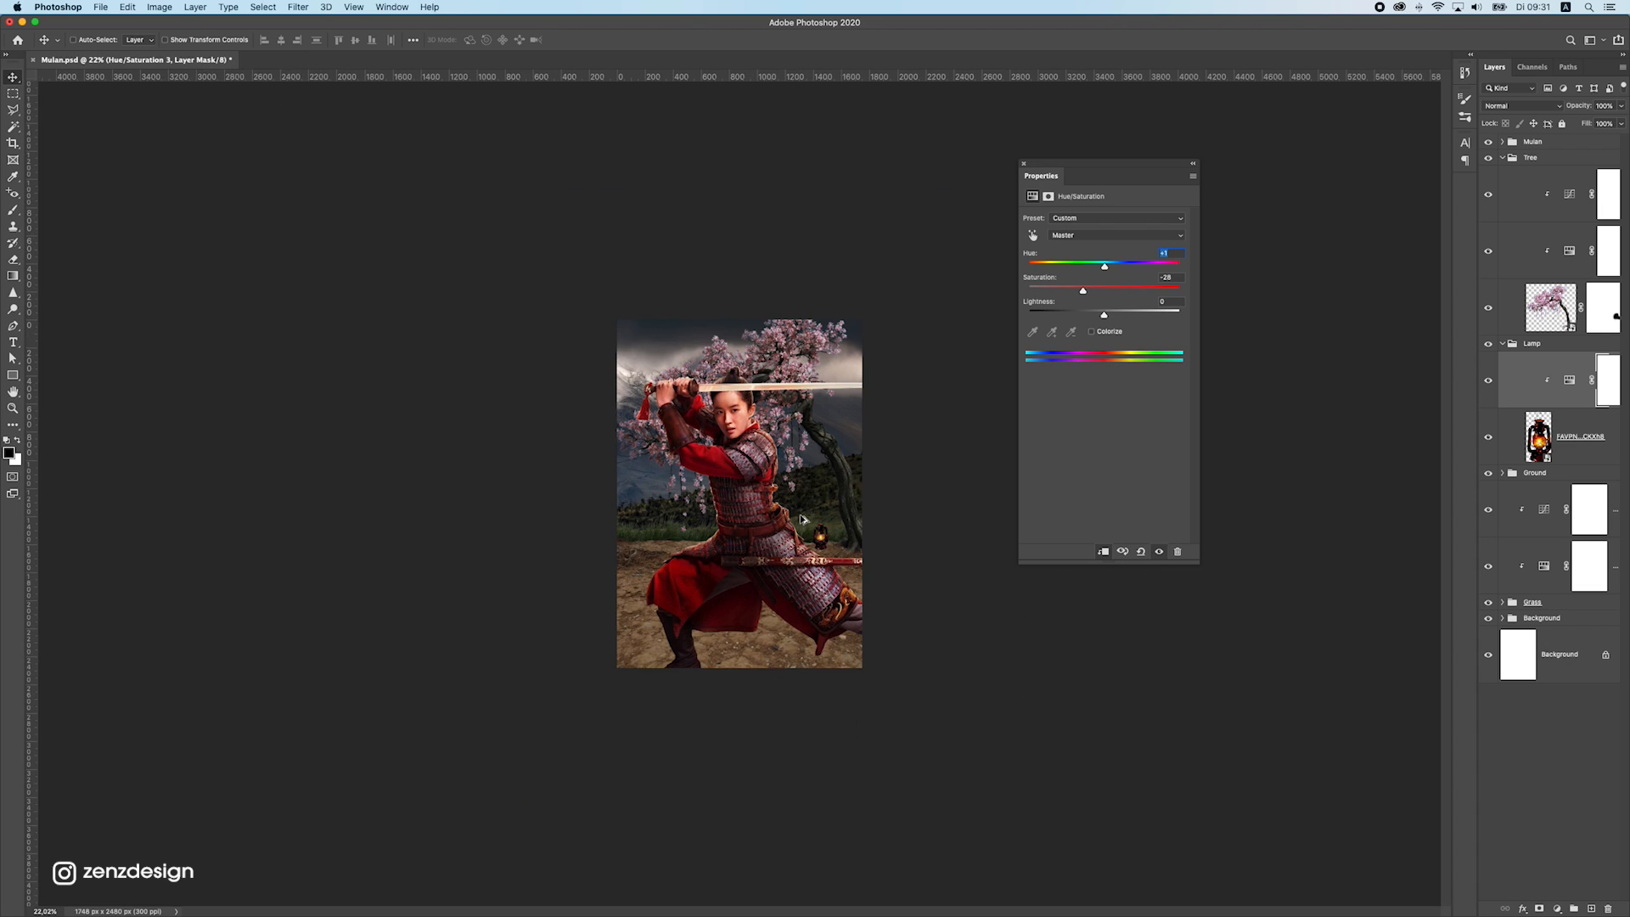
# Add a Hue/Saturation adjustment clipped to the mountain background photo with saturation -19 and lightness +12
pyautogui.keyDown('super'); pyautogui.click(811, 478); pyautogui.keyUp('super')
pyautogui.keyDown('super'); pyautogui.click(770, 450); pyautogui.keyUp('super')
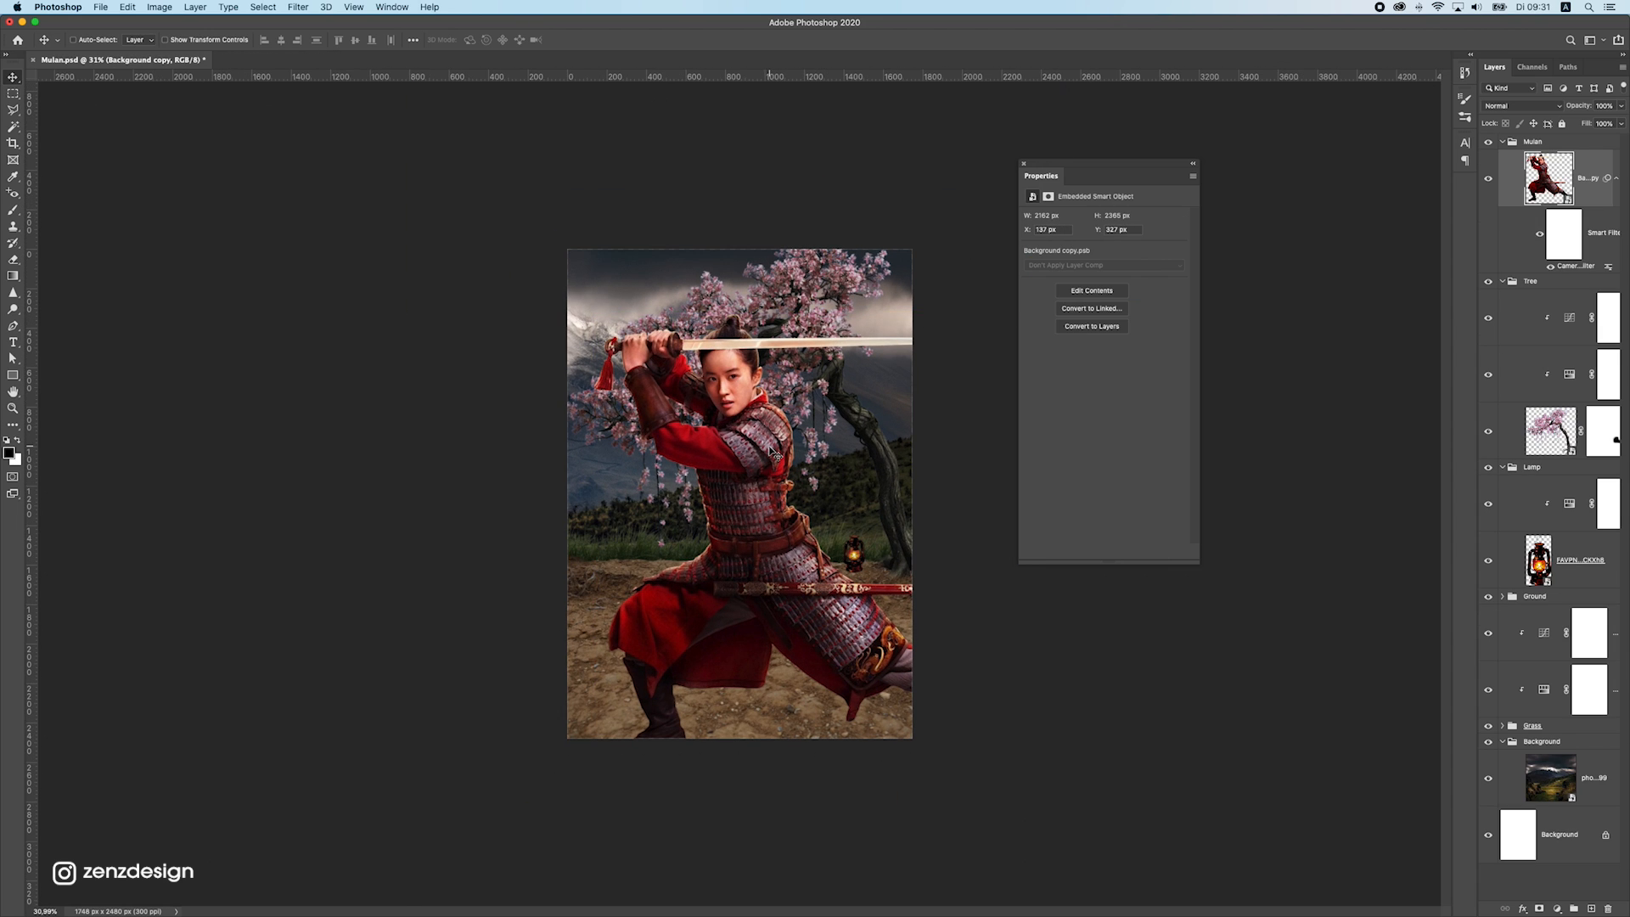
pyautogui.keyDown('super'); pyautogui.click(809, 474); pyautogui.keyUp('super')
pyautogui.click(1555, 908)
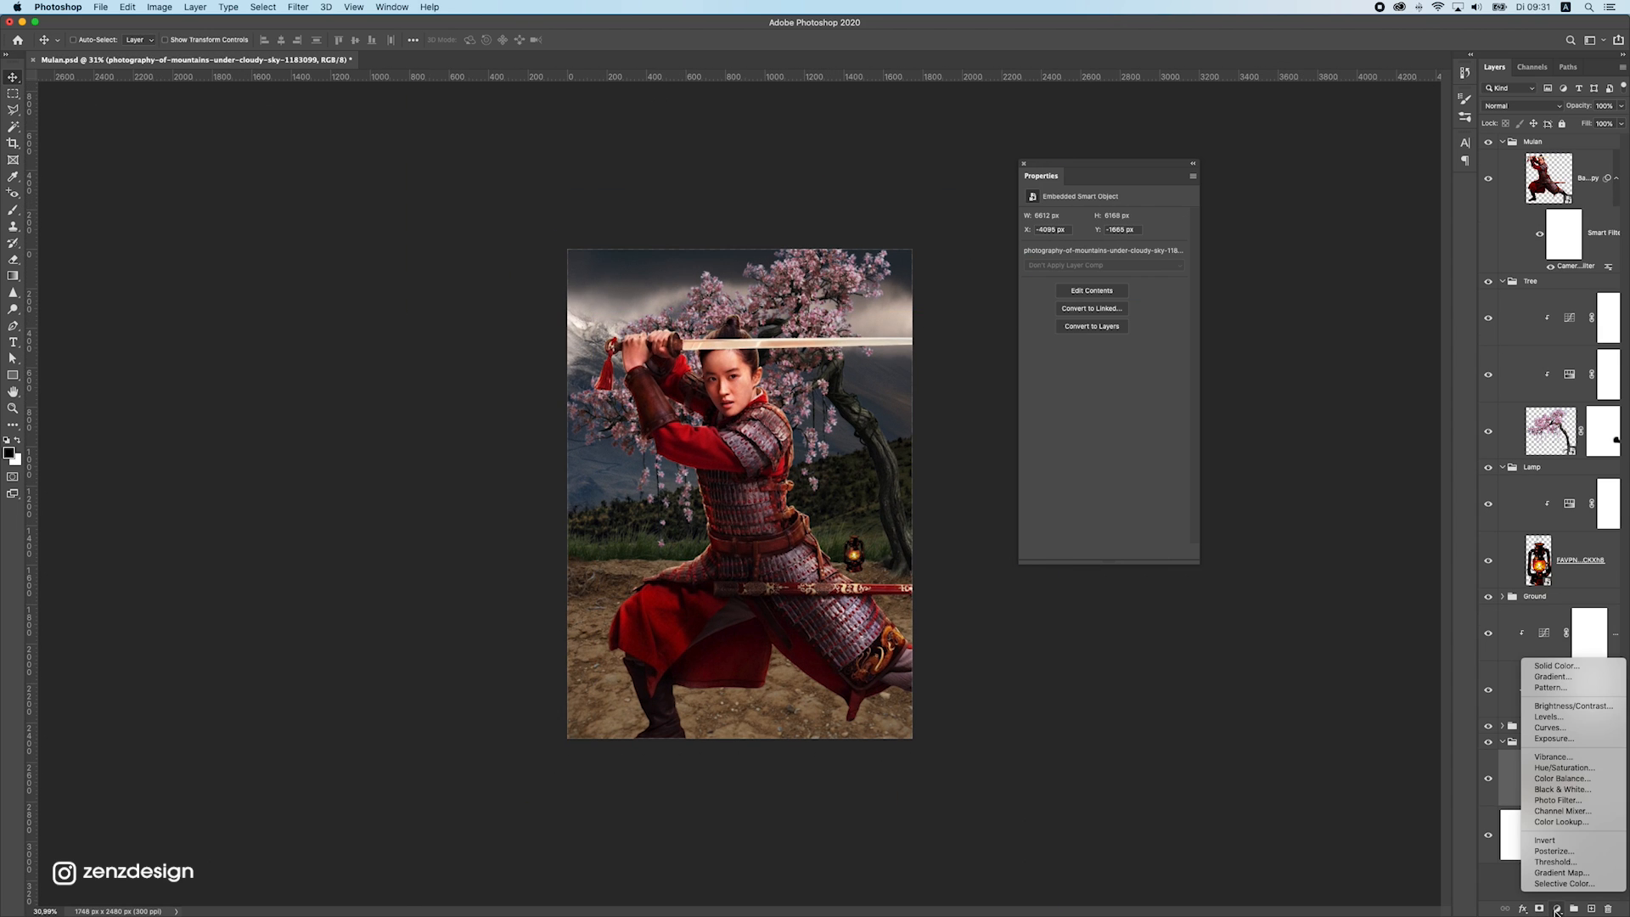
pyautogui.click(1561, 772)
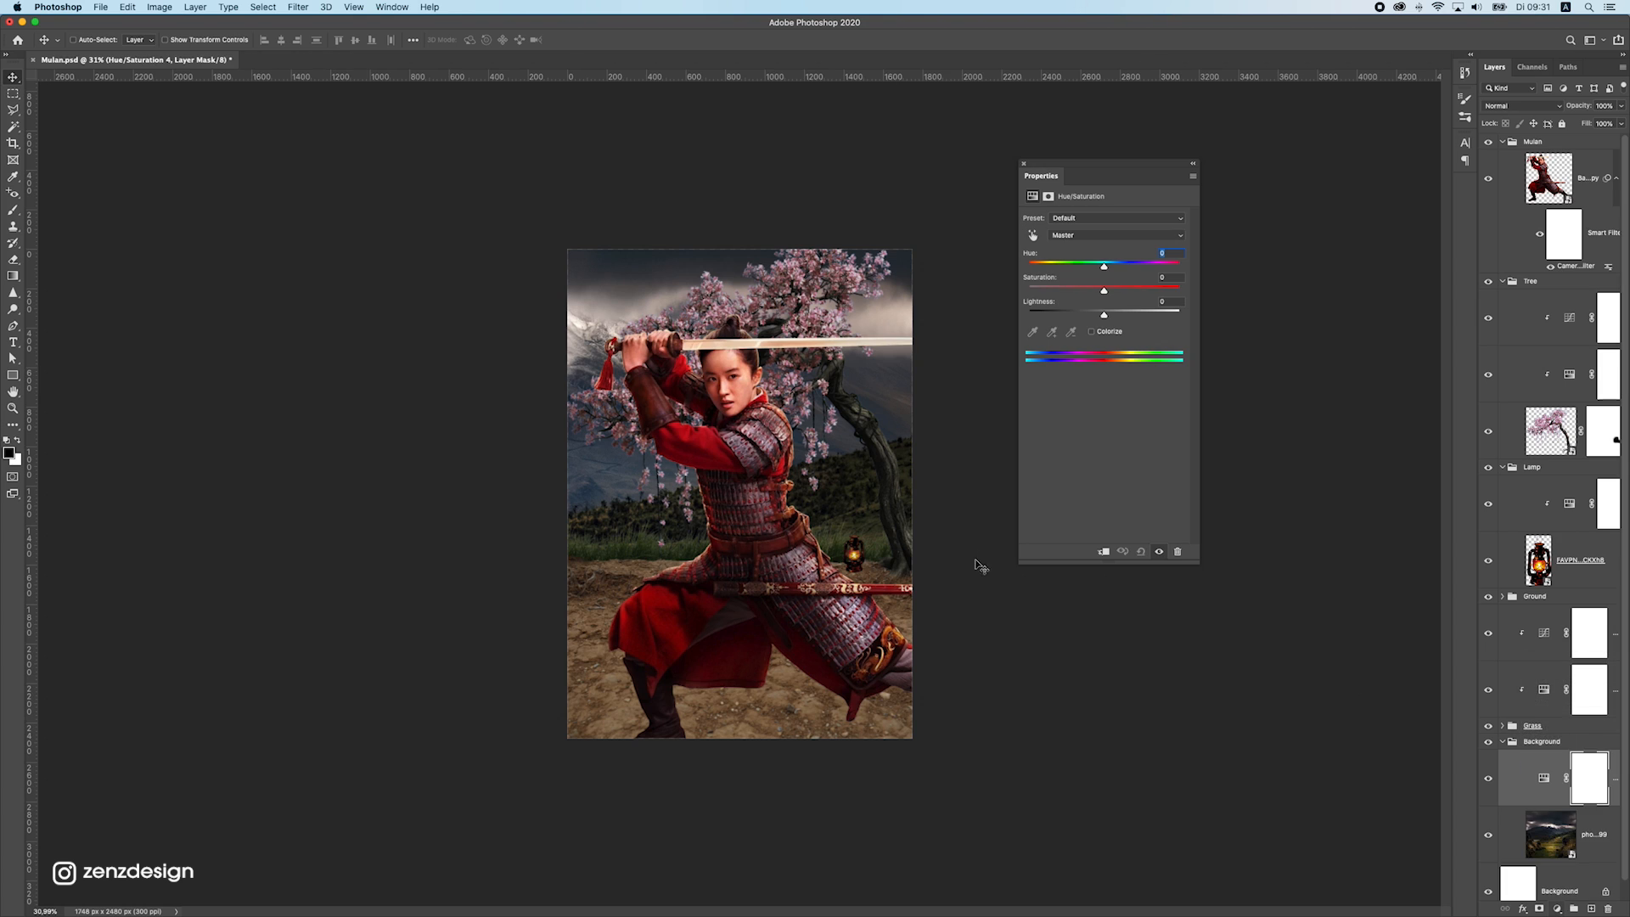
pyautogui.click(1102, 551)
pyautogui.moveTo(1086, 293); pyautogui.dragTo(1115, 323)
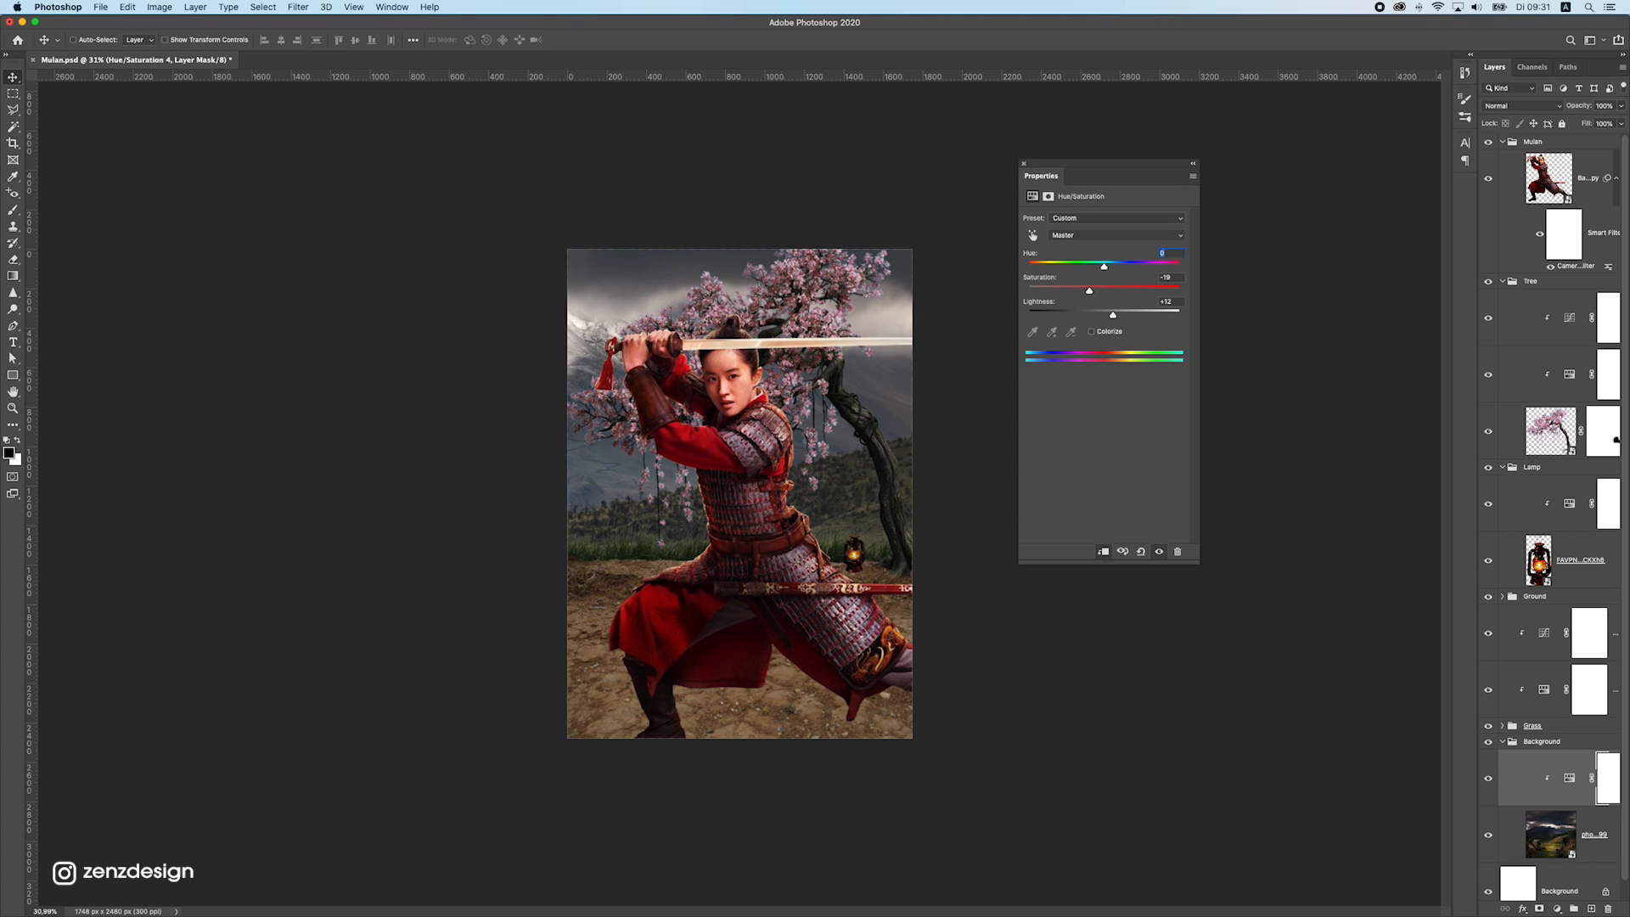
pyautogui.press('super+Tab')
pyautogui.click(532, 521)
pyautogui.moveTo(1114, 315); pyautogui.dragTo(1114, 316)
# Move the warrior slightly to the left, to X 112 px, keeping its vertical position
pyautogui.moveTo(655, 548); pyautogui.dragTo(731, 514)
pyautogui.keyDown('super'); pyautogui.click(764, 456); pyautogui.keyUp('super')
pyautogui.moveTo(764, 456); pyautogui.dragTo(736, 424)
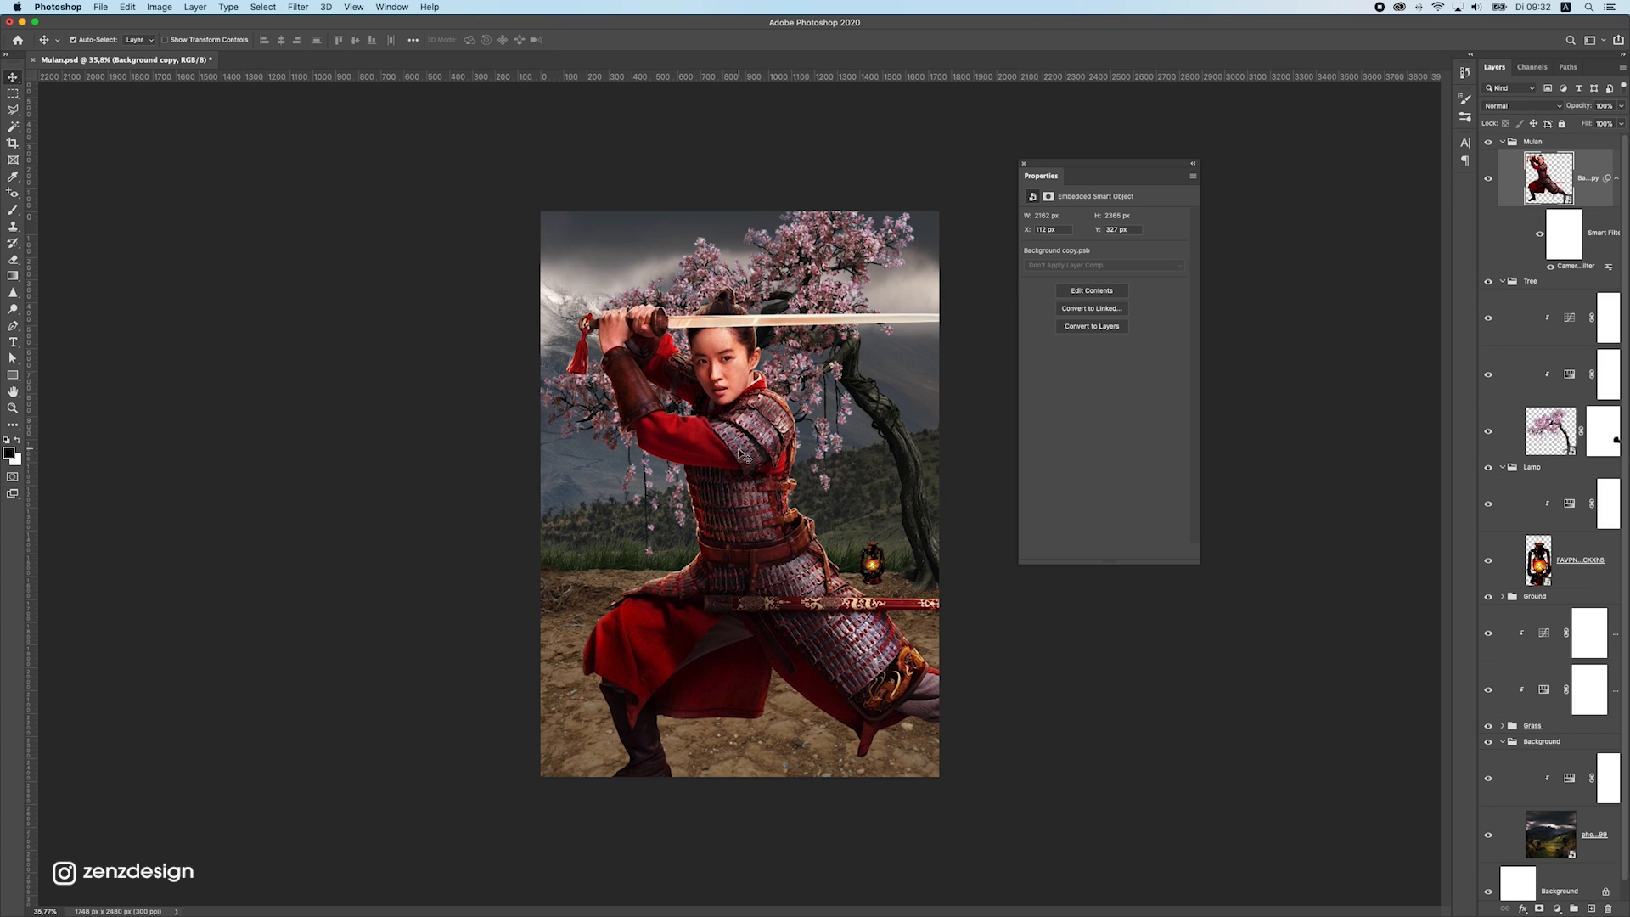
# Add a Hue/Saturation adjustment clipped to the warrior layer with saturation -28 and lightness +1
pyautogui.click(1557, 908)
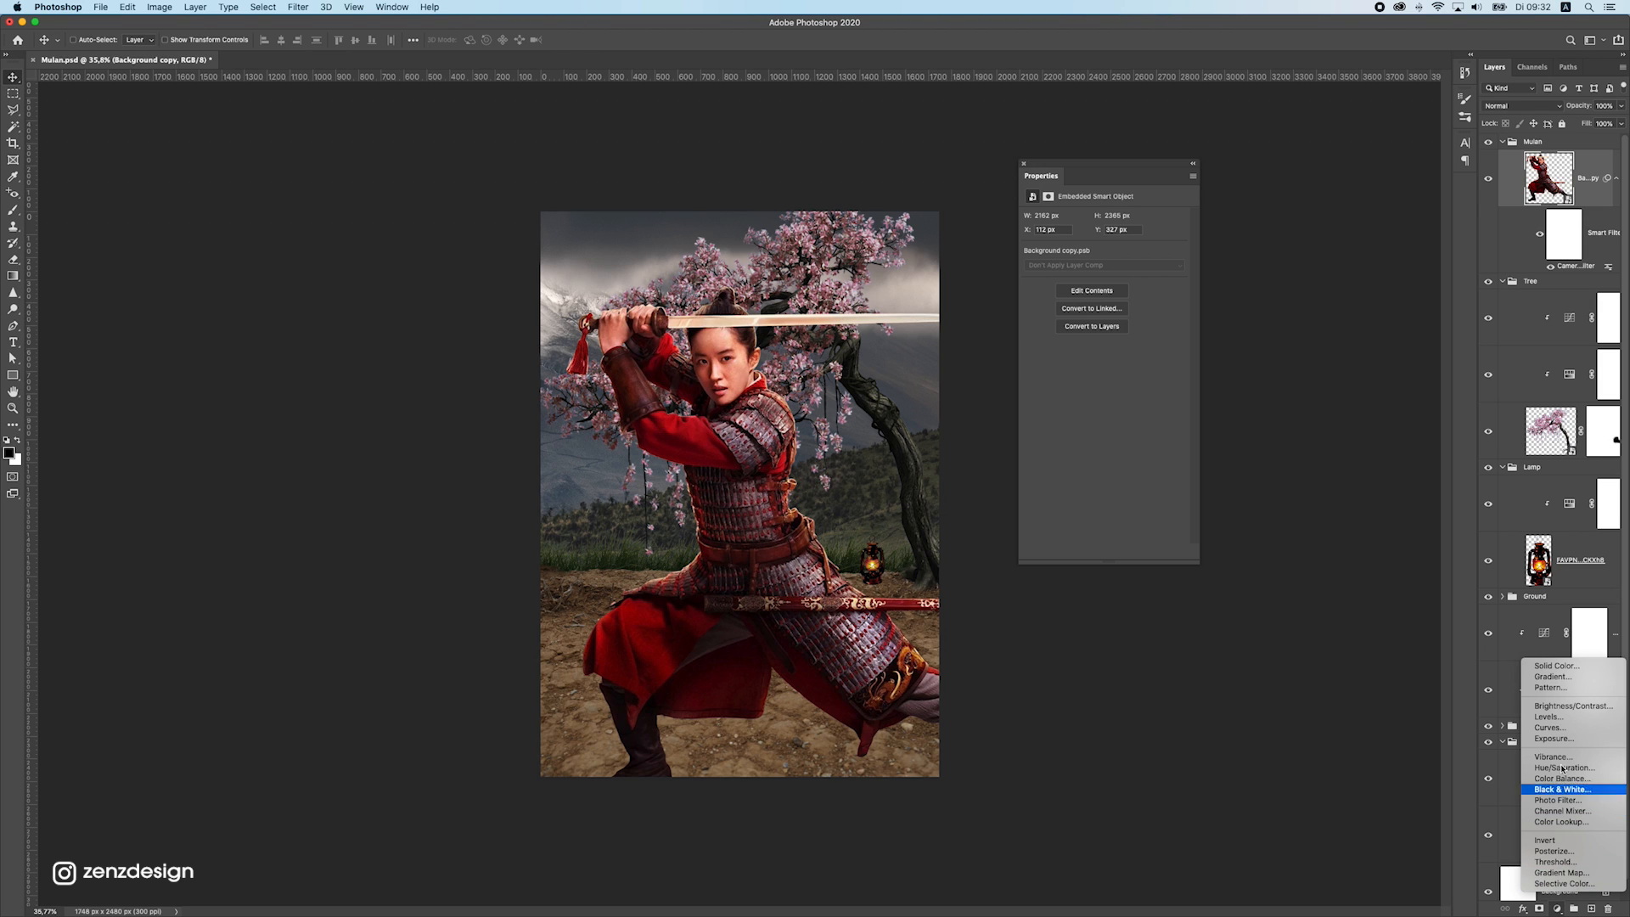
pyautogui.click(1564, 774)
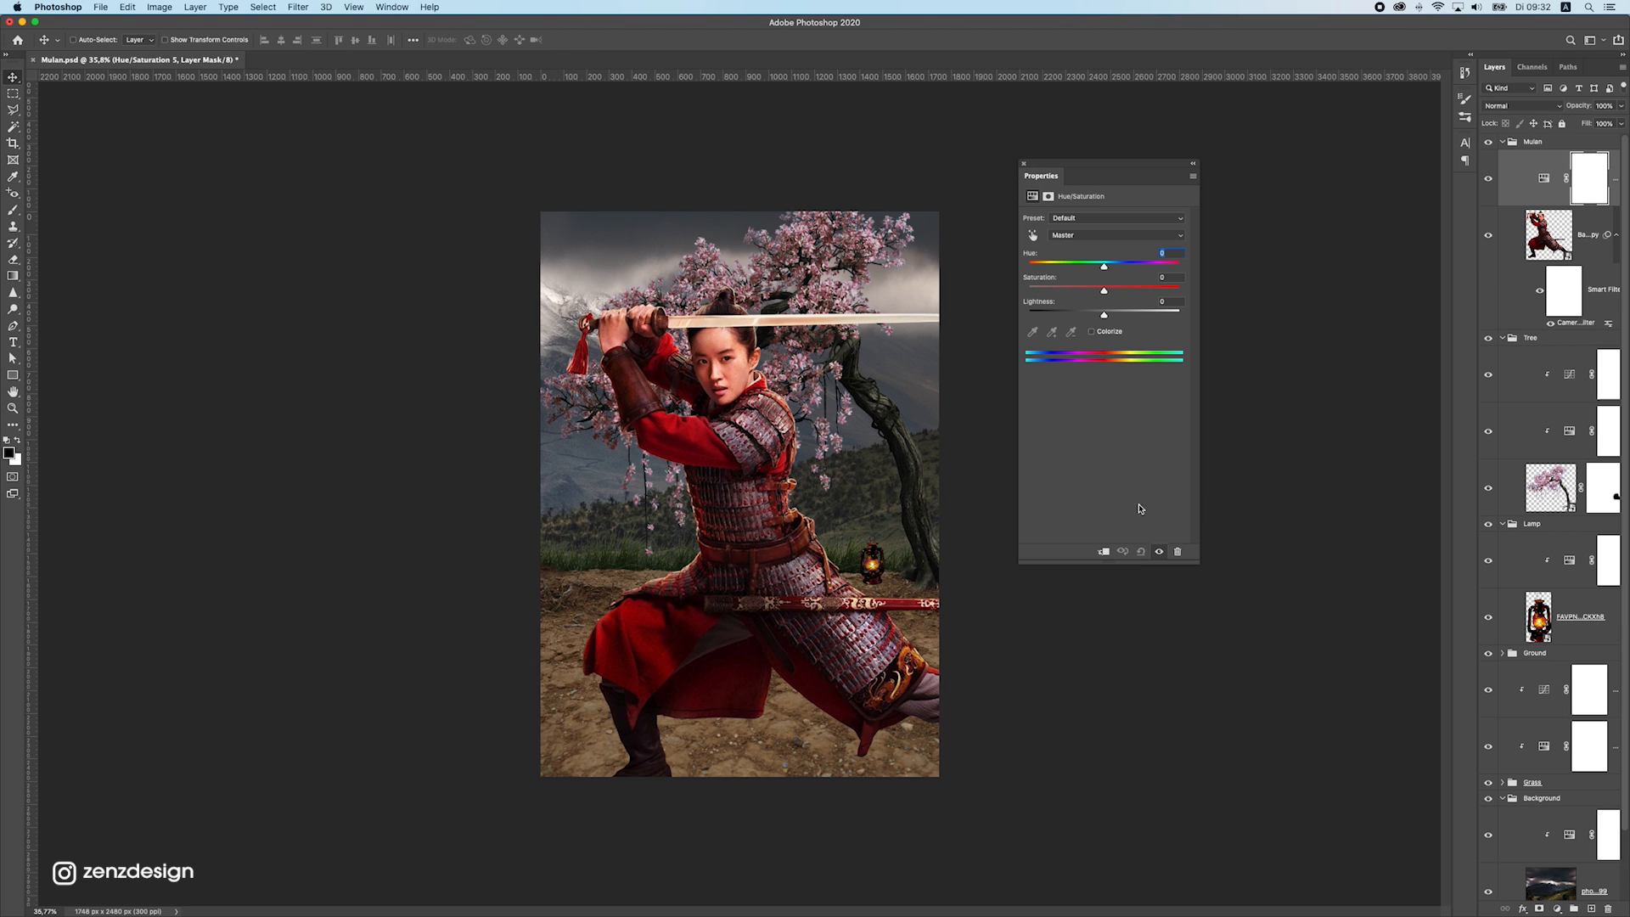
pyautogui.click(1103, 551)
pyautogui.moveTo(1104, 289); pyautogui.dragTo(1081, 288)
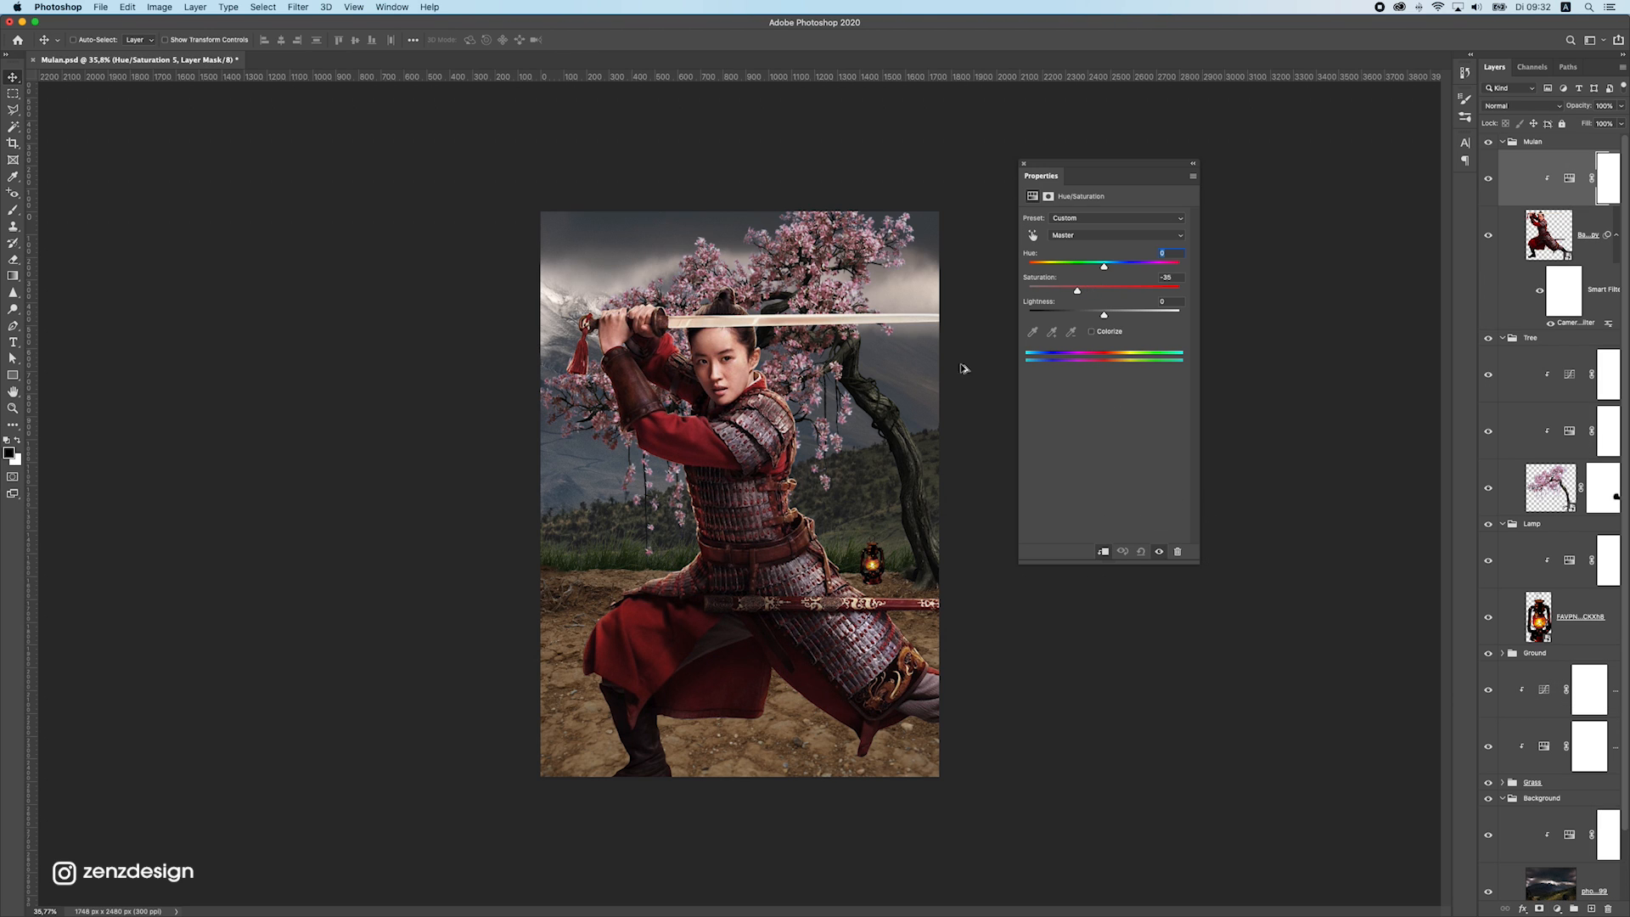
pyautogui.scroll(-5, 965, 369)
pyautogui.scroll(5, 841, 455)
pyautogui.moveTo(1078, 291); pyautogui.dragTo(1104, 316)
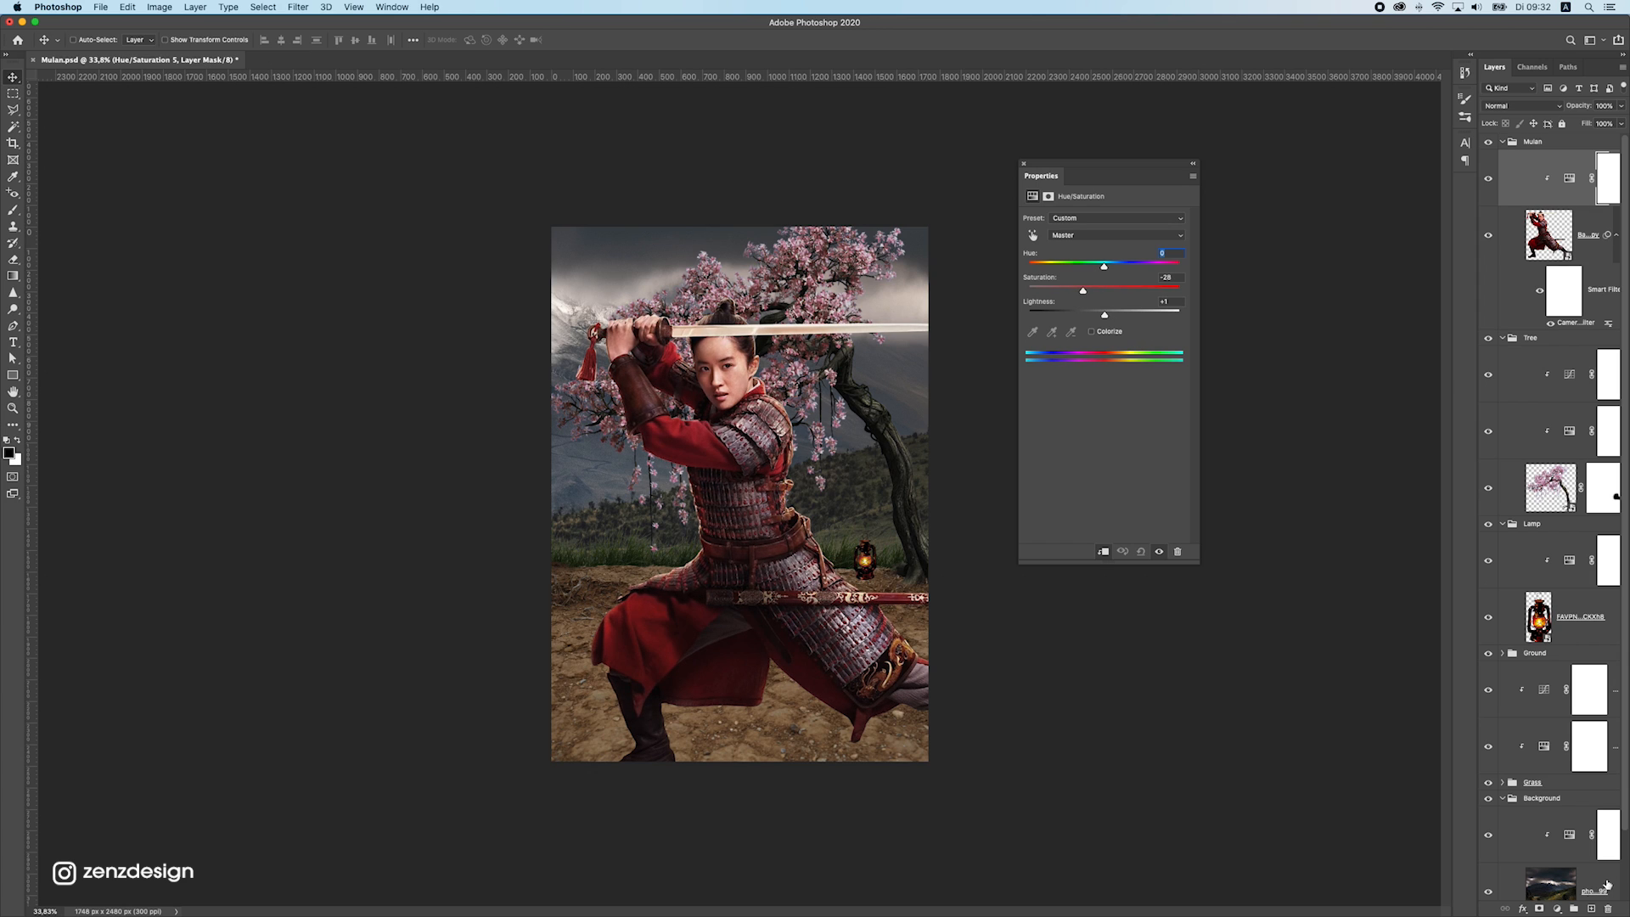
# Add a Curves layer clipped to the warrior, with the white point at input 229, output 255 and black point at input 11, output 0
pyautogui.click(1557, 910)
pyautogui.click(1558, 724)
pyautogui.click(1097, 553)
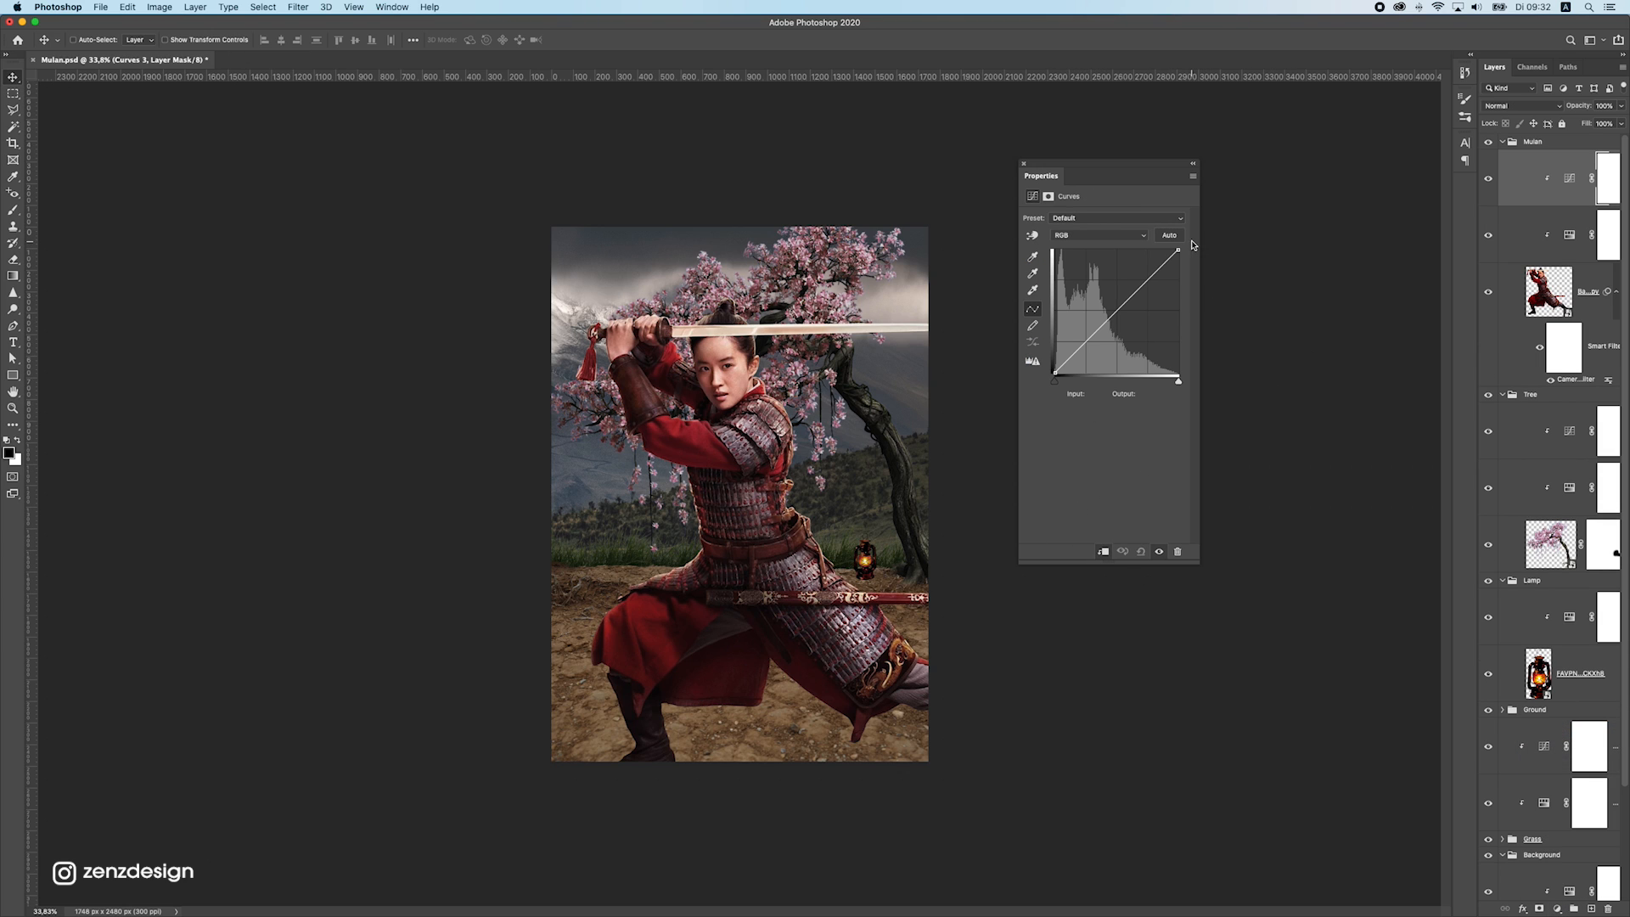
pyautogui.moveTo(1178, 250); pyautogui.dragTo(1160, 243)
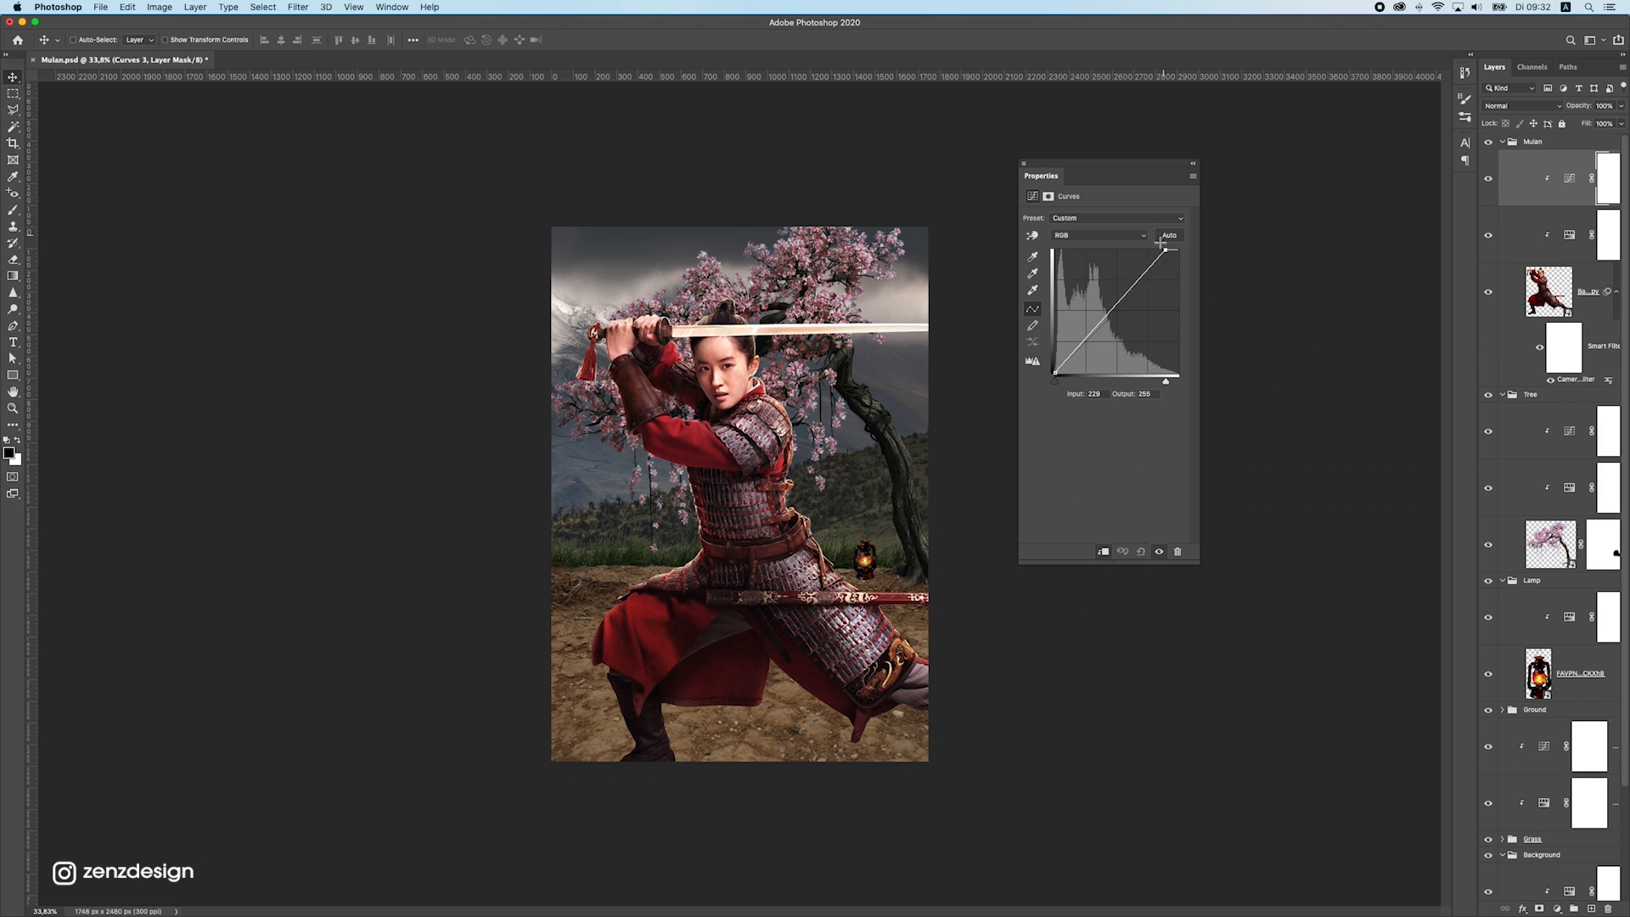
pyautogui.moveTo(1092, 340); pyautogui.dragTo(1061, 374)
pyautogui.press('super+z')
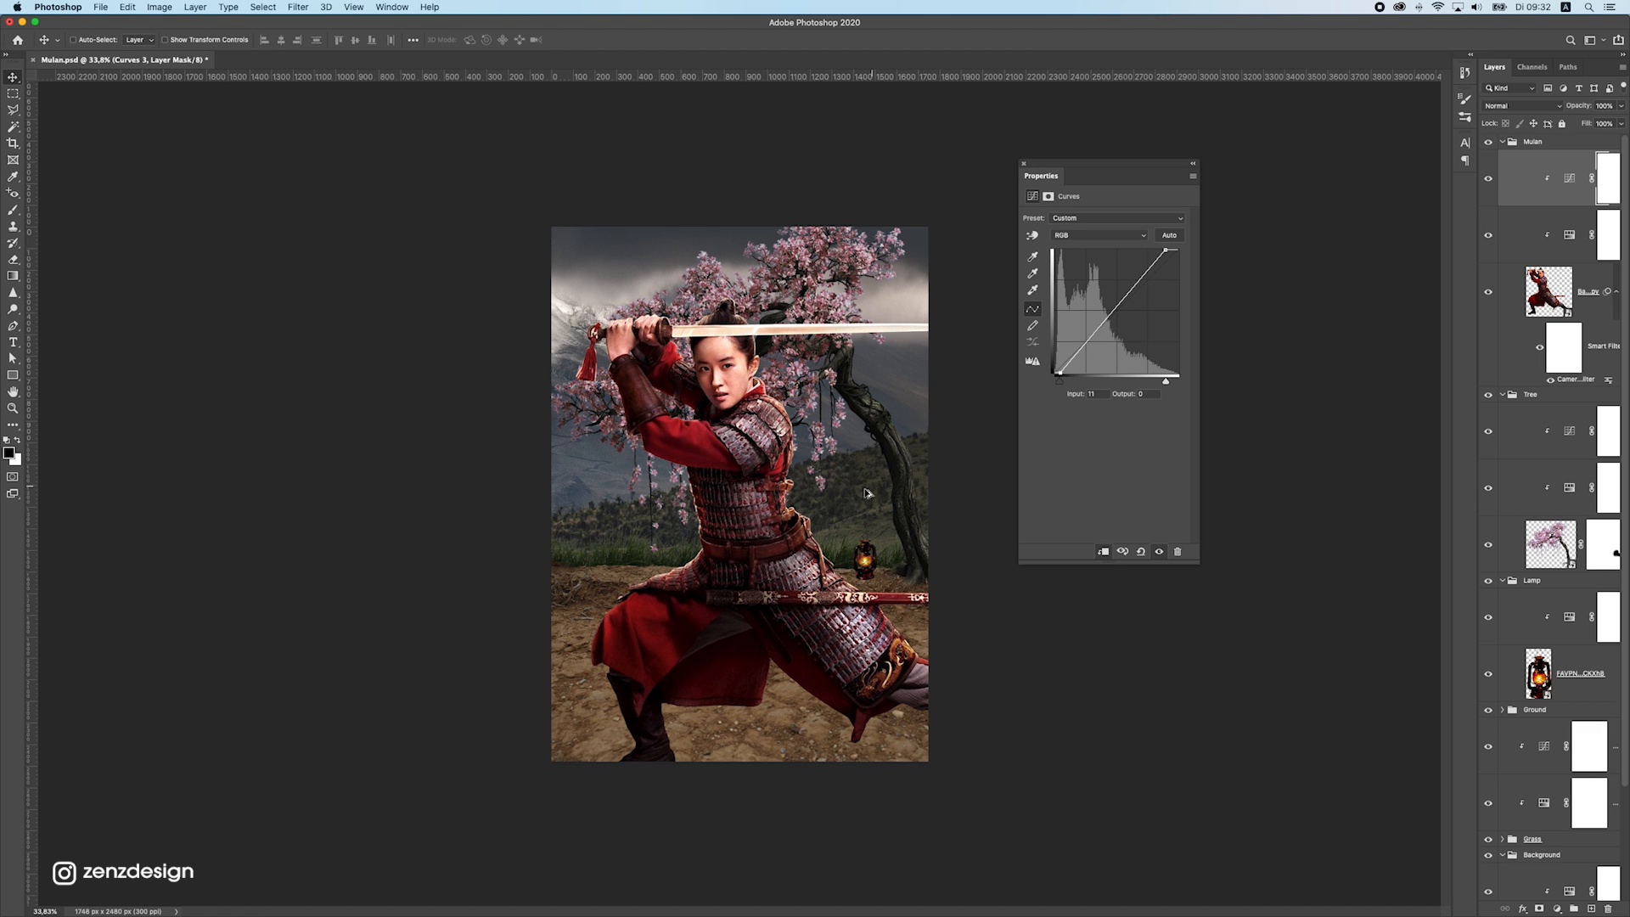
# Lift the midtones of the warrior's Curves adjustment slightly, to input 111, output 128
pyautogui.scroll(-10, 856, 496)
pyautogui.scroll(10, 829, 515)
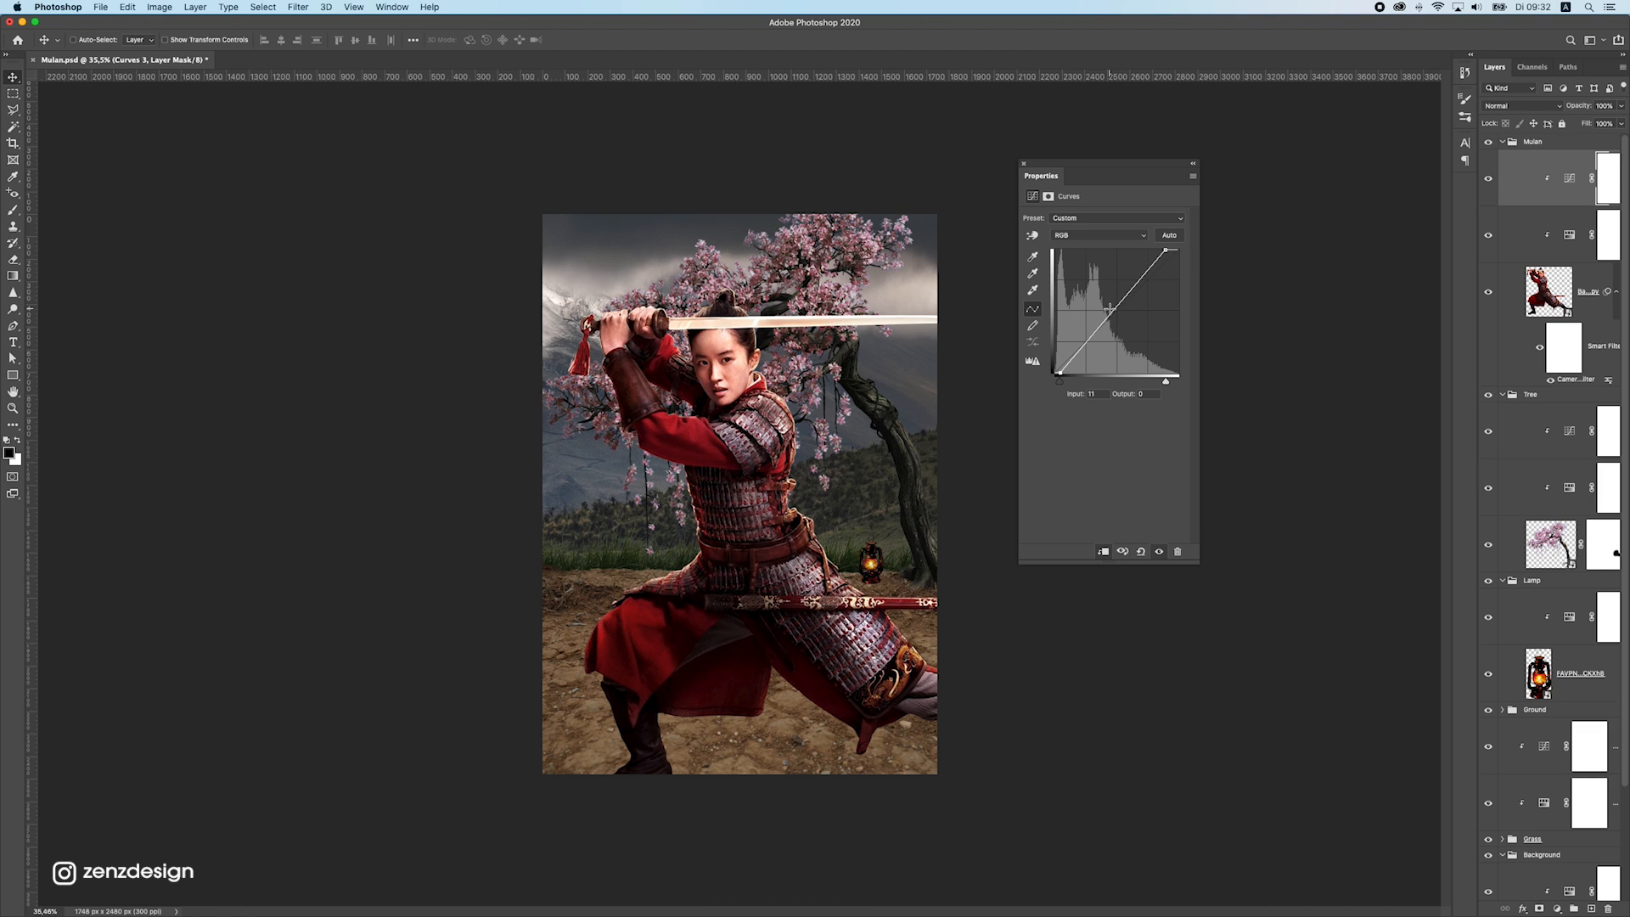
pyautogui.moveTo(1109, 309); pyautogui.dragTo(1103, 315)
pyautogui.scroll(-5, 762, 519)
pyautogui.scroll(5, 763, 520)
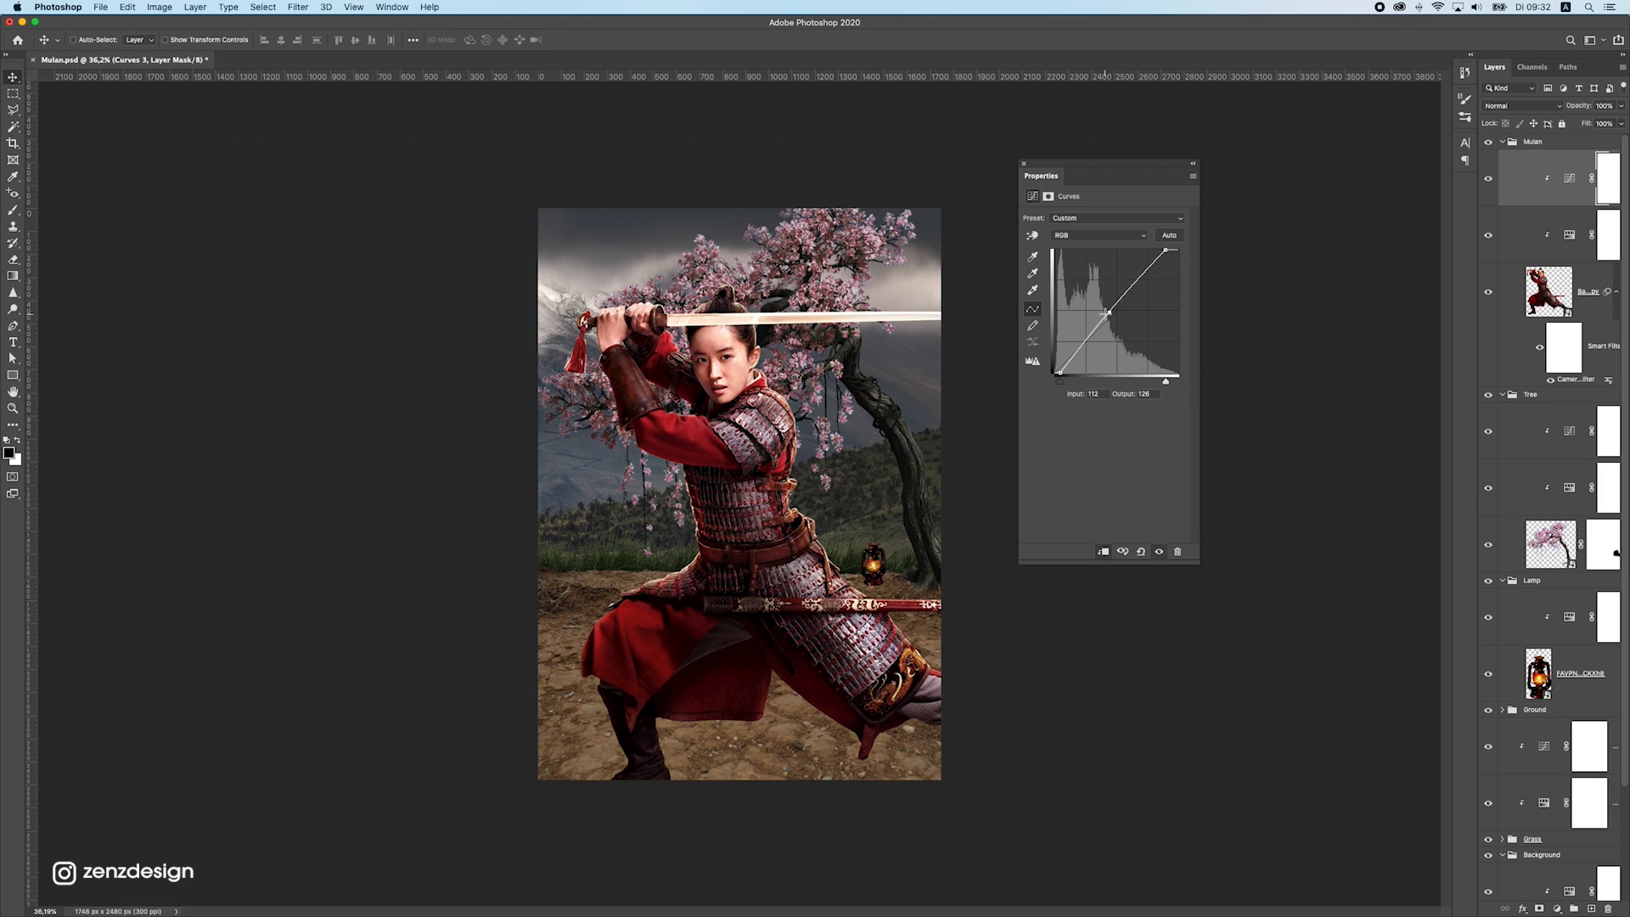
pyautogui.scroll(-5, 553, 512)
pyautogui.scroll(4, 571, 509)
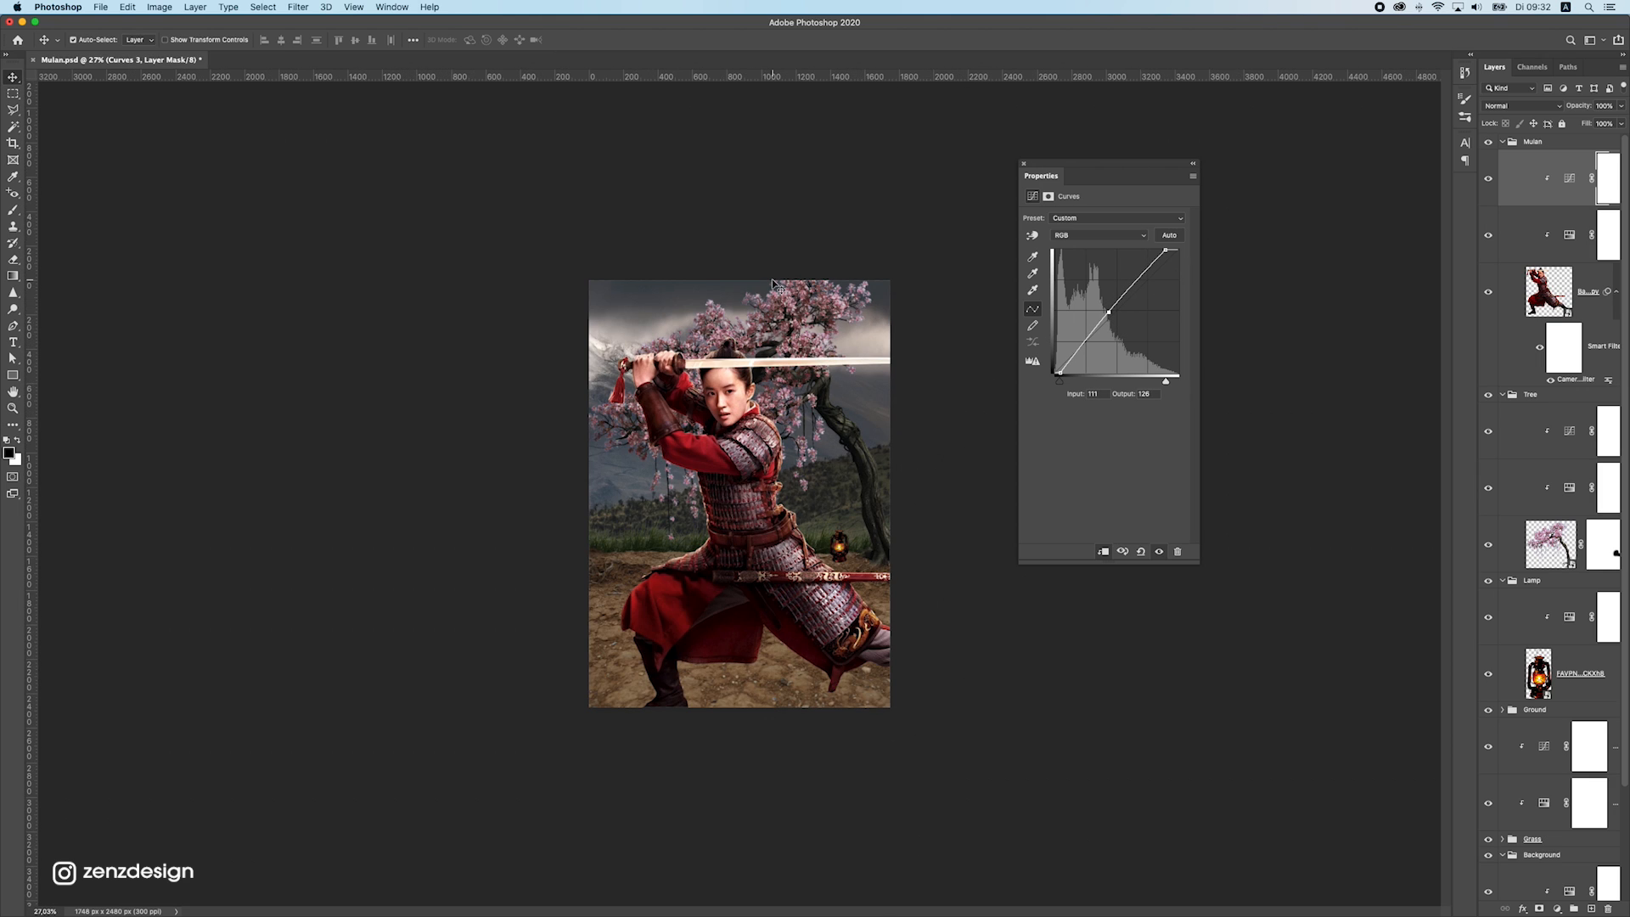
# Select the ground texture layer and toggle its visibility to compare the scene with and without it
pyautogui.keyDown('super'); pyautogui.click(820, 316); pyautogui.keyUp('super')
pyautogui.scroll(1, 820, 316)
pyautogui.keyDown('super'); pyautogui.click(802, 282); pyautogui.keyUp('super')
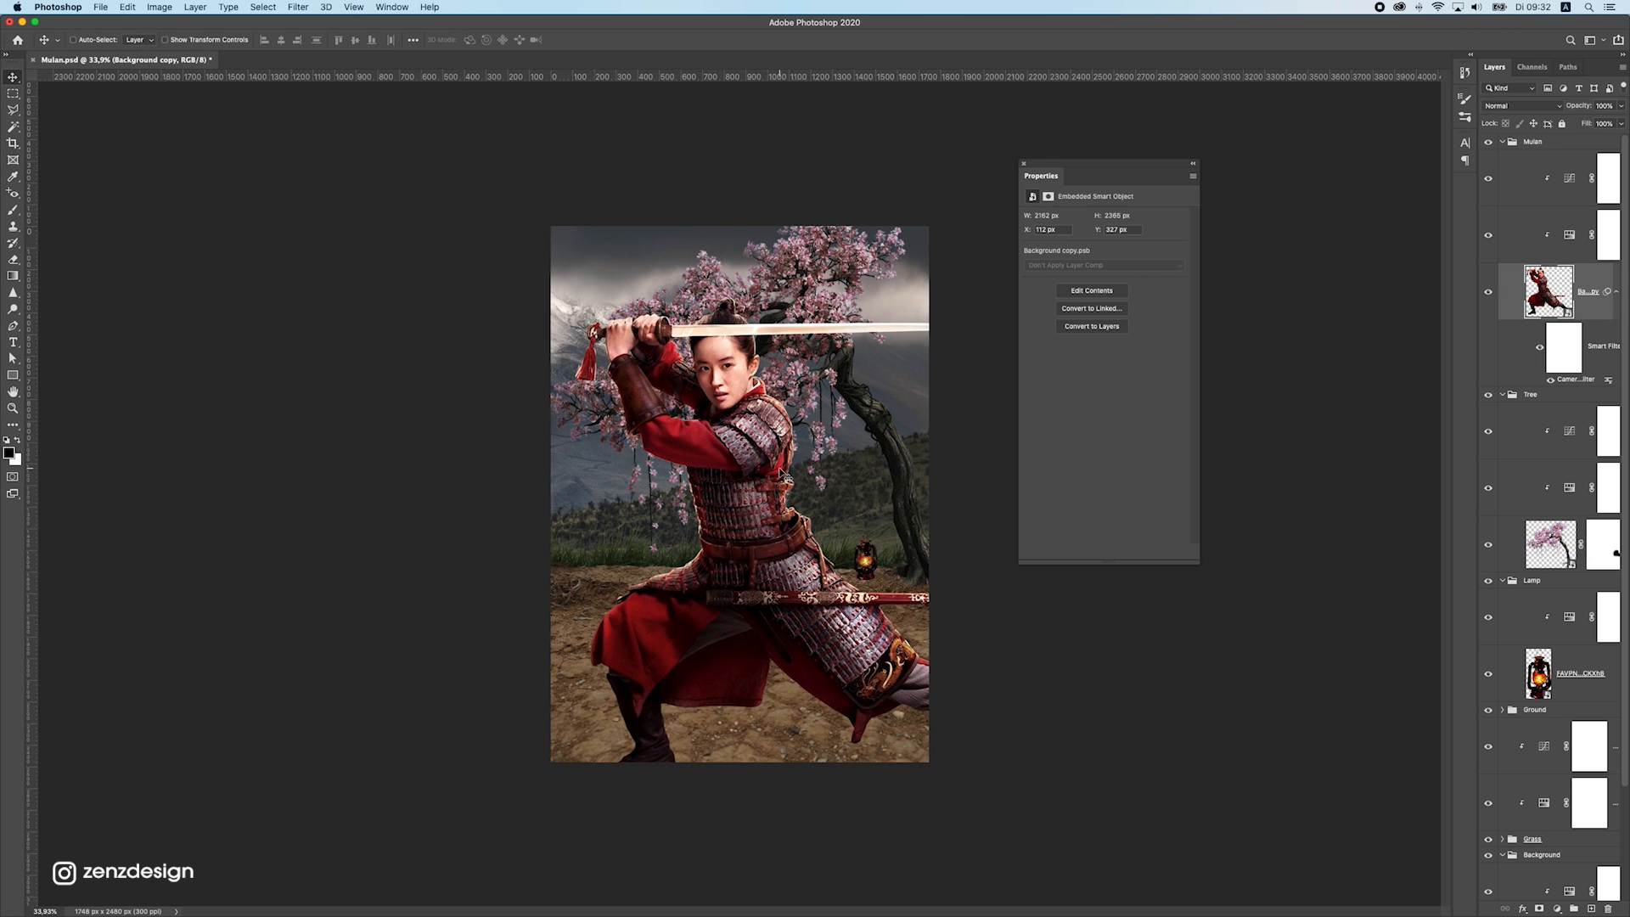
pyautogui.keyDown('super'); pyautogui.click(573, 596); pyautogui.keyUp('super')
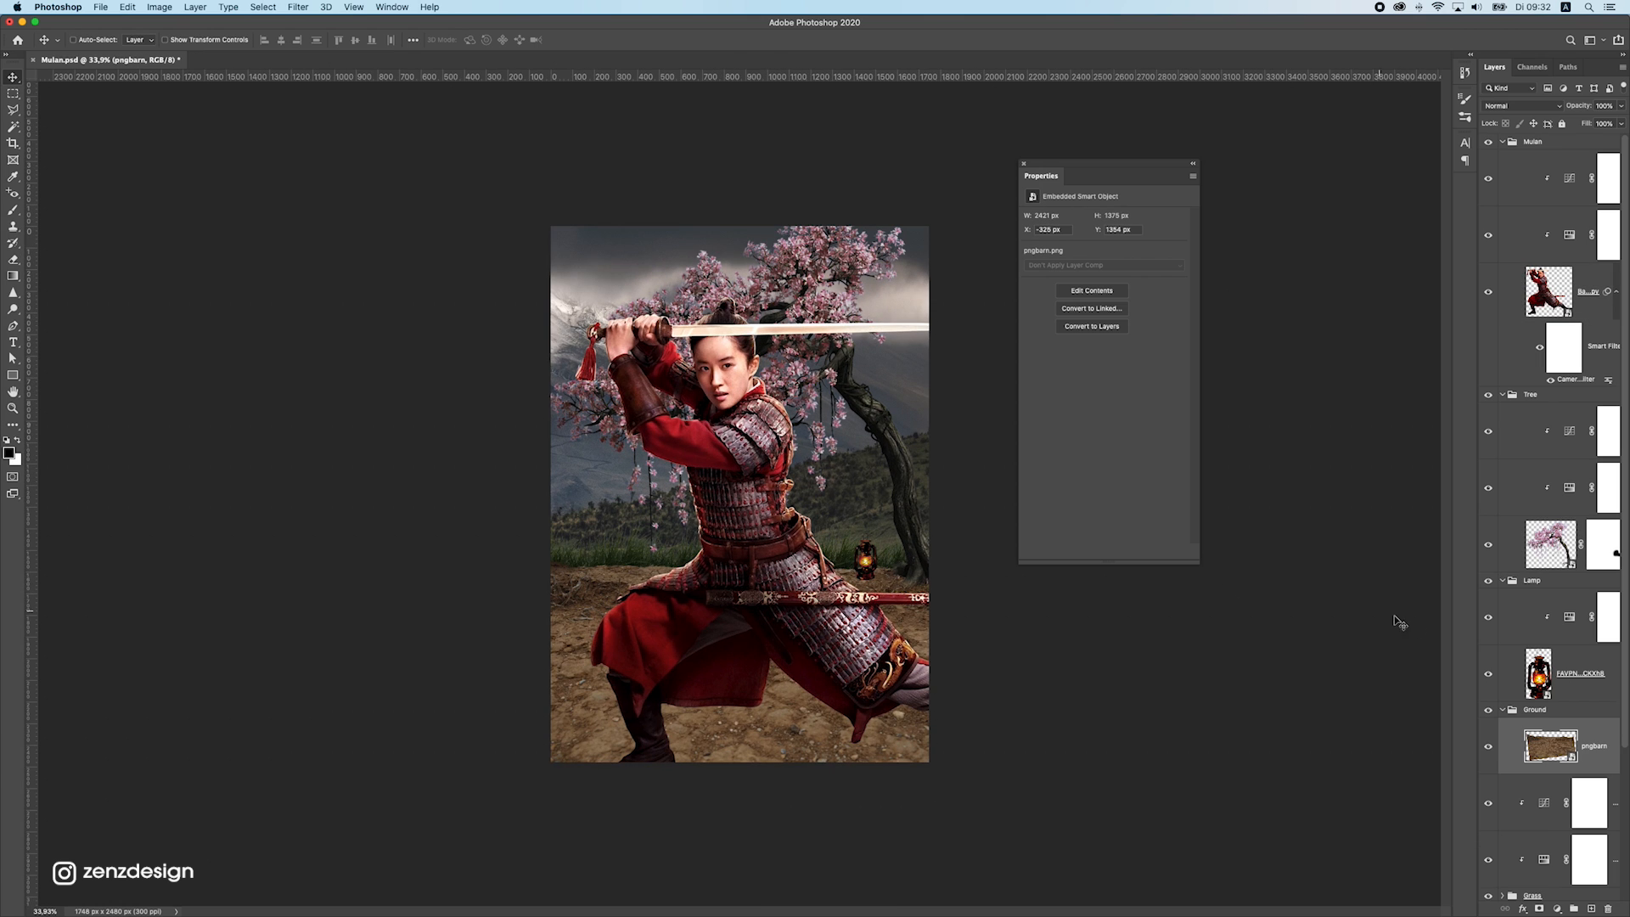
pyautogui.click(1488, 748)
pyautogui.click(1487, 749)
pyautogui.click(1487, 750)
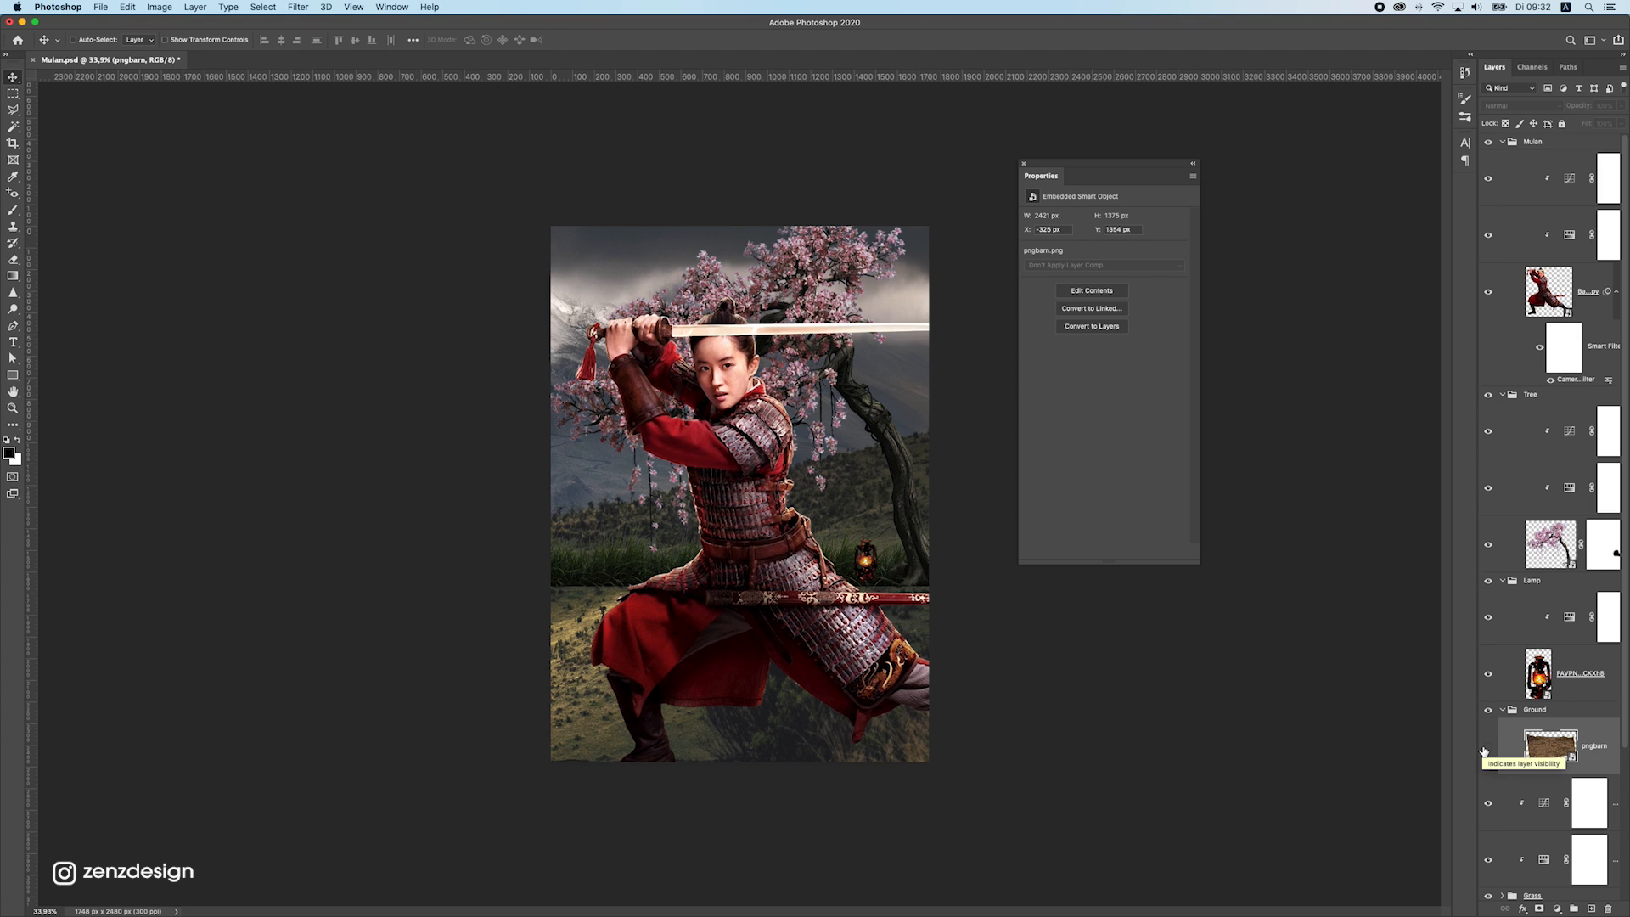
pyautogui.click(1486, 749)
# Add a Hue/Saturation adjustment clipped to the ground layer and lower its saturation moderately
pyautogui.click(1557, 908)
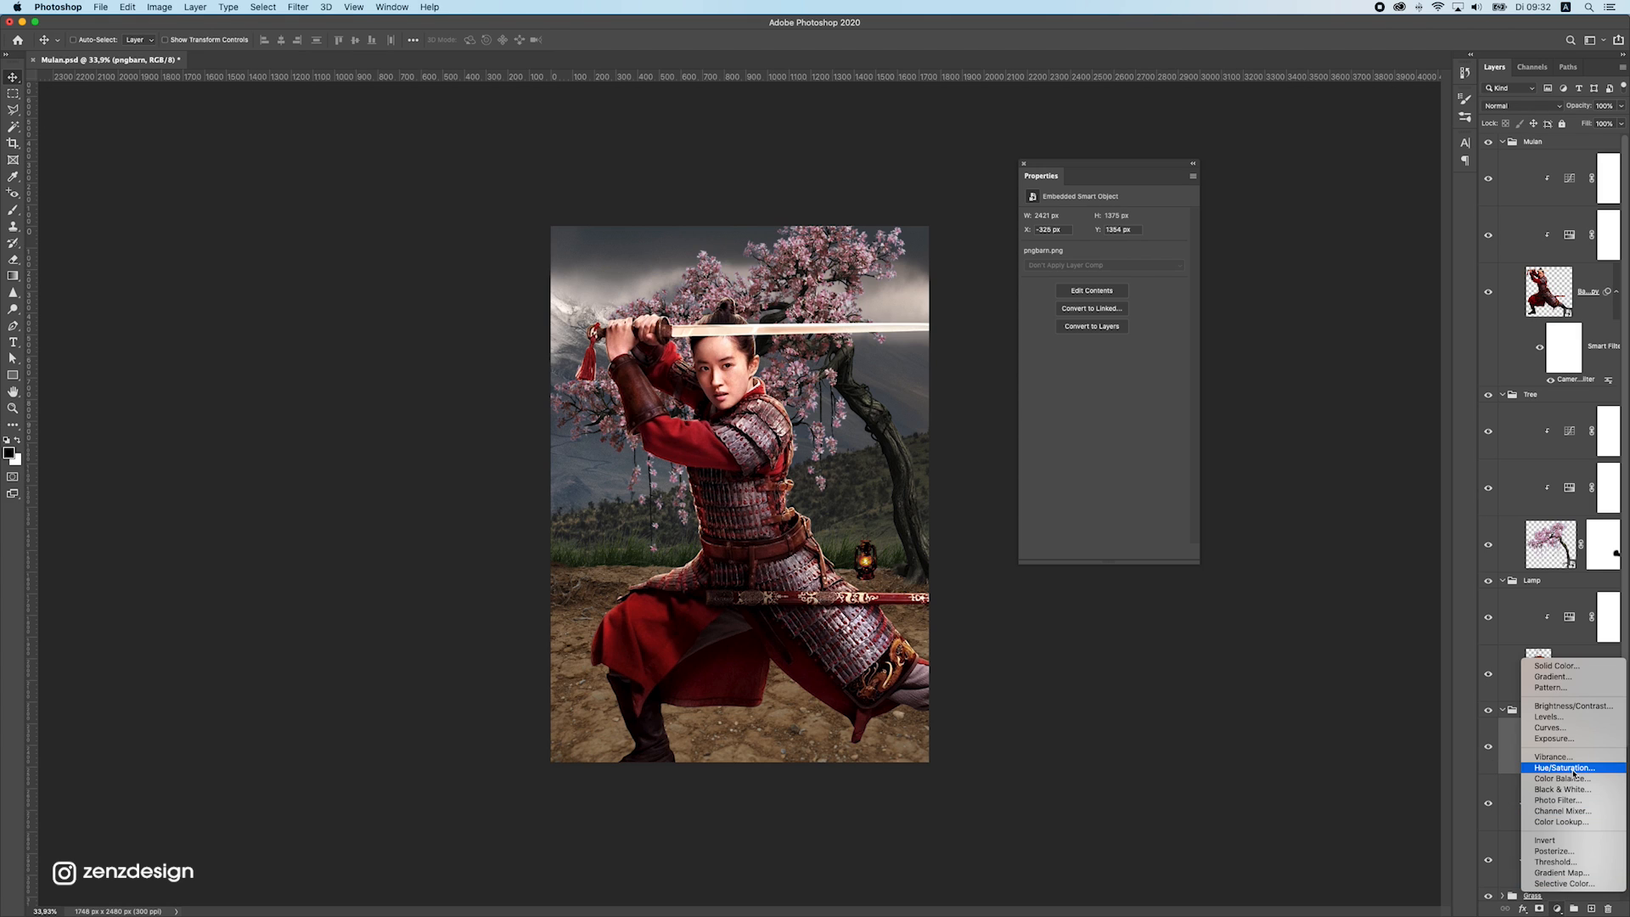
pyautogui.click(1565, 768)
pyautogui.click(1102, 552)
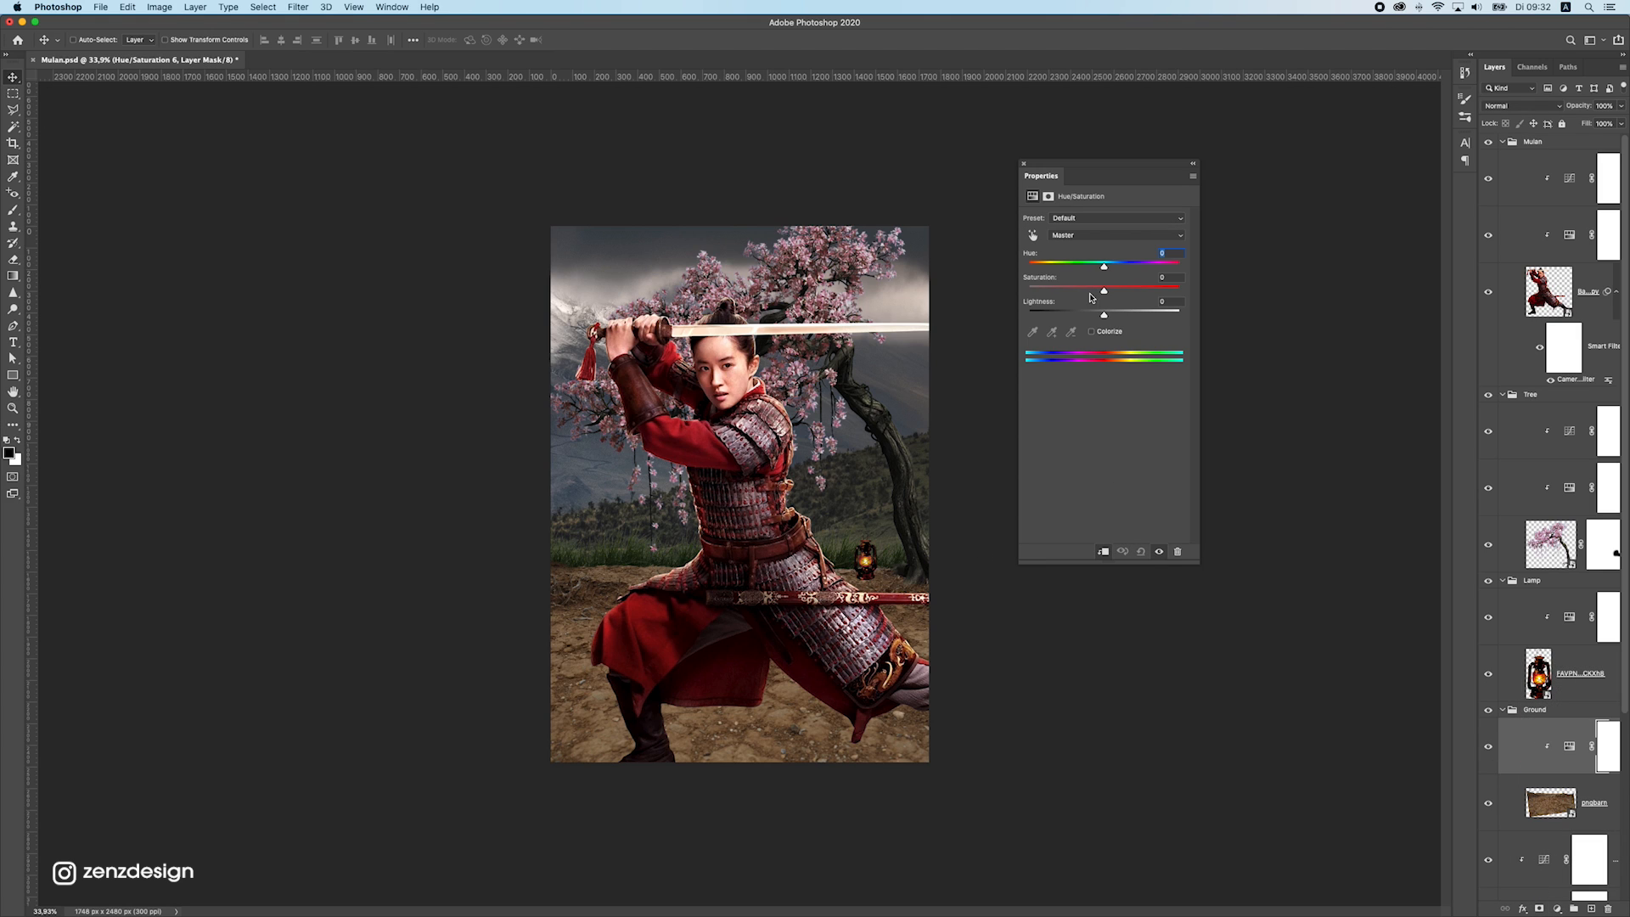
pyautogui.moveTo(1104, 291); pyautogui.dragTo(1084, 291)
# Add a Curves adjustment clipped to the ground and darken it by setting the white point to input 244, output 145
pyautogui.click(1557, 908)
pyautogui.click(1564, 728)
pyautogui.click(1103, 551)
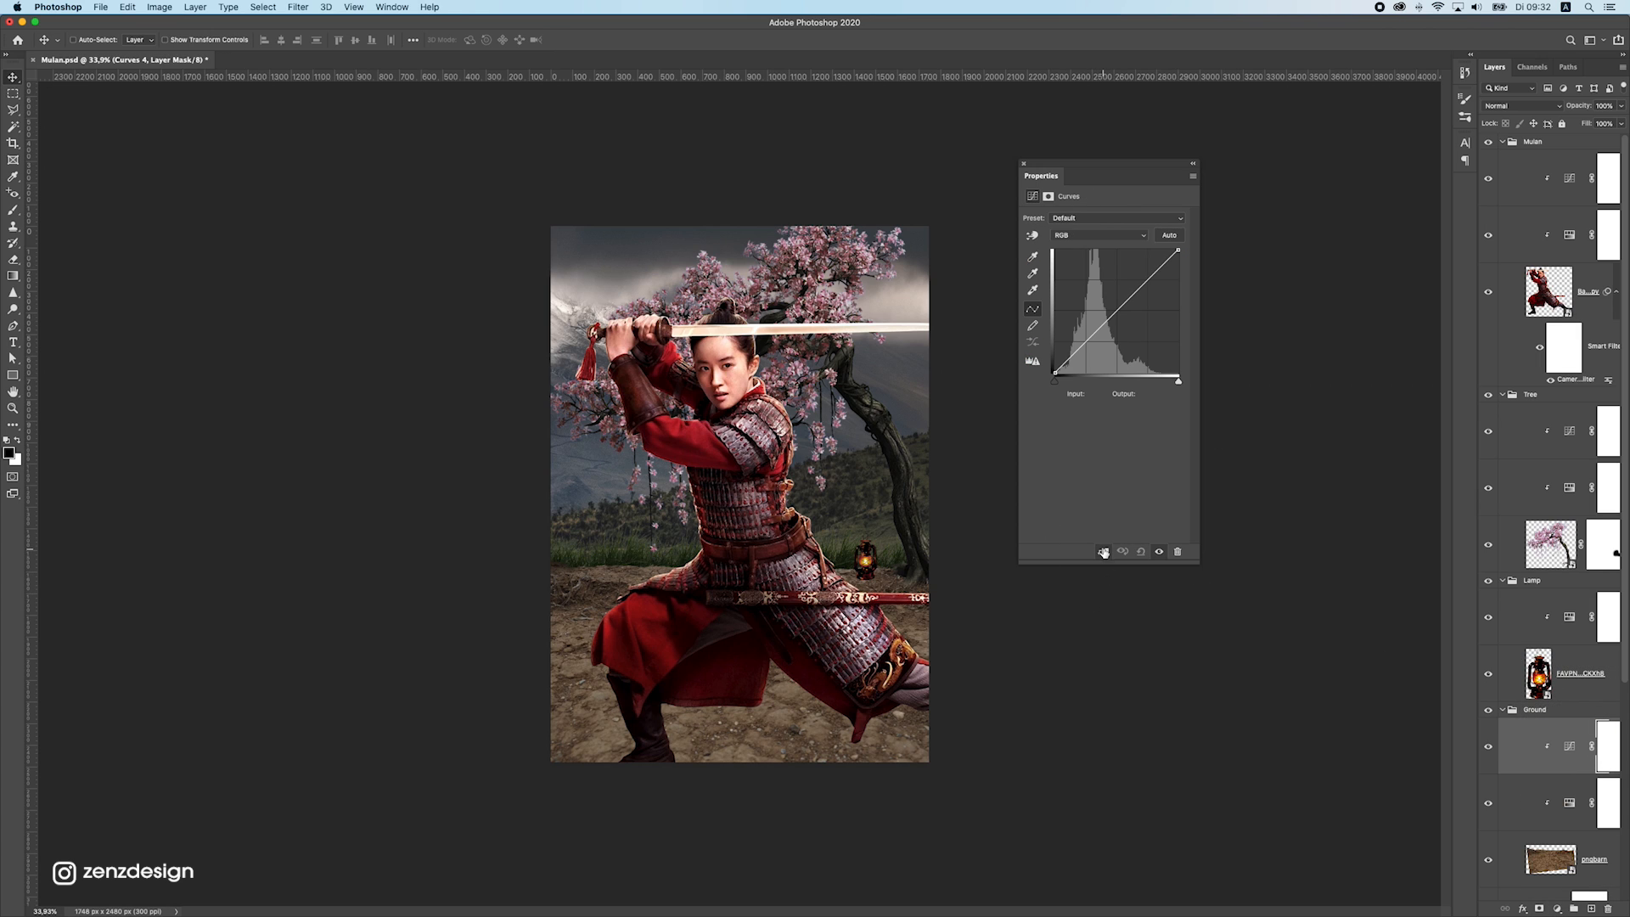
pyautogui.moveTo(1177, 250); pyautogui.dragTo(1173, 303)
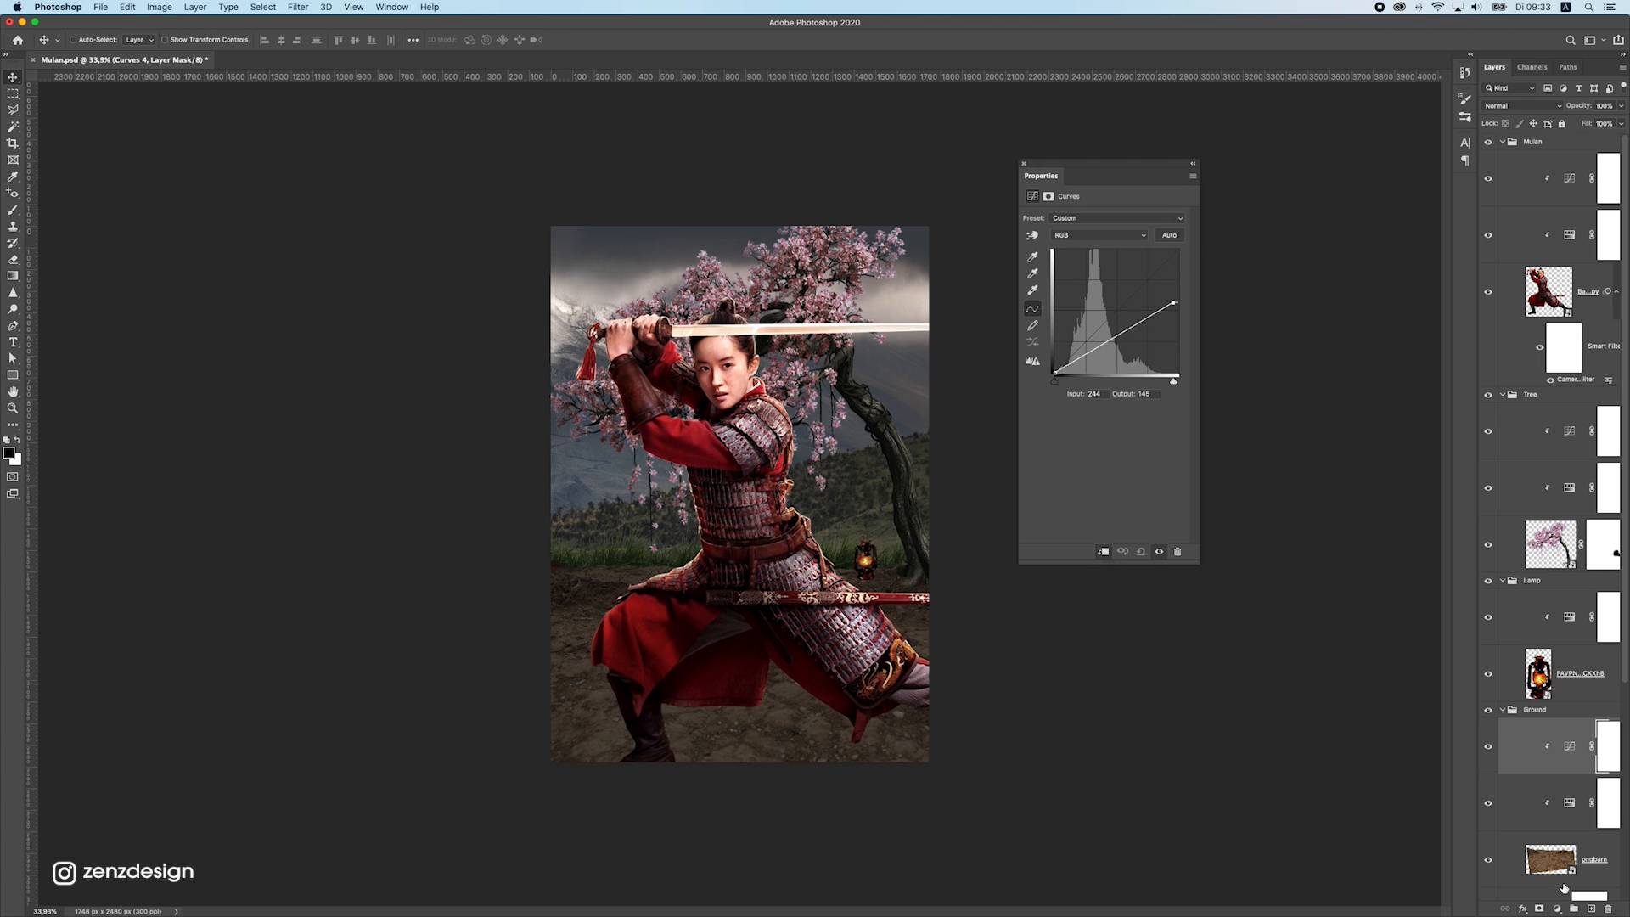
# Add a second clipped Curves adjustment to the ground that brightens it, with the white point at input 127, output 255
pyautogui.click(1558, 909)
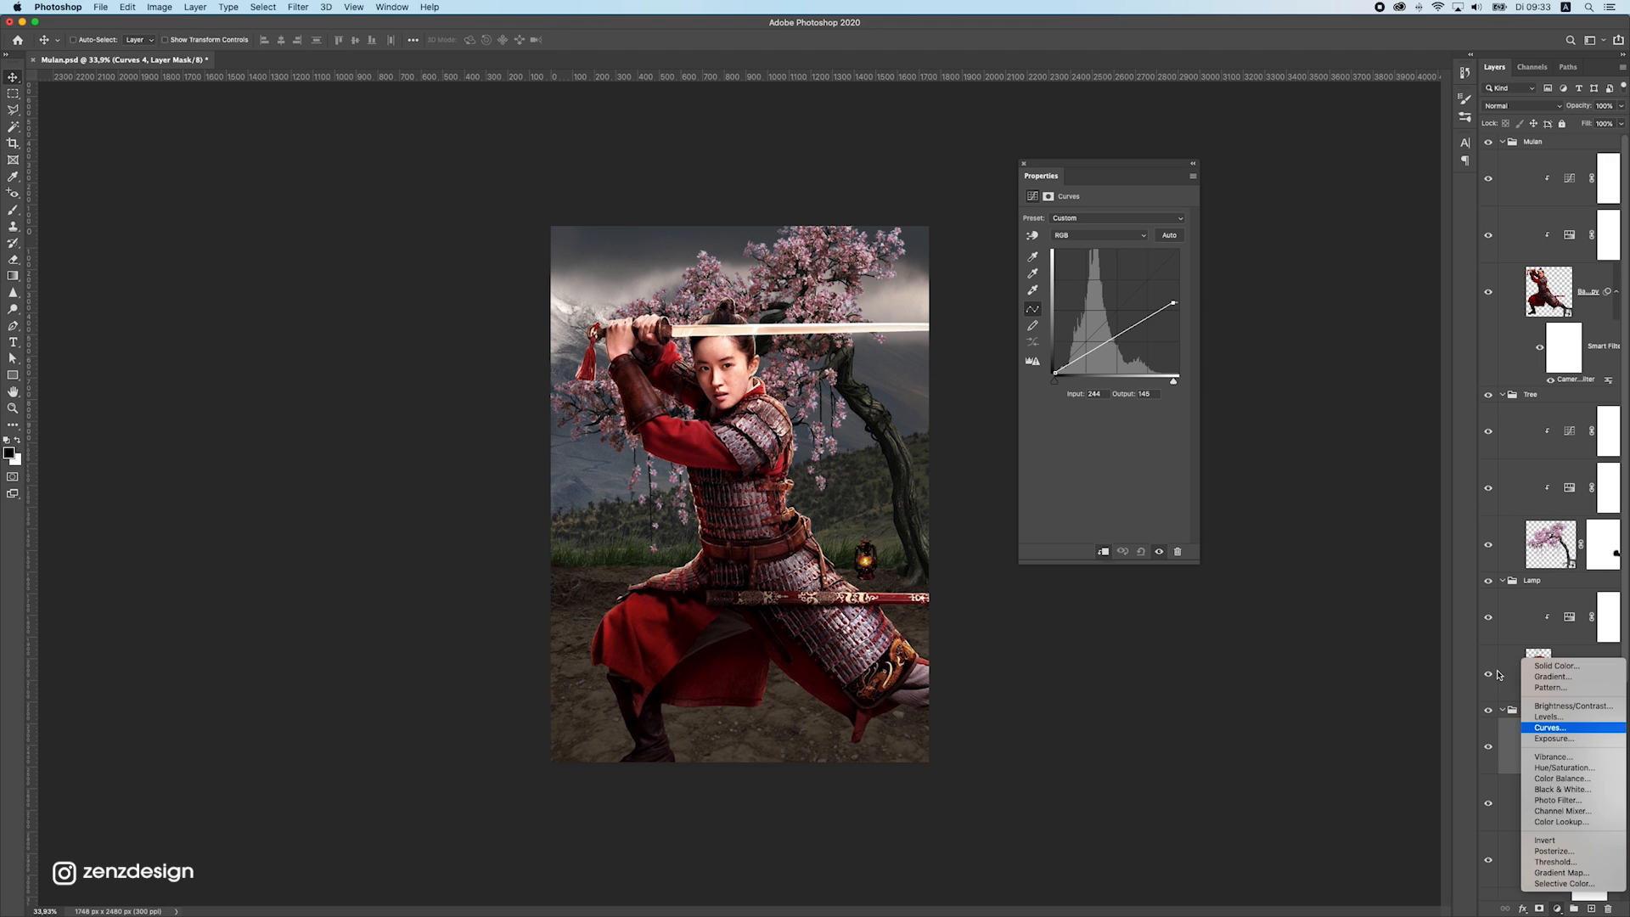
pyautogui.click(1553, 728)
pyautogui.click(1103, 553)
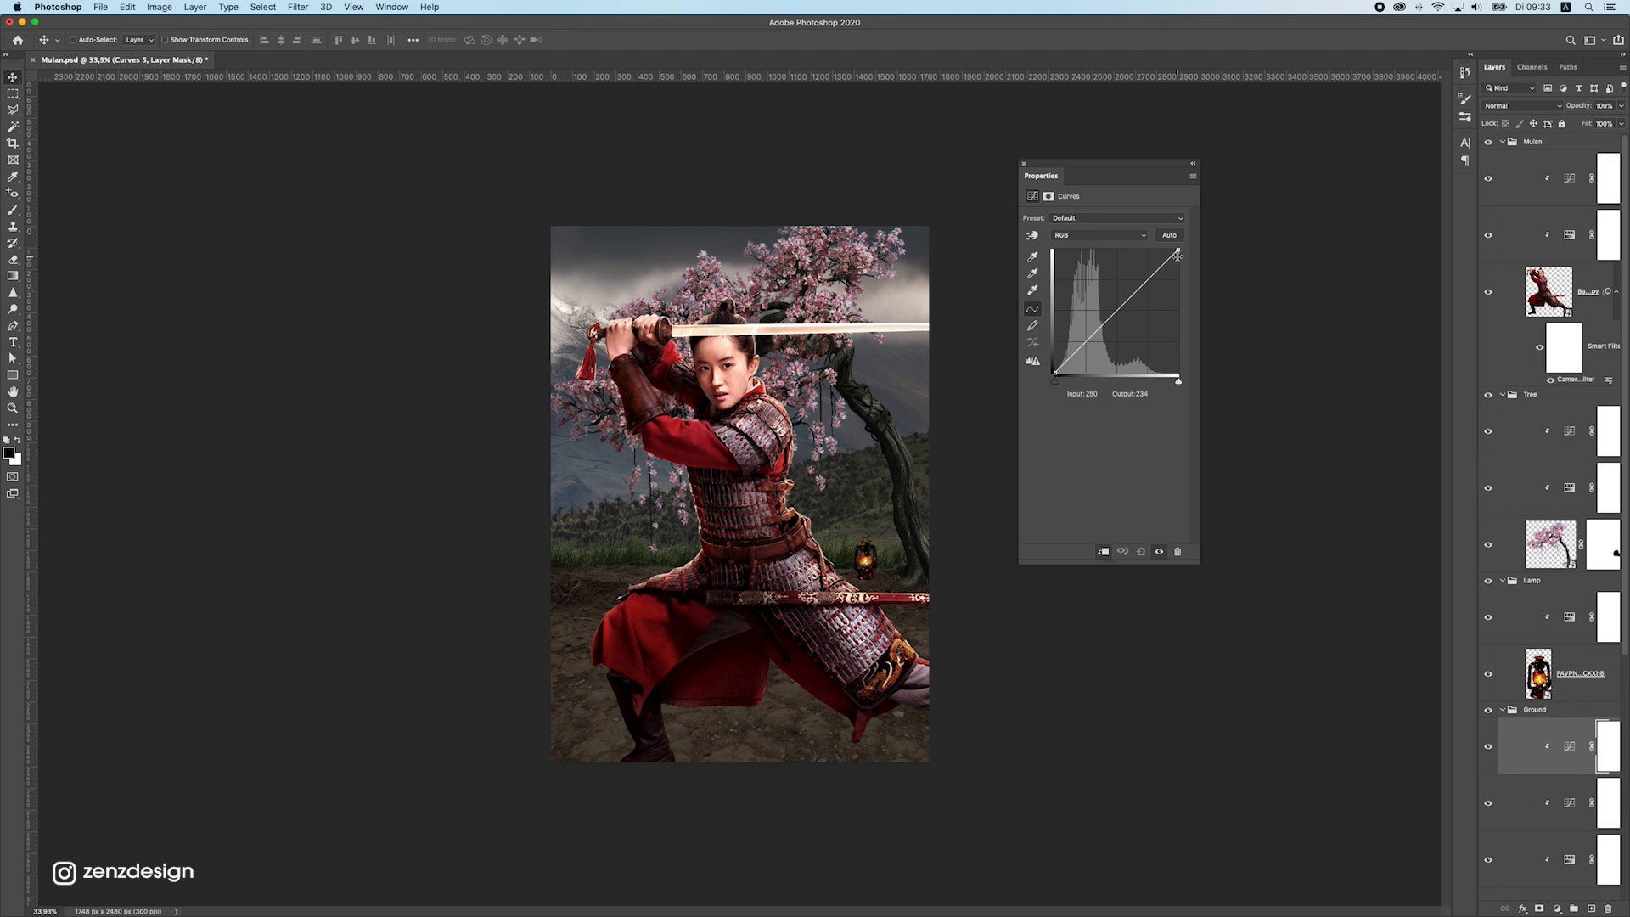
pyautogui.moveTo(1177, 256); pyautogui.dragTo(1115, 227)
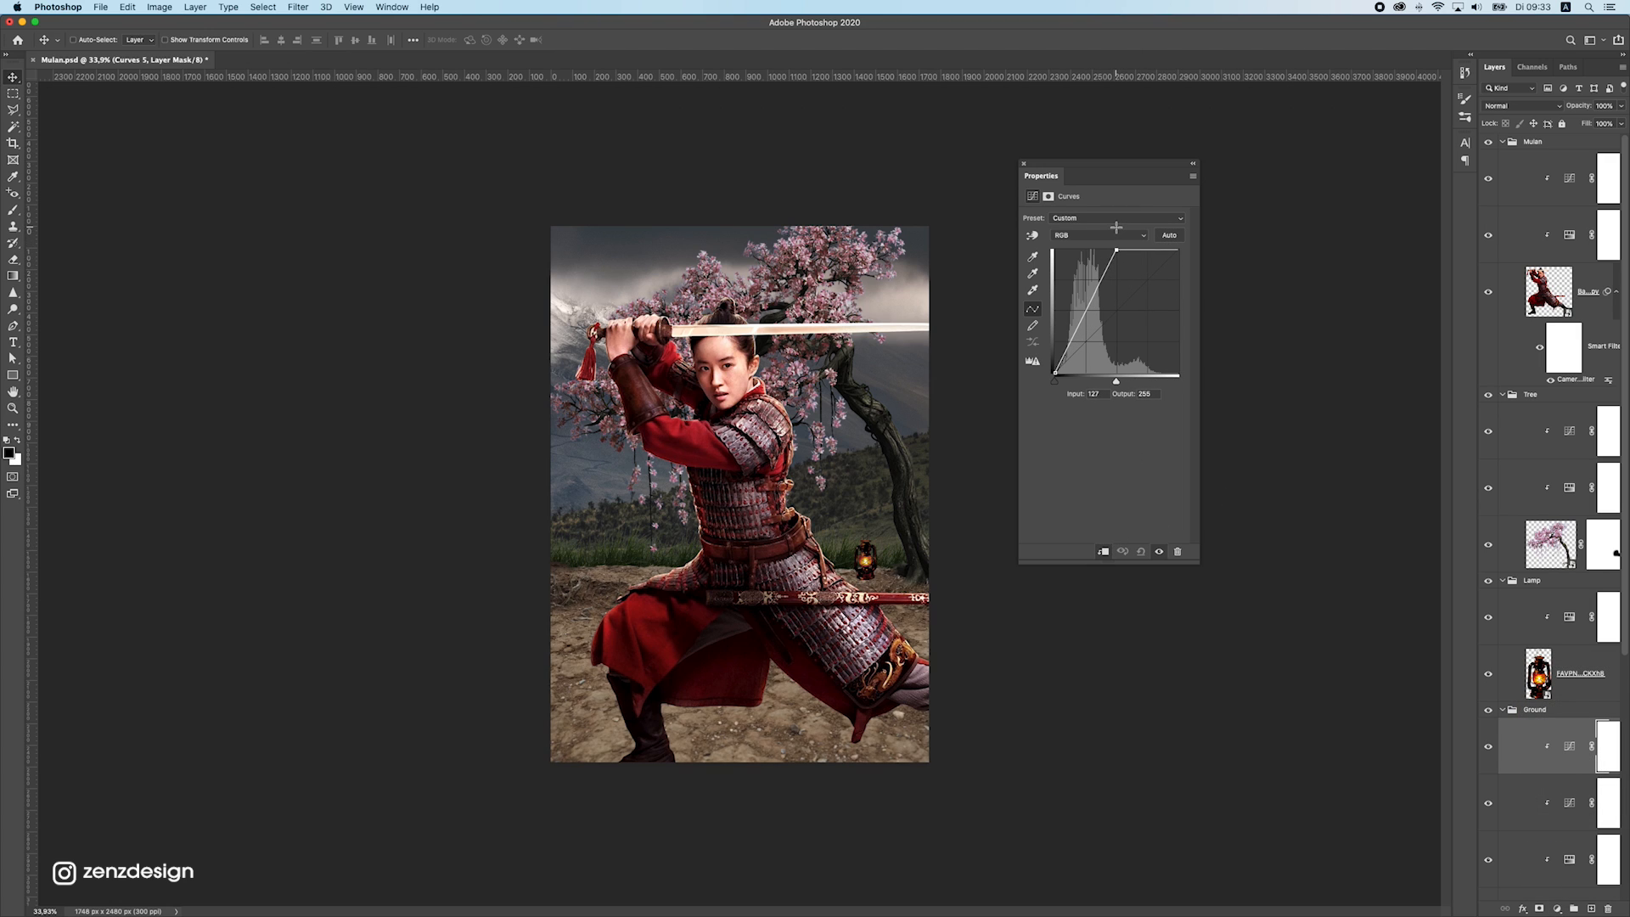
# Invert the brightening Curves adjustment's mask to black so its effect is hidden
pyautogui.click(1604, 755)
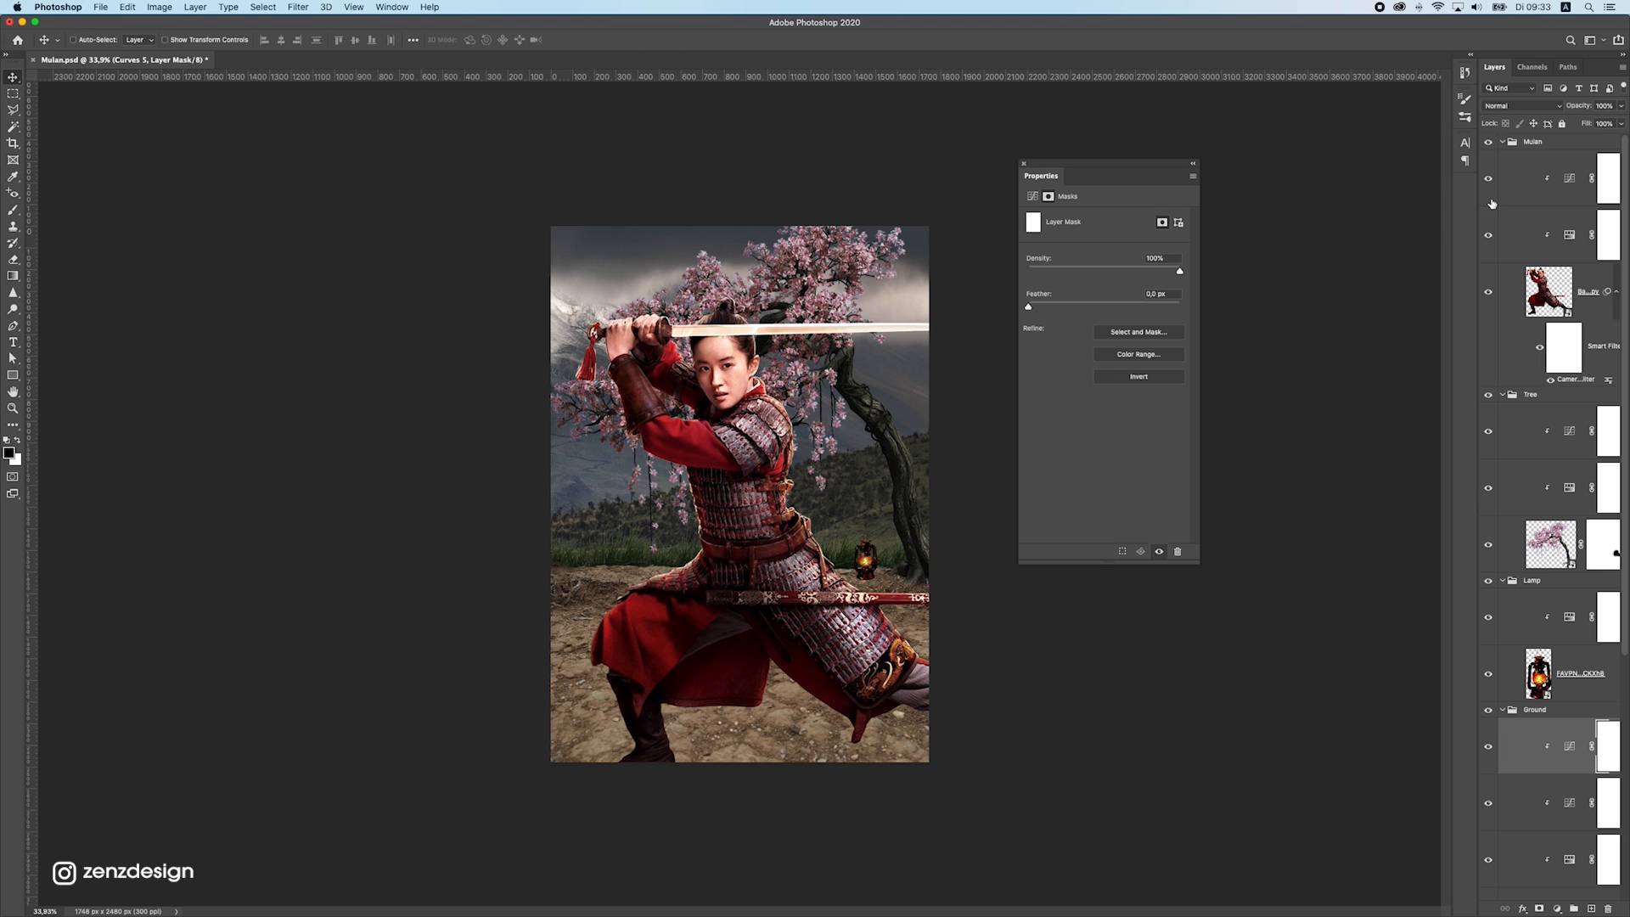
pyautogui.moveTo(1476, 196); pyautogui.dragTo(1360, 212)
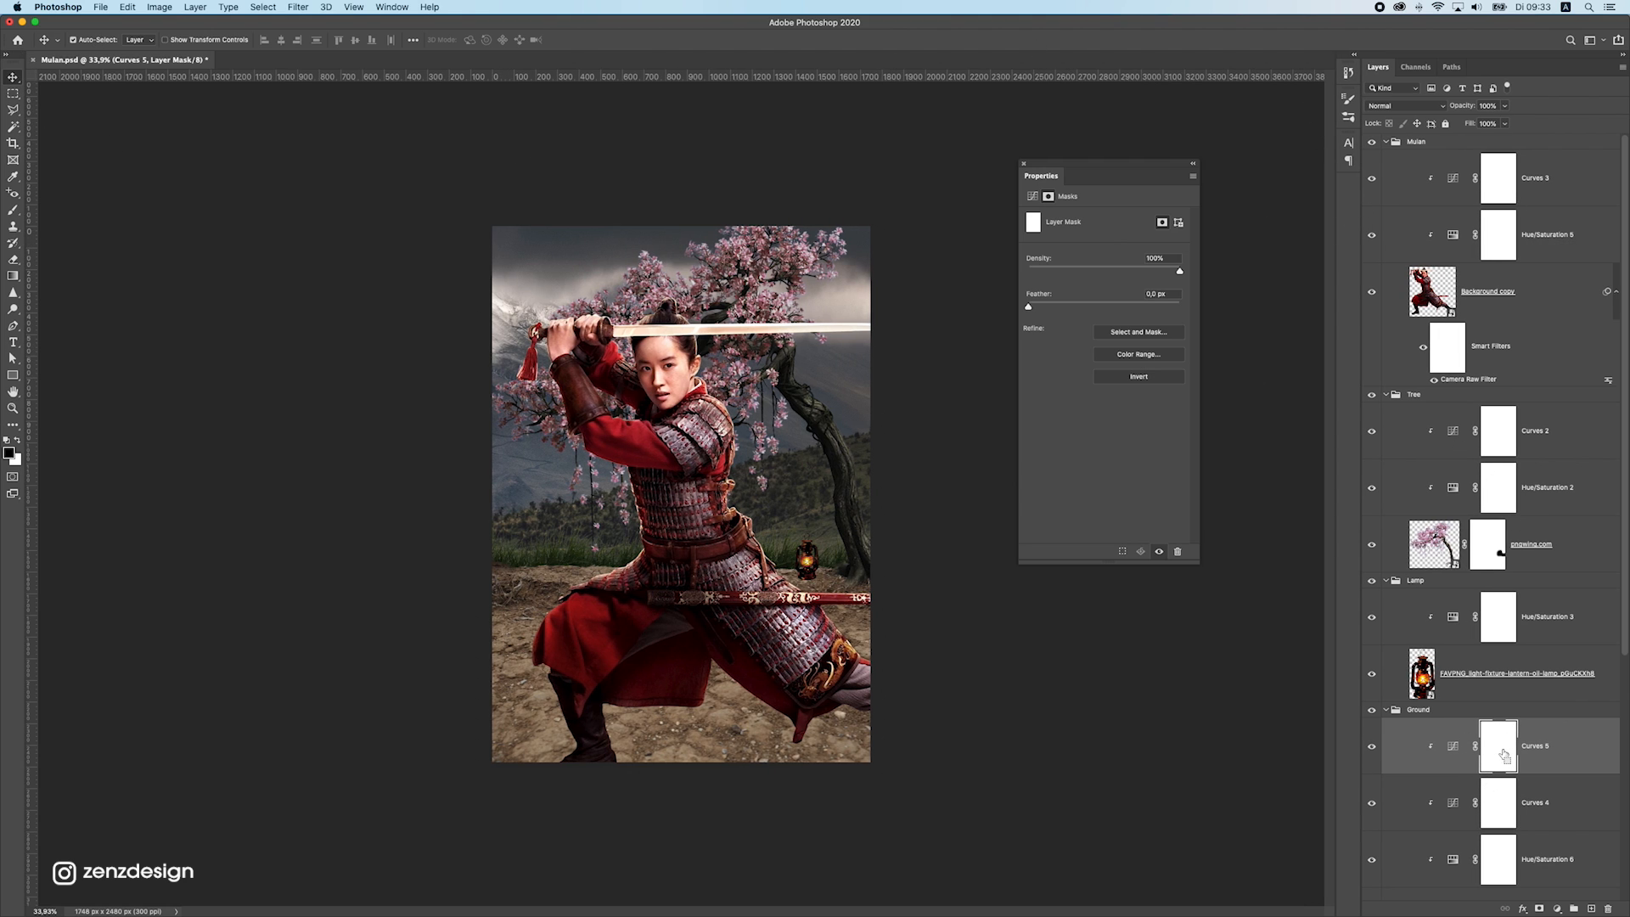
pyautogui.press('super+i')
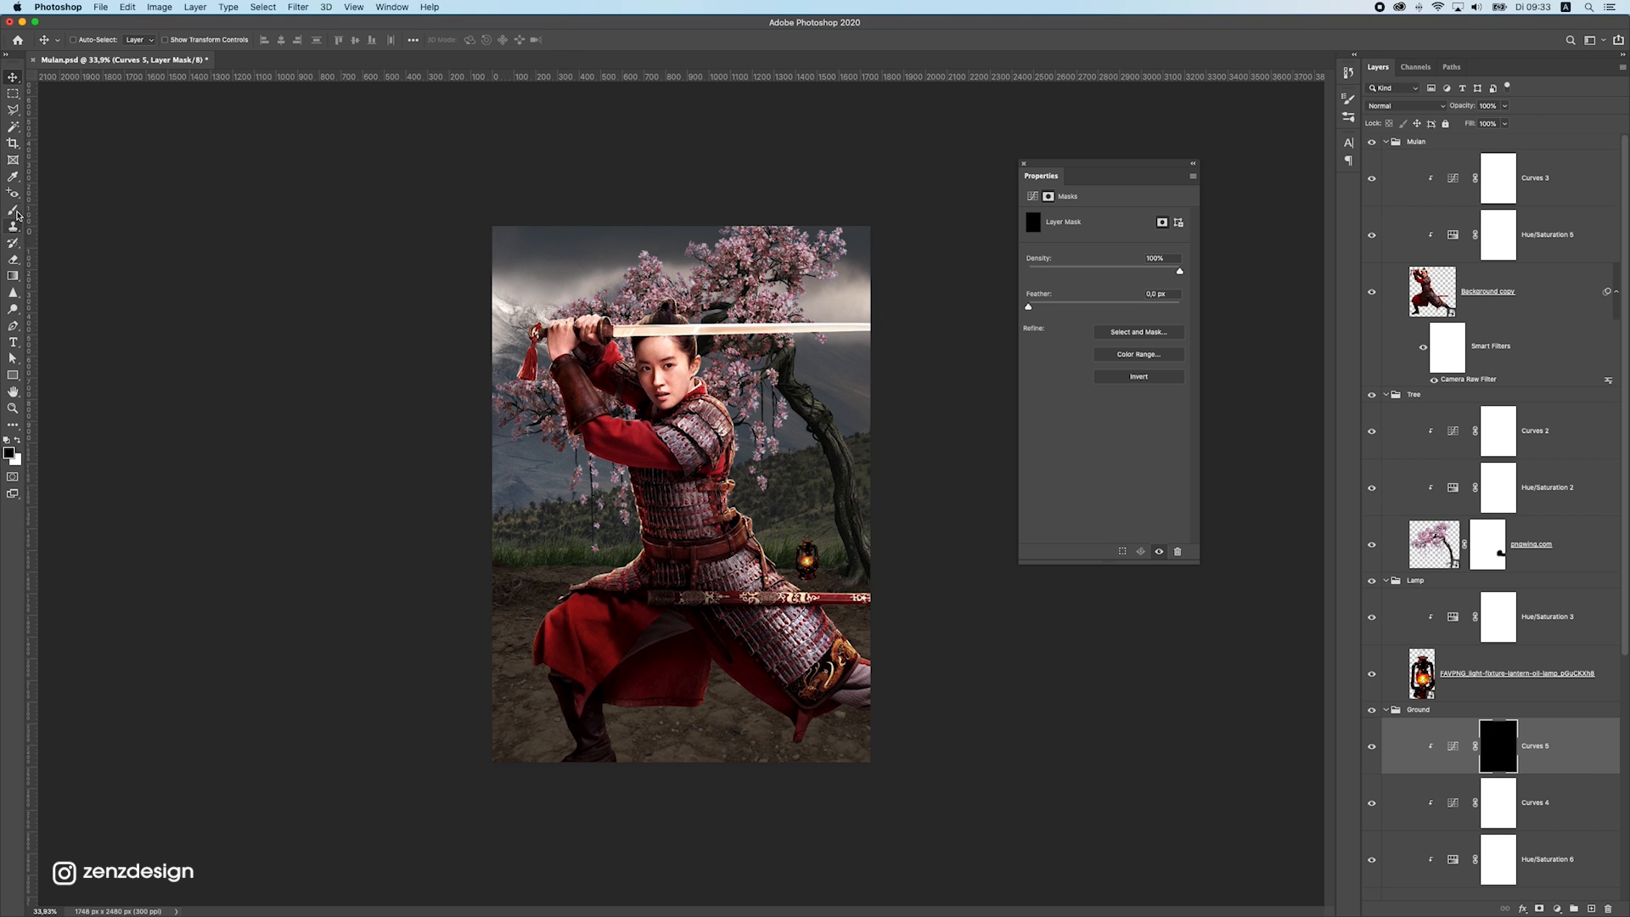
# Set up a white Soft Round brush for painting on the brightening Curves mask
pyautogui.click(13, 210)
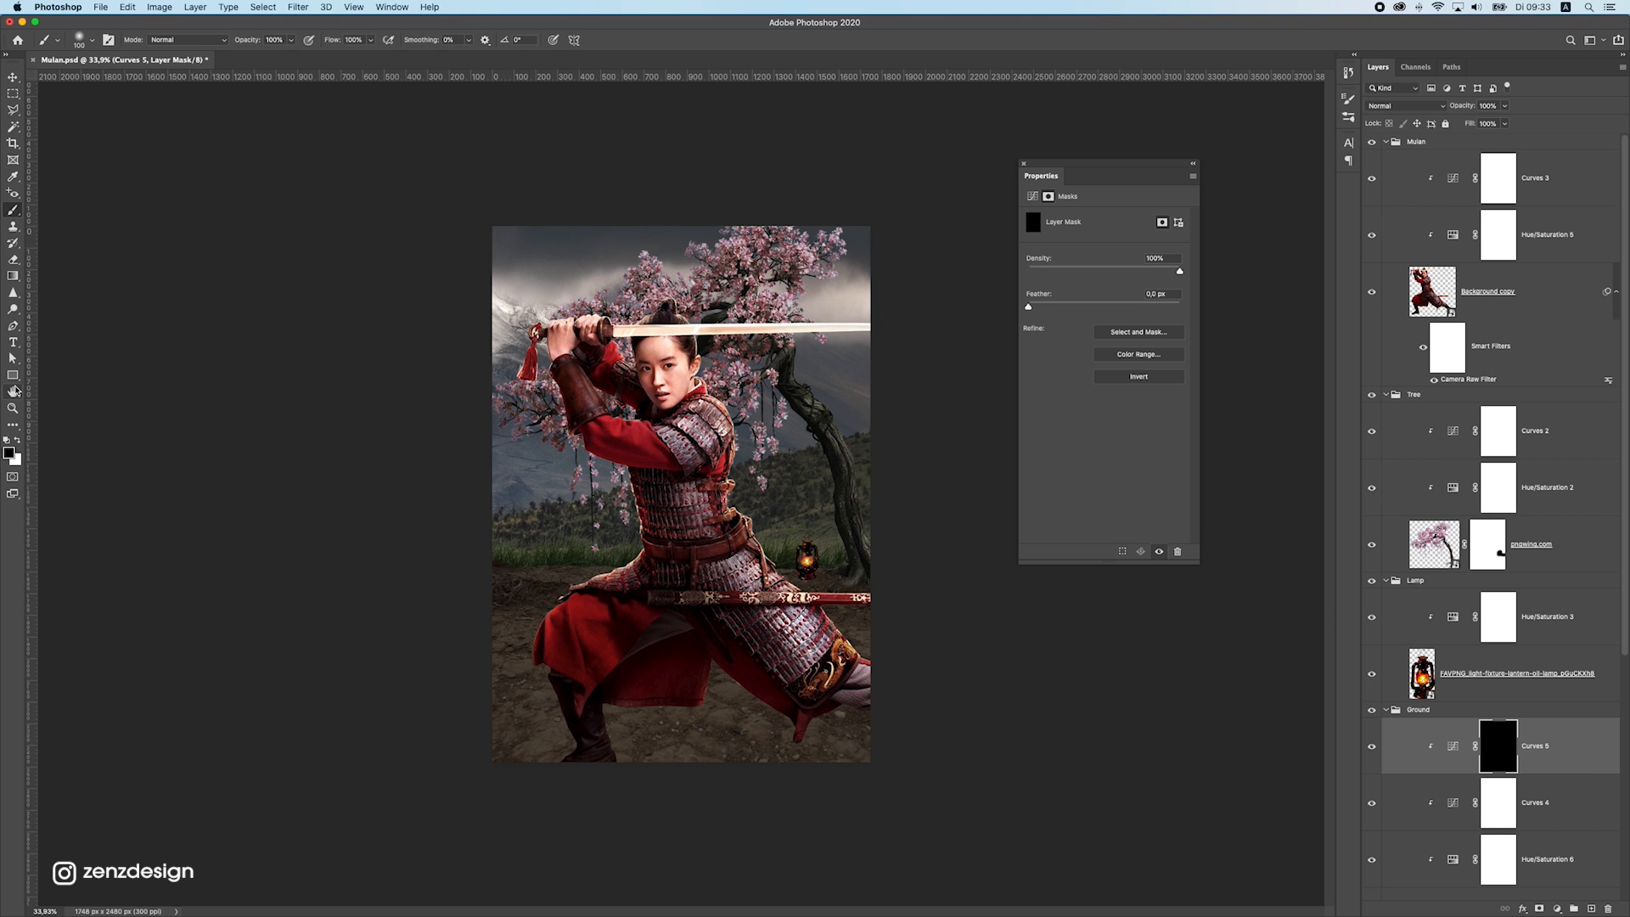
pyautogui.click(18, 440)
pyautogui.click(80, 40)
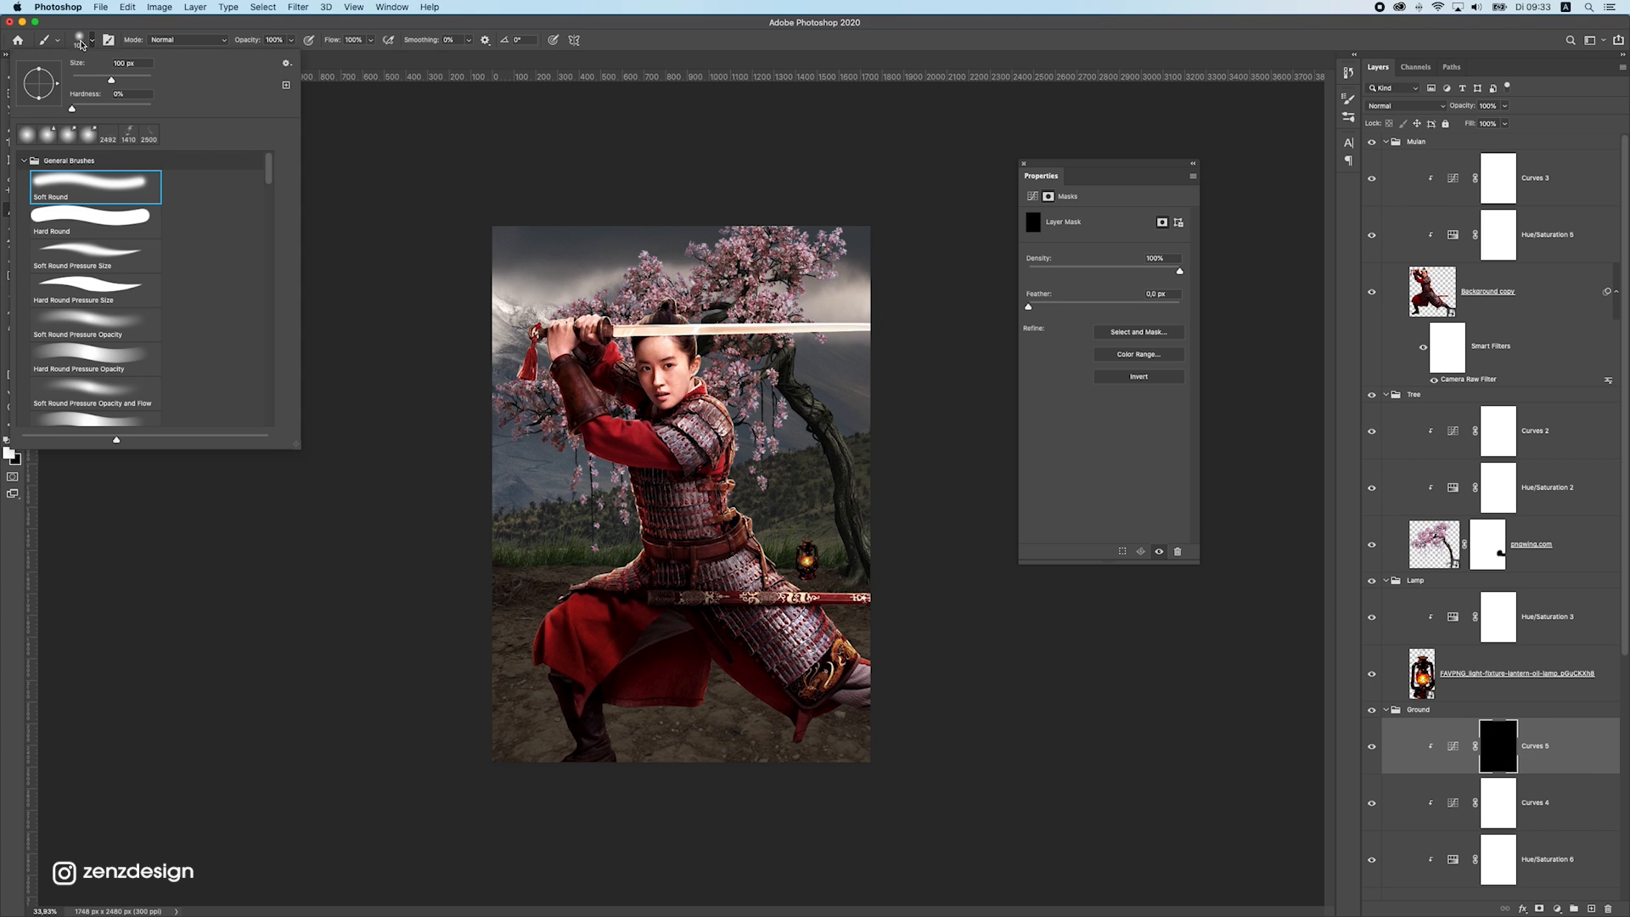
pyautogui.click(255, 23)
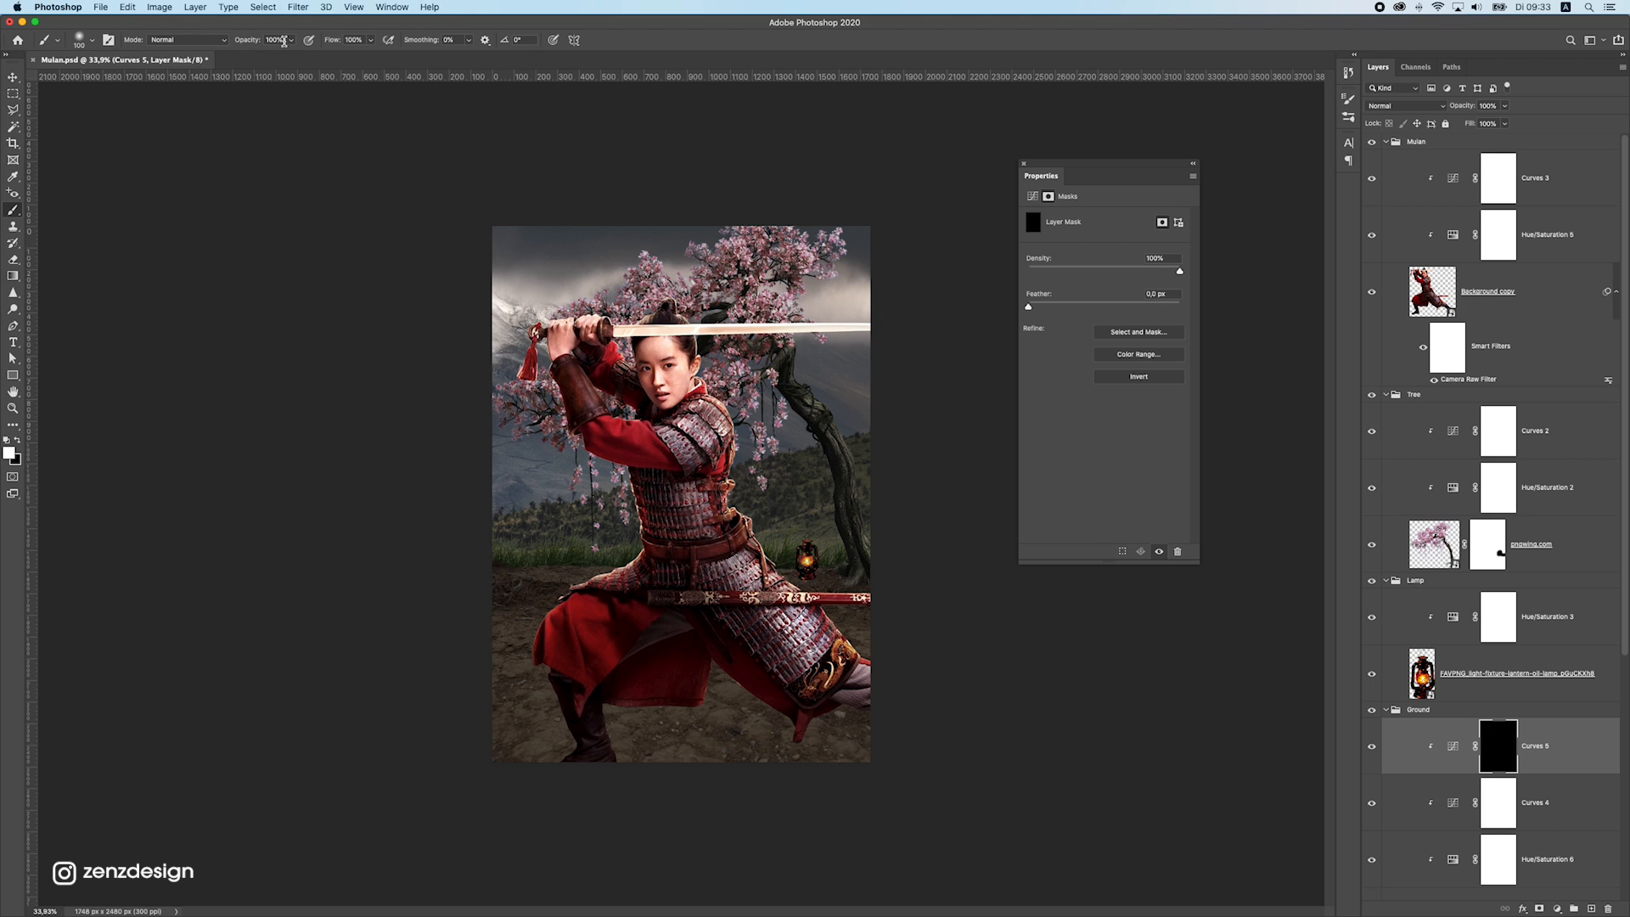
pyautogui.click(80, 40)
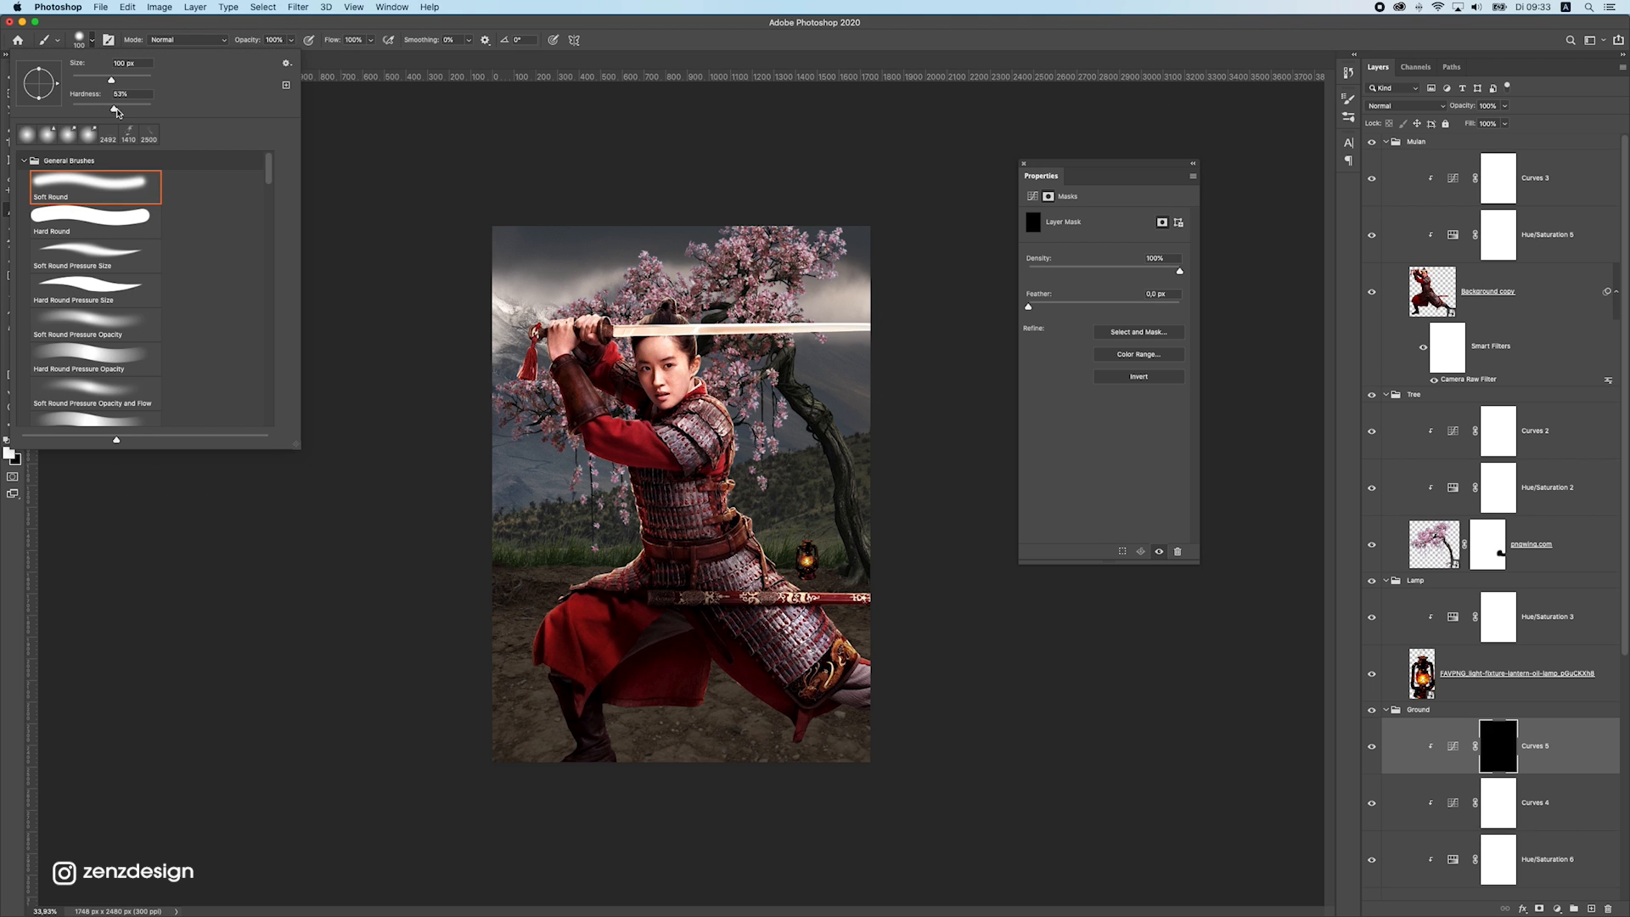
pyautogui.click(486, 215)
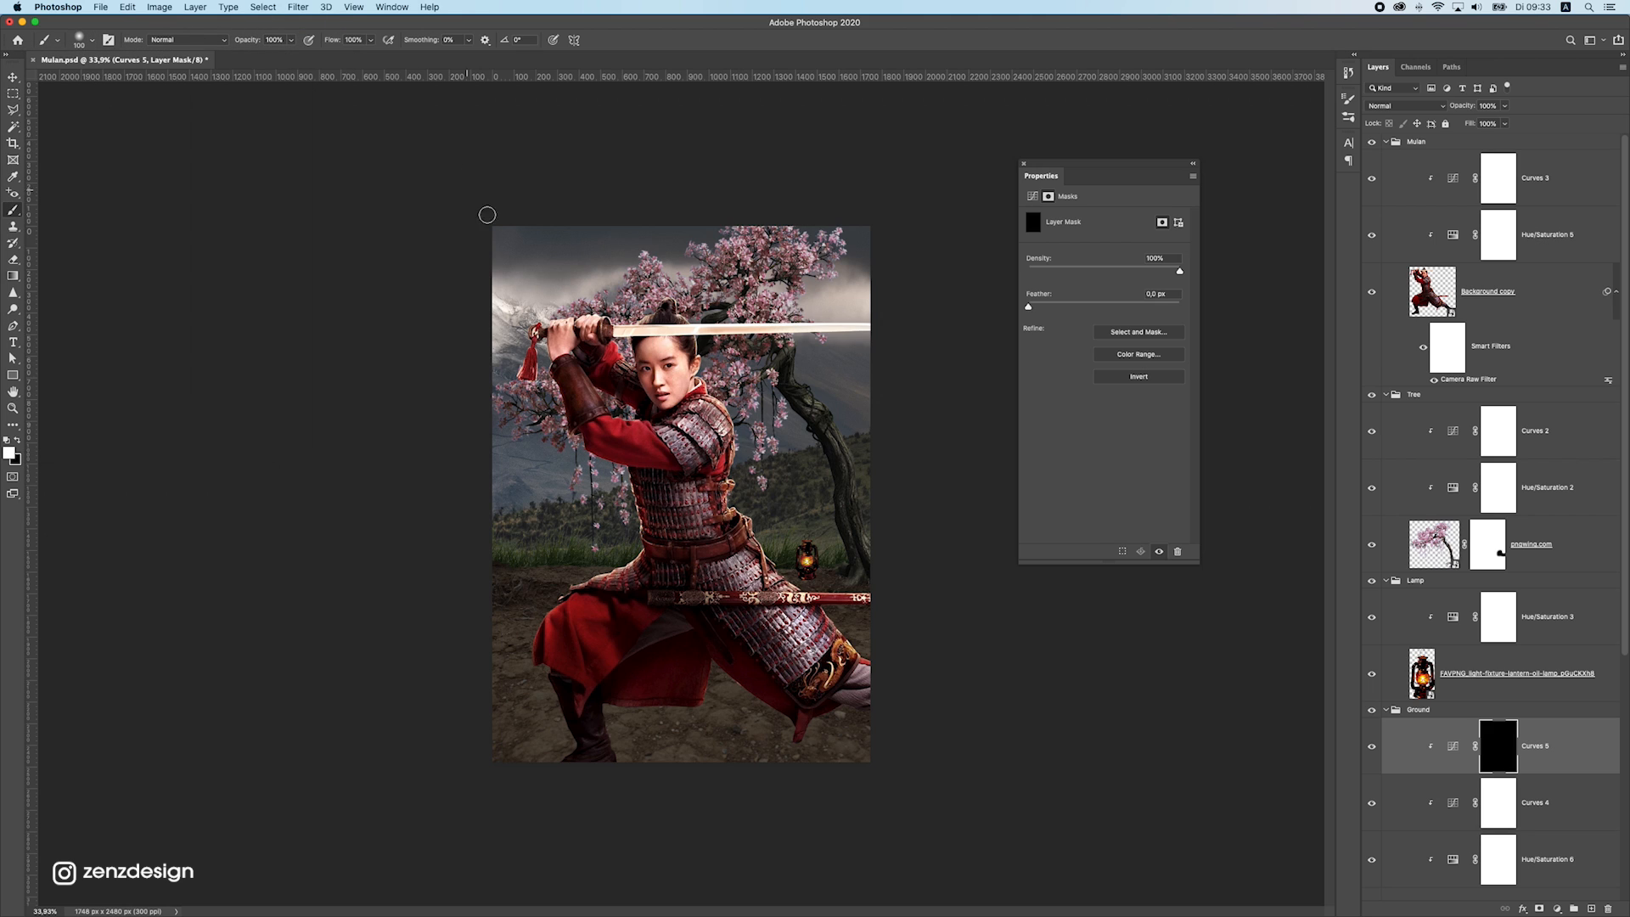
pyautogui.press(']')
pyautogui.press(']')
pyautogui.press(']')
pyautogui.press(']')
pyautogui.press(']')
pyautogui.moveTo(509, 563); pyautogui.dragTo(655, 673)
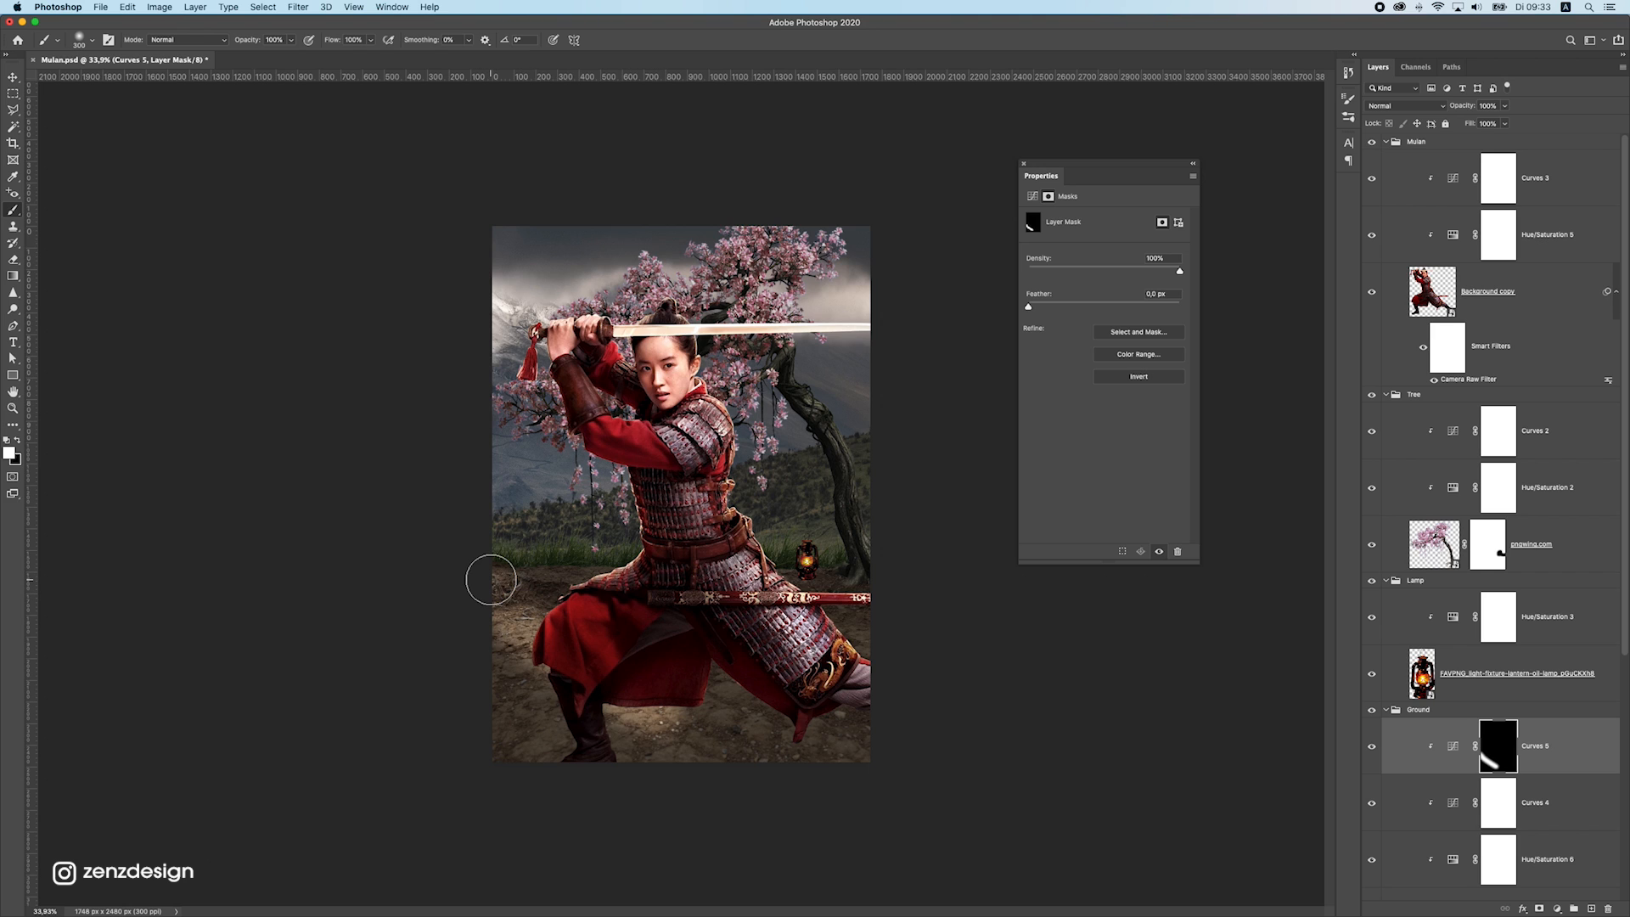
pyautogui.press('super+z')
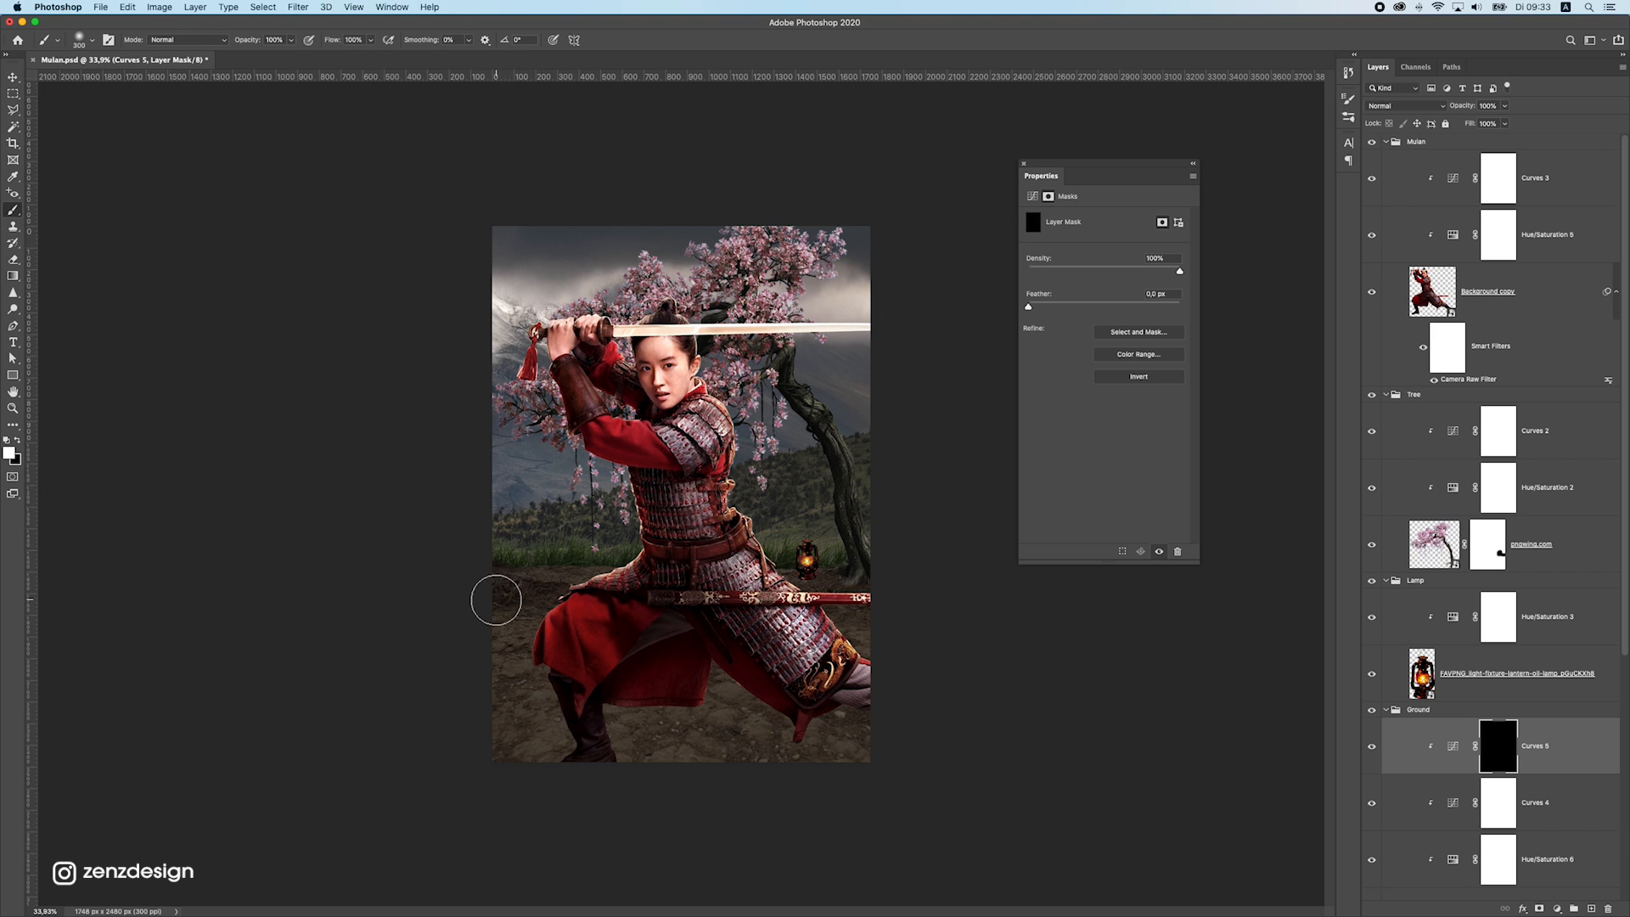
# Enlarge the brush to 800 px and paint white on the Curves mask to brighten the ground beneath the warrior
pyautogui.press(']')
pyautogui.press(']')
pyautogui.press(']')
pyautogui.press(']')
pyautogui.press(']')
pyautogui.moveTo(510, 600)
pyautogui.mouseDown()
pyautogui.moveTo(538, 654)
pyautogui.moveTo(673, 673)
pyautogui.mouseUp()
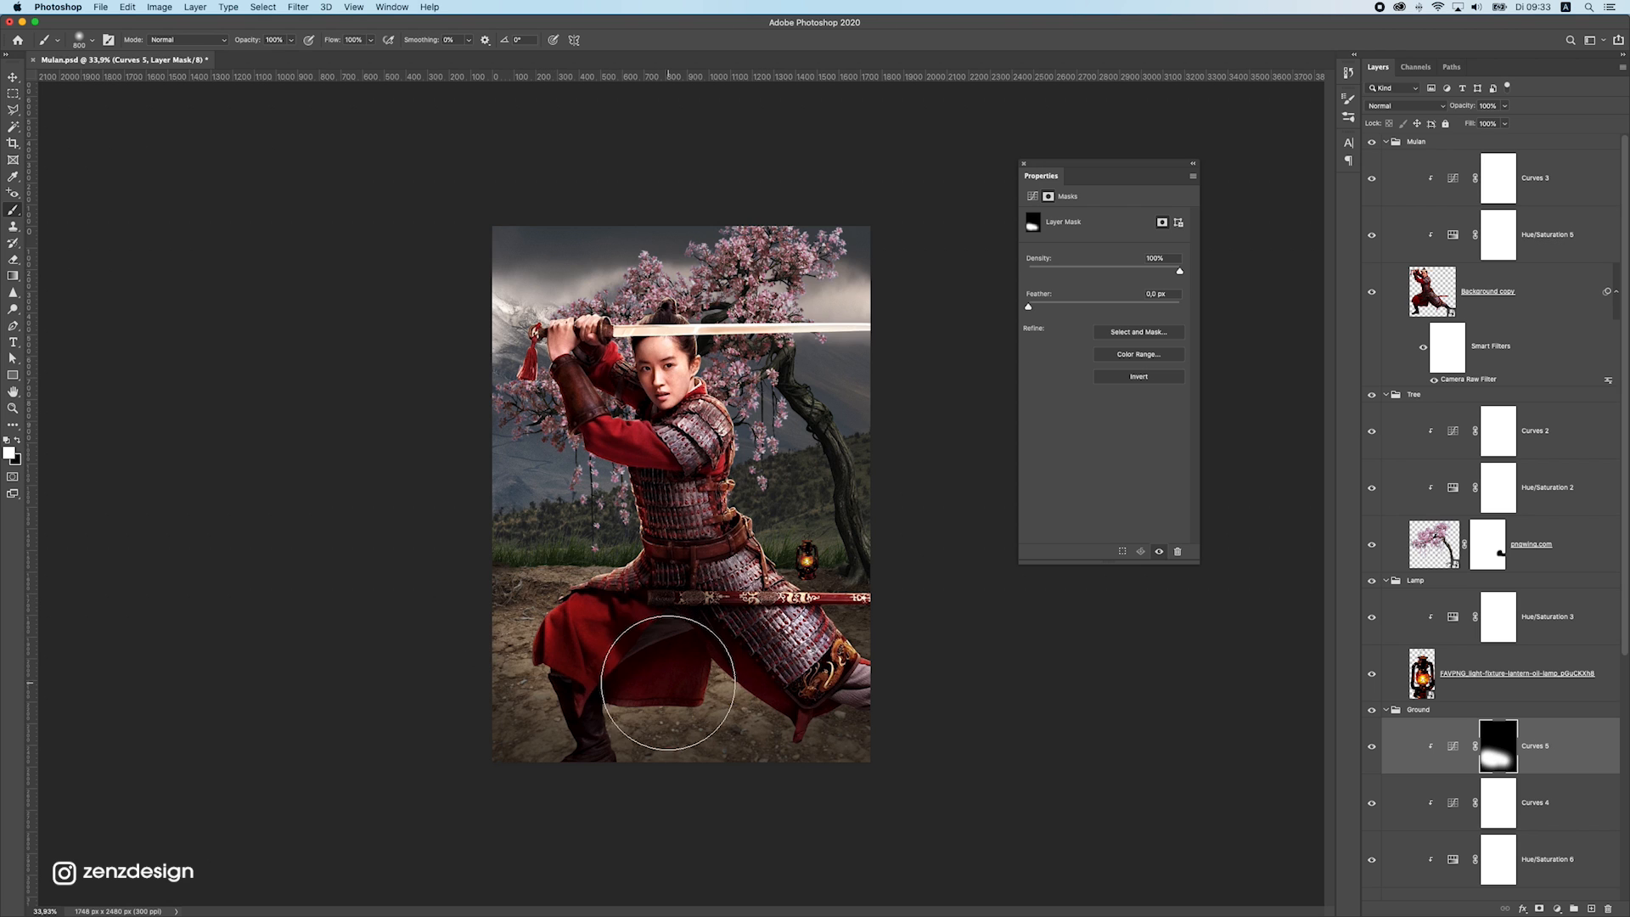
pyautogui.moveTo(871, 709); pyautogui.dragTo(851, 695)
pyautogui.press('super+z')
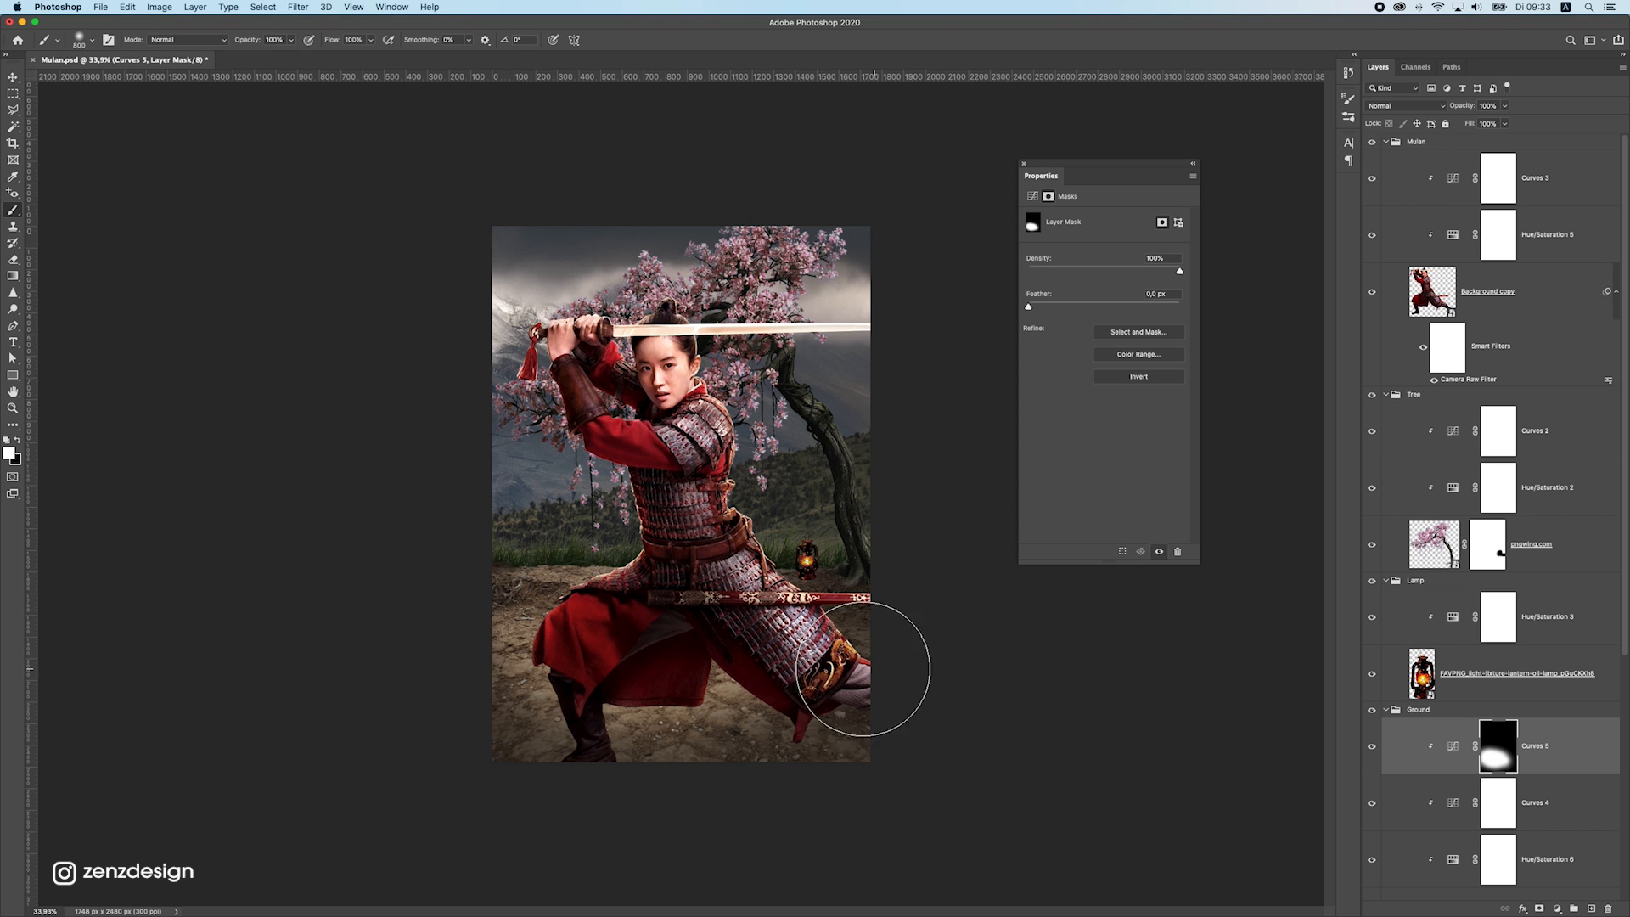
# Paint black on the Curves mask along the poster's lower edge to keep the foreground ground dark
pyautogui.scroll(-5, 349, 612)
pyautogui.scroll(5, 371, 589)
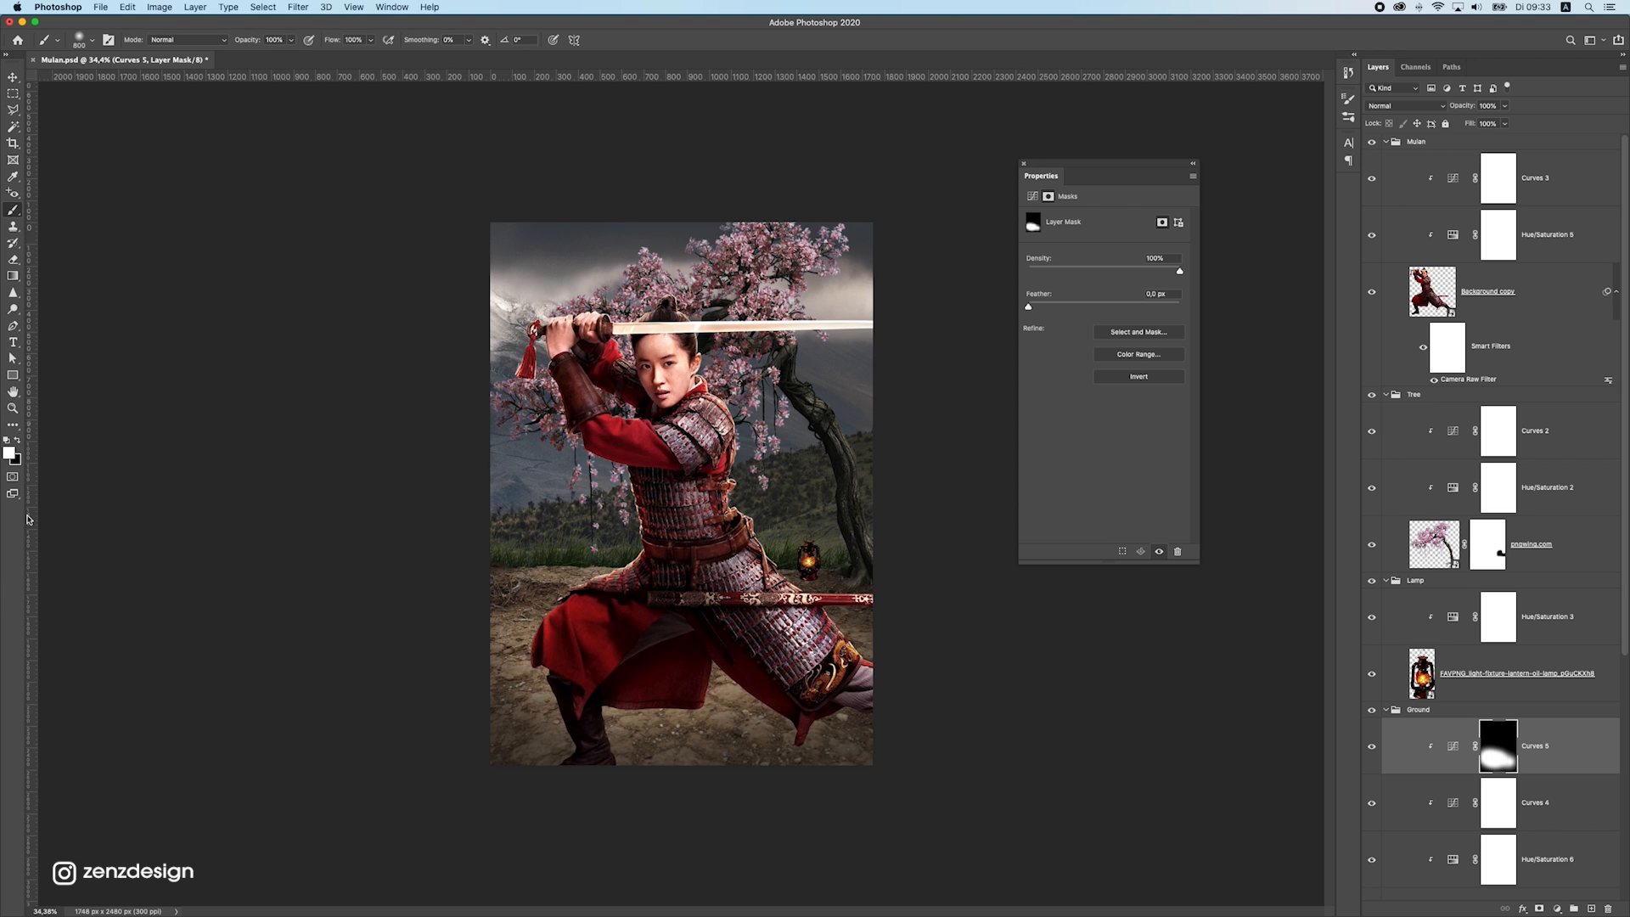
pyautogui.click(18, 440)
pyautogui.moveTo(524, 797)
pyautogui.mouseDown()
pyautogui.moveTo(802, 837)
pyautogui.moveTo(951, 820)
pyautogui.mouseUp()
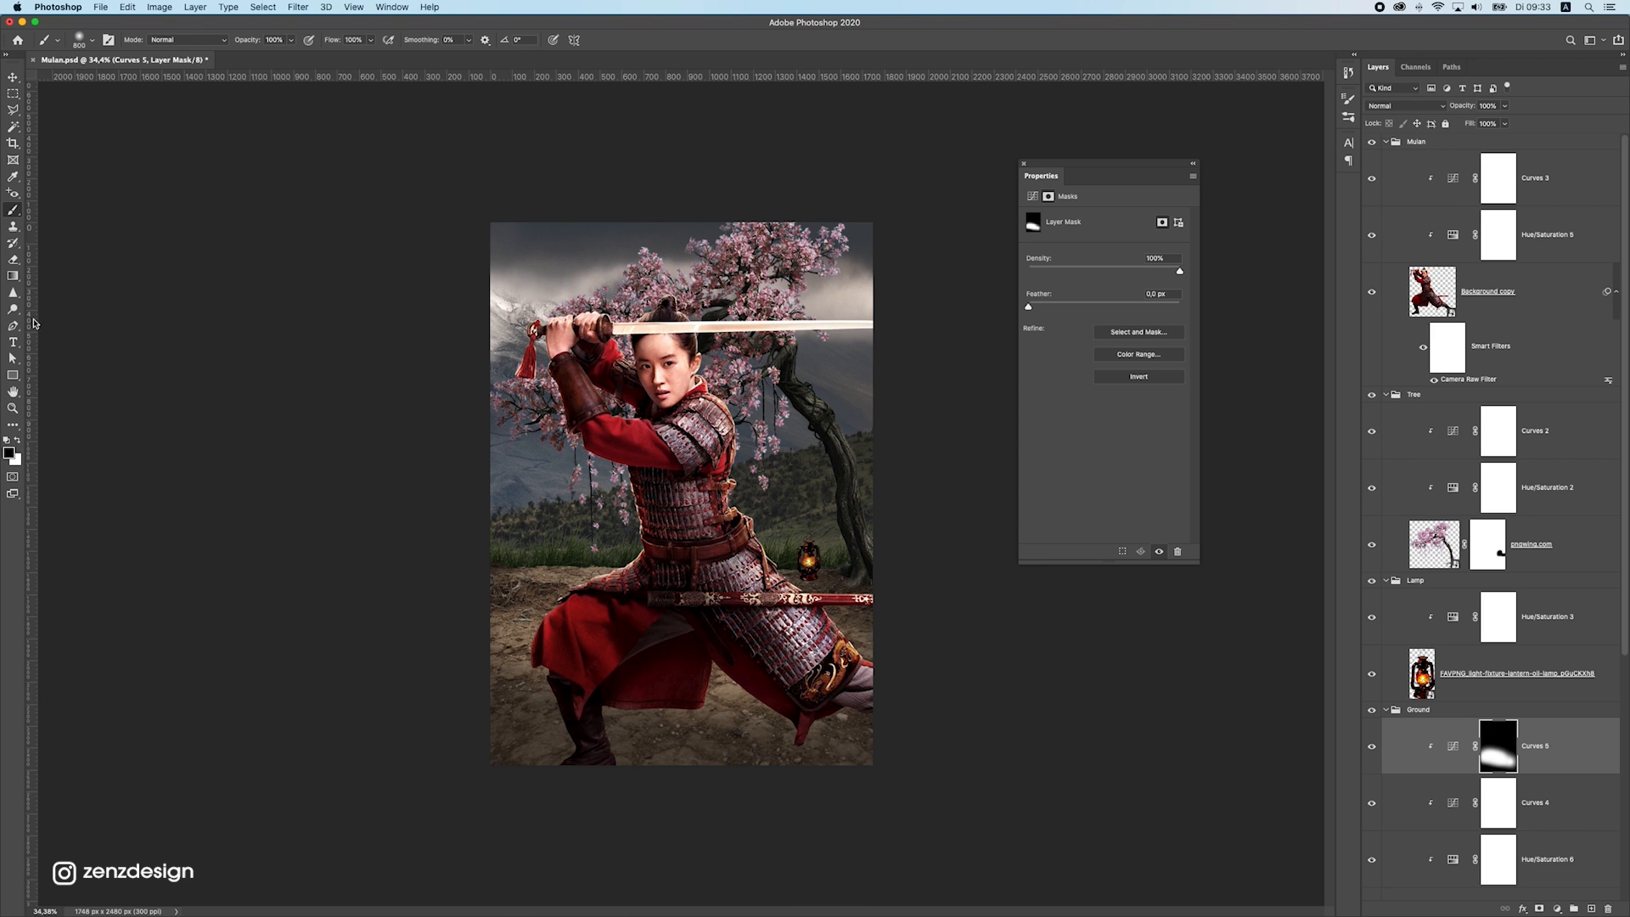
# Create an empty layer above the lantern's Hue/Saturation adjustment in the Lamp group
pyautogui.click(13, 78)
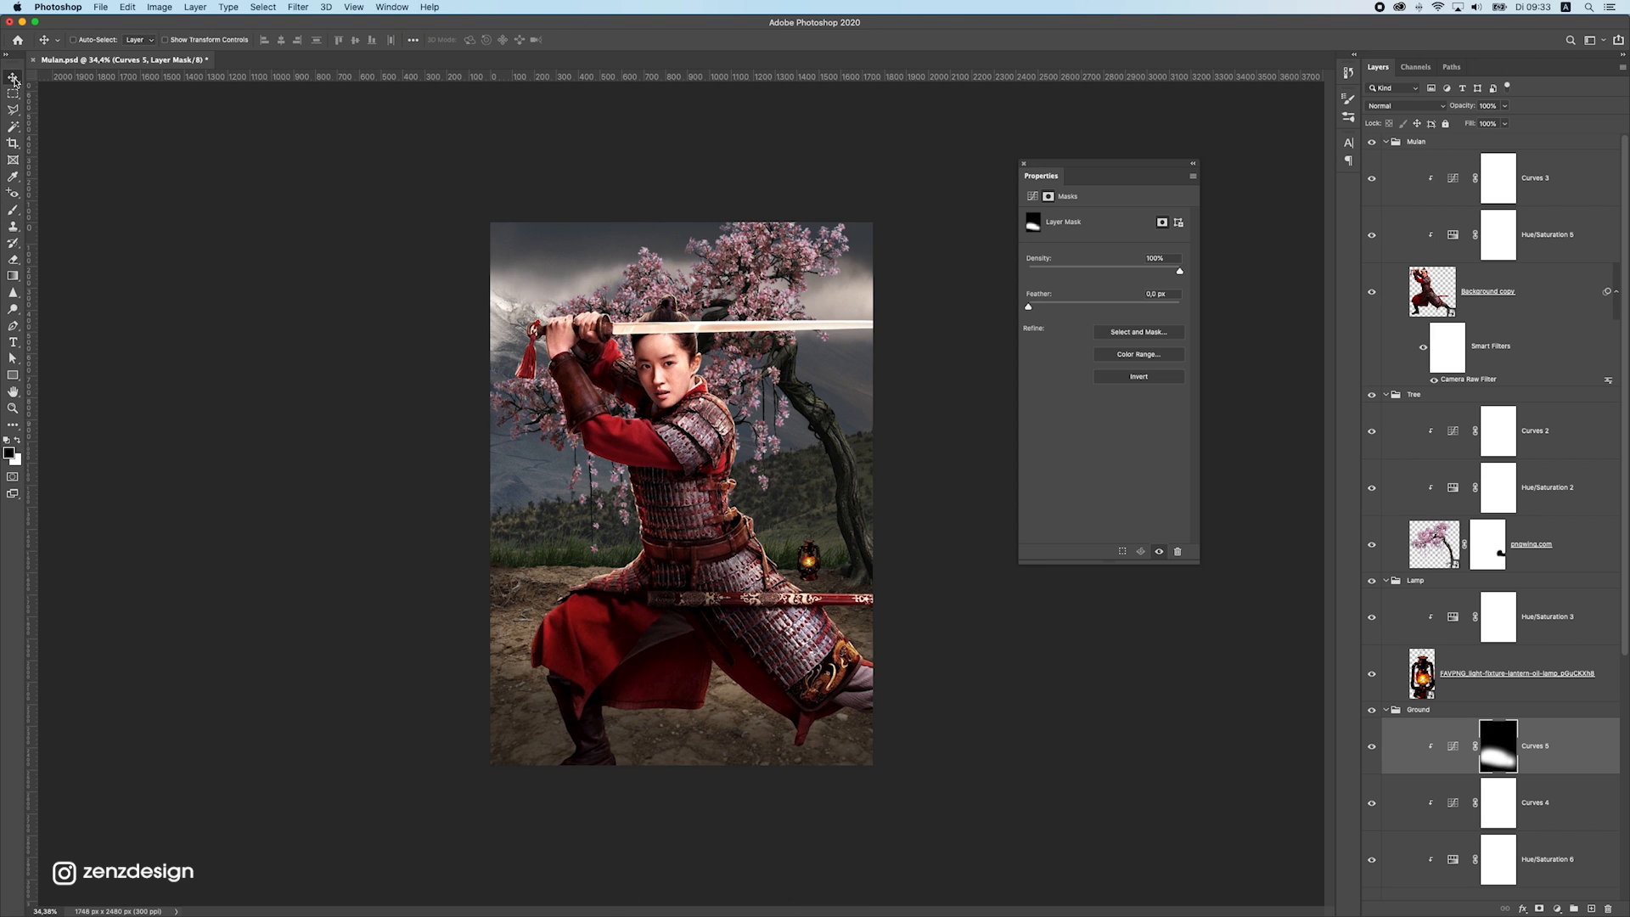
pyautogui.keyDown('super'); pyautogui.click(663, 441); pyautogui.keyUp('super')
pyautogui.keyDown('super'); pyautogui.click(809, 560); pyautogui.keyUp('super')
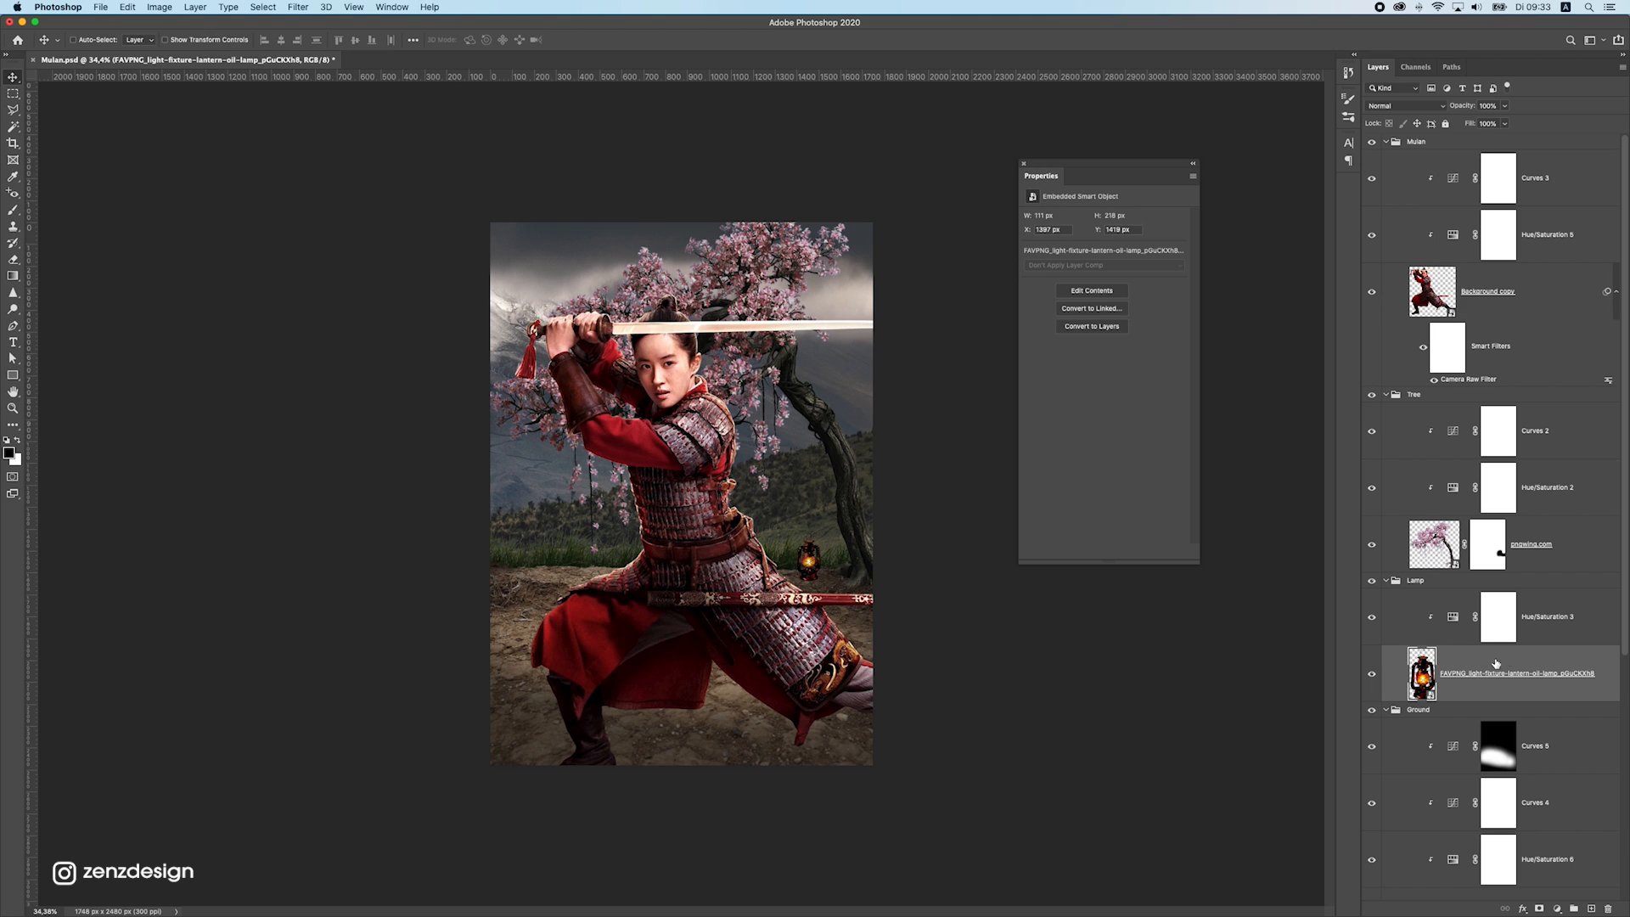
pyautogui.click(1601, 607)
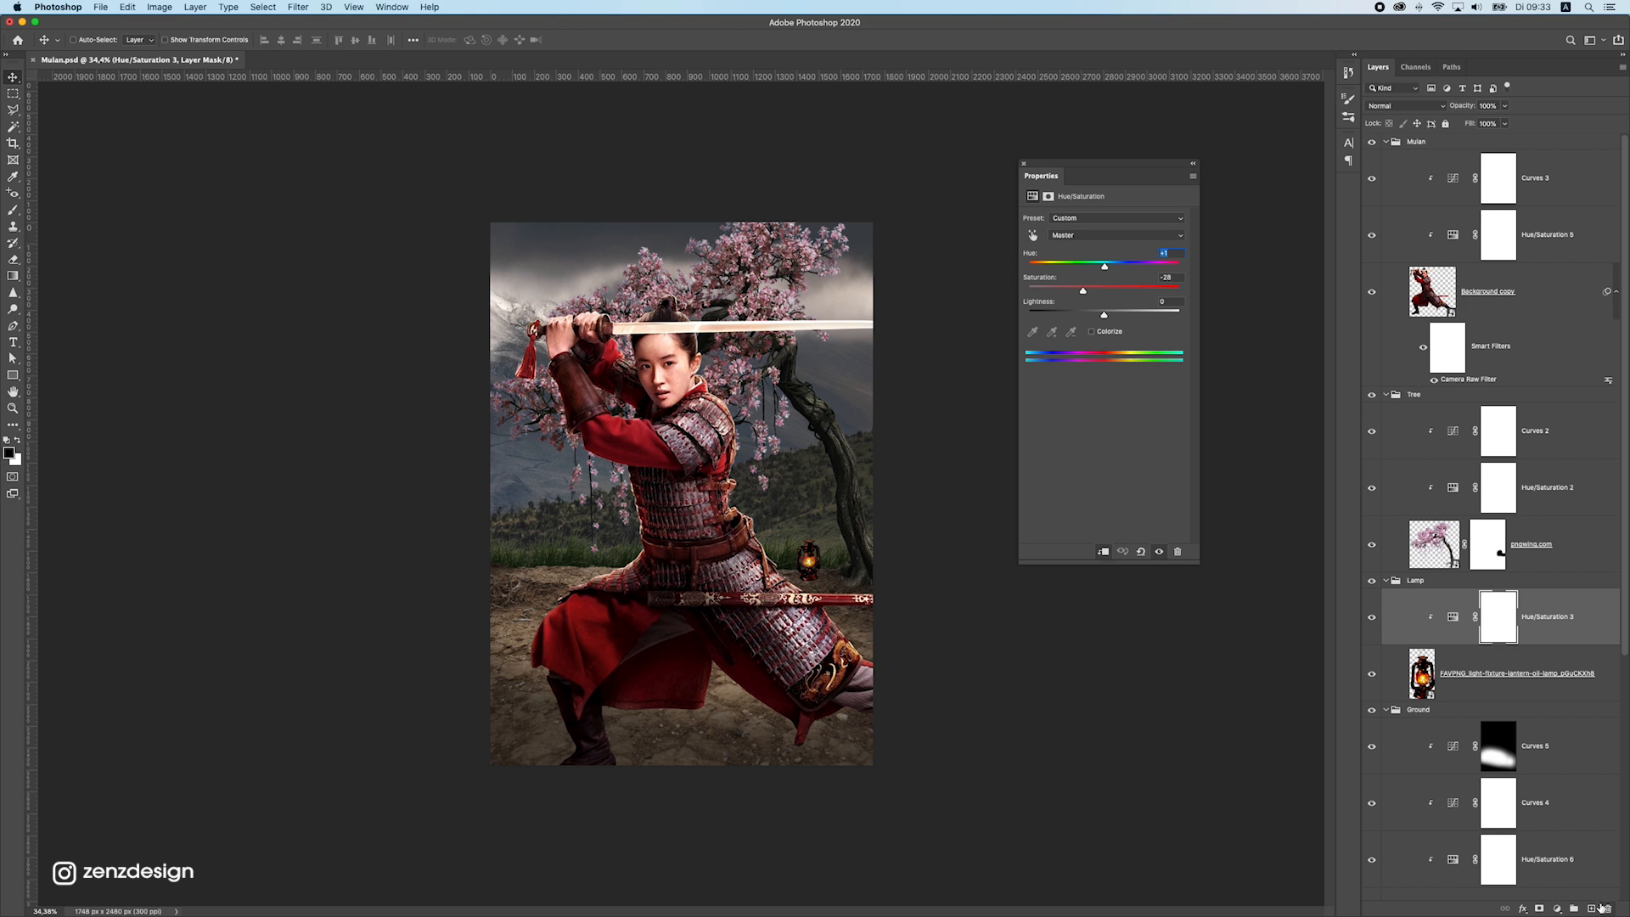
pyautogui.click(1592, 907)
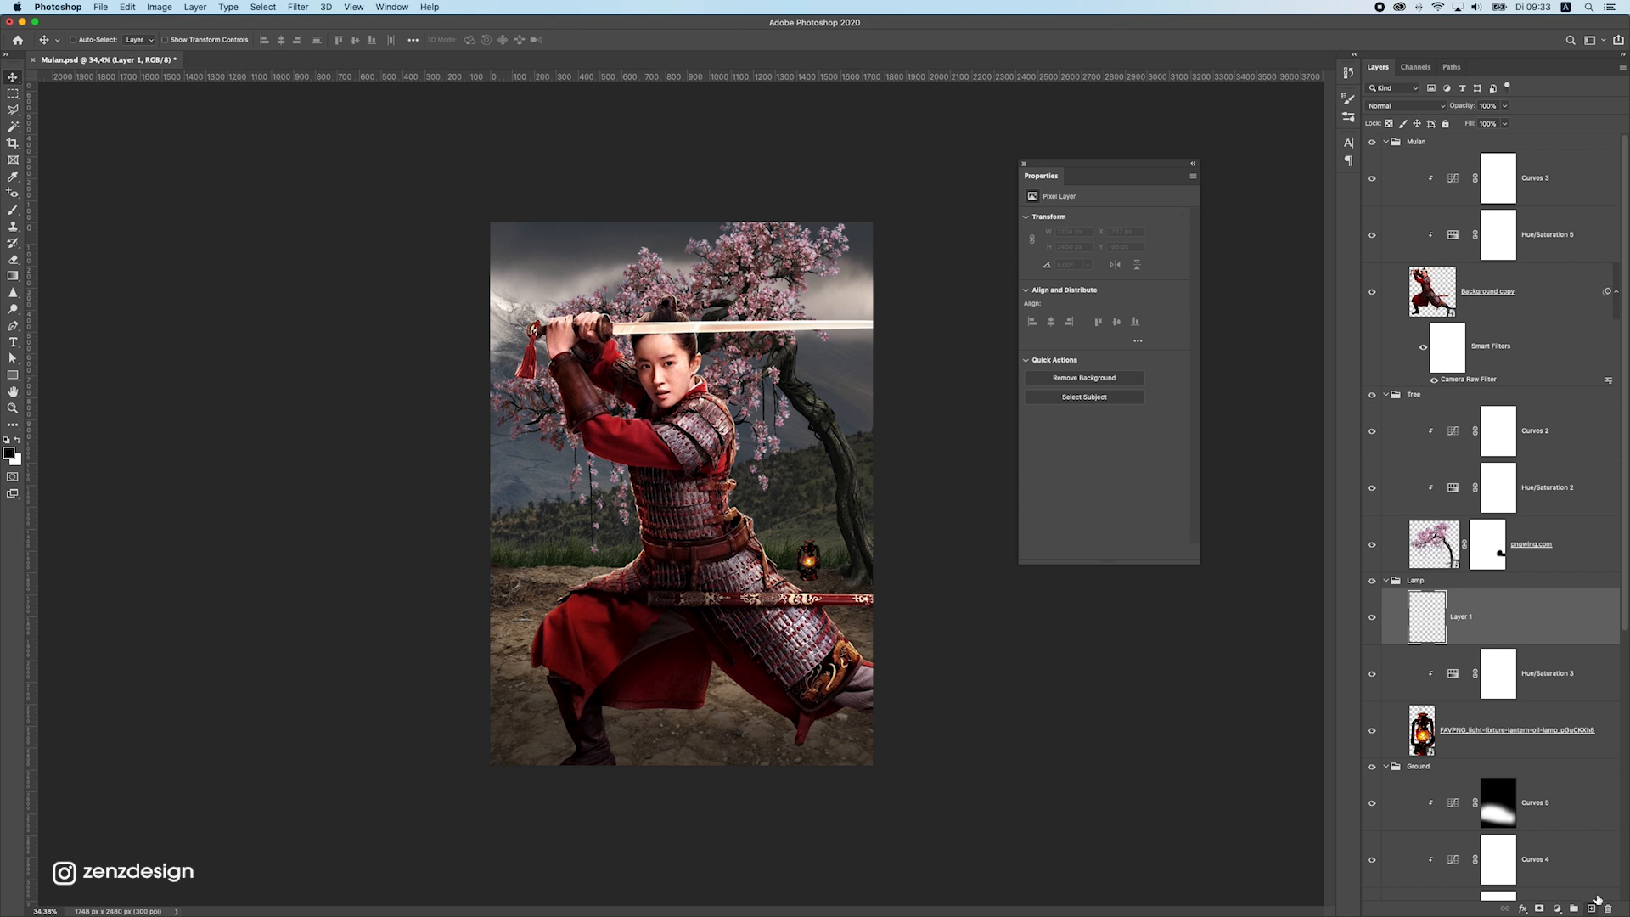
# Set the brush's foreground colour to a light orange, ffdaaf, for the lantern glow
pyautogui.click(13, 210)
pyautogui.click(19, 440)
pyautogui.click(9, 452)
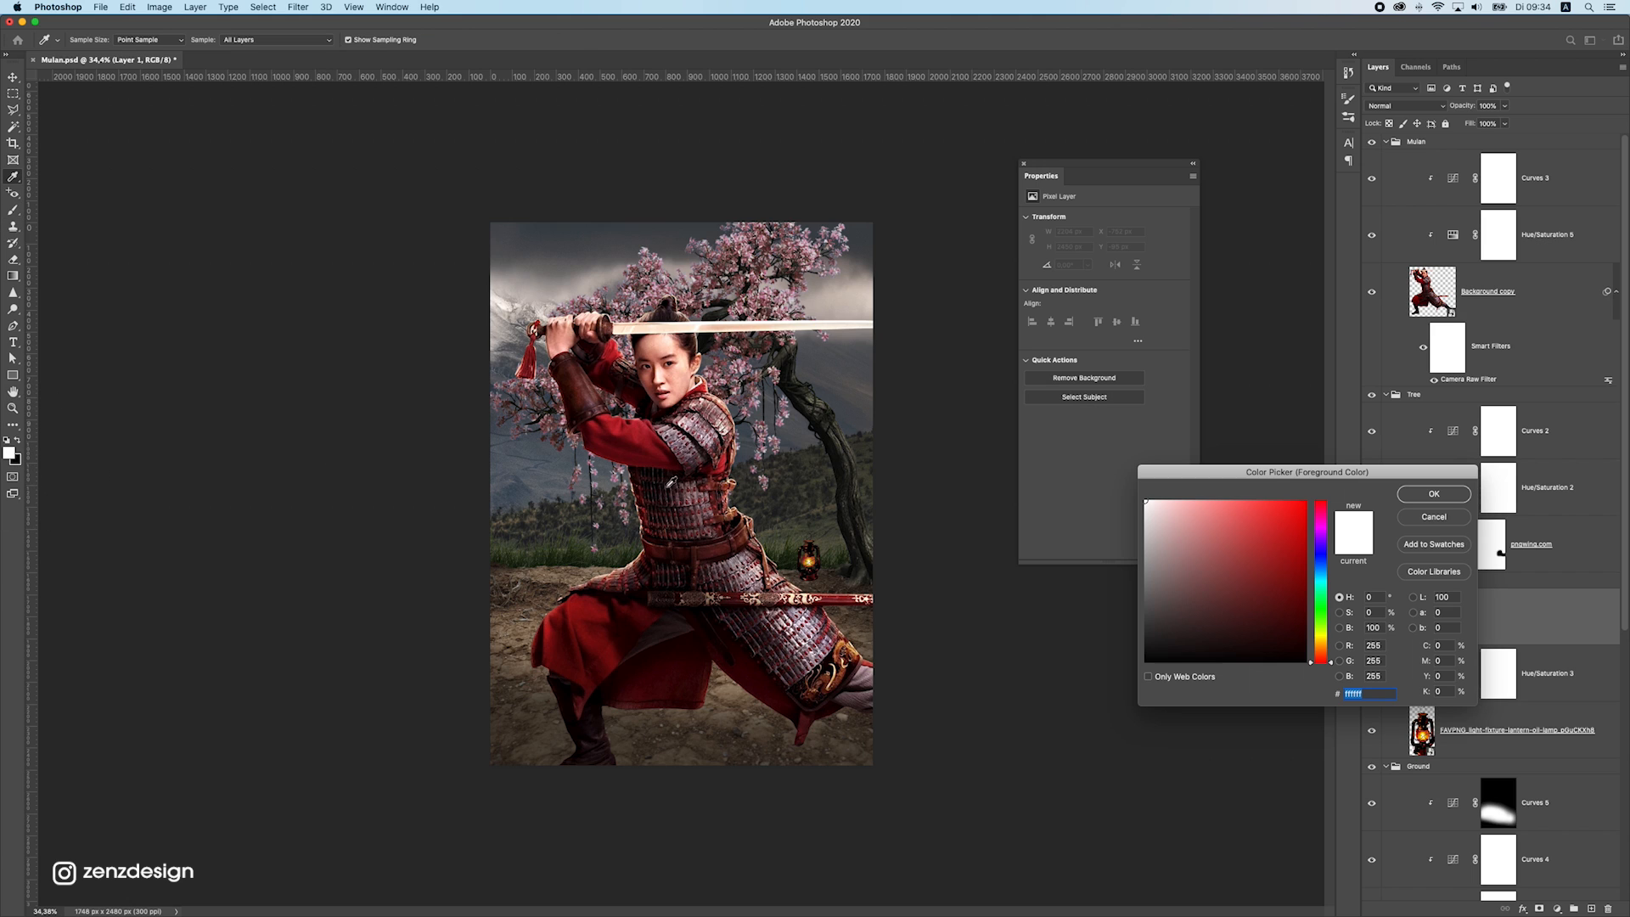
pyautogui.click(814, 557)
pyautogui.click(809, 560)
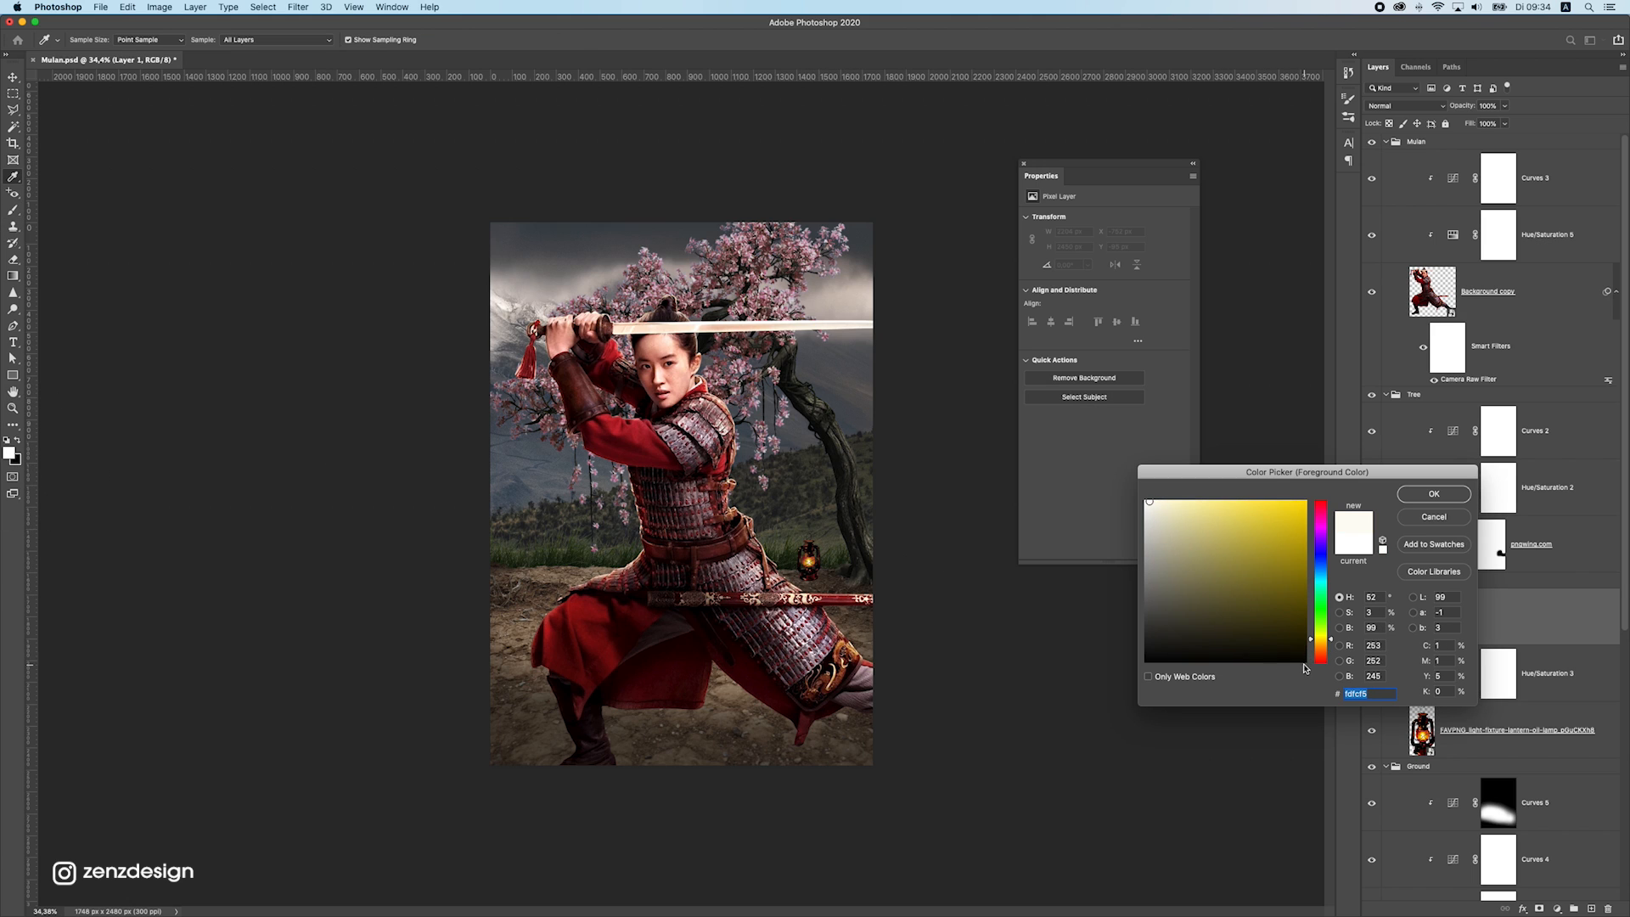
pyautogui.moveTo(1321, 639); pyautogui.dragTo(1322, 648)
pyautogui.moveTo(1227, 506)
pyautogui.mouseDown()
pyautogui.moveTo(1218, 480)
pyautogui.moveTo(1195, 486)
pyautogui.mouseUp()
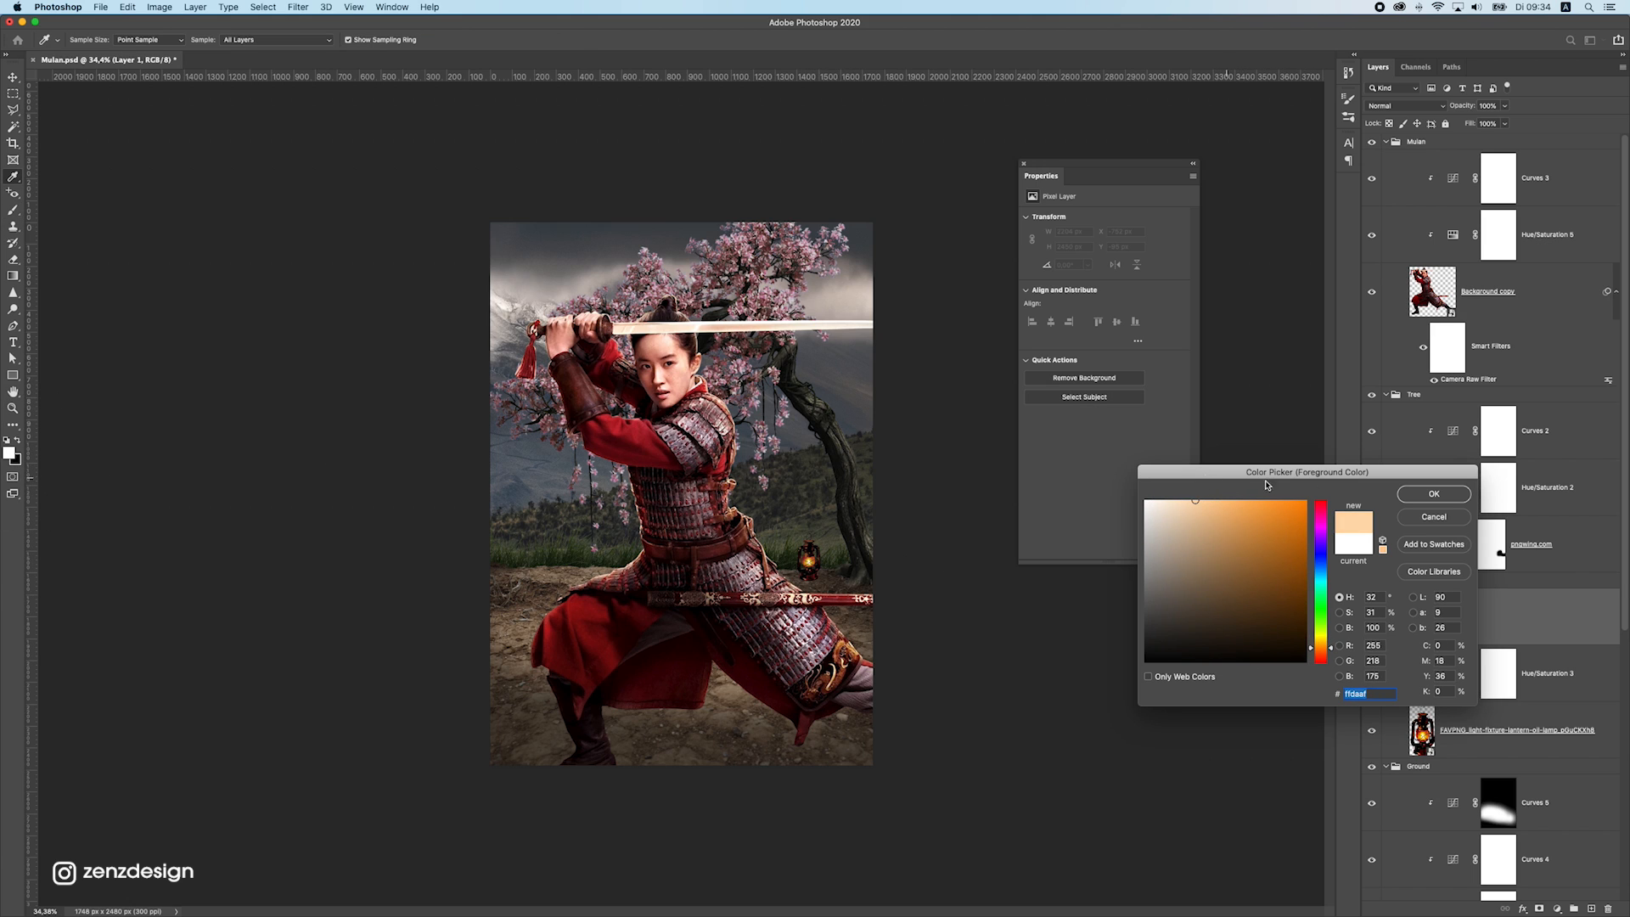
pyautogui.click(1434, 494)
# Paint one soft glow spot about 402 px wide over the lantern and shift it slightly left to X 1252 px
pyautogui.press('b')
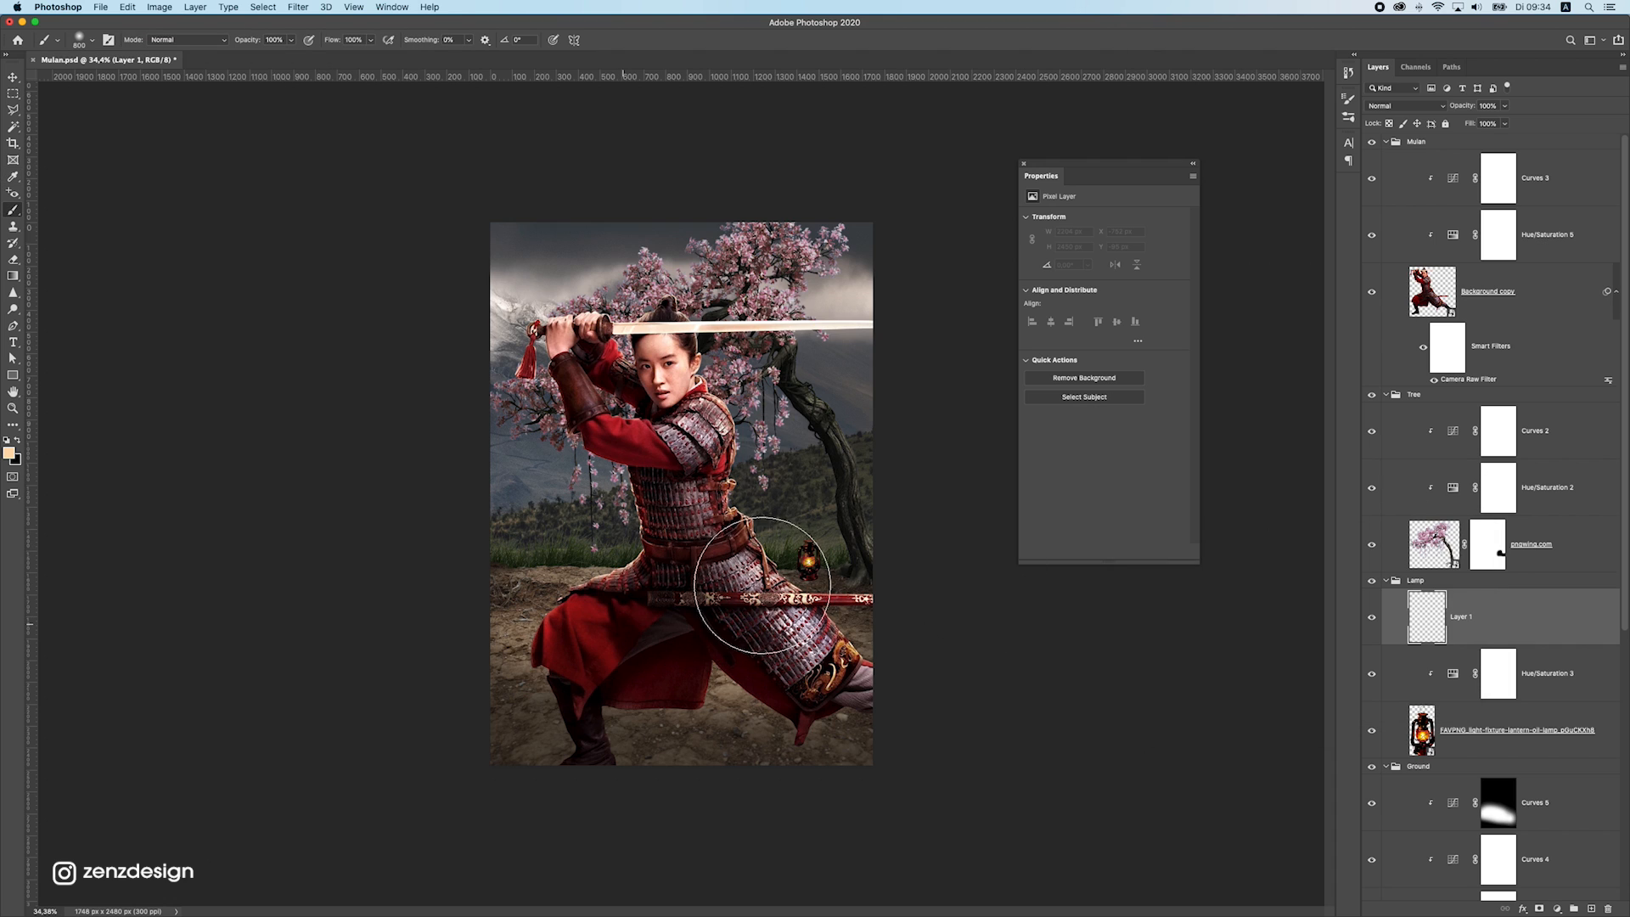
pyautogui.click(812, 557)
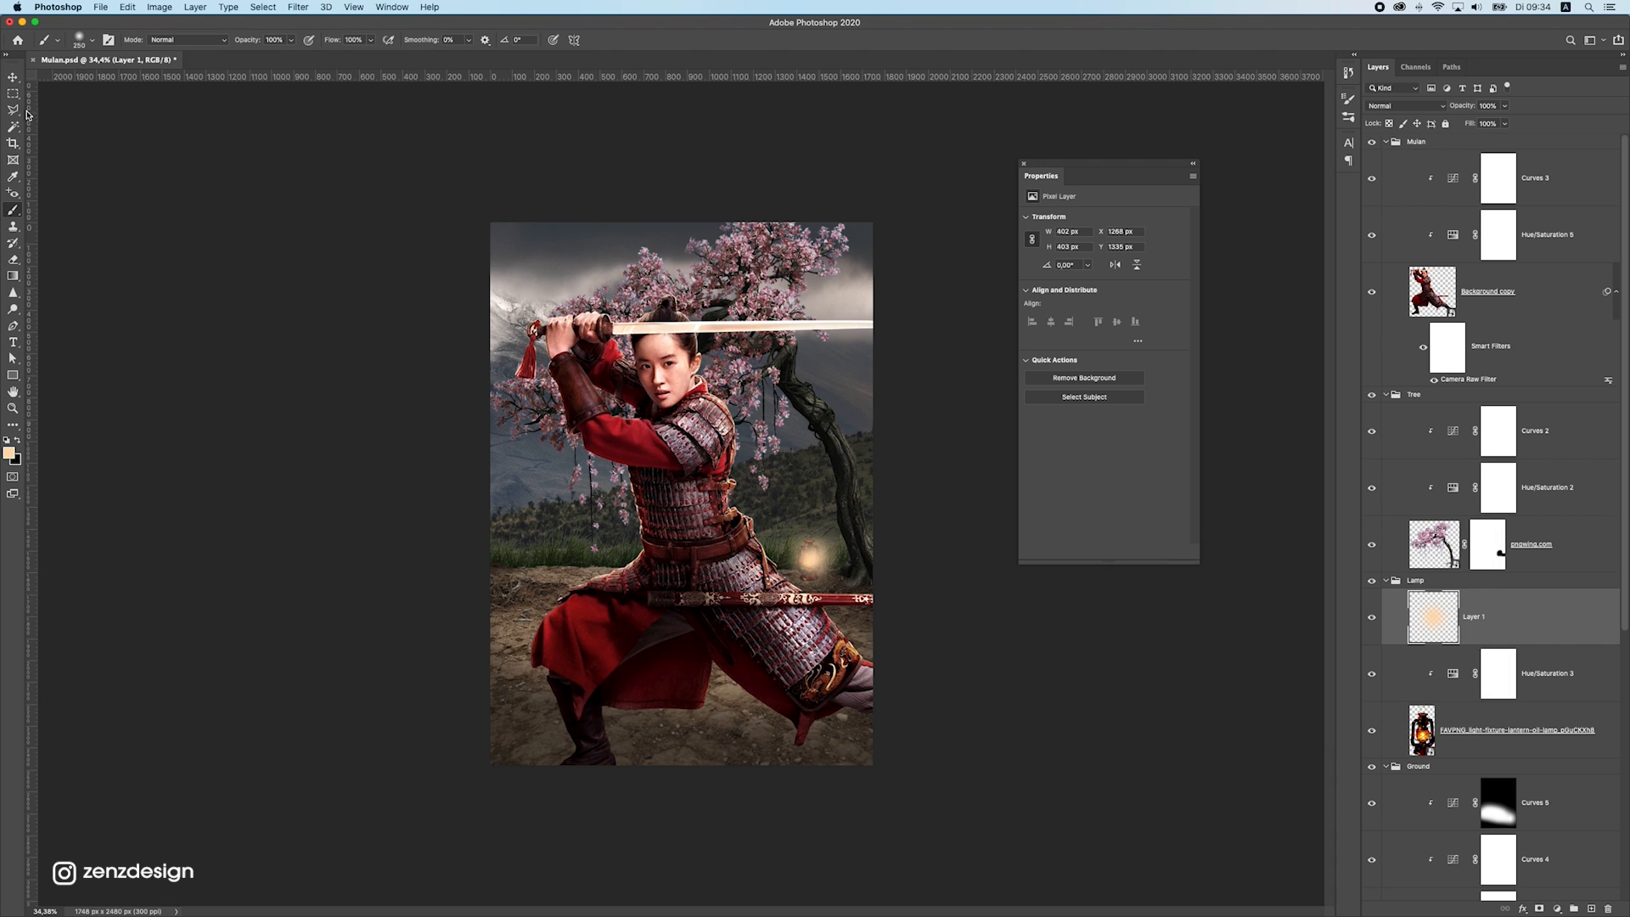
pyautogui.click(13, 77)
pyautogui.moveTo(925, 516); pyautogui.dragTo(920, 518)
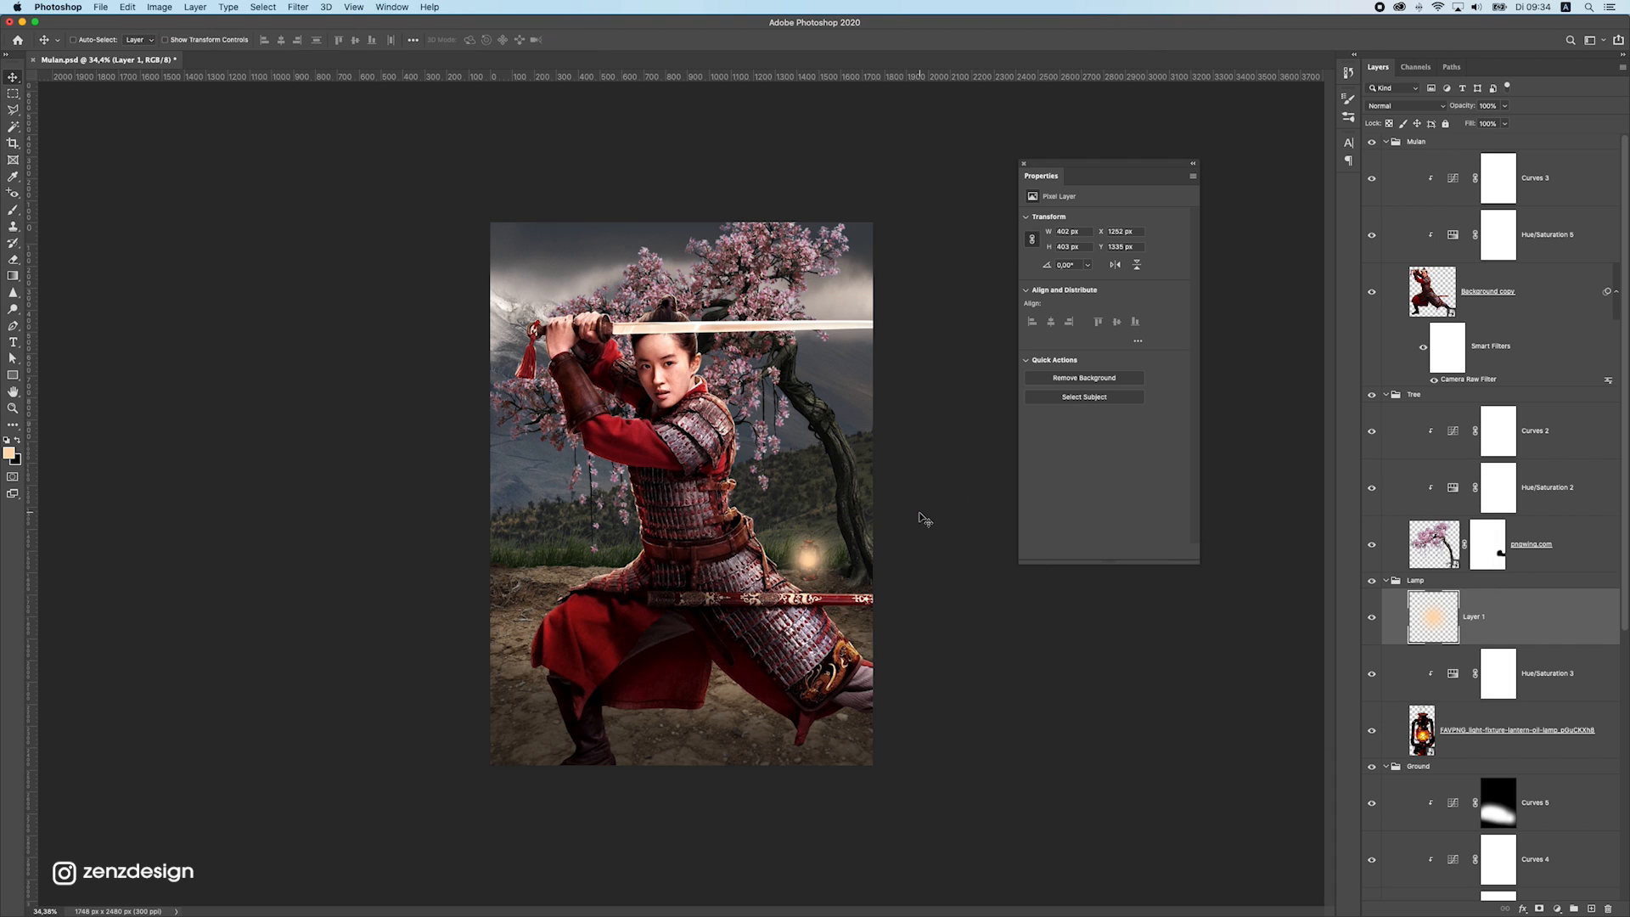
# Set the lantern glow layer to Screen blending and scale the glow down to about 144 px wide over the flame
pyautogui.click(1441, 106)
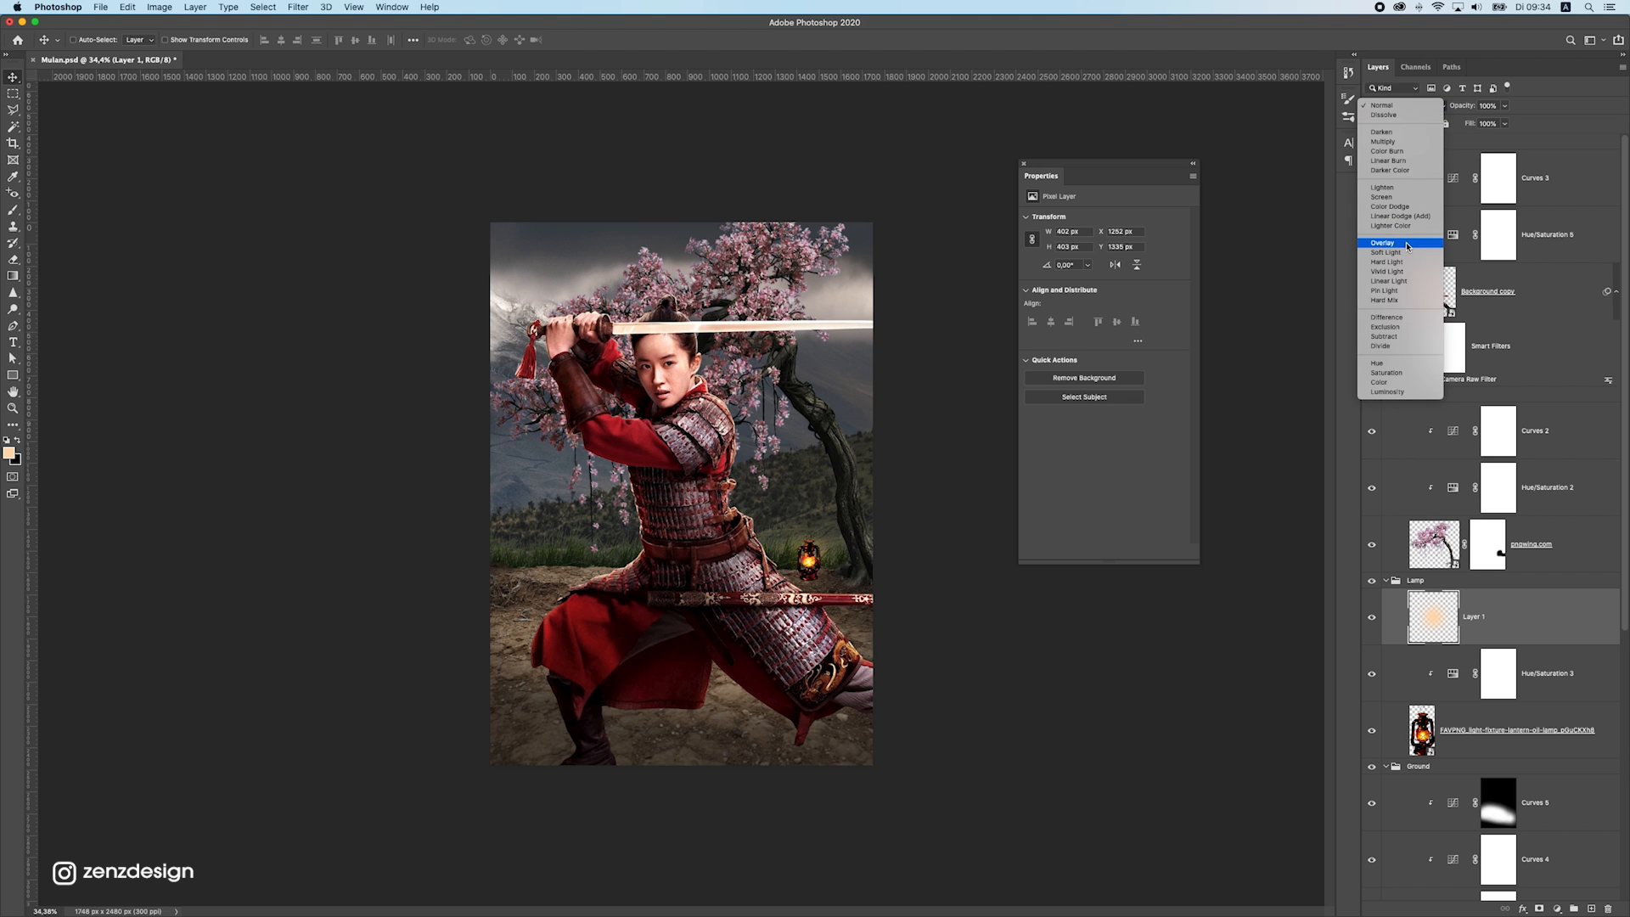
pyautogui.click(1402, 196)
pyautogui.hotkey('ctrl', 't')
pyautogui.moveTo(866, 501); pyautogui.dragTo(818, 524)
pyautogui.press('Return')
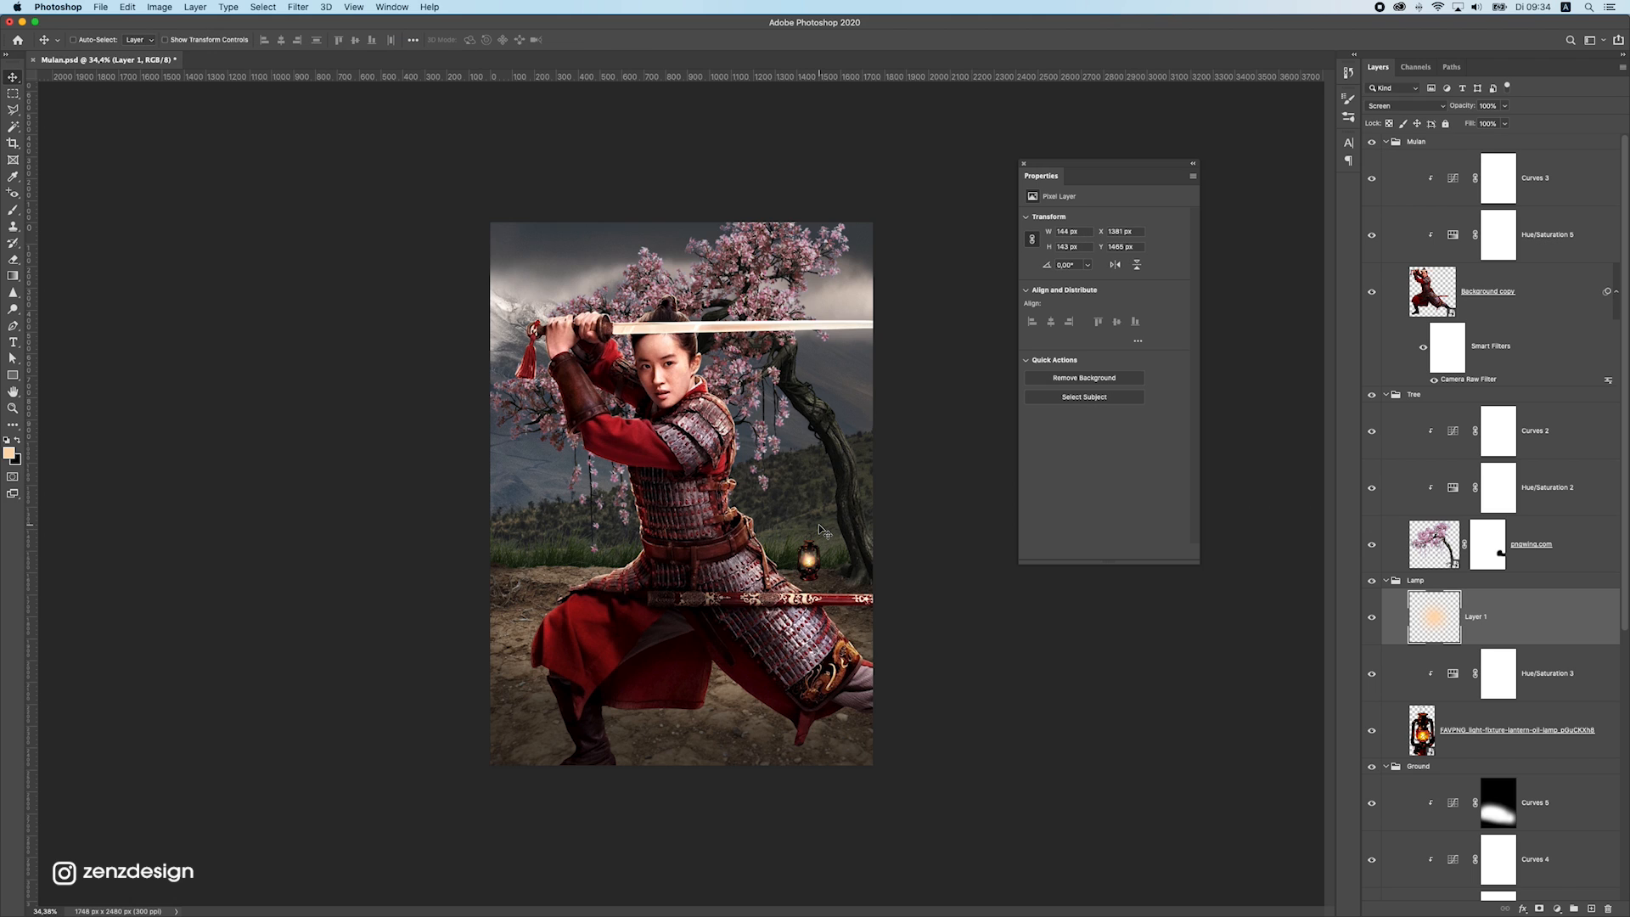
# Duplicate the glow, enlarge the copy to about 374 px wide around the lantern, and set its blending to Overlay
pyautogui.hotkey('ctrl', 'j')
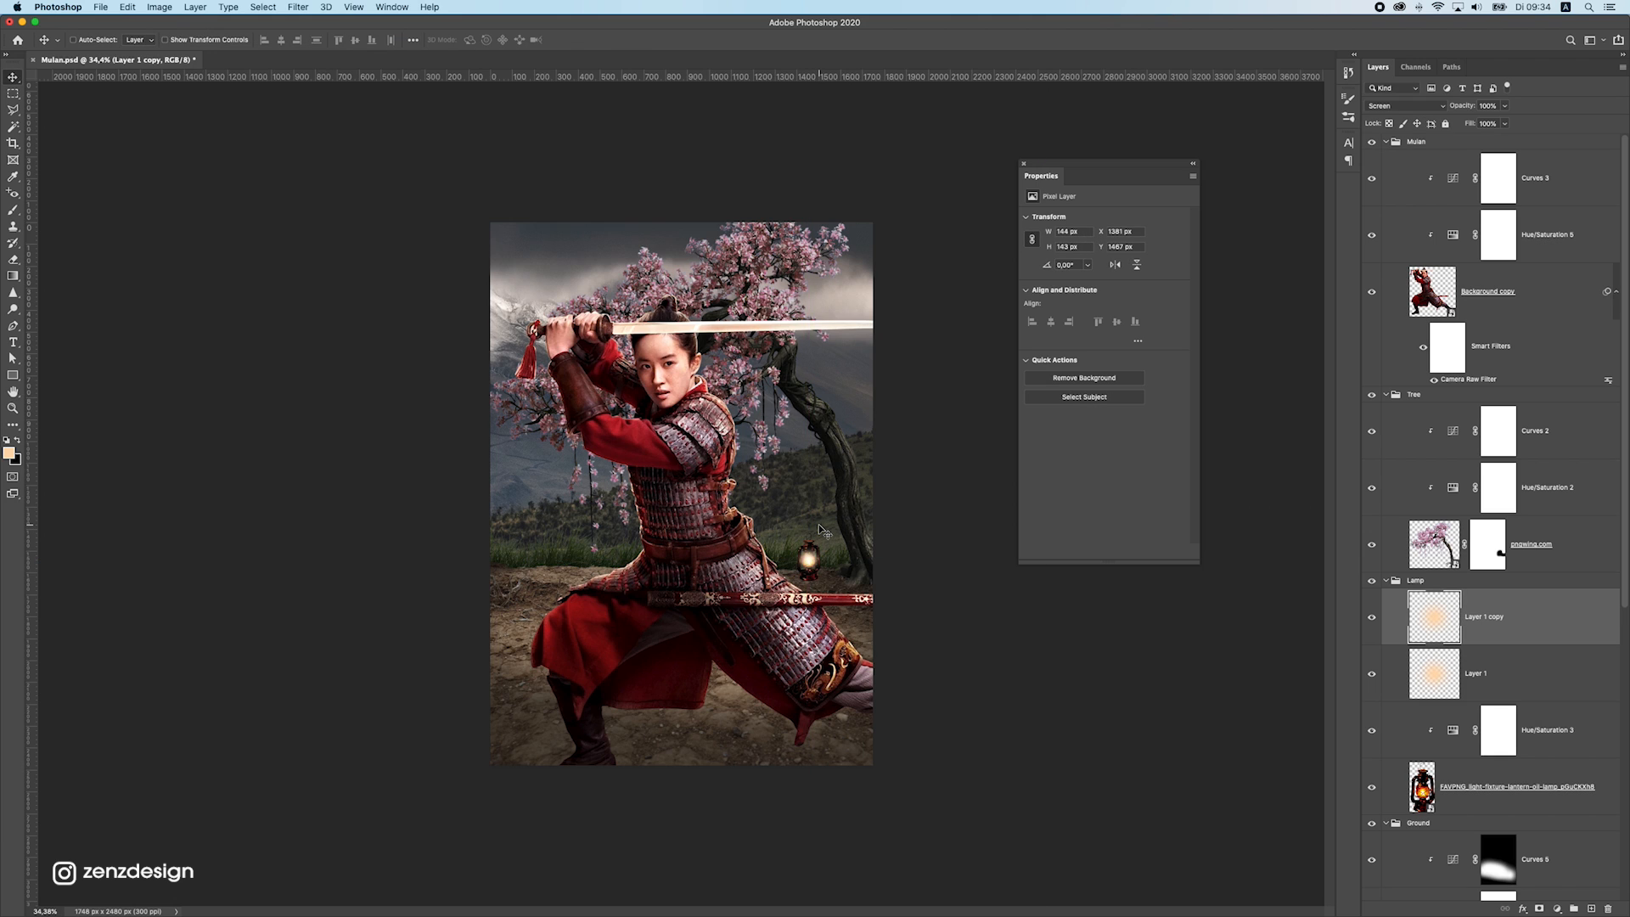
pyautogui.hotkey('ctrl', 't')
pyautogui.moveTo(828, 538); pyautogui.dragTo(859, 527)
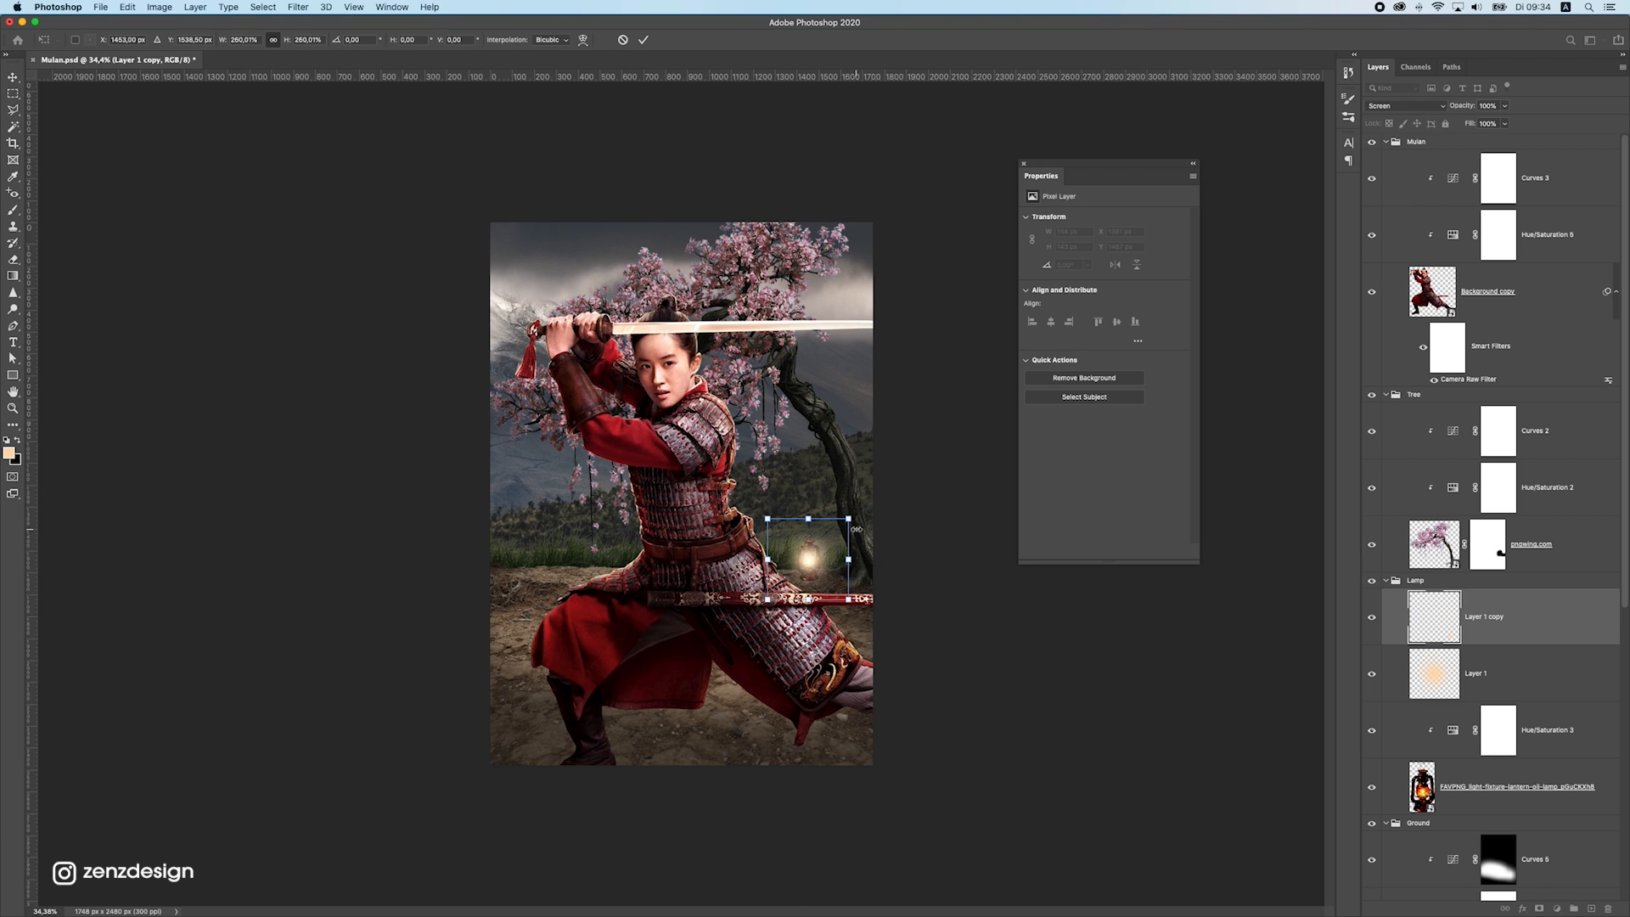
pyautogui.press('Return')
pyautogui.click(1429, 106)
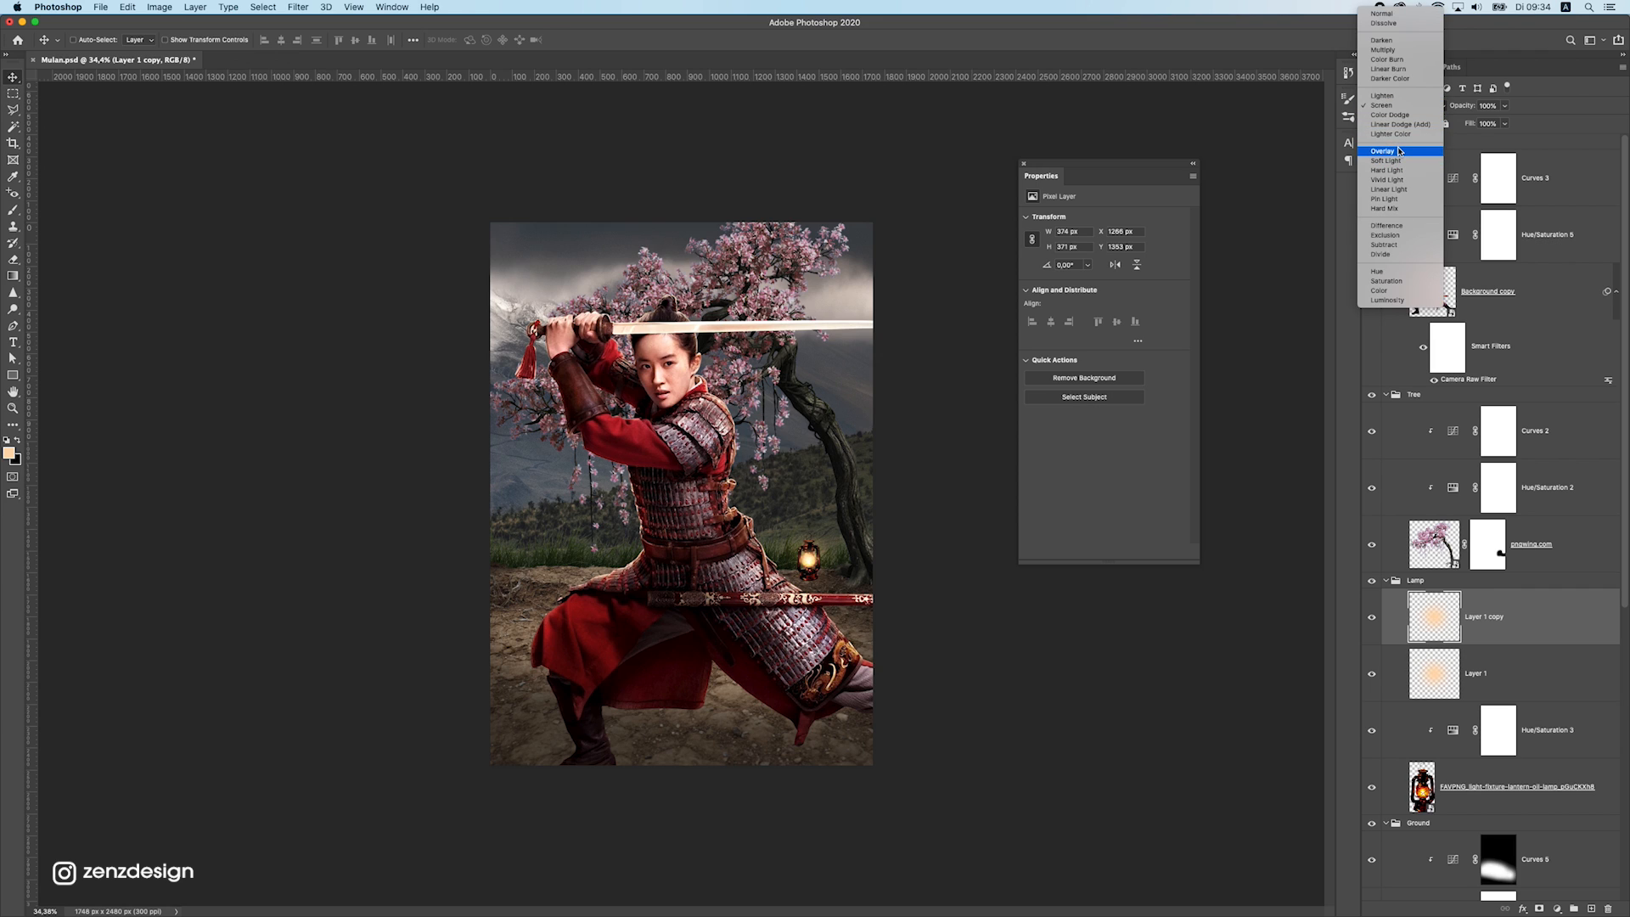
pyautogui.click(1394, 151)
pyautogui.moveTo(844, 531); pyautogui.dragTo(848, 533)
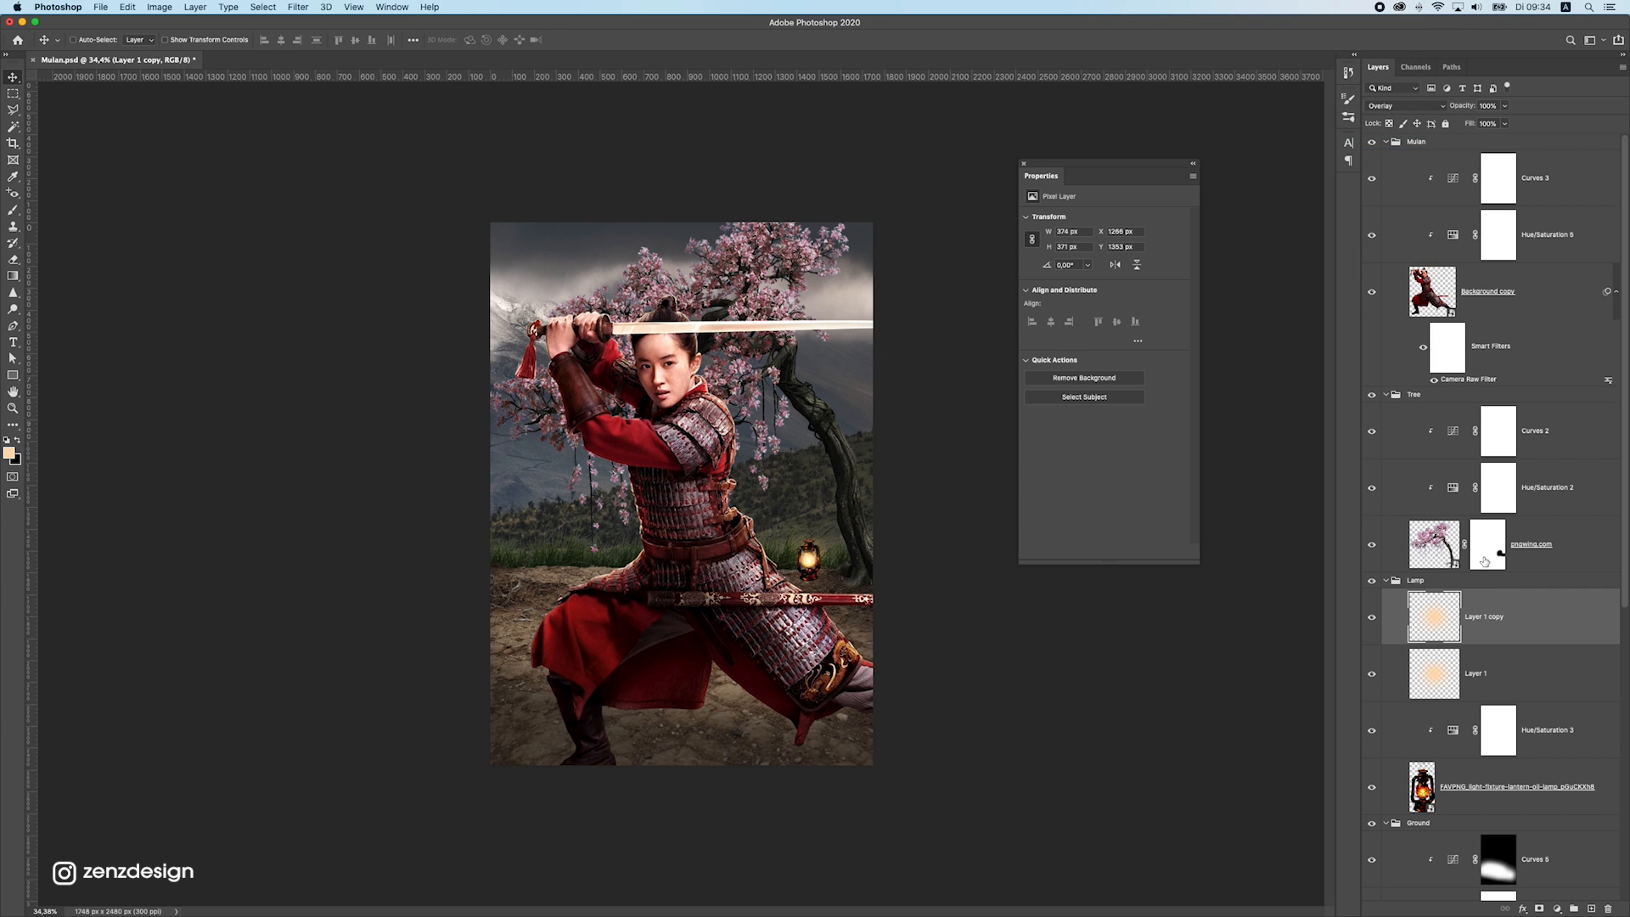
pyautogui.keyDown('super'); pyautogui.click(852, 528); pyautogui.keyUp('super')
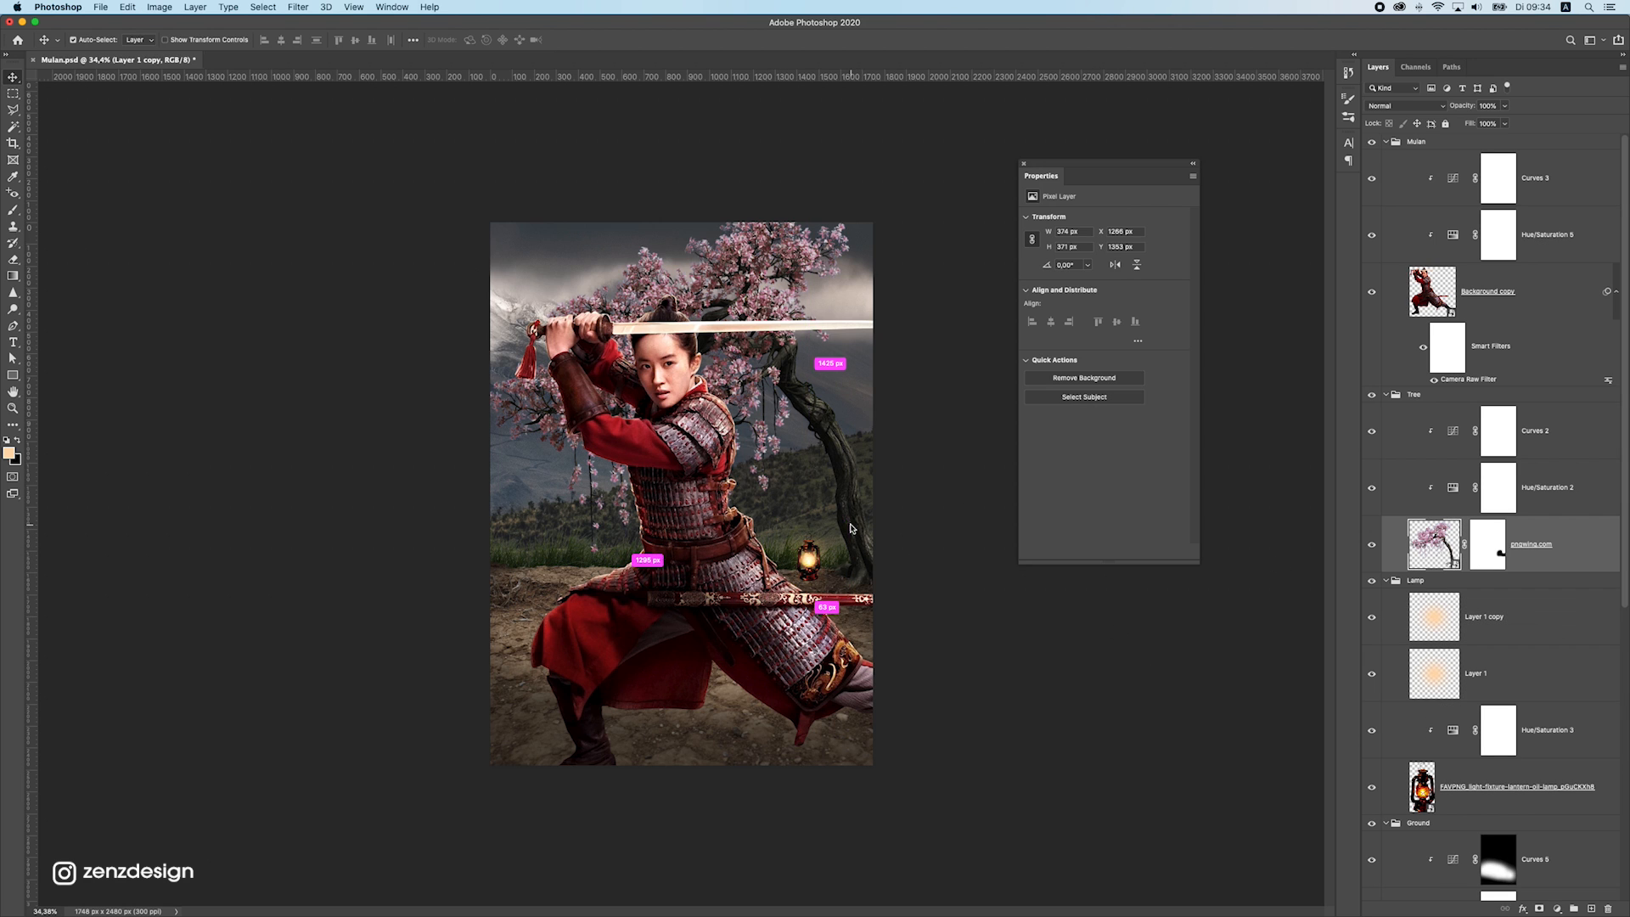
pyautogui.moveTo(852, 528); pyautogui.dragTo(836, 526)
pyautogui.press('super+z')
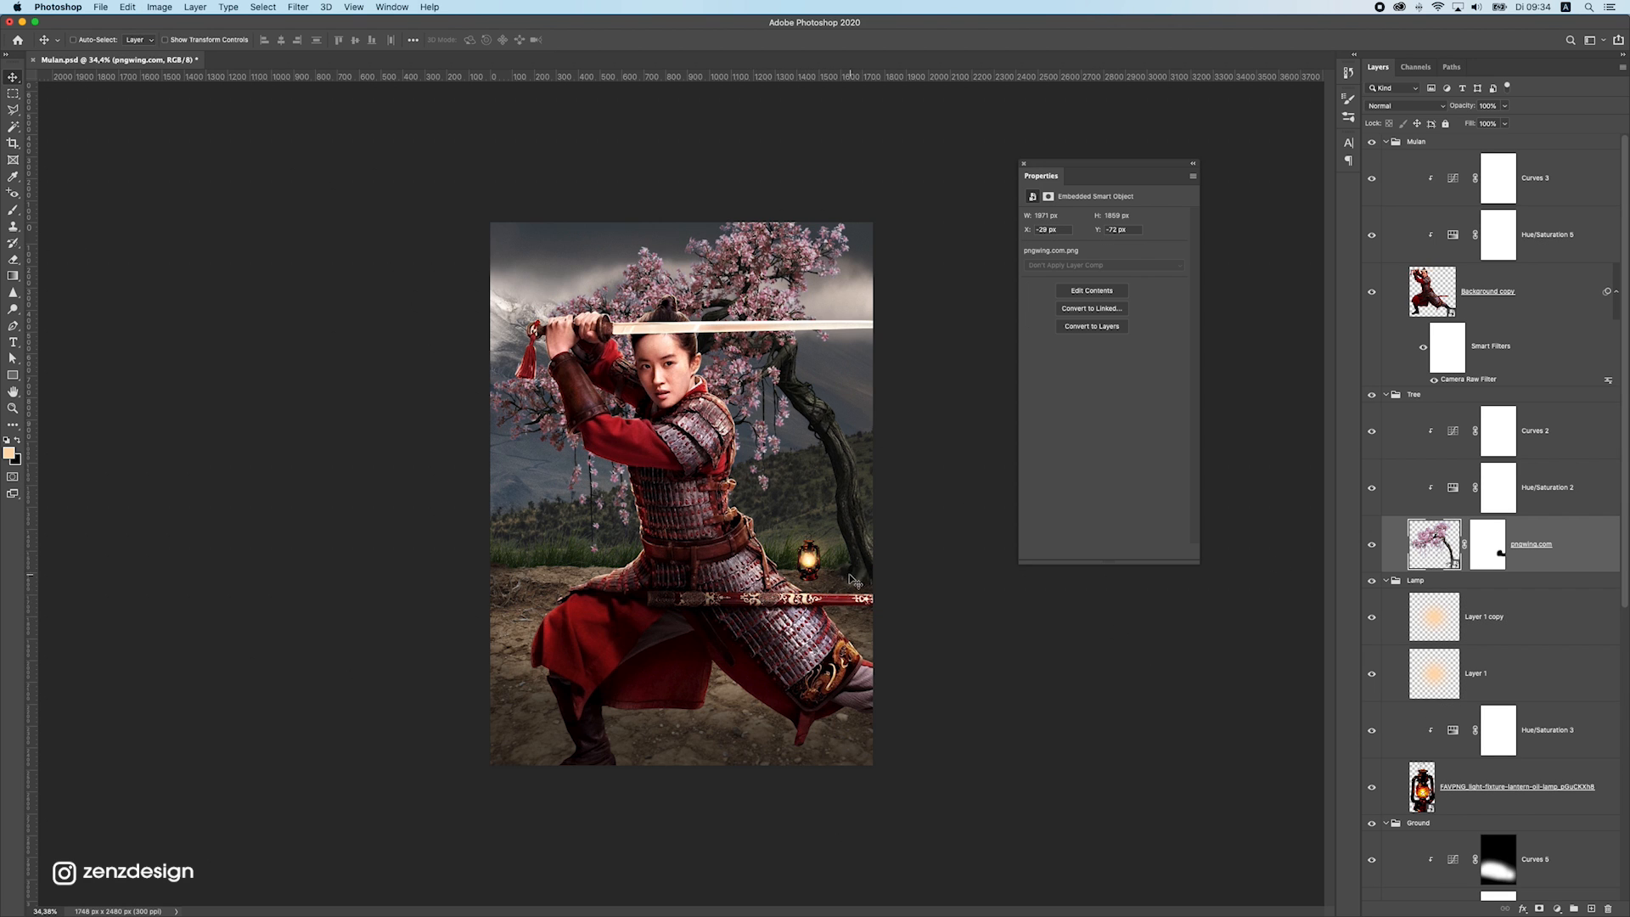
# Create an empty layer and place it directly beneath the lantern image in the Lamp group
pyautogui.scroll(4, 852, 579)
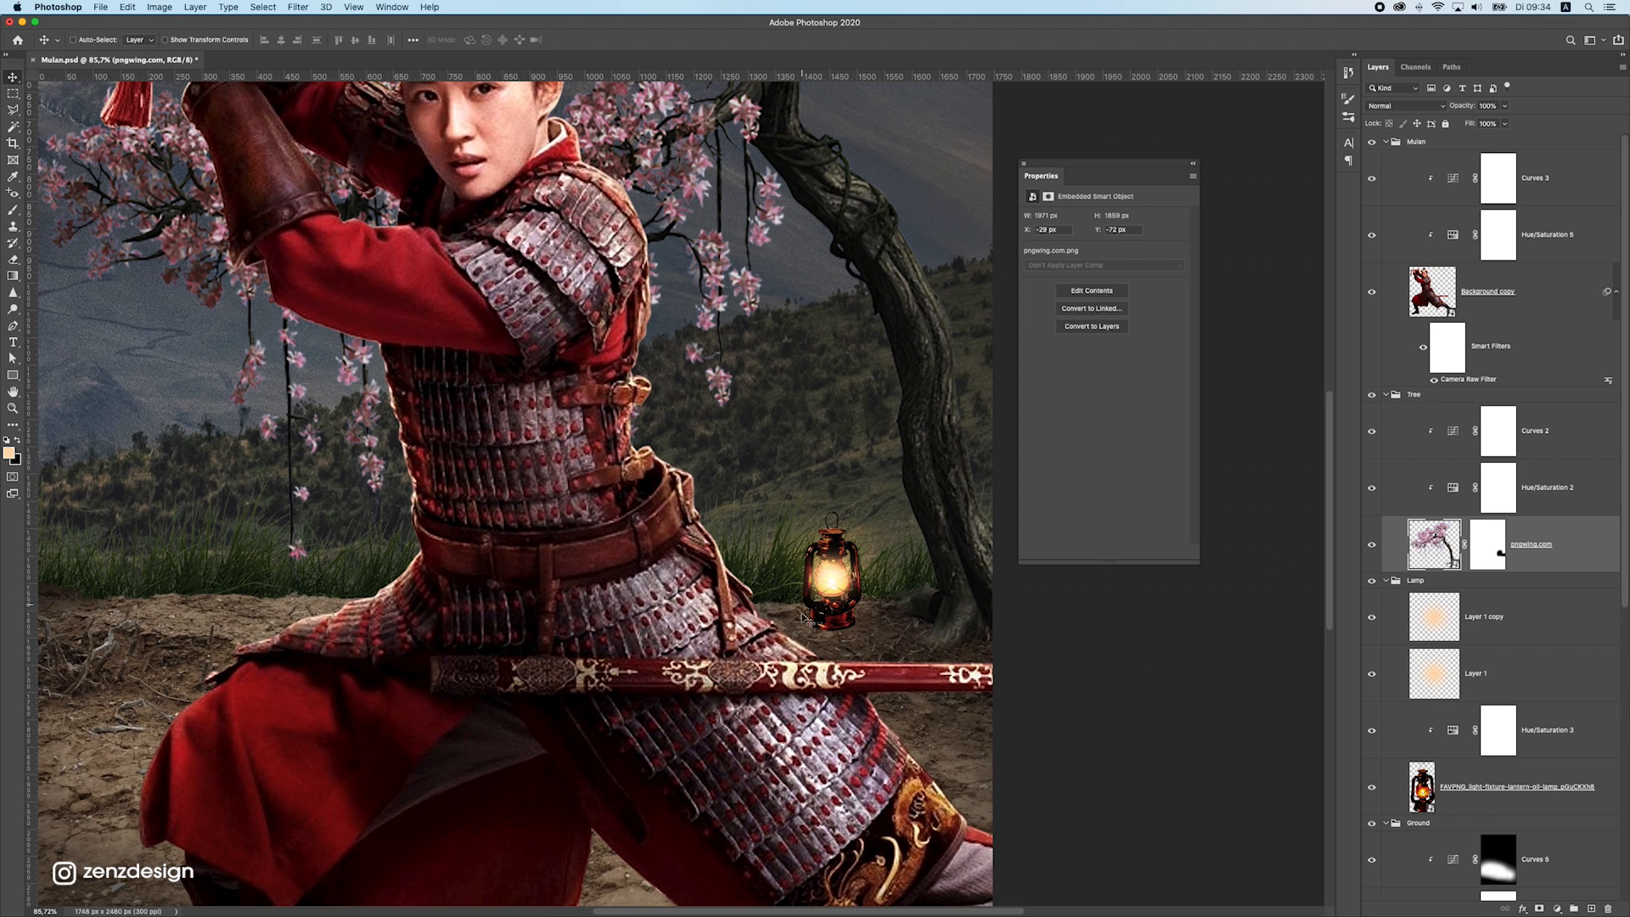
pyautogui.click(1519, 790)
pyautogui.scroll(-1, 1522, 792)
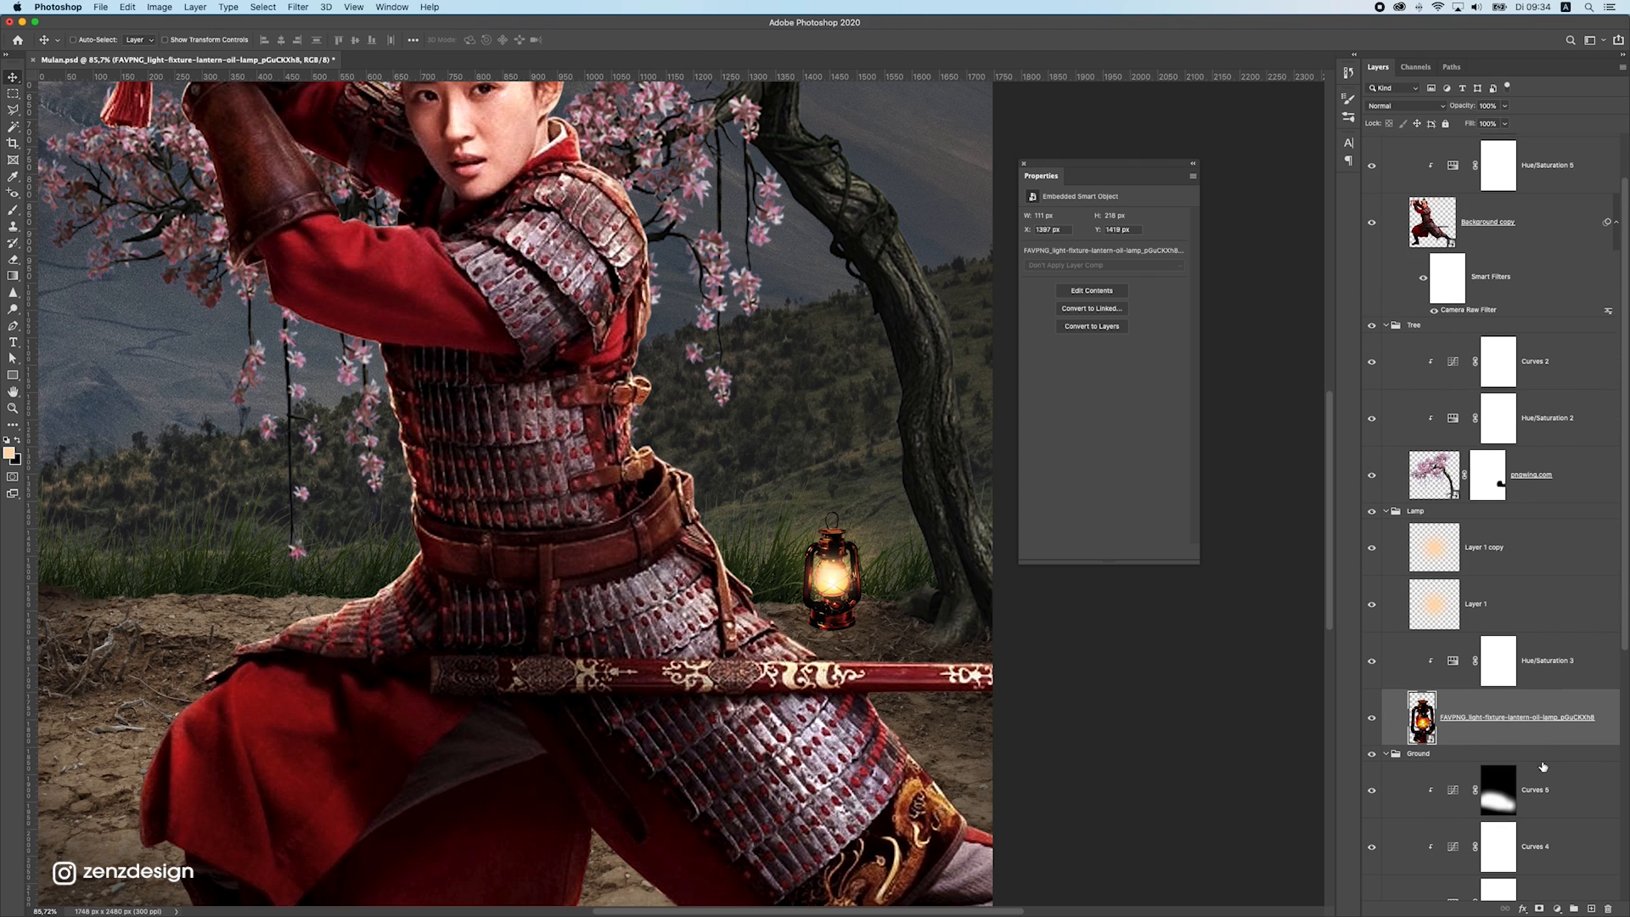
pyautogui.click(1519, 626)
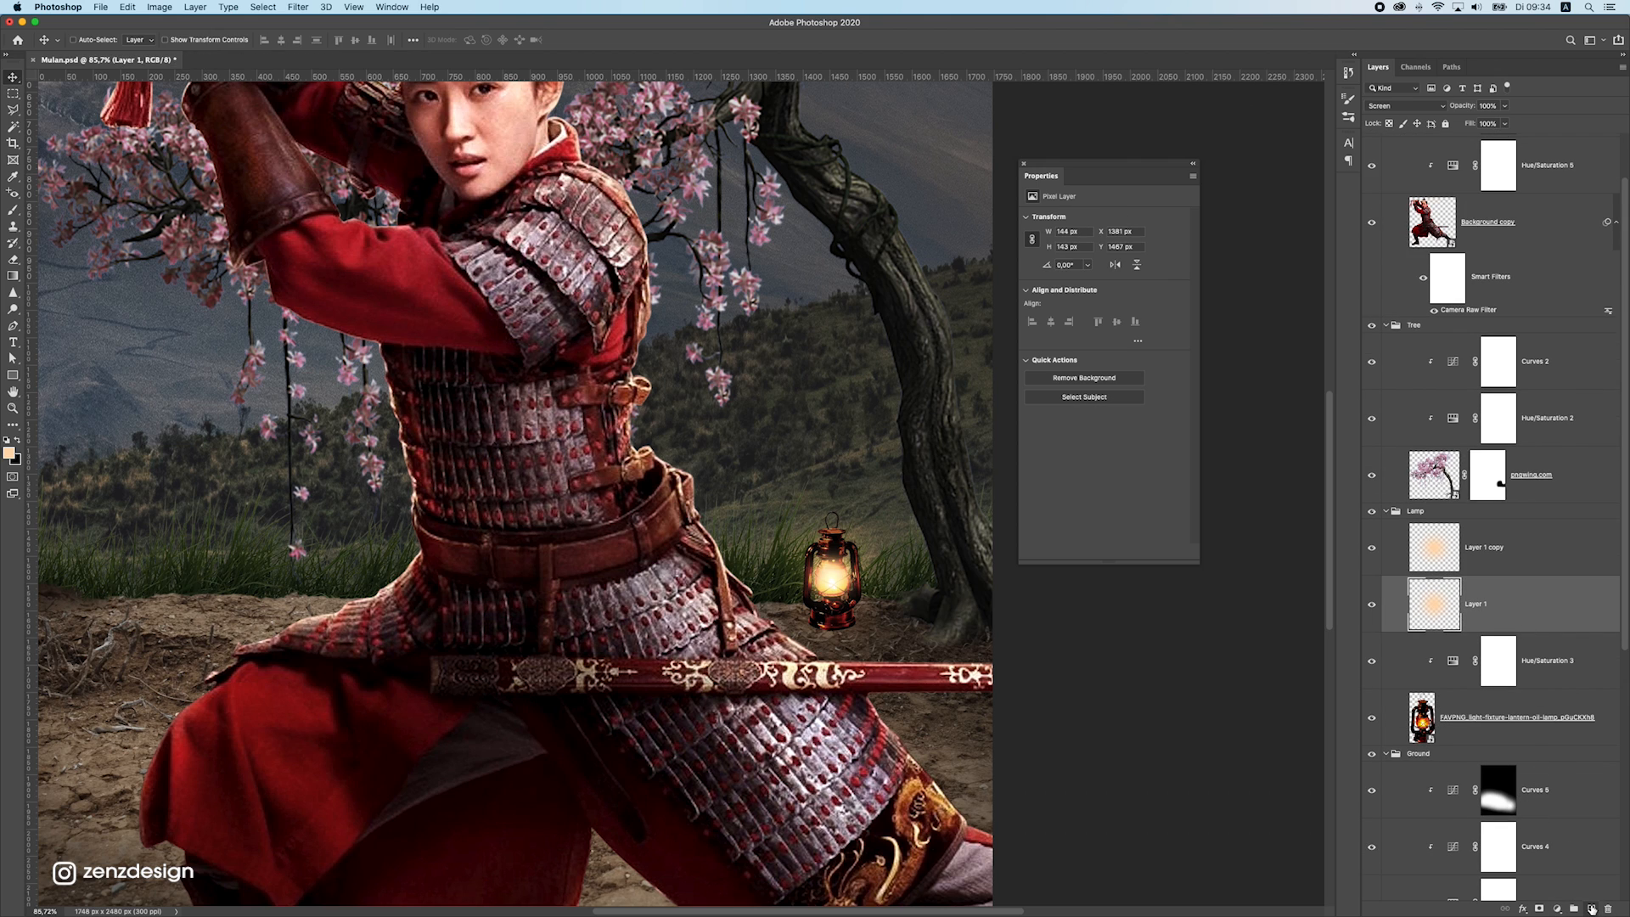
pyautogui.click(1593, 909)
pyautogui.moveTo(1503, 607); pyautogui.dragTo(1473, 797)
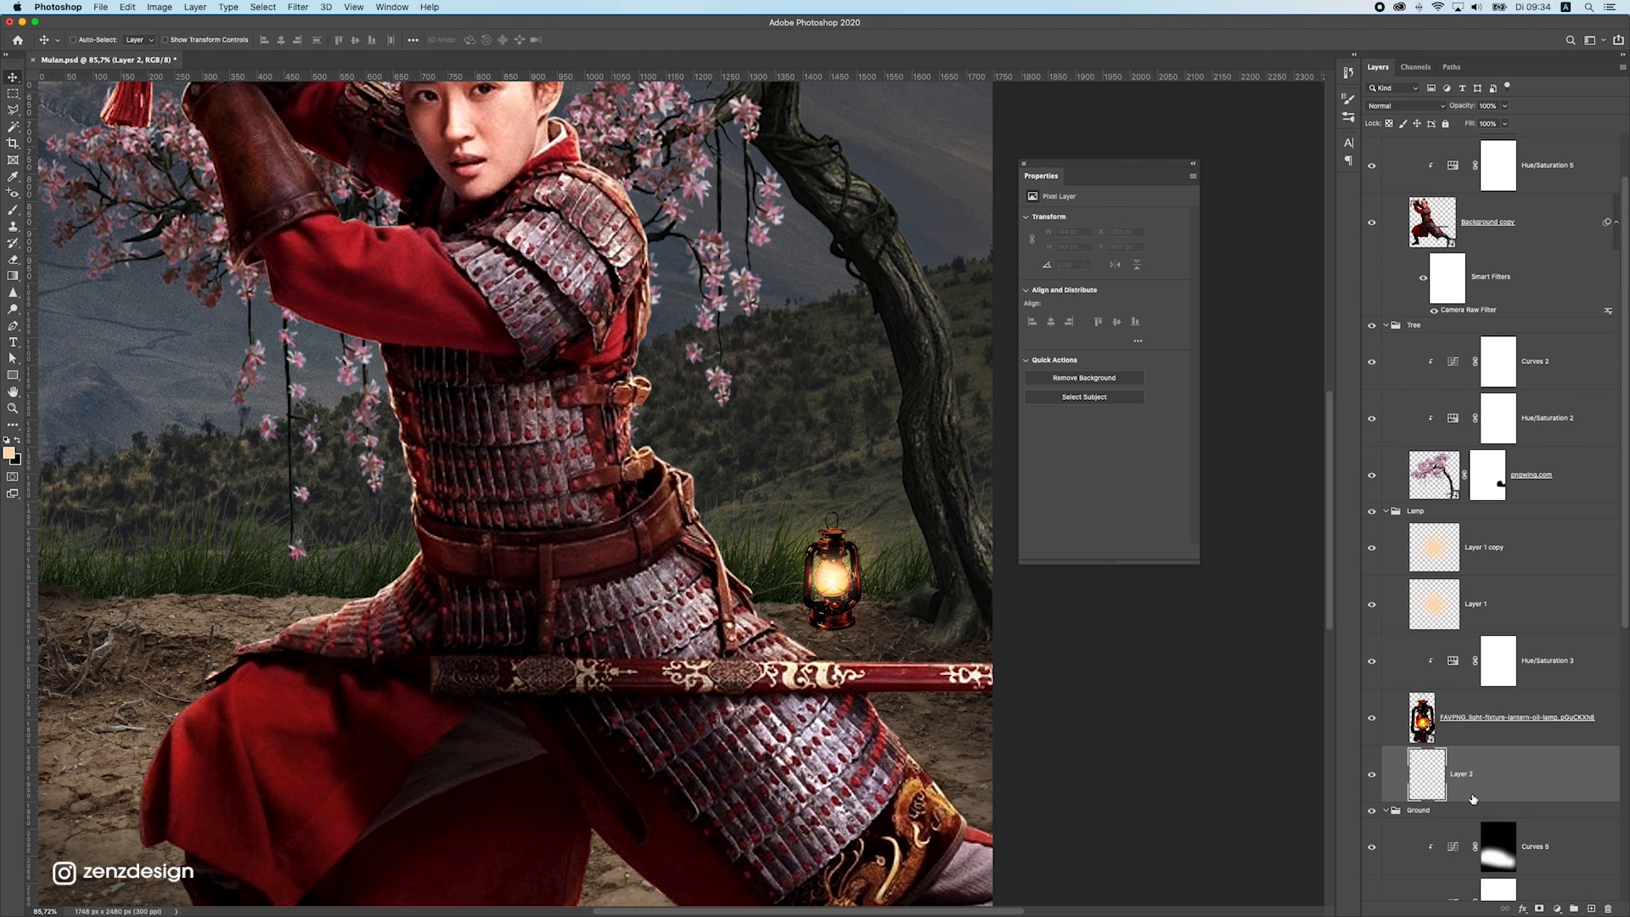
# Set up a soft black brush with 22% opacity and 29% flow
pyautogui.press('b')
pyautogui.press('d')
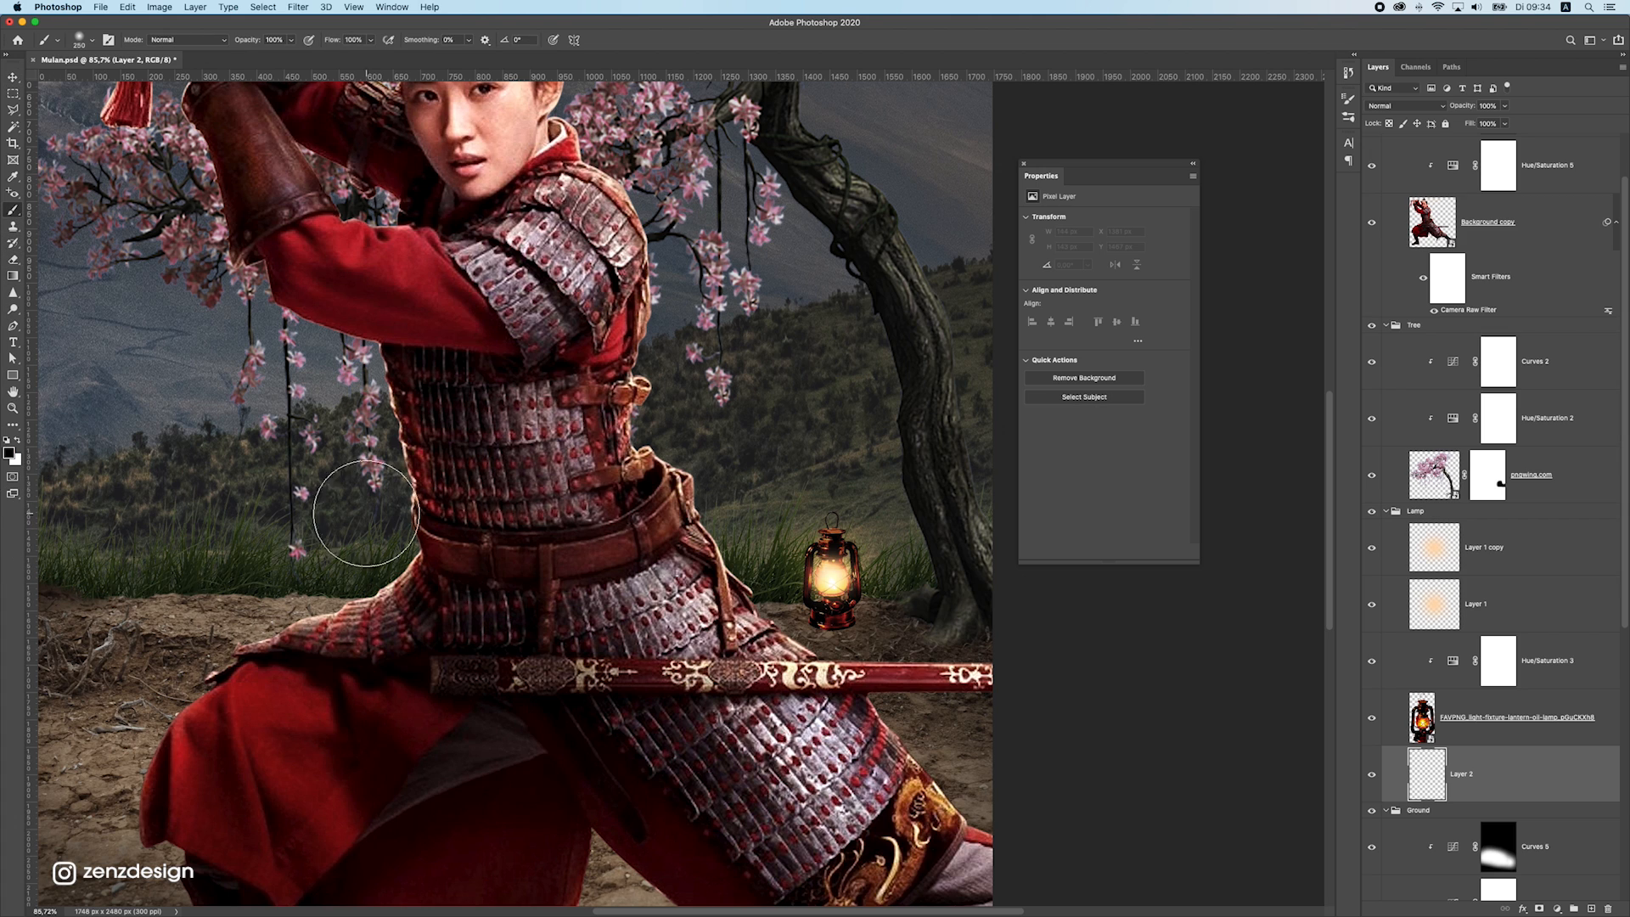
pyautogui.click(80, 39)
pyautogui.click(288, 40)
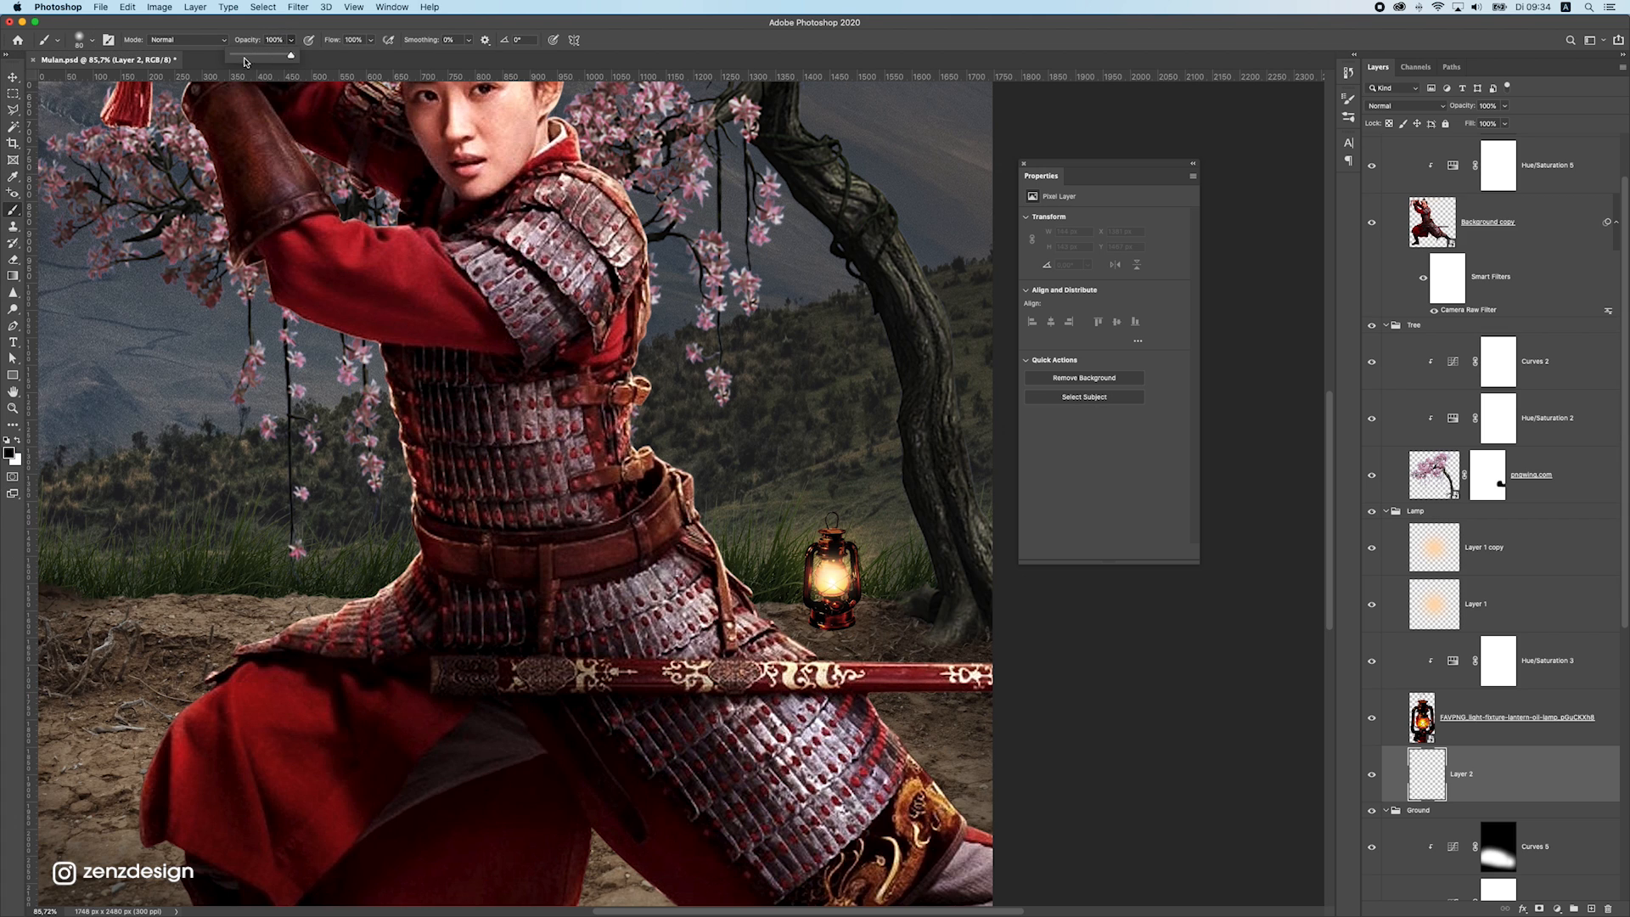
pyautogui.click(244, 56)
pyautogui.click(370, 40)
pyautogui.click(331, 56)
# Paint a soft black shadow about 281 px wide on the ground beneath and beside the lantern
pyautogui.press('[')
pyautogui.press('[')
pyautogui.press('[')
pyautogui.moveTo(825, 623); pyautogui.dragTo(934, 654)
pyautogui.press('super+0')
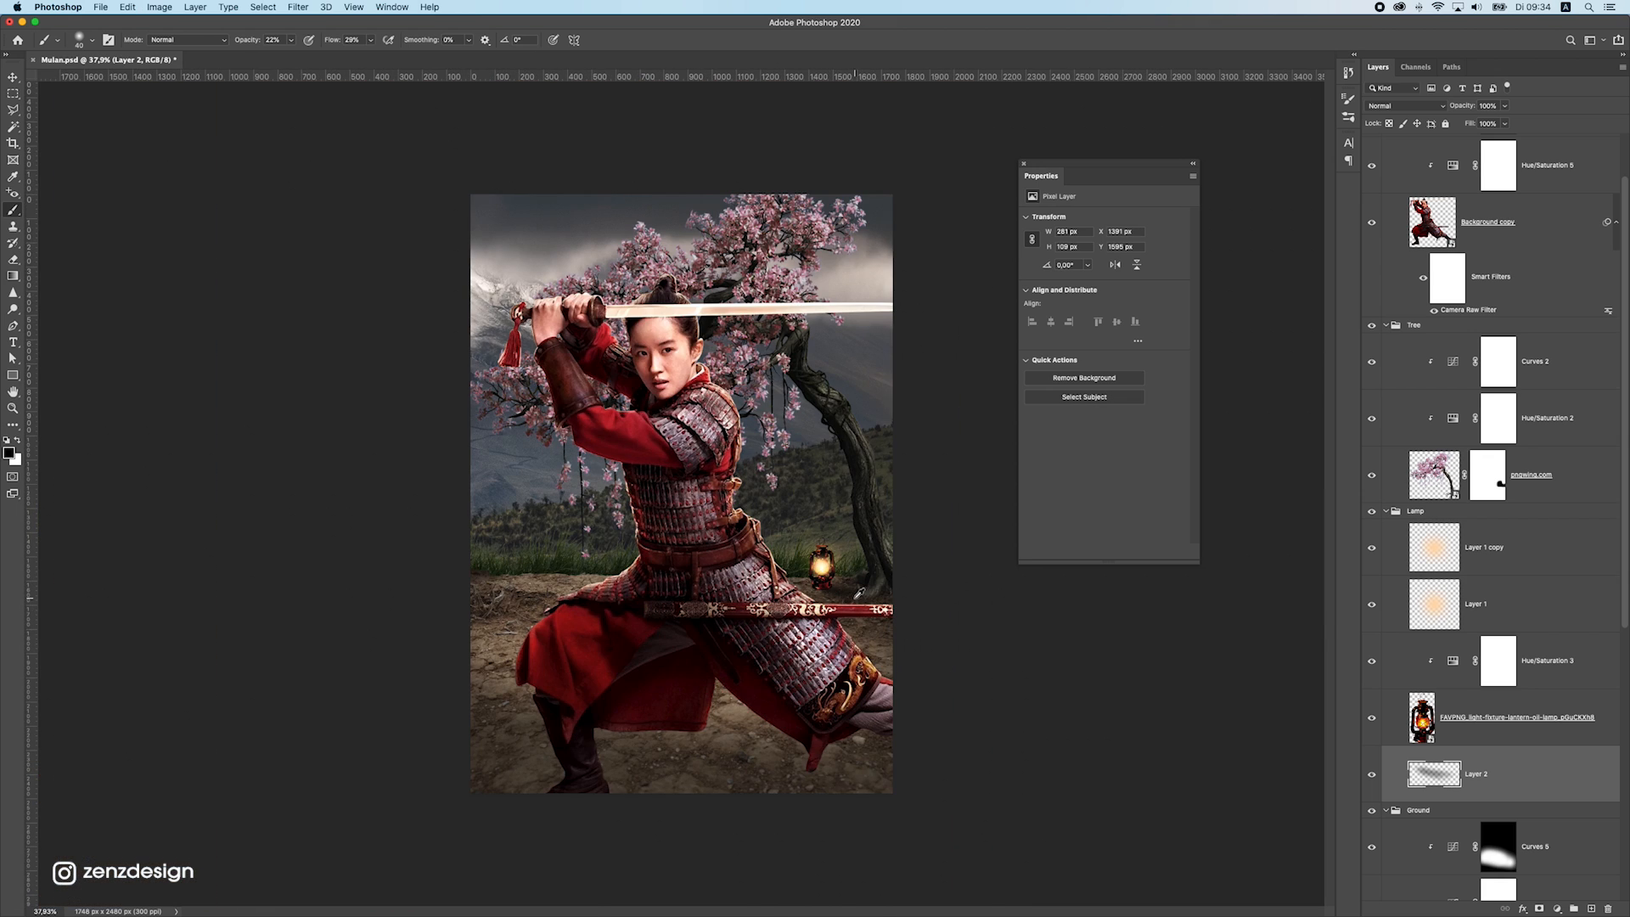
pyautogui.scroll(5, 855, 598)
pyautogui.moveTo(858, 608); pyautogui.dragTo(933, 627)
pyautogui.scroll(-5, 935, 624)
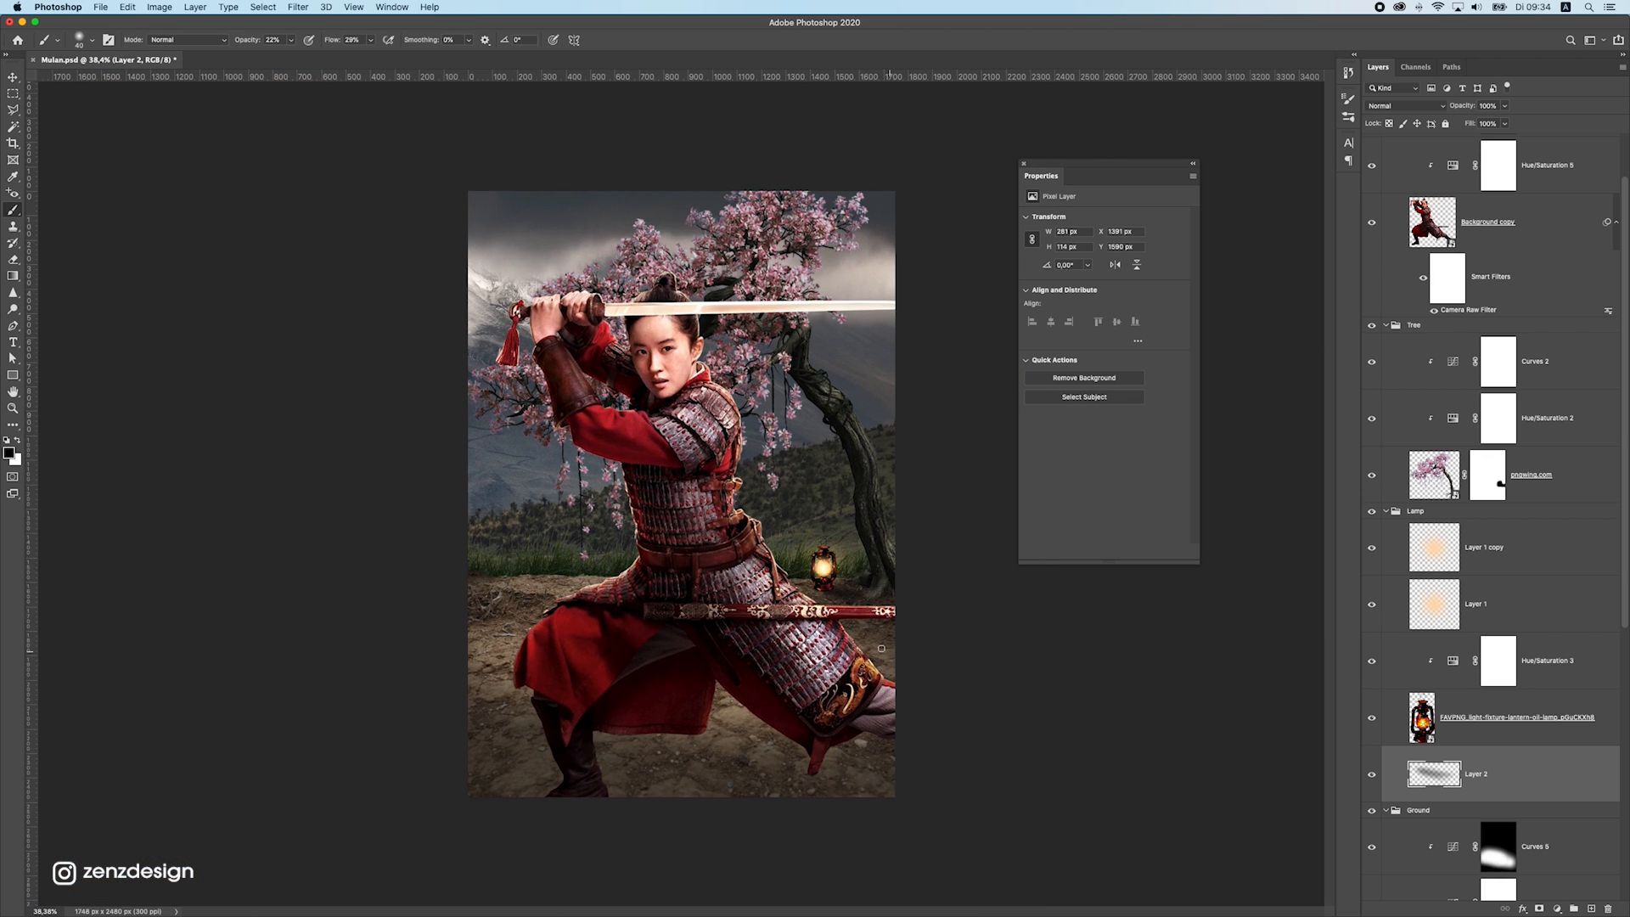
# Set the saturation to -52 in the lantern's Hue/Saturation adjustment
pyautogui.click(1532, 740)
pyautogui.click(1498, 660)
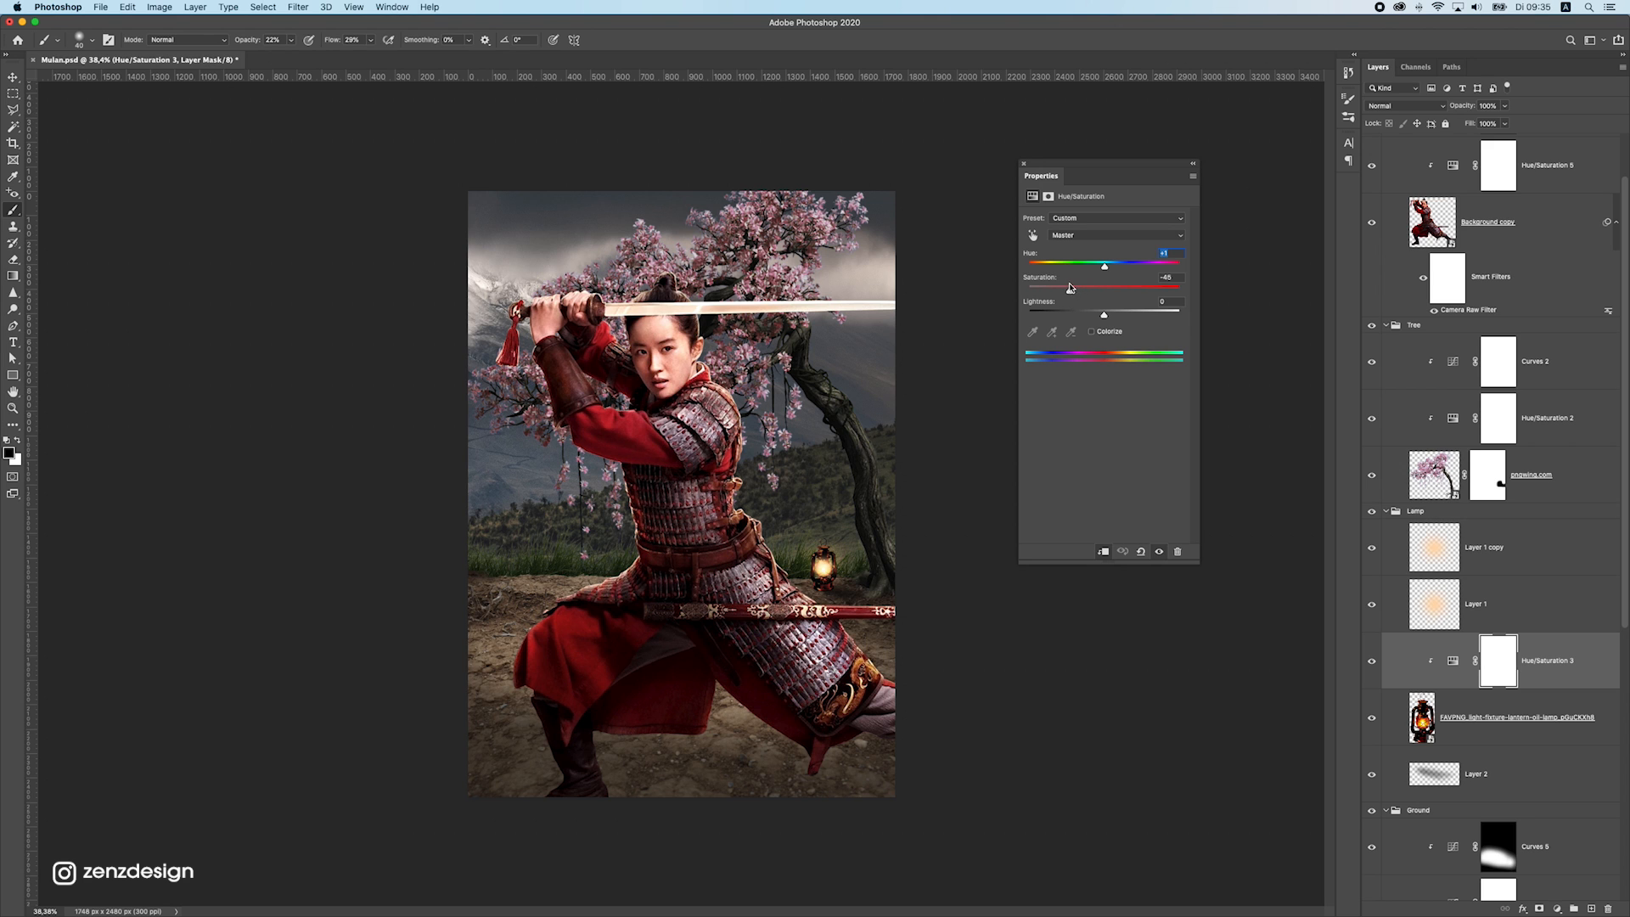
pyautogui.scroll(5, 854, 523)
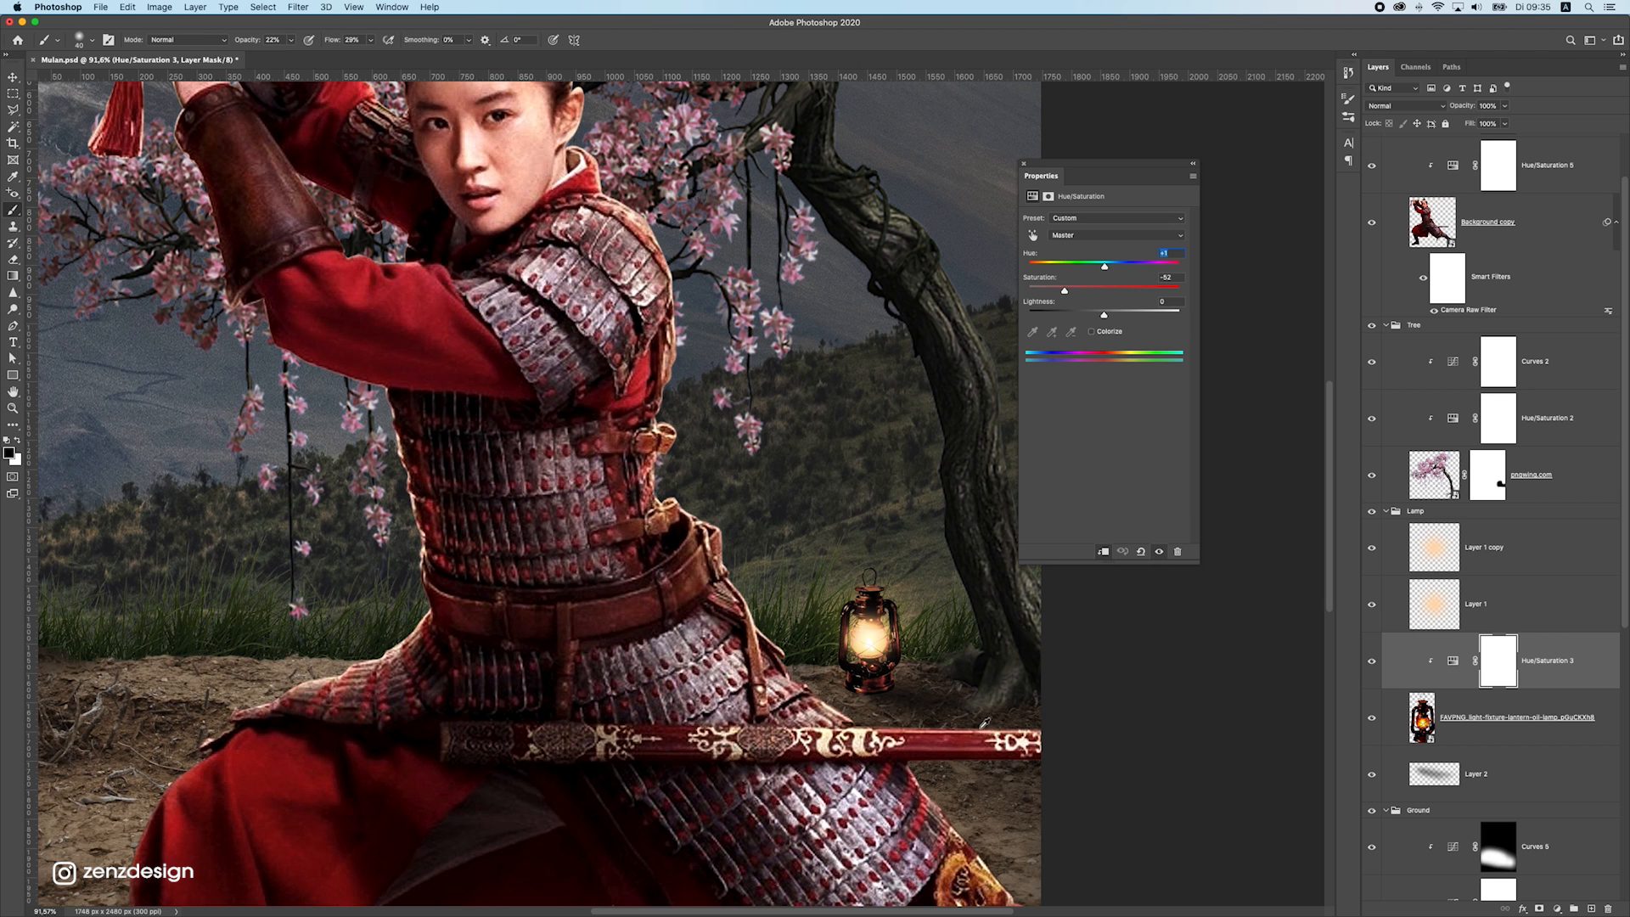
pyautogui.scroll(-10, 965, 704)
pyautogui.scroll(5, 892, 618)
pyautogui.scroll(2, 890, 553)
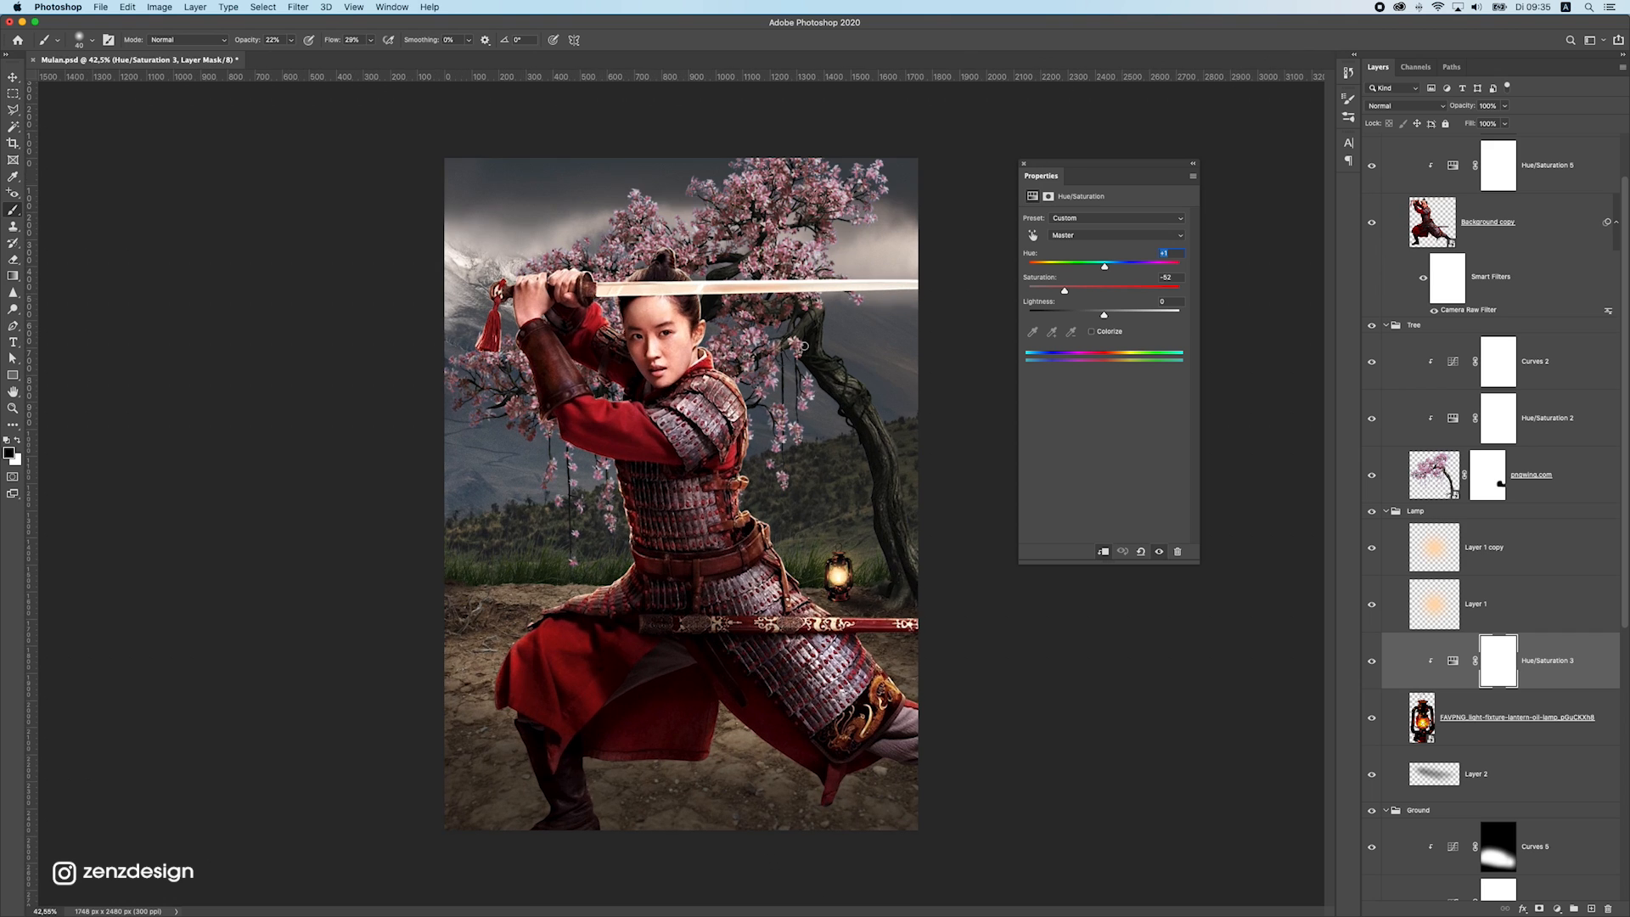
# Add a clipped Curves adjustment directly above the tree and darken it by lowering the white point's output to 174
pyautogui.click(13, 77)
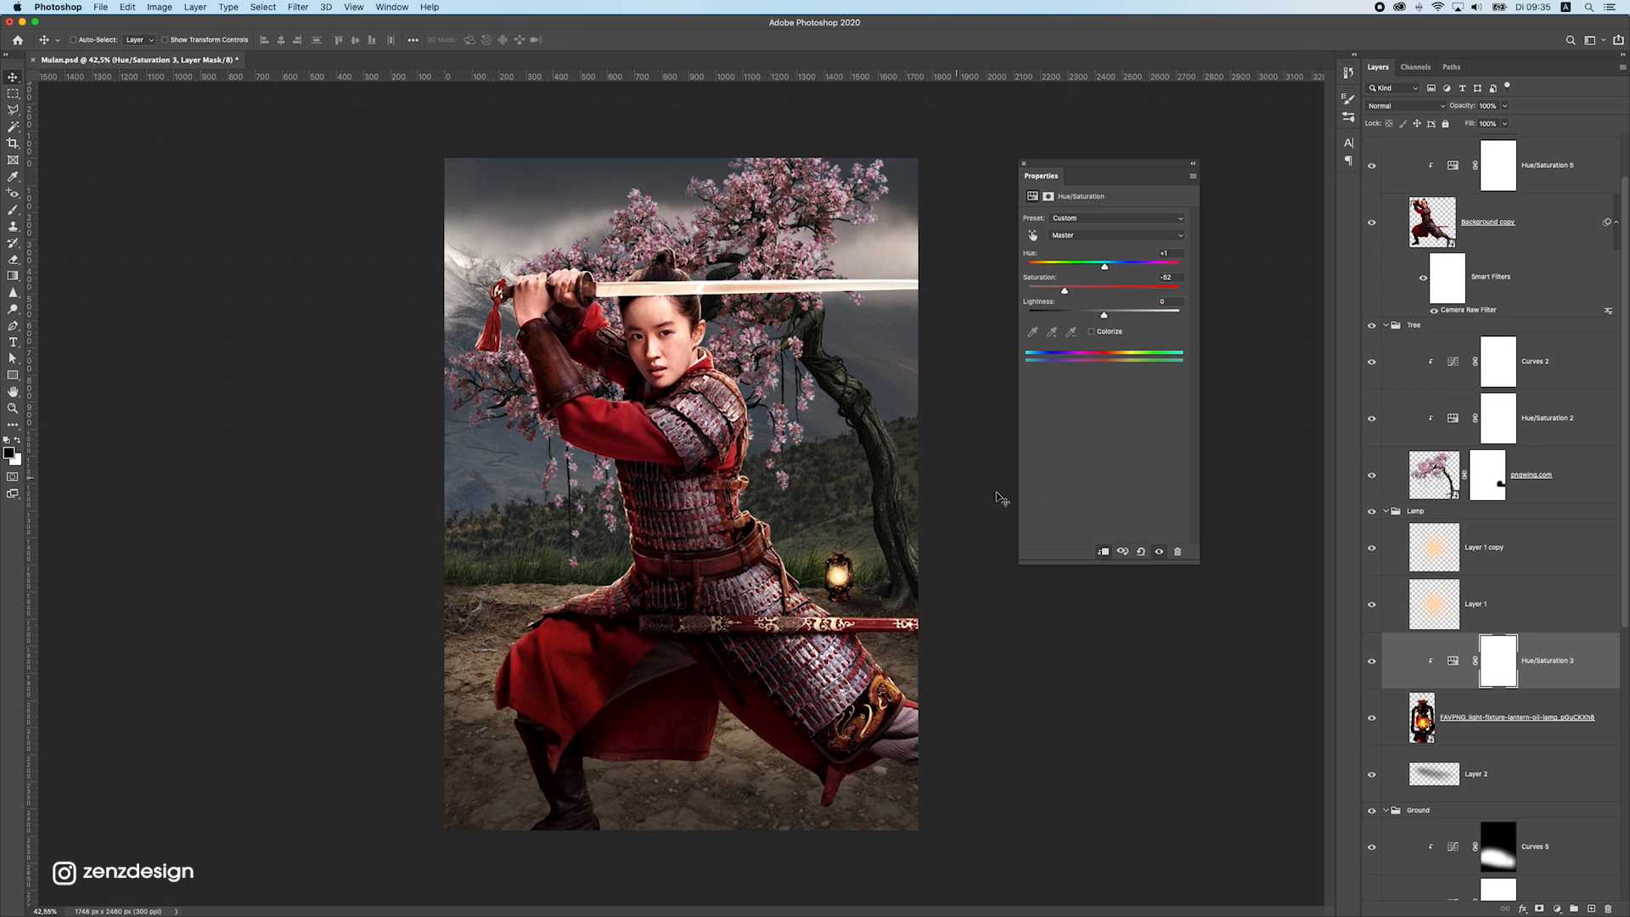
pyautogui.keyDown('ctrl'); pyautogui.click(895, 459); pyautogui.keyUp('ctrl')
pyautogui.moveTo(887, 470); pyautogui.dragTo(877, 445)
pyautogui.press('super+z')
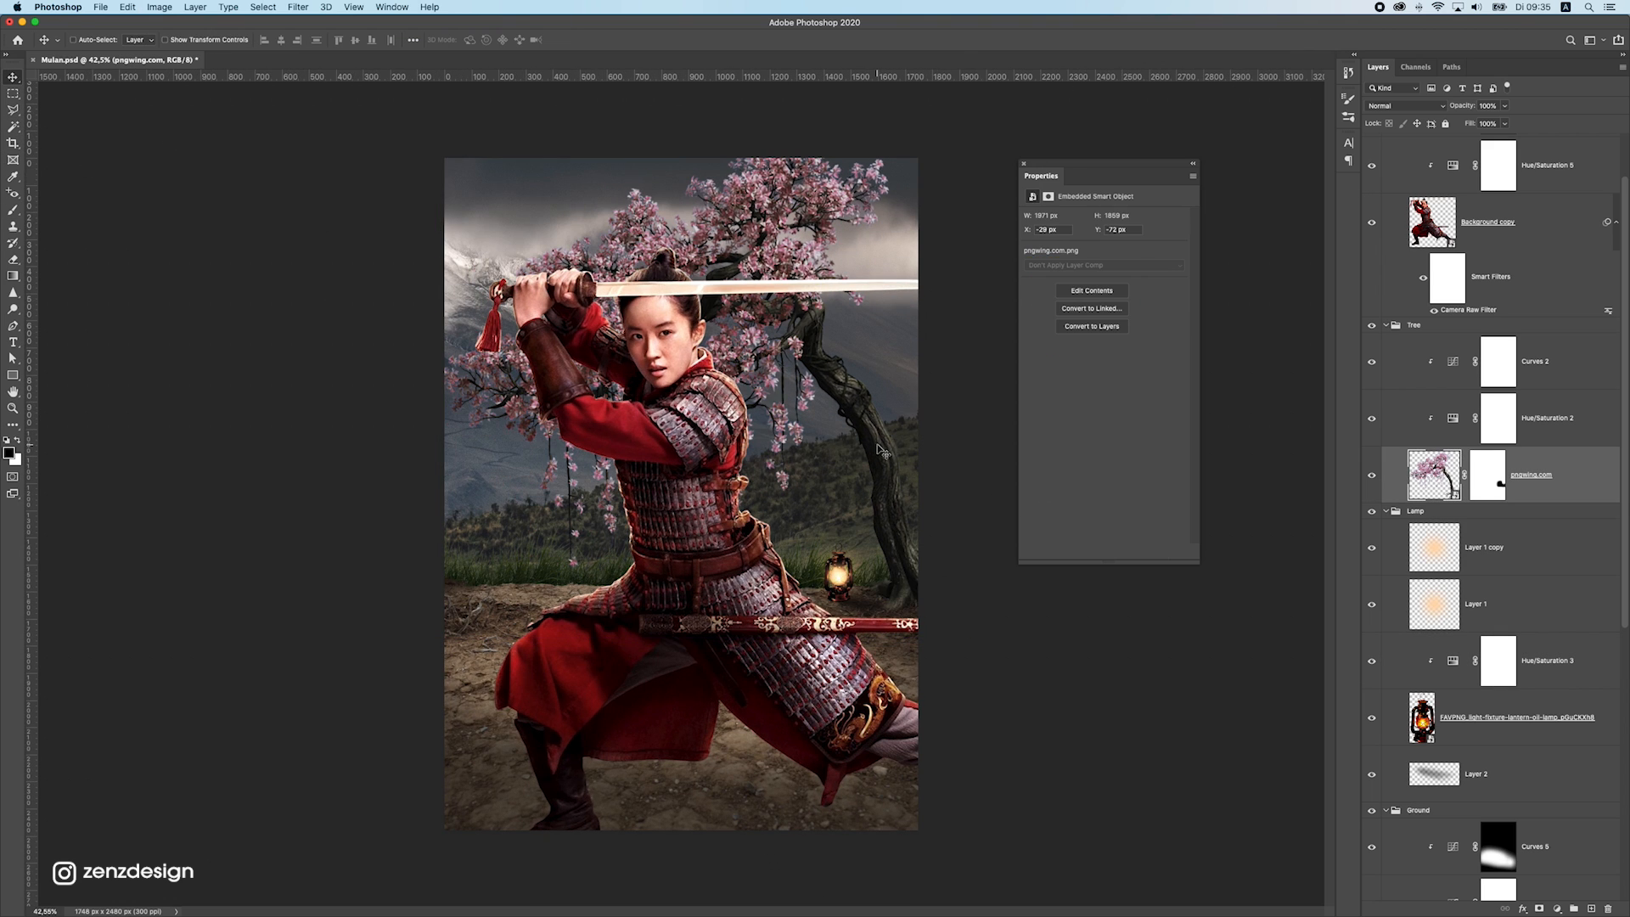
pyautogui.click(1557, 909)
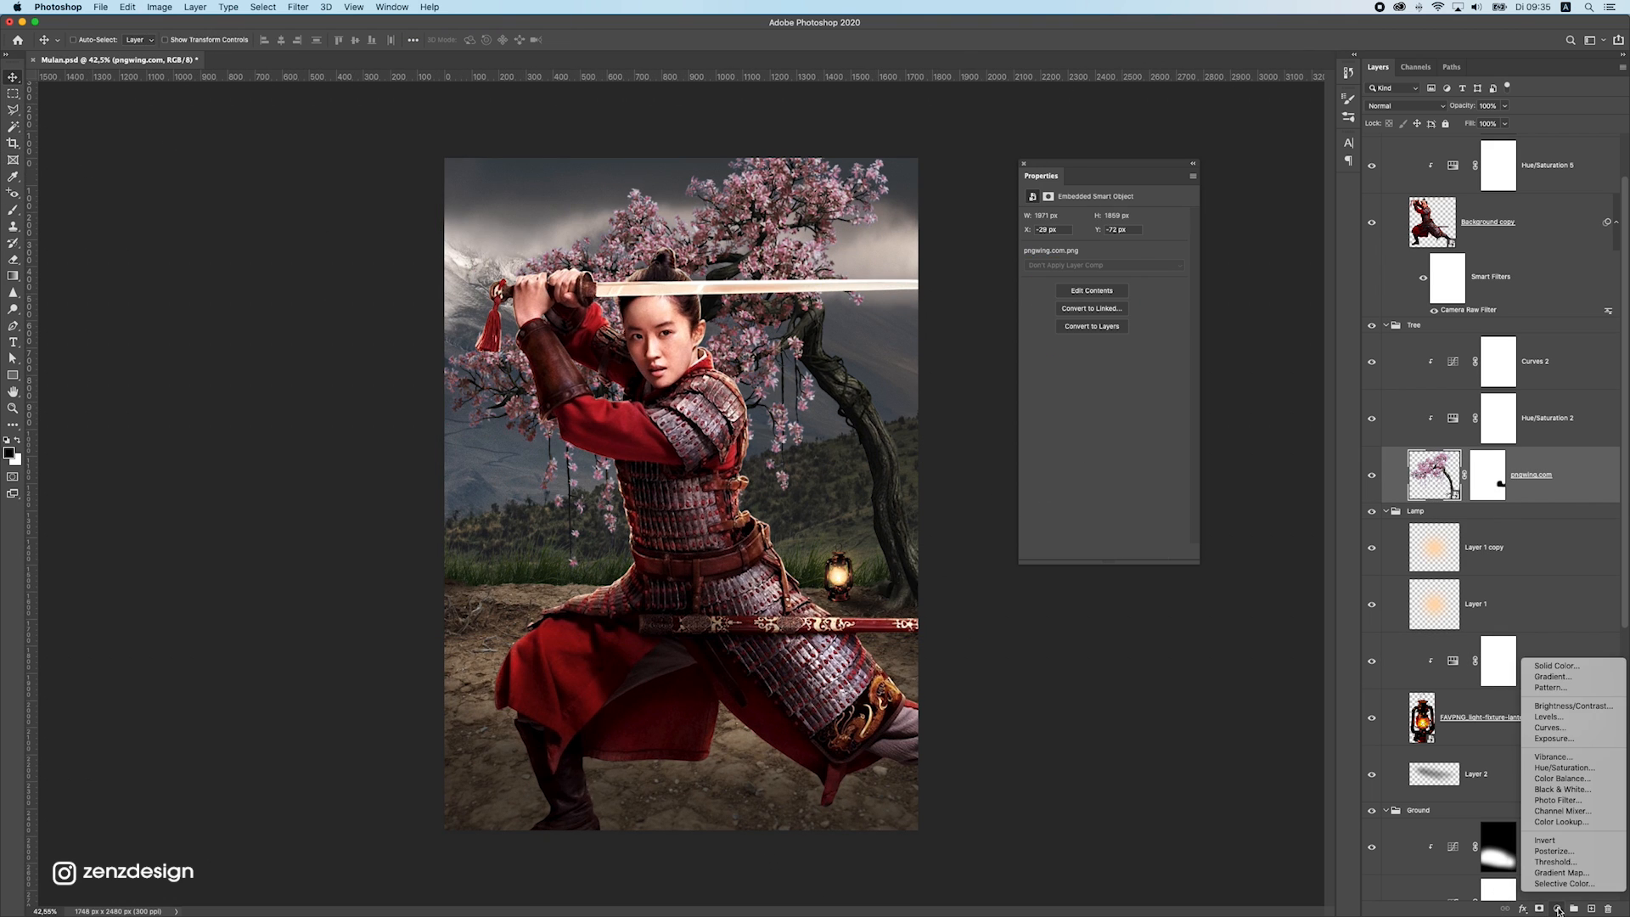
pyautogui.click(1557, 729)
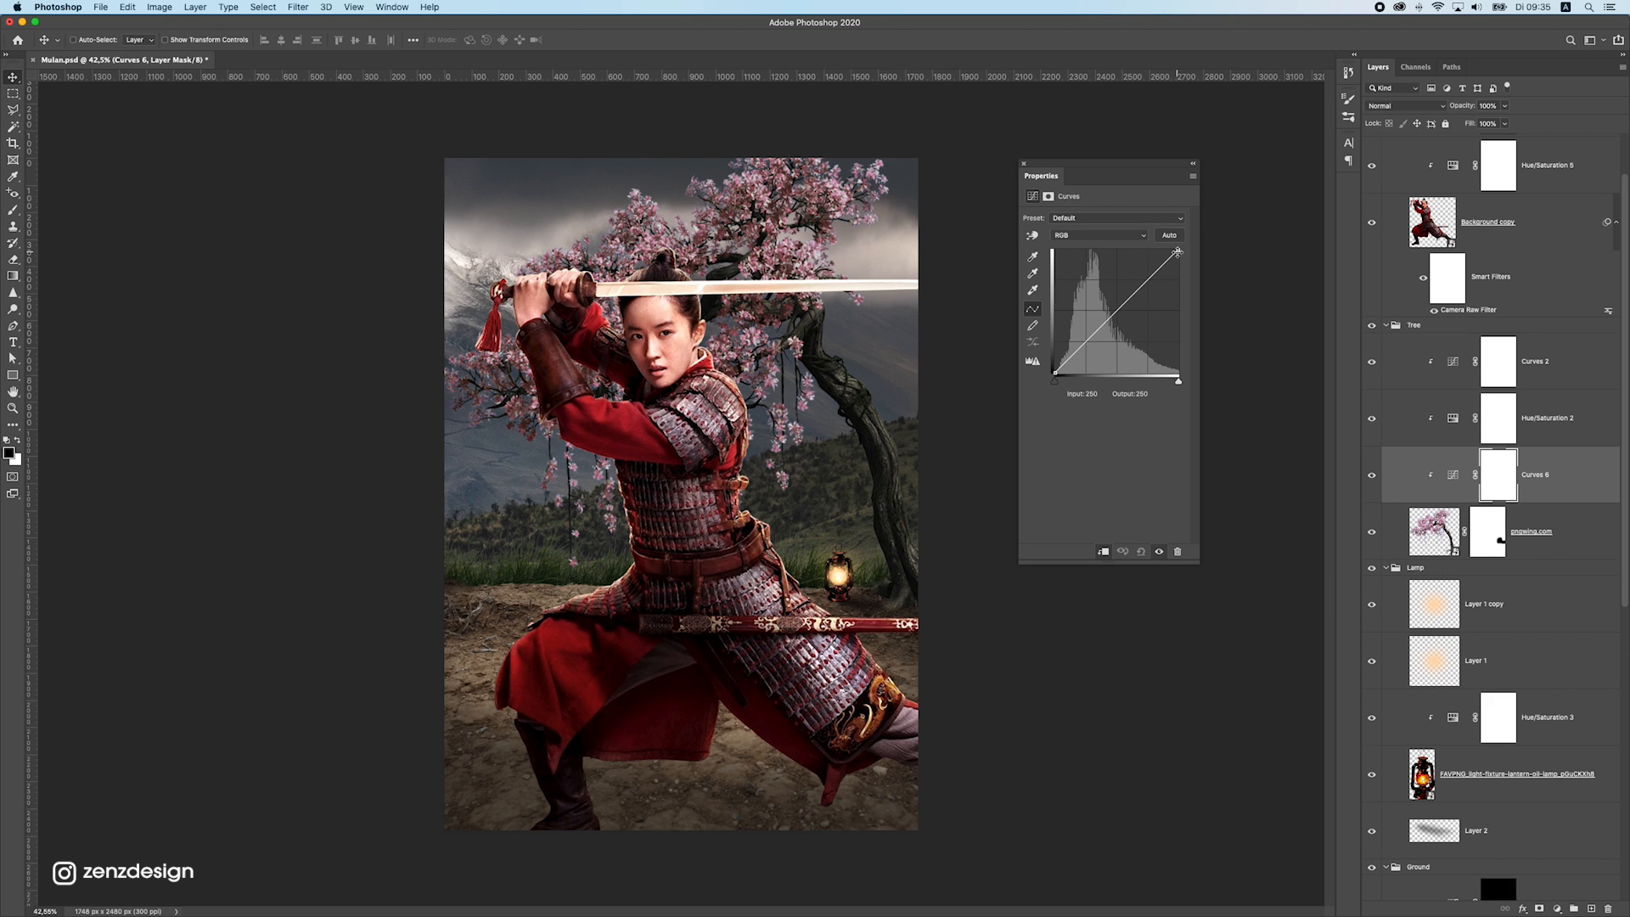
pyautogui.moveTo(1179, 255); pyautogui.dragTo(1186, 291)
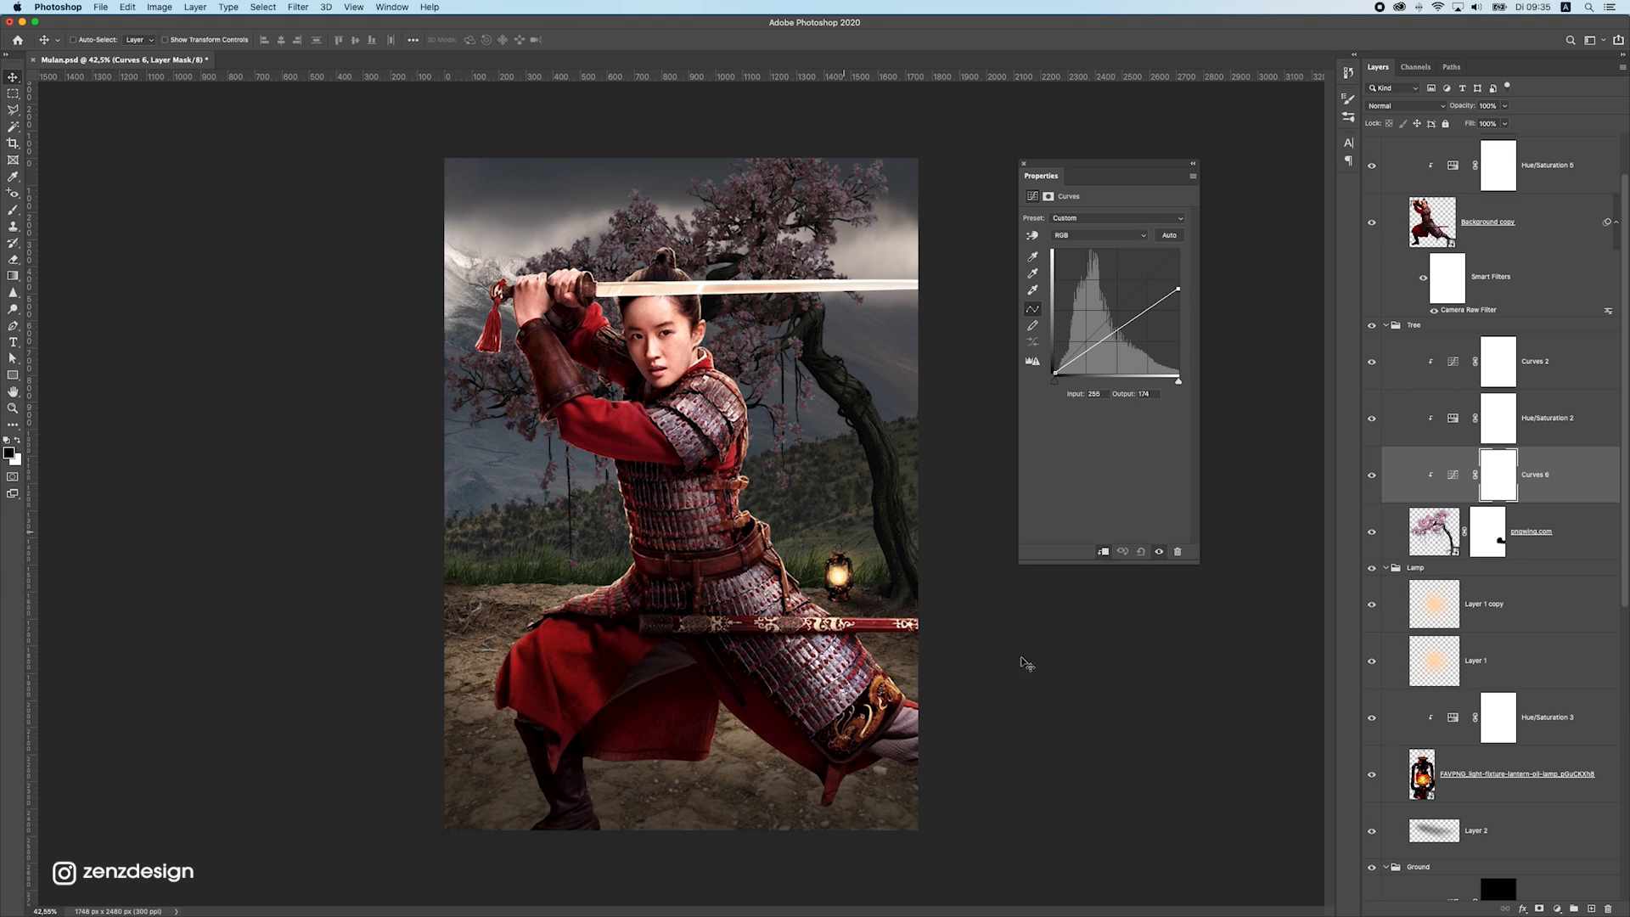
# Add a second clipped Curves adjustment to the tree with the white point at input 135, then invert its mask to black
pyautogui.click(1573, 909)
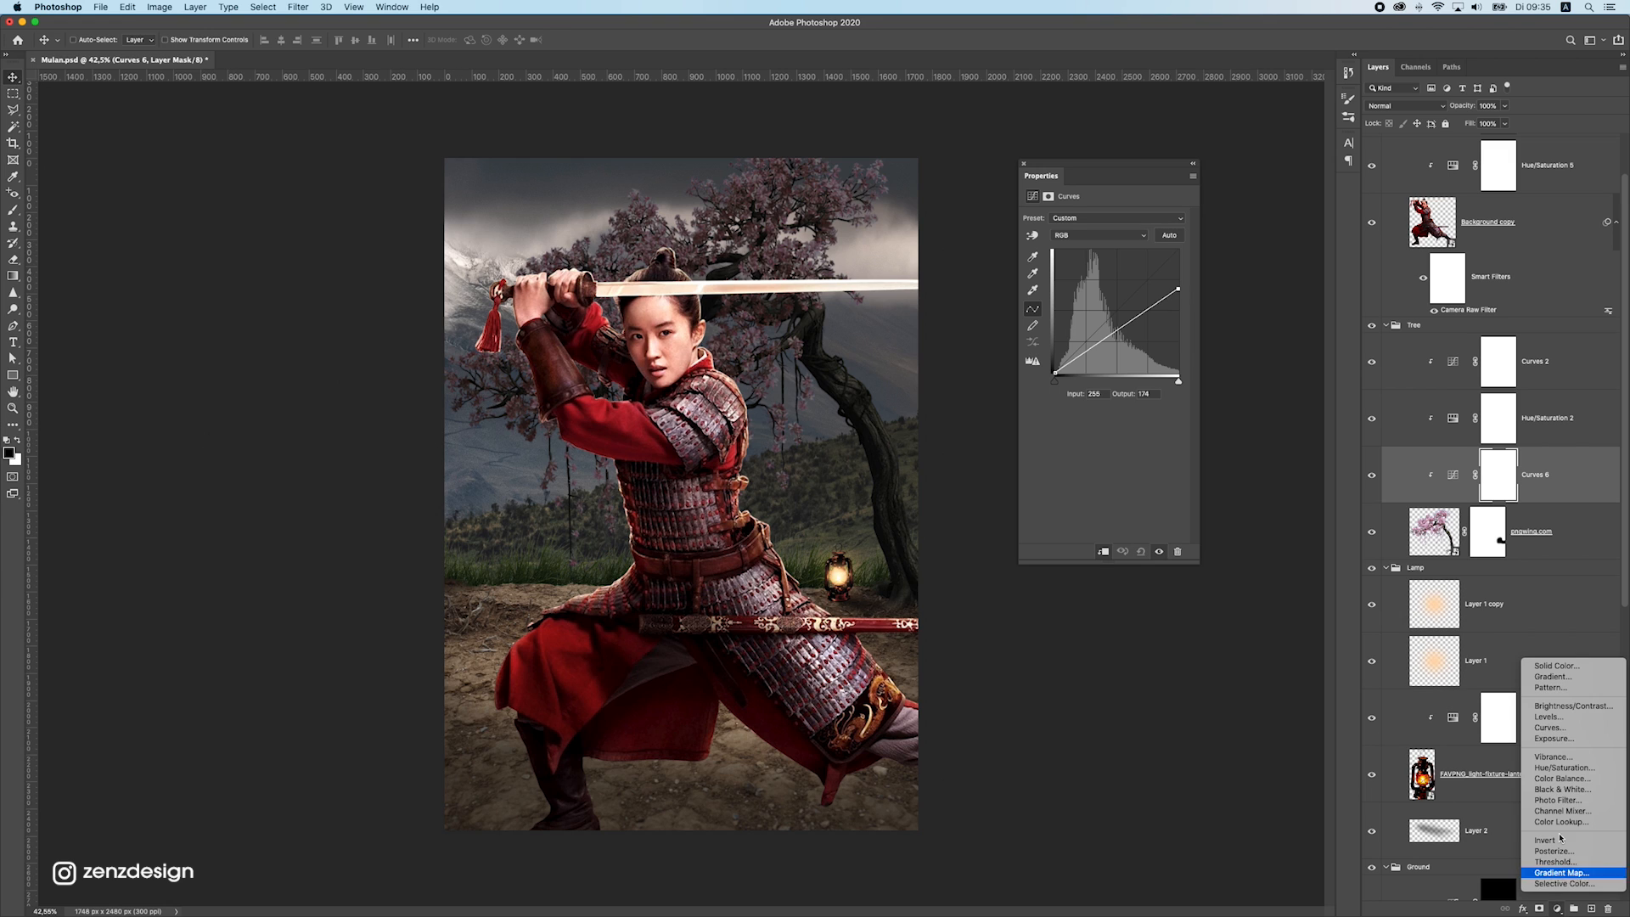
pyautogui.click(1562, 717)
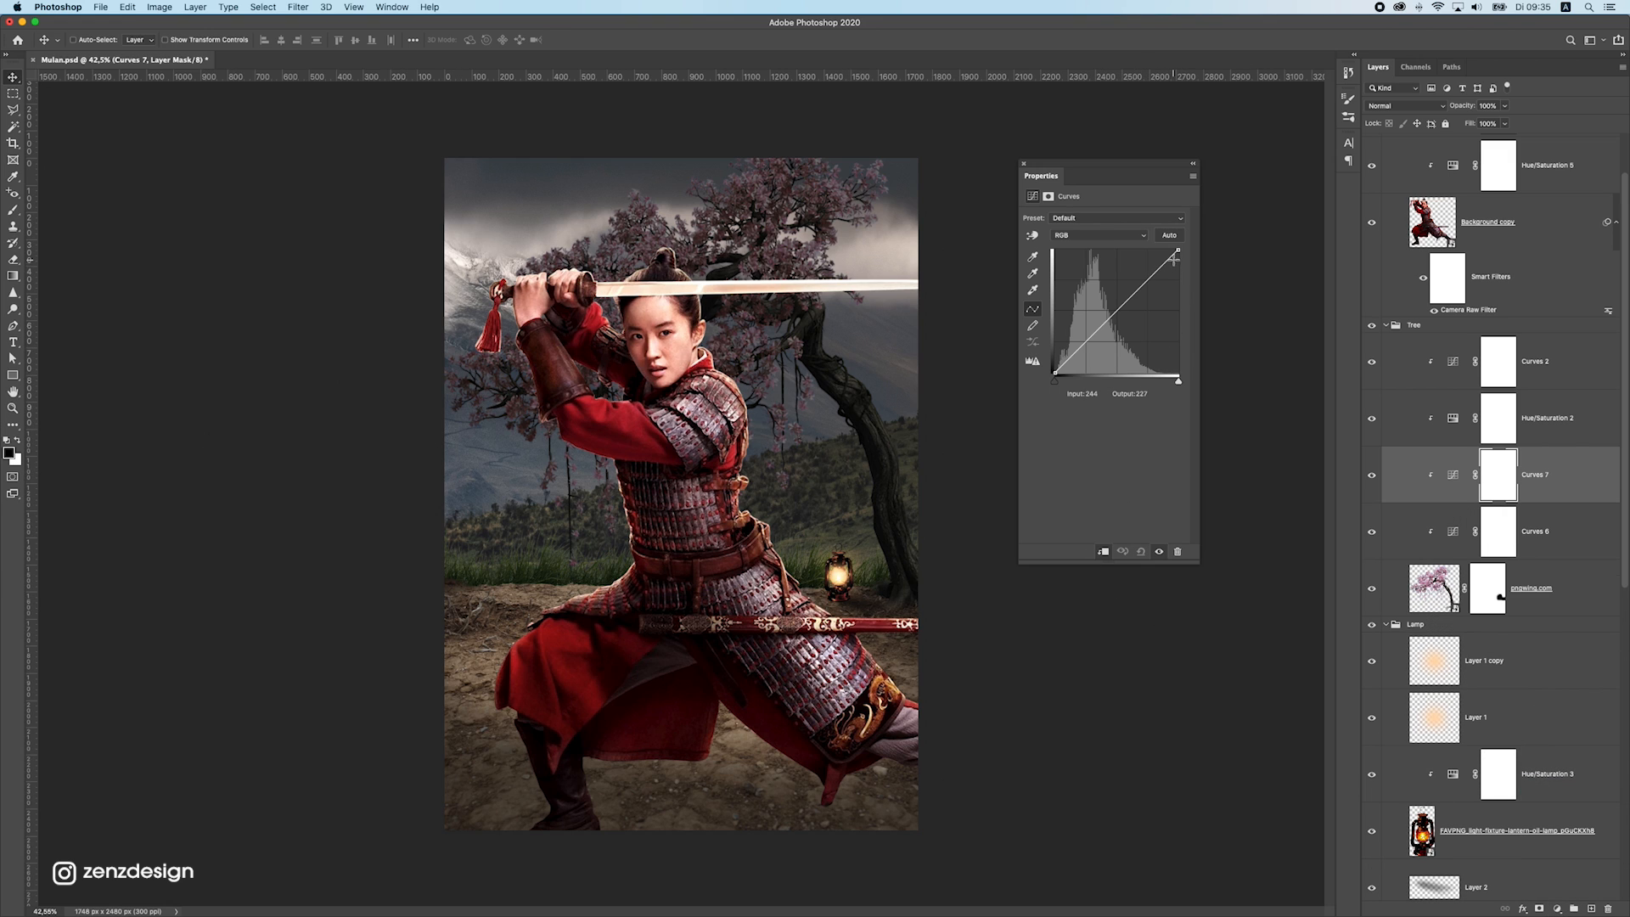
pyautogui.moveTo(1177, 252); pyautogui.dragTo(1118, 237)
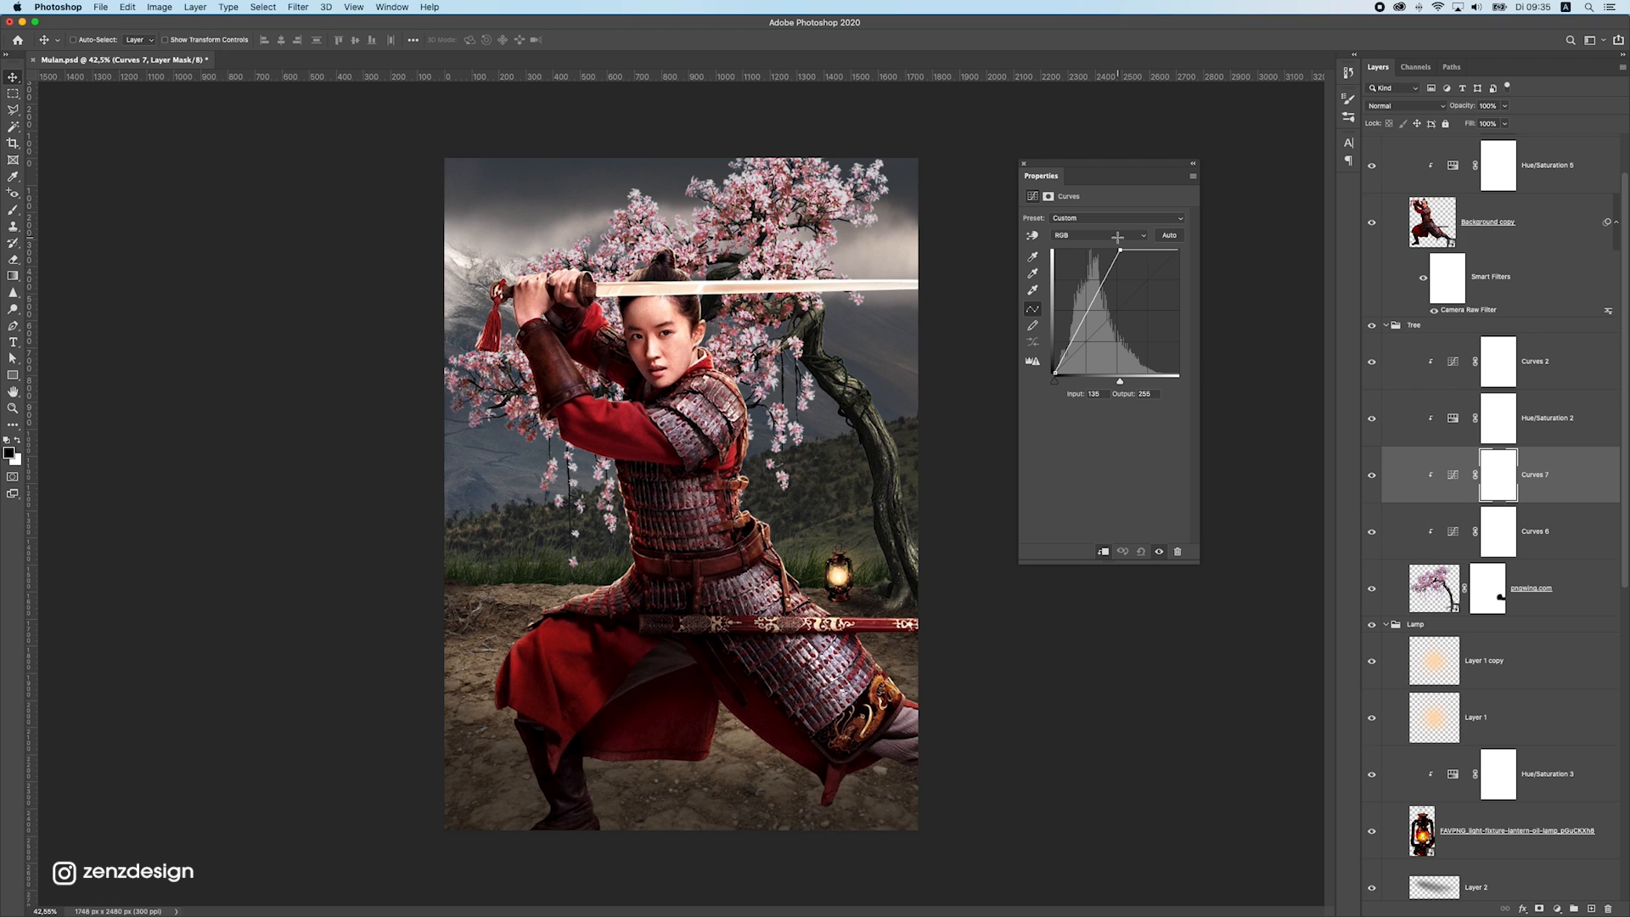
pyautogui.click(1505, 491)
pyautogui.press('super+i')
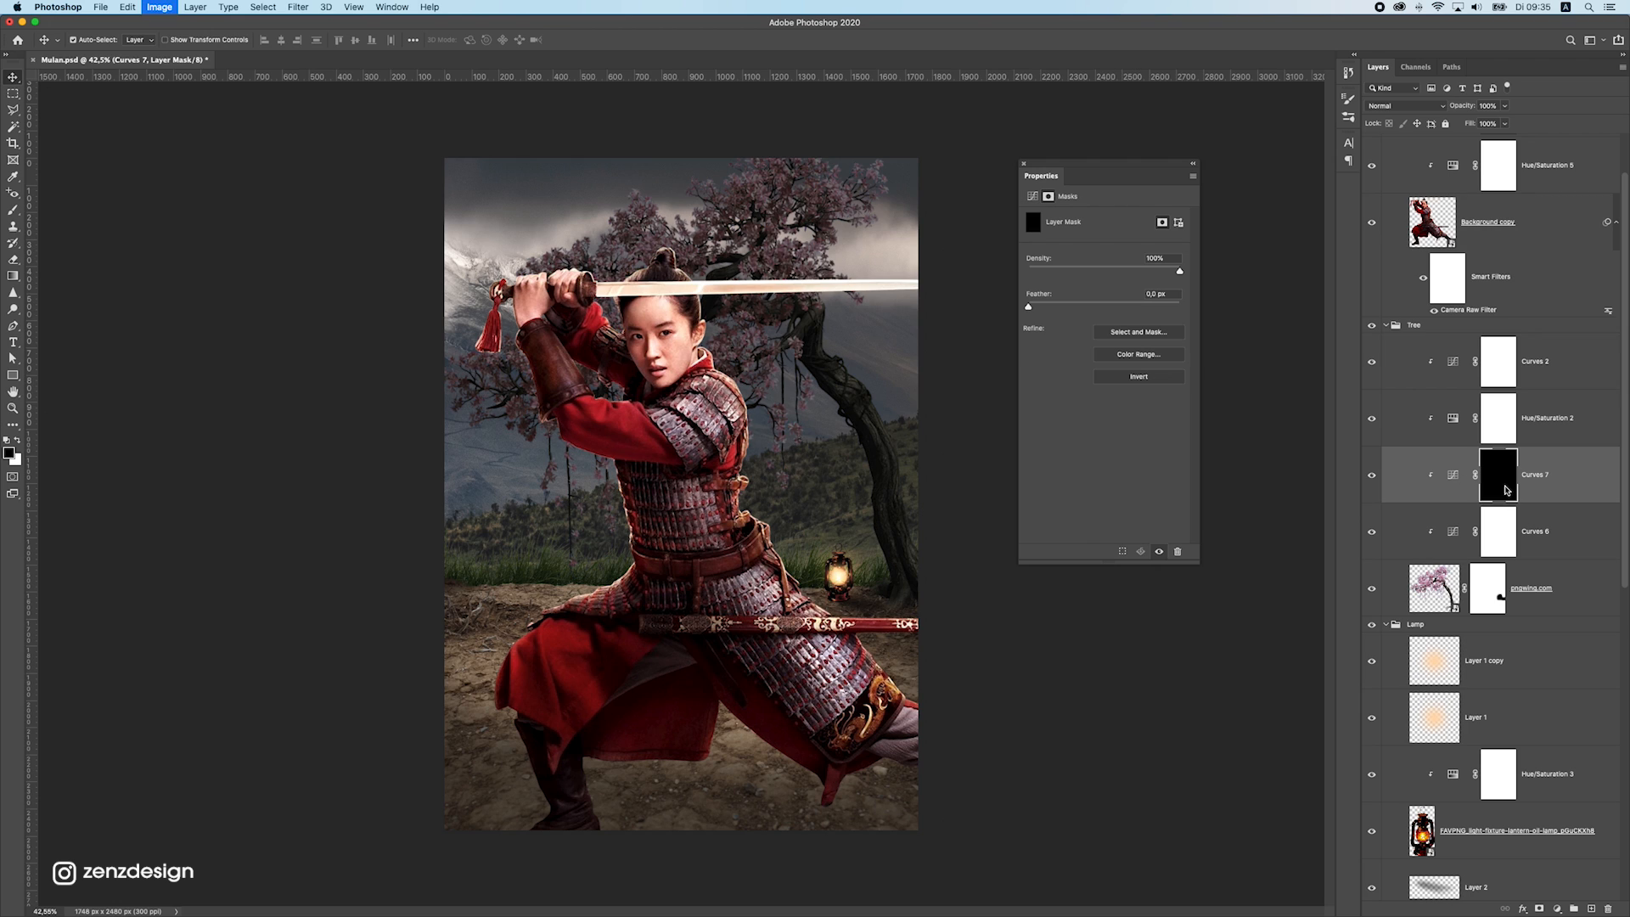
# Paint faint white on the brightening Curves mask over the trunk beside the lantern with a 200 px soft brush
pyautogui.click(10, 211)
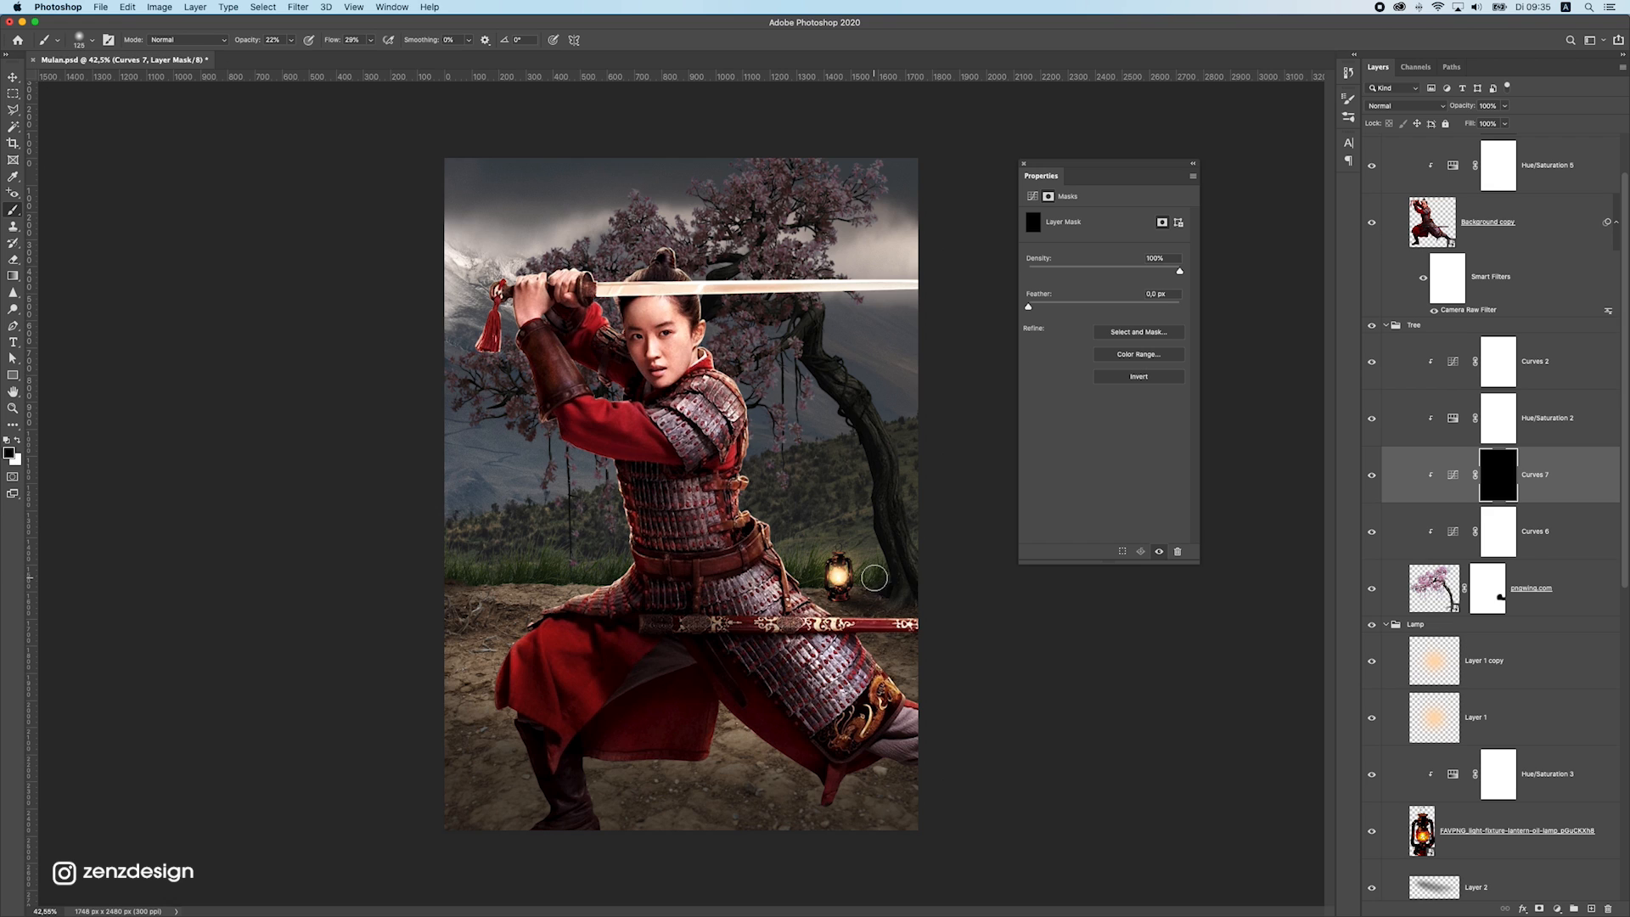
pyautogui.press(']')
pyautogui.press(']')
pyautogui.press(']')
pyautogui.click(18, 441)
pyautogui.moveTo(883, 583); pyautogui.dragTo(870, 586)
# Raise the brush opacity and flow to 100% and paint white on the Curves mask over the lower trunk and the blossoms
pyautogui.click(291, 40)
pyautogui.click(371, 41)
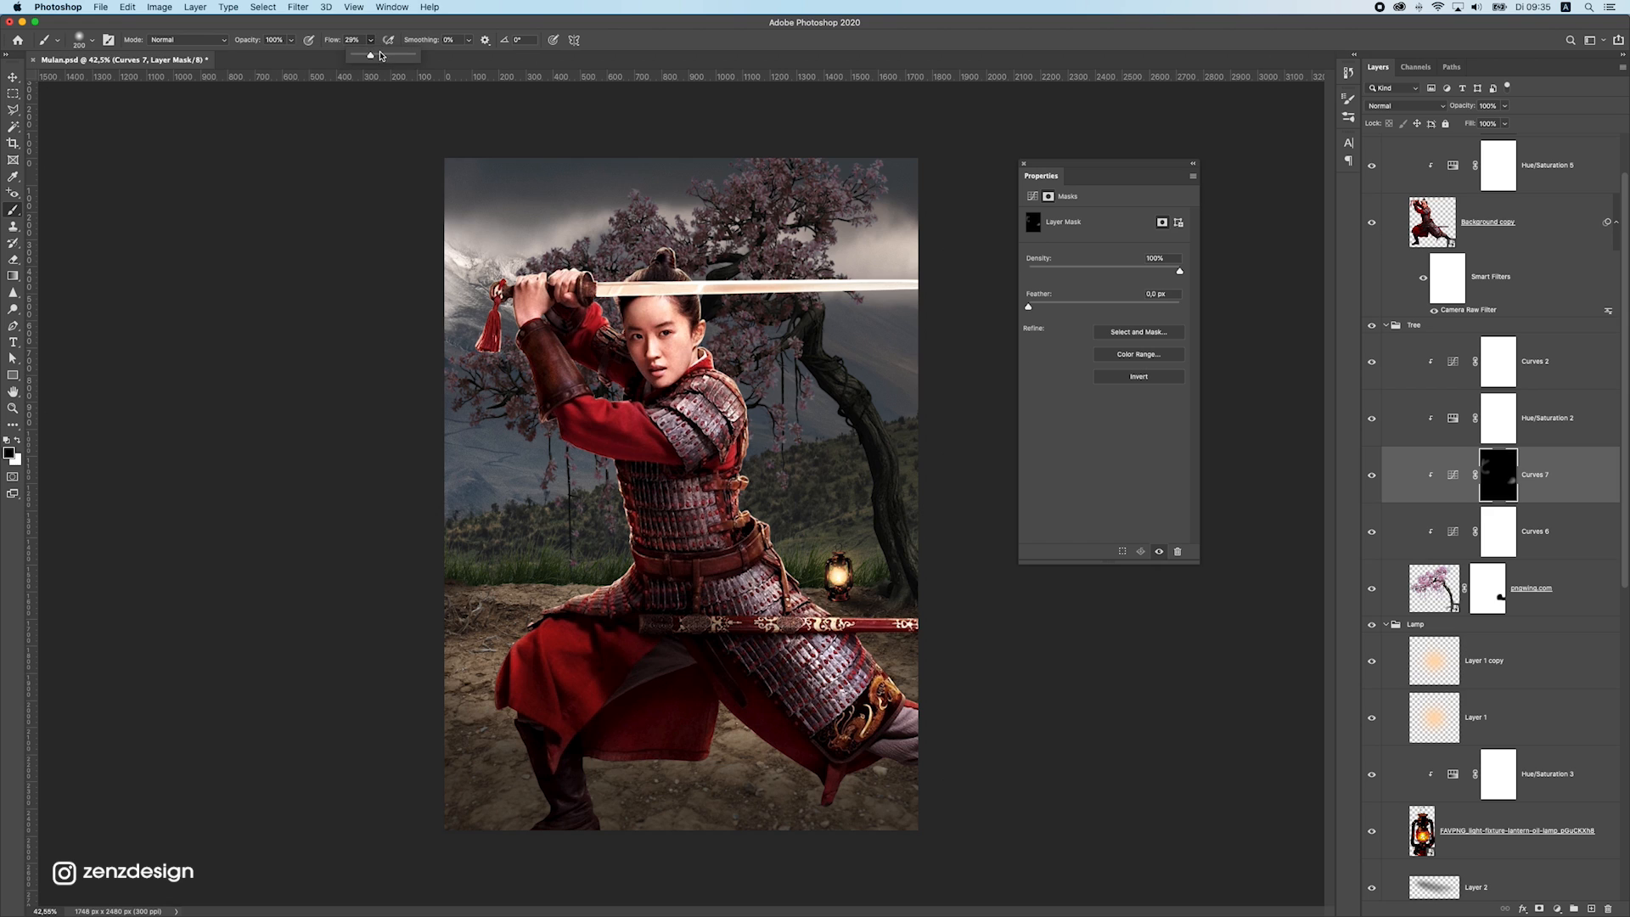
pyautogui.moveTo(883, 601); pyautogui.dragTo(851, 571)
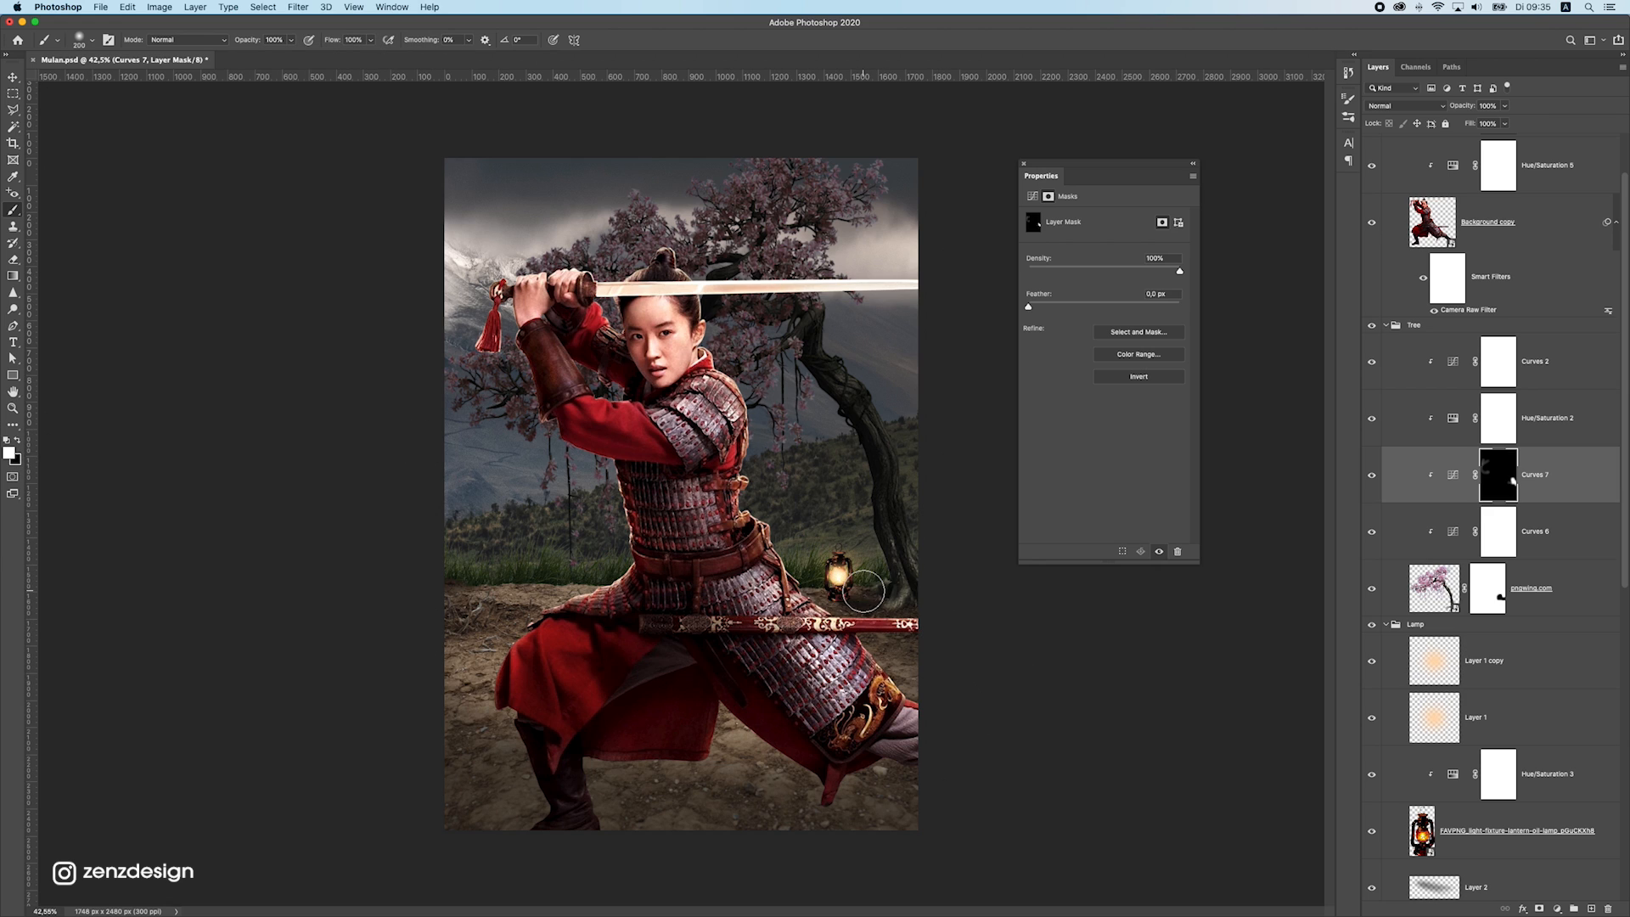
pyautogui.moveTo(881, 580); pyautogui.dragTo(878, 560)
pyautogui.moveTo(448, 438)
pyautogui.mouseDown()
pyautogui.moveTo(463, 328)
pyautogui.moveTo(510, 312)
pyautogui.moveTo(568, 327)
pyautogui.moveTo(533, 255)
pyautogui.moveTo(592, 201)
pyautogui.moveTo(611, 228)
pyautogui.moveTo(771, 159)
pyautogui.moveTo(709, 159)
pyautogui.moveTo(875, 151)
pyautogui.moveTo(735, 174)
pyautogui.moveTo(580, 307)
pyautogui.moveTo(665, 310)
pyautogui.moveTo(482, 318)
pyautogui.moveTo(590, 241)
pyautogui.moveTo(491, 363)
pyautogui.moveTo(479, 407)
pyautogui.moveTo(536, 439)
pyautogui.moveTo(618, 445)
pyautogui.moveTo(570, 574)
pyautogui.moveTo(542, 483)
pyautogui.moveTo(639, 411)
pyautogui.moveTo(663, 493)
pyautogui.moveTo(652, 385)
pyautogui.moveTo(744, 278)
pyautogui.moveTo(727, 314)
pyautogui.moveTo(788, 420)
pyautogui.moveTo(814, 364)
pyautogui.moveTo(819, 410)
pyautogui.moveTo(791, 386)
pyautogui.moveTo(836, 433)
pyautogui.moveTo(813, 436)
pyautogui.moveTo(803, 515)
pyautogui.mouseUp()
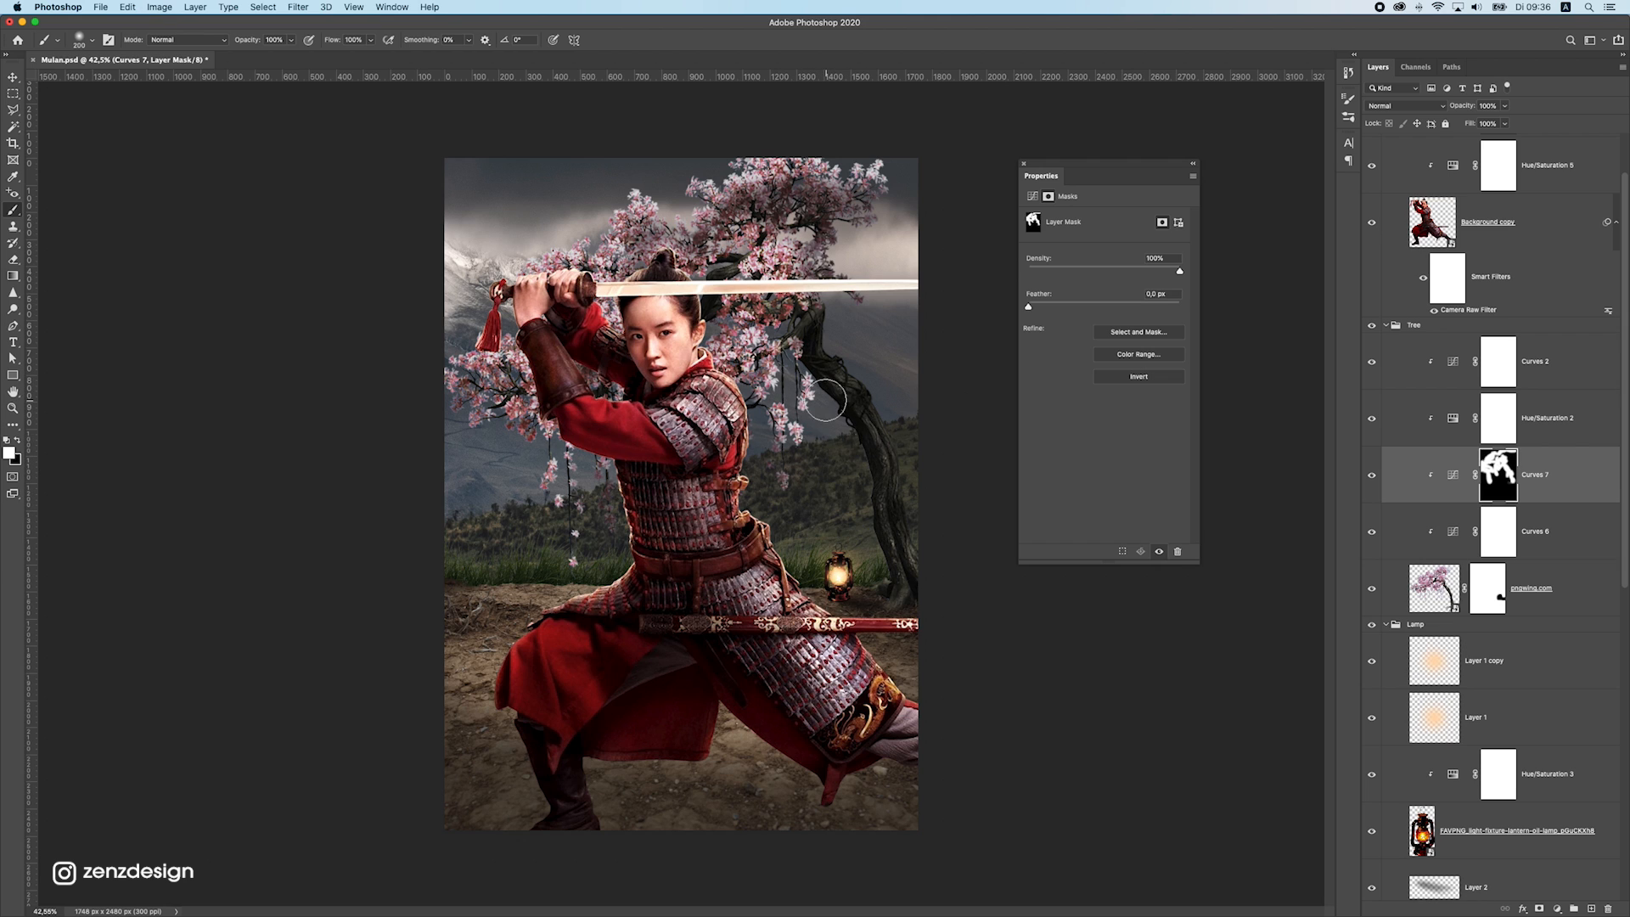
# Compare the tree with and without the brightening Curves adjustment and examine the effect on the whole poster
pyautogui.click(1371, 475)
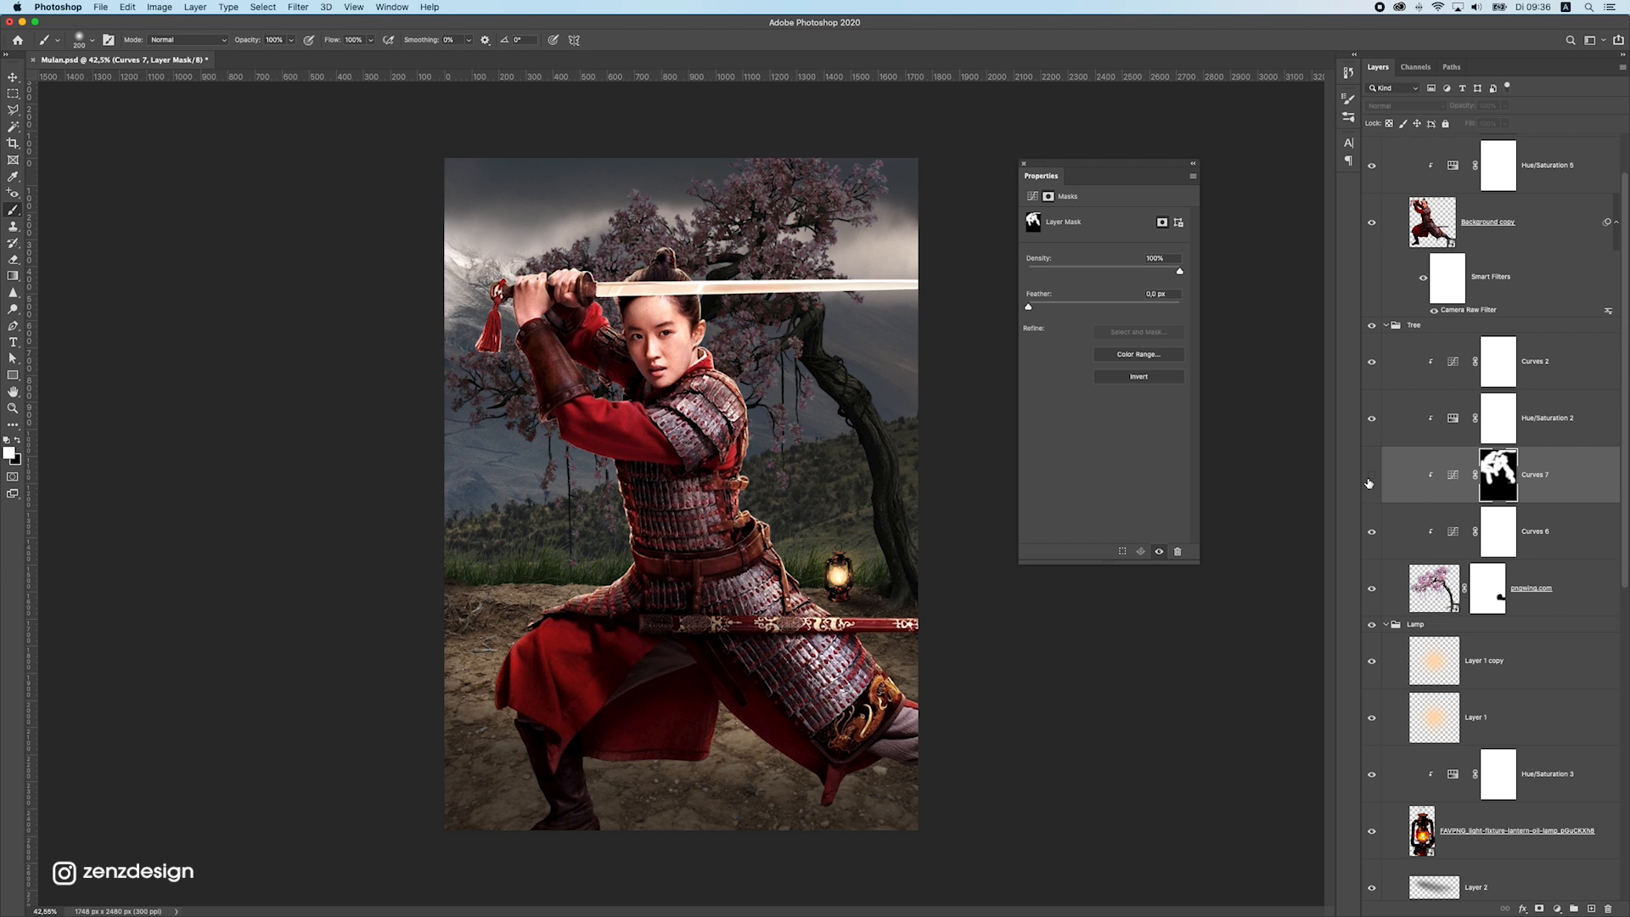
pyautogui.click(1371, 476)
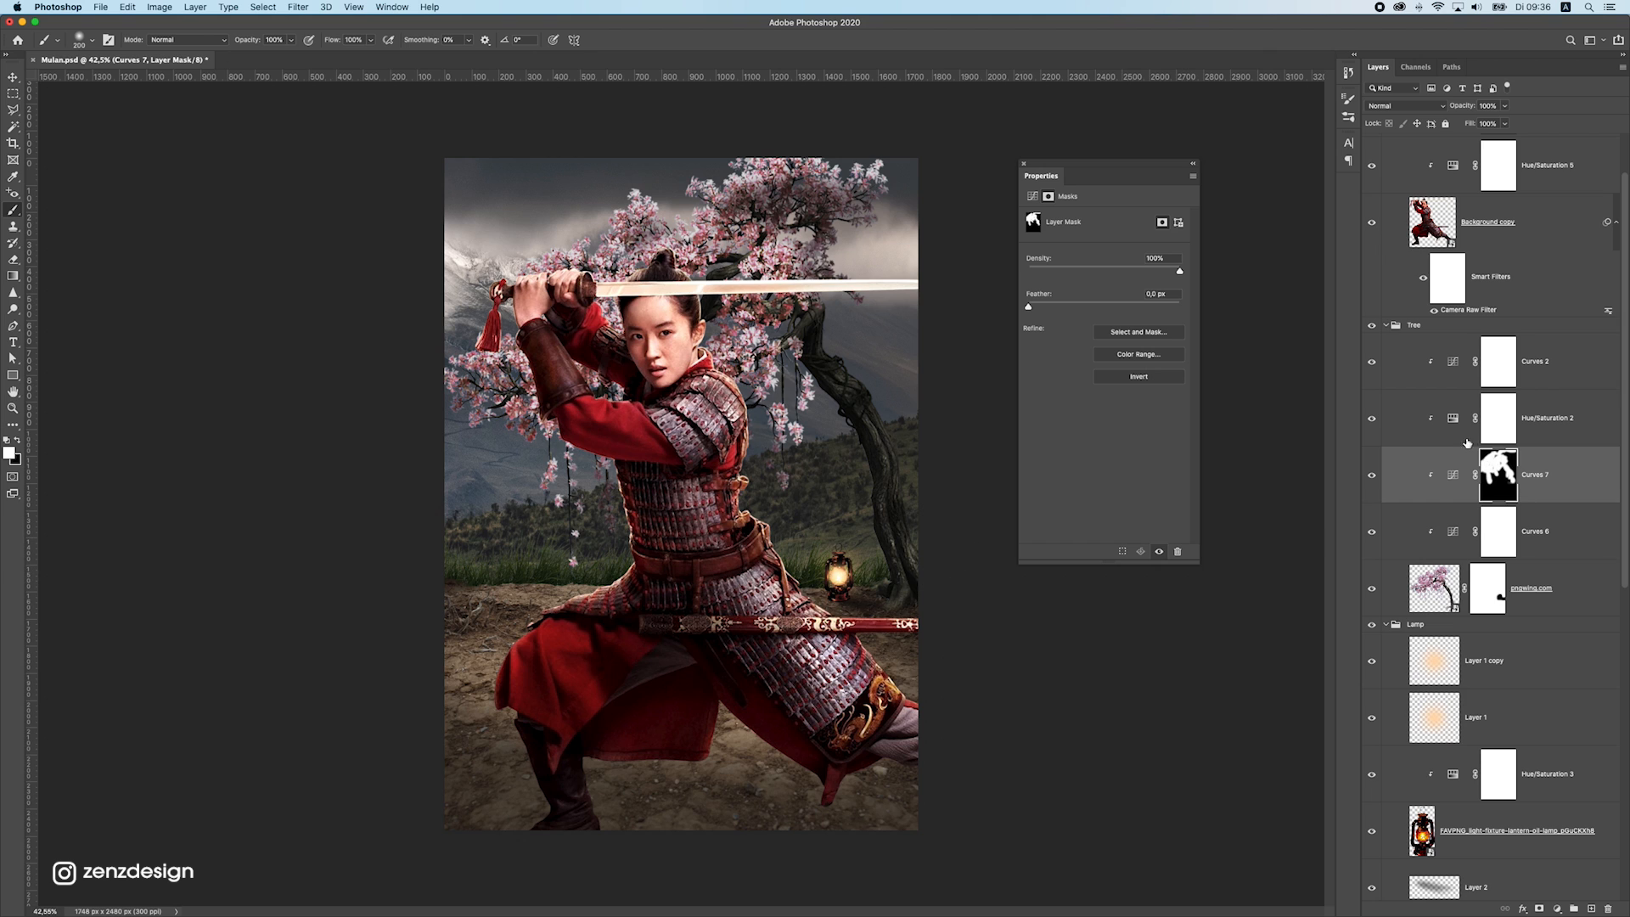
pyautogui.click(1371, 475)
pyautogui.click(1371, 475)
pyautogui.scroll(-5, 471, 503)
pyautogui.scroll(1, 775, 494)
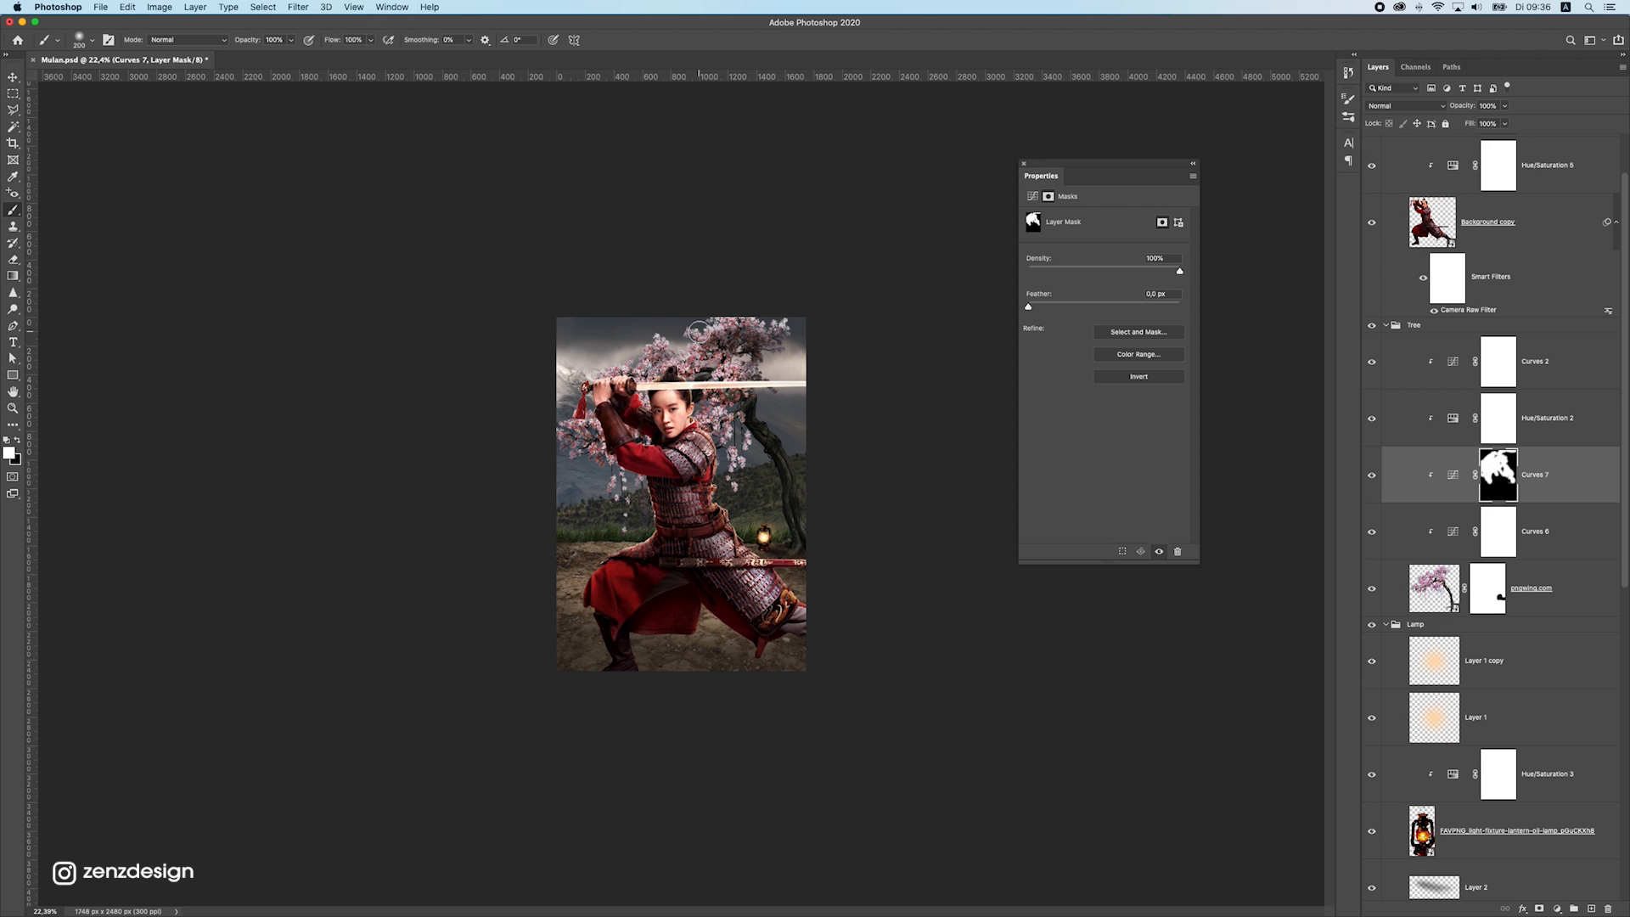
pyautogui.scroll(1, 384, 329)
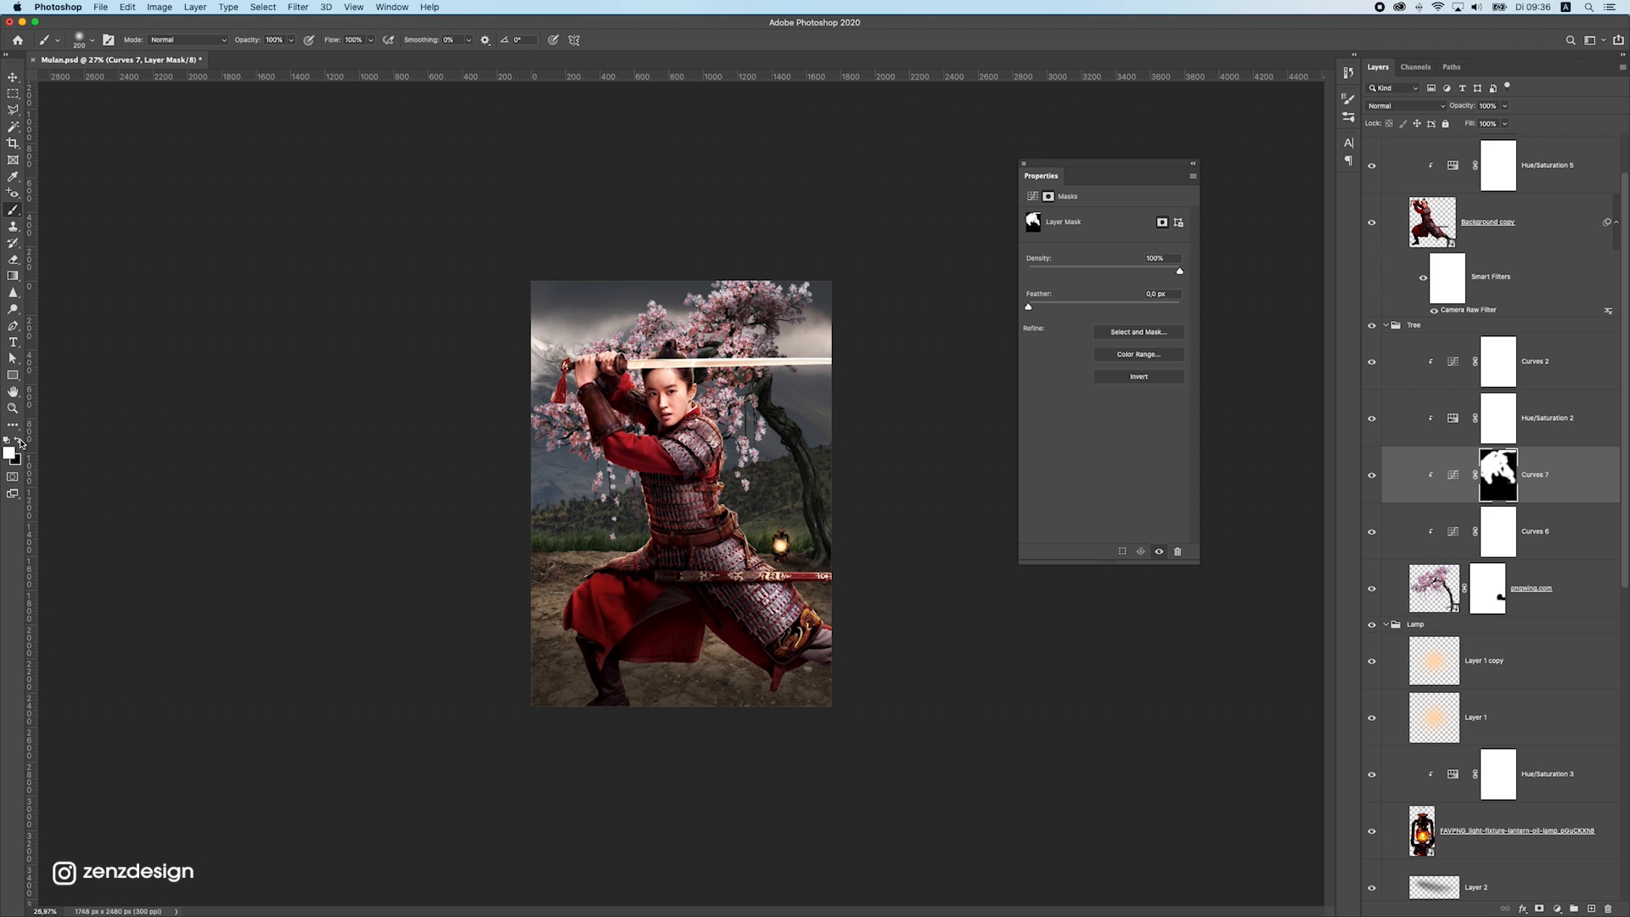
# Try painting black on the tree's brightening Curves mask around the blossoms with a 150 px brush, and undo the strokes
pyautogui.scroll(3, 781, 351)
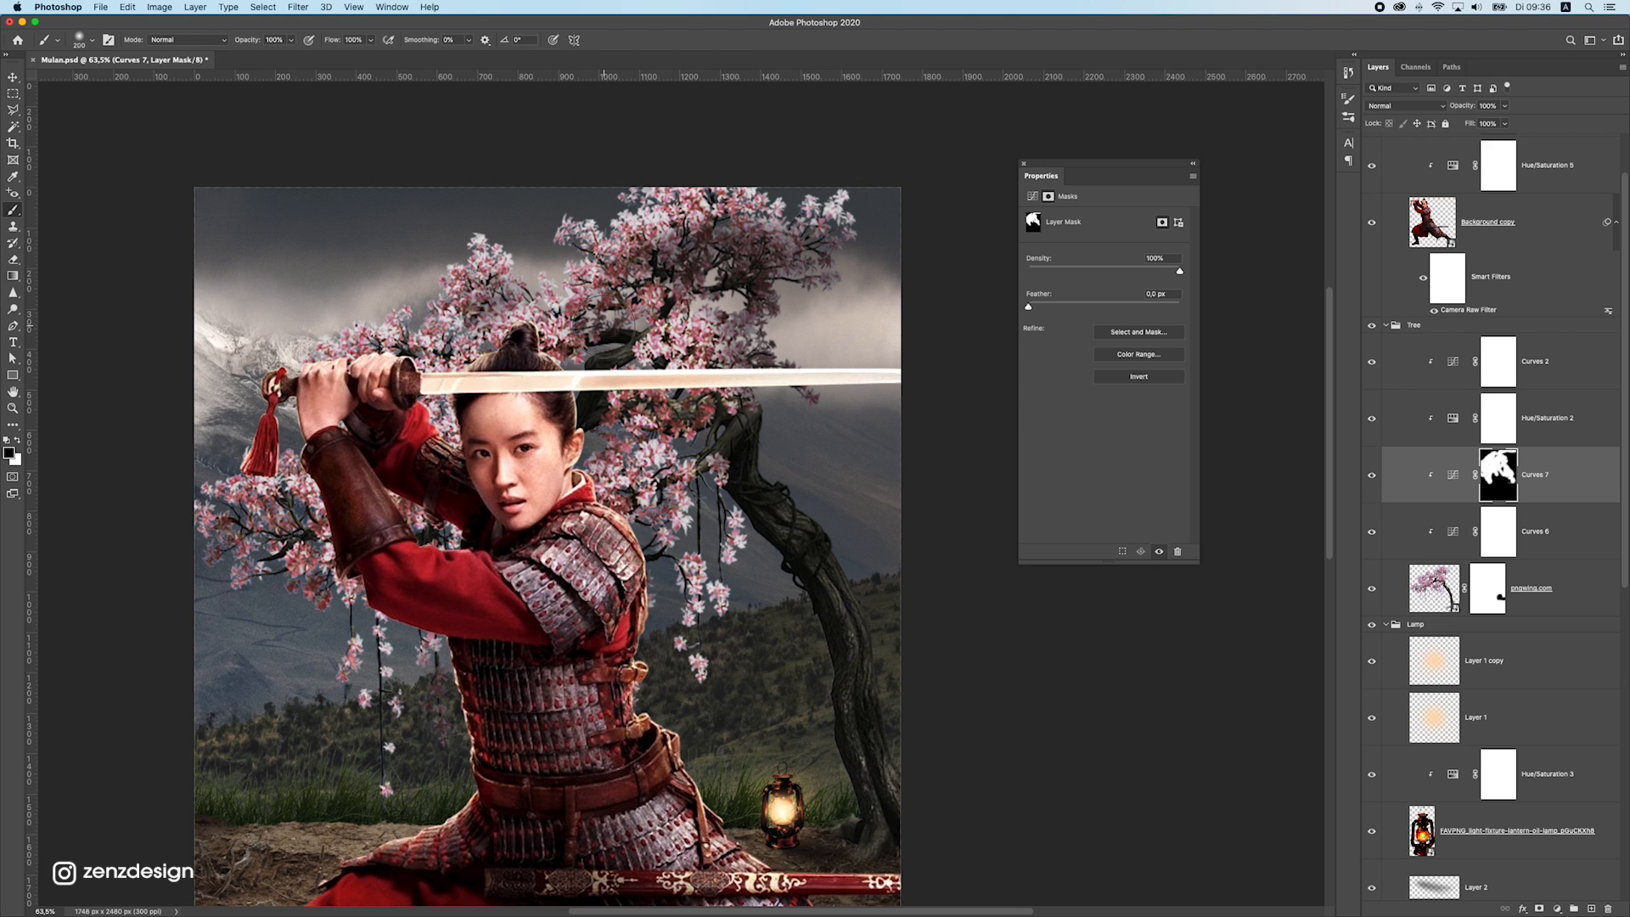
pyautogui.moveTo(659, 291); pyautogui.dragTo(585, 336)
pyautogui.press('[')
pyautogui.press('[')
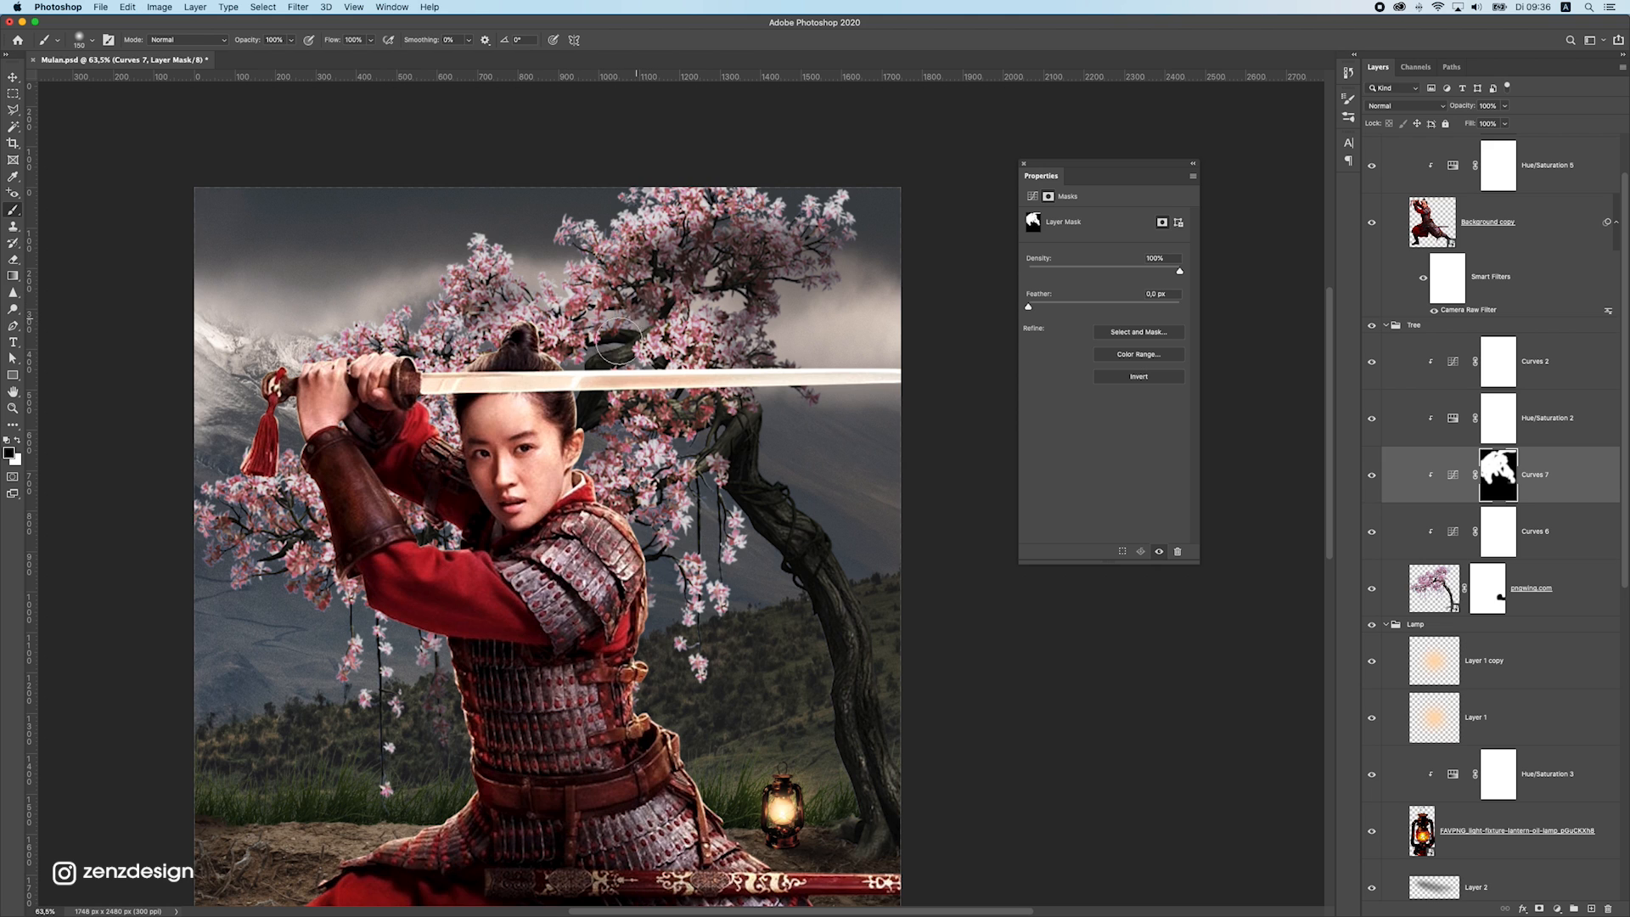
pyautogui.press('z')
pyautogui.moveTo(672, 452); pyautogui.dragTo(686, 449)
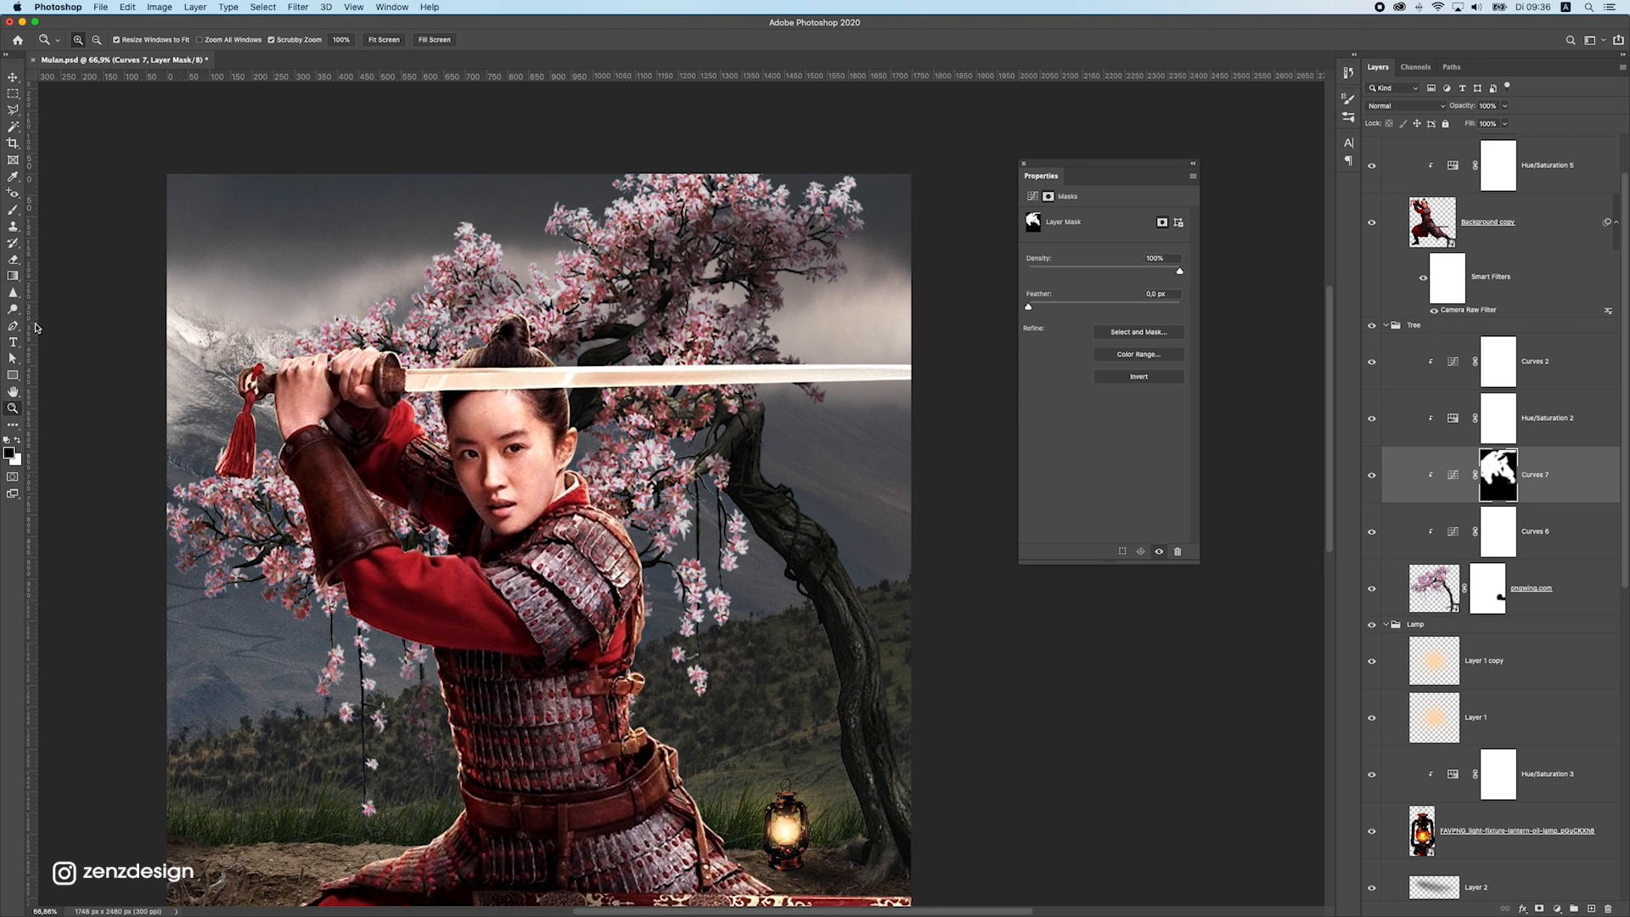
pyautogui.click(14, 213)
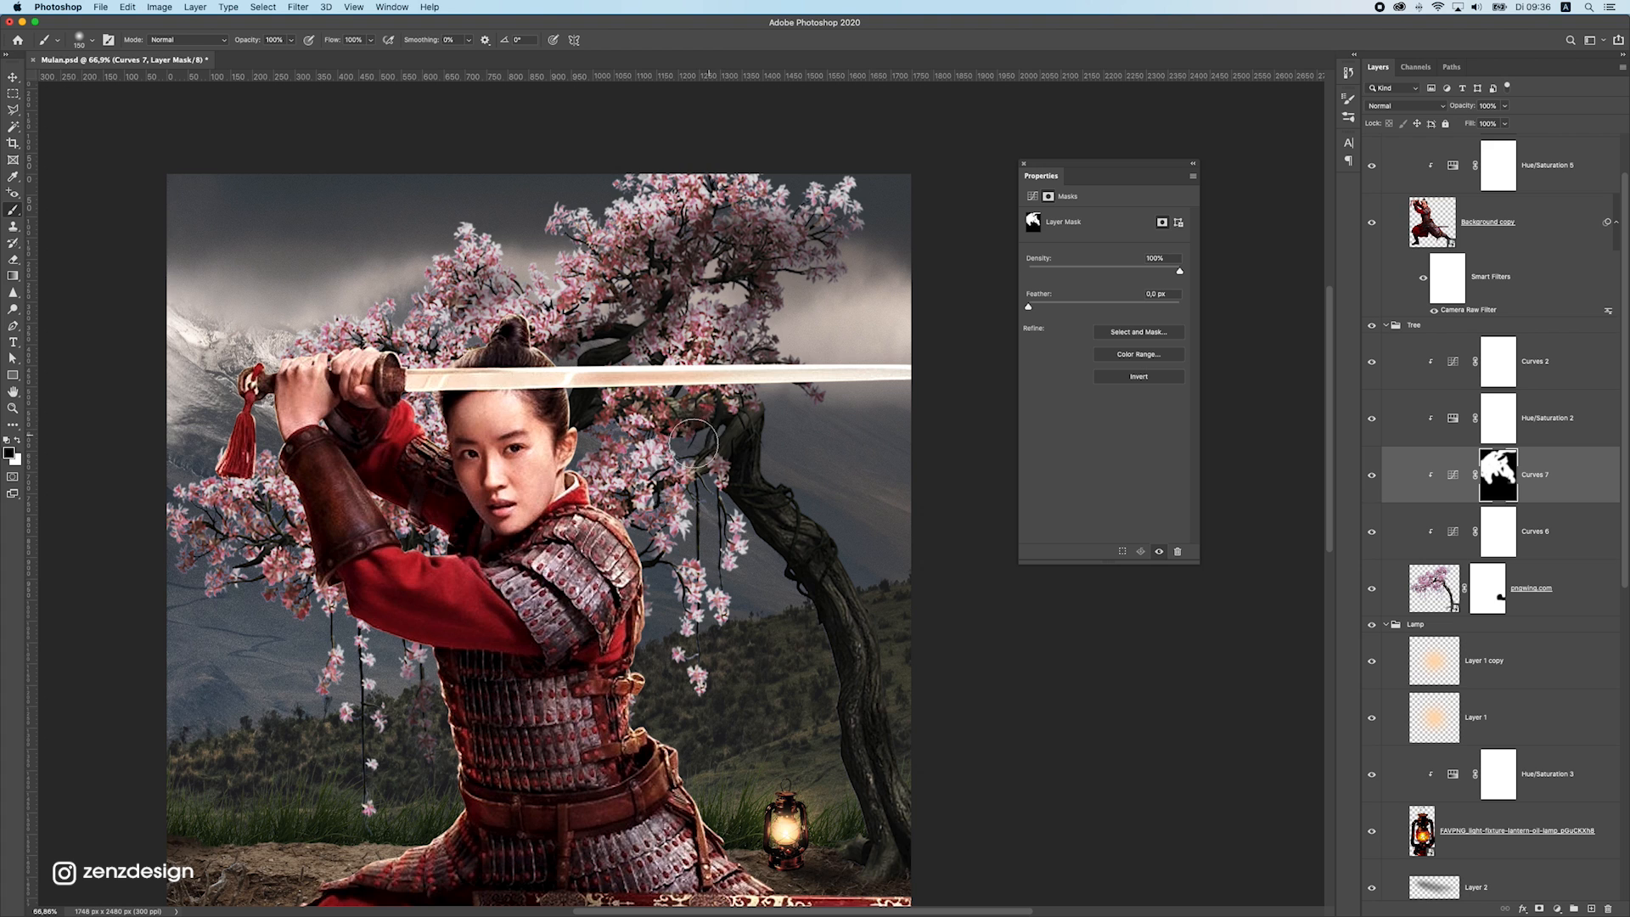
pyautogui.moveTo(333, 550)
pyautogui.mouseDown()
pyautogui.moveTo(320, 521)
pyautogui.moveTo(398, 517)
pyautogui.mouseUp()
pyautogui.press('super+alt+z')
pyautogui.press('super+alt+z')
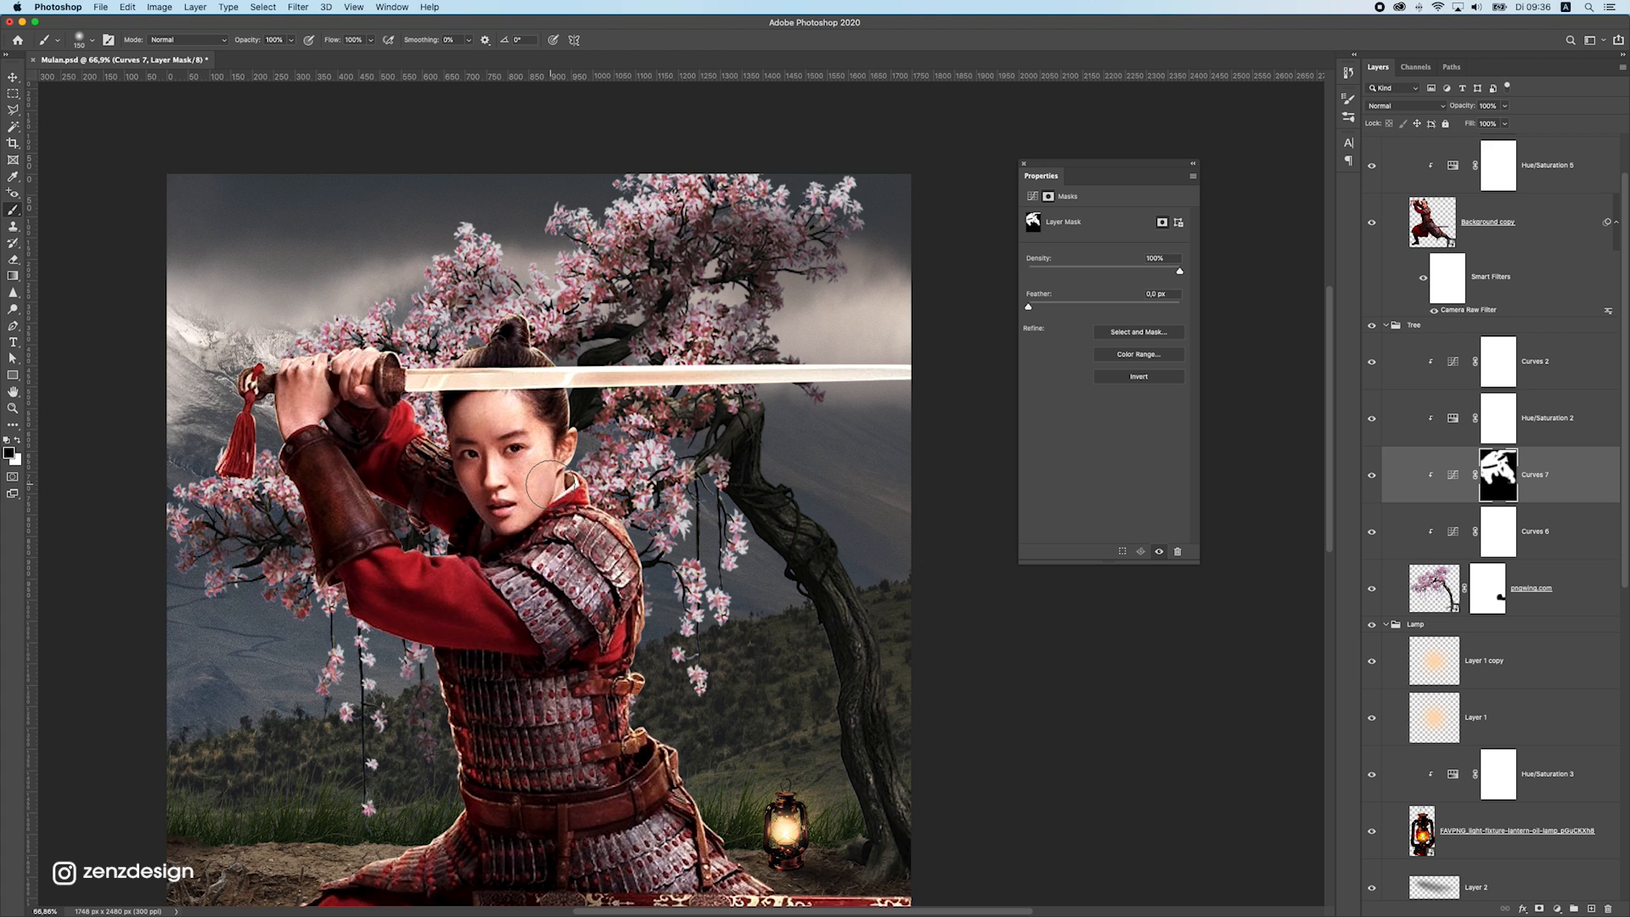
pyautogui.press('super+alt+z')
# Lower the opacity of the tree's masked brightening Curves adjustment
pyautogui.press('super+minus')
pyautogui.press('super+minus')
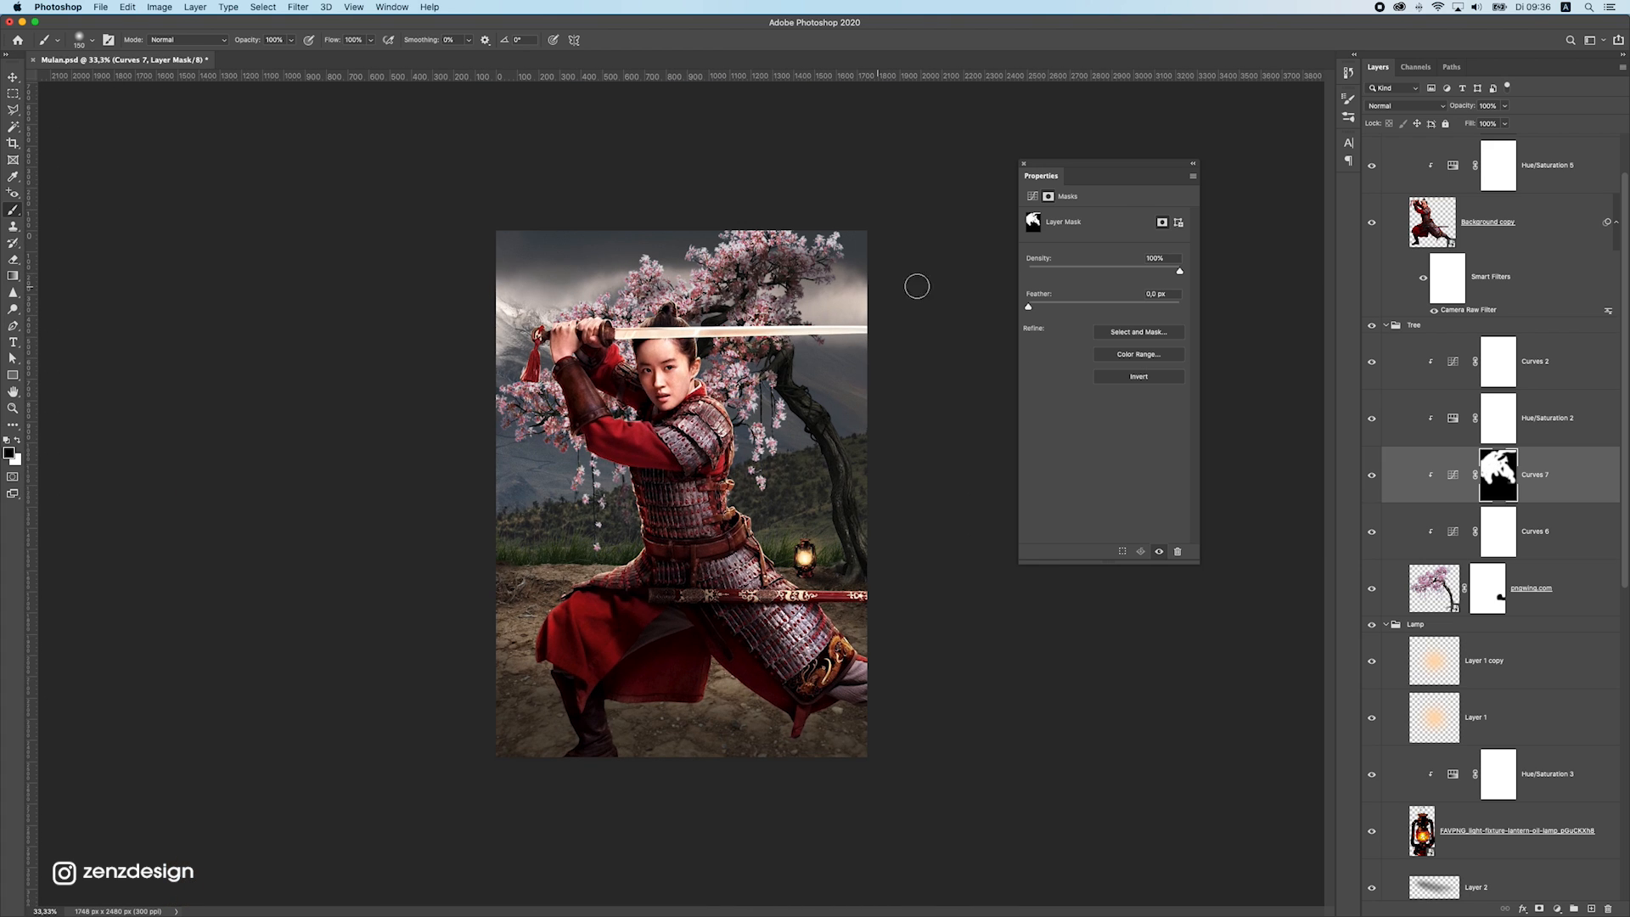
pyautogui.click(1505, 107)
pyautogui.moveTo(1508, 122); pyautogui.dragTo(1488, 122)
# Create a new empty layer above the lantern's glow layers in the Lamp group
pyautogui.click(13, 77)
pyautogui.click(13, 77)
pyautogui.keyDown('super'); pyautogui.click(763, 533); pyautogui.keyUp('super')
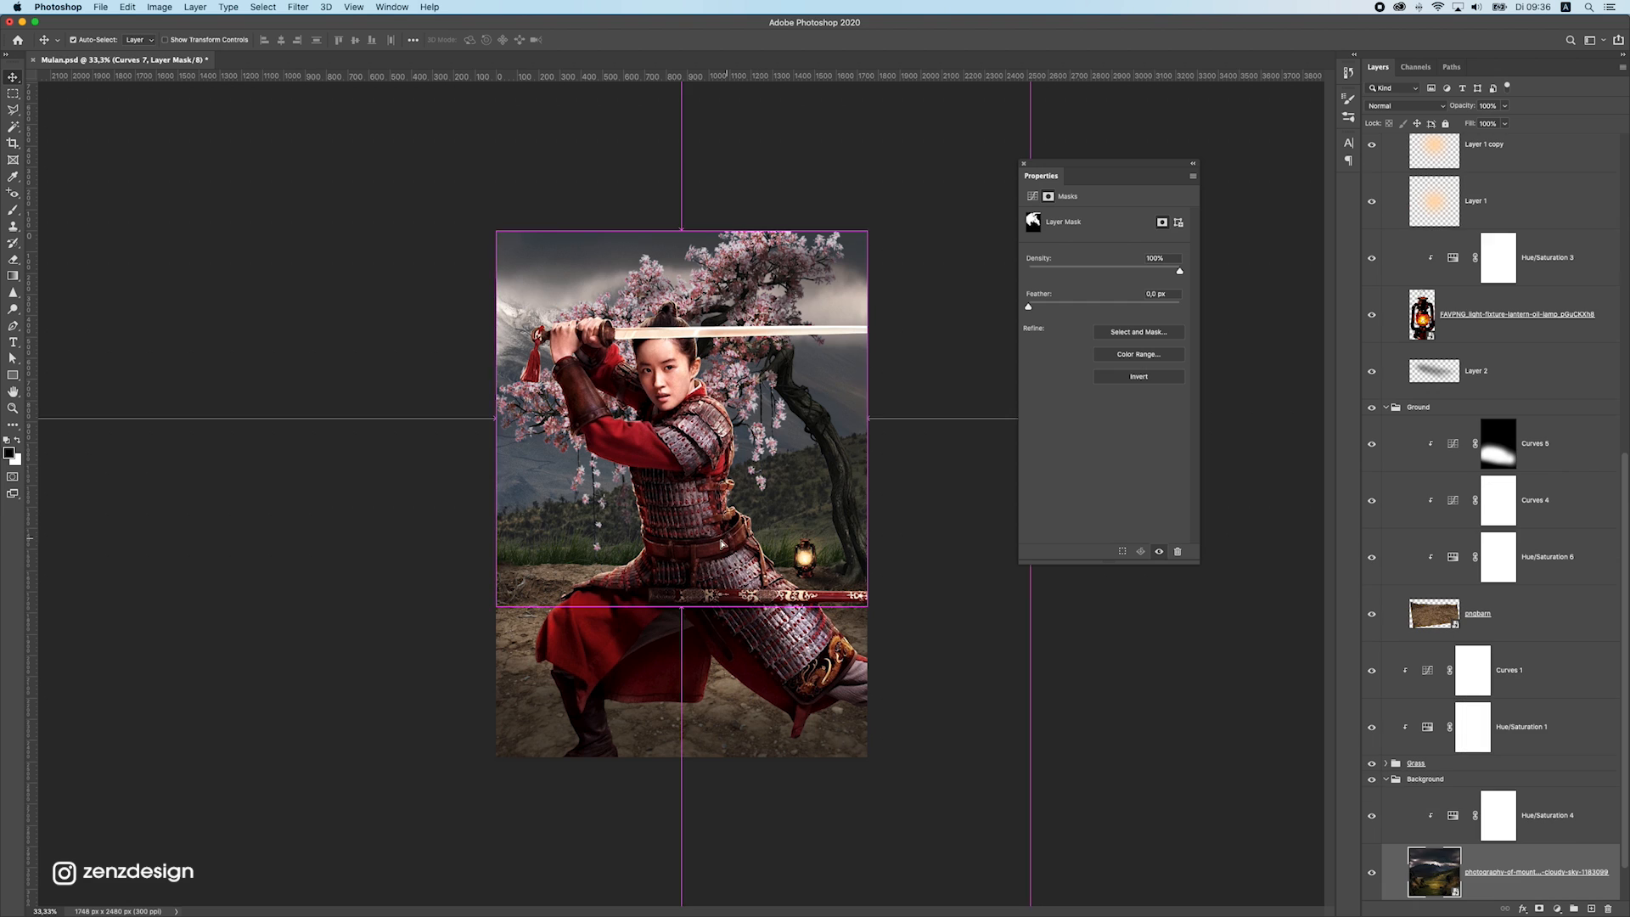
pyautogui.moveTo(800, 556); pyautogui.dragTo(812, 566)
pyautogui.scroll(5, 813, 565)
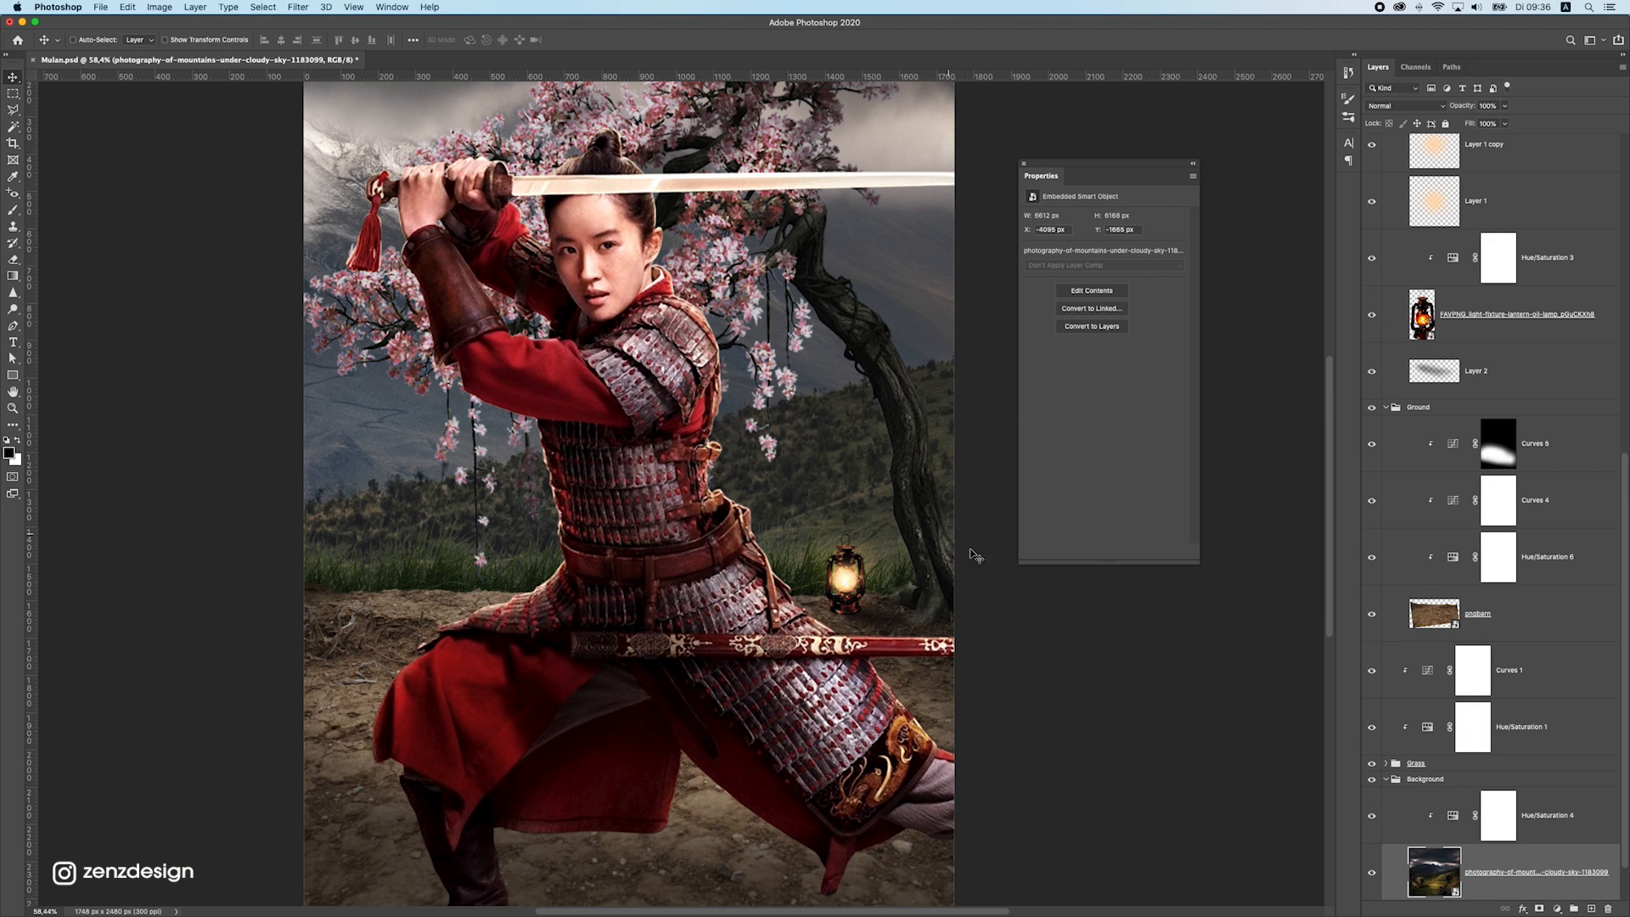
pyautogui.scroll(-2, 1479, 829)
pyautogui.keyDown('super'); pyautogui.click(847, 578); pyautogui.keyUp('super')
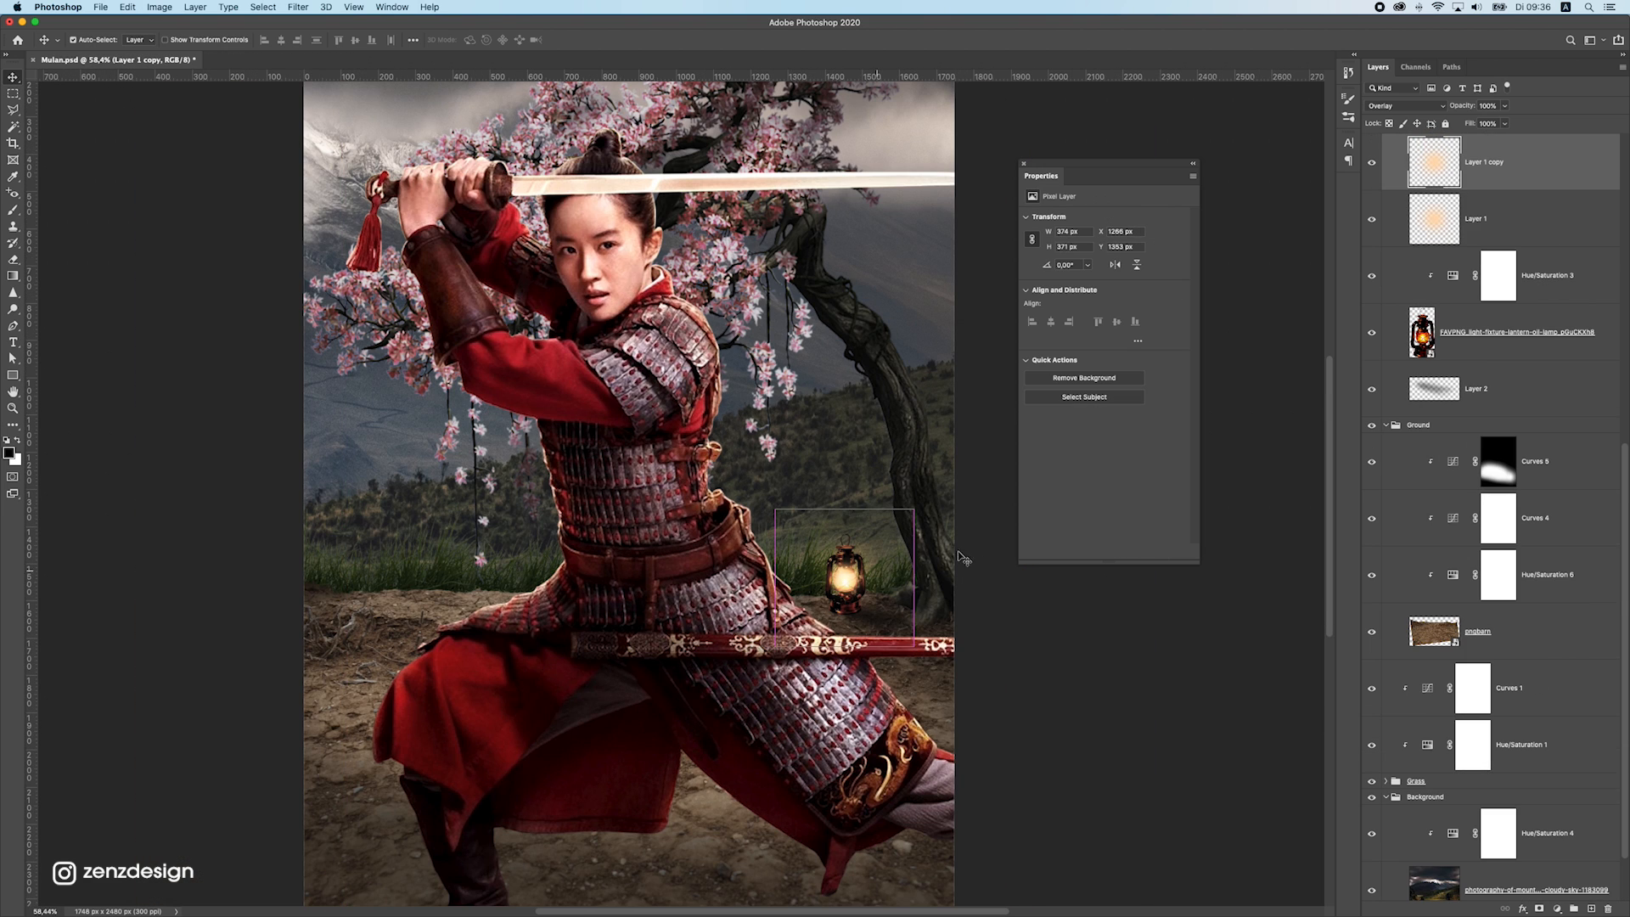
pyautogui.scroll(2, 1388, 370)
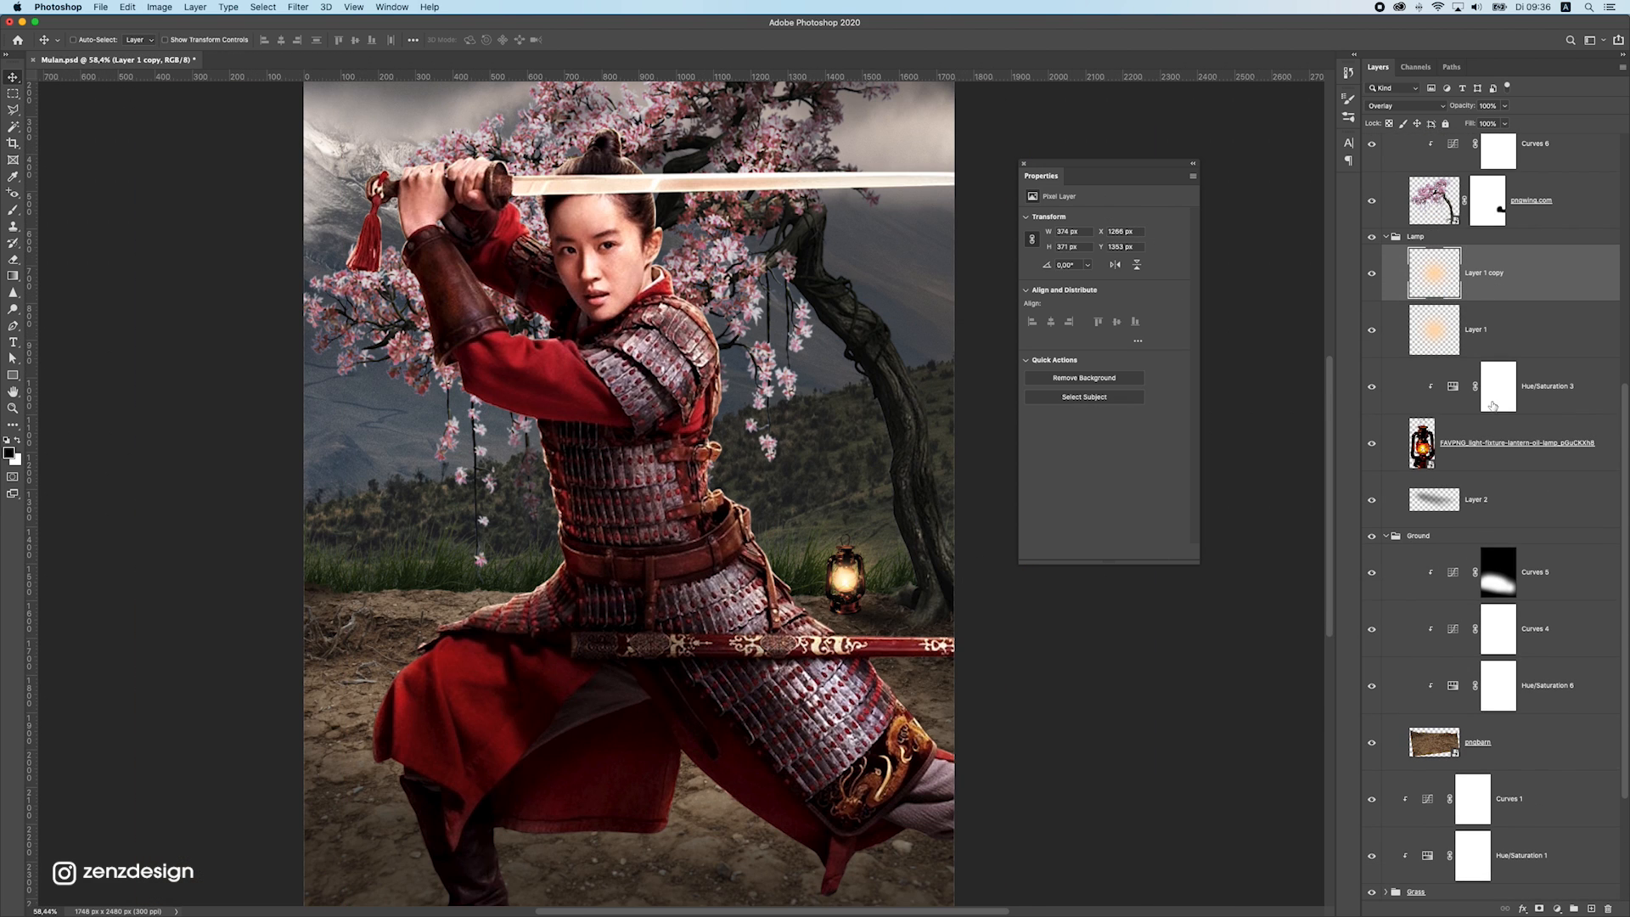
pyautogui.click(1591, 909)
# Set the foreground colour to #ff987c and paint one 250 px soft dab just below the lantern on the new layer
pyautogui.click(19, 210)
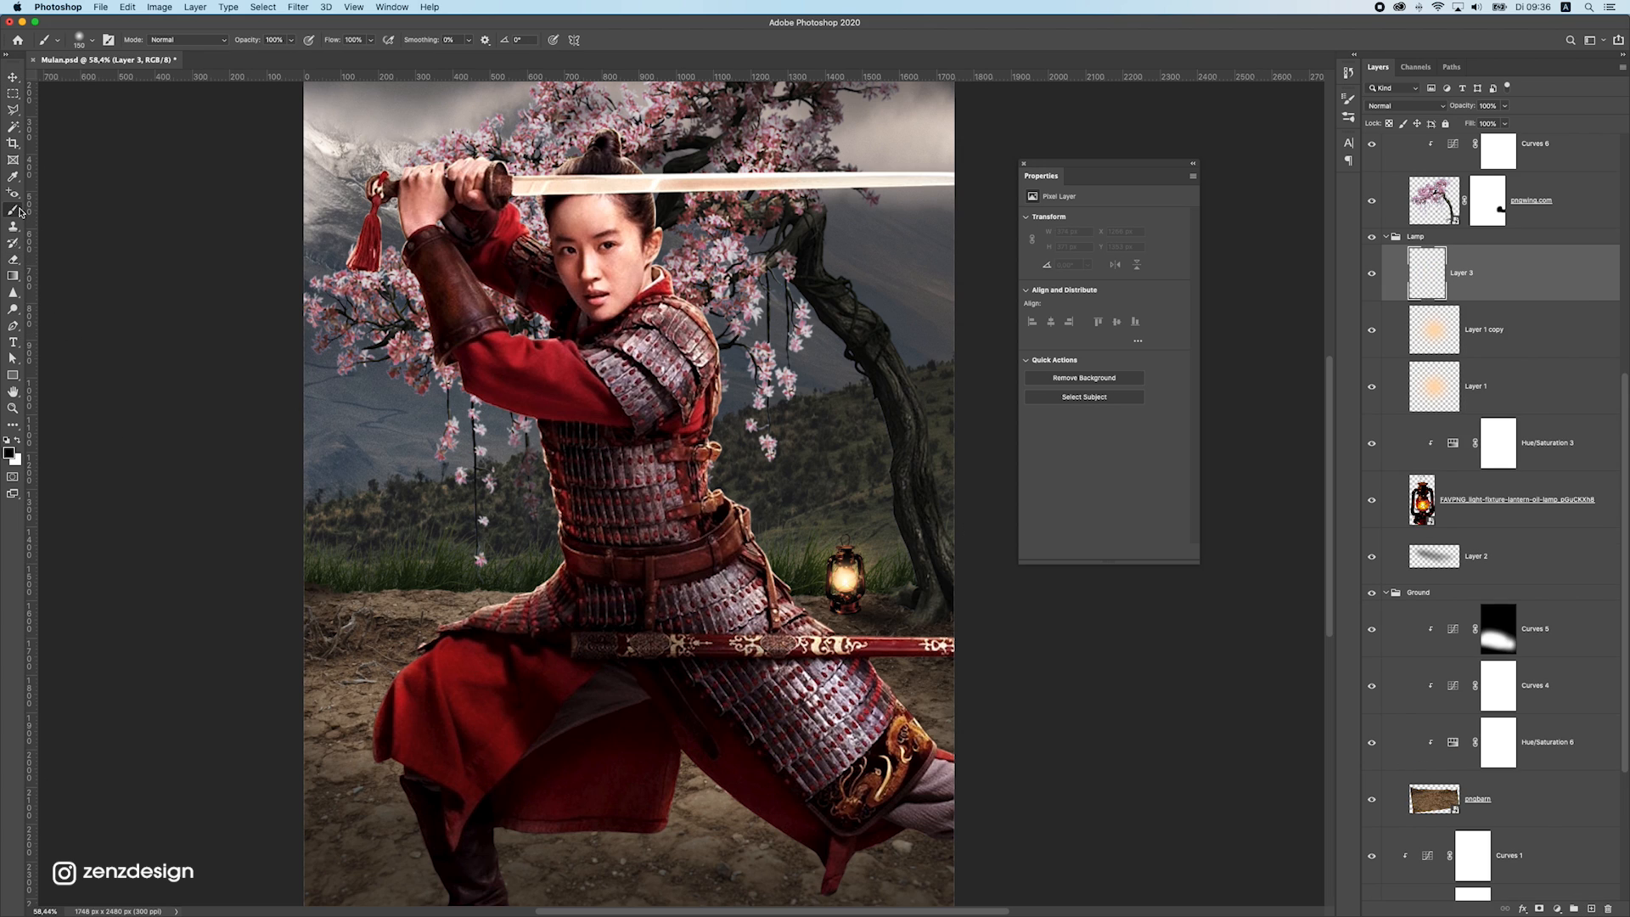
pyautogui.click(11, 454)
pyautogui.click(1316, 652)
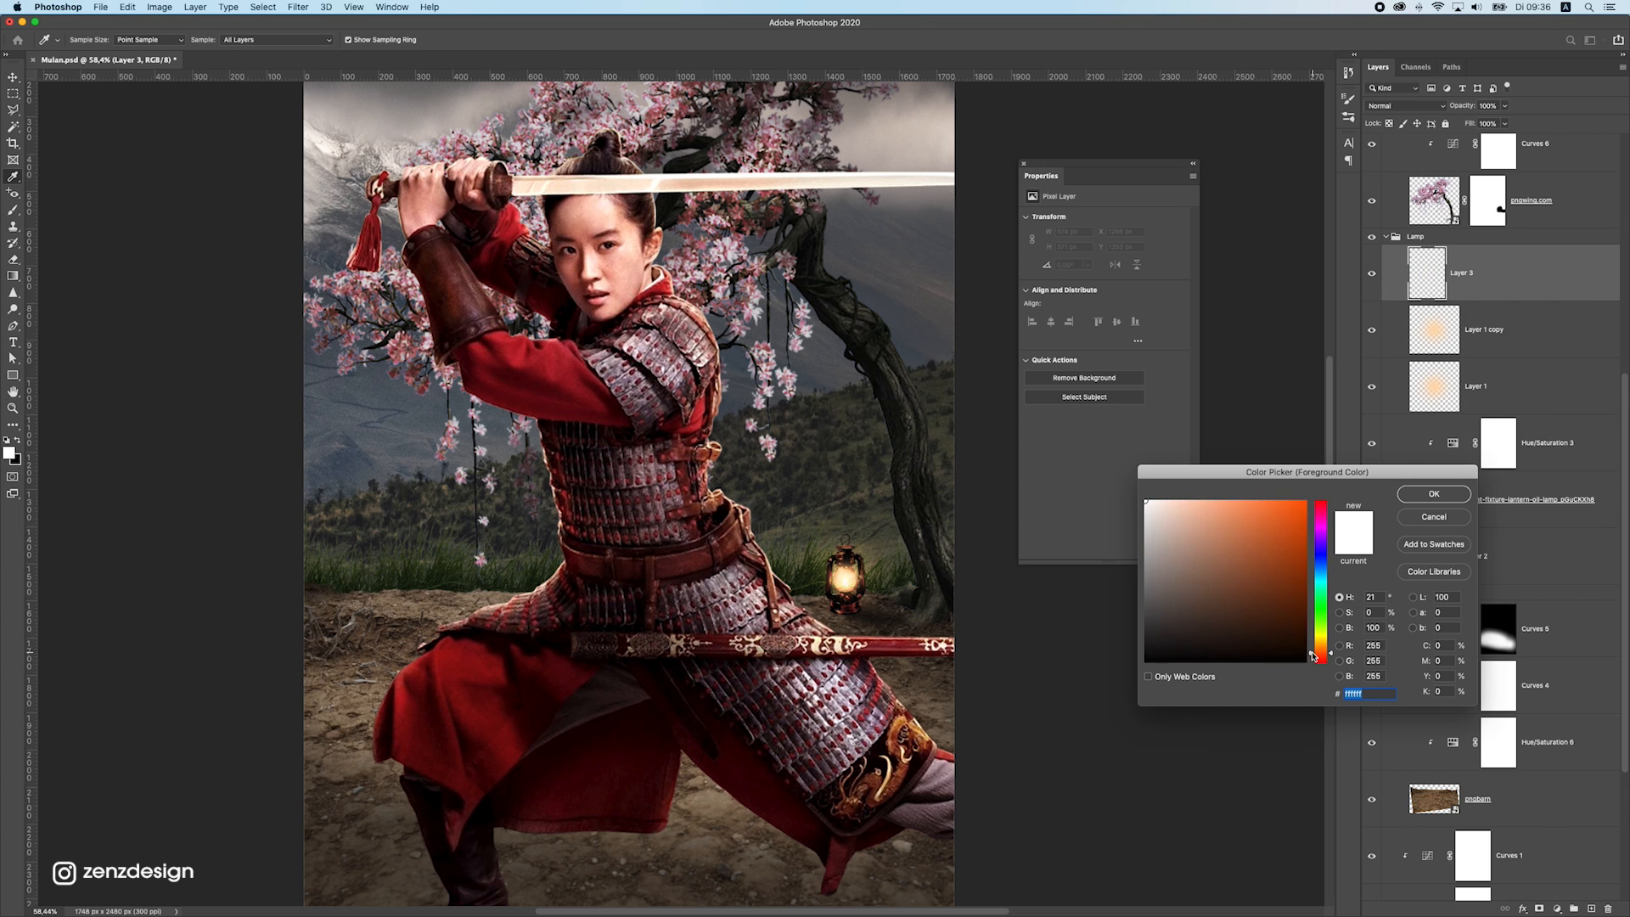
pyautogui.moveTo(1284, 539); pyautogui.dragTo(1228, 500)
pyautogui.moveTo(1317, 655); pyautogui.dragTo(1316, 659)
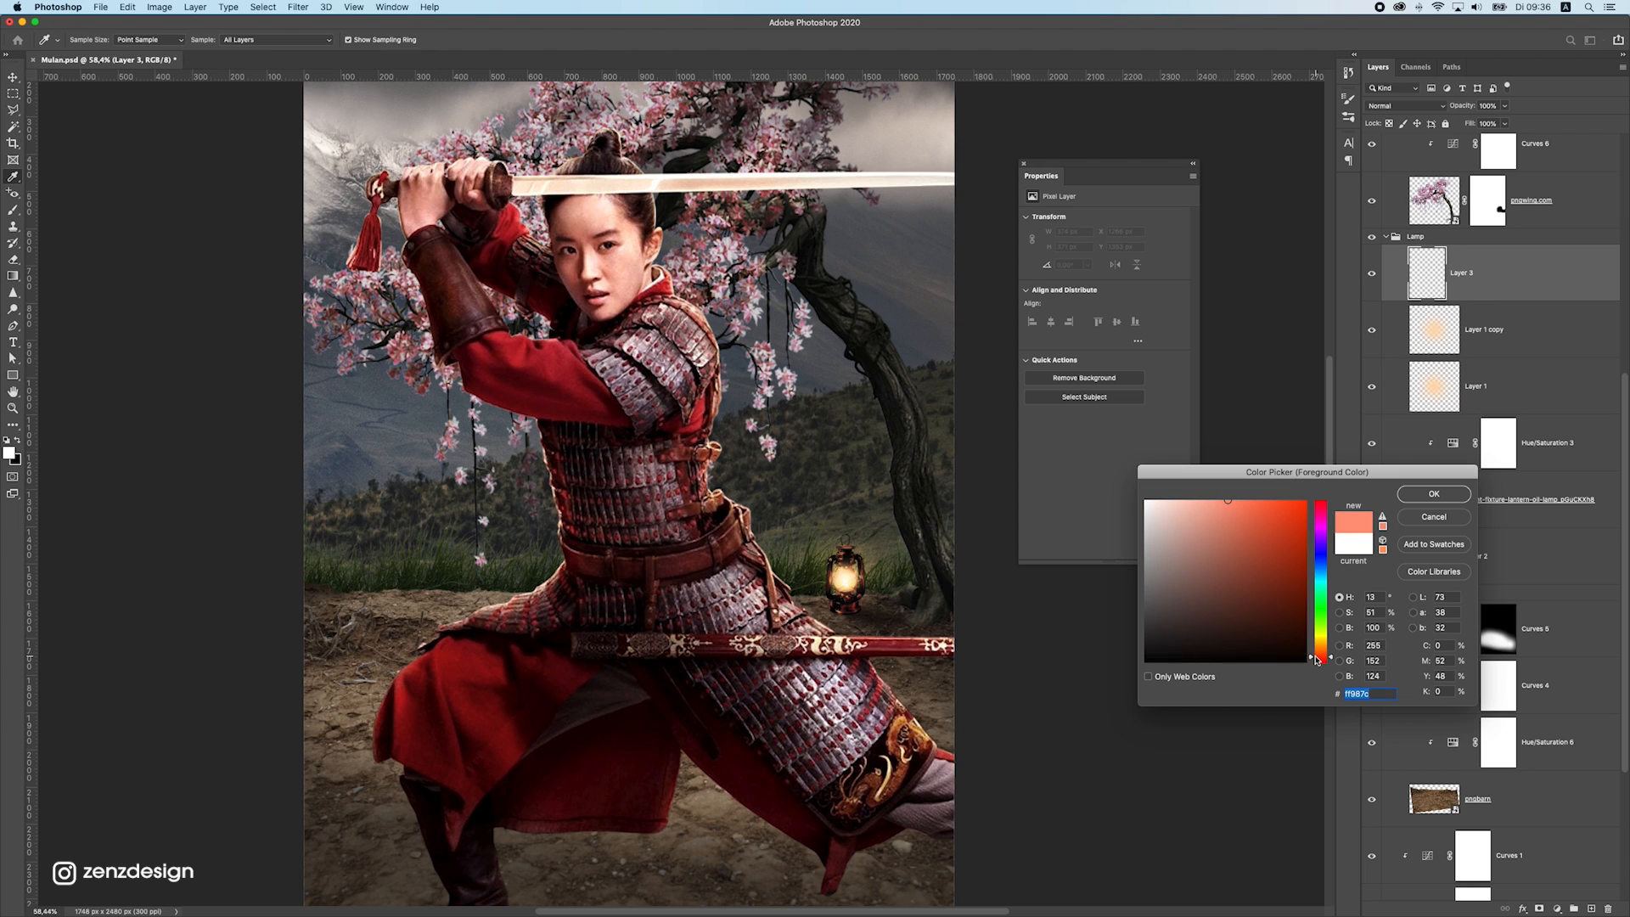
pyautogui.click(1434, 492)
pyautogui.press('b')
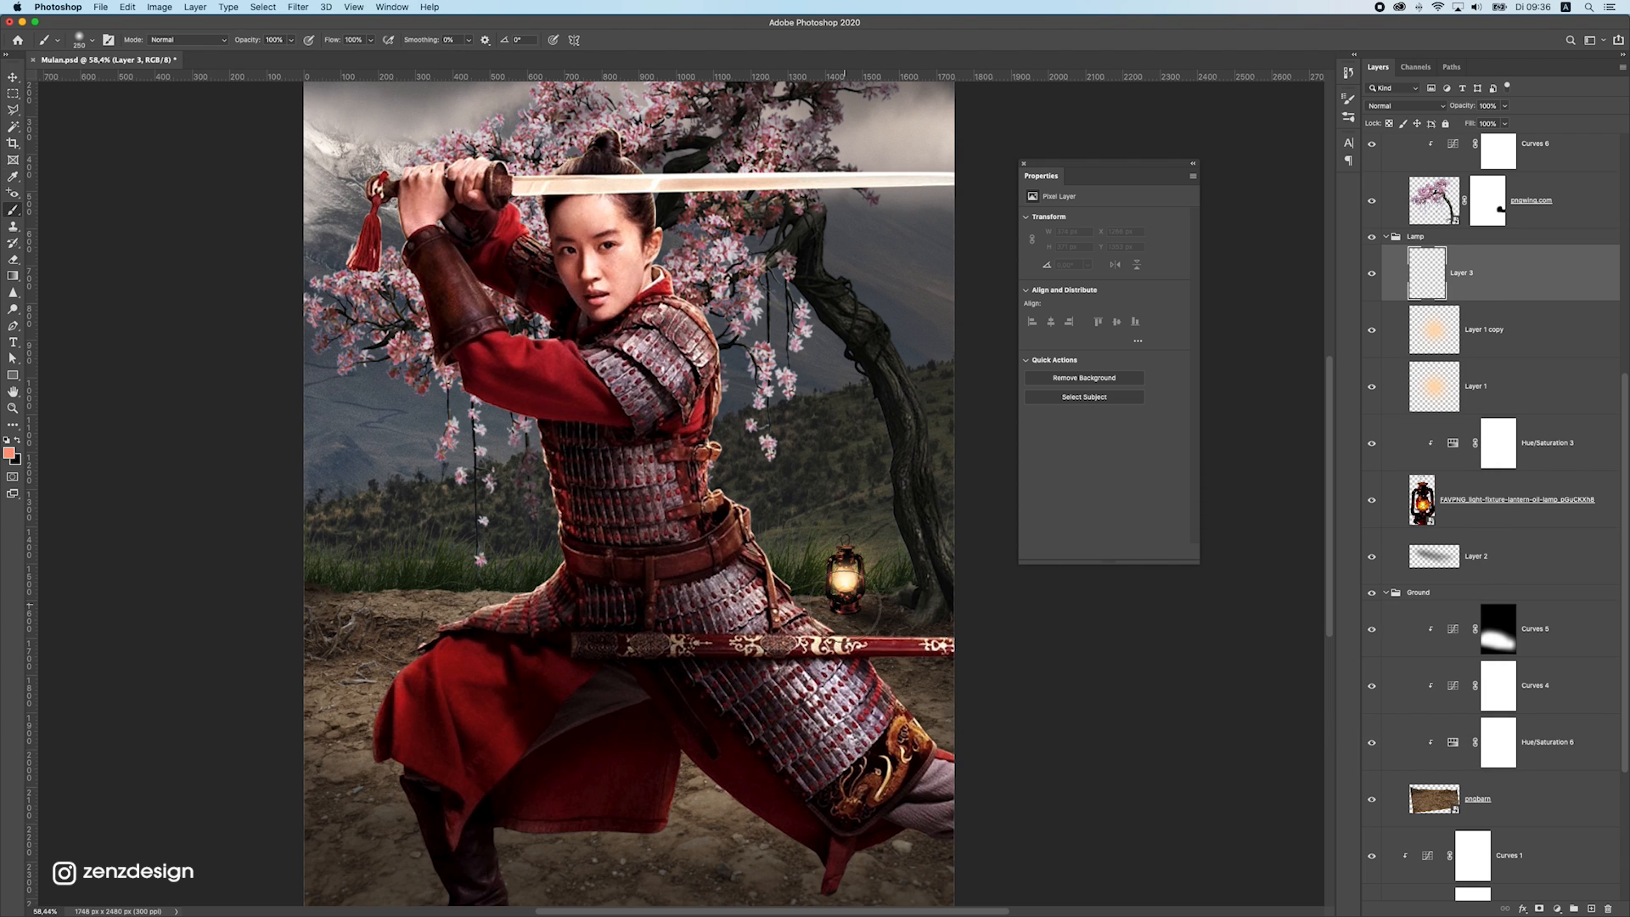
pyautogui.click(846, 599)
# Set the reddish glow layer's blend mode to Overlay and move the glow onto the ground beside the lantern
pyautogui.click(13, 77)
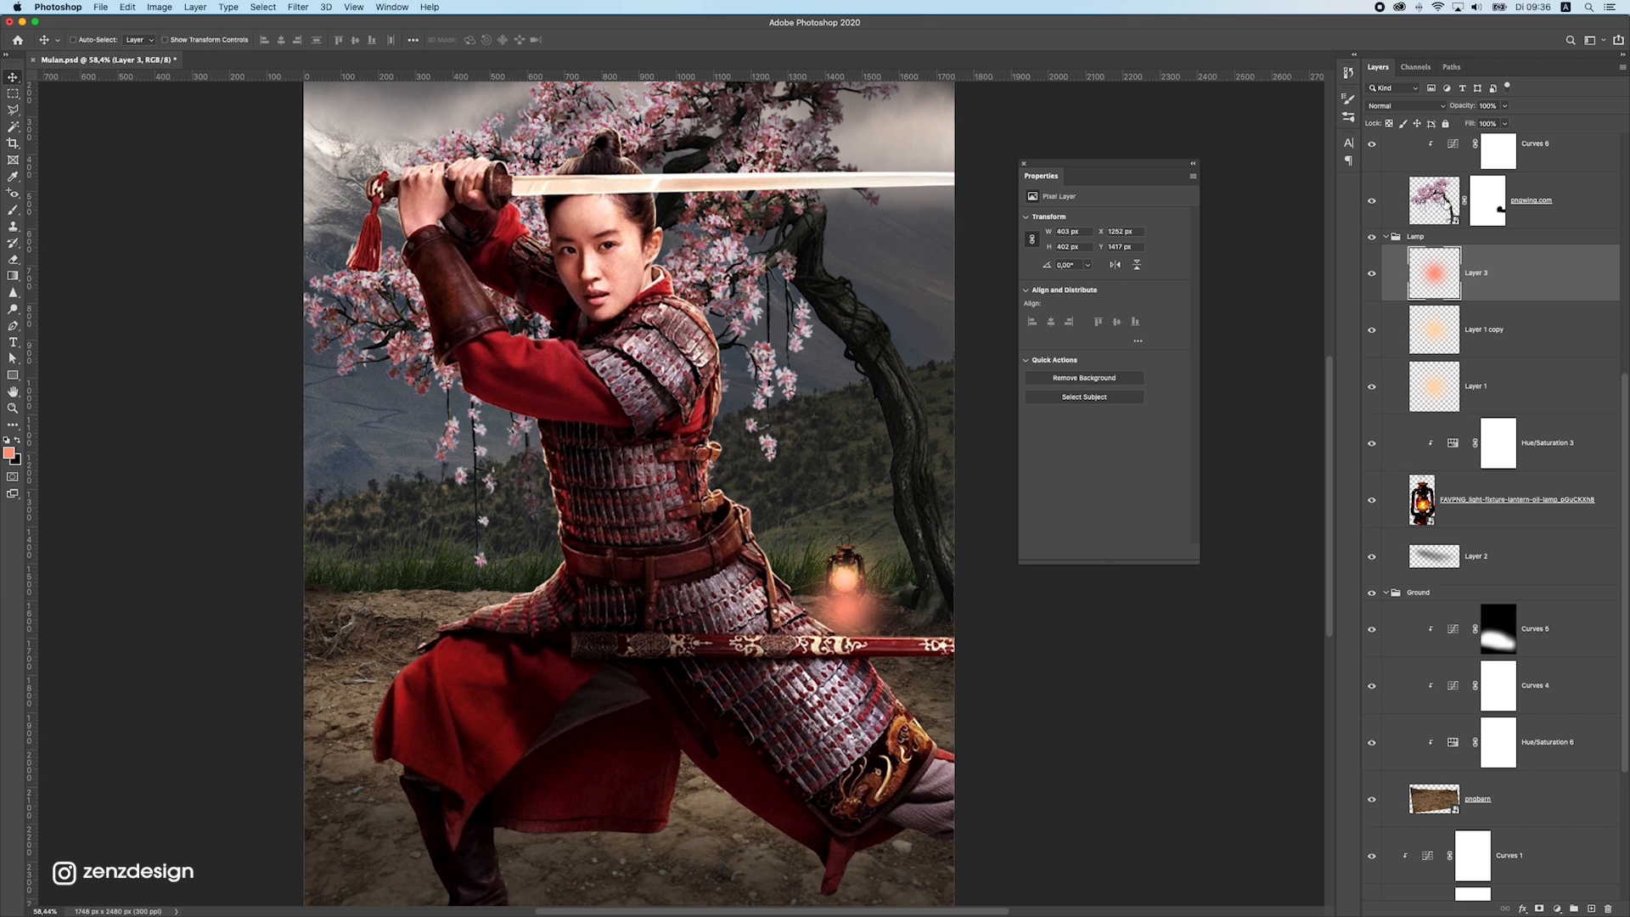
pyautogui.click(1415, 109)
pyautogui.click(1393, 246)
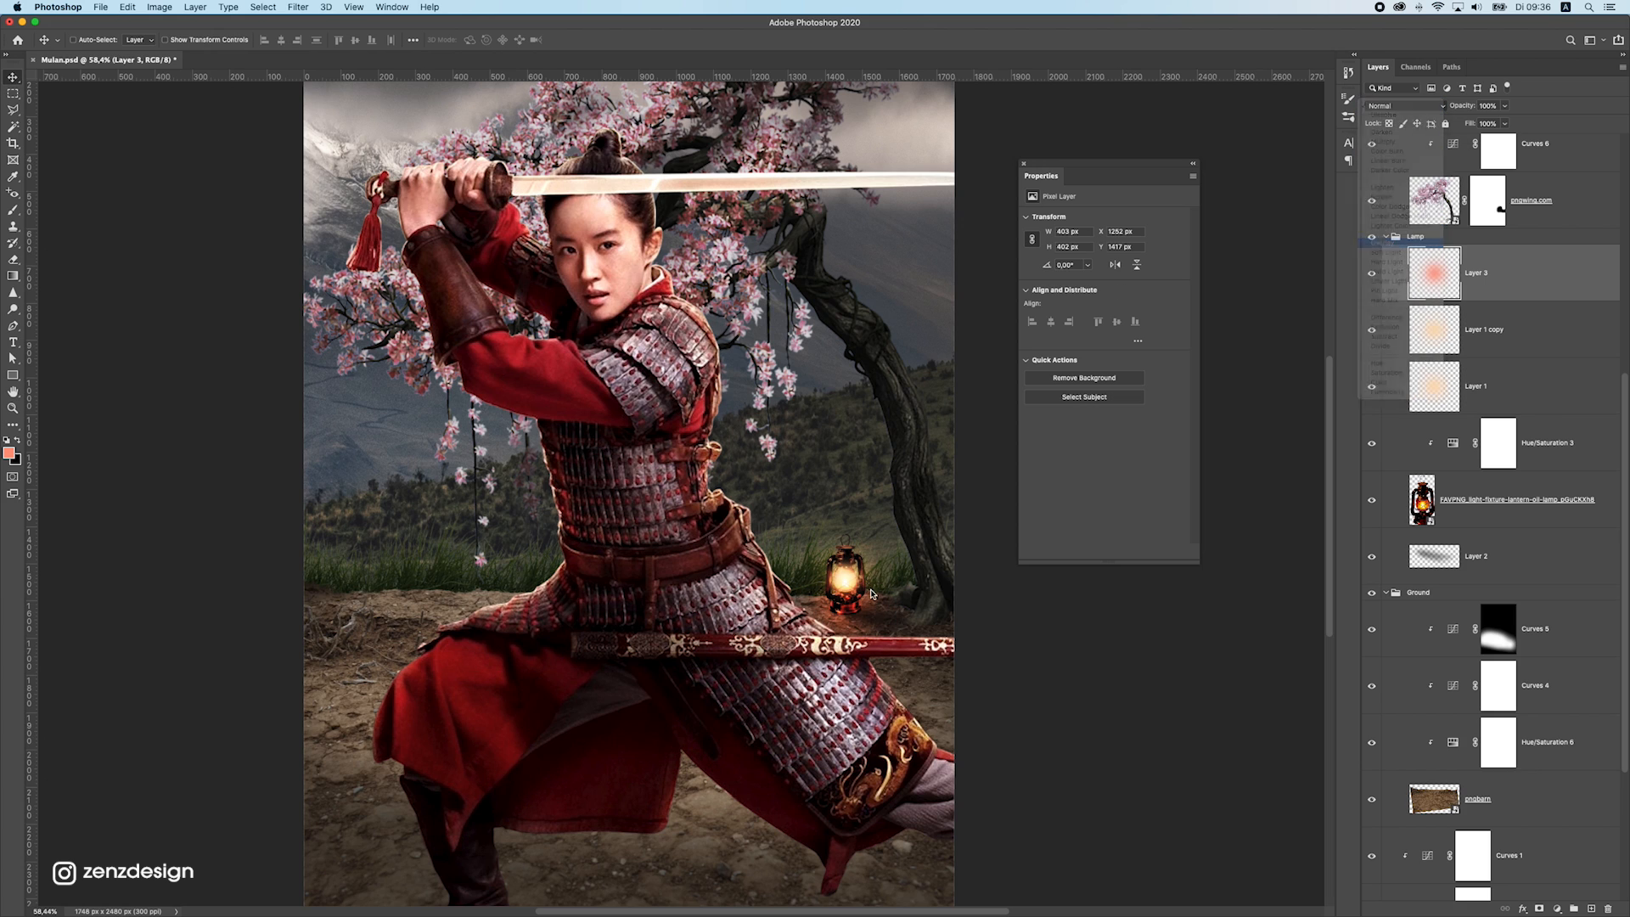
pyautogui.moveTo(864, 578); pyautogui.dragTo(883, 611)
pyautogui.scroll(-2, 1541, 293)
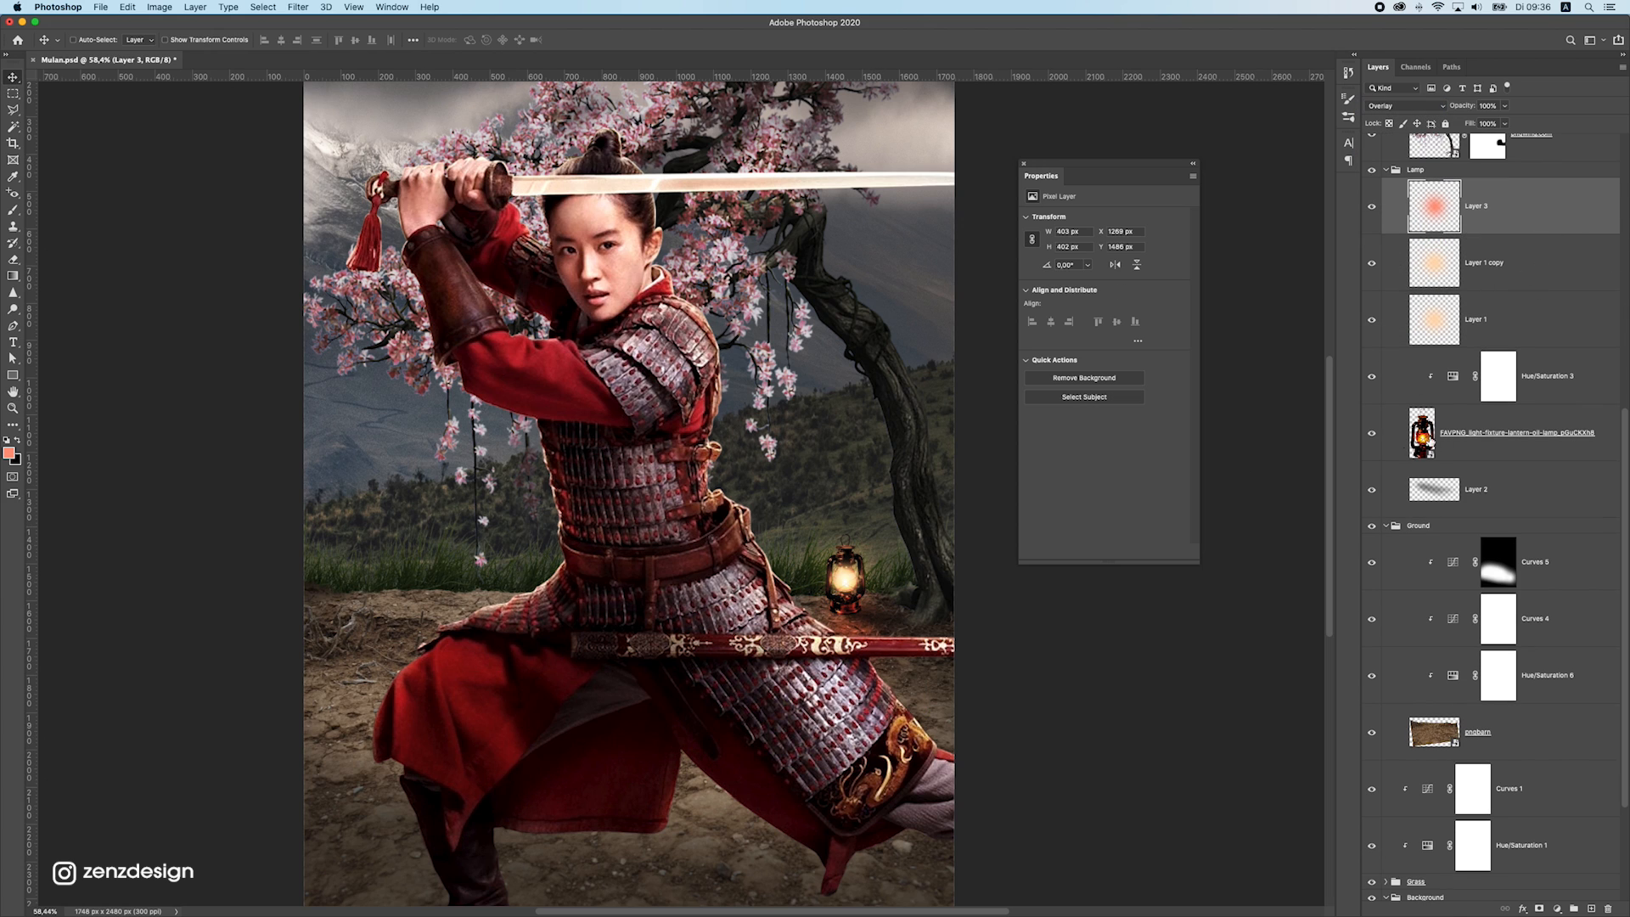
pyautogui.click(1386, 527)
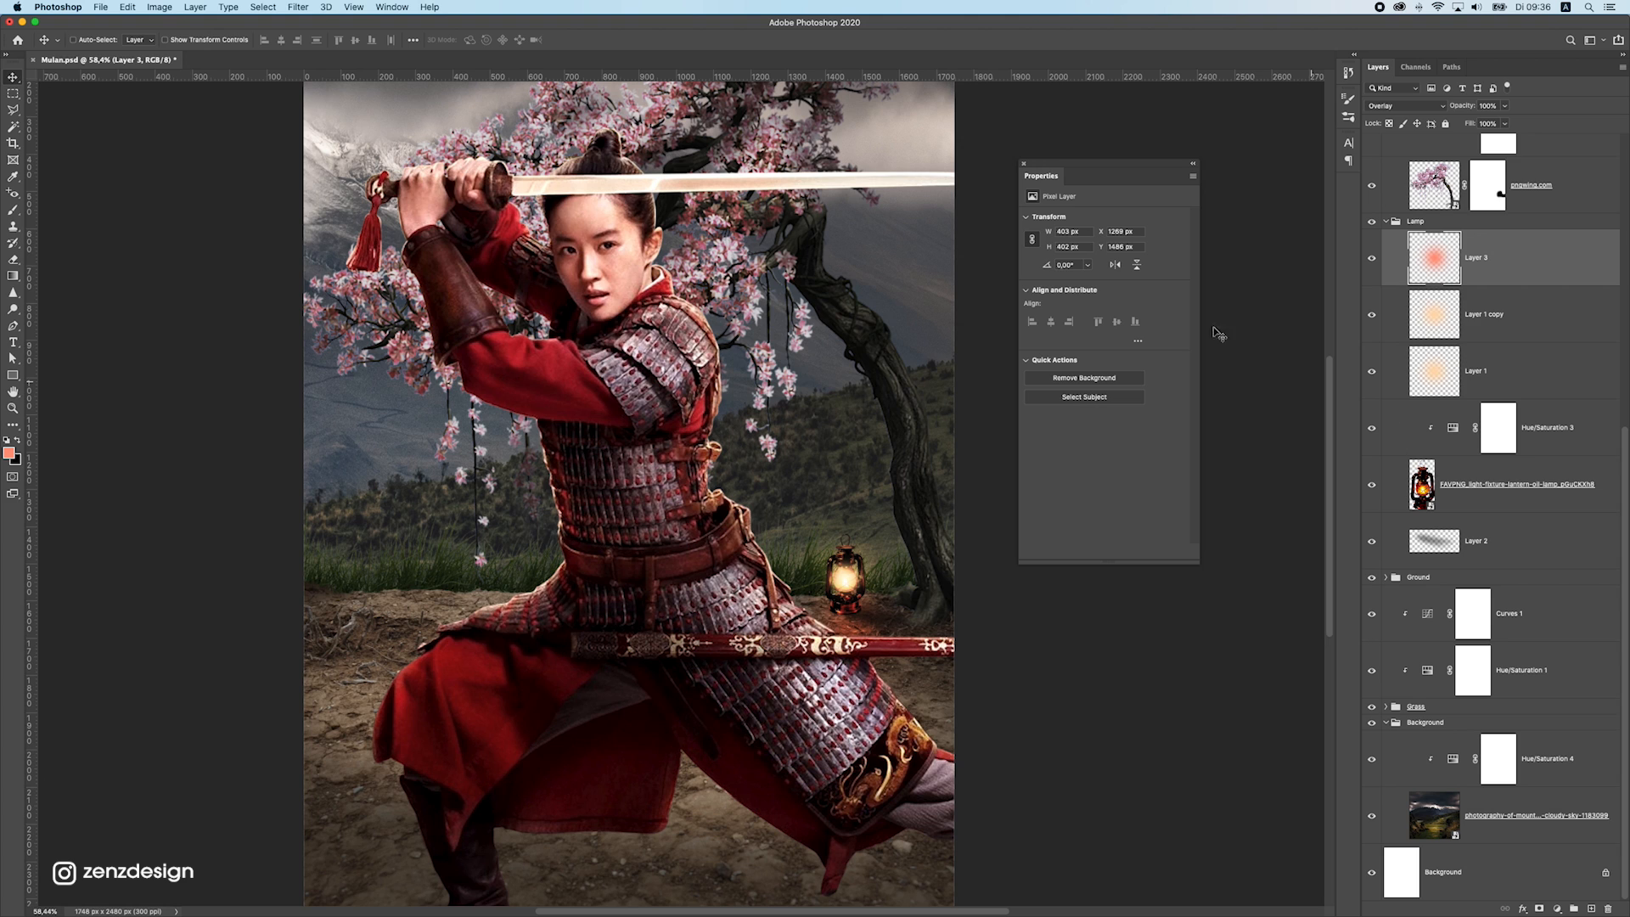
pyautogui.moveTo(778, 448)
pyautogui.mouseDown()
pyautogui.moveTo(808, 450)
pyautogui.moveTo(742, 476)
pyautogui.moveTo(789, 429)
pyautogui.mouseUp()
# Enlarge the reddish glow to about 194% and position it over the ground around the lantern's base
pyautogui.press('super+t')
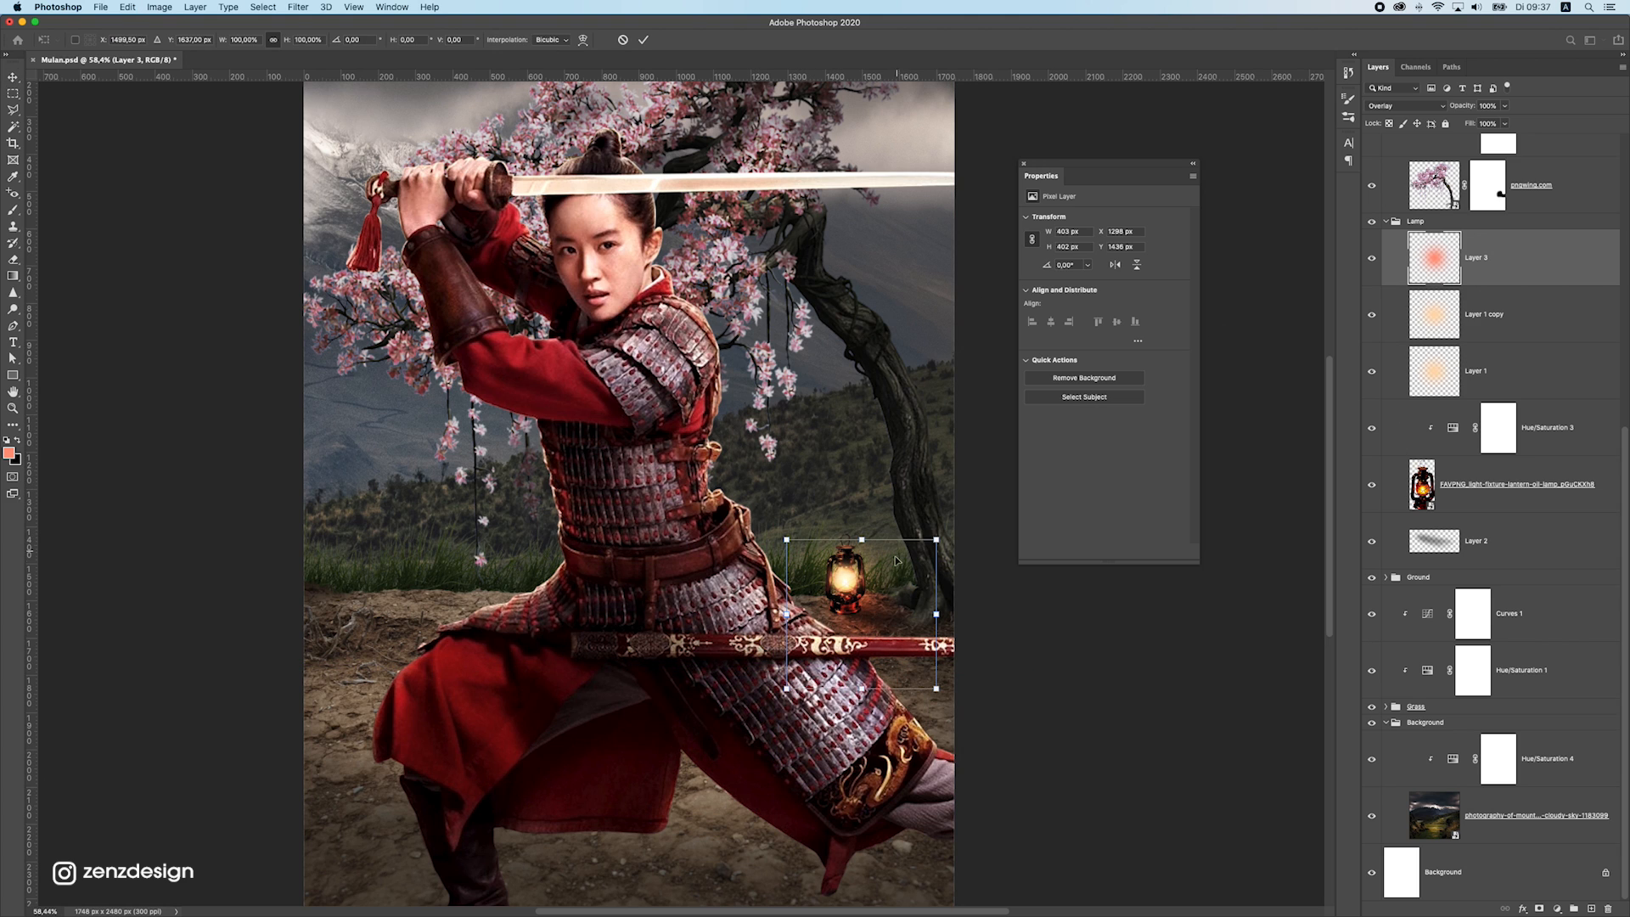
pyautogui.moveTo(948, 555); pyautogui.dragTo(1012, 477)
pyautogui.moveTo(901, 585); pyautogui.dragTo(927, 583)
pyautogui.moveTo(854, 506); pyautogui.dragTo(825, 518)
pyautogui.scroll(-5, 880, 564)
pyautogui.scroll(5, 790, 569)
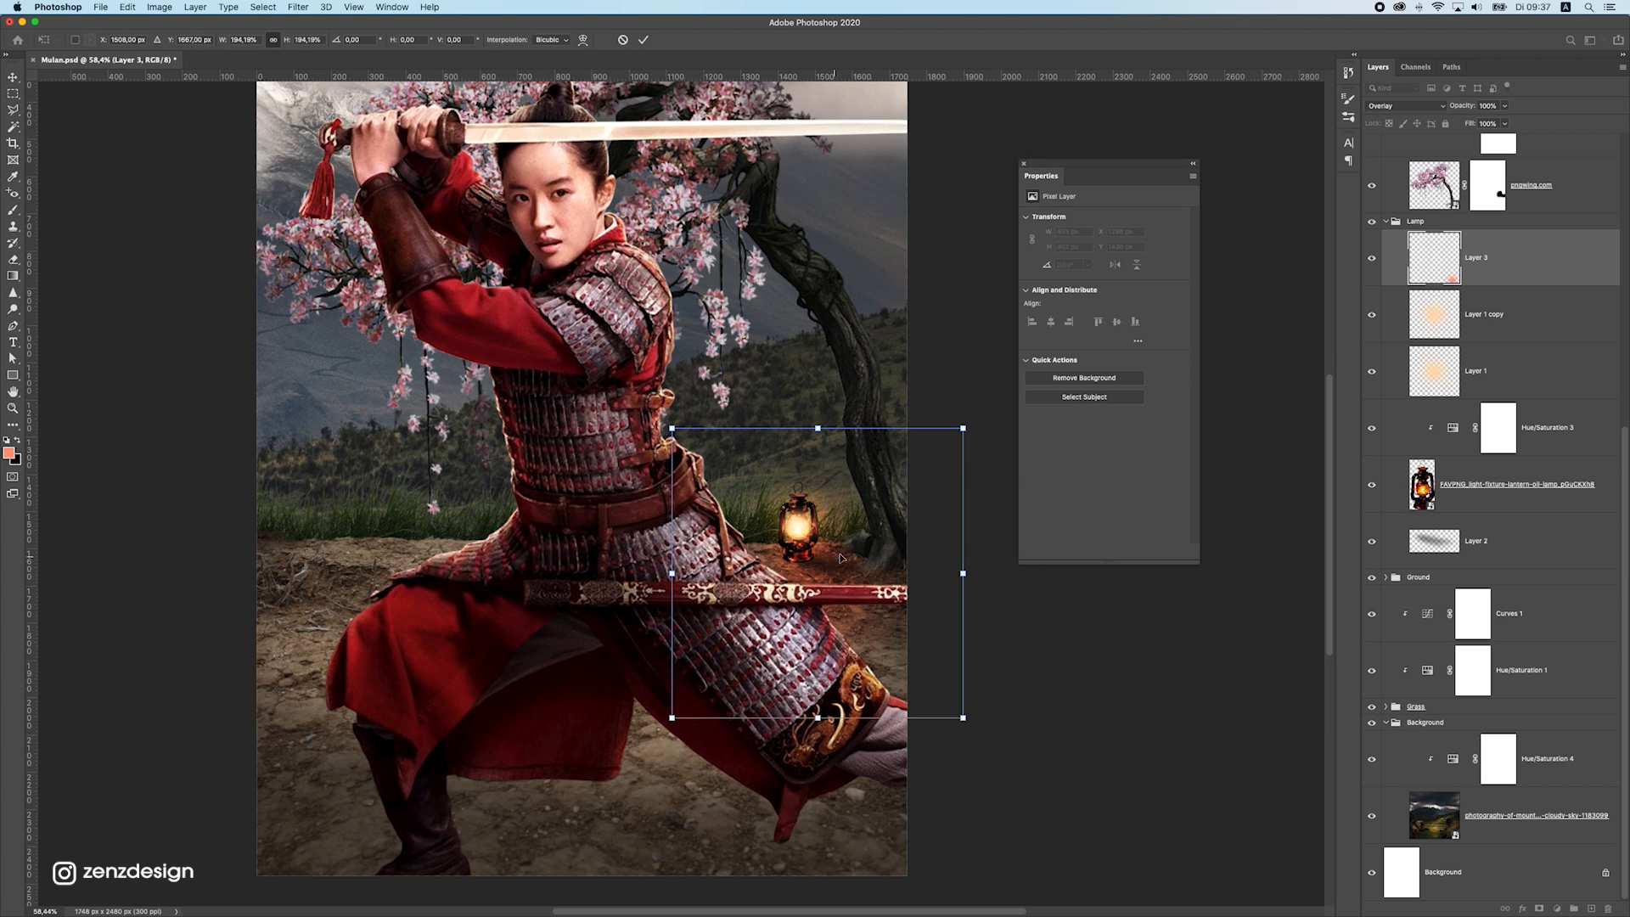
pyautogui.press('Return')
# Examine the lantern light on the whole poster and compare it with and without the larger Overlay glow
pyautogui.click(14, 260)
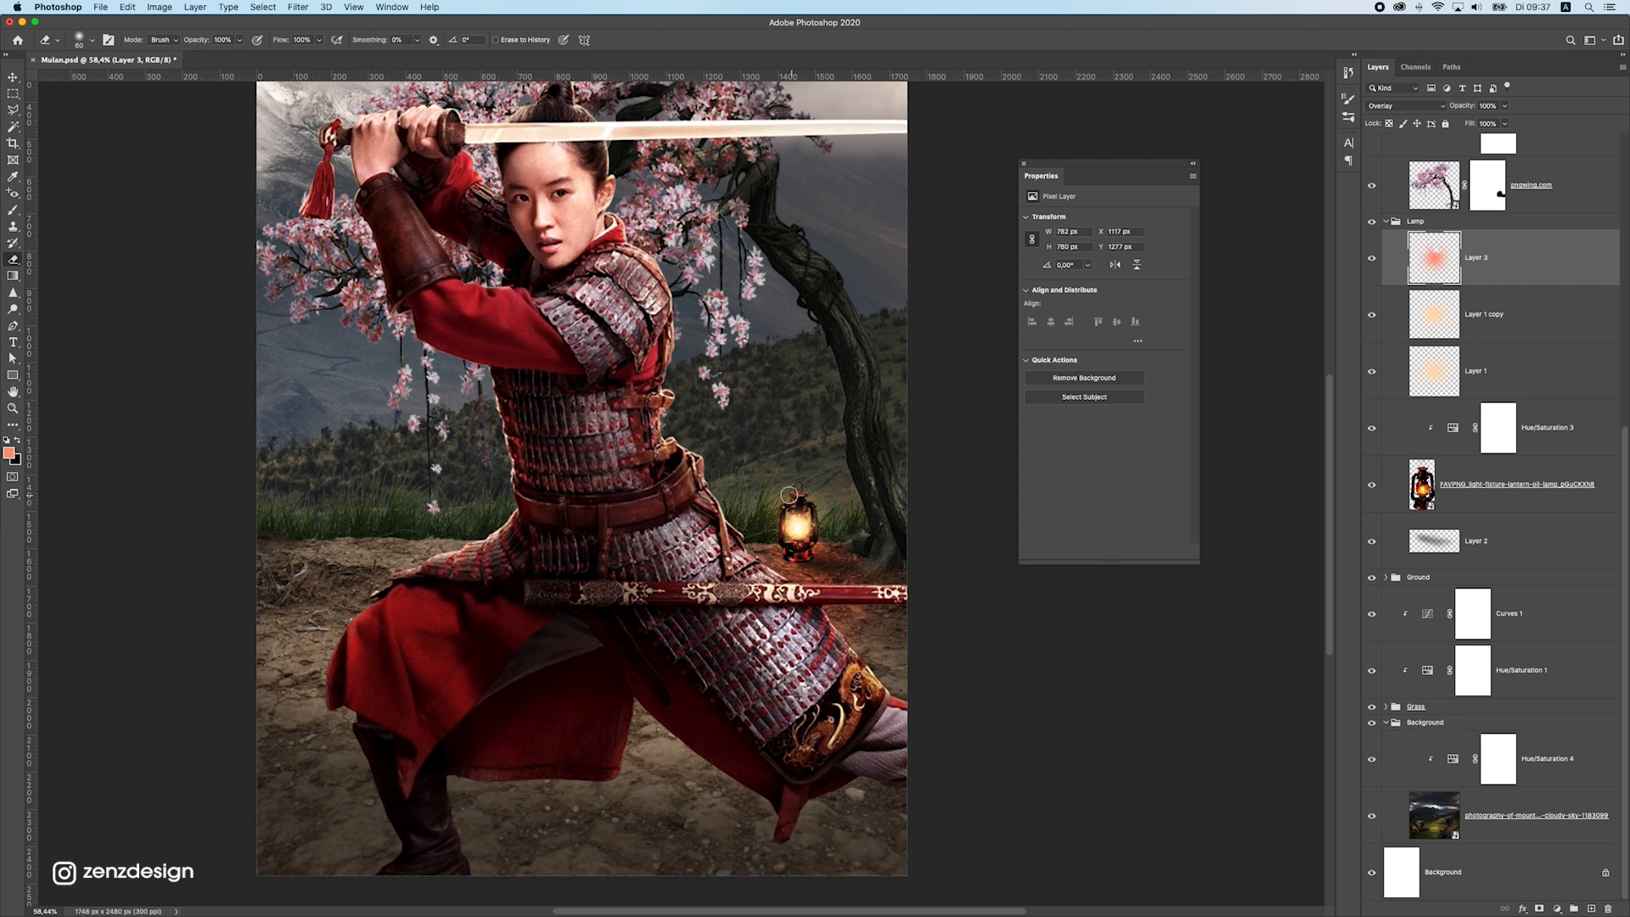
pyautogui.scroll(-5, 795, 433)
pyautogui.scroll(5, 763, 458)
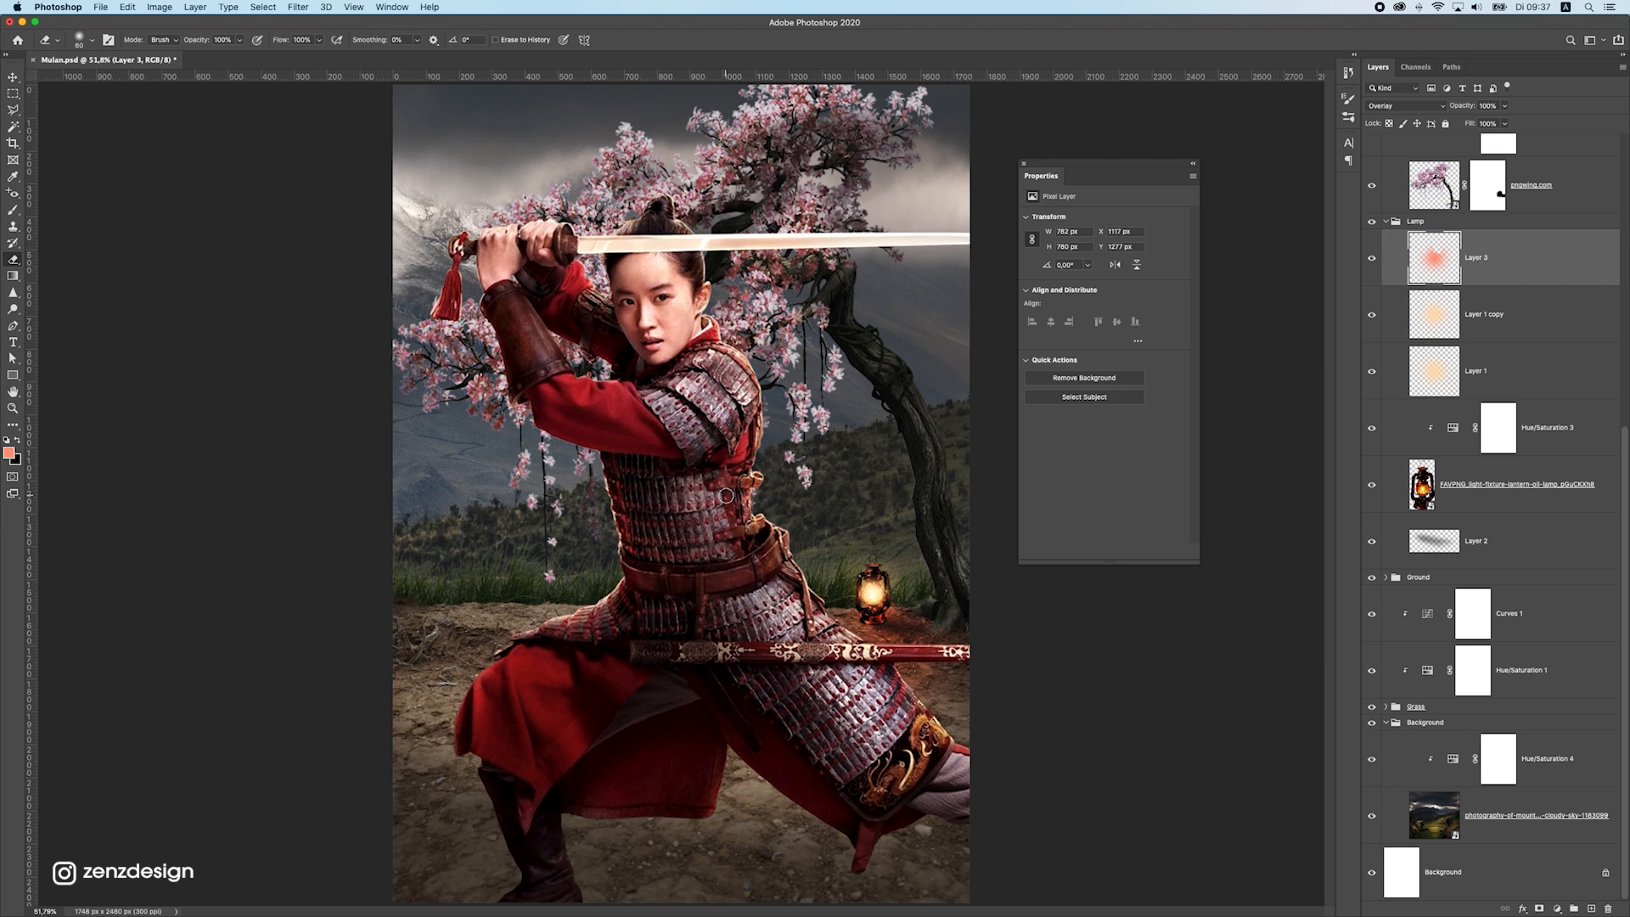
pyautogui.scroll(-8, 739, 471)
pyautogui.scroll(5, 727, 475)
pyautogui.scroll(5, 727, 474)
pyautogui.click(1445, 333)
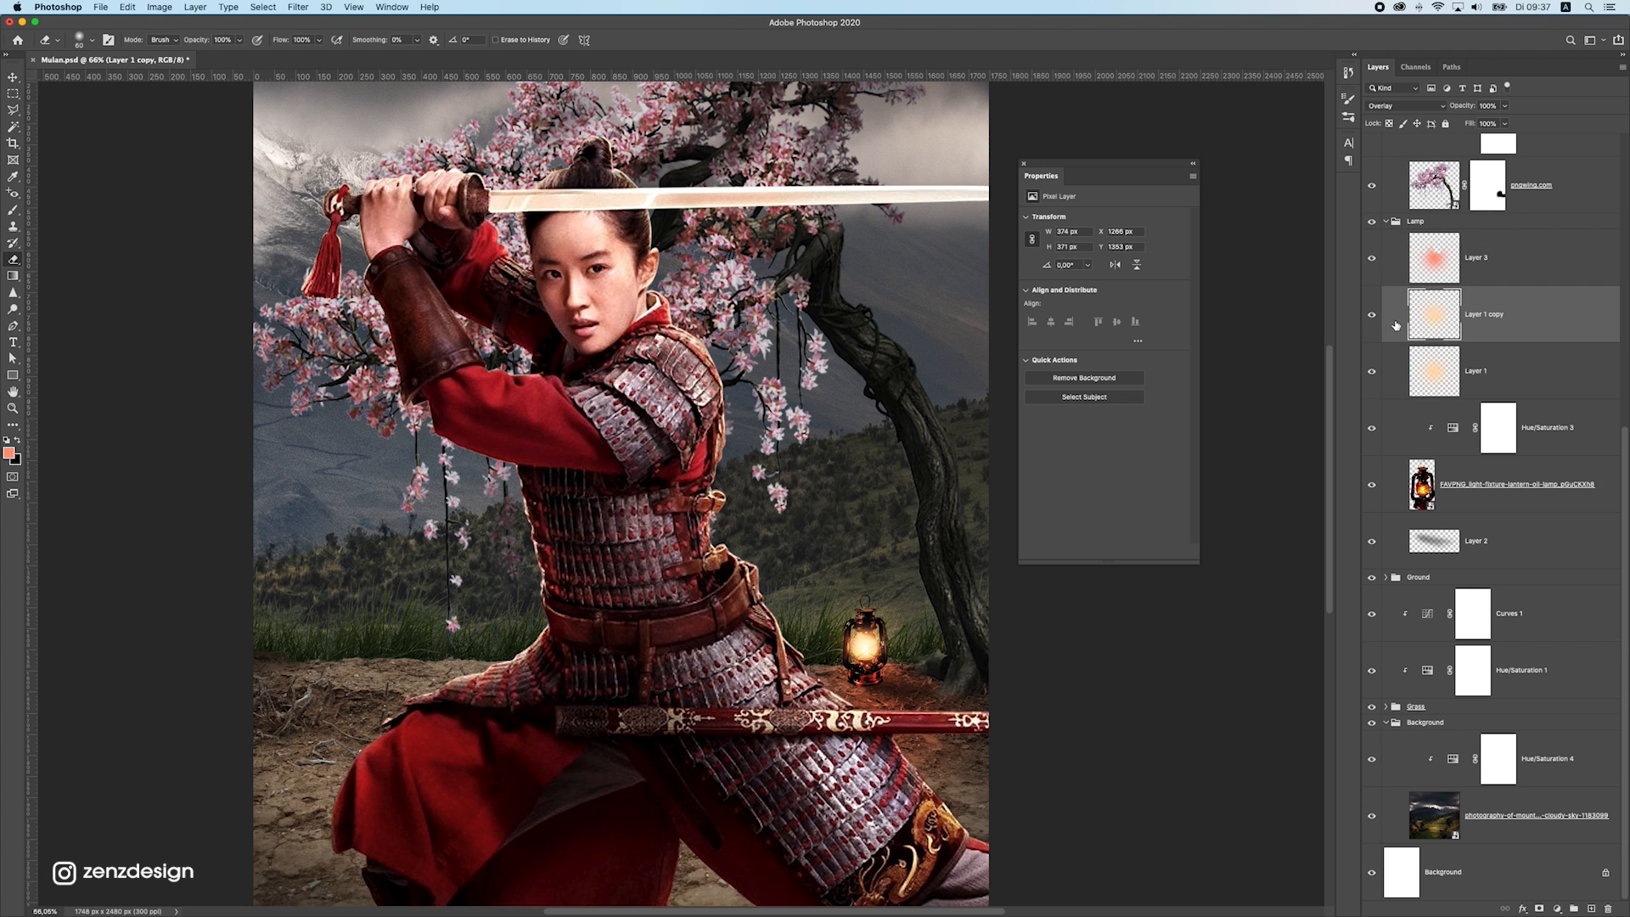
pyautogui.click(1372, 315)
pyautogui.click(1372, 315)
# Lower the opacity of the lantern's small Screen glow layer to 60%
pyautogui.click(1372, 371)
pyautogui.click(1520, 371)
pyautogui.click(1505, 106)
pyautogui.moveTo(1509, 120); pyautogui.dragTo(1481, 122)
pyautogui.scroll(-10, 726, 552)
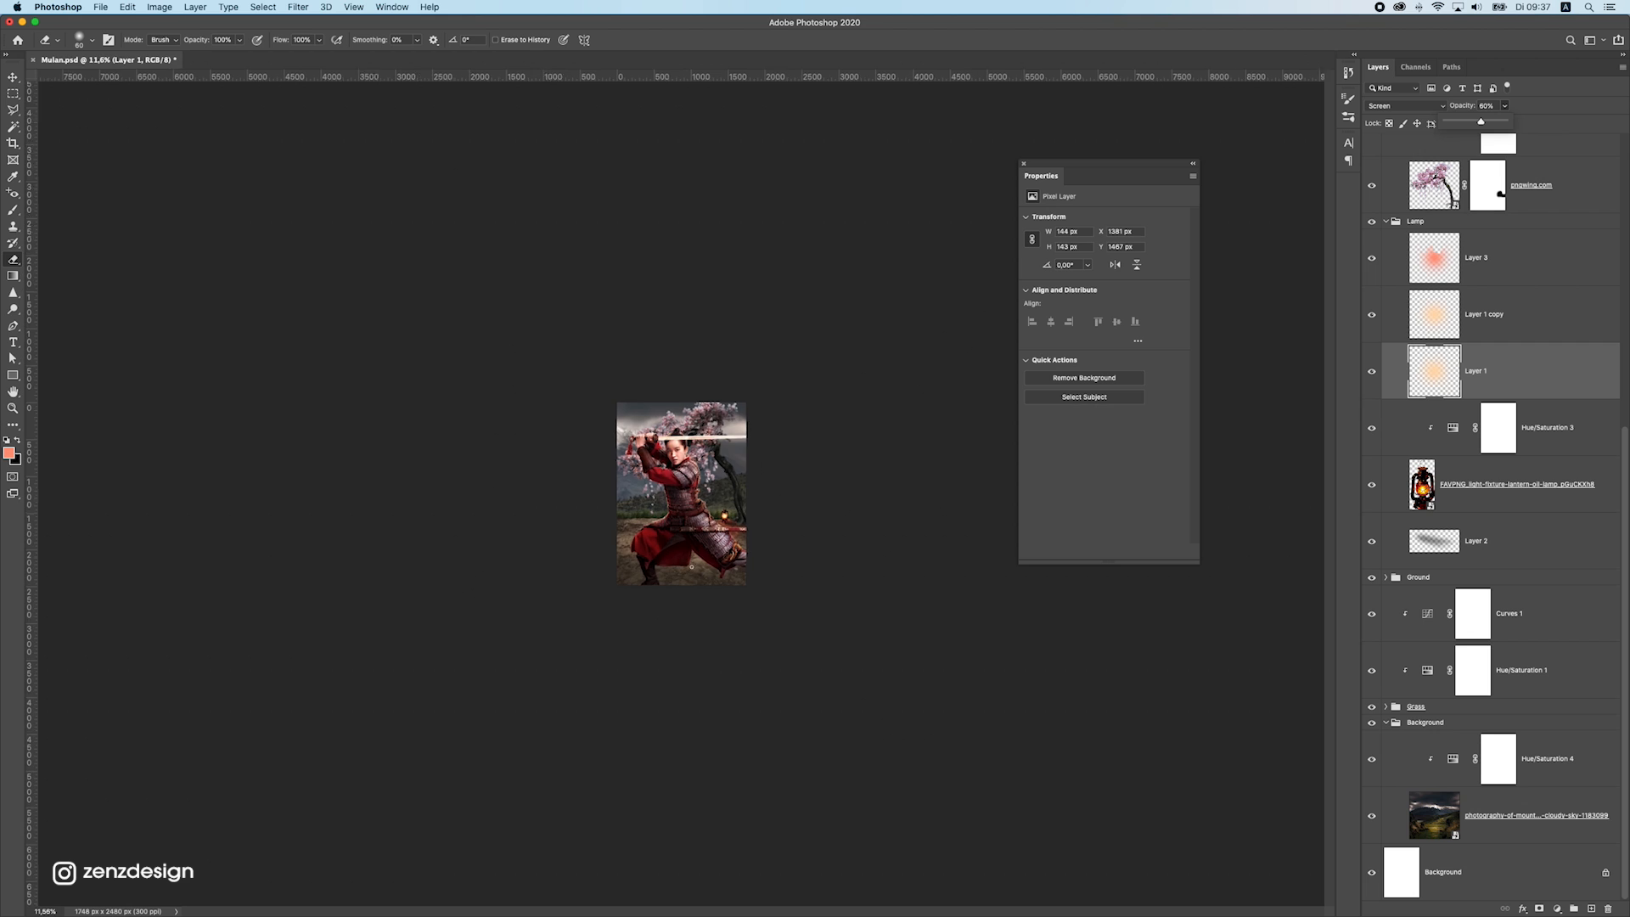
pyautogui.scroll(9, 730, 543)
pyautogui.scroll(-5, 747, 509)
pyautogui.scroll(1, 760, 484)
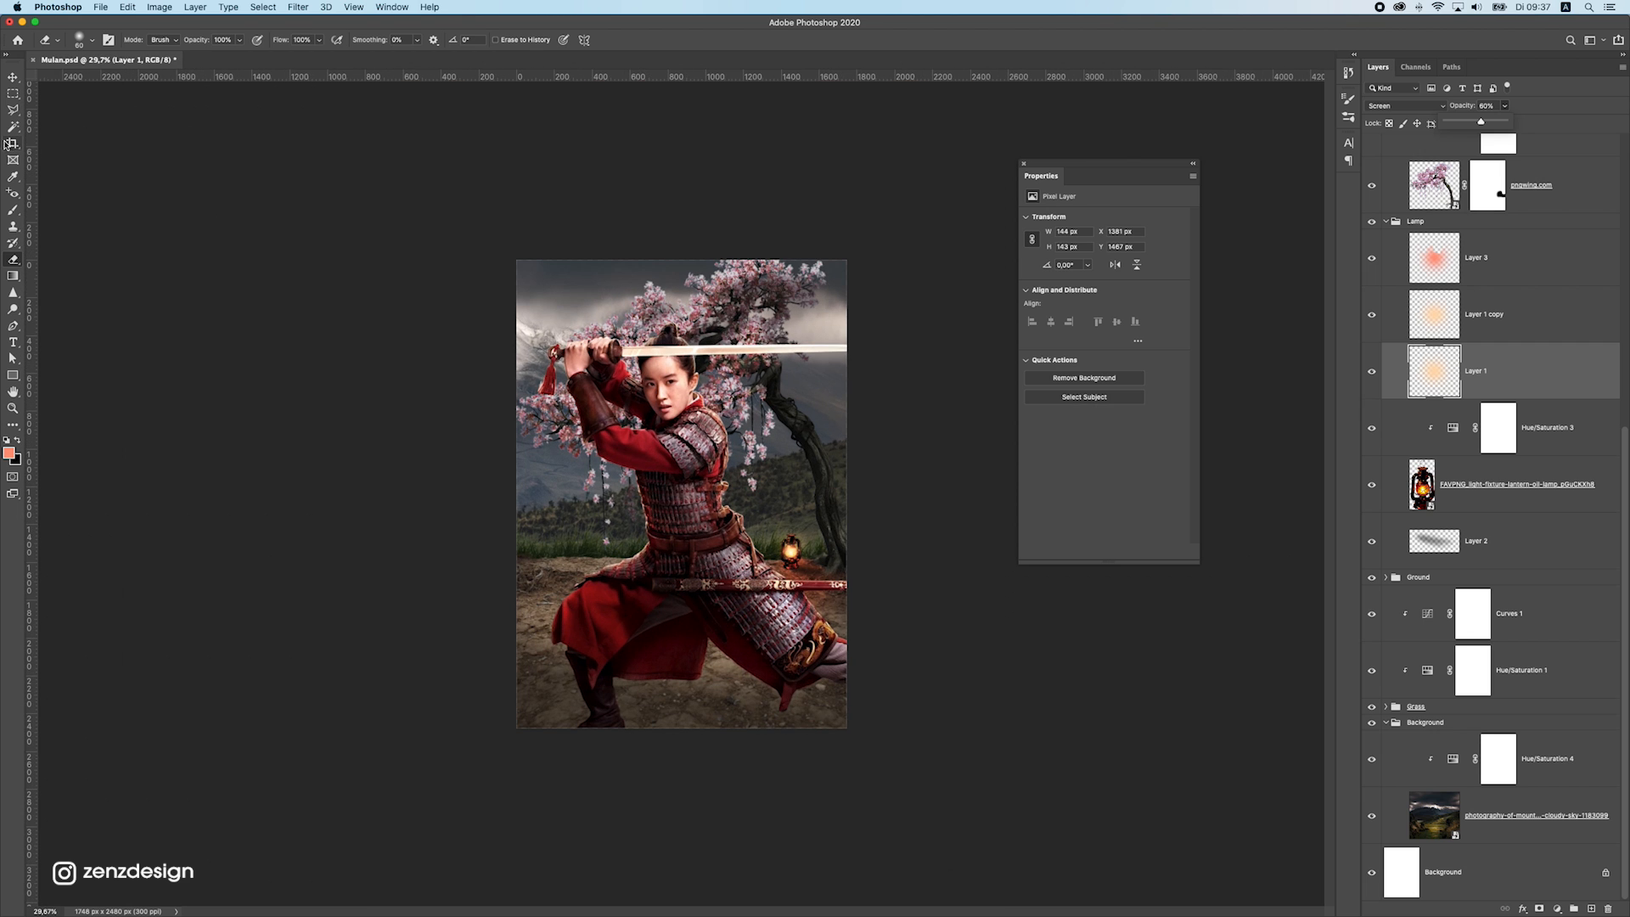
# Create a new empty layer and place it above the Mulan group at the top of the layer stack
pyautogui.click(14, 80)
pyautogui.keyDown('super'); pyautogui.click(590, 346); pyautogui.keyUp('super')
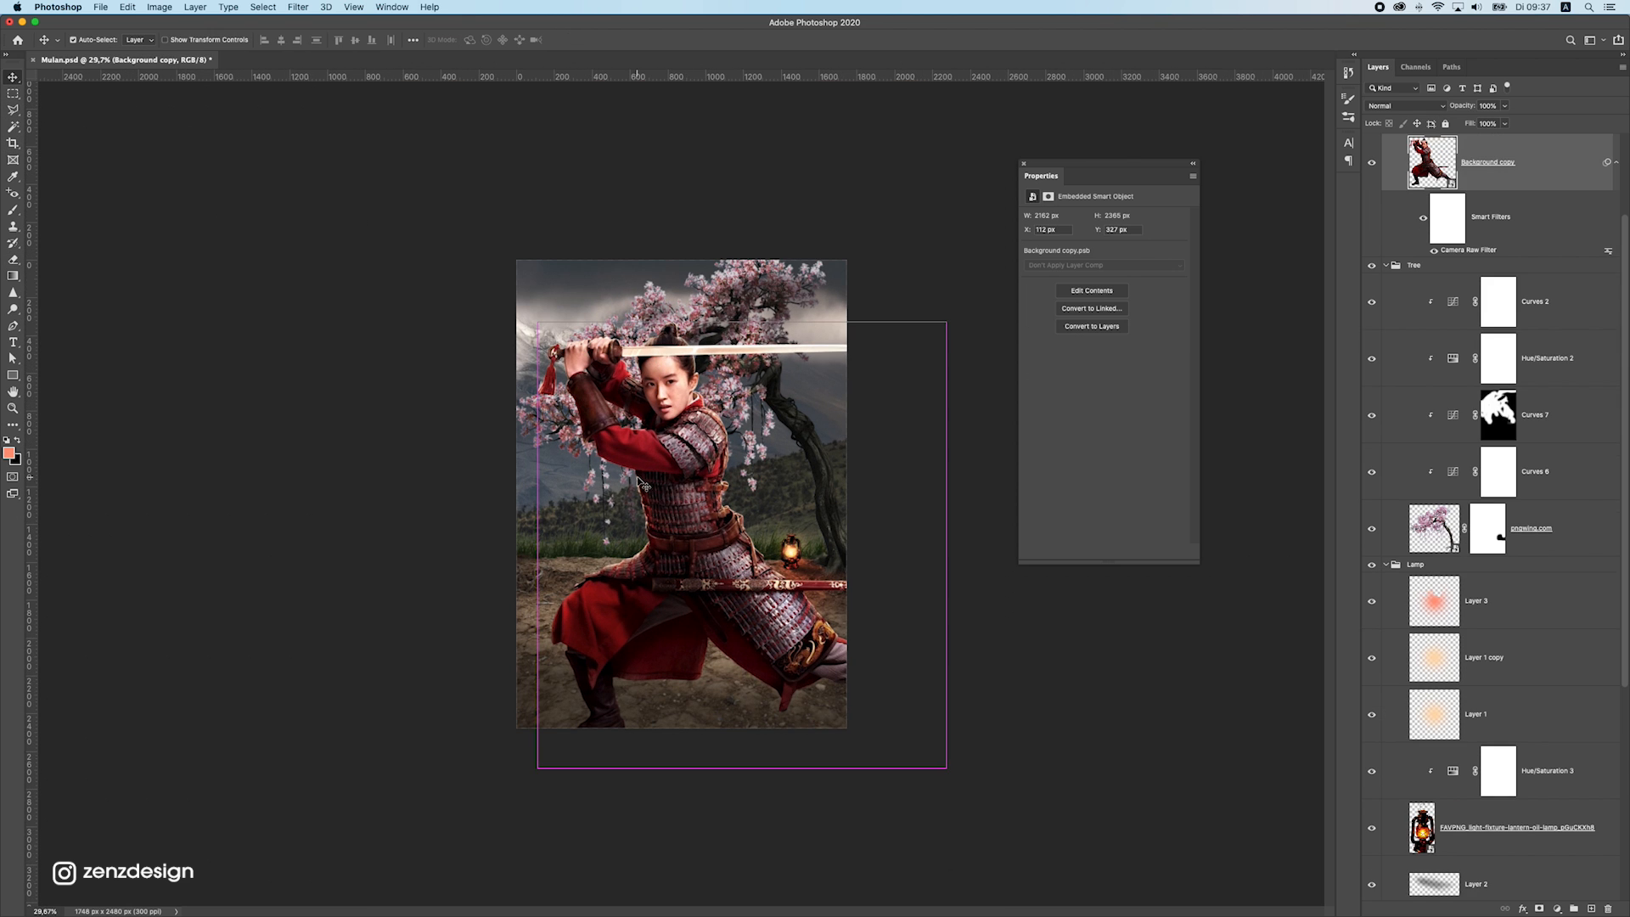
pyautogui.scroll(3, 1564, 210)
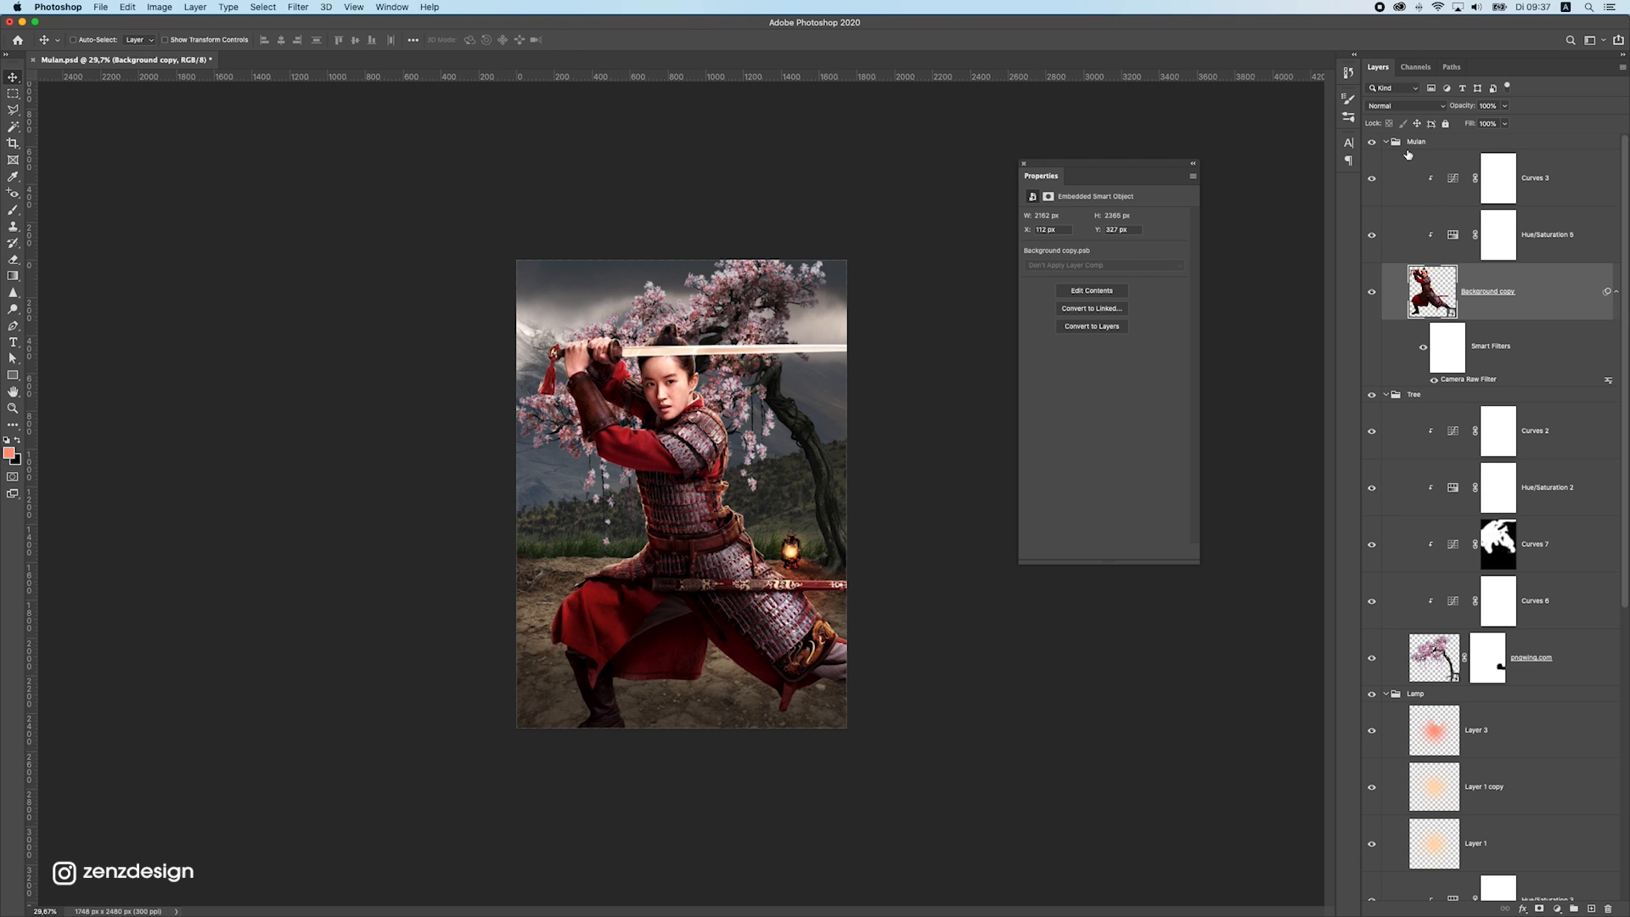
pyautogui.click(1411, 145)
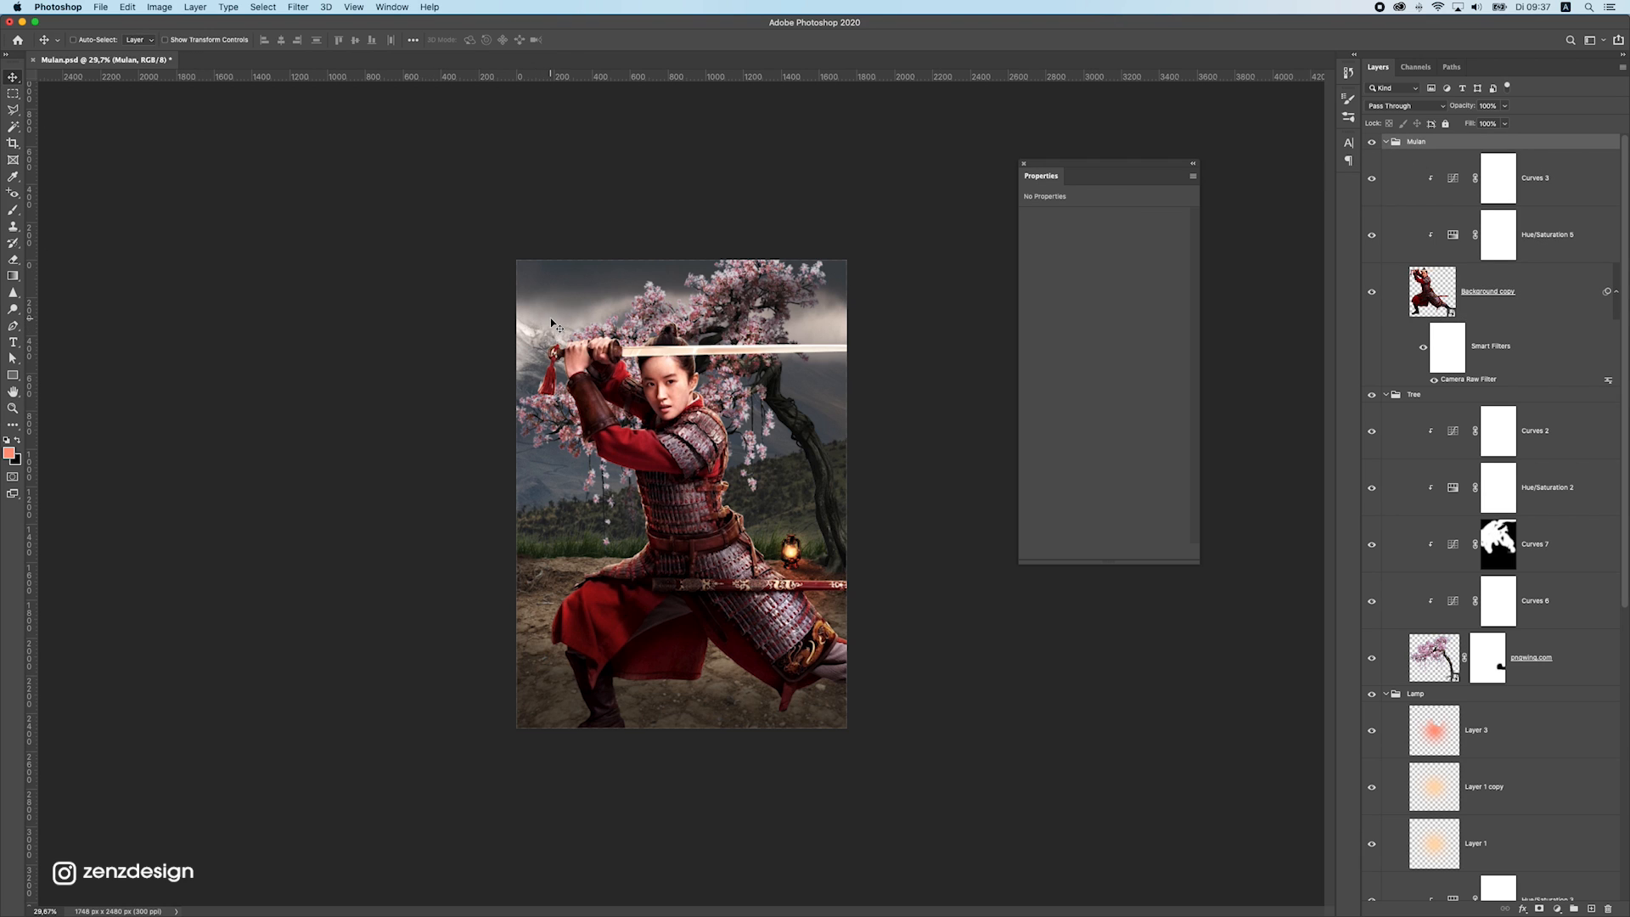
pyautogui.click(1594, 908)
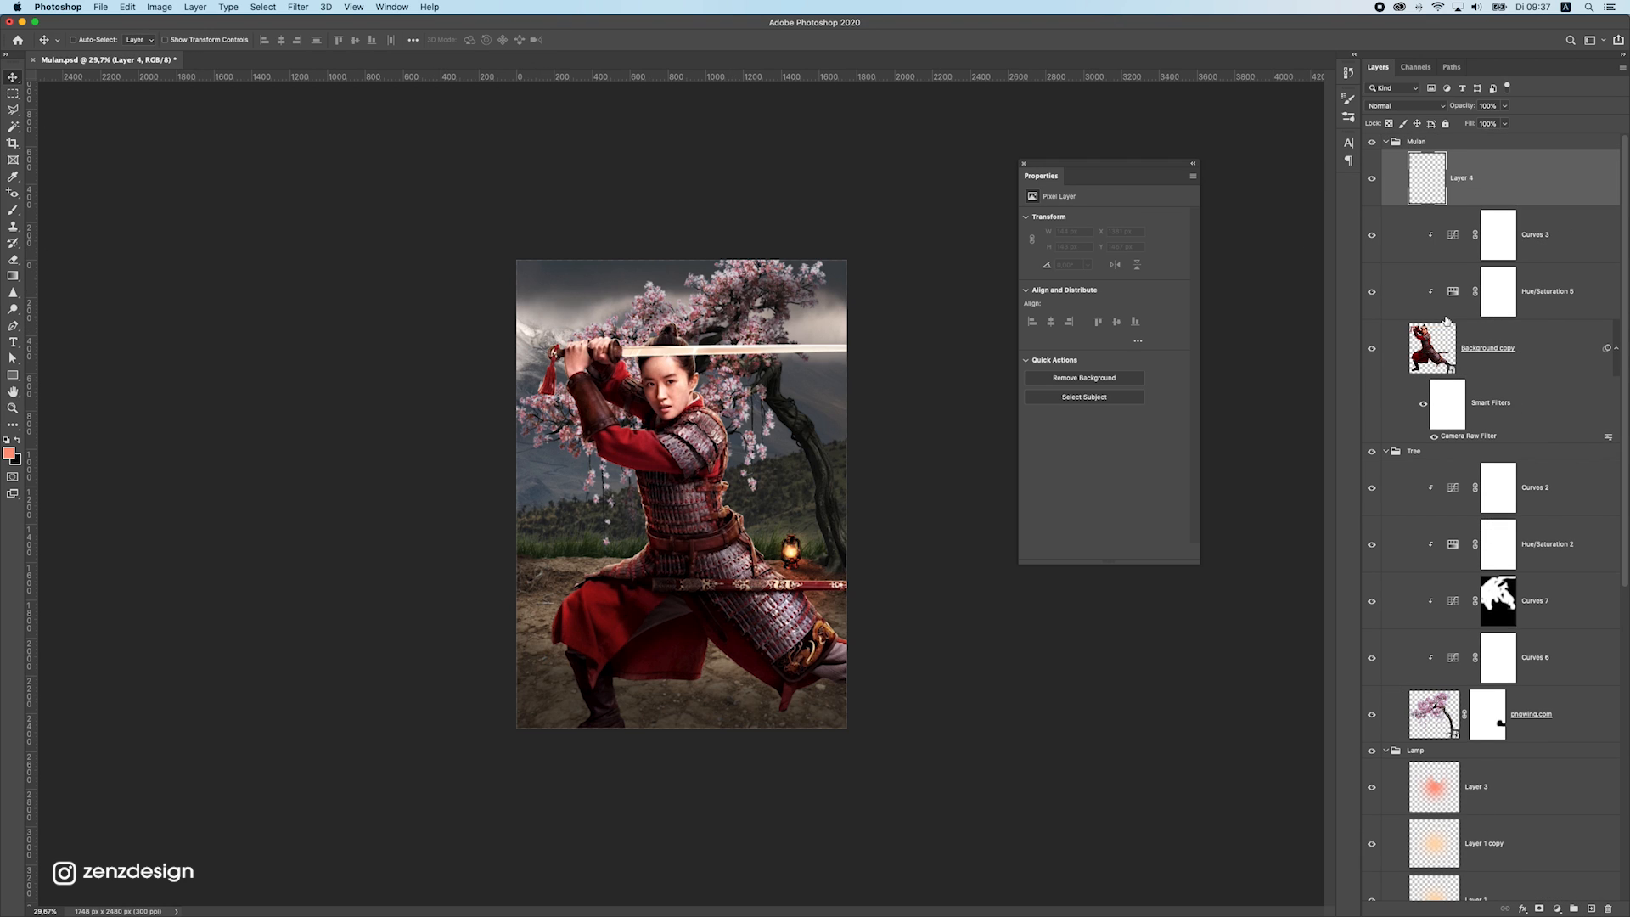
pyautogui.moveTo(1479, 189); pyautogui.dragTo(1475, 135)
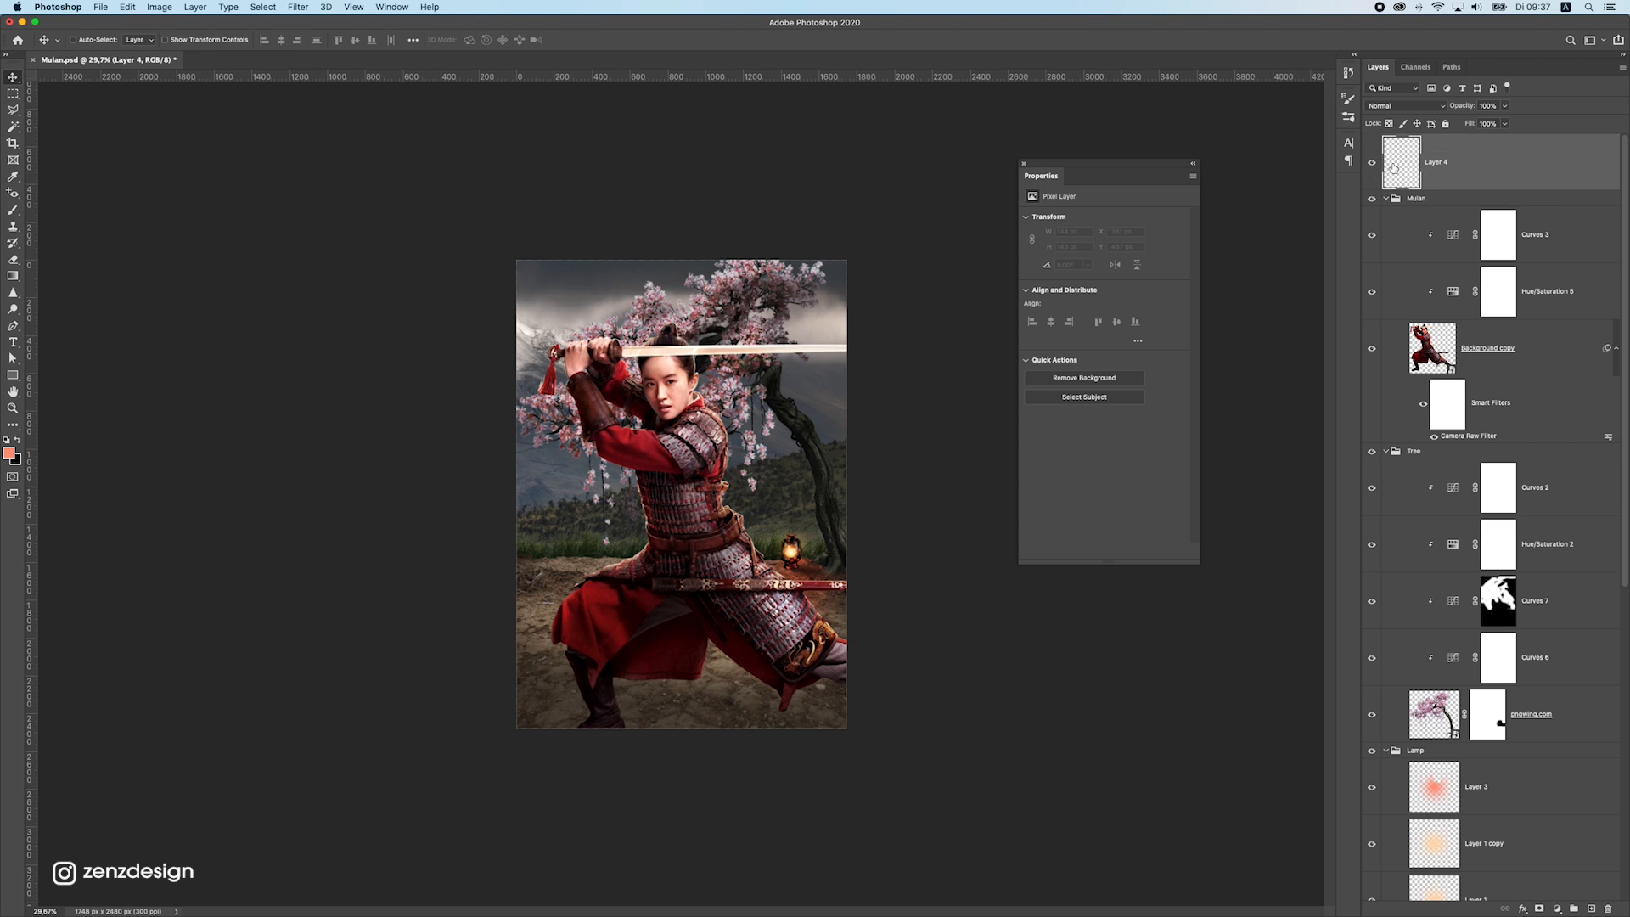
# Collapse the Mulan, Tree and Lamp layer groups
pyautogui.click(1385, 198)
pyautogui.click(1385, 214)
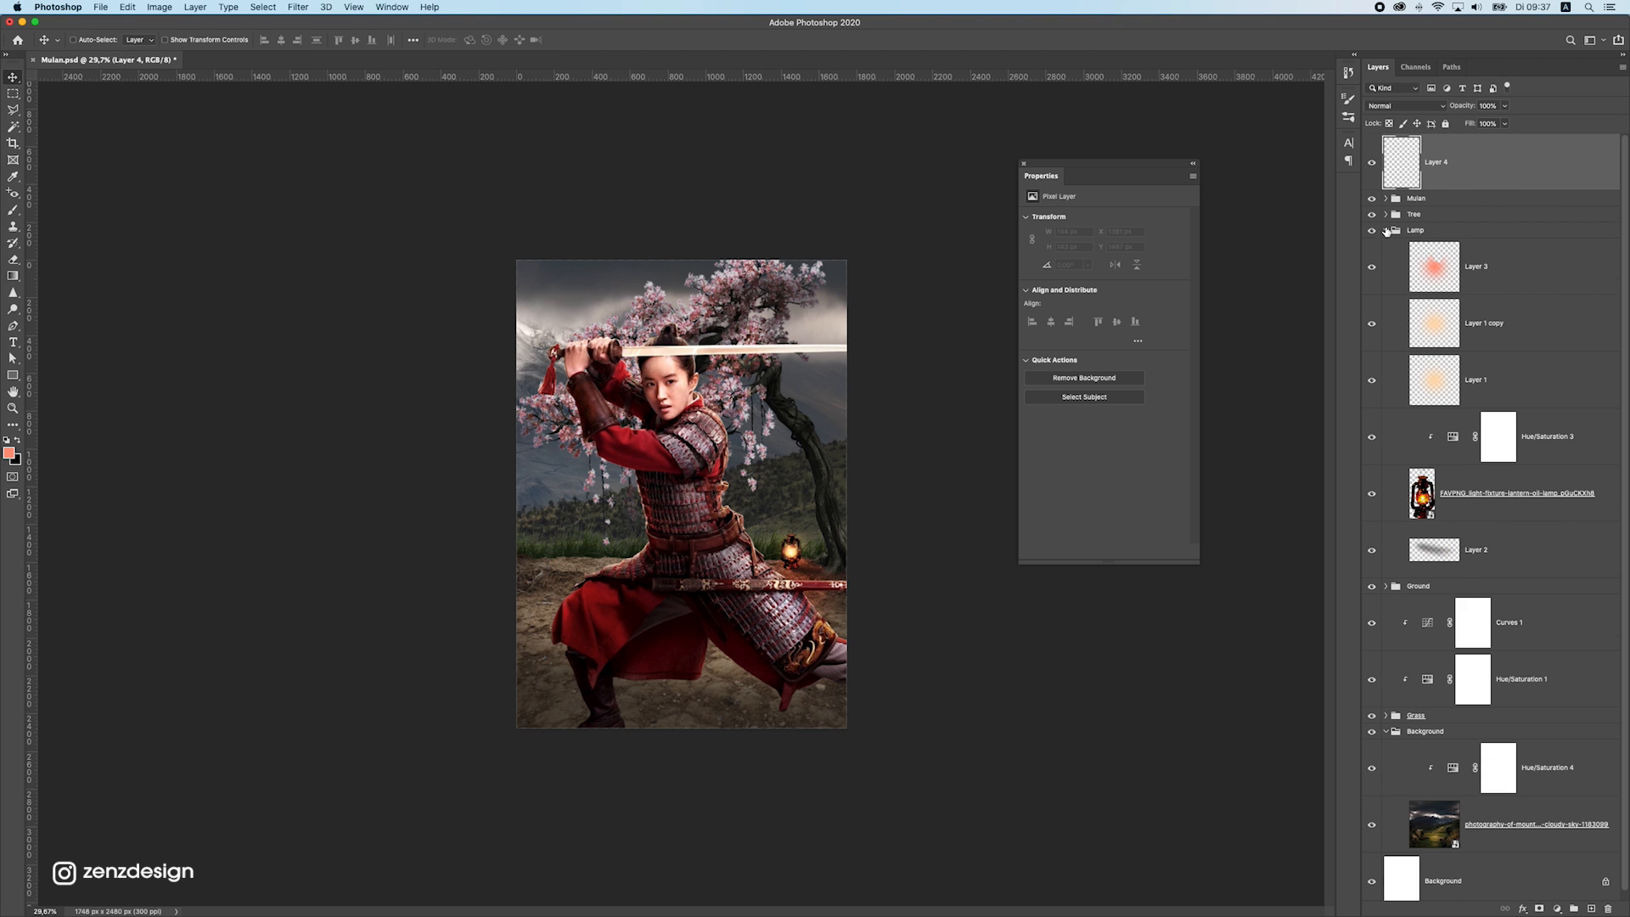
pyautogui.click(1386, 230)
pyautogui.click(1386, 246)
pyautogui.click(1385, 247)
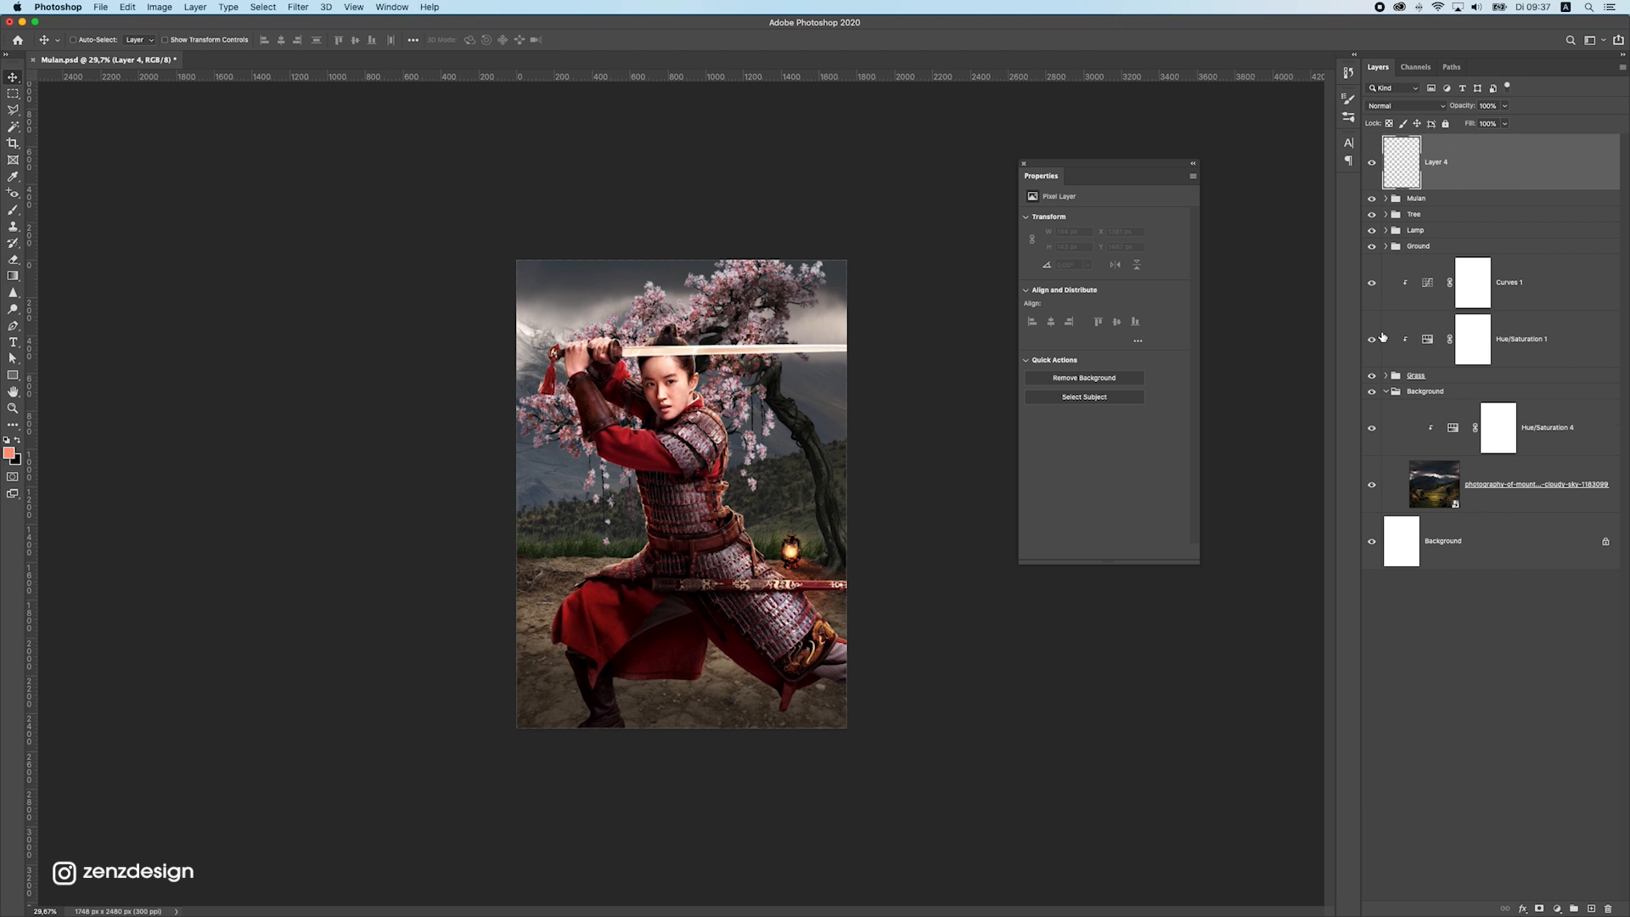
pyautogui.click(1392, 392)
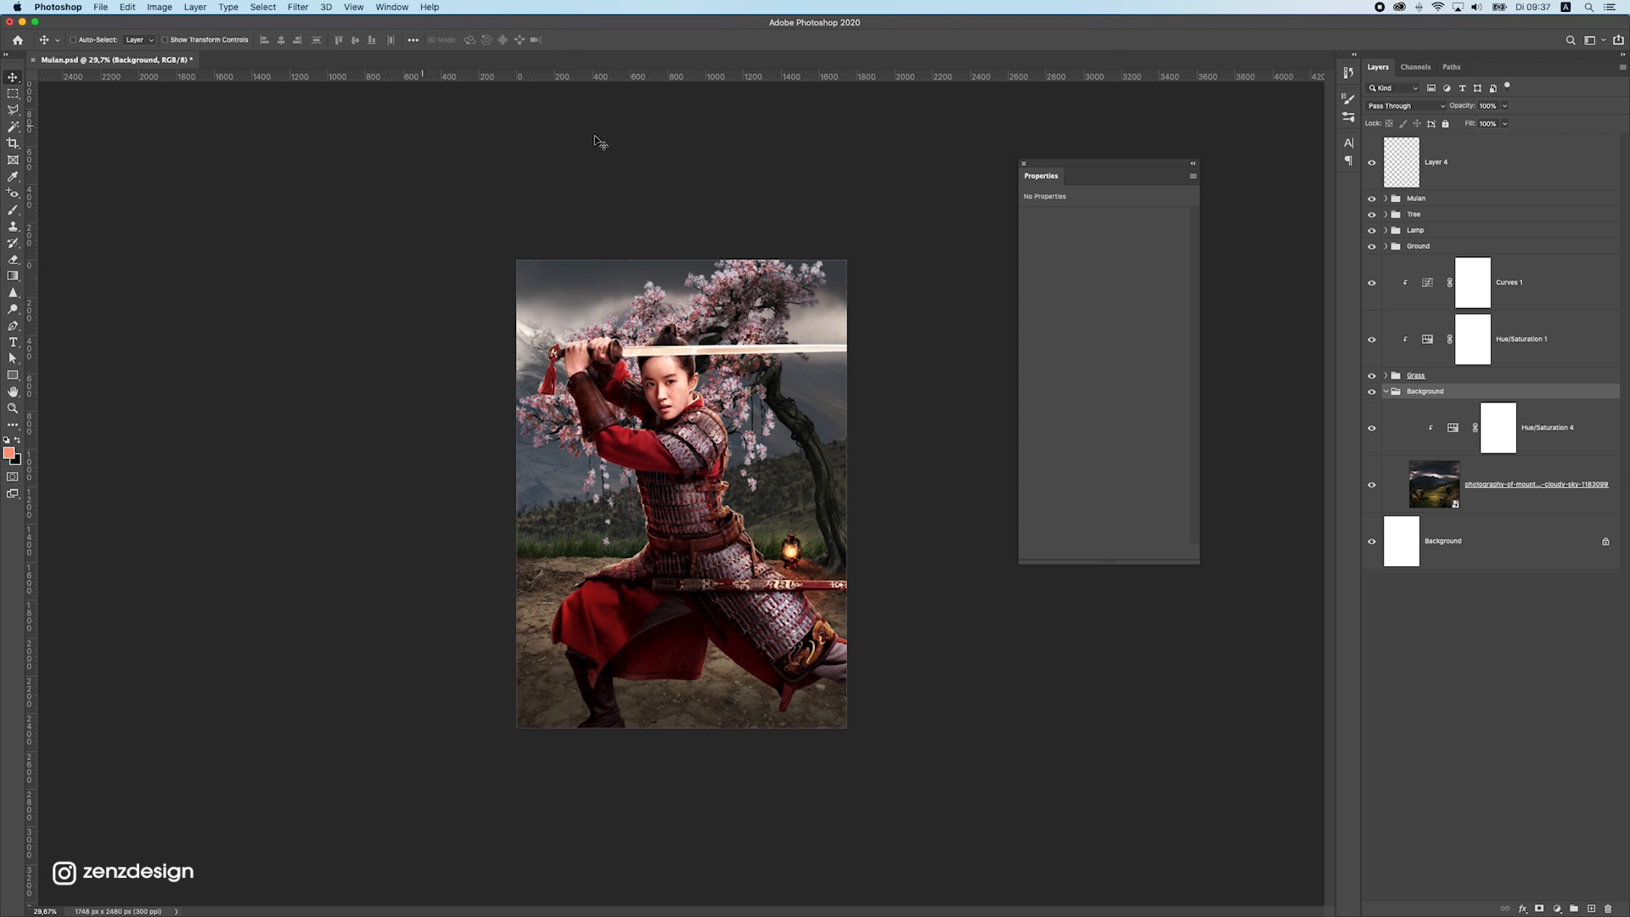
# Select the empty layer above the Mulan group and set the brush colour to pale peach ffd5c1
pyautogui.click(1453, 179)
pyautogui.click(13, 177)
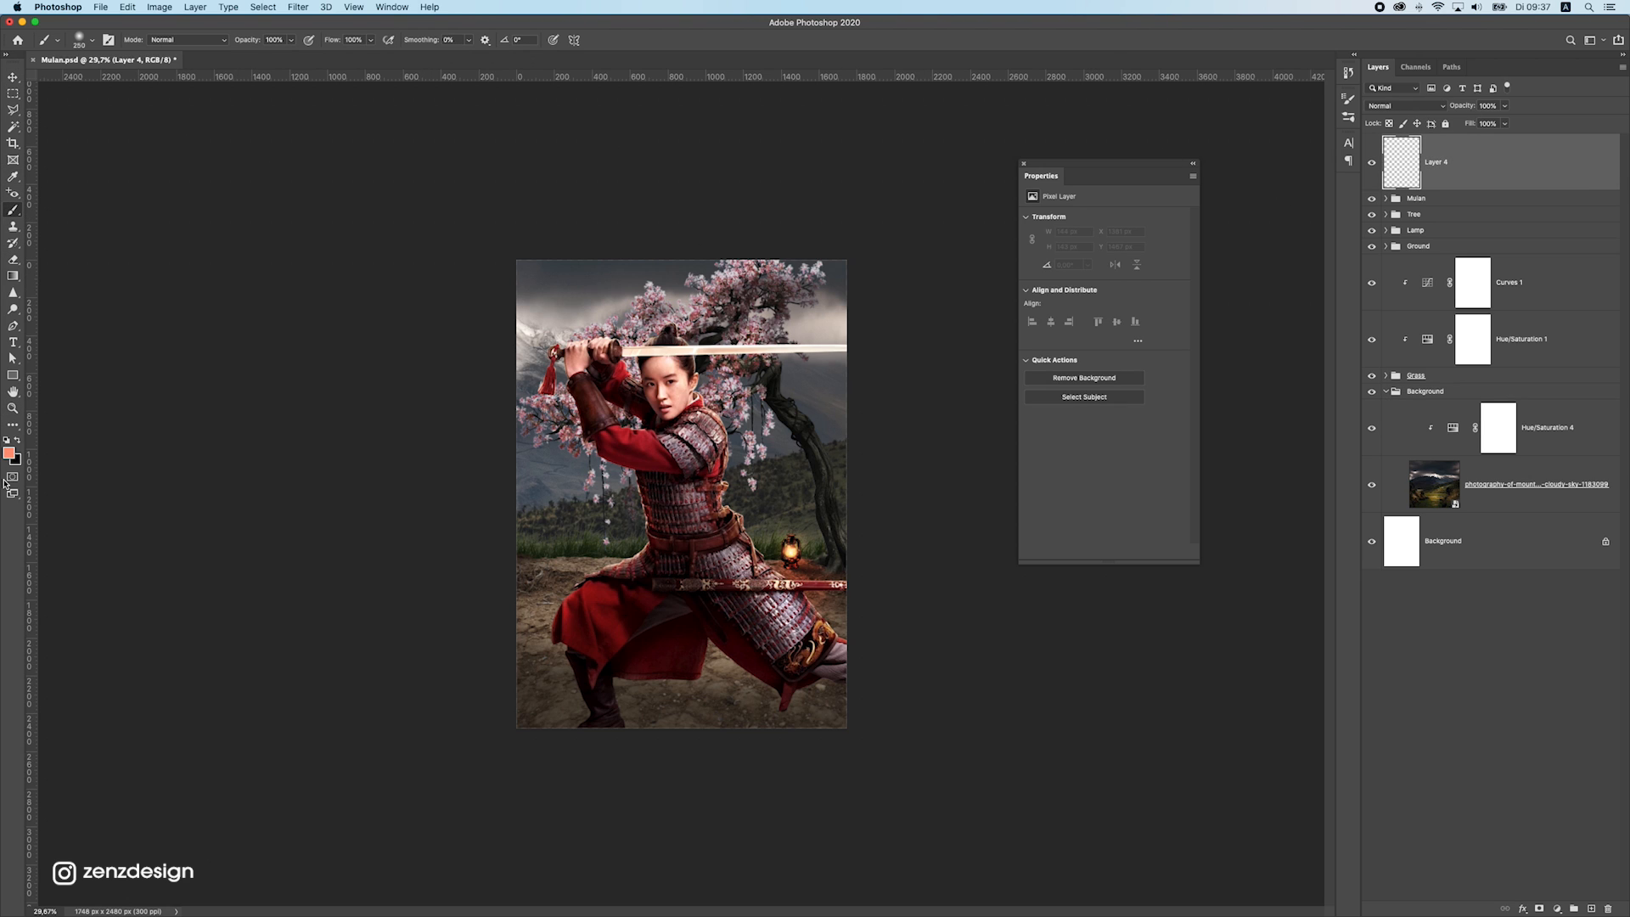
pyautogui.click(9, 454)
pyautogui.click(1185, 496)
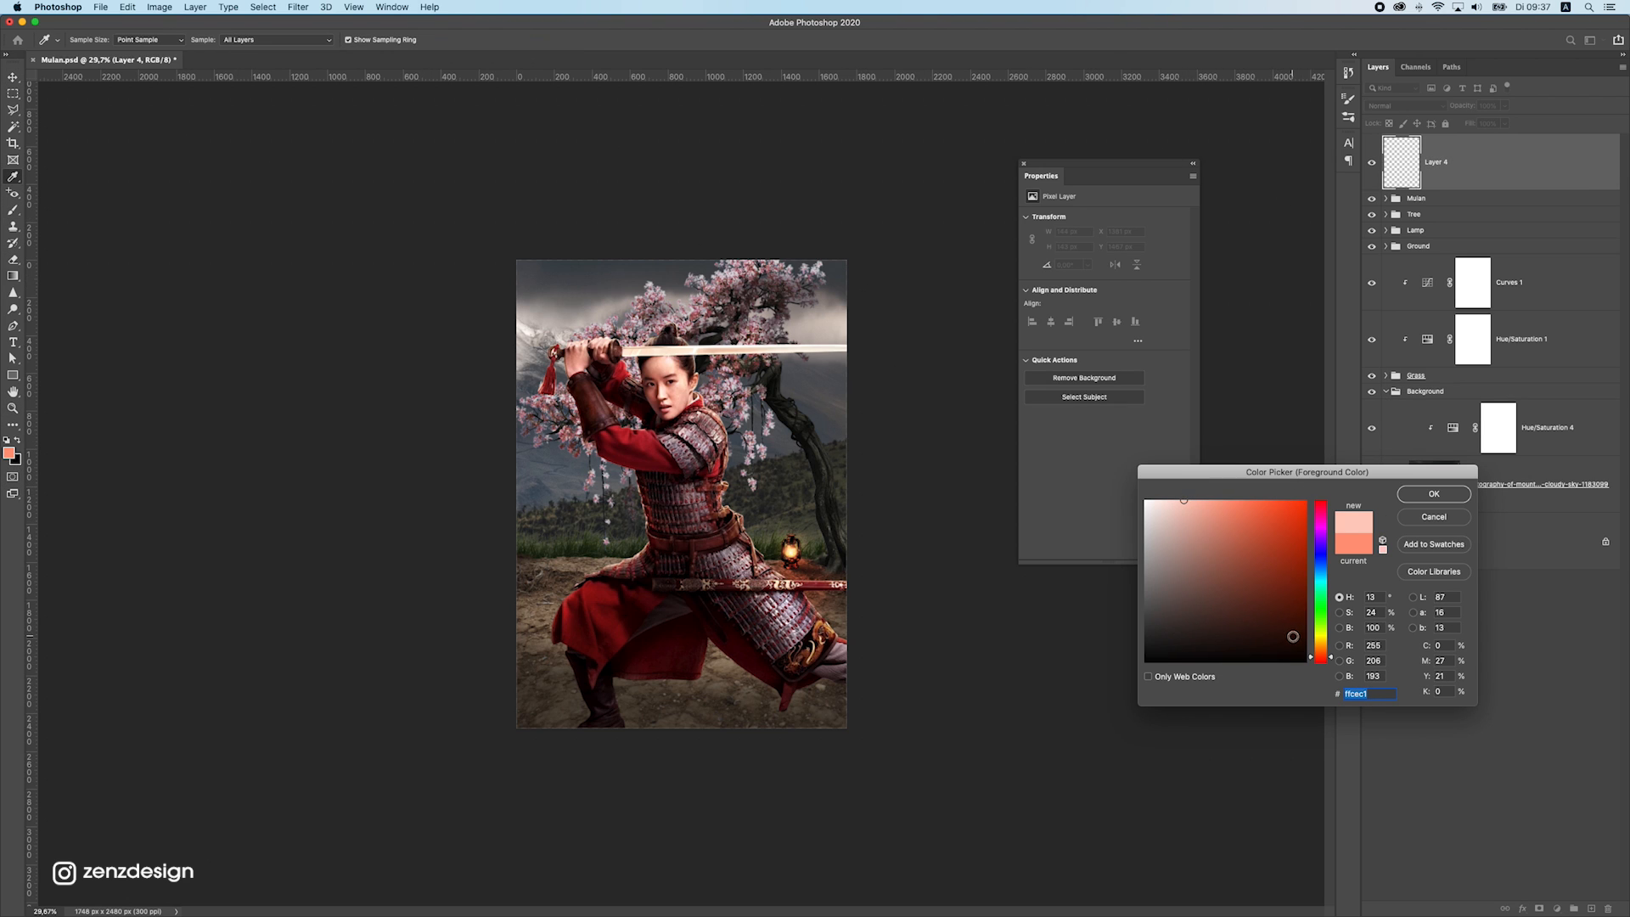
pyautogui.moveTo(1322, 656); pyautogui.dragTo(1322, 654)
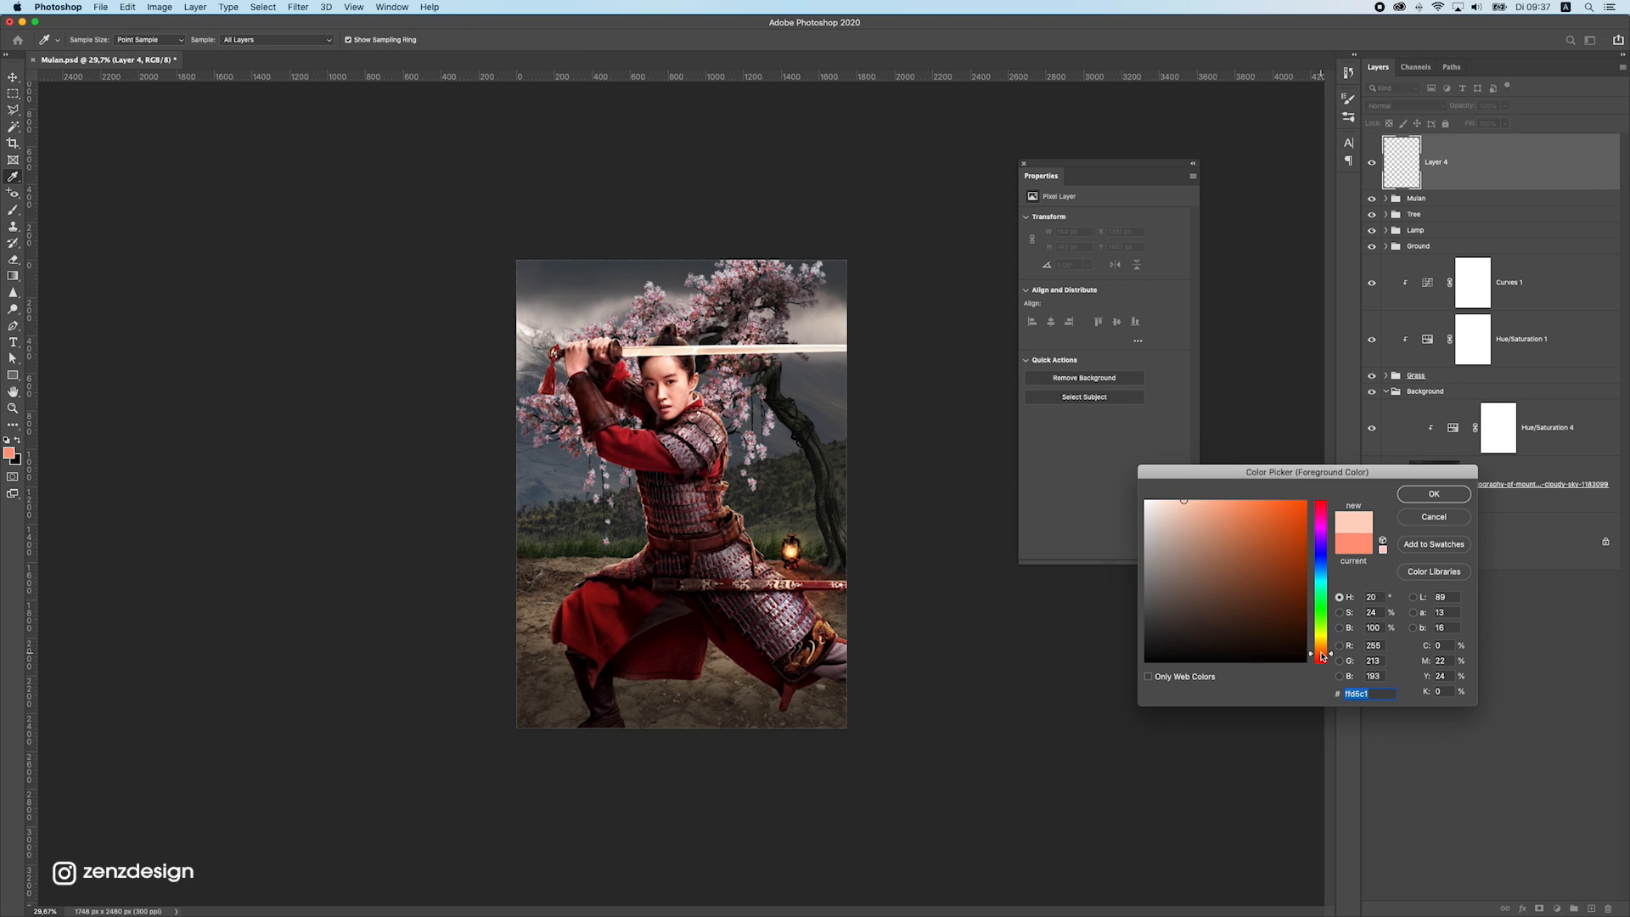
pyautogui.click(1434, 495)
# Place one large soft brush dab on the empty layer and move it to the sky in the poster's upper-left corner
pyautogui.press('b')
pyautogui.press('[')
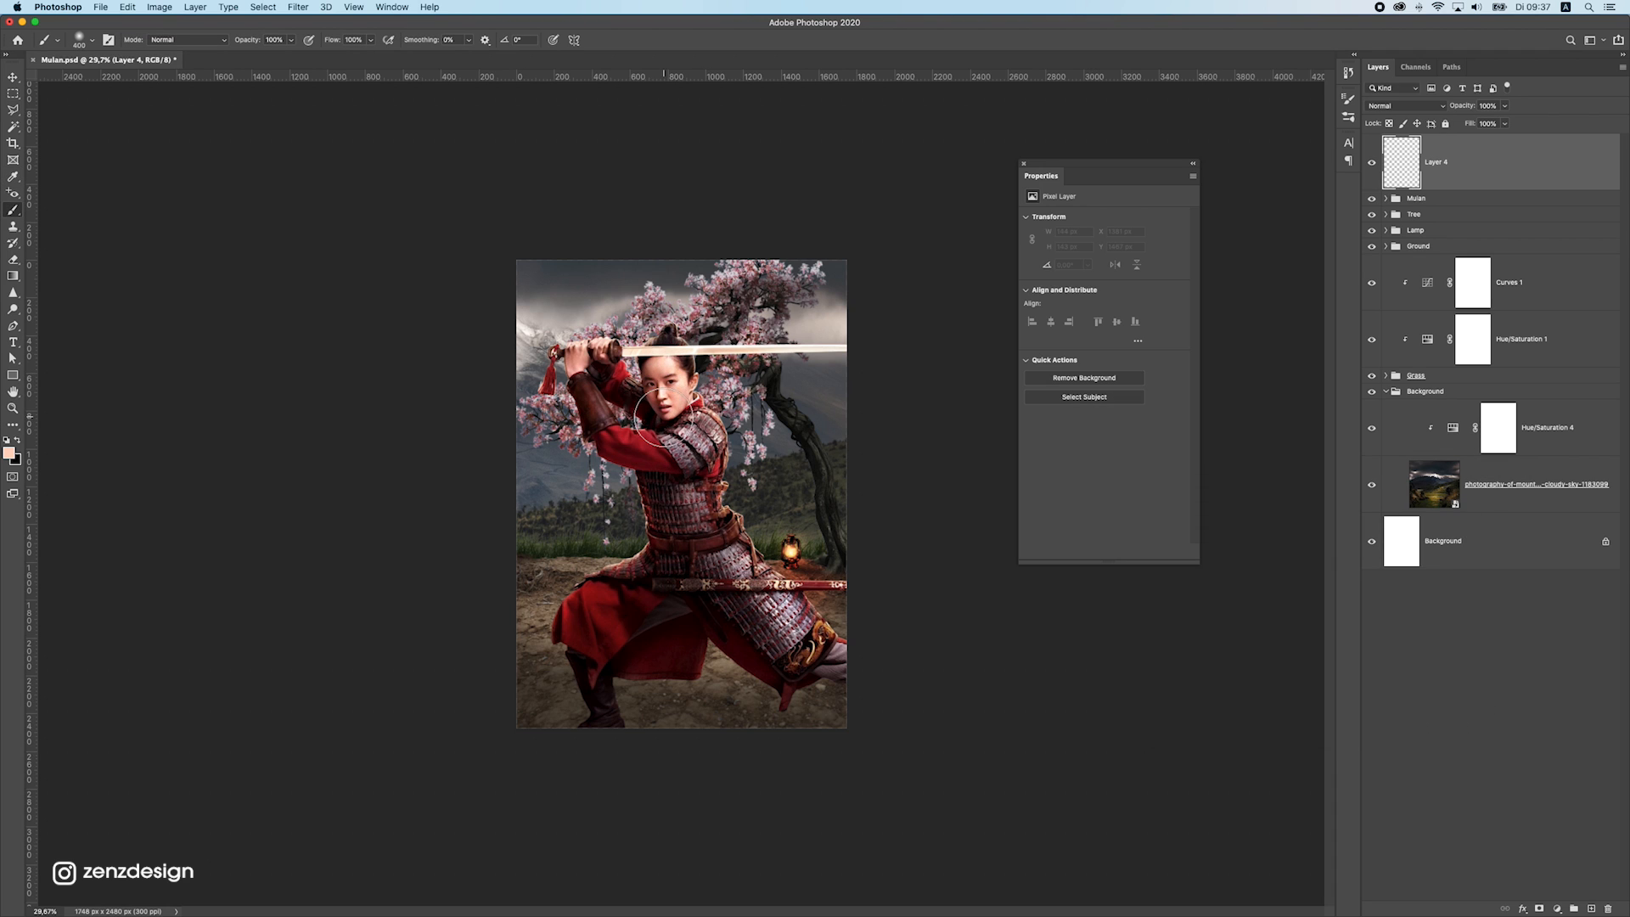
pyautogui.click(676, 407)
pyautogui.click(12, 77)
pyautogui.moveTo(844, 351); pyautogui.dragTo(700, 291)
pyautogui.press('super+t')
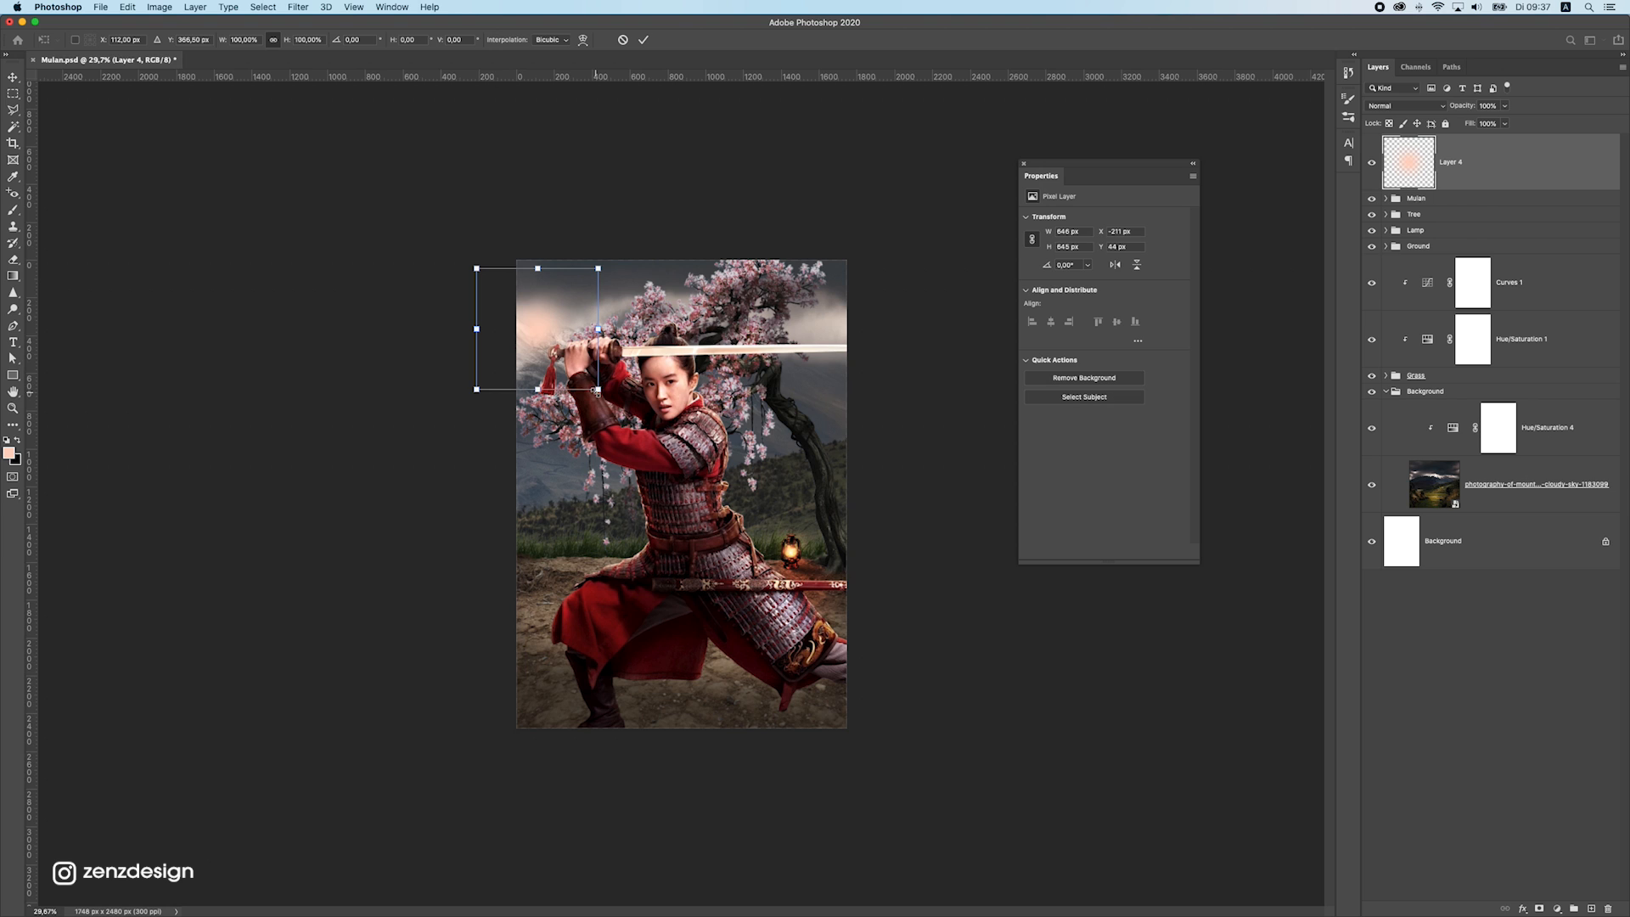
pyautogui.moveTo(597, 391); pyautogui.dragTo(604, 417)
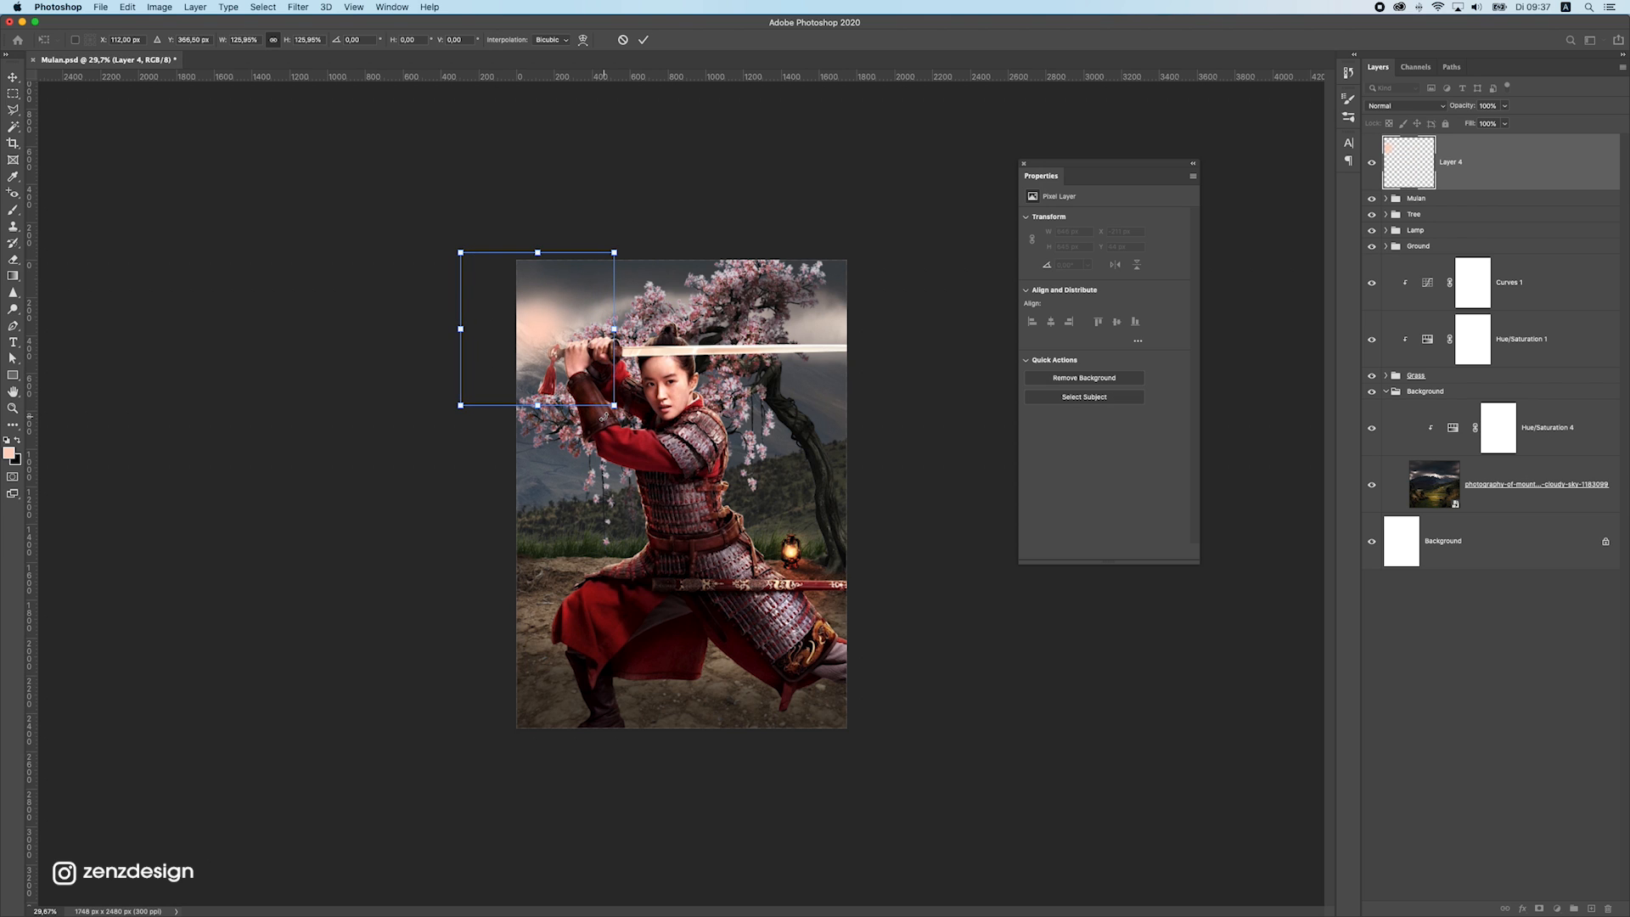
pyautogui.press('Escape')
# Distort the peach glow into a ray slanting toward the lower right, undo the last adjustments, and enlarge it to about 300%
pyautogui.press('super+t')
pyautogui.moveTo(542, 362)
pyautogui.mouseDown()
pyautogui.moveTo(609, 361)
pyautogui.moveTo(542, 348)
pyautogui.moveTo(552, 331)
pyautogui.moveTo(543, 351)
pyautogui.mouseUp()
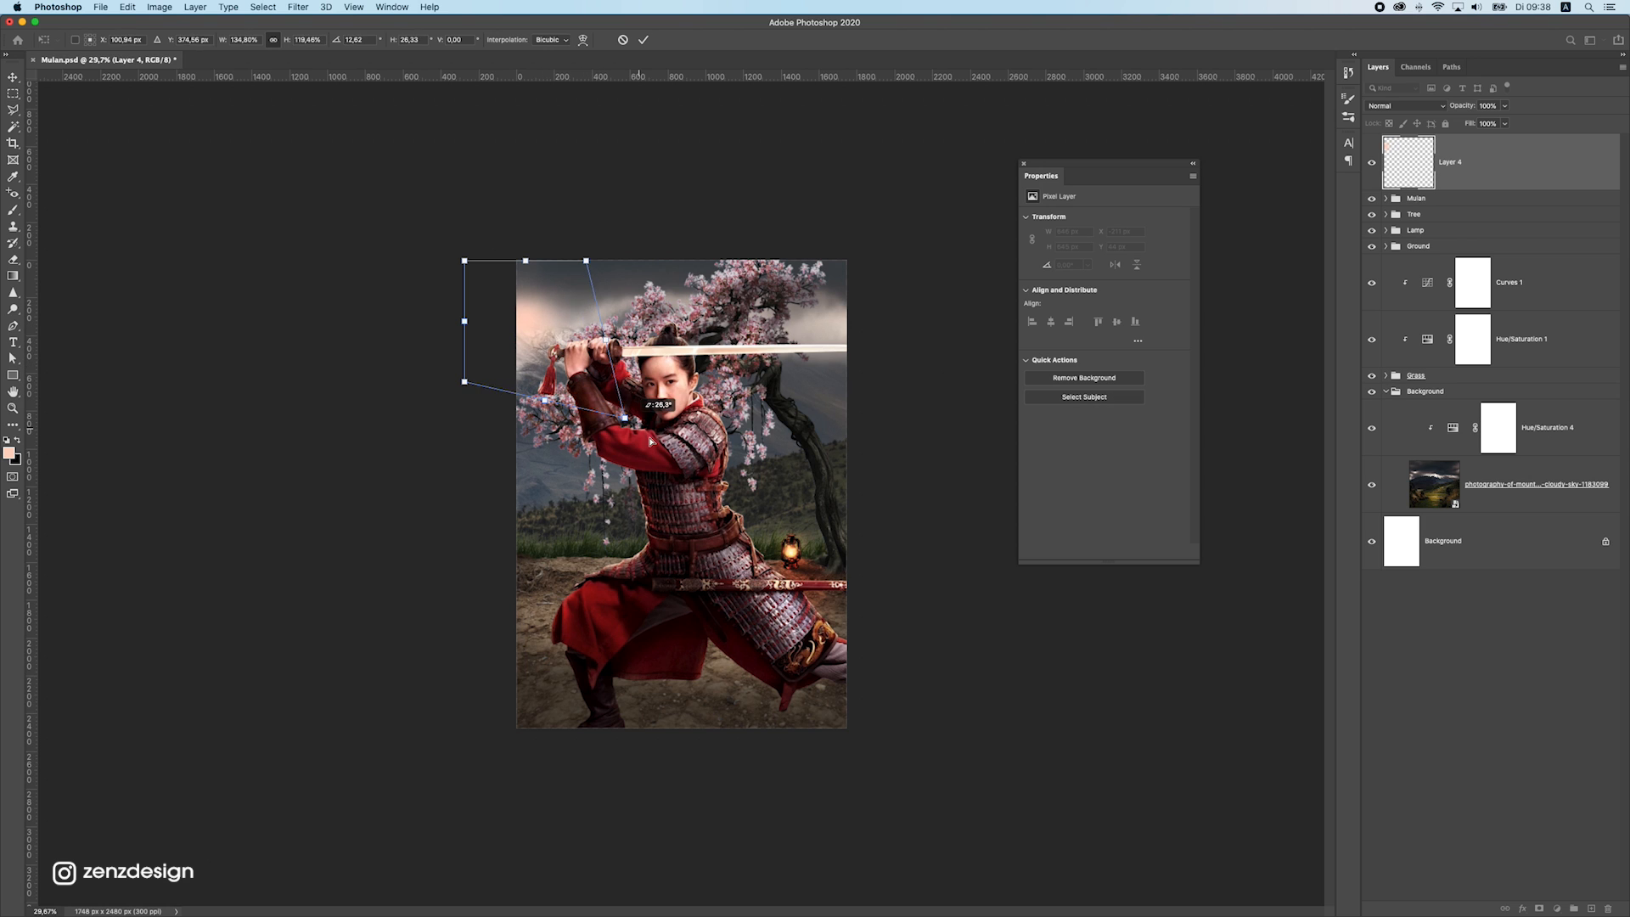
pyautogui.moveTo(587, 382); pyautogui.dragTo(1155, 727)
pyautogui.moveTo(557, 407); pyautogui.dragTo(547, 460)
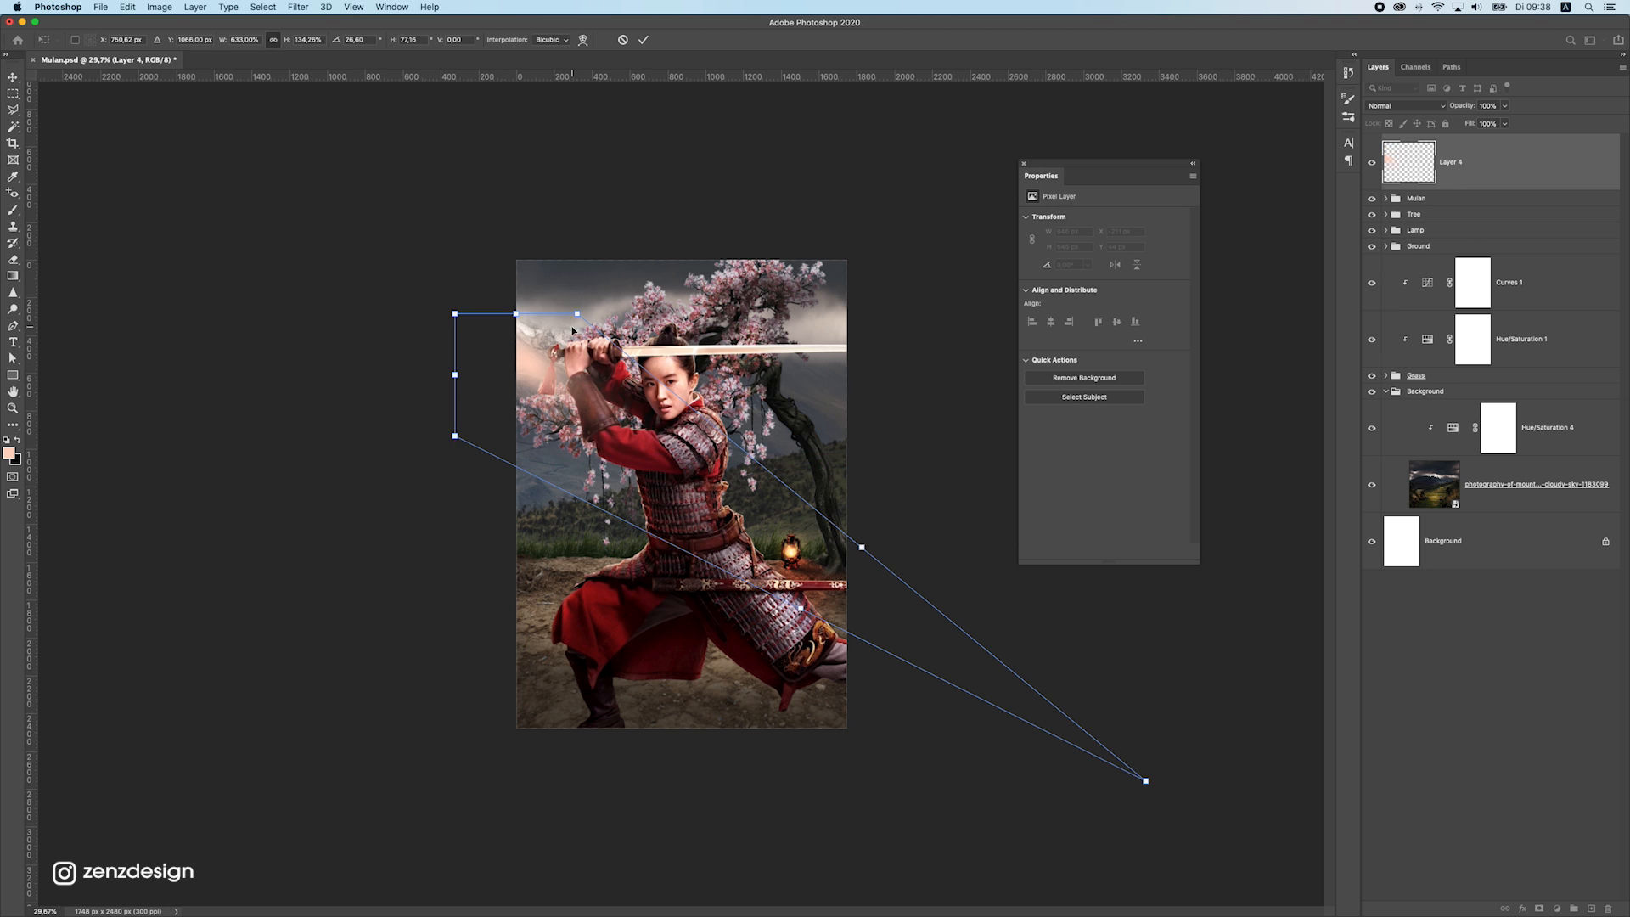
pyautogui.moveTo(577, 314); pyautogui.dragTo(836, 168)
pyautogui.moveTo(574, 307); pyautogui.dragTo(724, 155)
pyautogui.press('super+z')
pyautogui.press('super+z')
pyautogui.press('super+z')
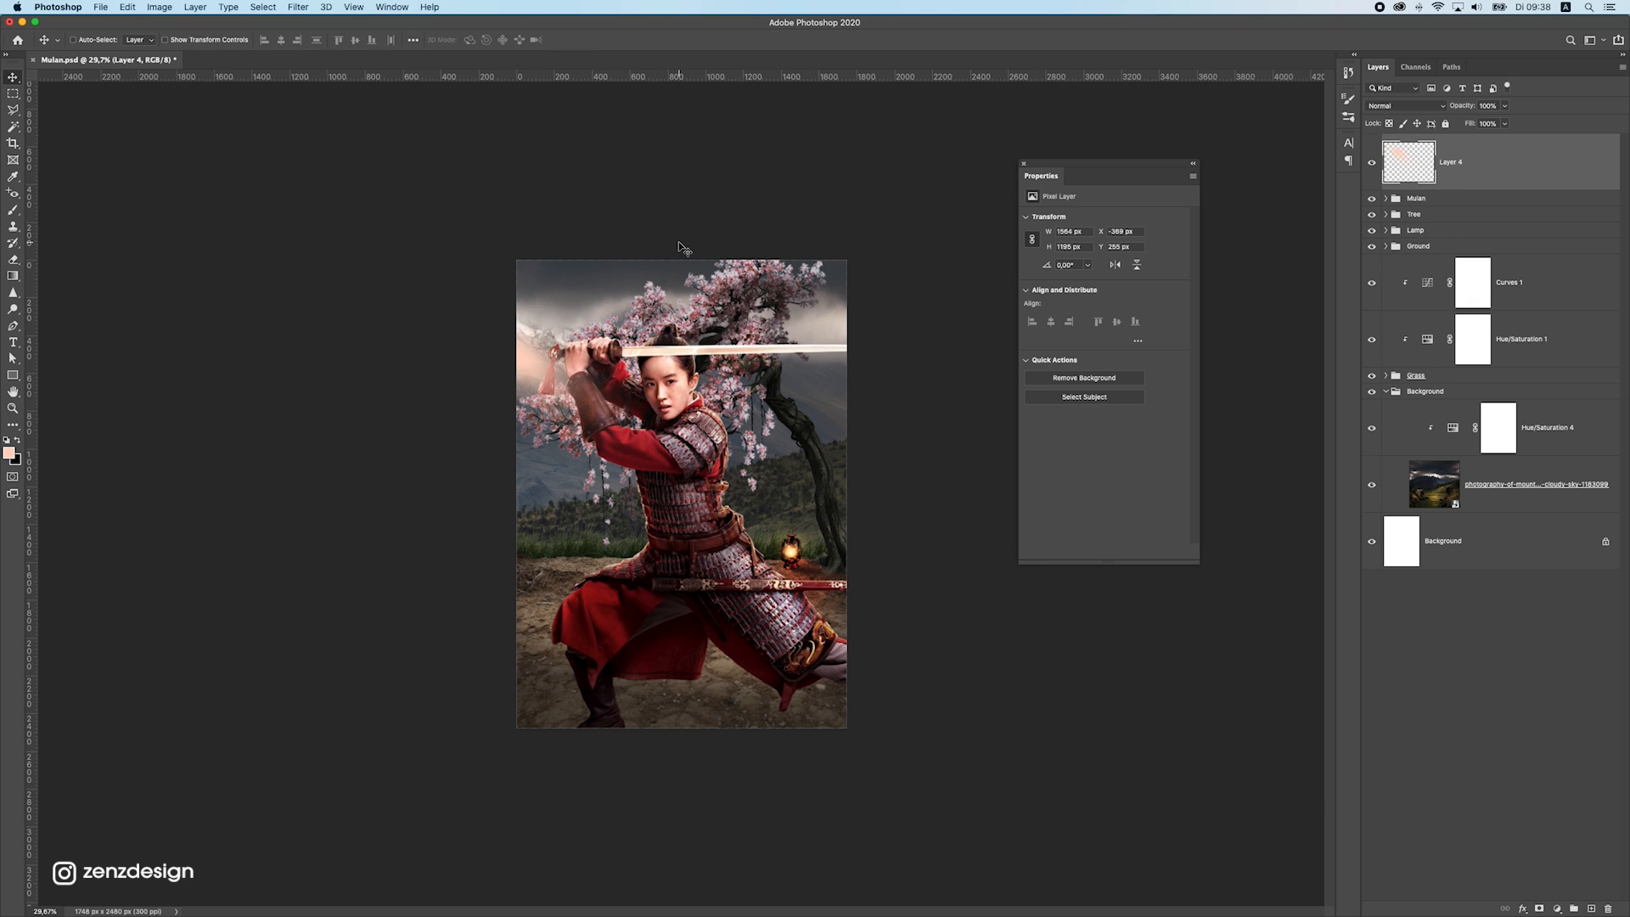
pyautogui.moveTo(741, 306); pyautogui.dragTo(648, 490)
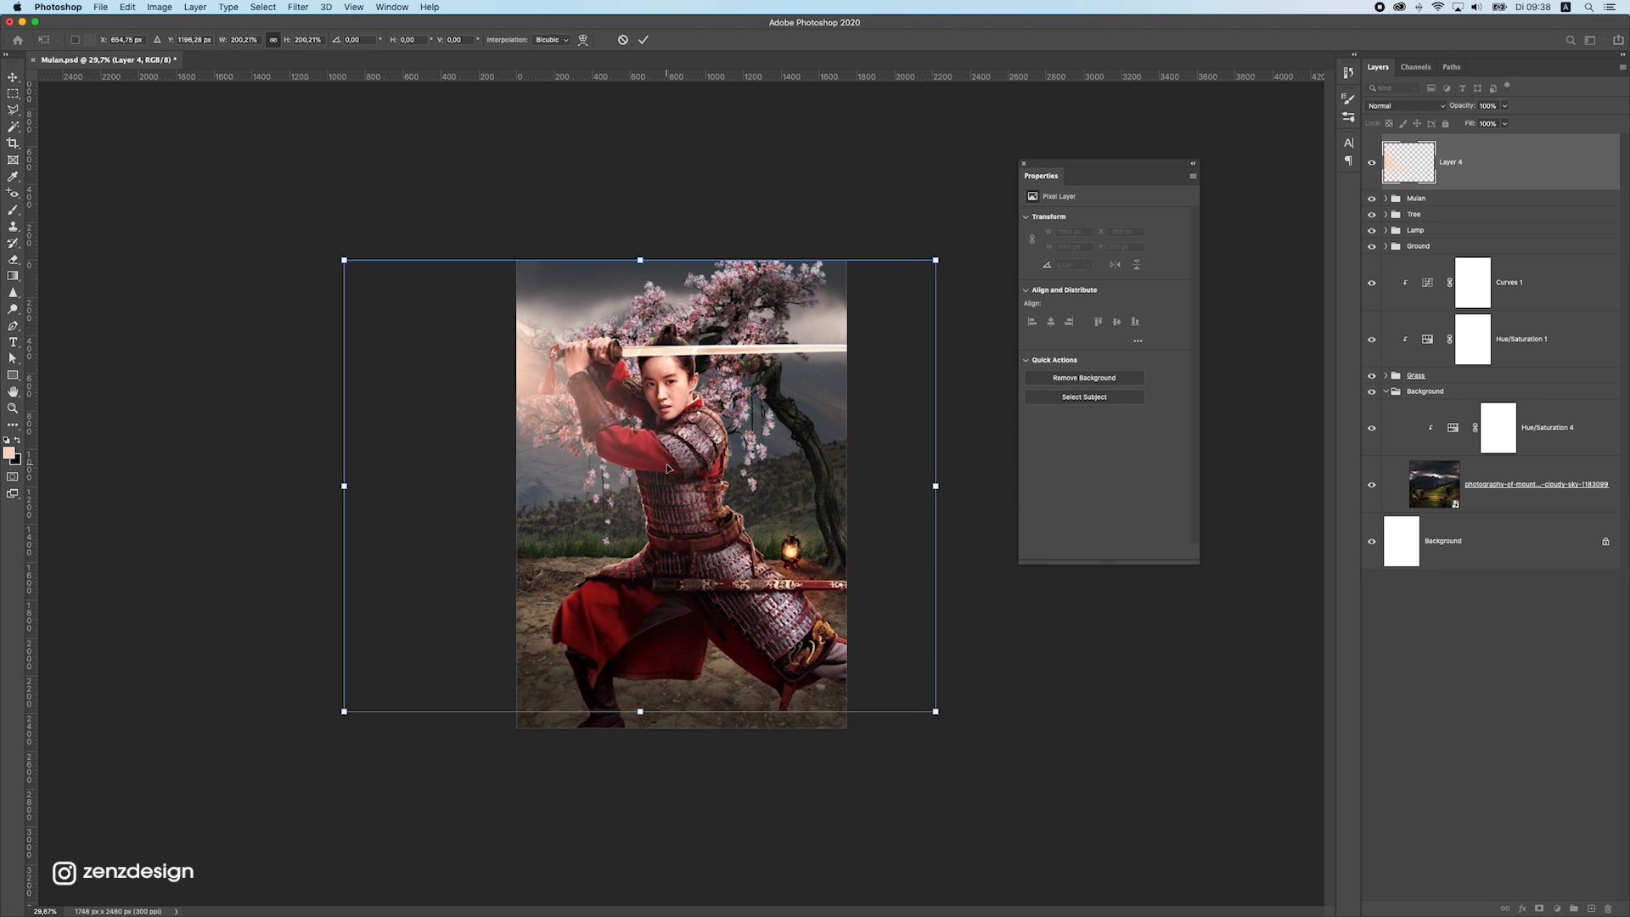
pyautogui.press('Return')
# Raise the peach light ray's lightness with Hue/Saturation and shift the ray slightly into place
pyautogui.press('super+u')
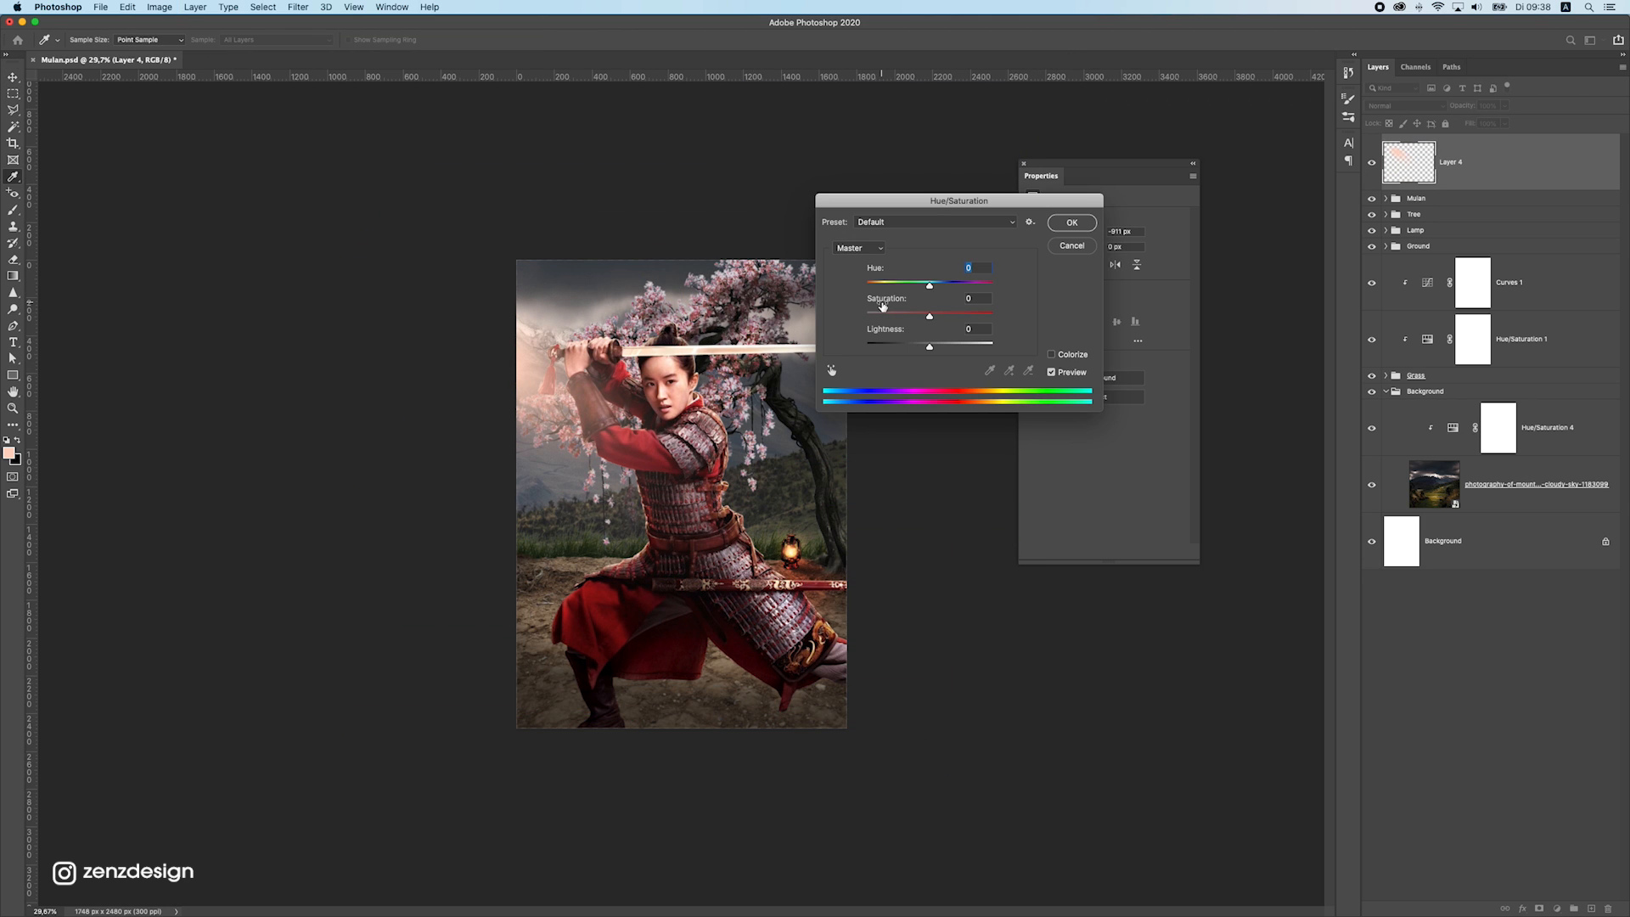
pyautogui.moveTo(939, 349); pyautogui.dragTo(950, 349)
pyautogui.press('Return')
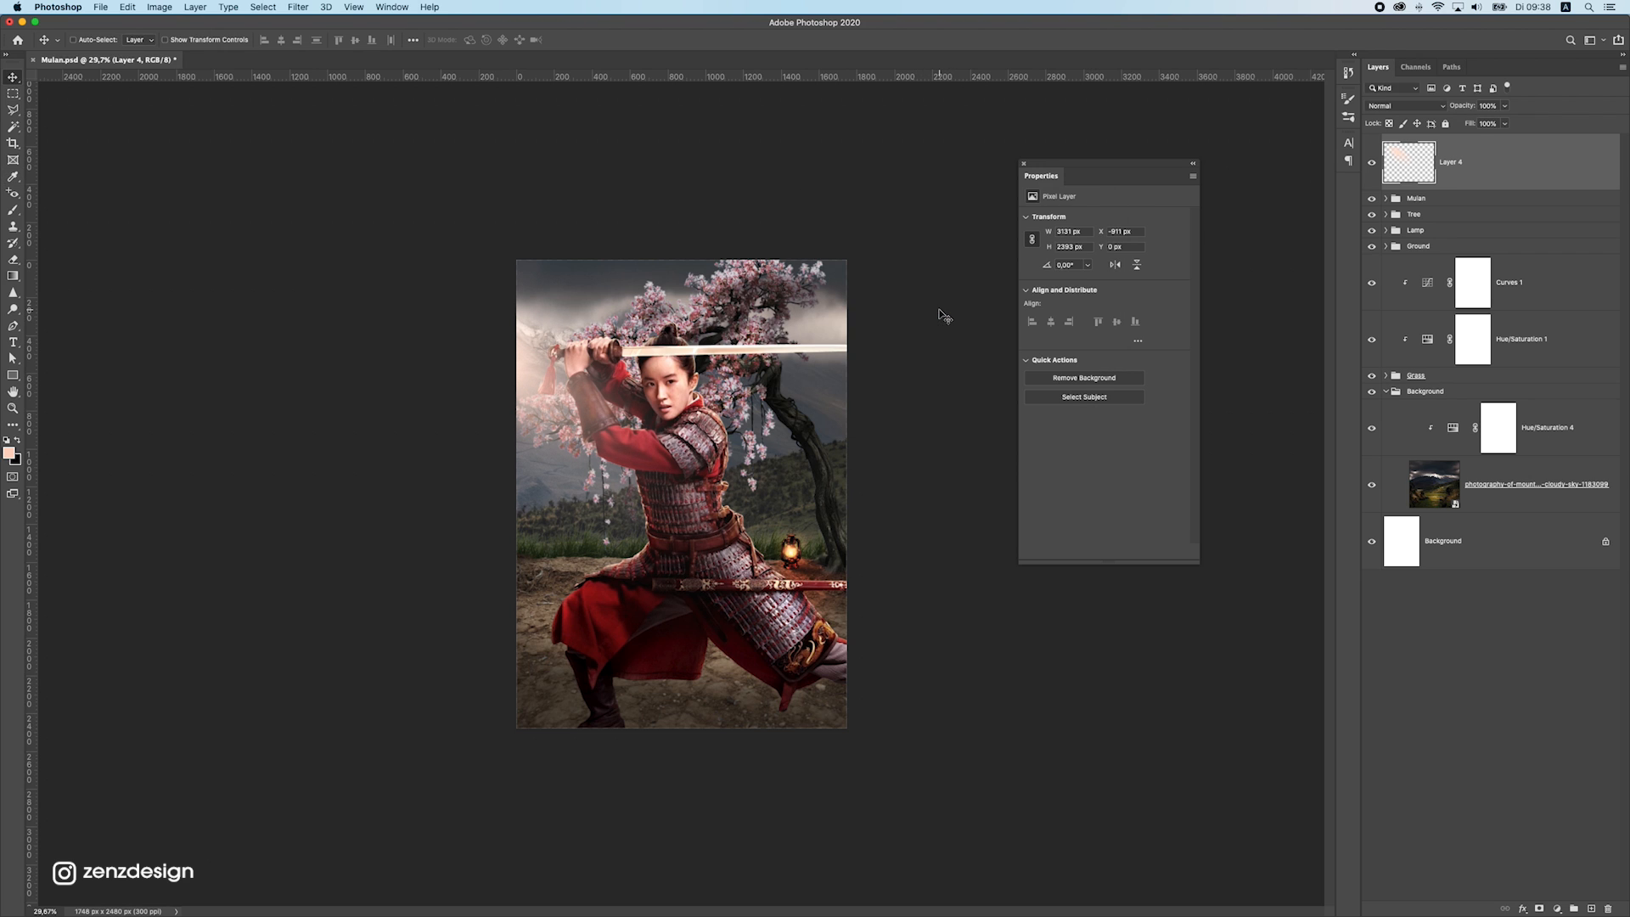
pyautogui.moveTo(796, 388); pyautogui.dragTo(820, 351)
# Create a new layer on top of the stack and set the brush colour to a pale orange with hue 35°
pyautogui.click(1591, 908)
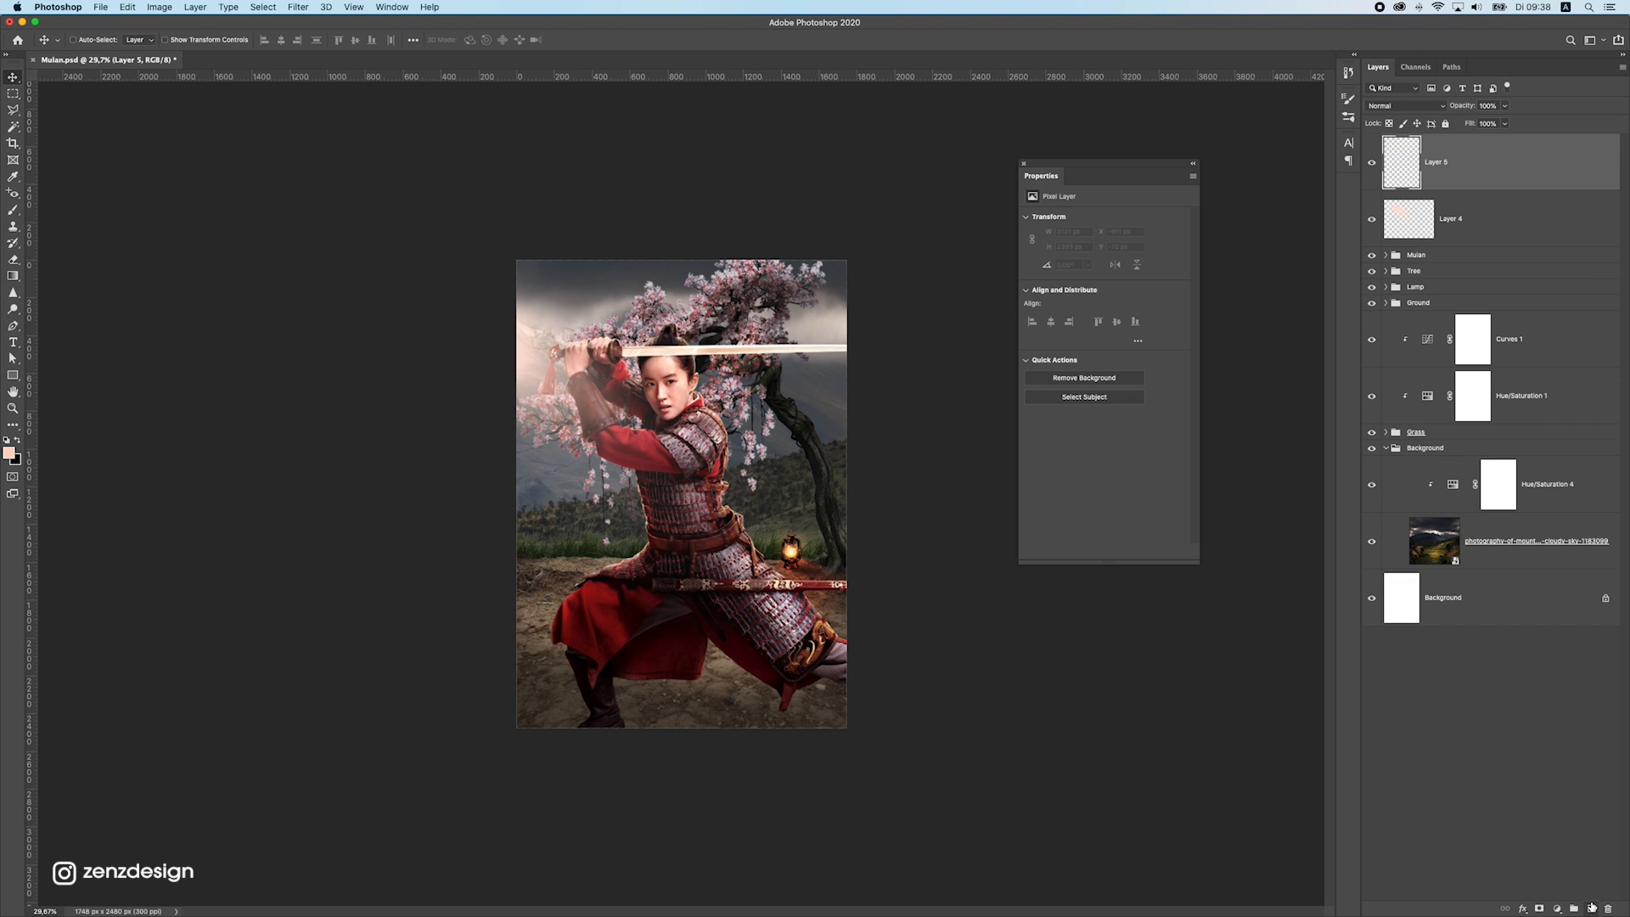
pyautogui.press('i')
pyautogui.click(9, 453)
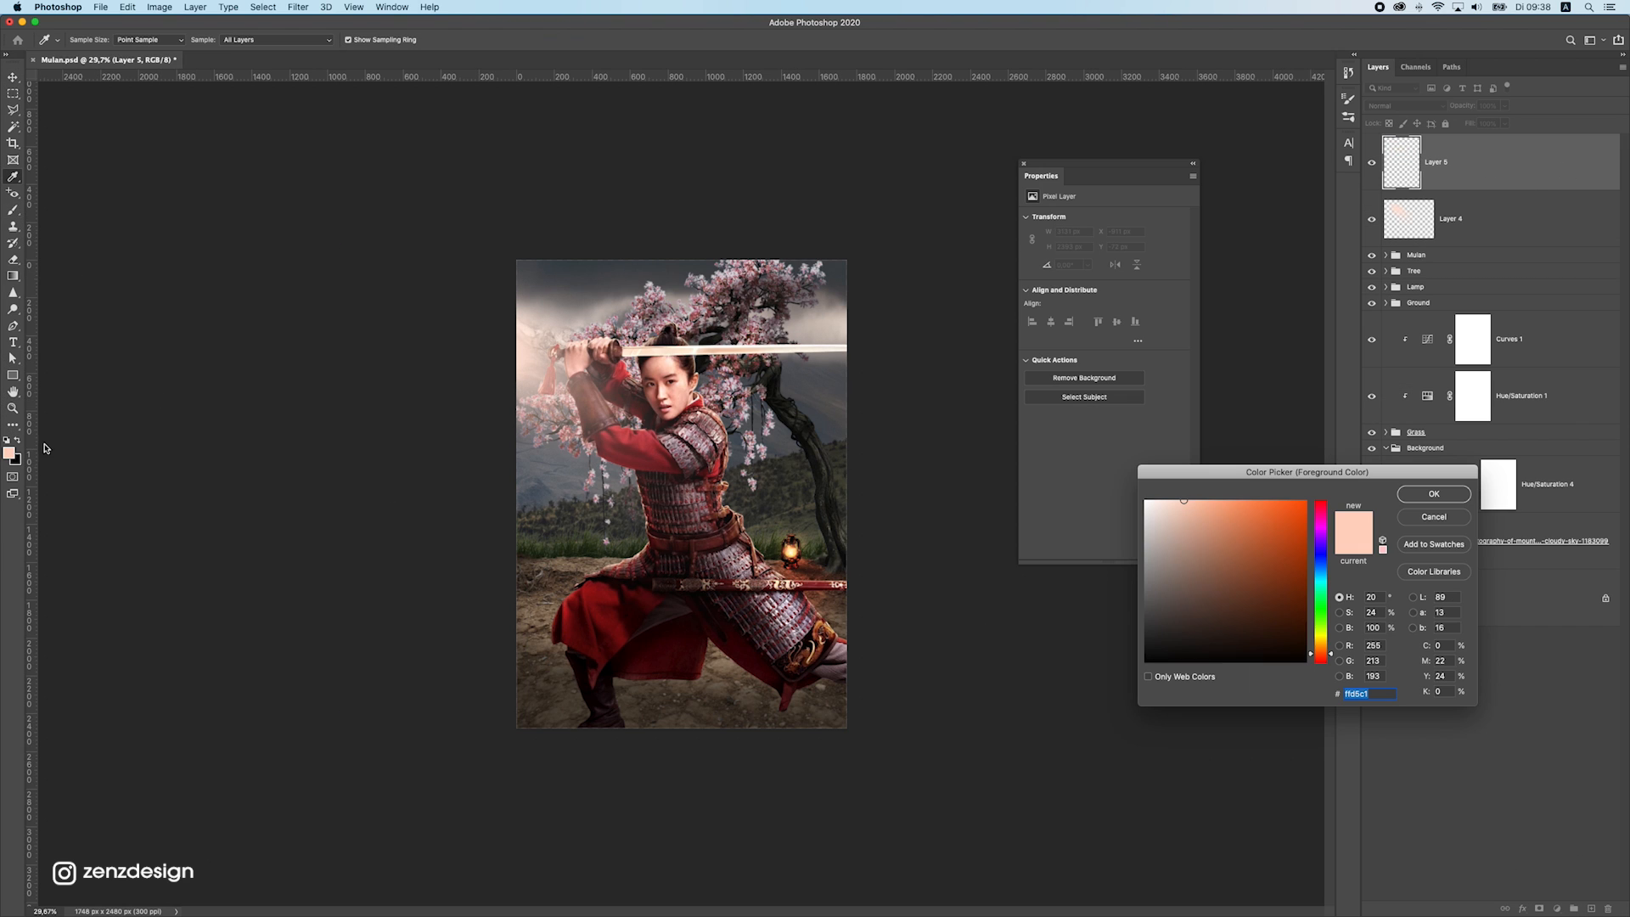
pyautogui.click(1202, 499)
pyautogui.moveTo(1326, 653); pyautogui.dragTo(1324, 648)
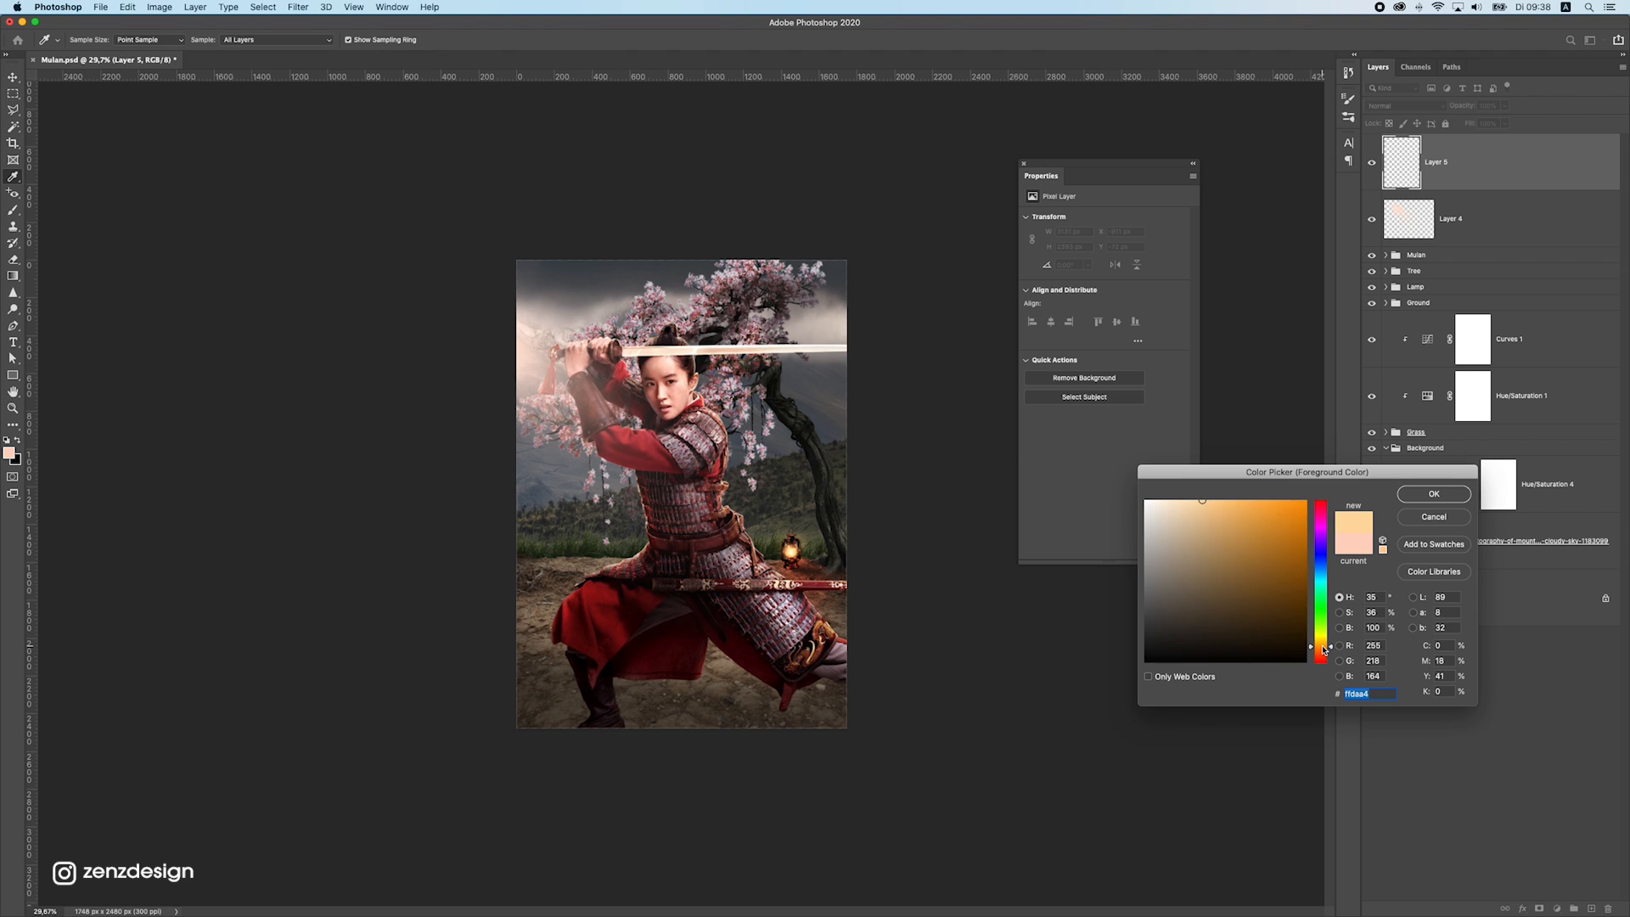
pyautogui.moveTo(1179, 515); pyautogui.dragTo(1187, 493)
pyautogui.click(1428, 493)
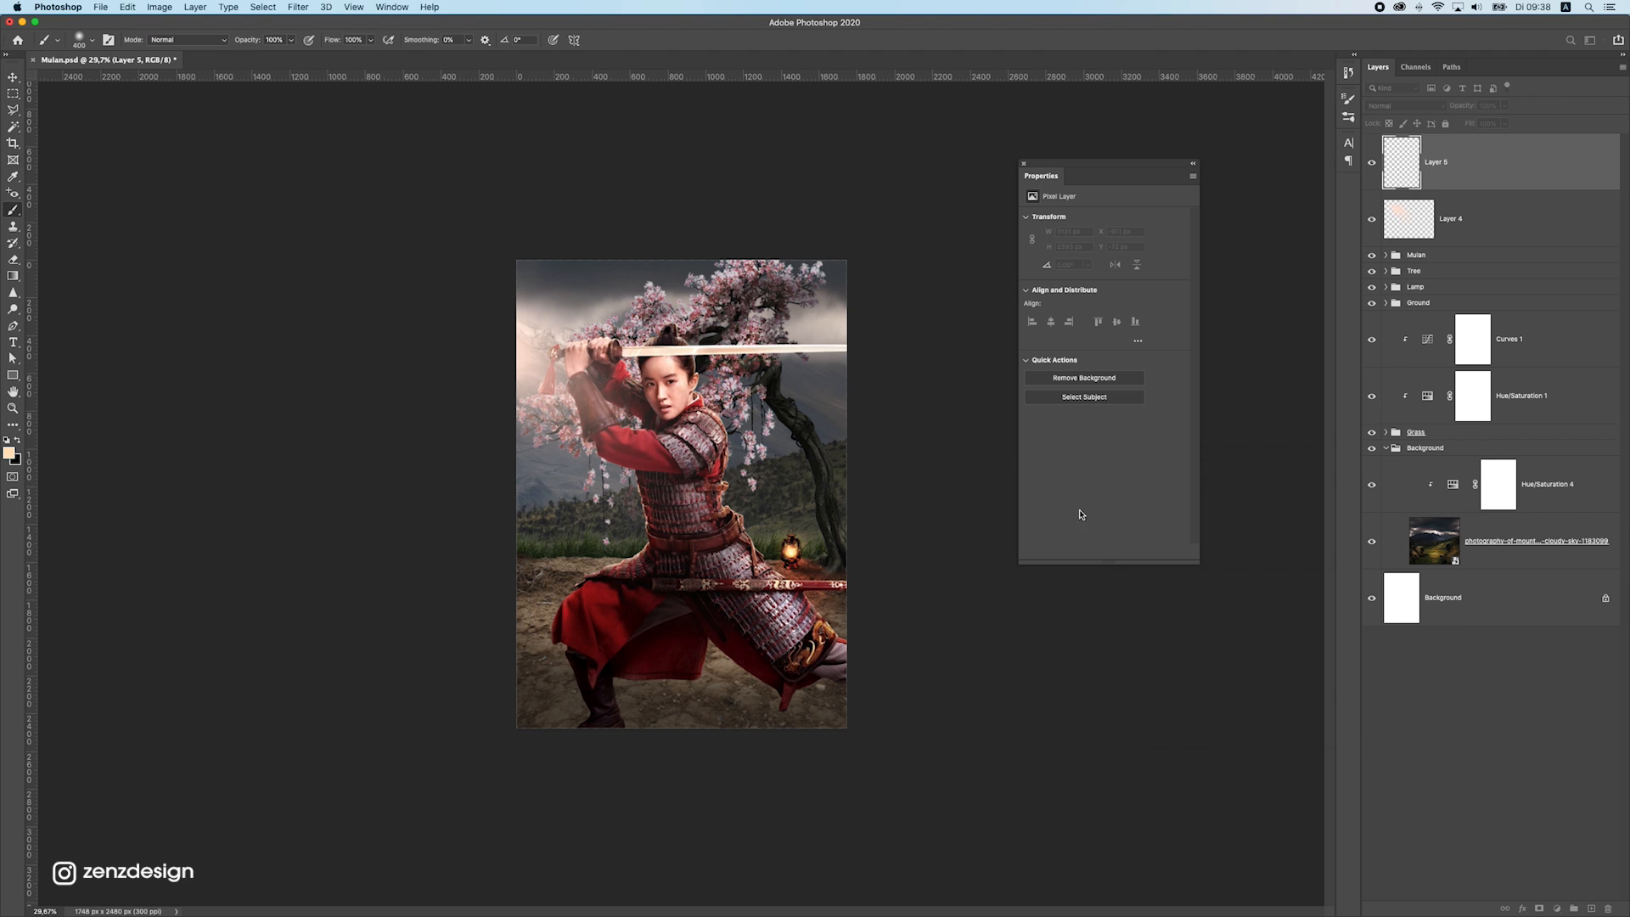
# Place one soft pale-orange dab on the new layer and move it over the sky in the poster's upper-left corner
pyautogui.press('b')
pyautogui.click(666, 388)
pyautogui.click(13, 92)
pyautogui.press('v')
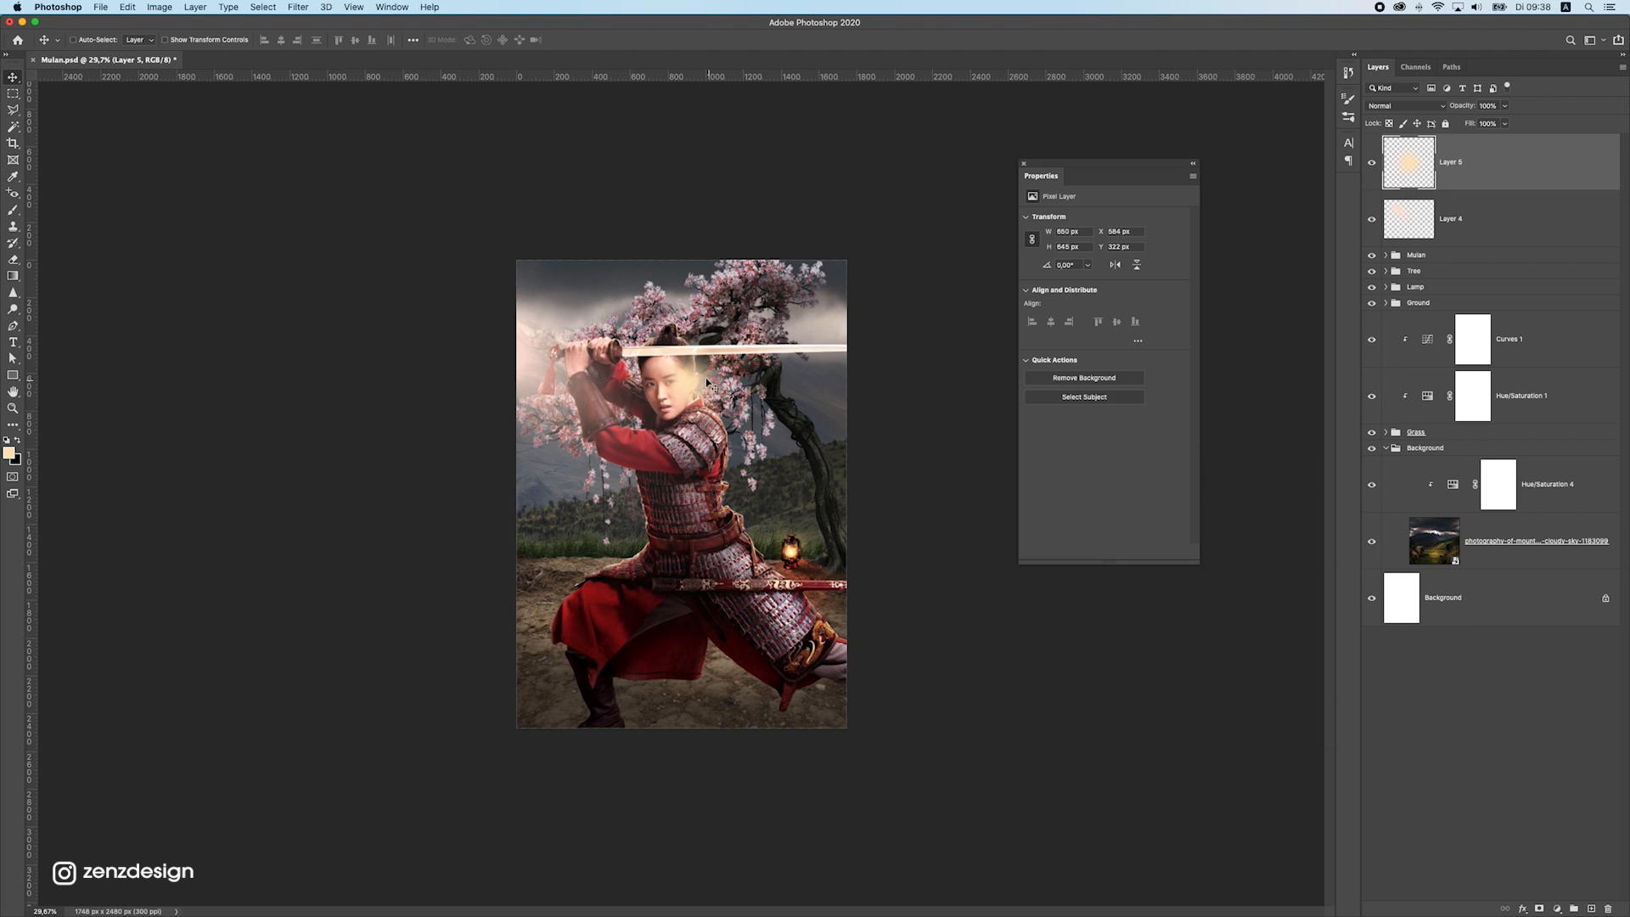
pyautogui.moveTo(711, 385); pyautogui.dragTo(531, 315)
# Set the orange glow layer's blend mode to Screen and move the glow onto the poster's left edge
pyautogui.click(1409, 105)
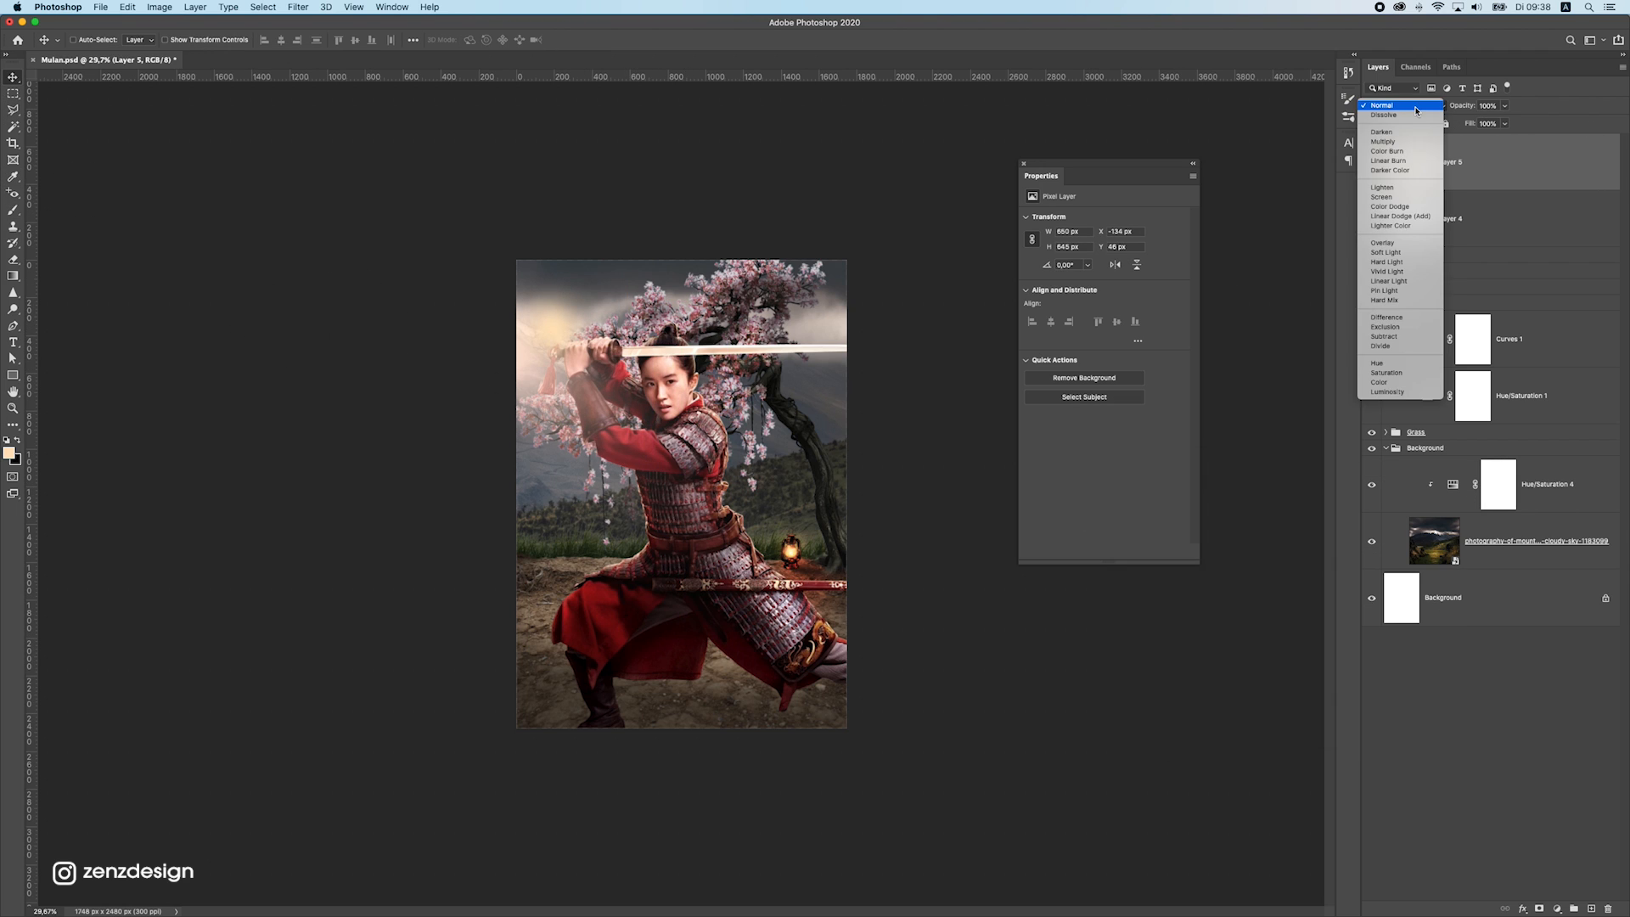
pyautogui.click(1403, 197)
pyautogui.moveTo(764, 406); pyautogui.dragTo(727, 392)
# Scale the orange Screen glow to about 201% and nudge it at the poster's upper-left edge
pyautogui.press('super+minus')
pyautogui.press('super+minus')
pyautogui.scroll(3, 693, 502)
pyautogui.press('super+t')
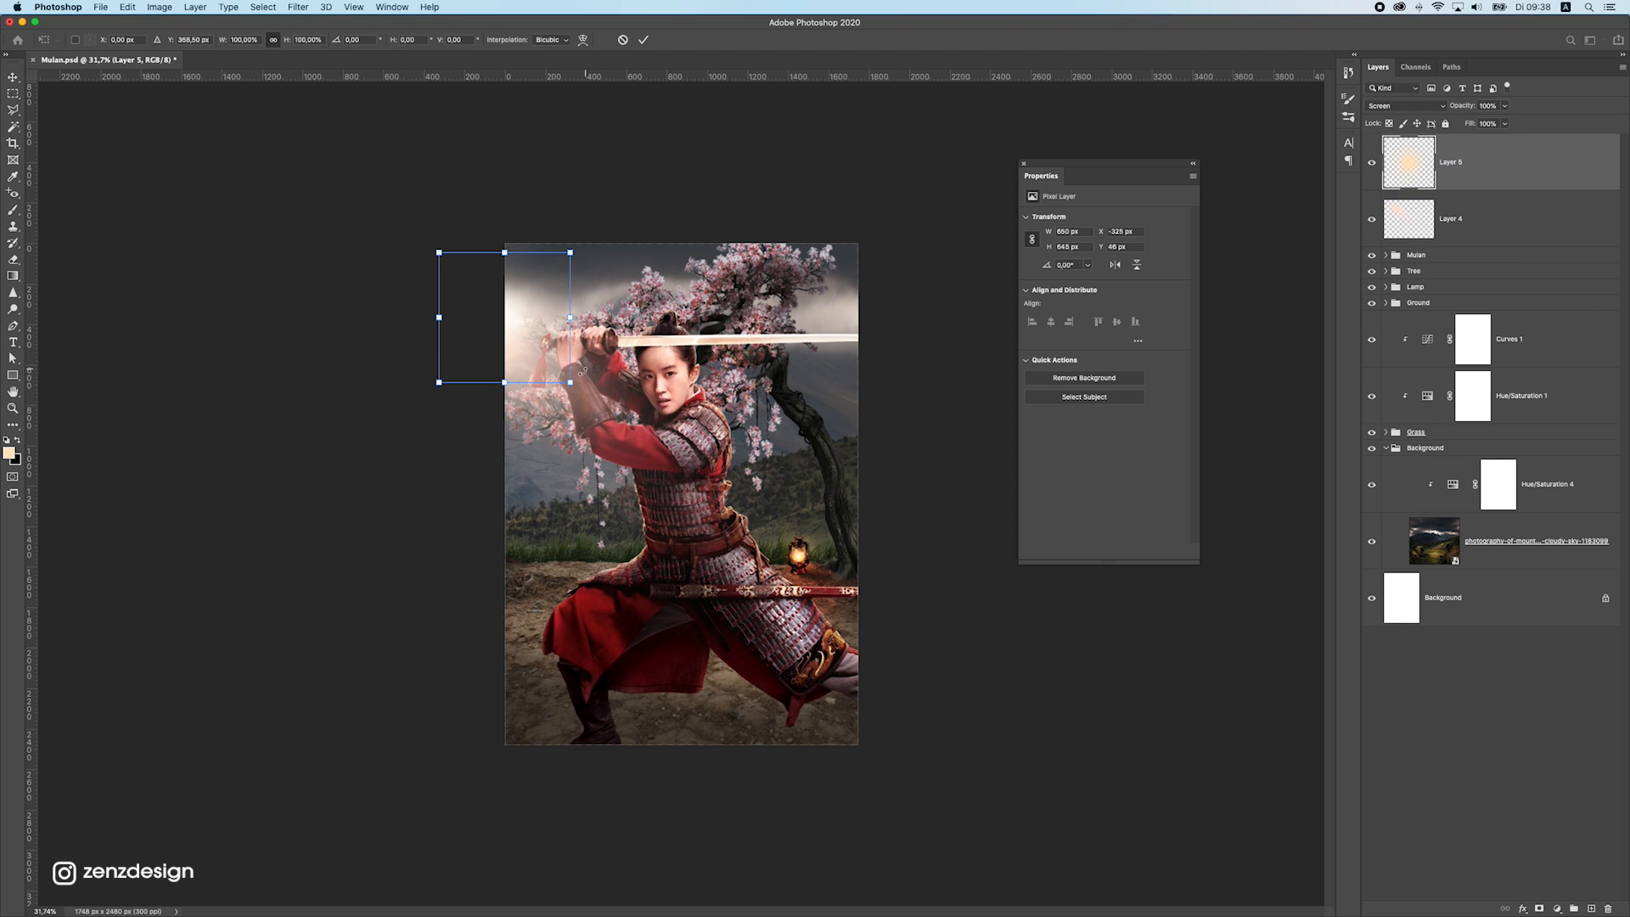
pyautogui.moveTo(567, 382); pyautogui.dragTo(636, 448)
pyautogui.press('Return')
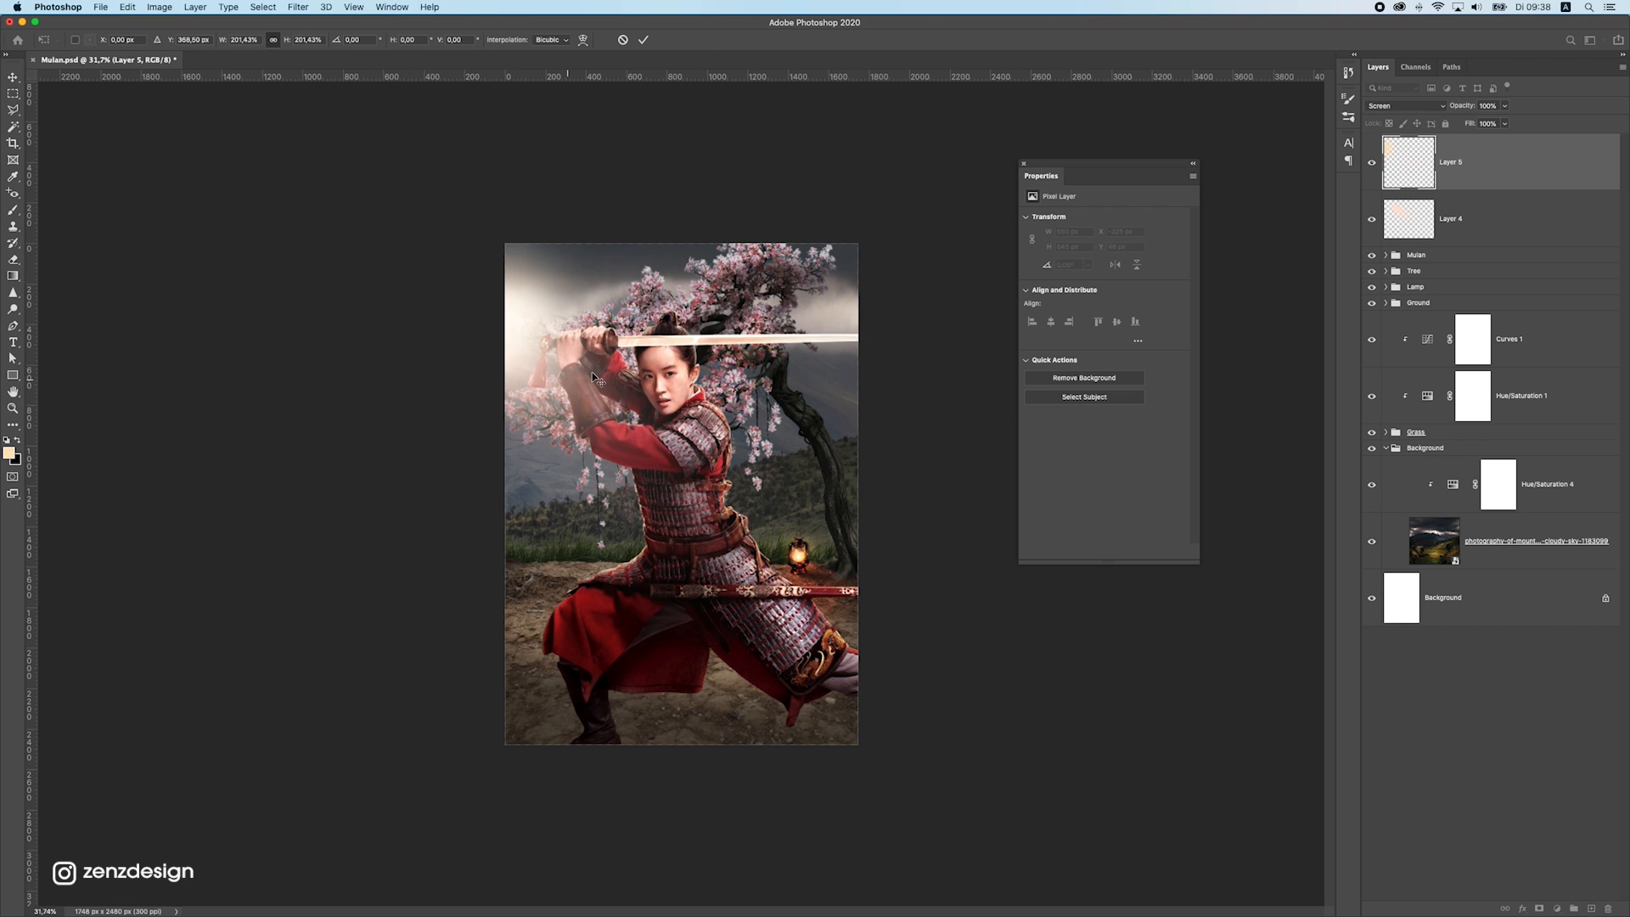
pyautogui.moveTo(607, 336); pyautogui.dragTo(600, 346)
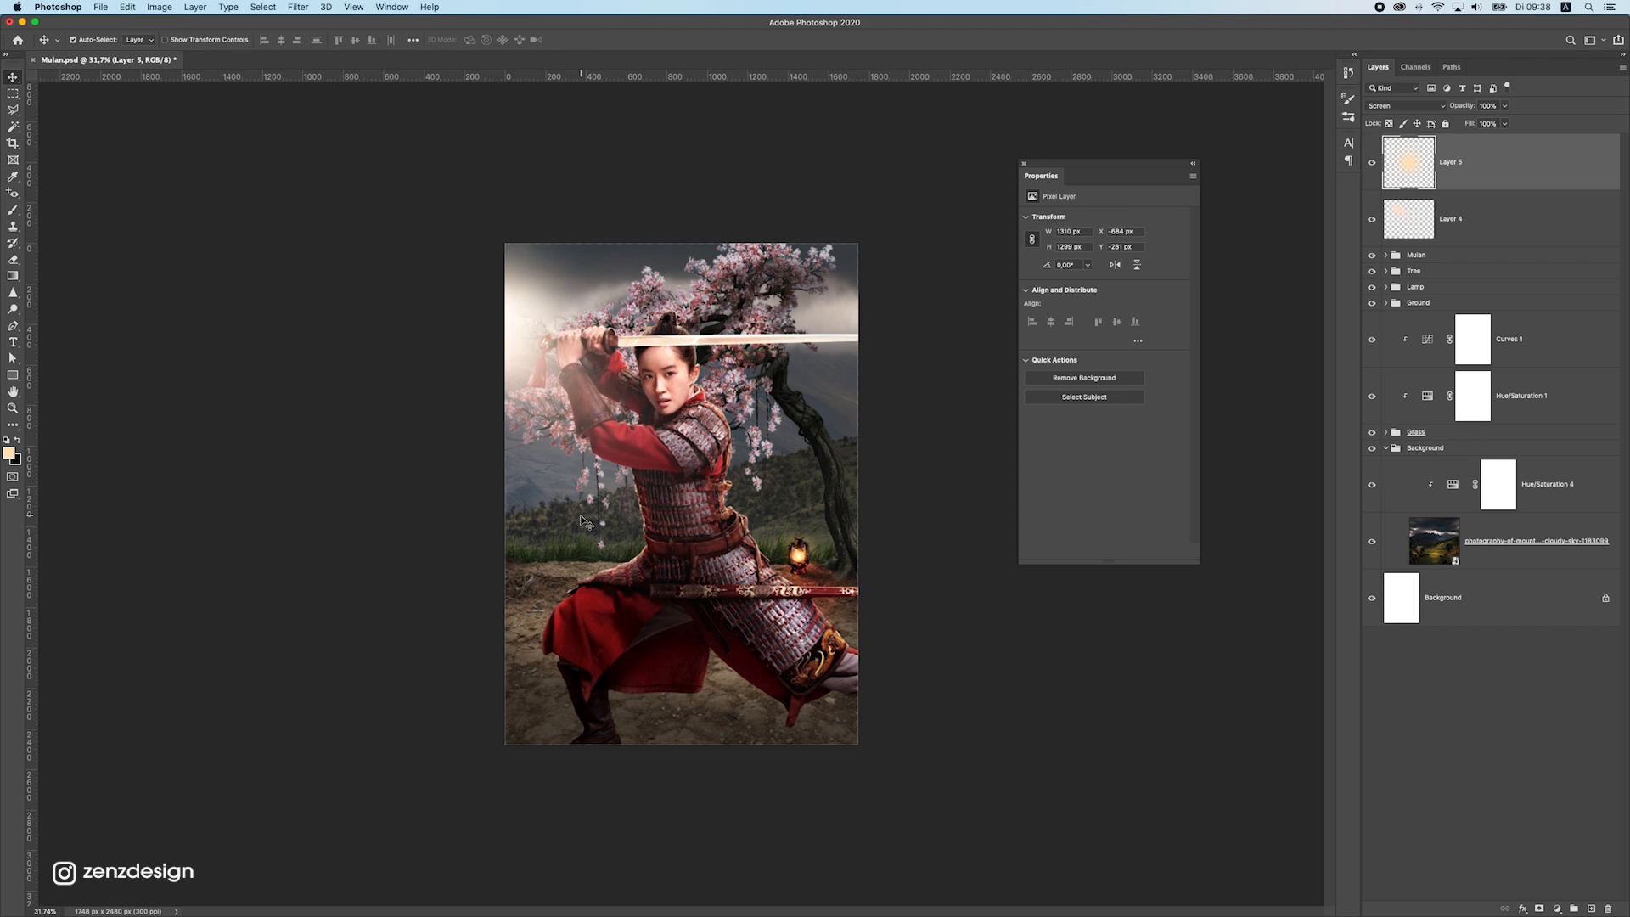
# Rotate the peach light ray clockwise by about 24° and reposition it so it falls from the upper-left corner across the warrior
pyautogui.scroll(-5, 582, 524)
pyautogui.scroll(3, 582, 524)
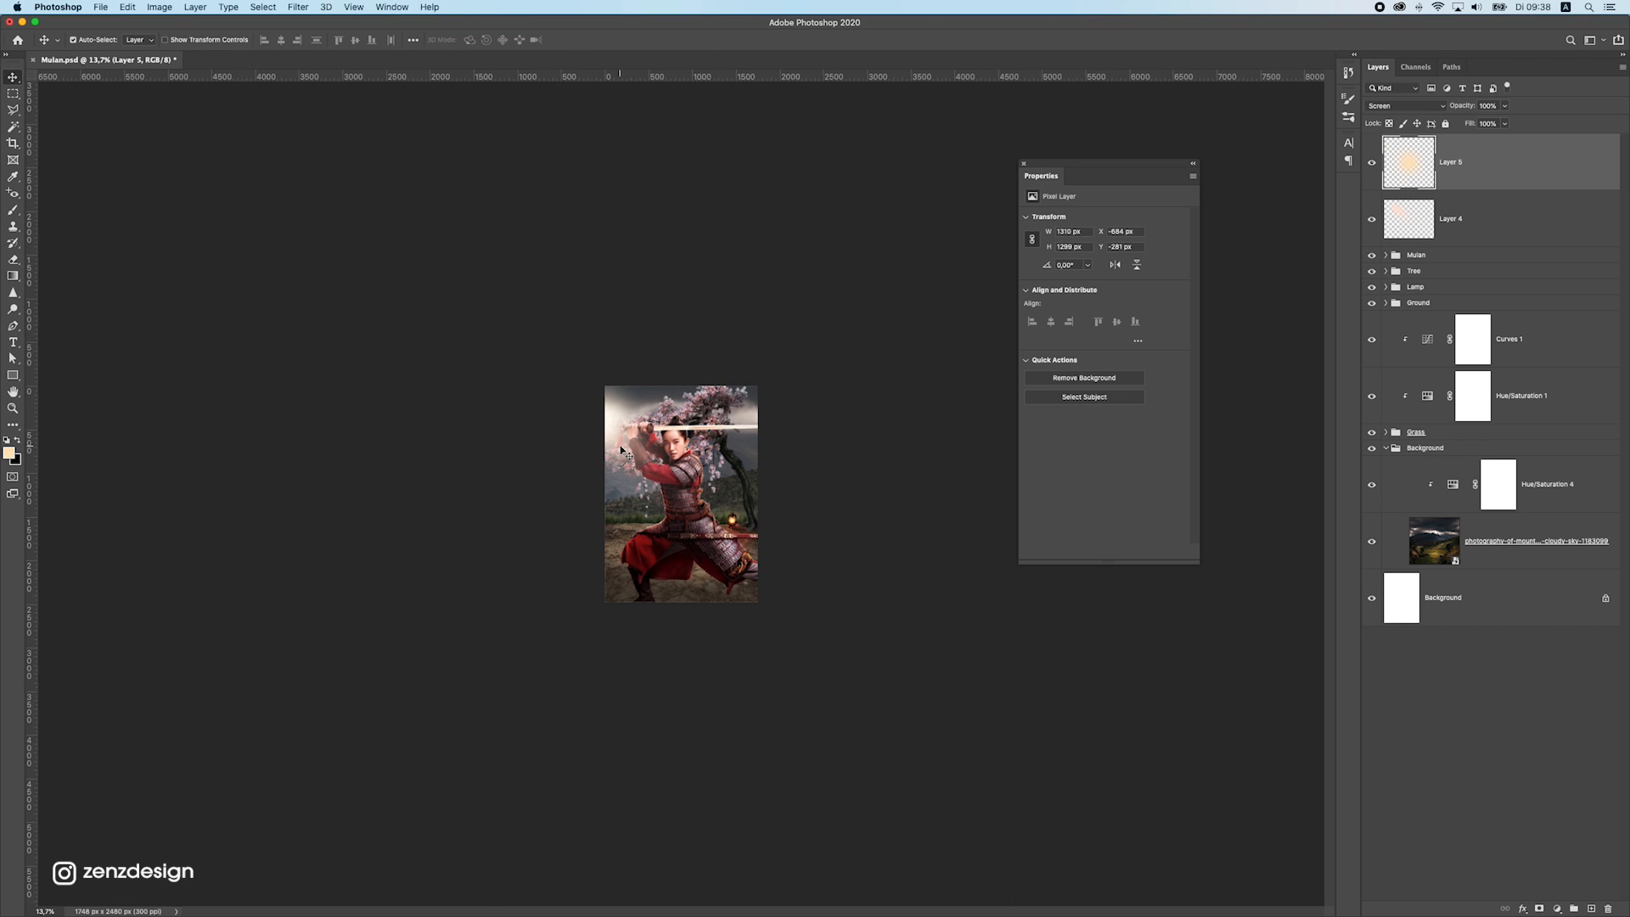
pyautogui.click(1527, 211)
pyautogui.scroll(3, 766, 540)
pyautogui.moveTo(754, 486); pyautogui.dragTo(742, 494)
pyautogui.press('super+t')
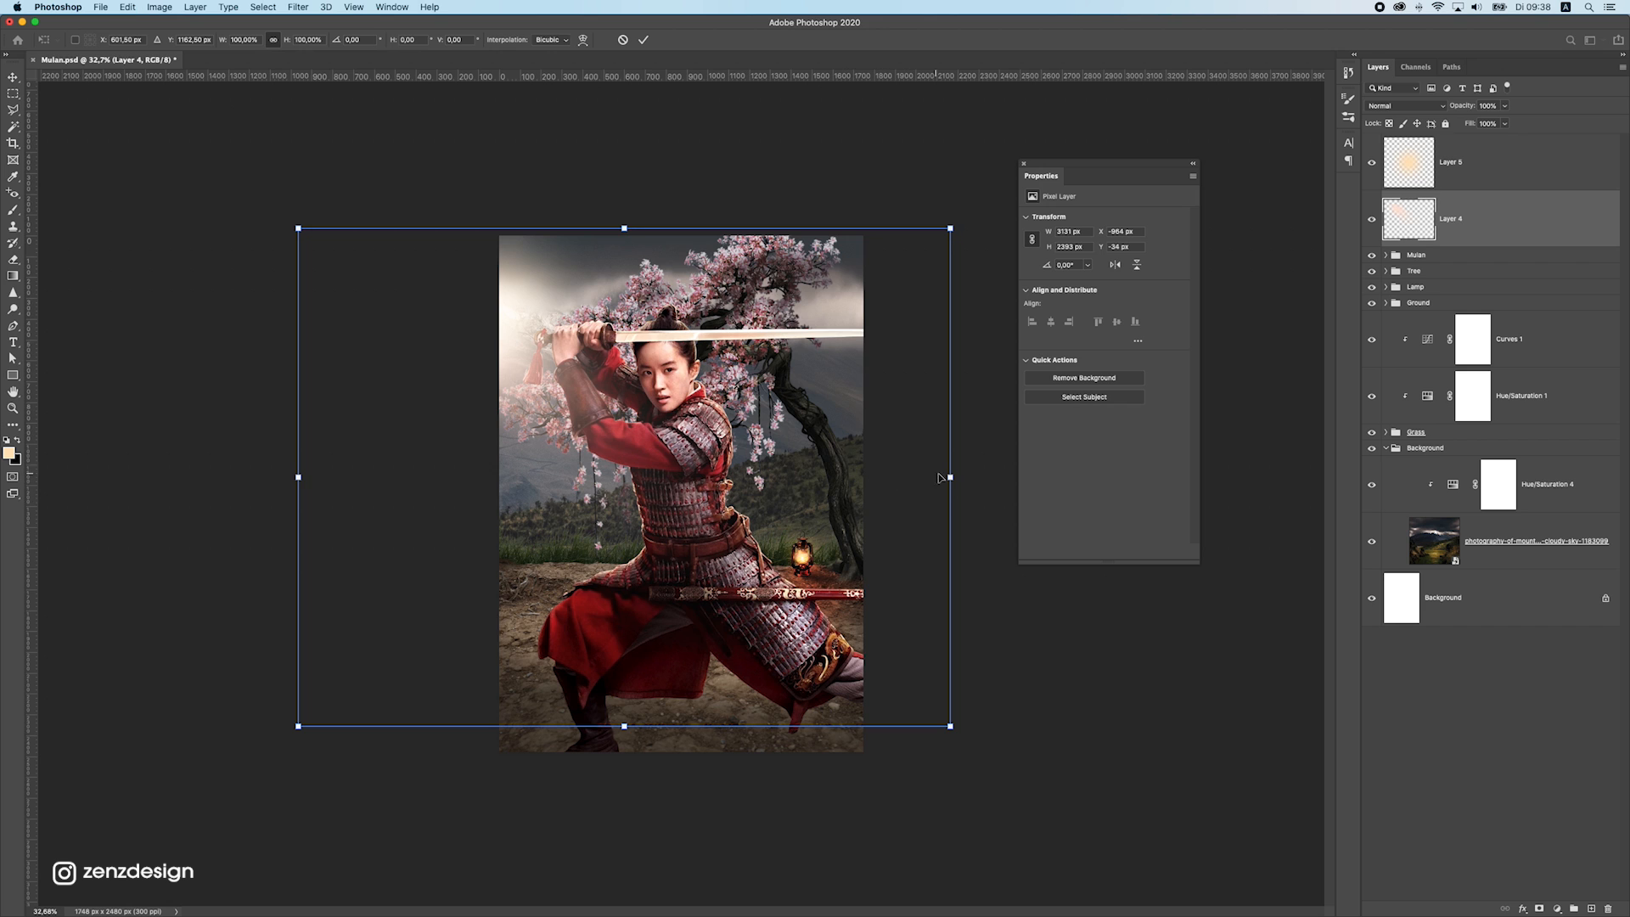
pyautogui.moveTo(965, 516); pyautogui.dragTo(929, 594)
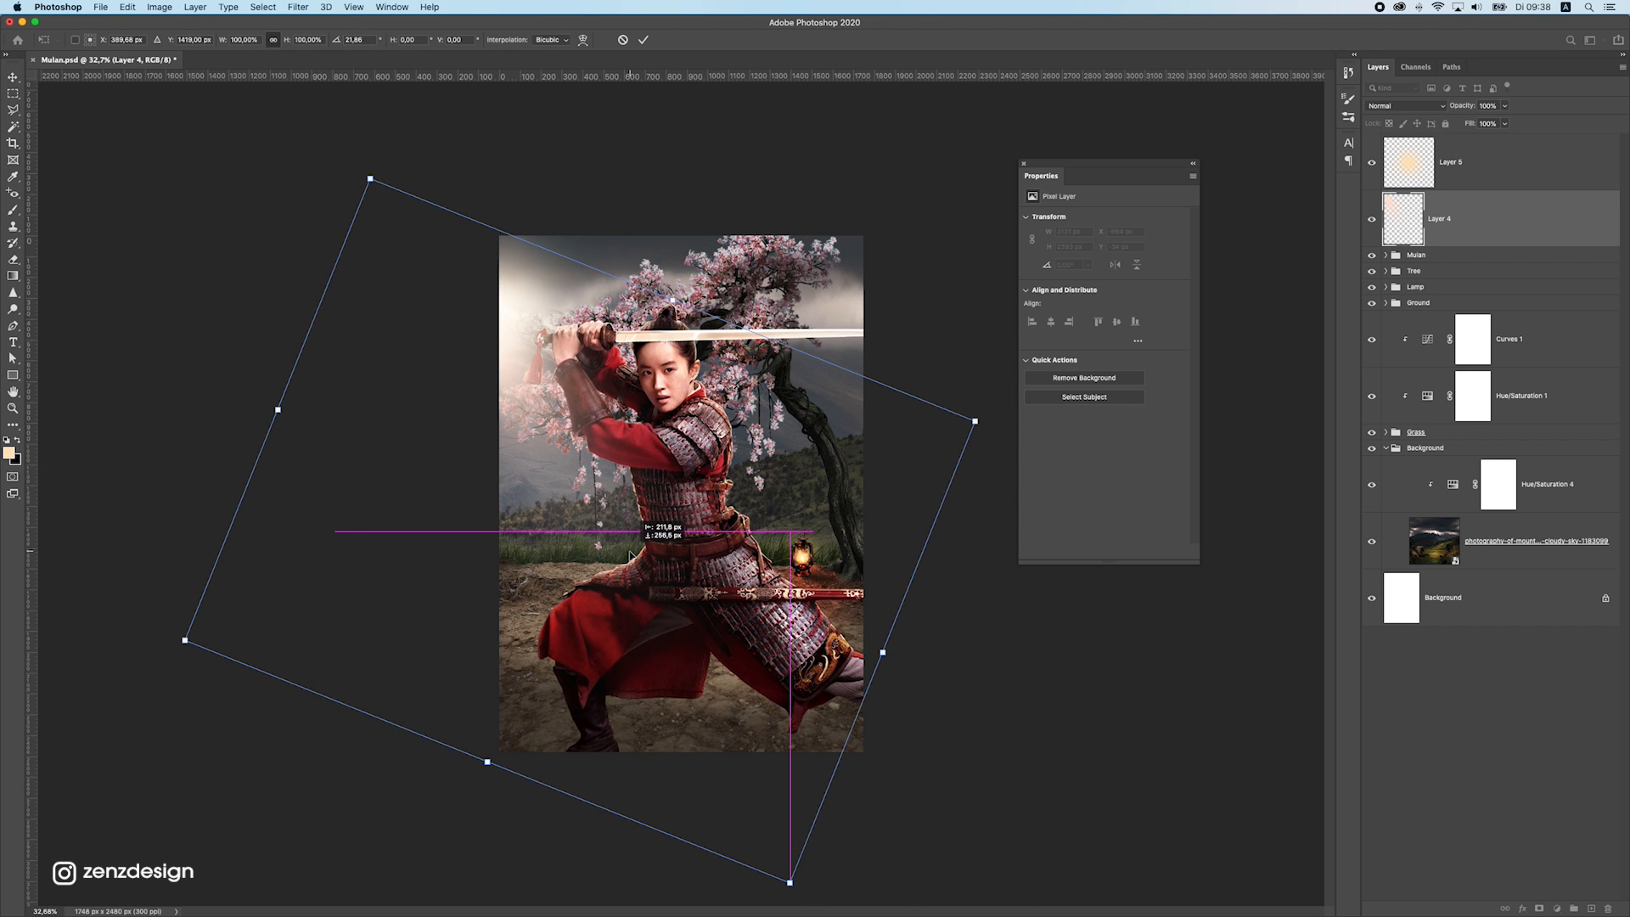
pyautogui.moveTo(986, 575)
pyautogui.mouseDown()
pyautogui.moveTo(1008, 524)
pyautogui.moveTo(990, 594)
pyautogui.mouseUp()
pyautogui.moveTo(615, 489)
pyautogui.mouseDown()
pyautogui.moveTo(599, 488)
pyautogui.moveTo(631, 467)
pyautogui.mouseUp()
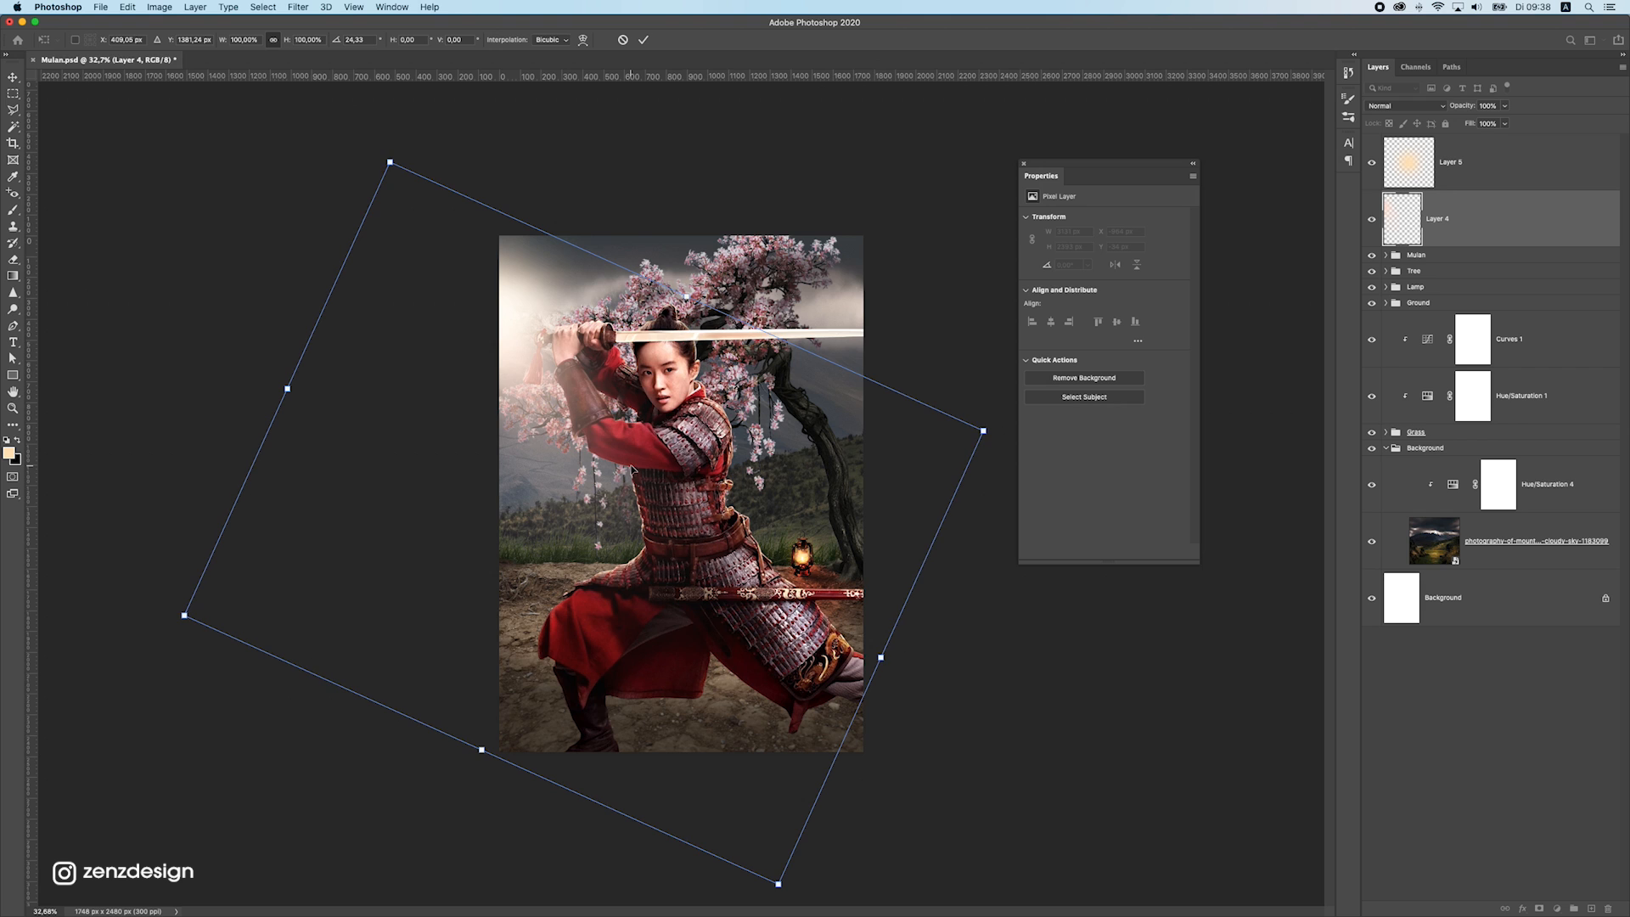
pyautogui.press('Return')
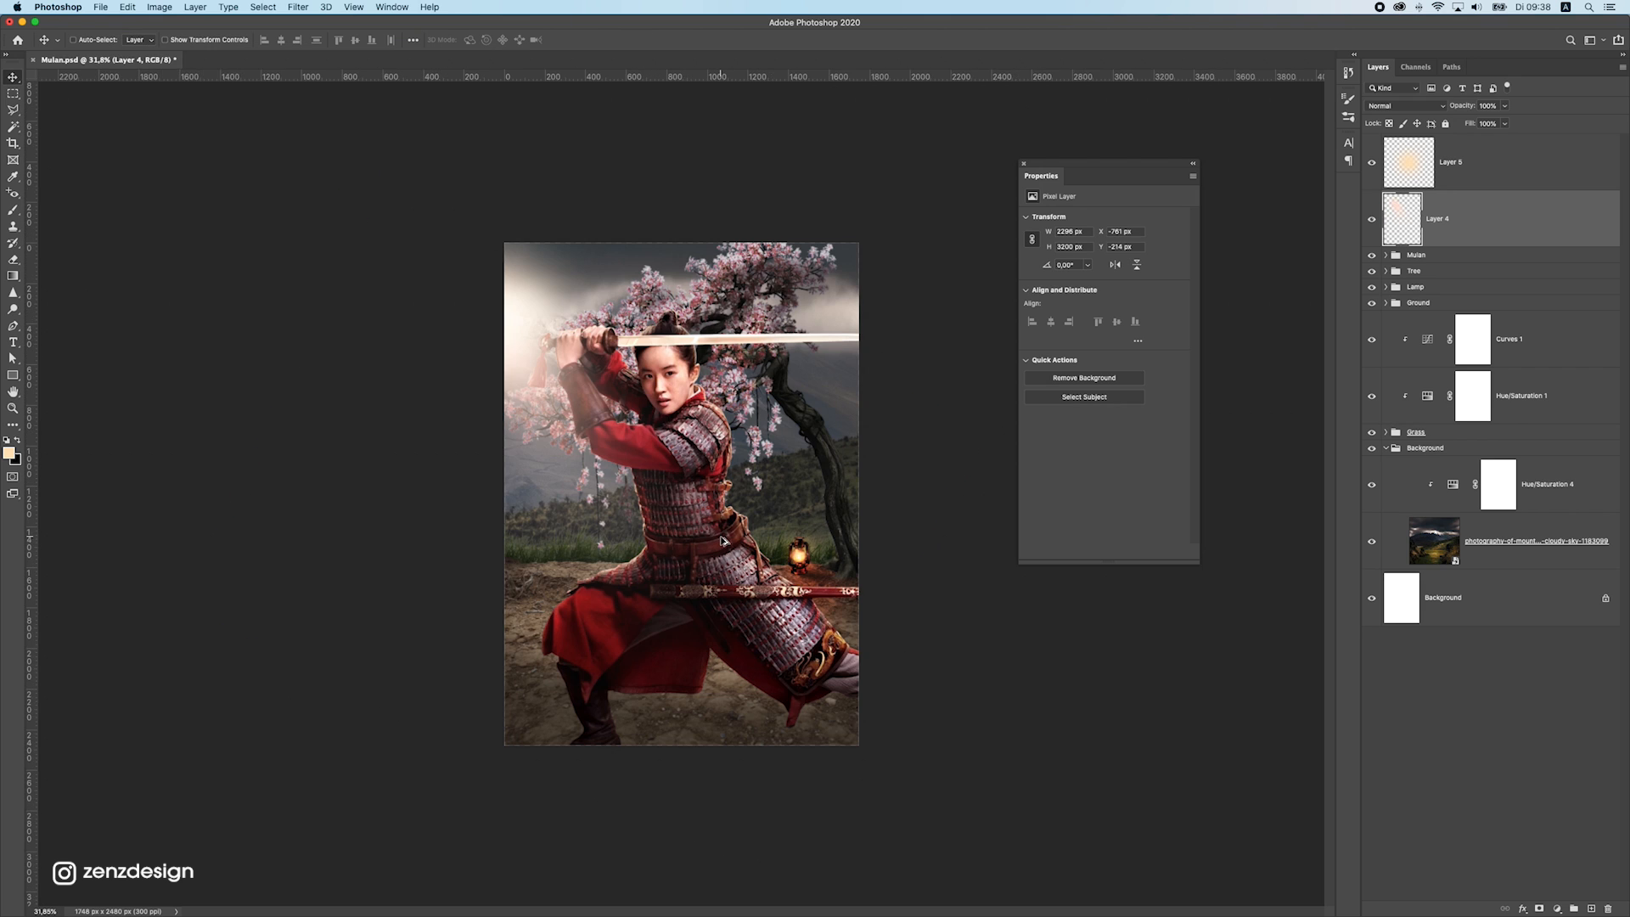
# Add a clipped Curves adjustment directly above the warrior layer and lower its white point output to 133
pyautogui.click(764, 604)
pyautogui.click(1372, 405)
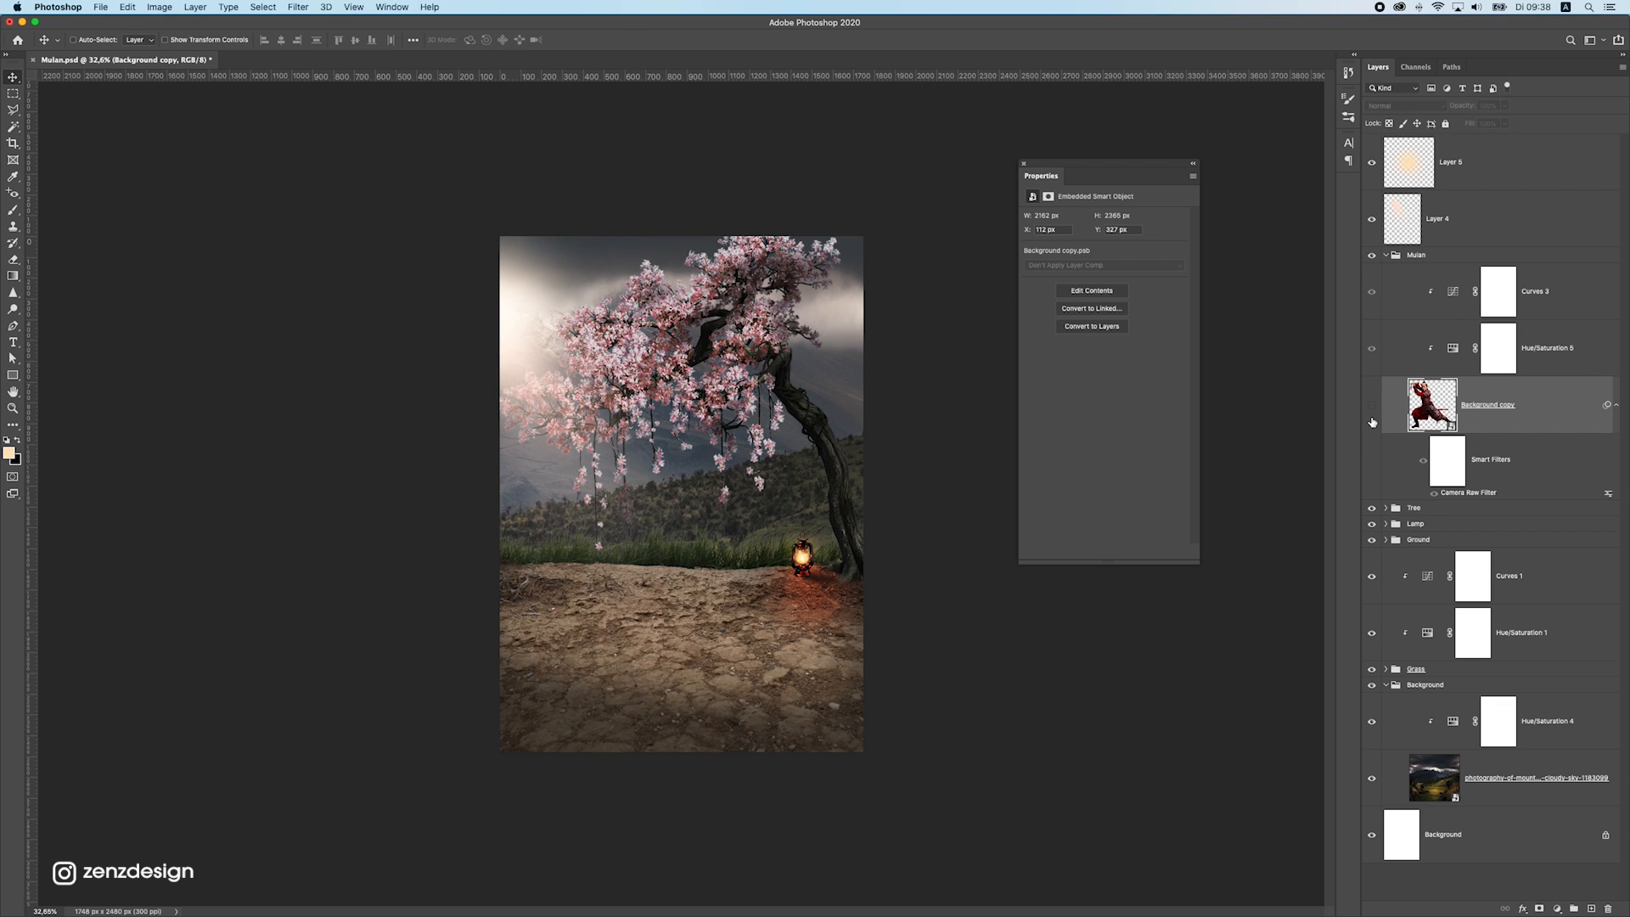
pyautogui.click(1370, 416)
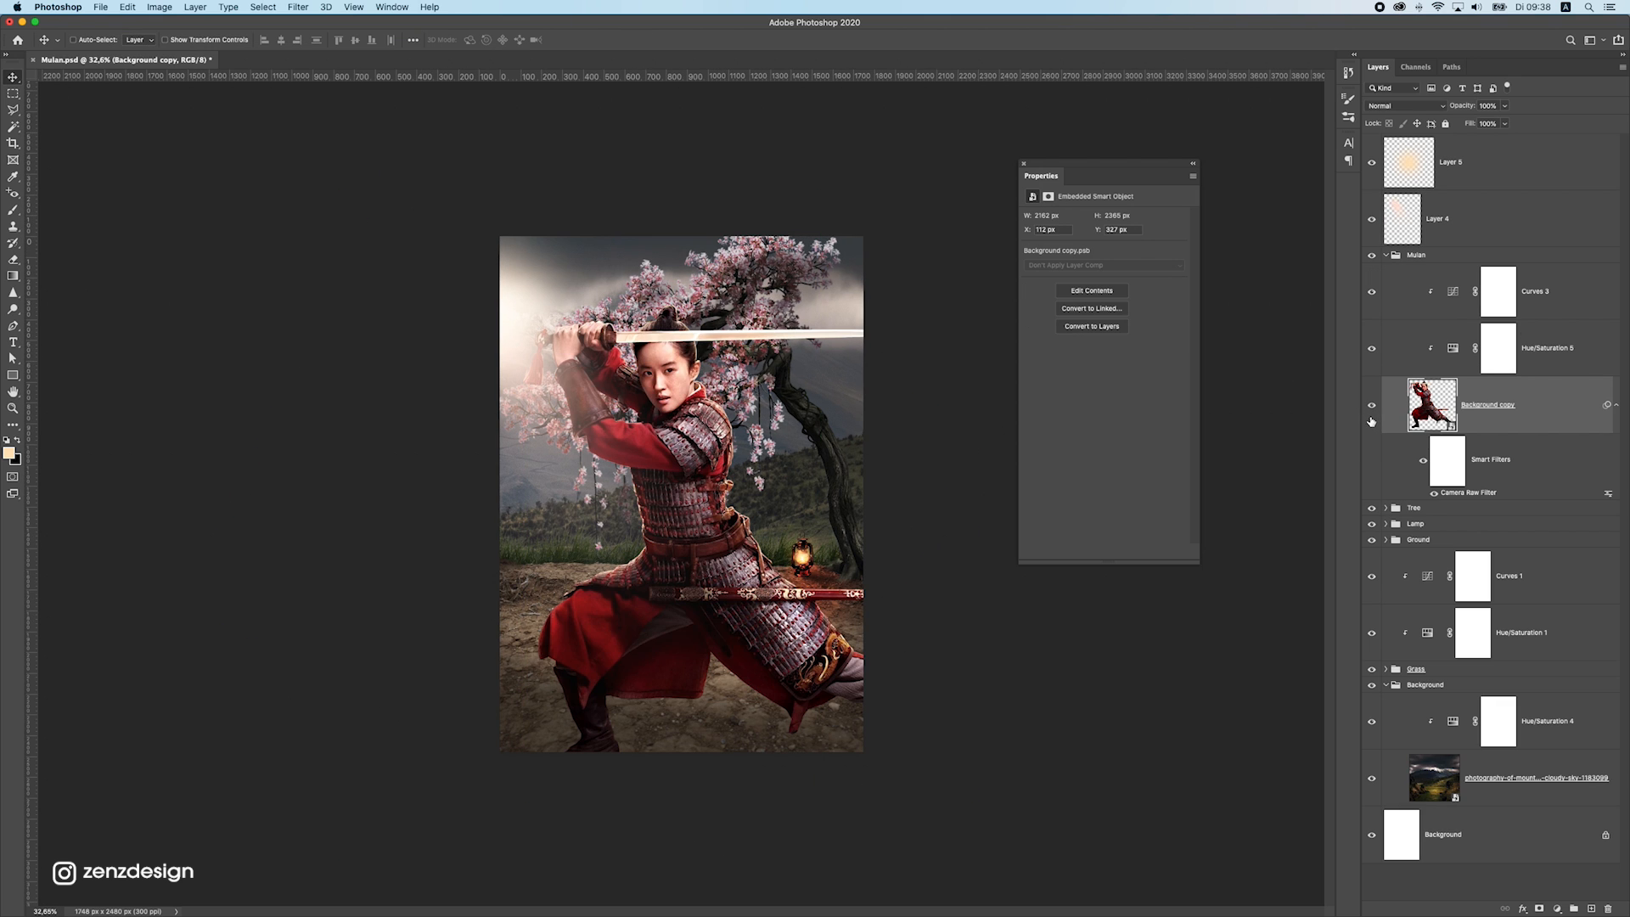
pyautogui.click(1557, 909)
pyautogui.click(1562, 730)
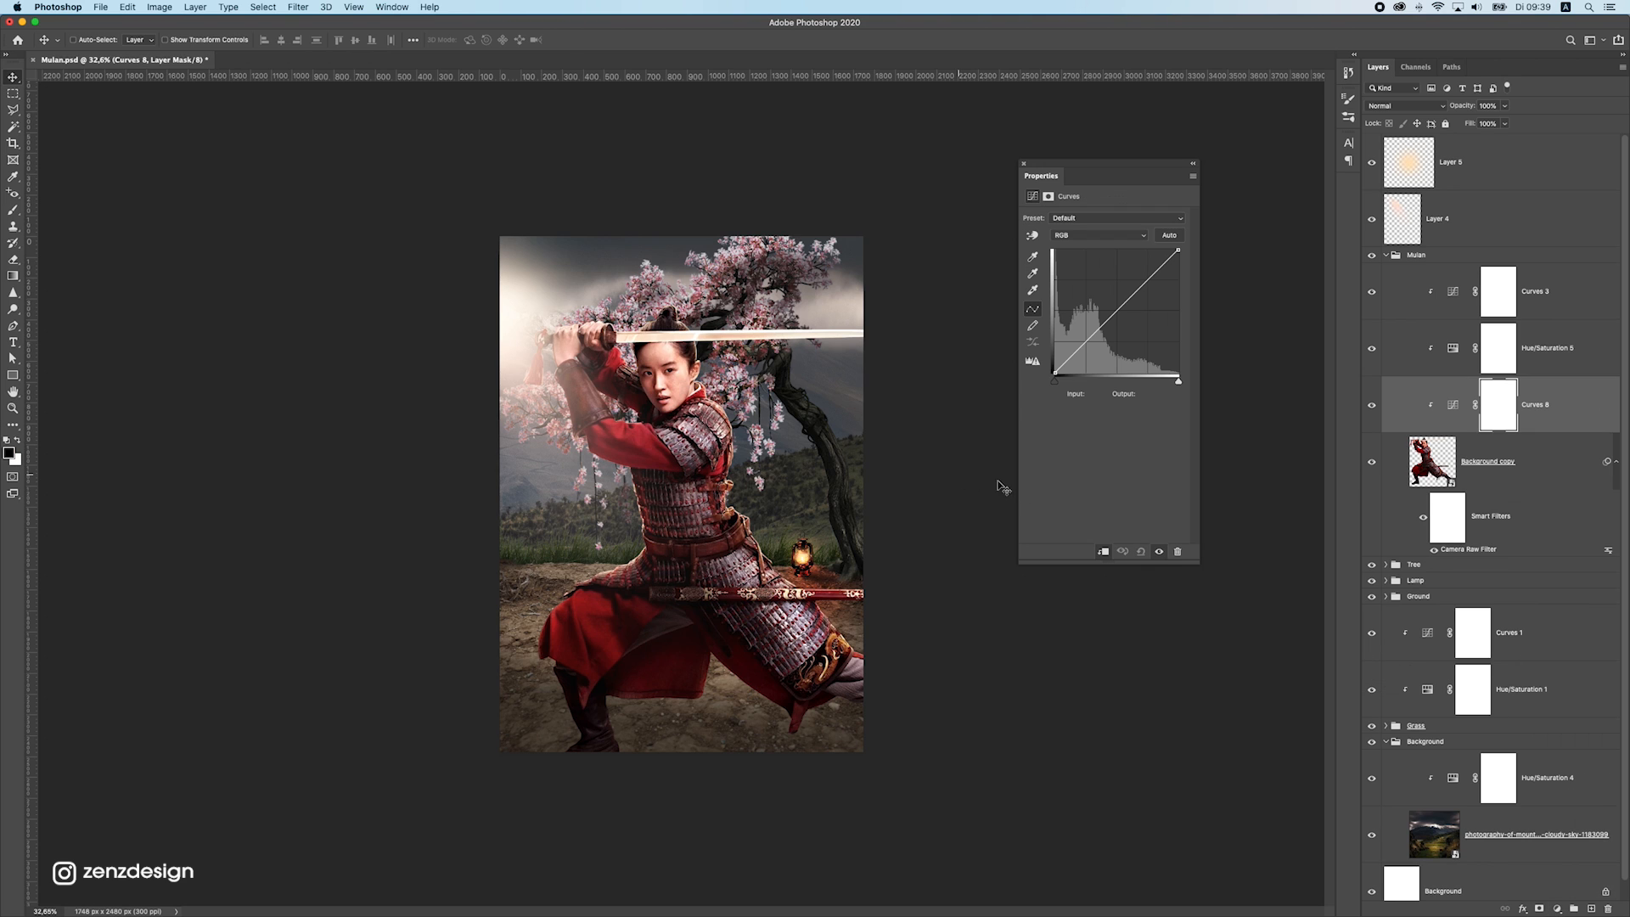
pyautogui.moveTo(1178, 249); pyautogui.dragTo(1178, 309)
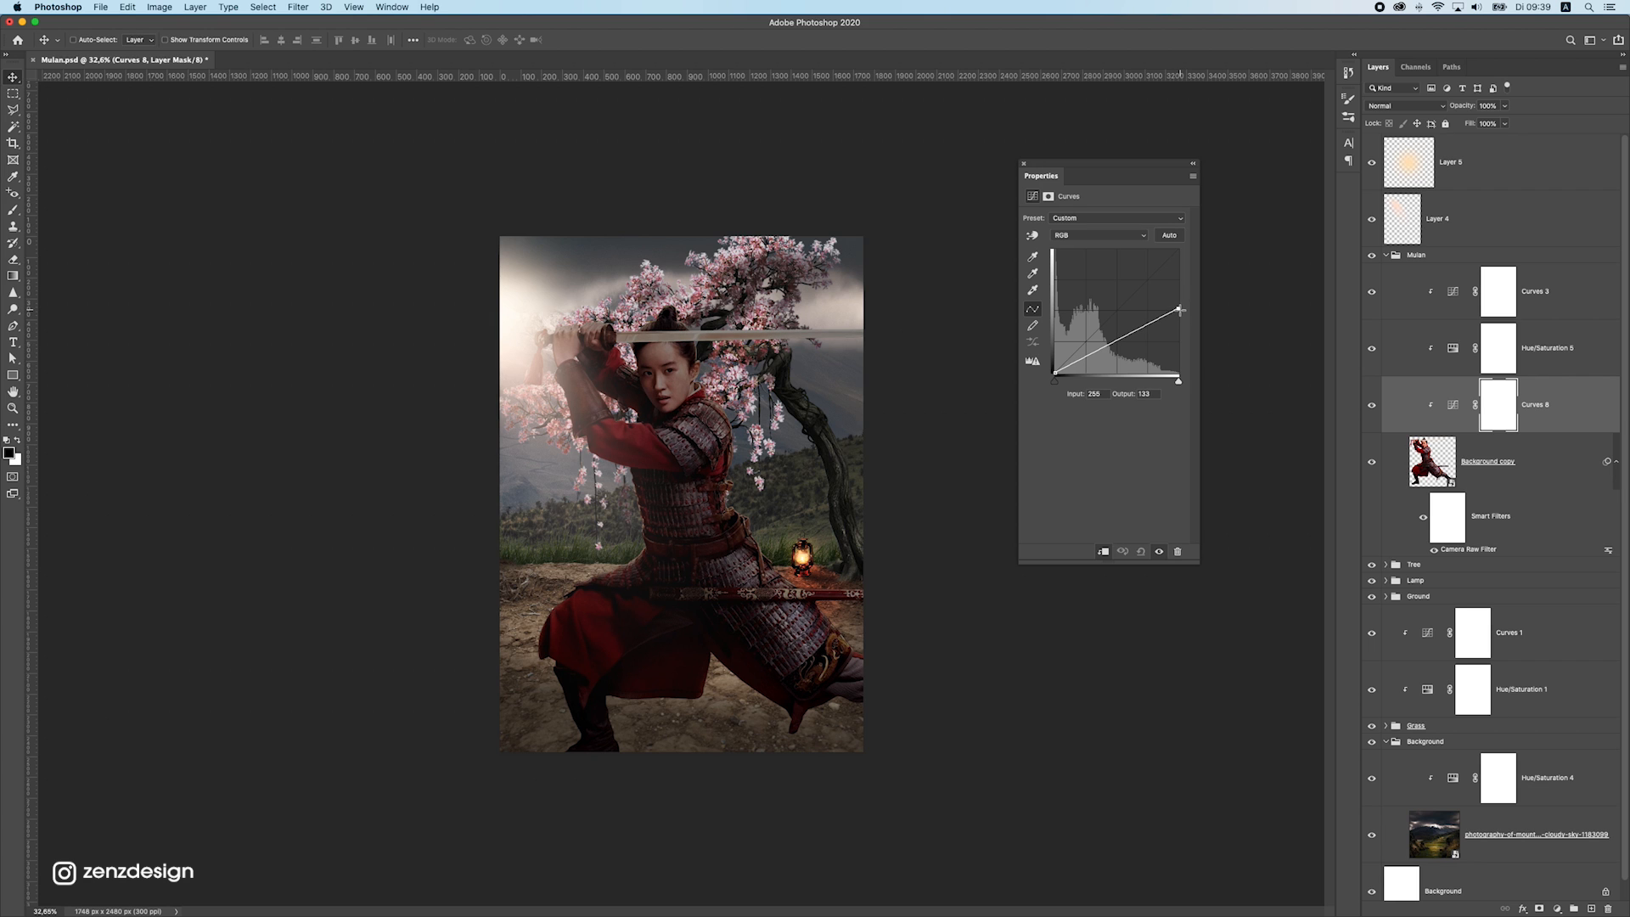
# Brush black with a smaller soft brush on the warrior's lowest Curves mask along the torso, thigh, skirt and front leg
pyautogui.scroll(5, 774, 507)
pyautogui.scroll(-4, 774, 510)
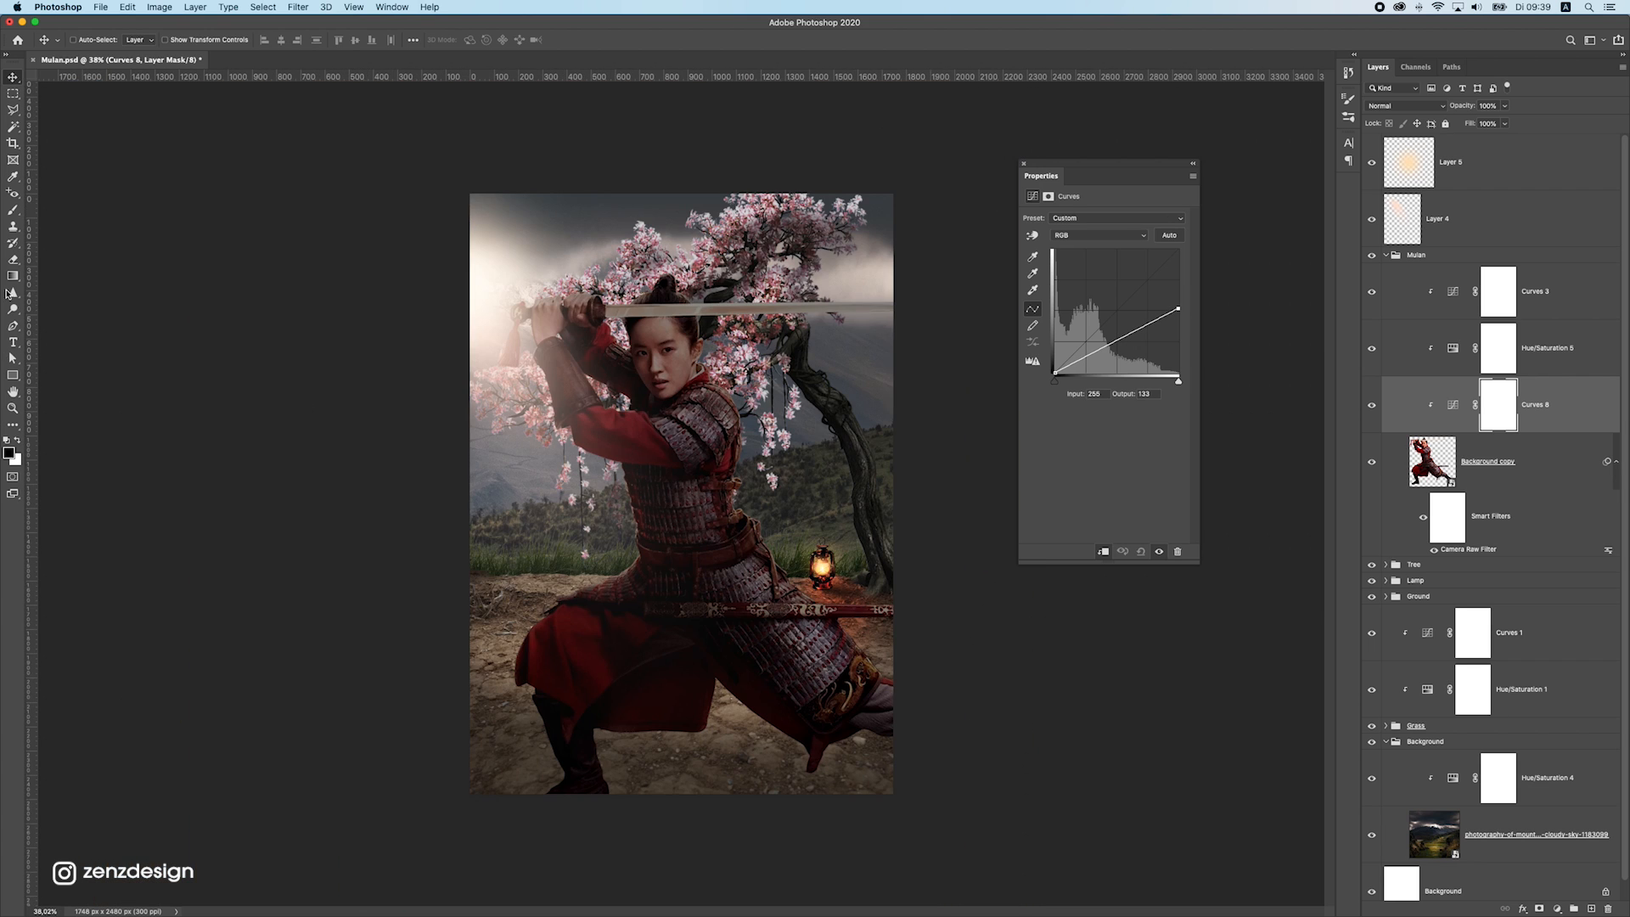
pyautogui.click(17, 207)
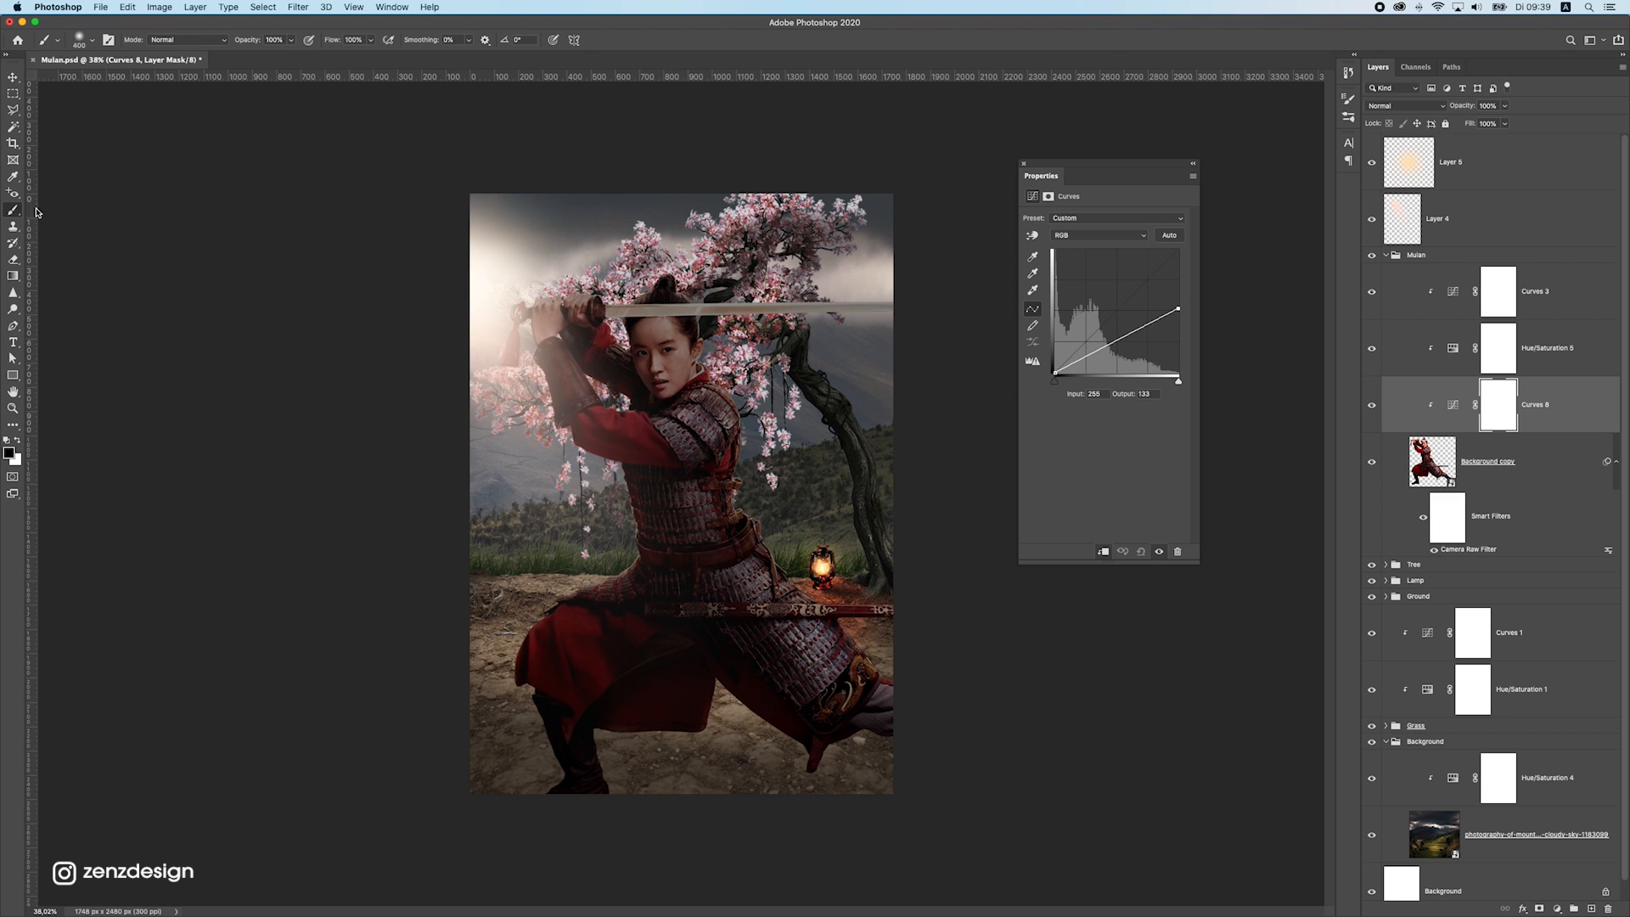
pyautogui.click(1501, 412)
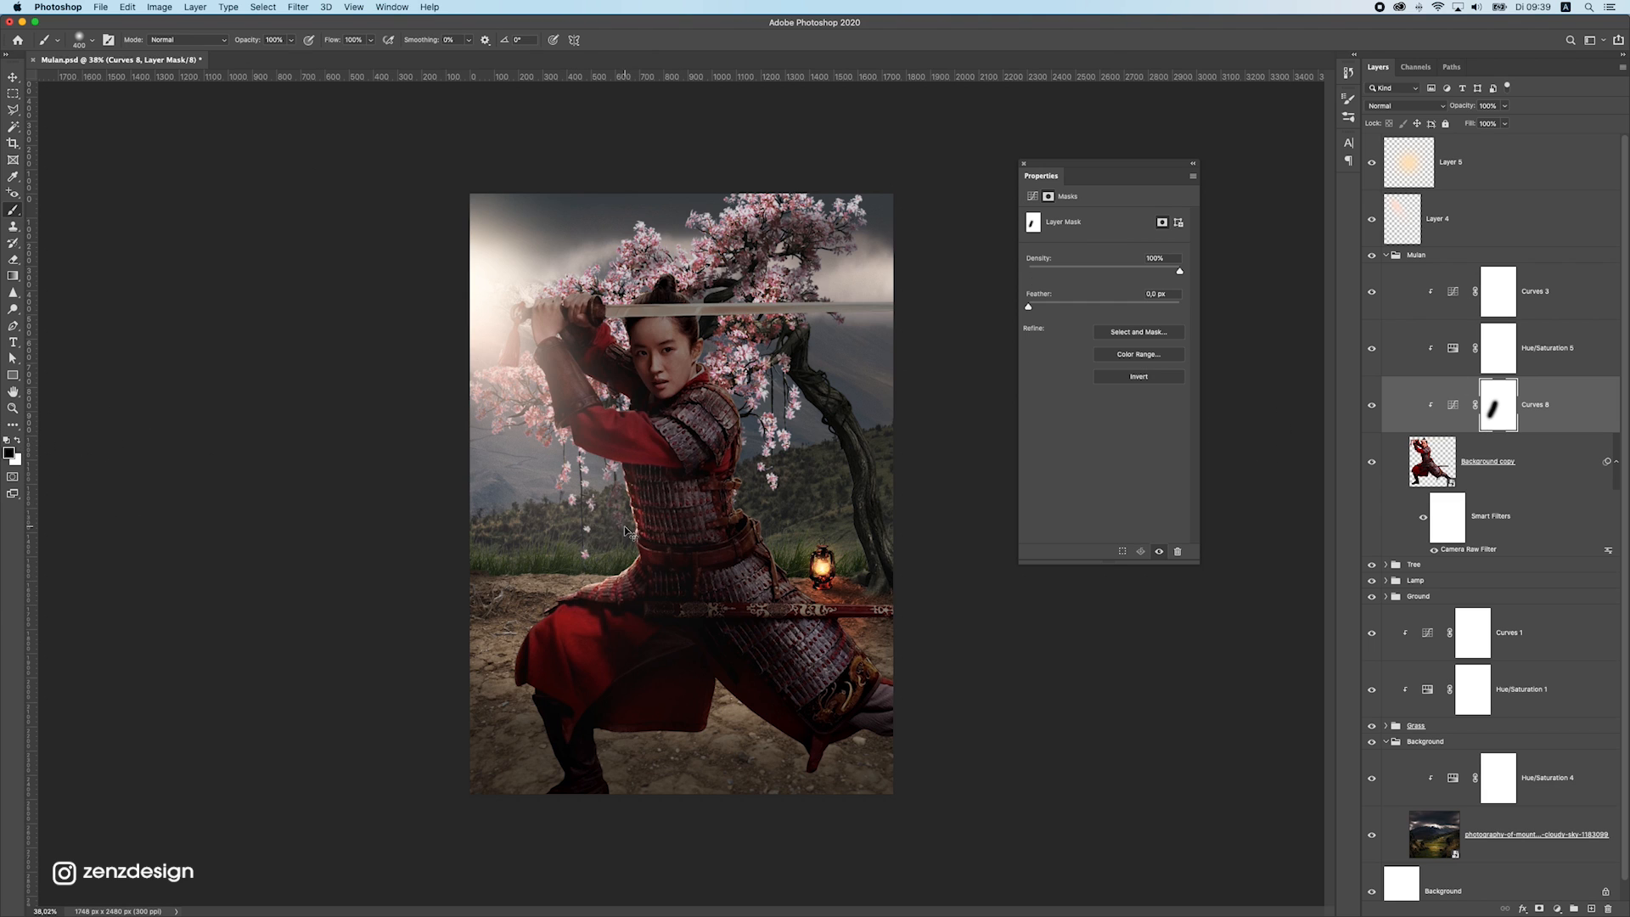
pyautogui.press('[')
pyautogui.press('[')
pyautogui.press('[')
pyautogui.press('[')
pyautogui.moveTo(628, 494)
pyautogui.mouseDown()
pyautogui.moveTo(680, 589)
pyautogui.moveTo(785, 628)
pyautogui.mouseUp()
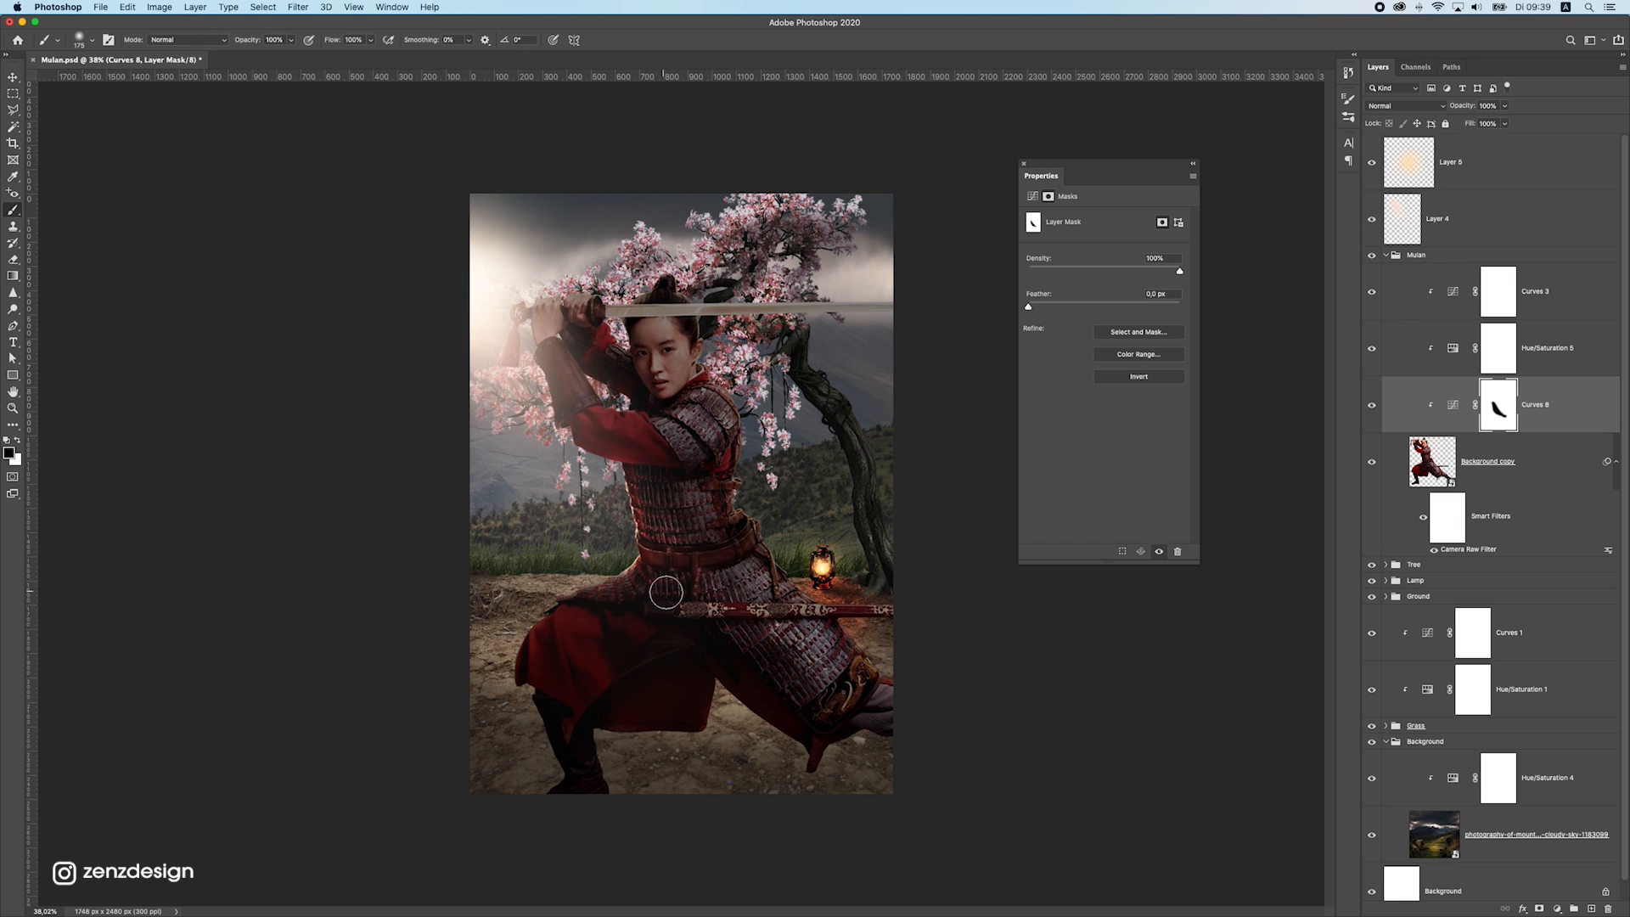
pyautogui.moveTo(624, 592)
pyautogui.mouseDown()
pyautogui.moveTo(477, 686)
pyautogui.moveTo(542, 629)
pyautogui.mouseUp()
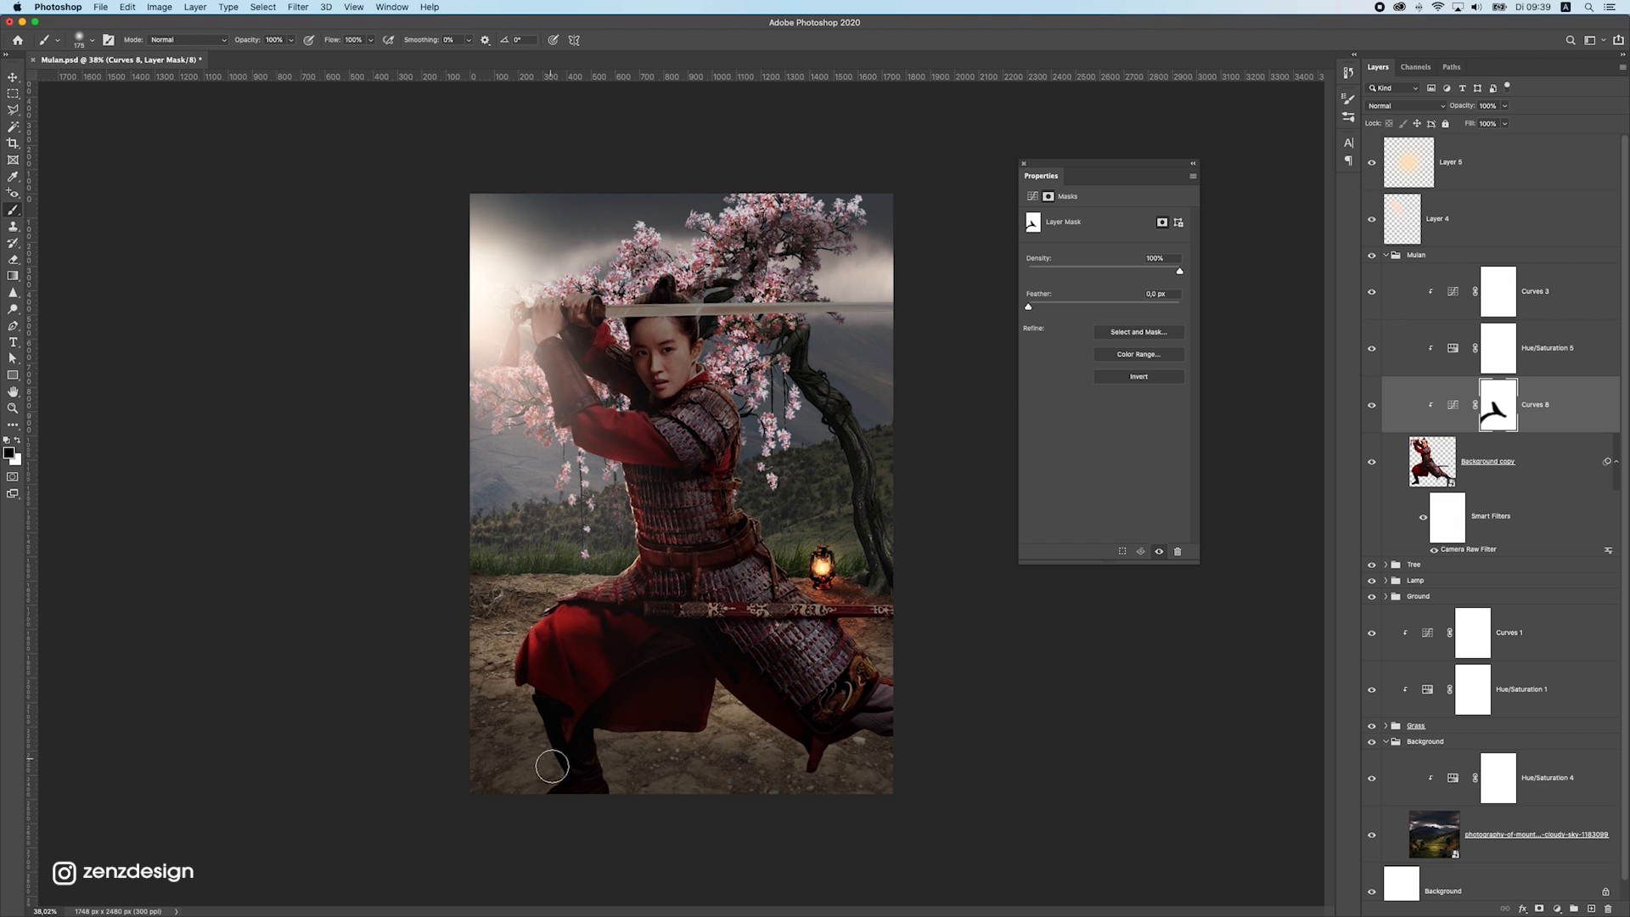
pyautogui.moveTo(552, 766); pyautogui.dragTo(523, 757)
# Mask the Curves darkening off the raised arms and along the sword blade, redoing the blade stroke once
pyautogui.moveTo(645, 485)
pyautogui.mouseDown()
pyautogui.moveTo(617, 552)
pyautogui.moveTo(639, 479)
pyautogui.mouseUp()
pyautogui.moveTo(597, 317)
pyautogui.mouseDown()
pyautogui.moveTo(536, 291)
pyautogui.moveTo(623, 306)
pyautogui.moveTo(657, 288)
pyautogui.moveTo(945, 262)
pyautogui.mouseUp()
pyautogui.moveTo(660, 291); pyautogui.dragTo(1026, 283)
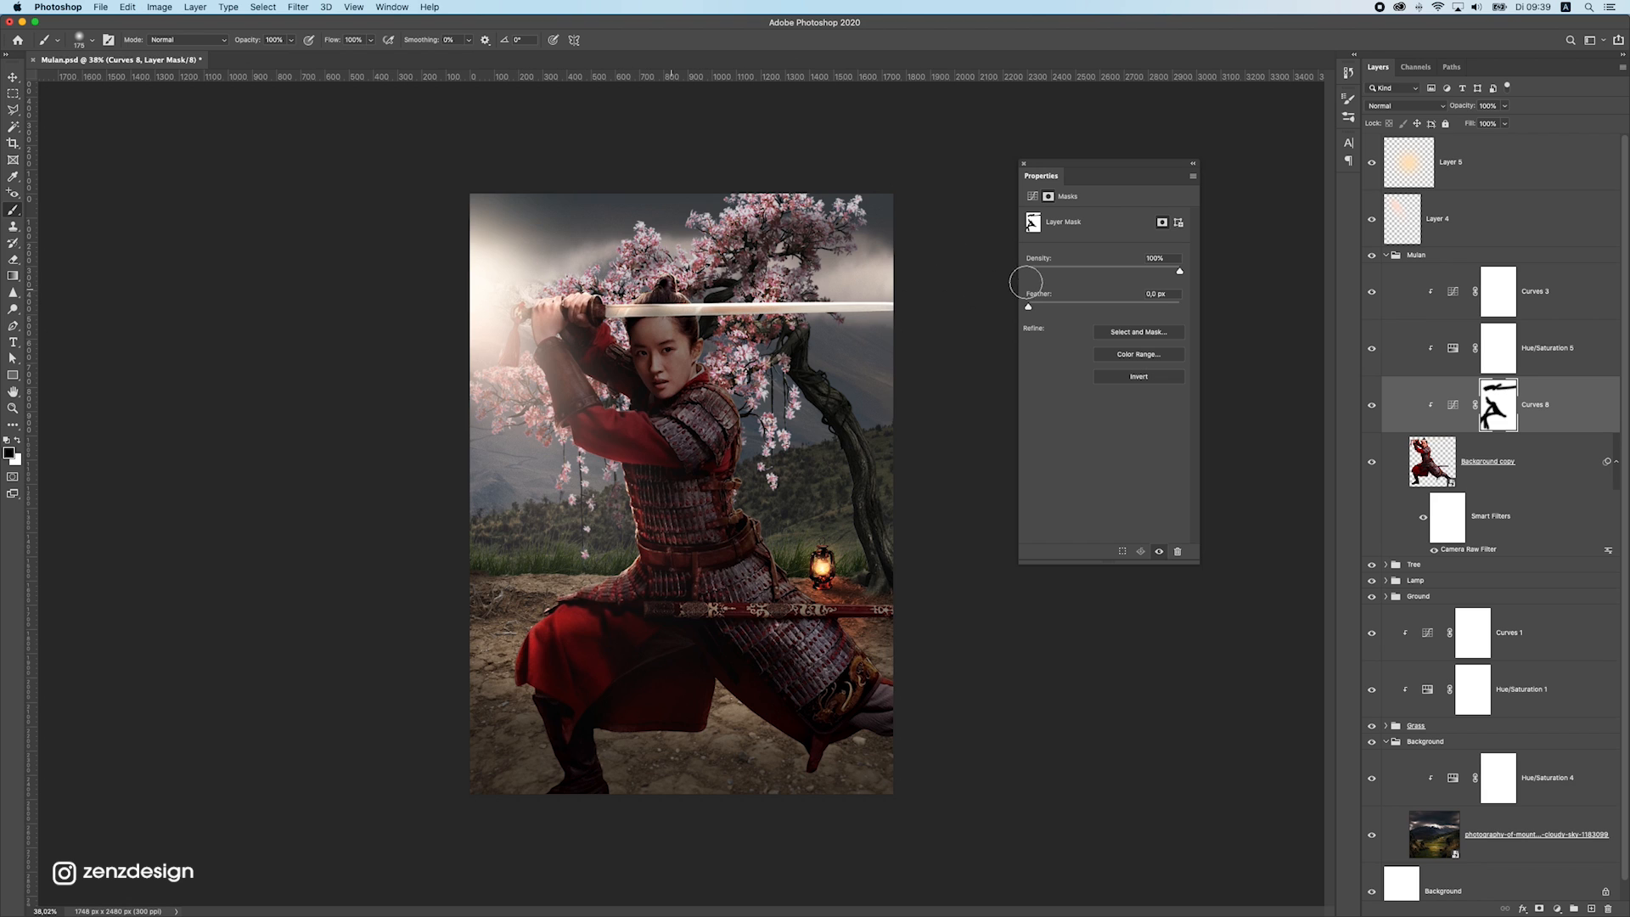
pyautogui.press('super+z')
pyautogui.moveTo(652, 300); pyautogui.dragTo(839, 300)
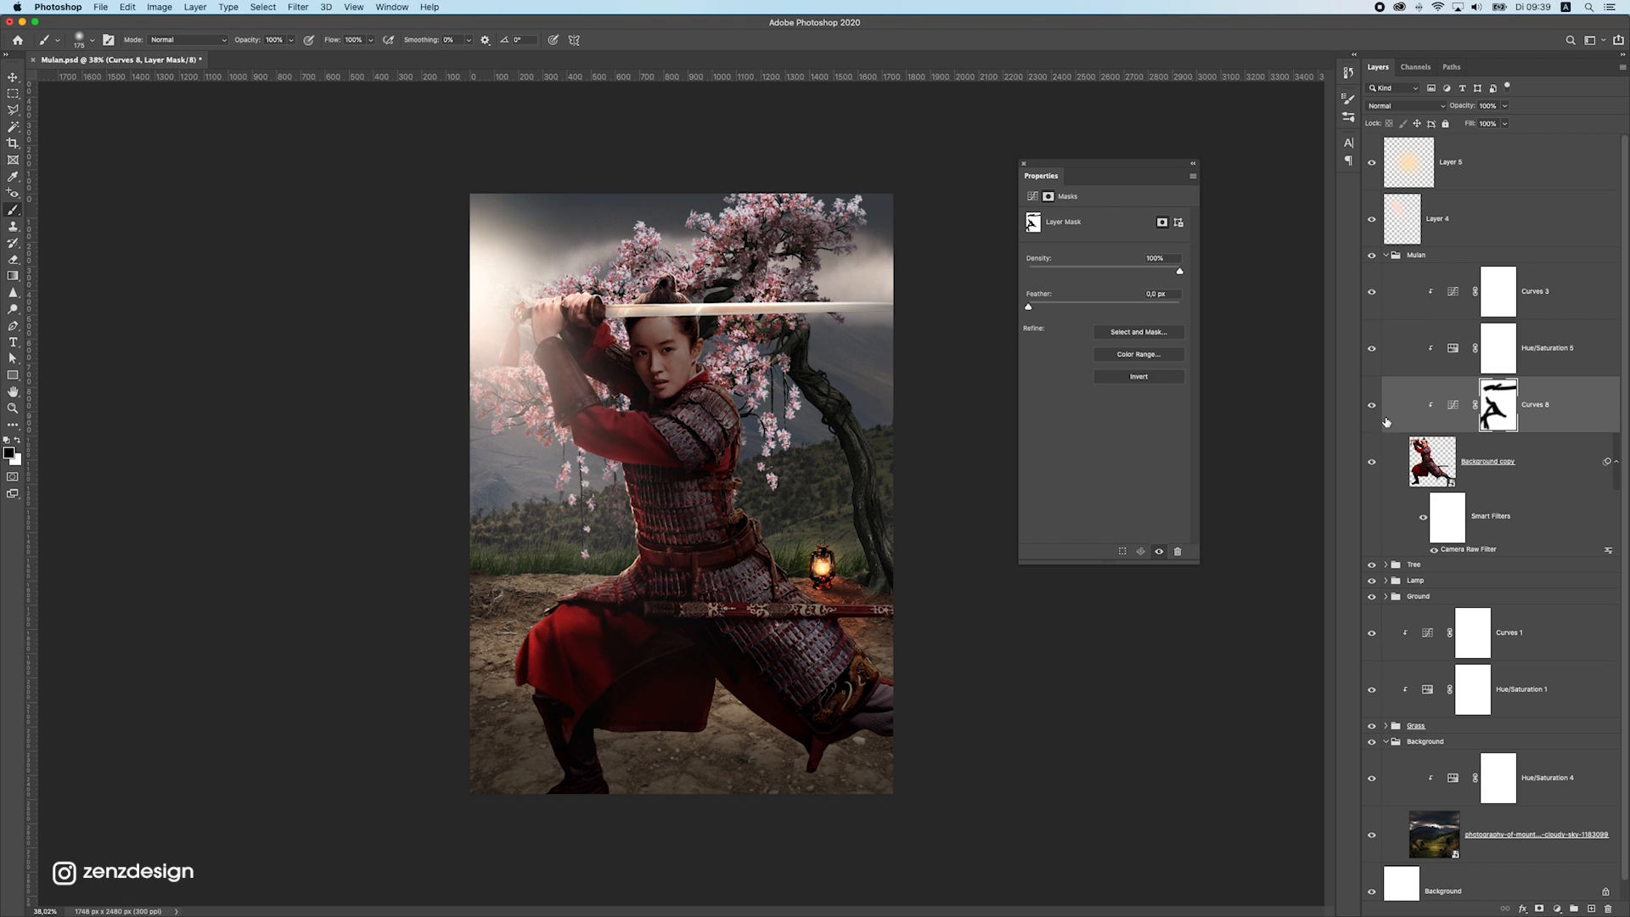
# Raise the white point output of the warrior's masked Curves adjustment to 178
pyautogui.click(1456, 410)
pyautogui.moveTo(1176, 307); pyautogui.dragTo(1177, 287)
pyautogui.click(538, 304)
pyautogui.press('Return')
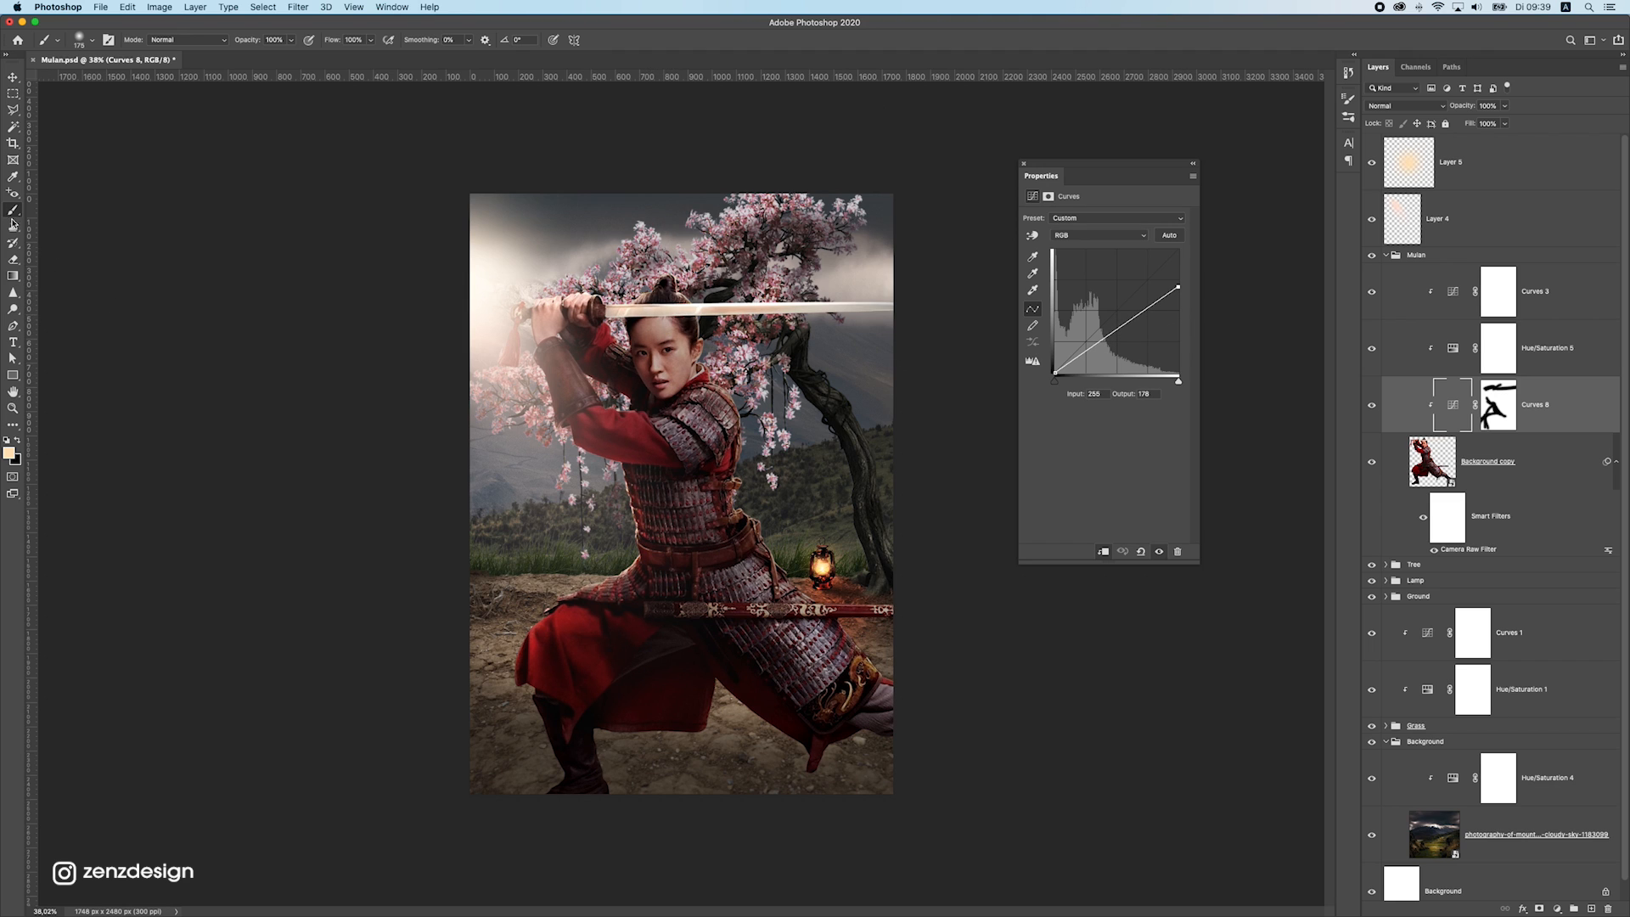
# Brush black on the same Curves mask over the warrior's face, chest armor, sleeves and arms to restore their brightness
pyautogui.click(1487, 399)
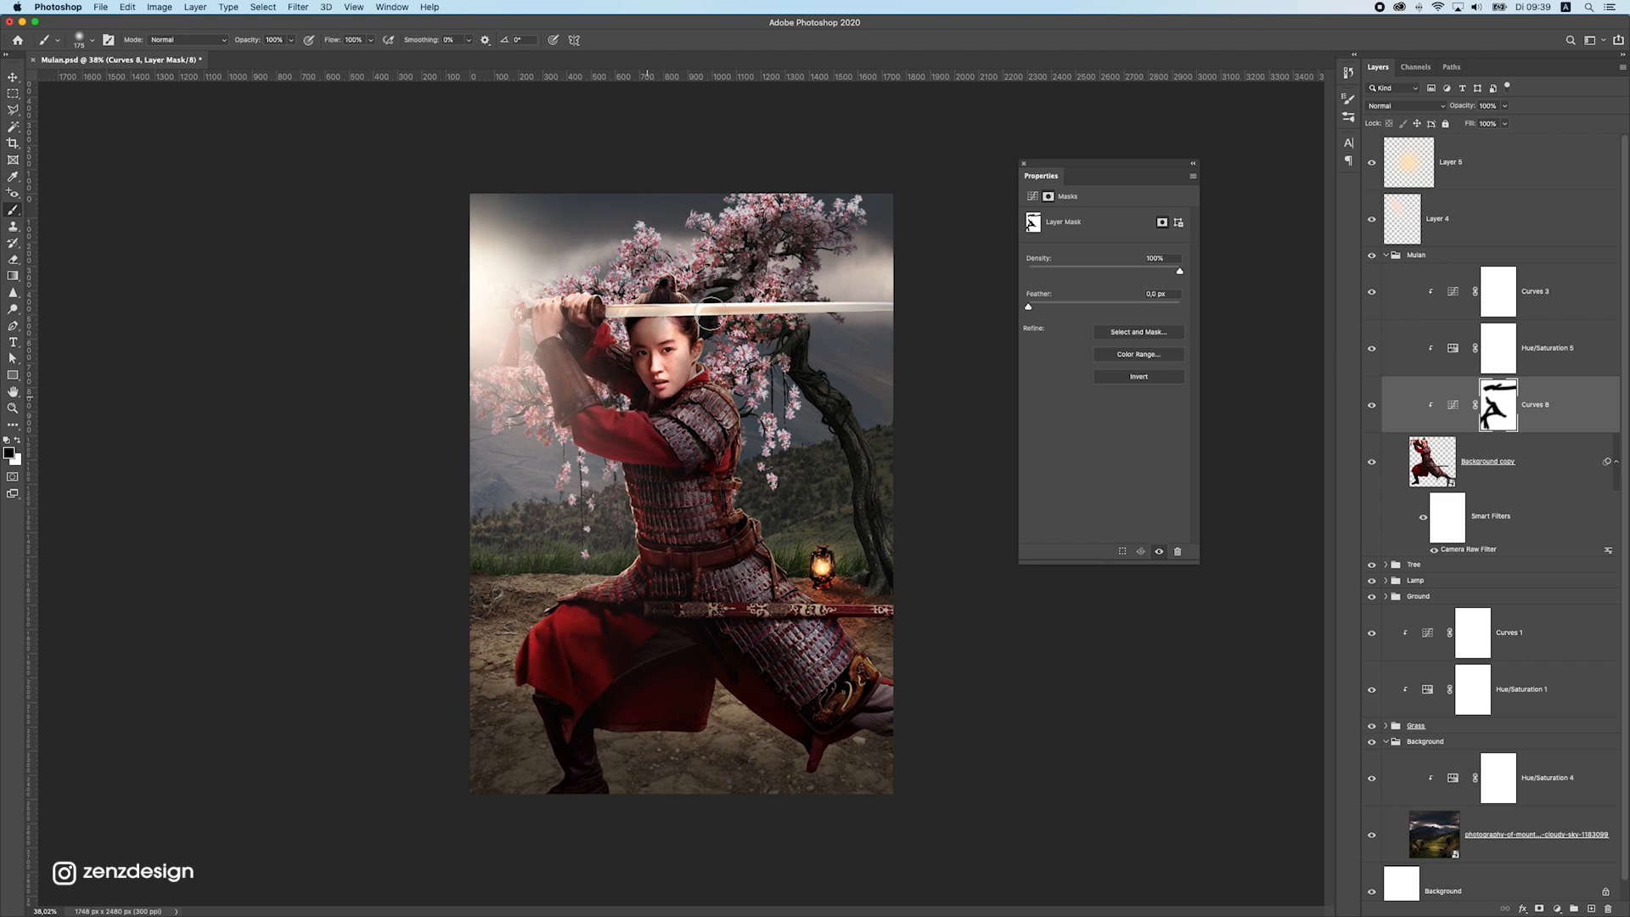
pyautogui.press('super+z')
pyautogui.moveTo(689, 384); pyautogui.dragTo(669, 325)
pyautogui.scroll(-5, 757, 351)
pyautogui.scroll(5, 761, 345)
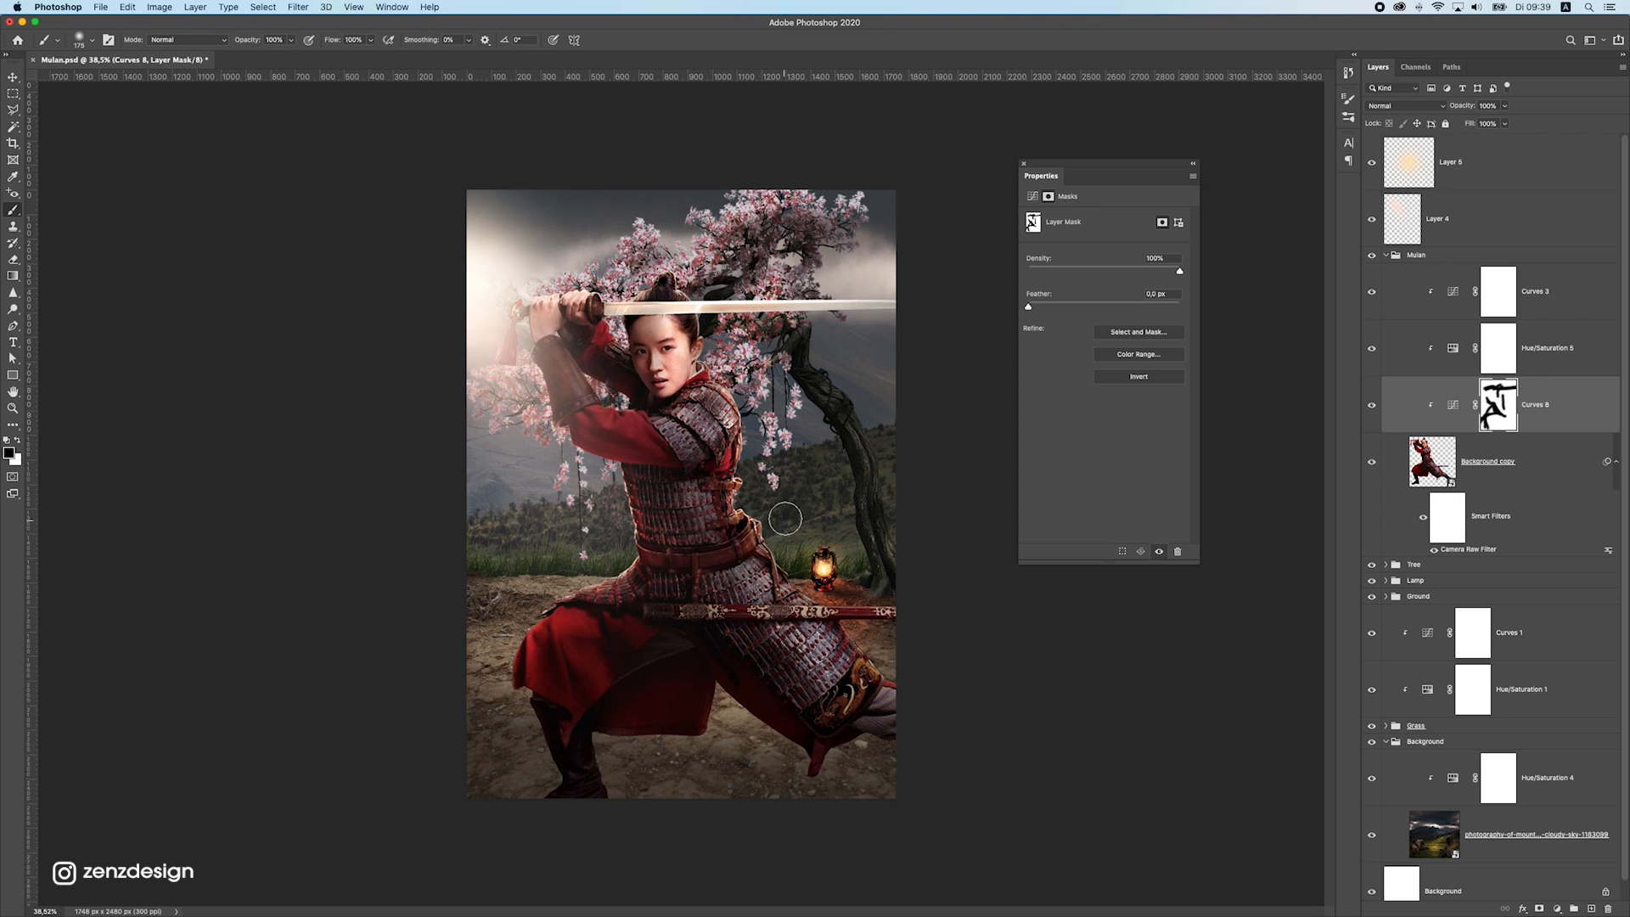
pyautogui.moveTo(686, 535)
pyautogui.mouseDown()
pyautogui.moveTo(663, 456)
pyautogui.moveTo(573, 372)
pyautogui.moveTo(654, 413)
pyautogui.moveTo(620, 293)
pyautogui.mouseUp()
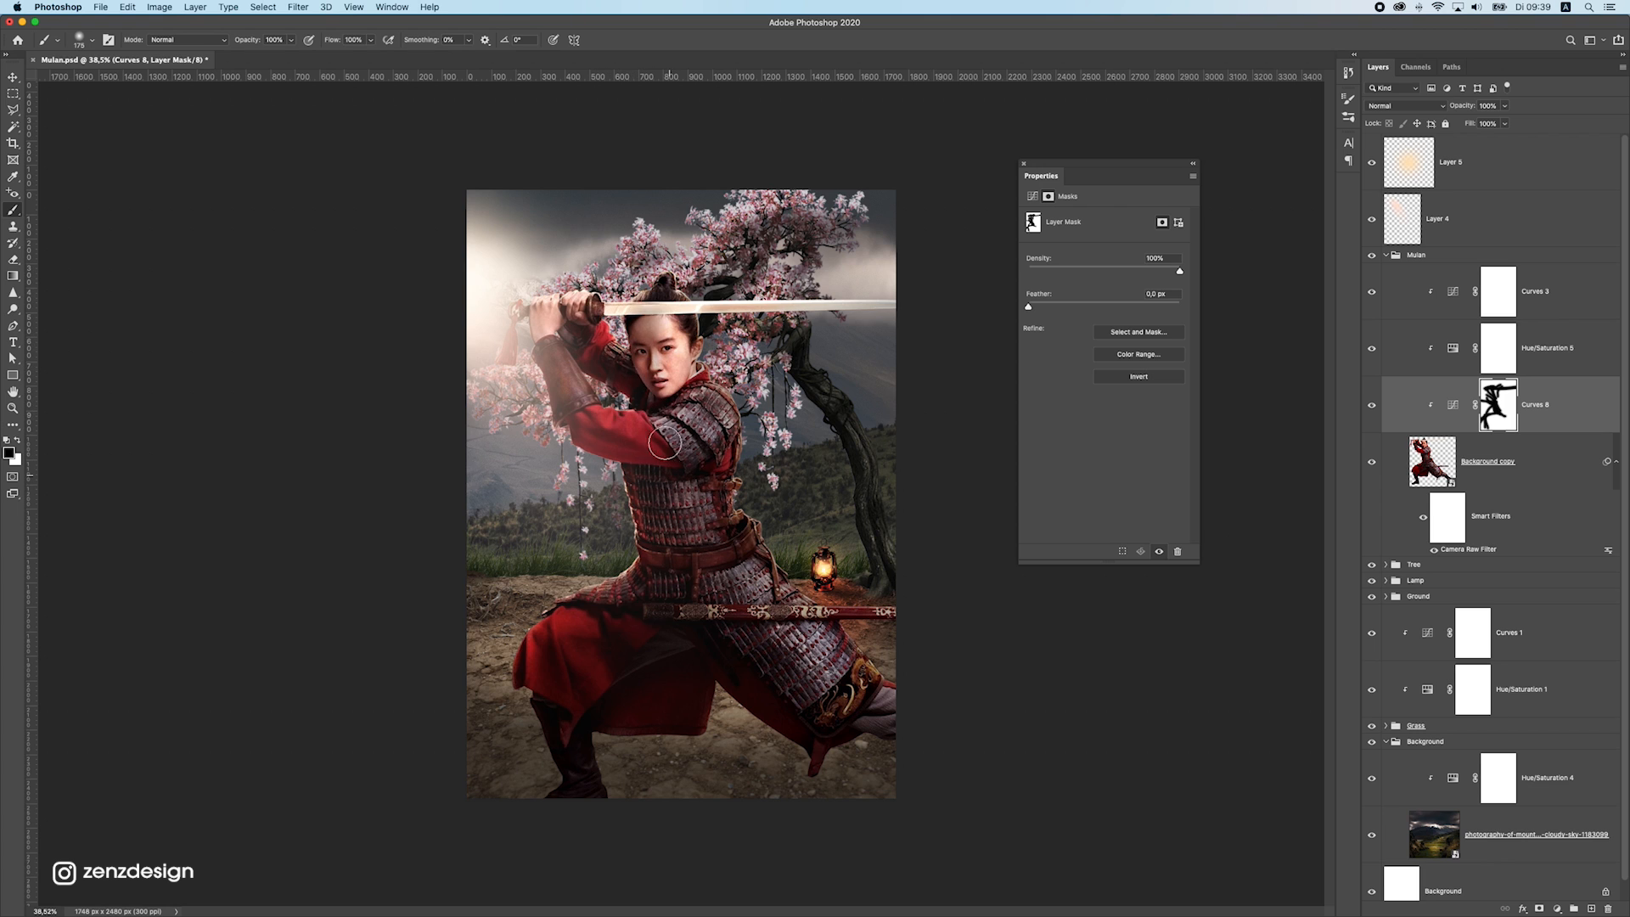
# Refine the Curves mask with black strokes over the red skirt and front leg, undoing the last stroke
pyautogui.scroll(-3, 643, 407)
pyautogui.scroll(3, 643, 458)
pyautogui.moveTo(630, 639); pyautogui.dragTo(688, 621)
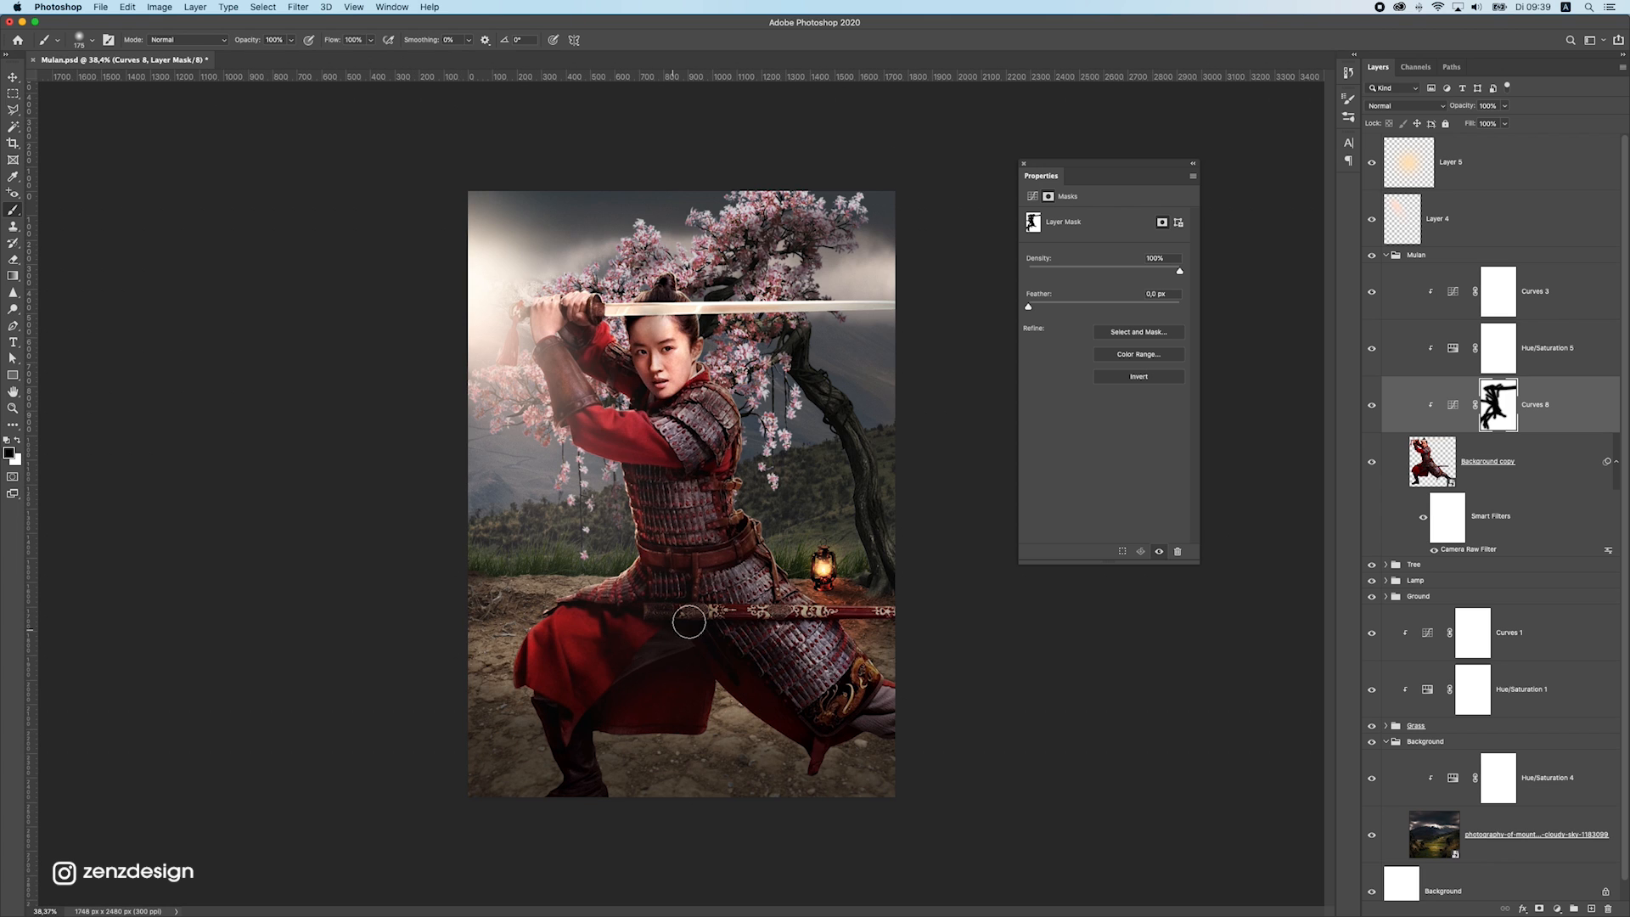
pyautogui.moveTo(578, 672); pyautogui.dragTo(554, 812)
pyautogui.press('super+z')
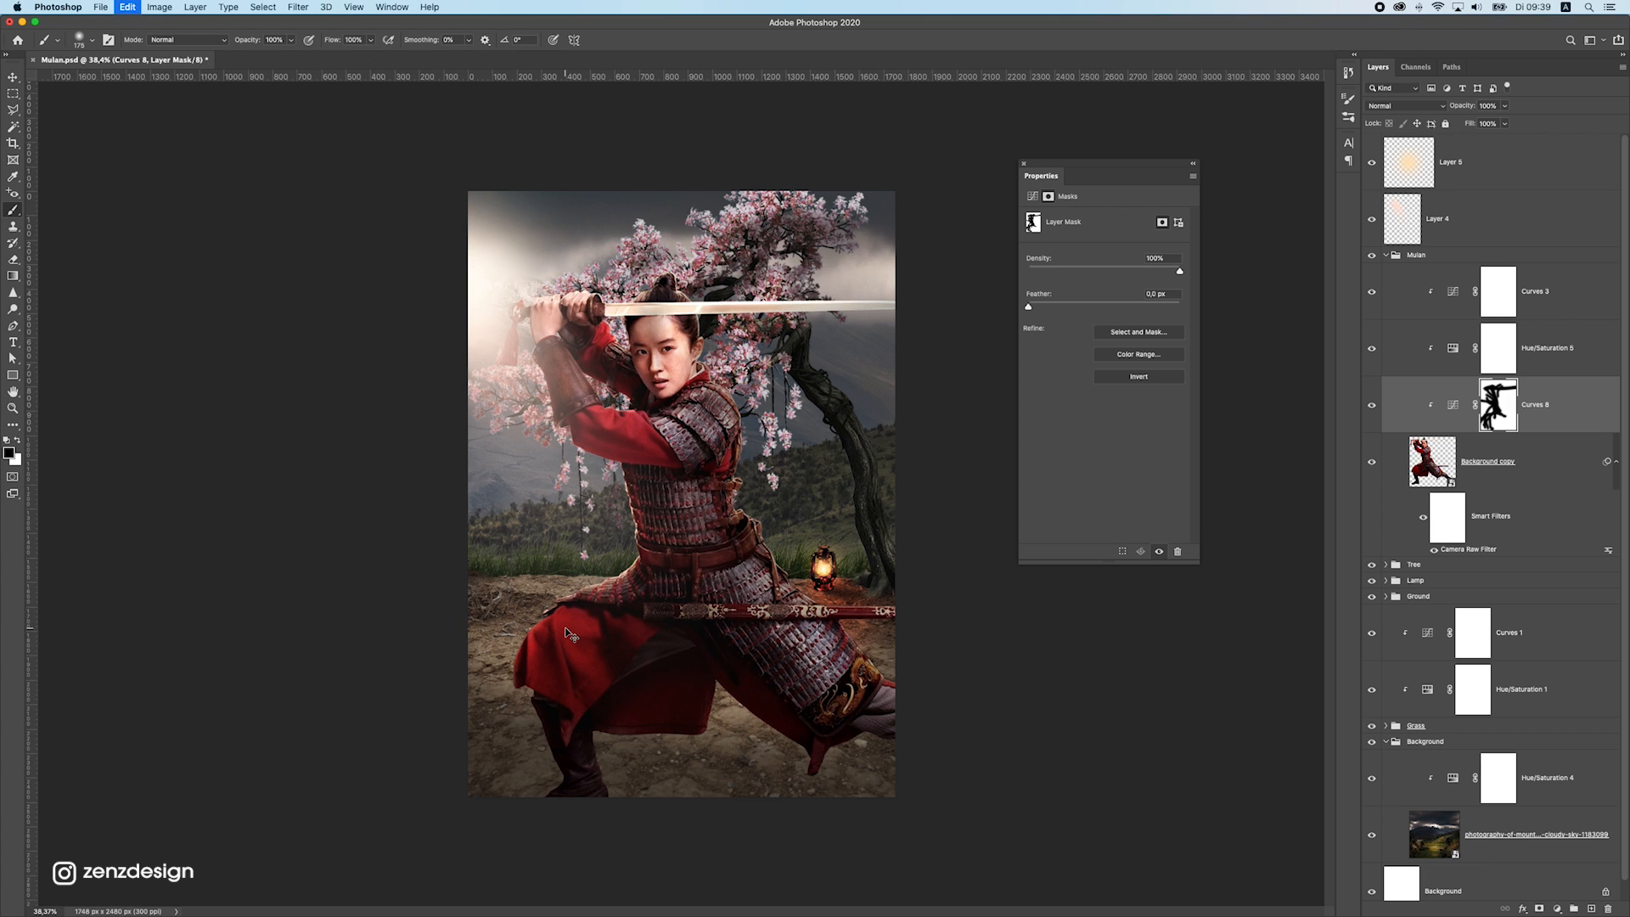
# Compare the warrior with and without the masked Curves shading at different zoom levels
pyautogui.scroll(-5, 570, 635)
pyautogui.scroll(5, 543, 594)
pyautogui.scroll(-3, 719, 436)
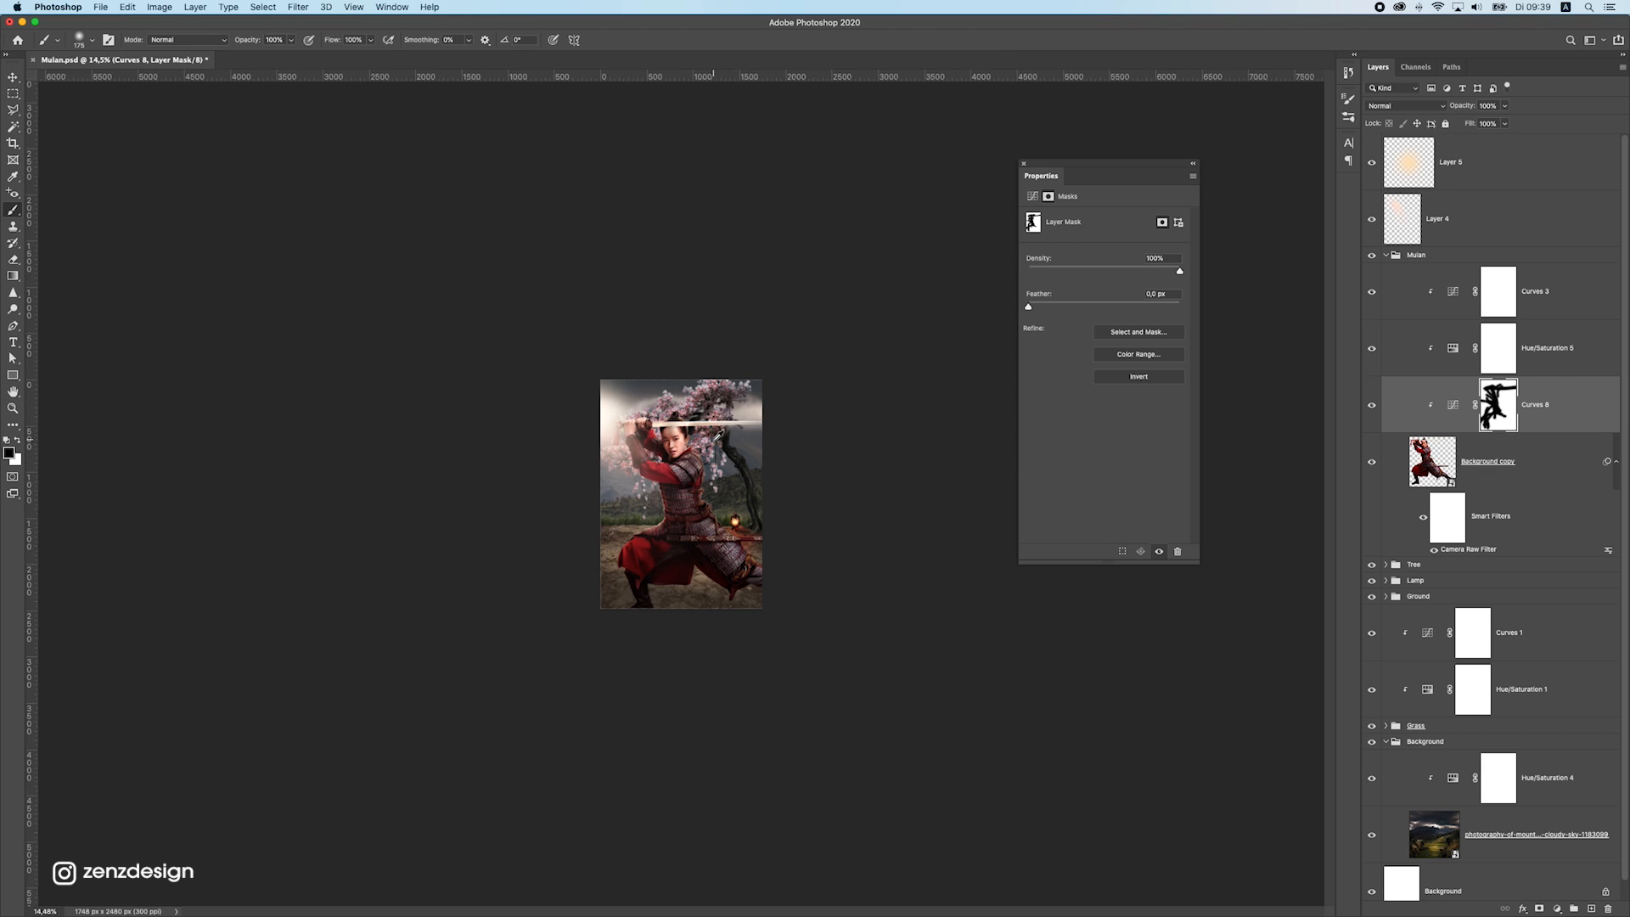
pyautogui.scroll(3, 718, 435)
pyautogui.click(1380, 409)
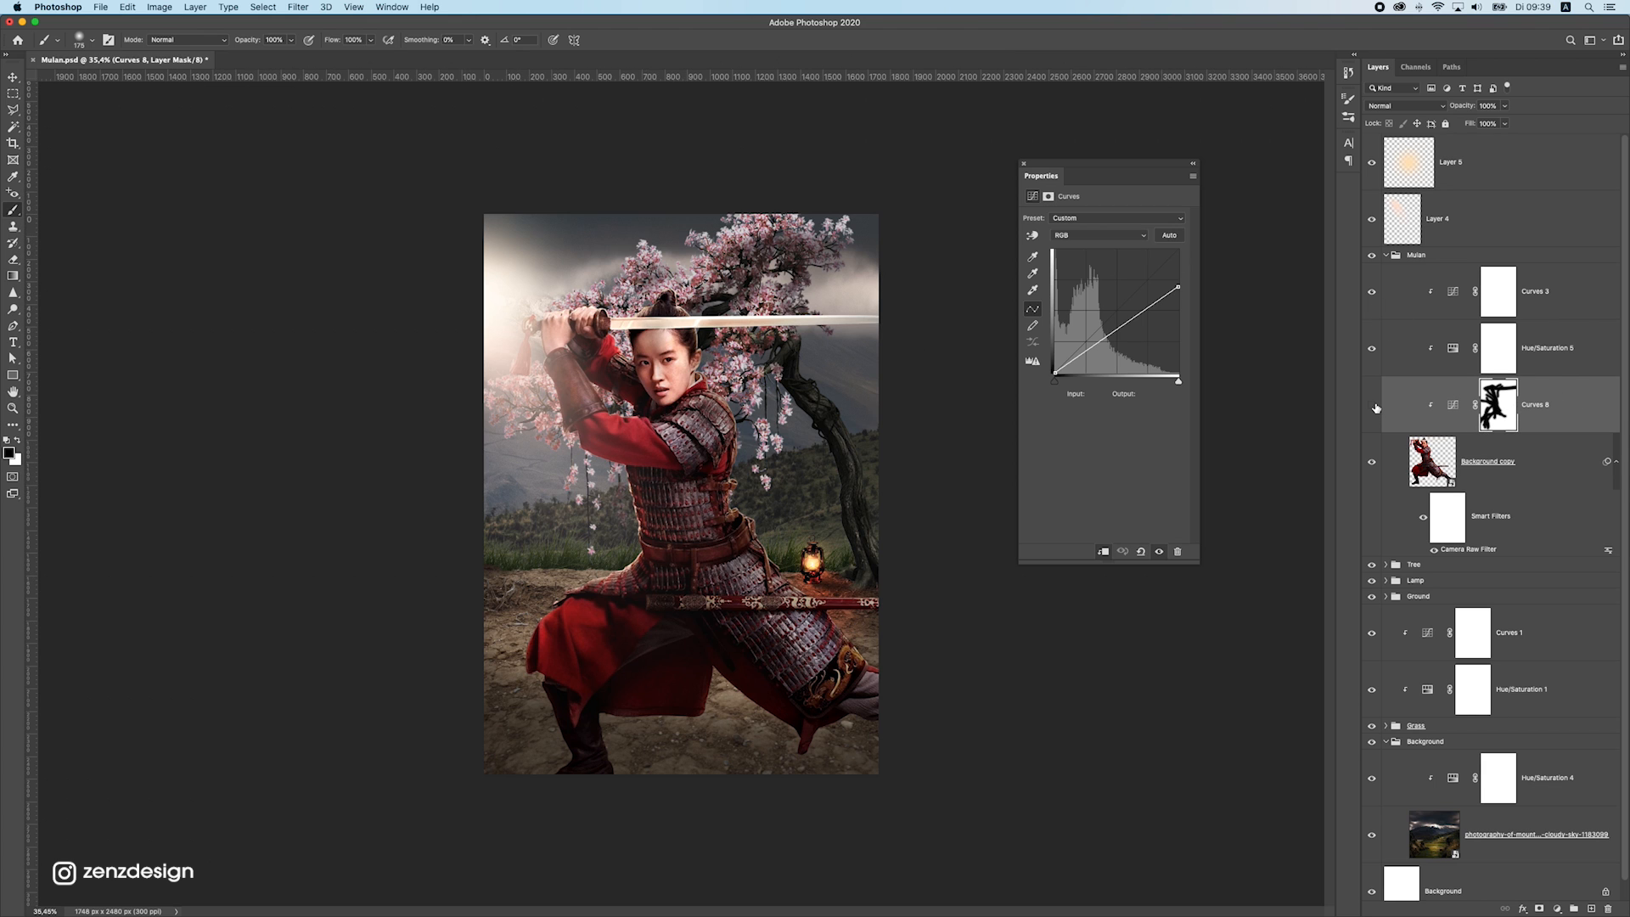
pyautogui.click(1374, 407)
pyautogui.click(1375, 407)
pyautogui.press('super+z')
pyautogui.scroll(-3, 670, 339)
pyautogui.scroll(3, 687, 420)
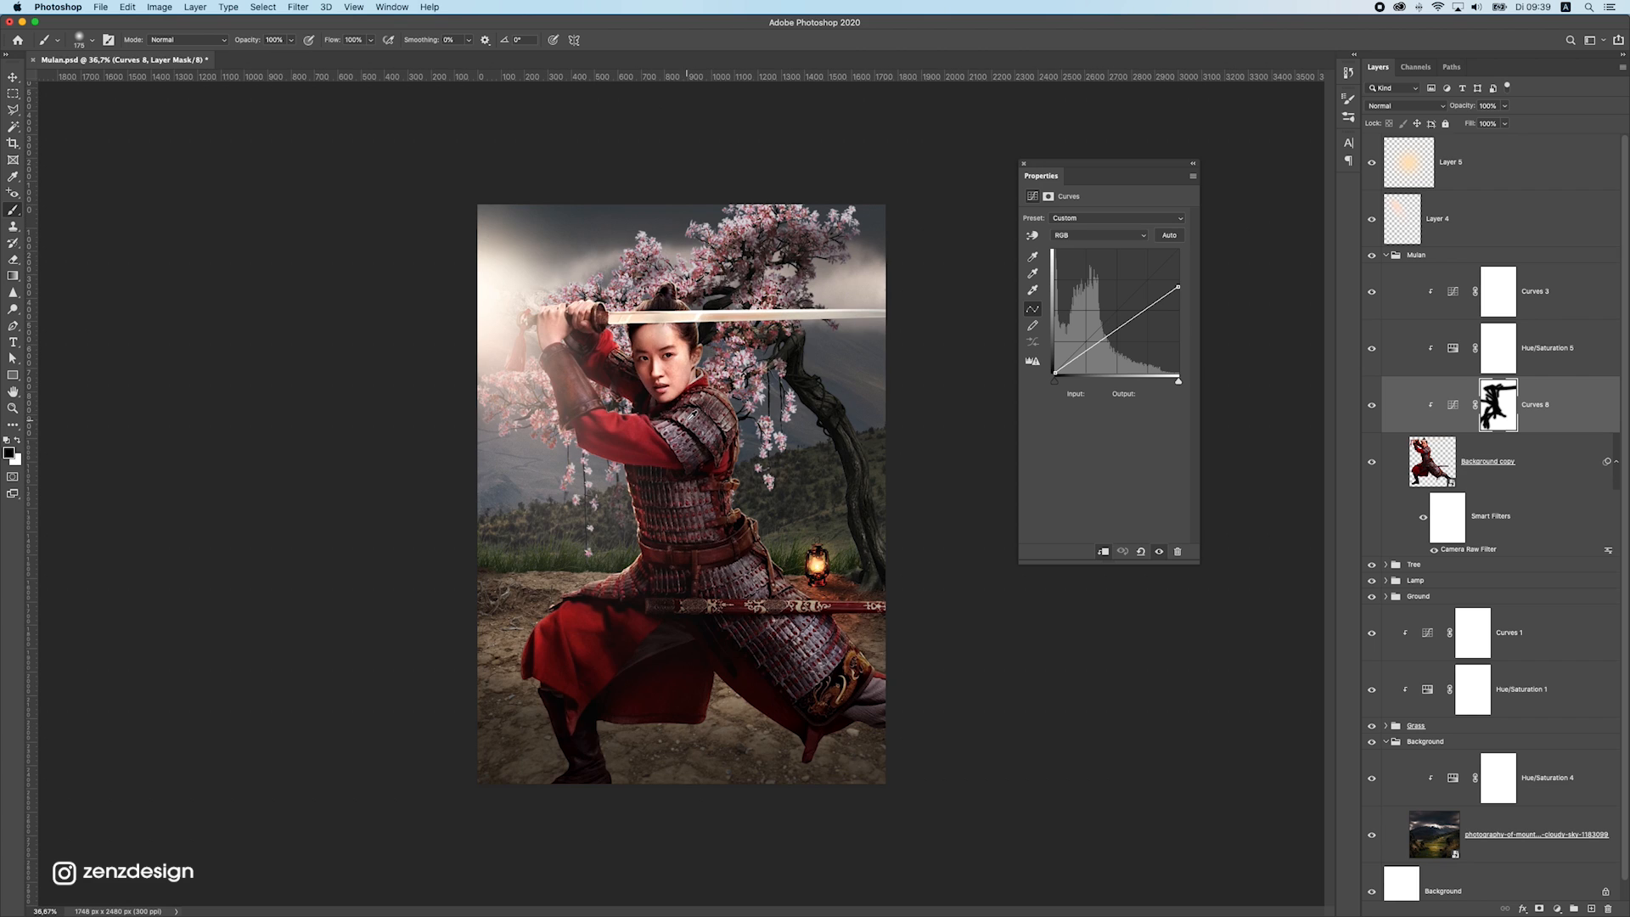
pyautogui.click(13, 78)
pyautogui.scroll(-5, 662, 449)
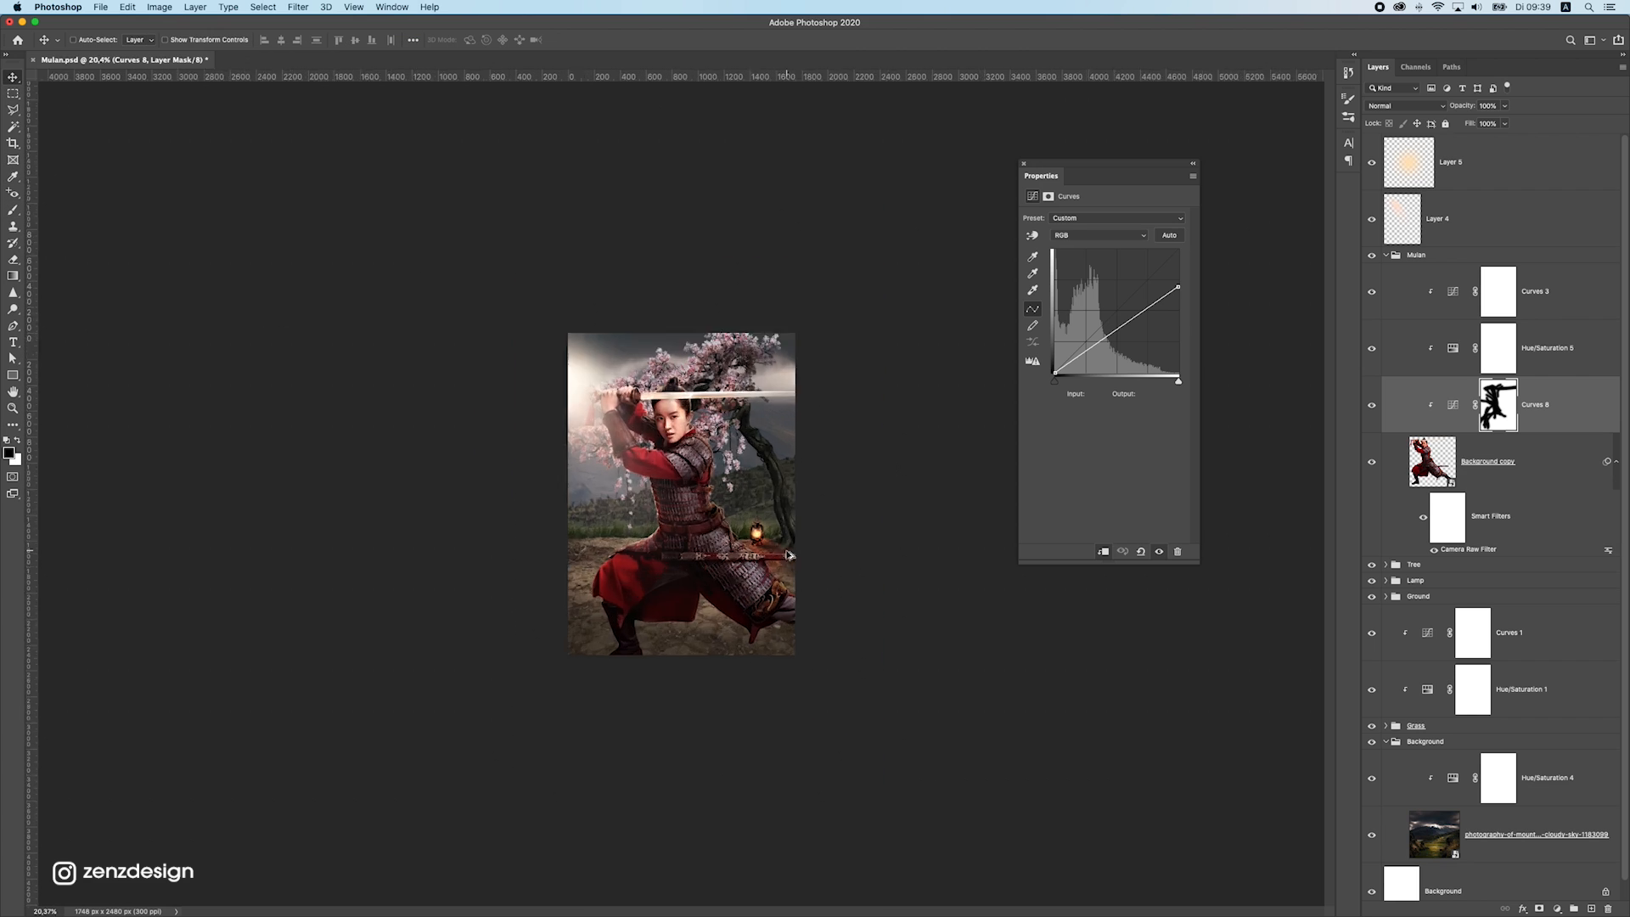
pyautogui.scroll(5, 665, 458)
pyautogui.keyDown('super'); pyautogui.click(666, 459); pyautogui.keyUp('super')
pyautogui.keyDown('super'); pyautogui.click(480, 620); pyautogui.keyUp('super')
pyautogui.scroll(-3, 527, 594)
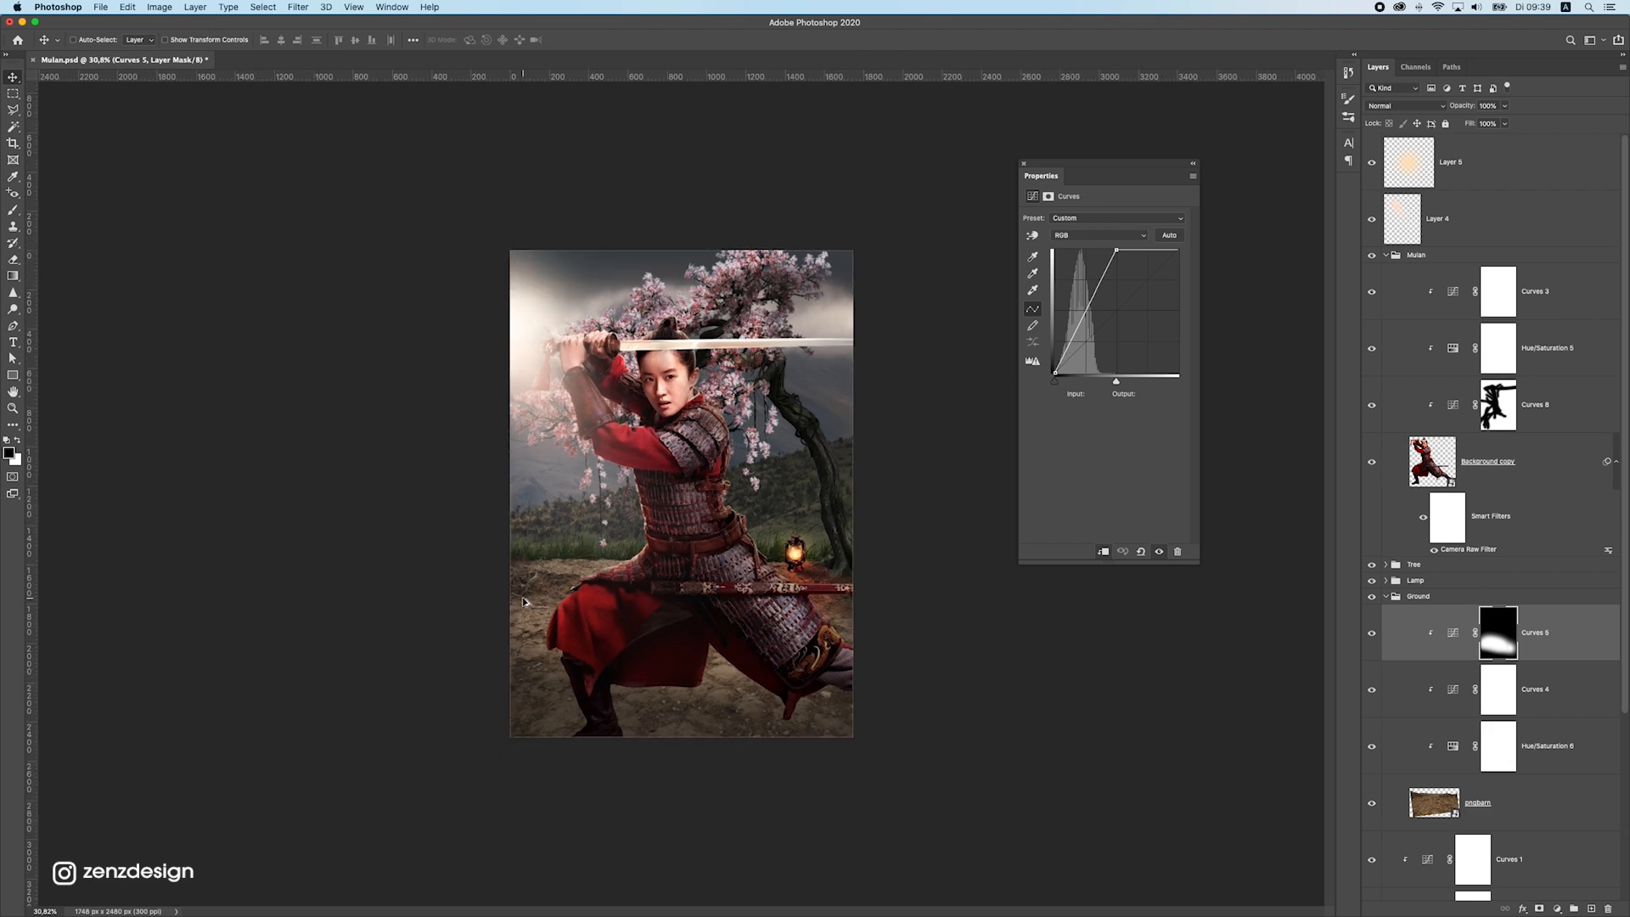
pyautogui.scroll(3, 538, 585)
pyautogui.keyDown('super'); pyautogui.click(538, 514); pyautogui.keyUp('super')
pyautogui.moveTo(510, 508); pyautogui.dragTo(453, 506)
pyautogui.press('super+z')
# Identify the mountain photo layer in the Background group by toggling its visibility, and rasterize it
pyautogui.scroll(-3, 1507, 670)
pyautogui.scroll(-2, 1507, 671)
pyautogui.click(1414, 832)
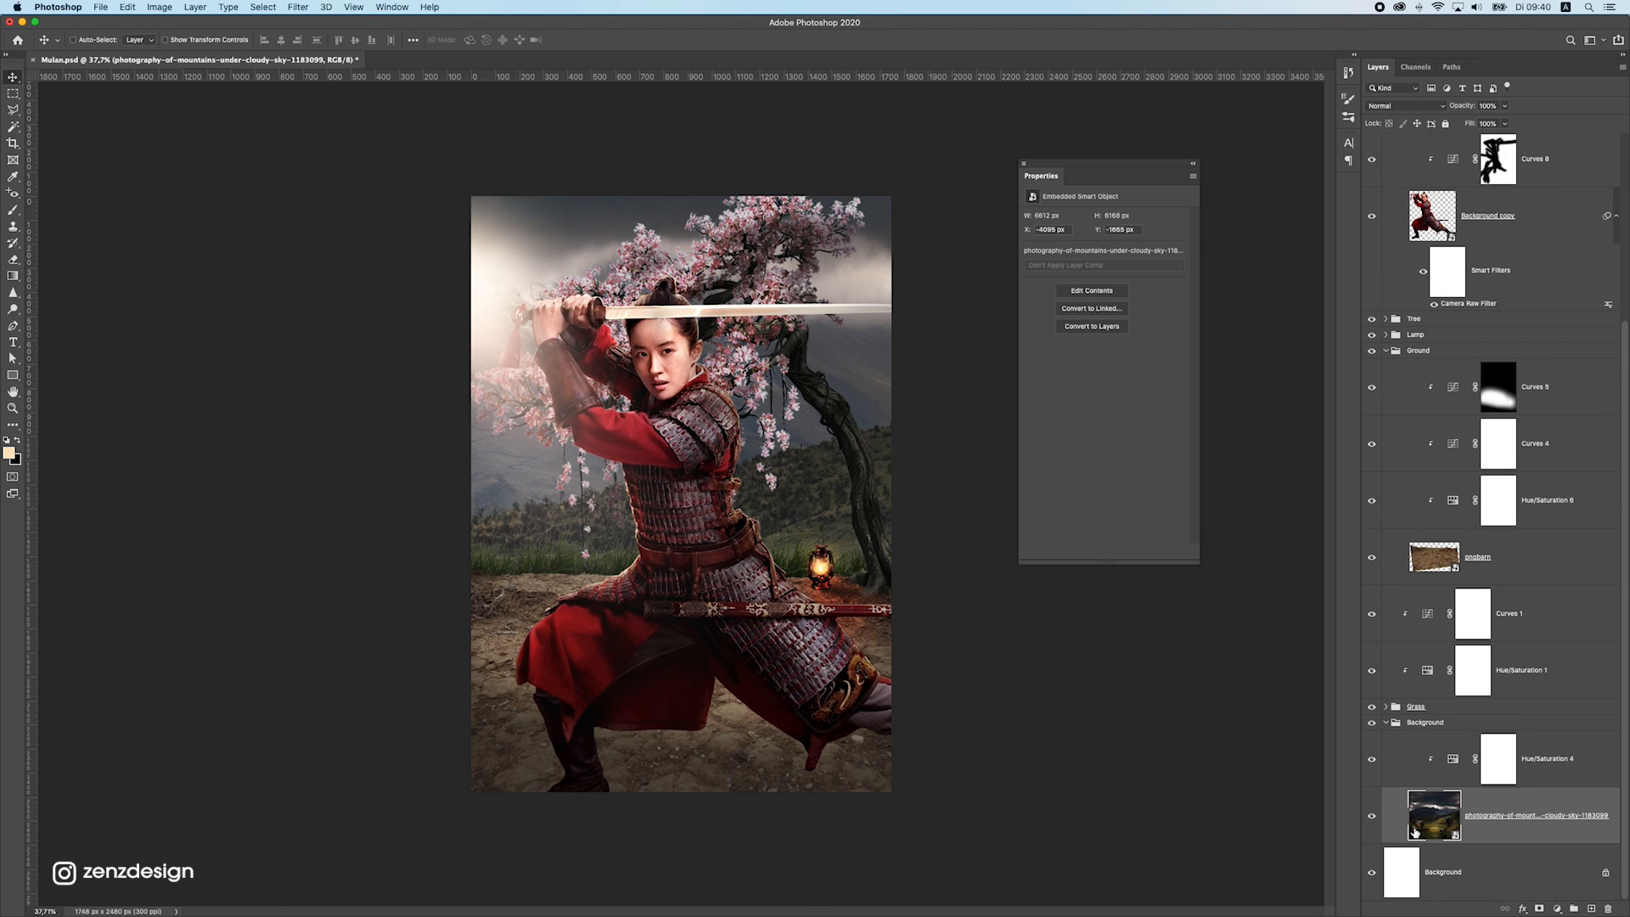
pyautogui.click(1376, 816)
pyautogui.click(1376, 816)
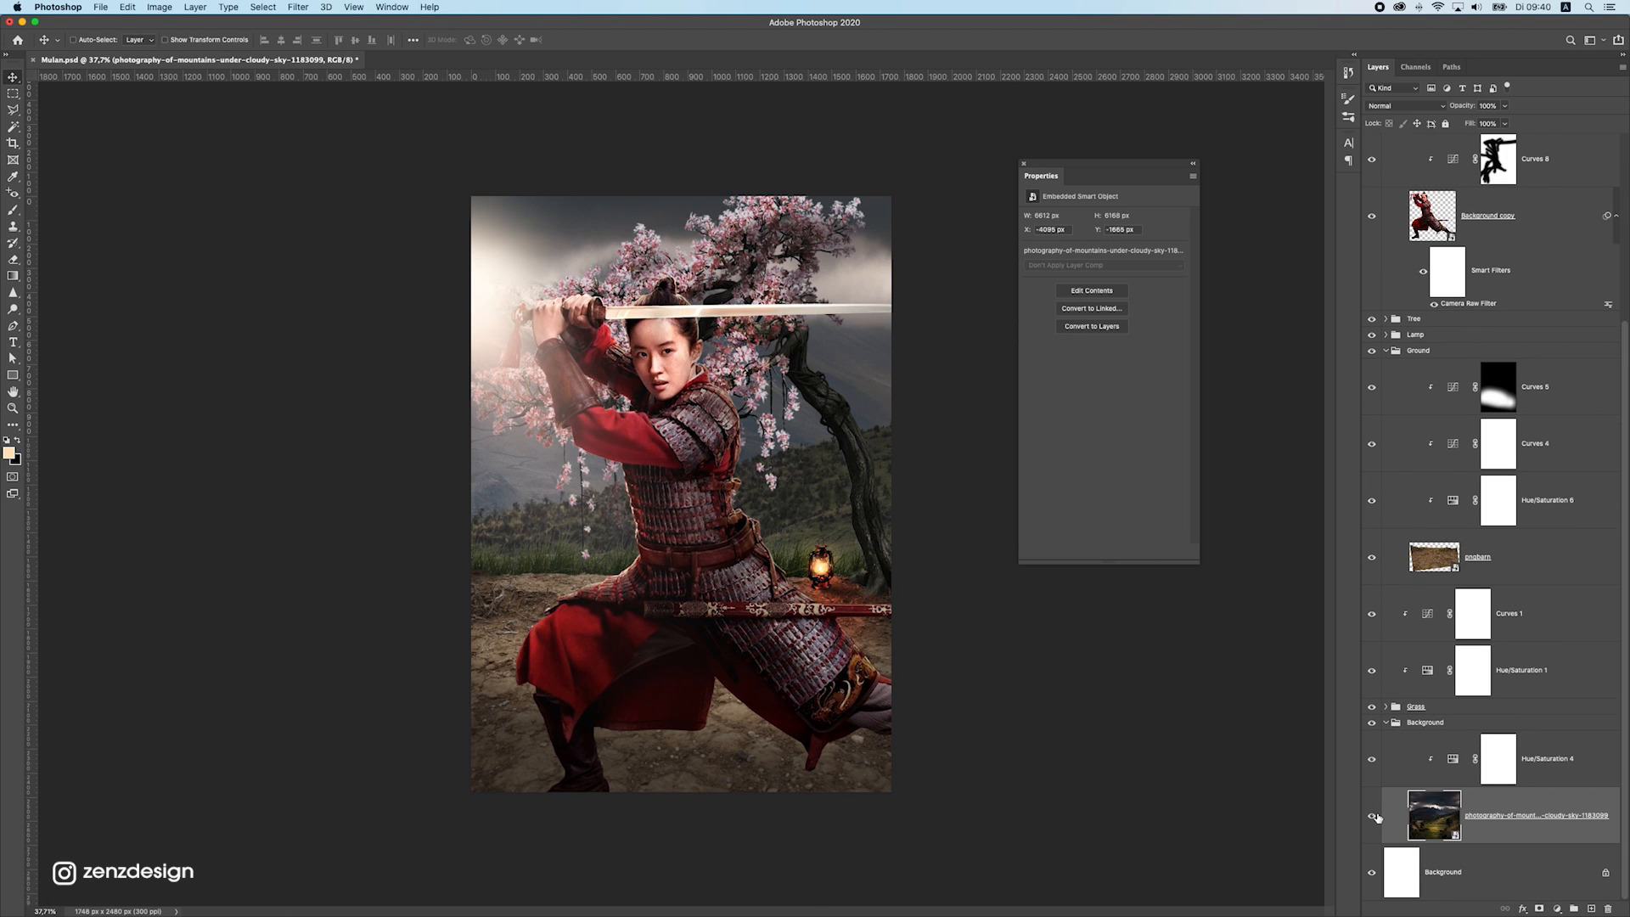
pyautogui.rightClick(1511, 811)
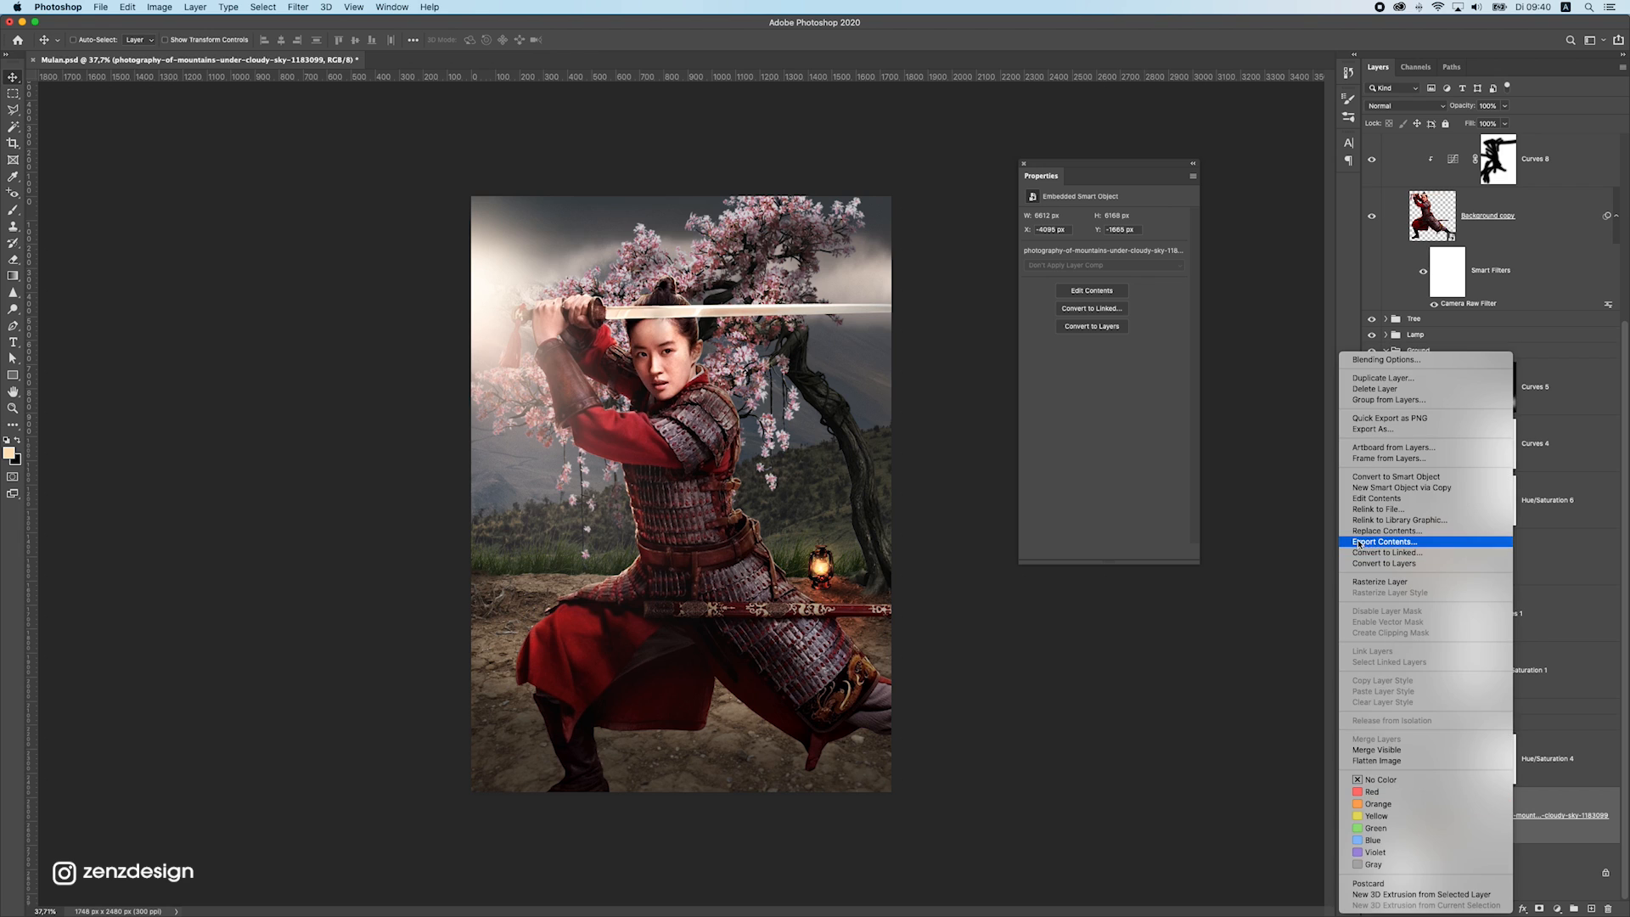
pyautogui.click(1426, 582)
# Open the blur filter choices for the rasterized mountain photo layer
pyautogui.click(355, 4)
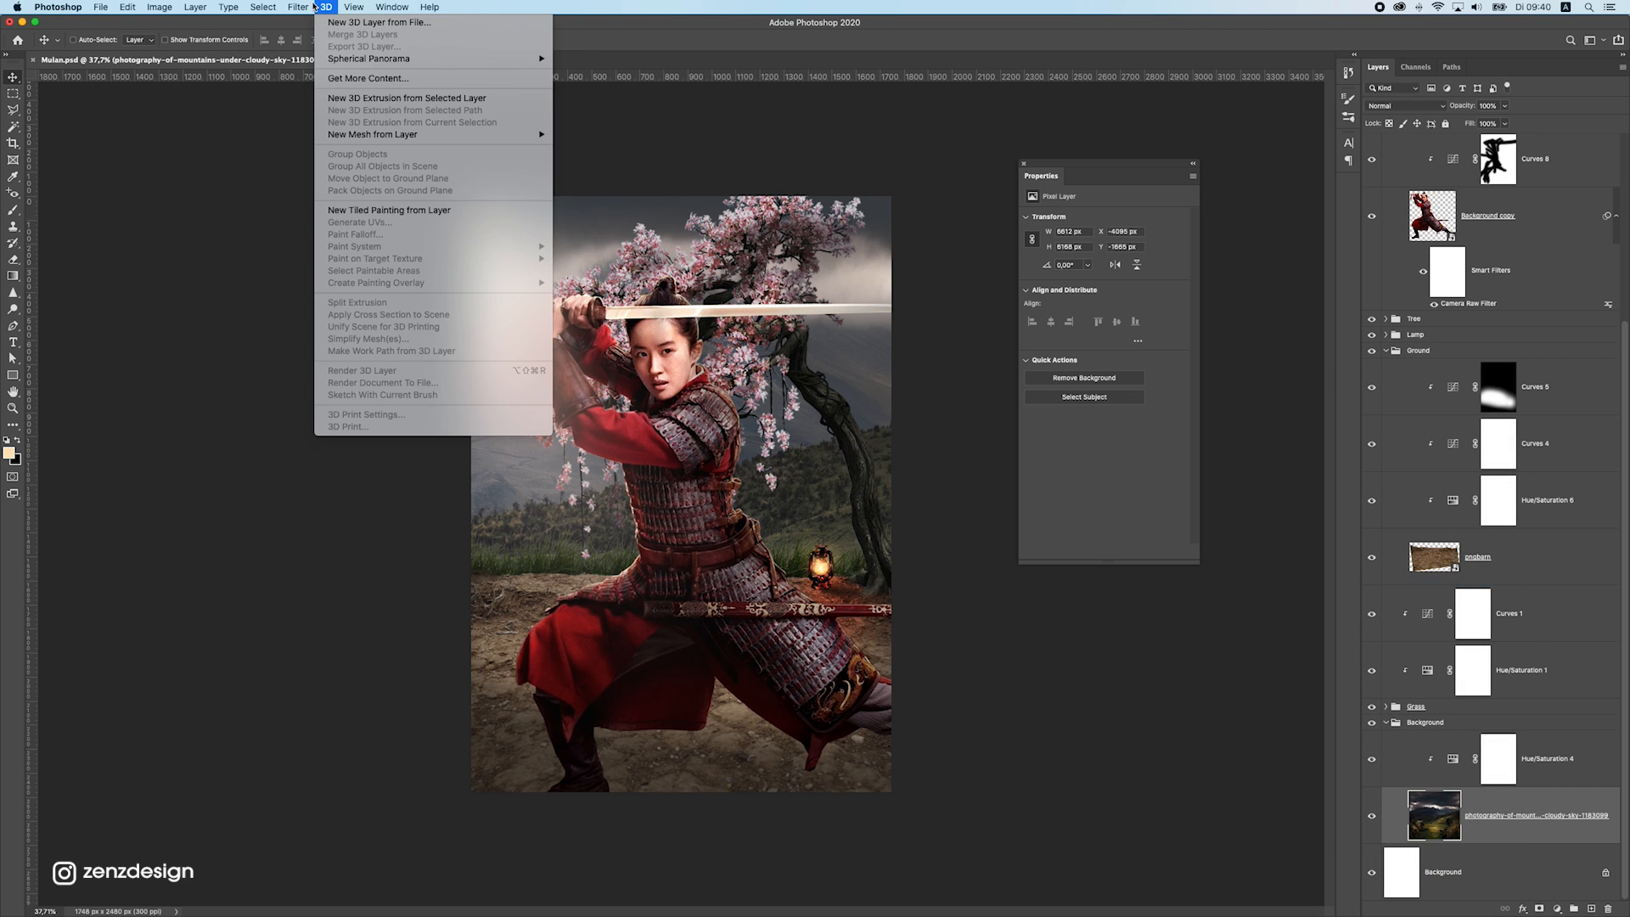
pyautogui.moveTo(298, 7)
pyautogui.moveTo(376, 164)
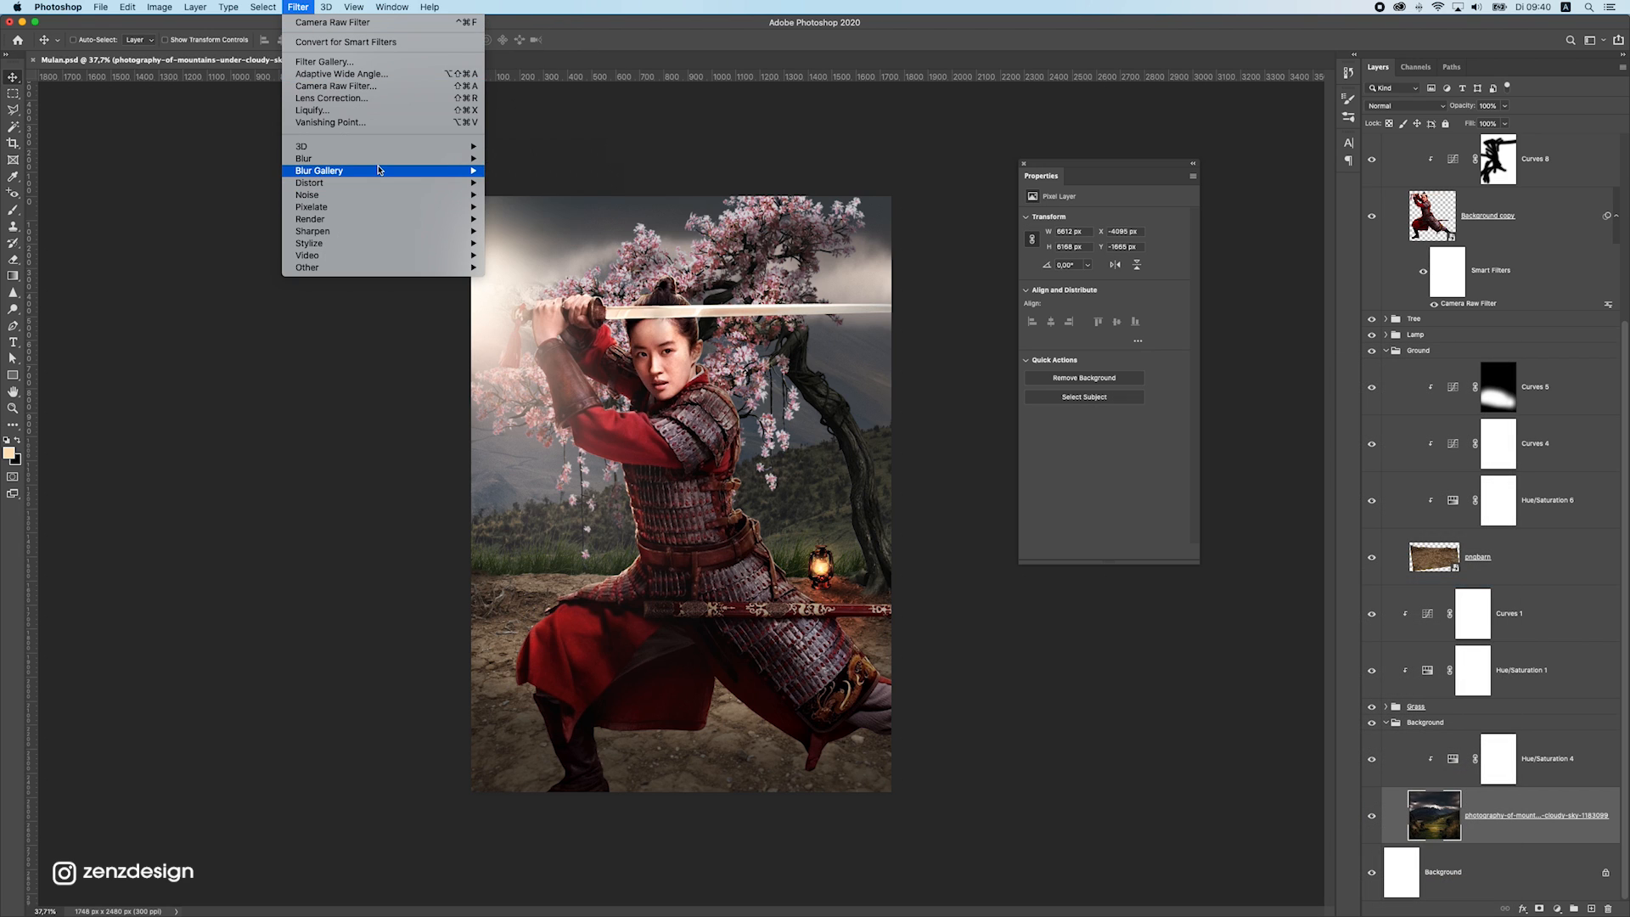
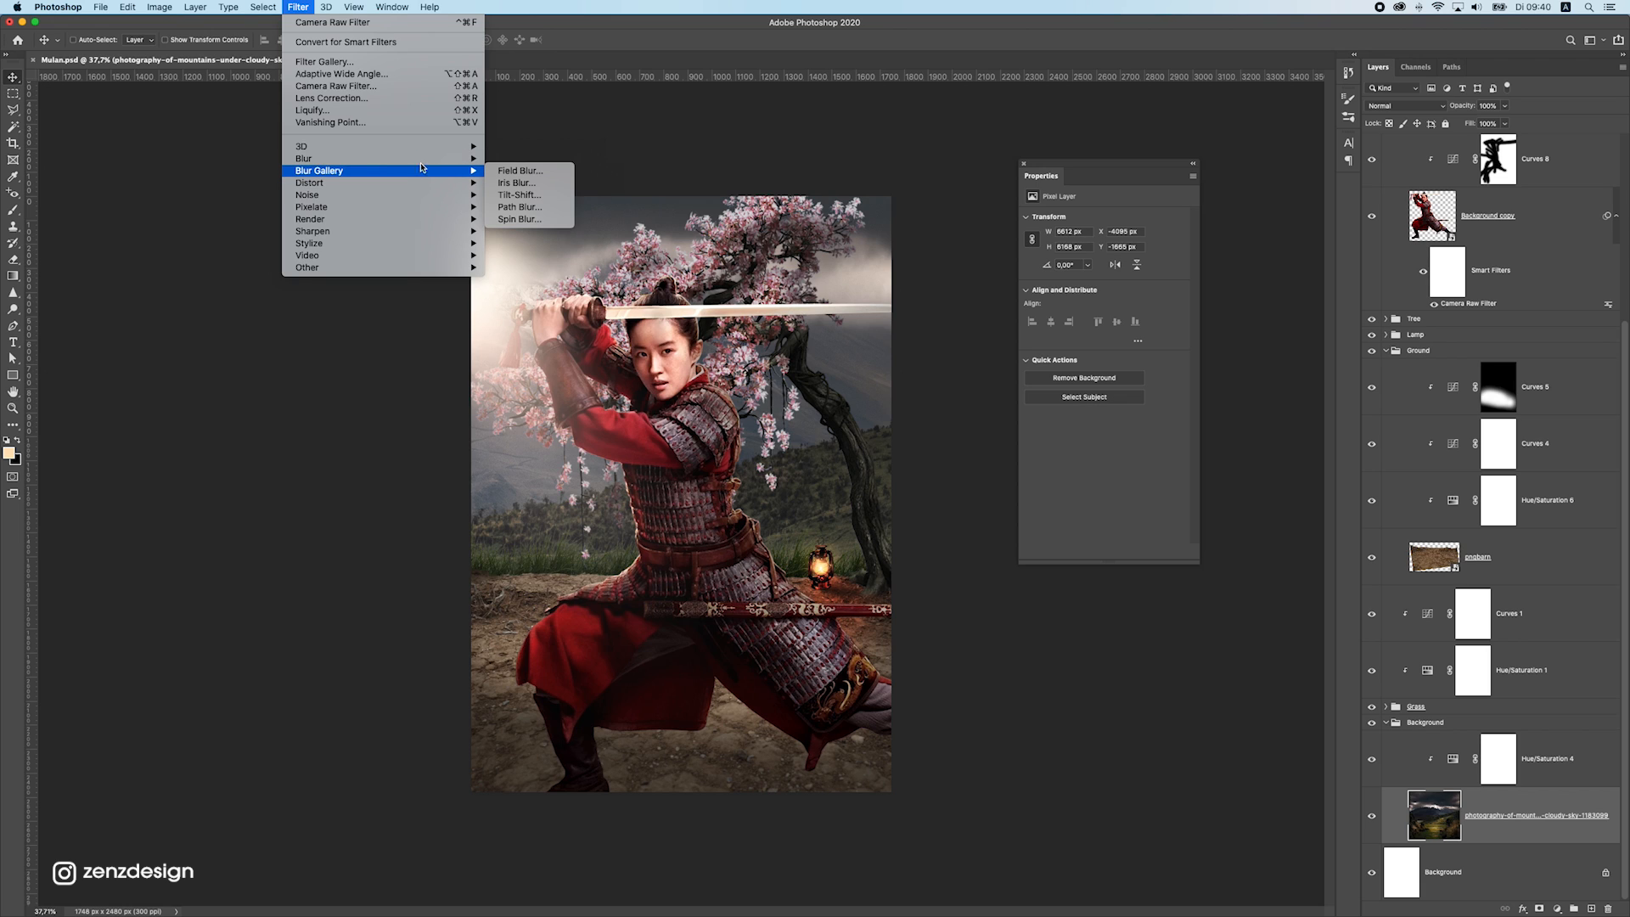
# Try a Lens Blur with a radius of 27 on the mountain photo layer
pyautogui.moveTo(424, 159)
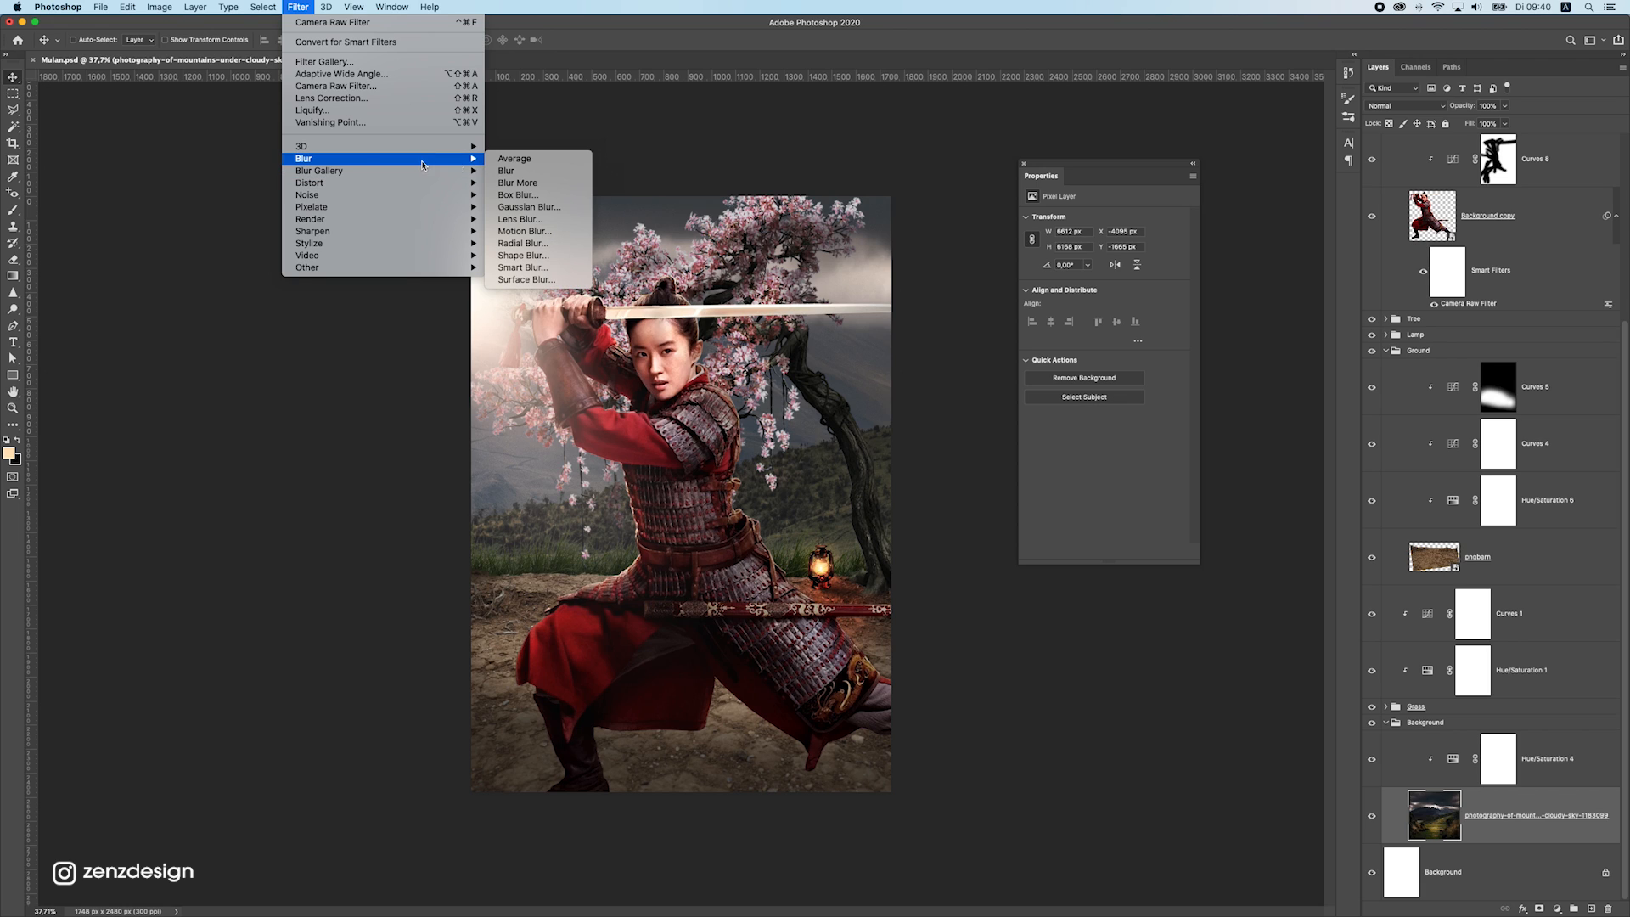
pyautogui.click(542, 220)
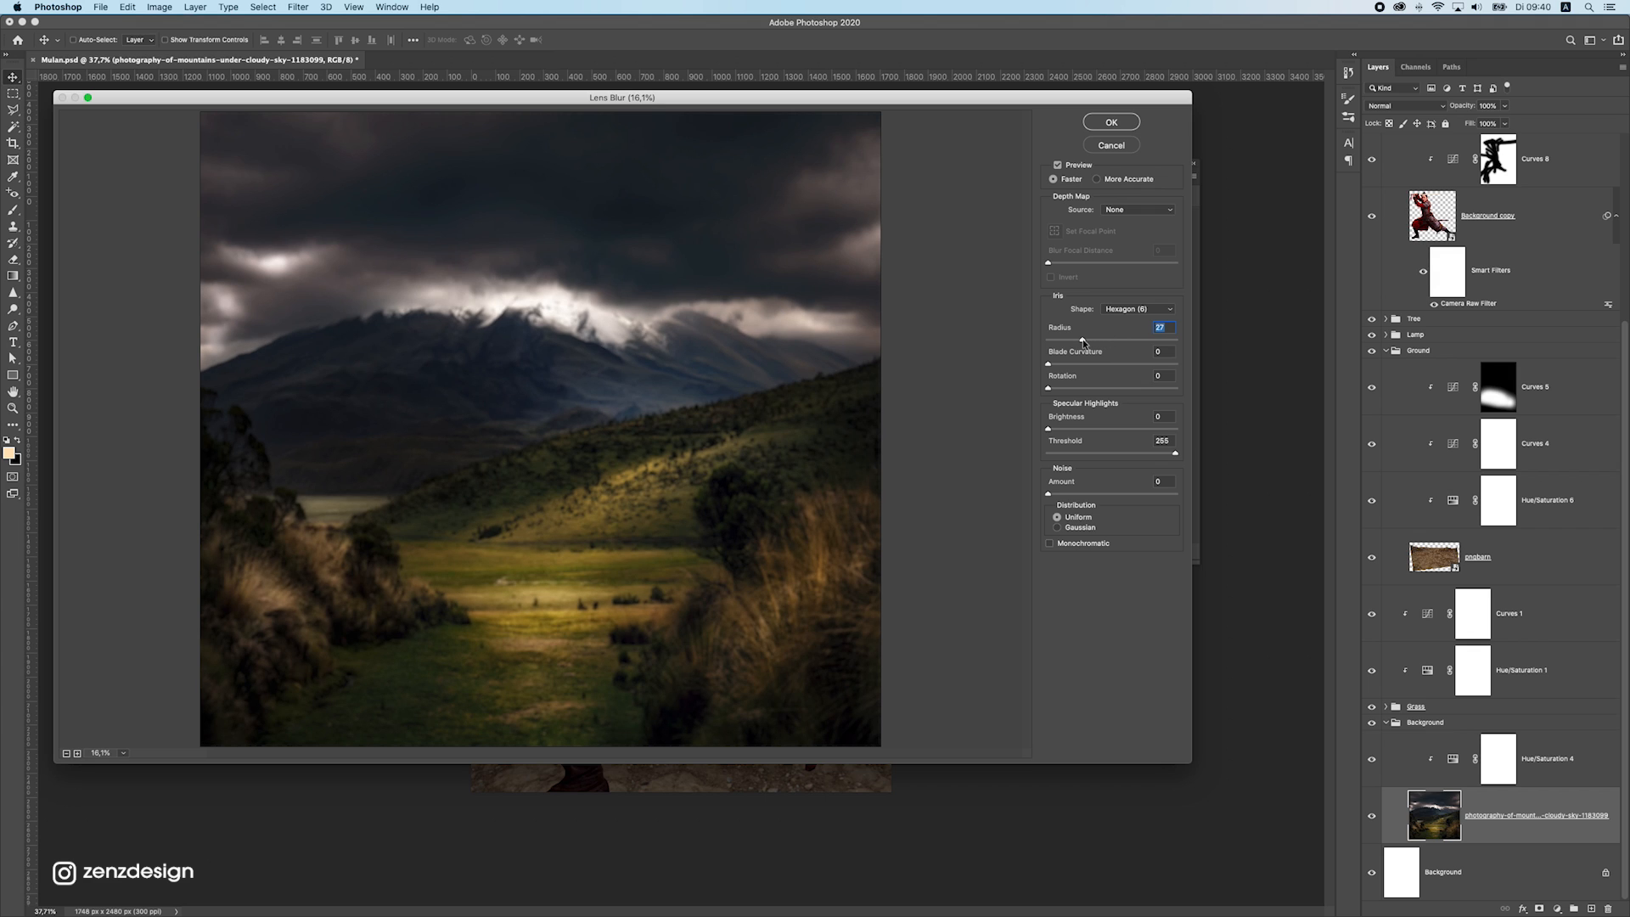
pyautogui.click(1120, 121)
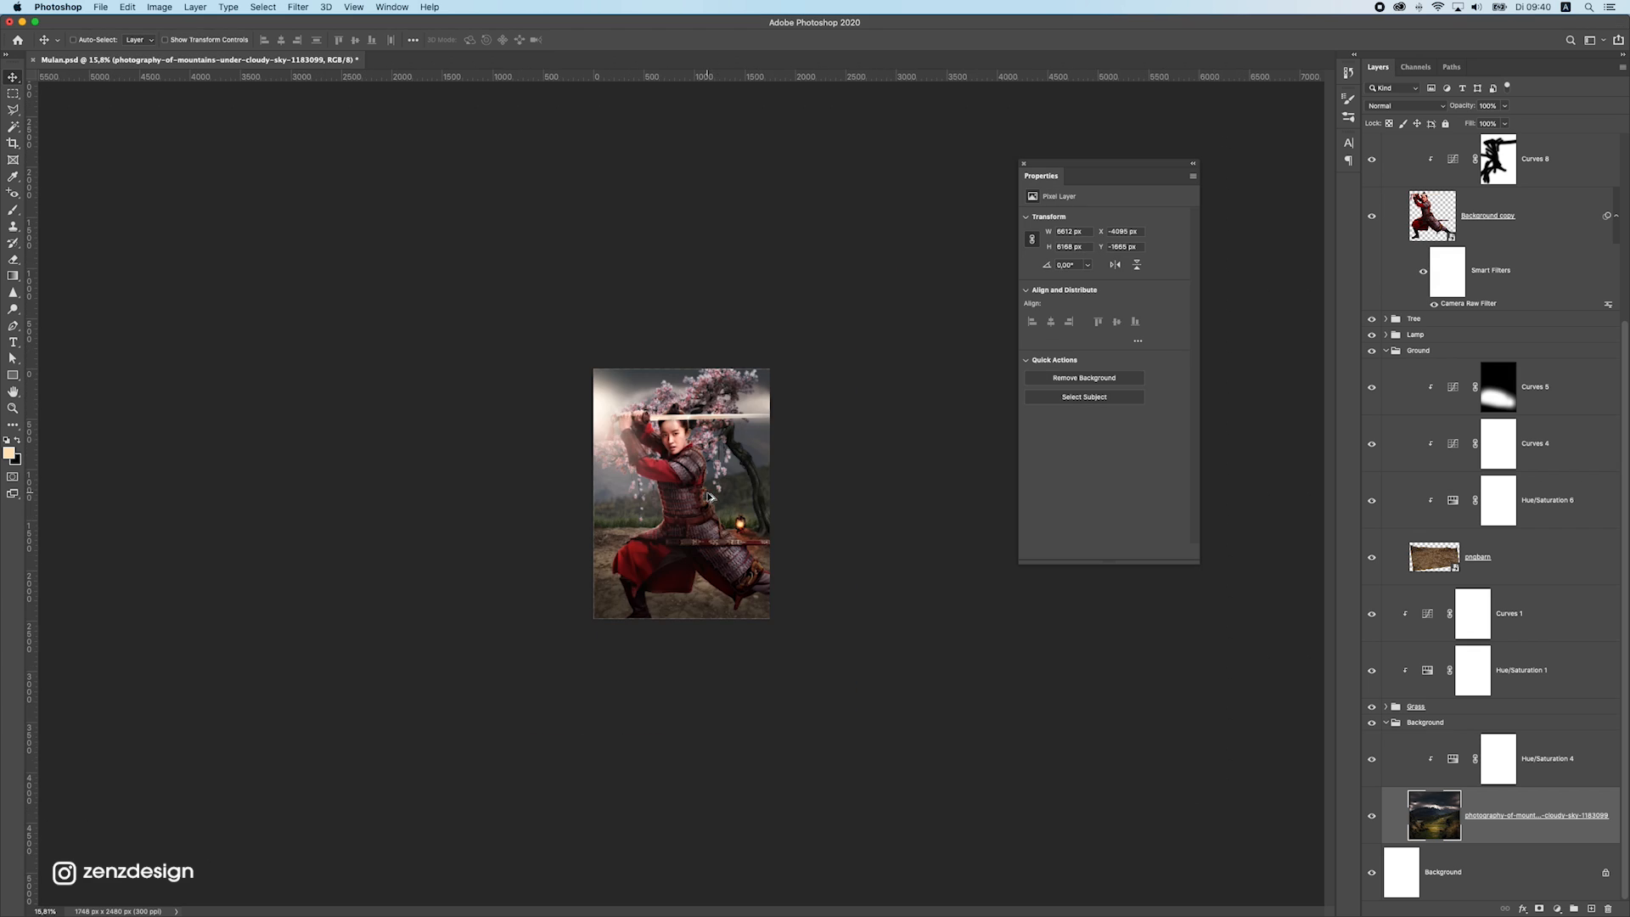
# Apply a Lens Blur with a radius of 17 to the mountain photo layer
pyautogui.click(298, 7)
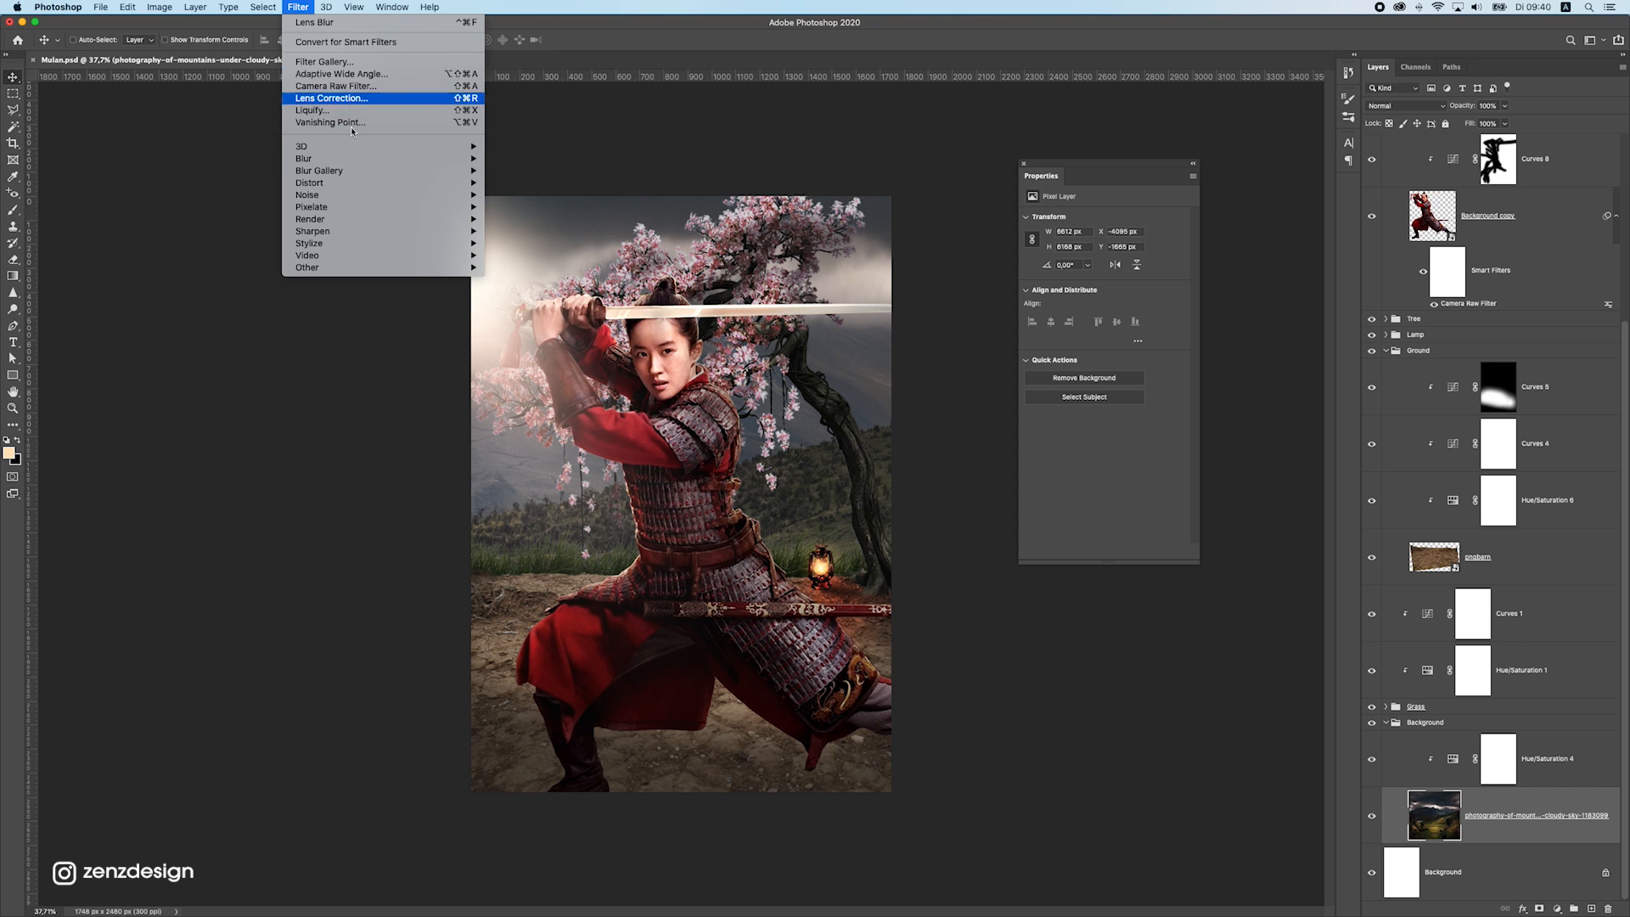
pyautogui.click(532, 219)
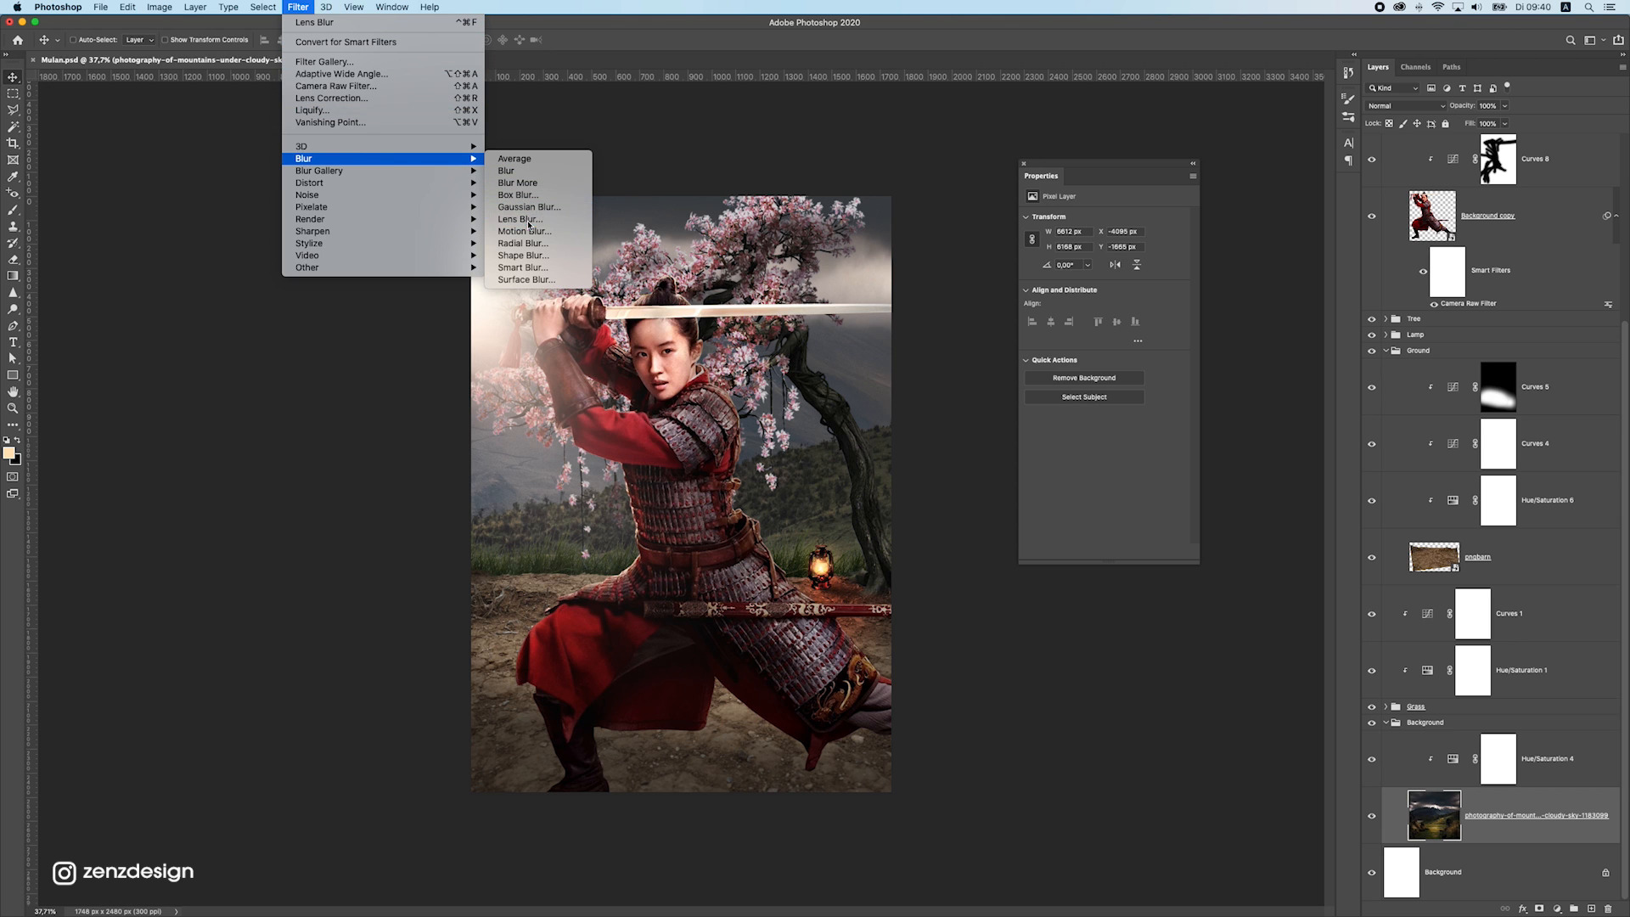
pyautogui.moveTo(1081, 339); pyautogui.dragTo(1067, 340)
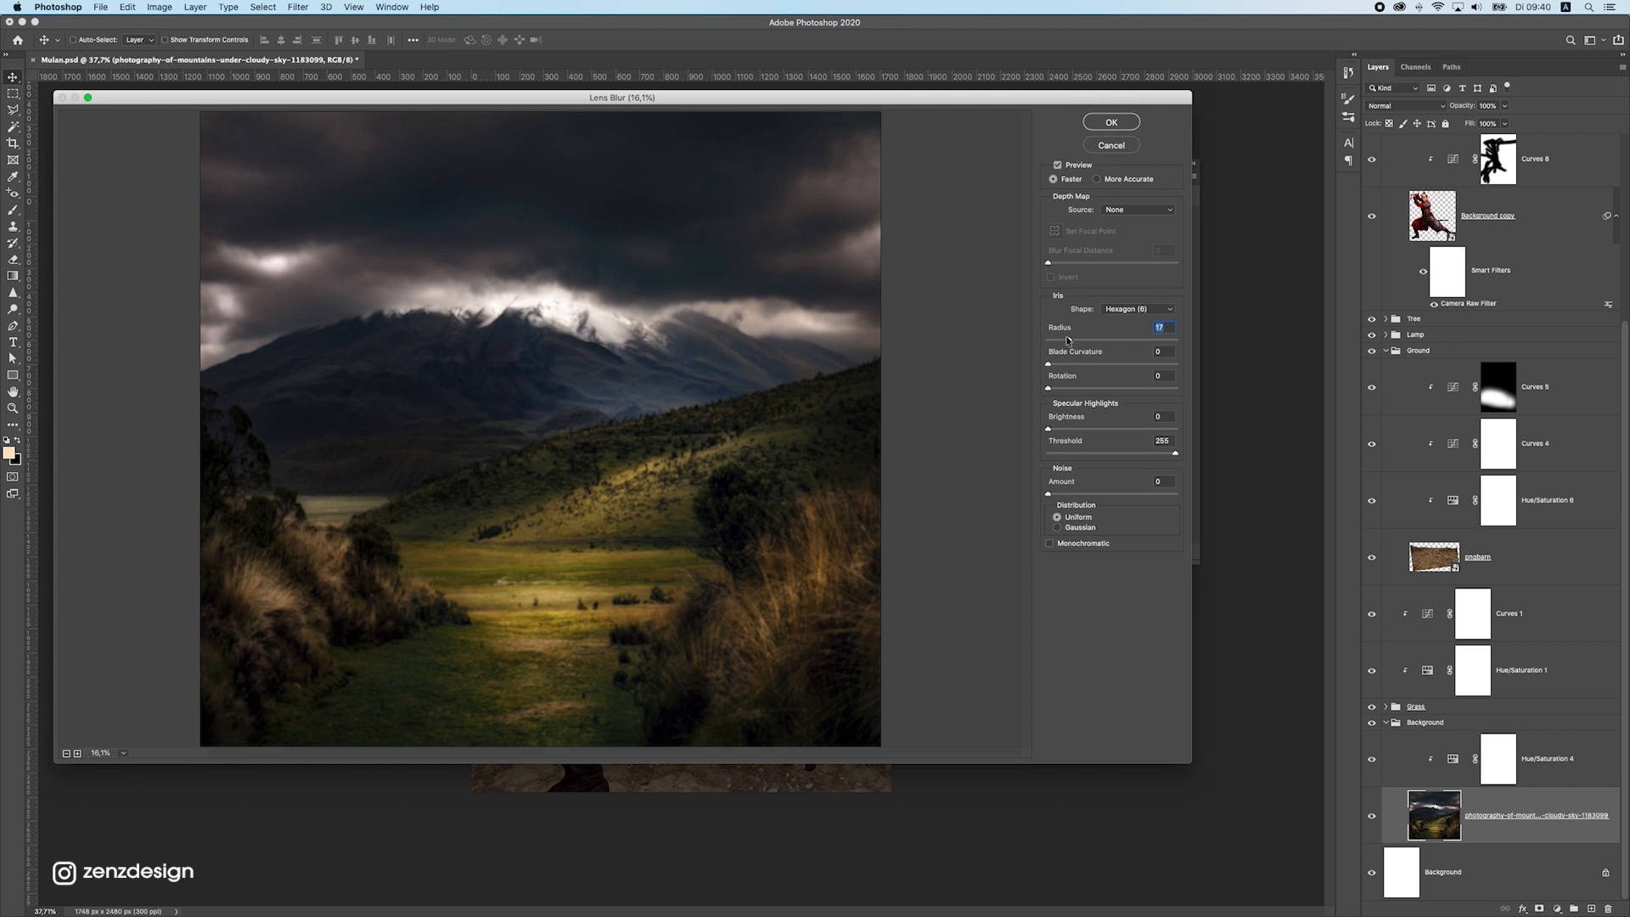
pyautogui.click(1123, 117)
pyautogui.scroll(-7, 646, 450)
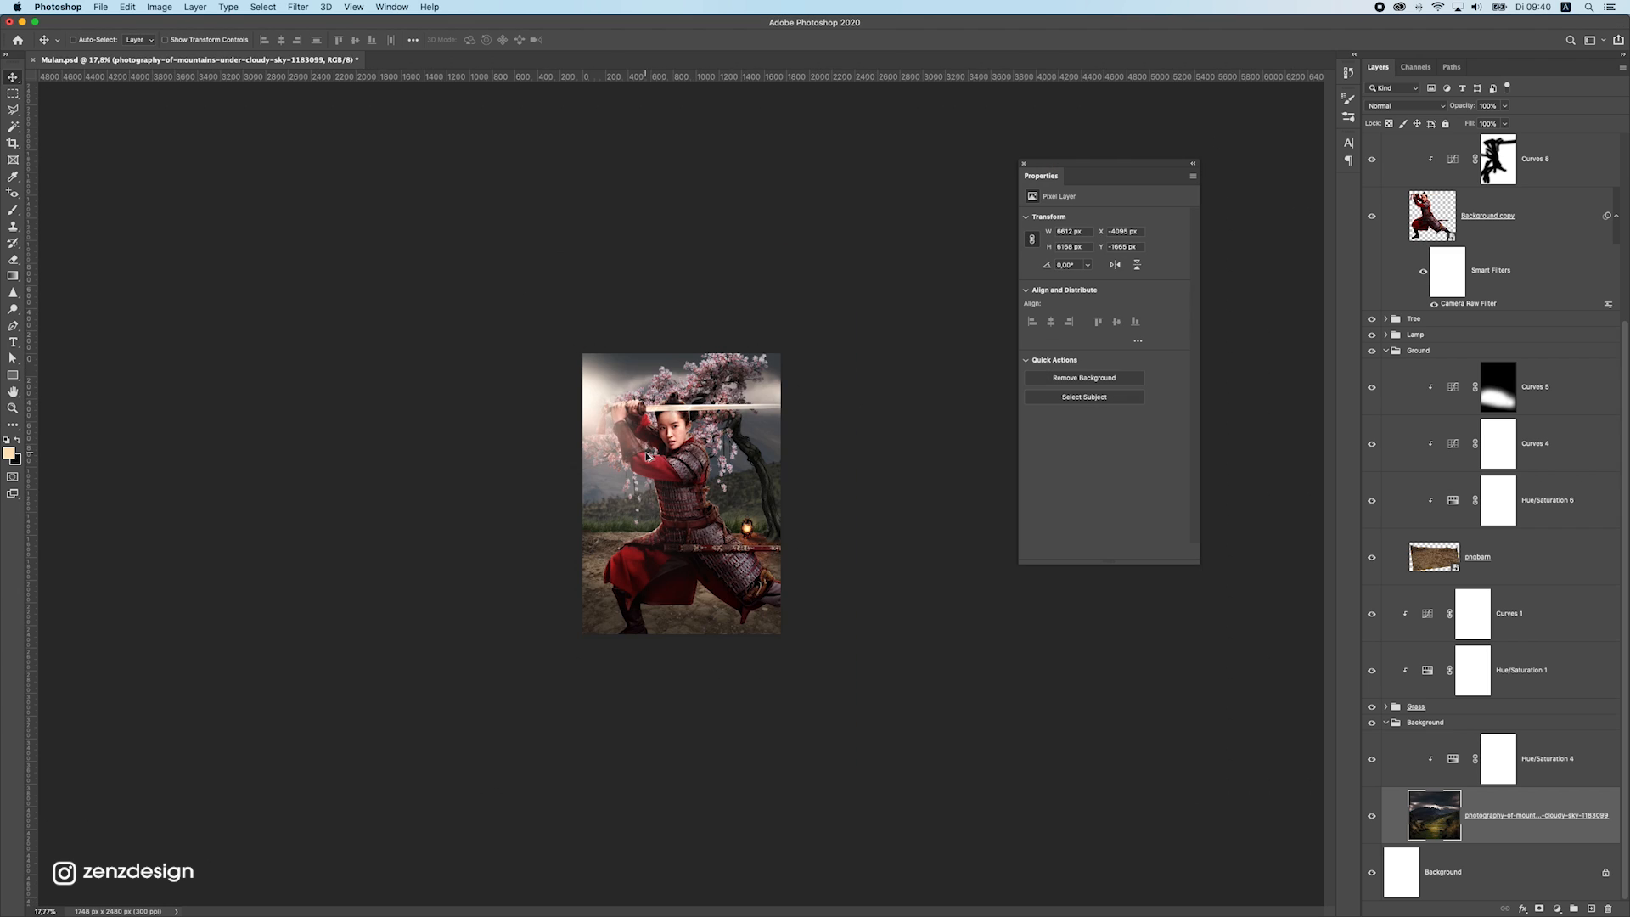
pyautogui.scroll(6, 643, 460)
# Find the grass layers behind the warrior, then select and collapse the Grass group that holds them
pyautogui.keyDown('super'); pyautogui.click(584, 594); pyautogui.keyUp('super')
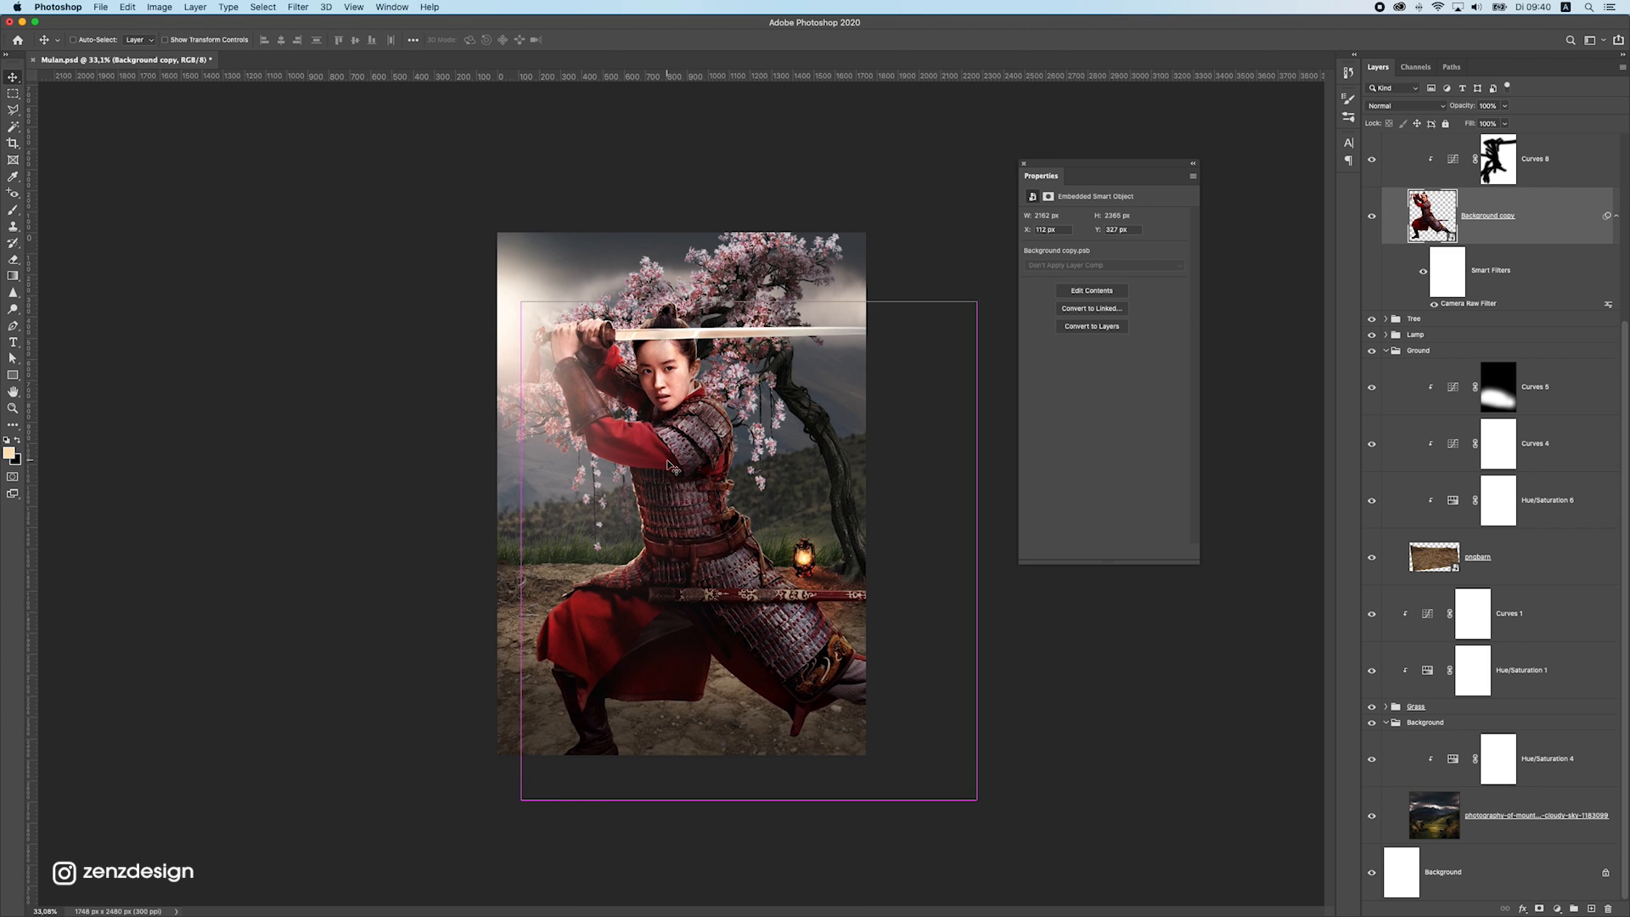
pyautogui.keyDown('super'); pyautogui.click(558, 550); pyautogui.keyUp('super')
pyautogui.scroll(7, 550, 547)
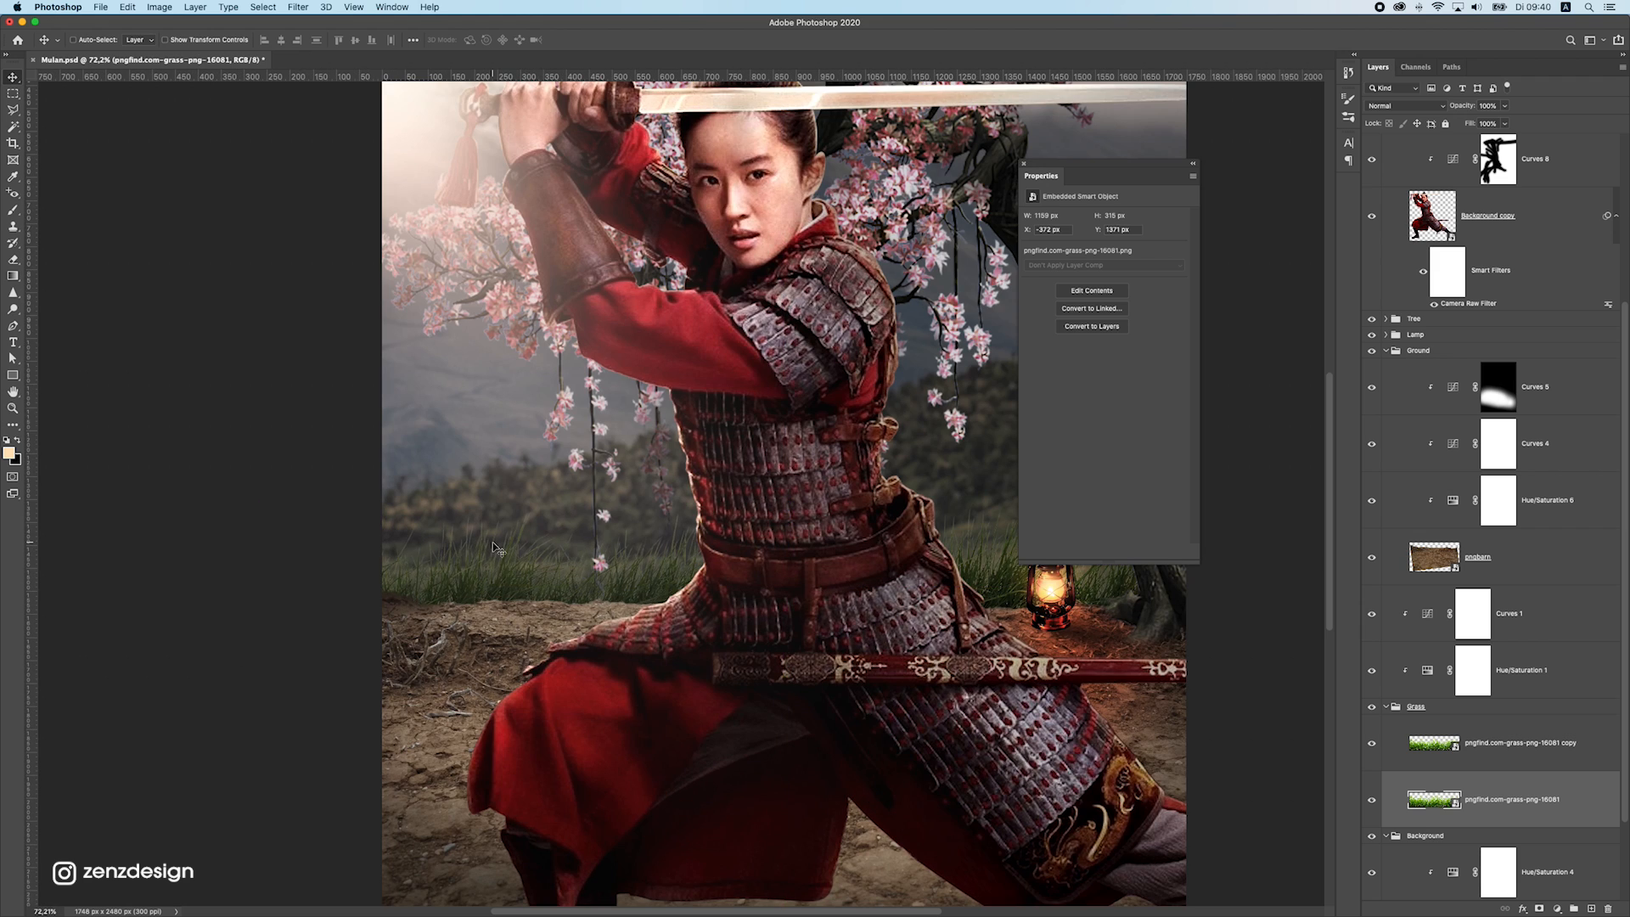
pyautogui.scroll(-7, 543, 547)
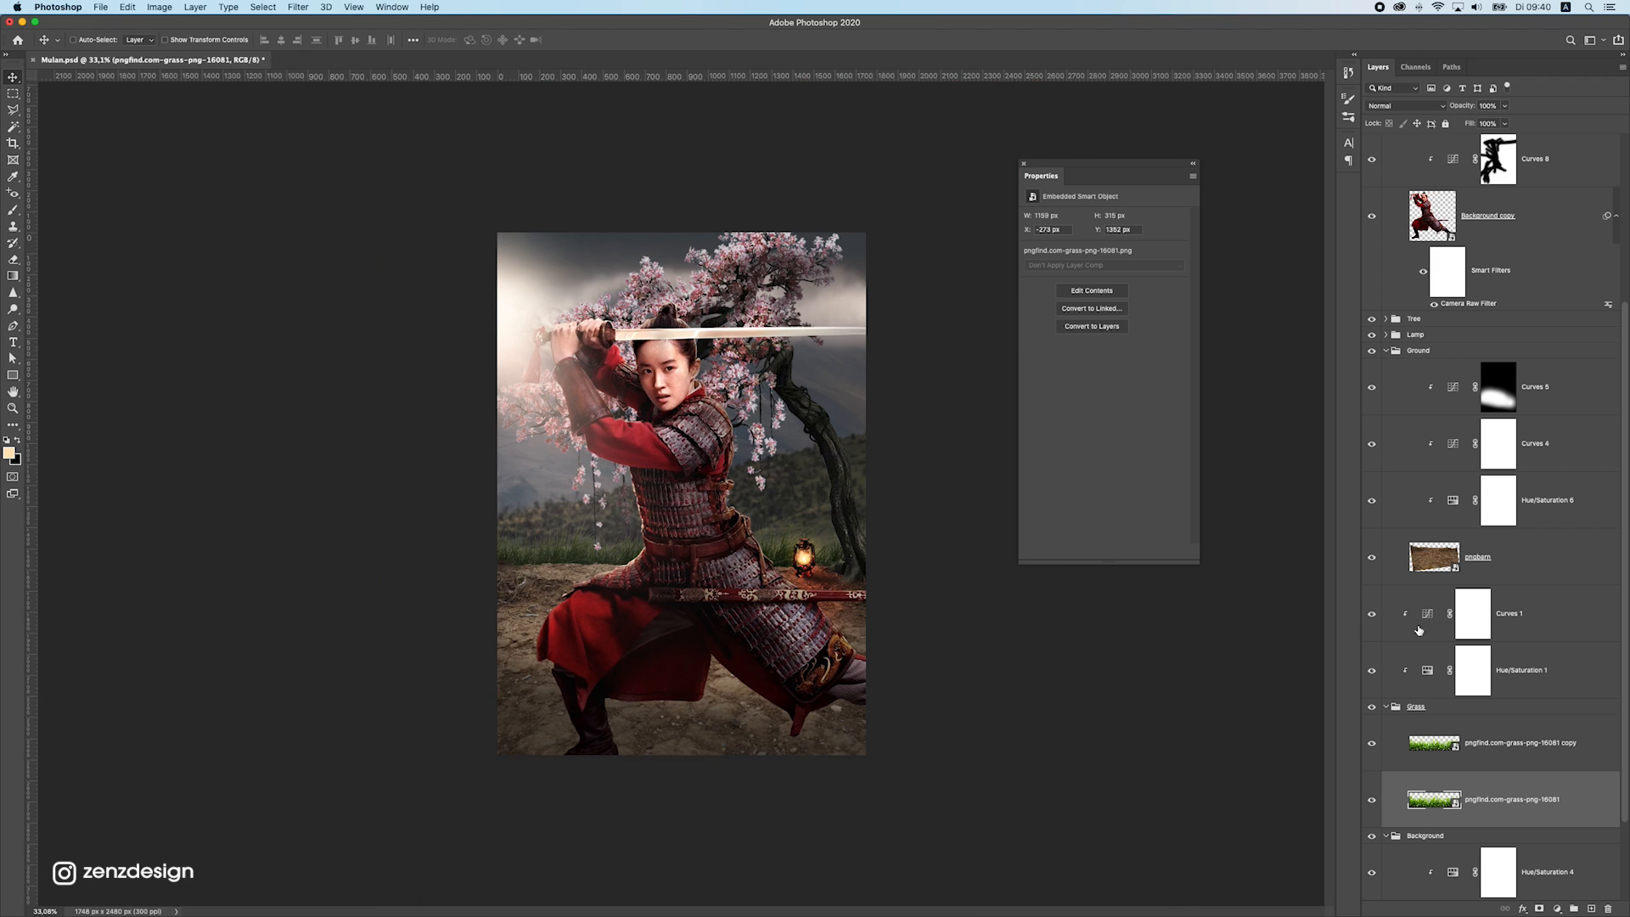
pyautogui.click(1419, 716)
pyautogui.click(1385, 707)
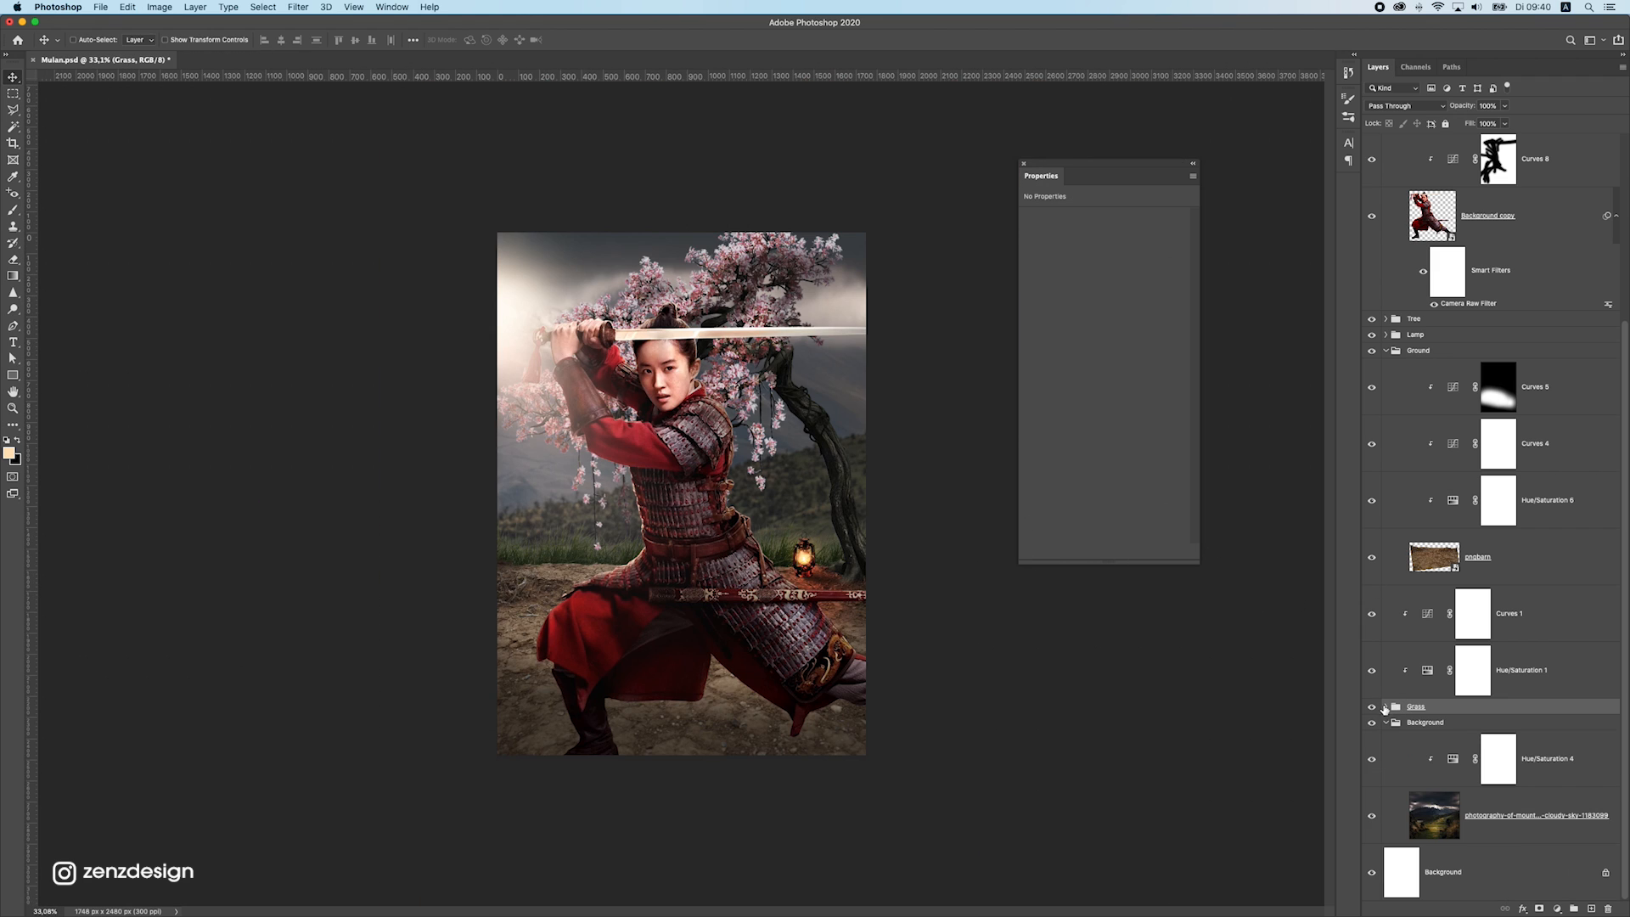
# Combine the Grass group with its clipped Curves 1 and Hue/Saturation 1 adjustments into a new group named Grass
pyautogui.click(1374, 625)
pyautogui.click(1373, 623)
pyautogui.click(1534, 613)
pyautogui.keyDown('shift'); pyautogui.click(1528, 671); pyautogui.keyUp('shift')
pyautogui.click(1573, 908)
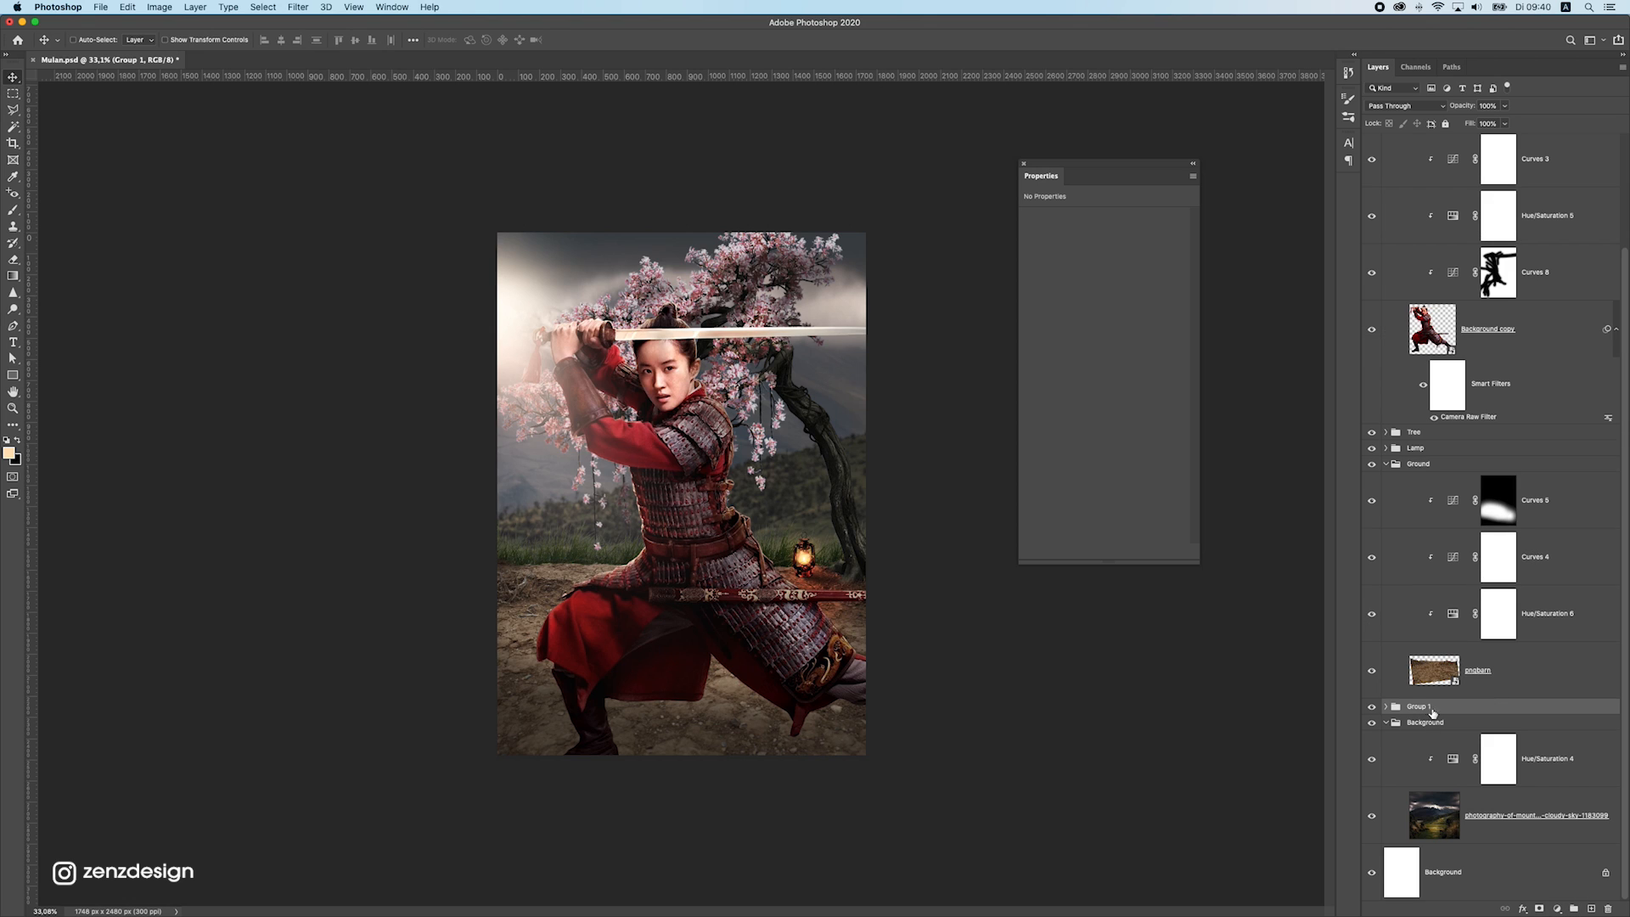
pyautogui.press('Return')
# Duplicate the Grass group, collapse the Ground group, and place the copy between the Tree and Lamp groups
pyautogui.press('super+j')
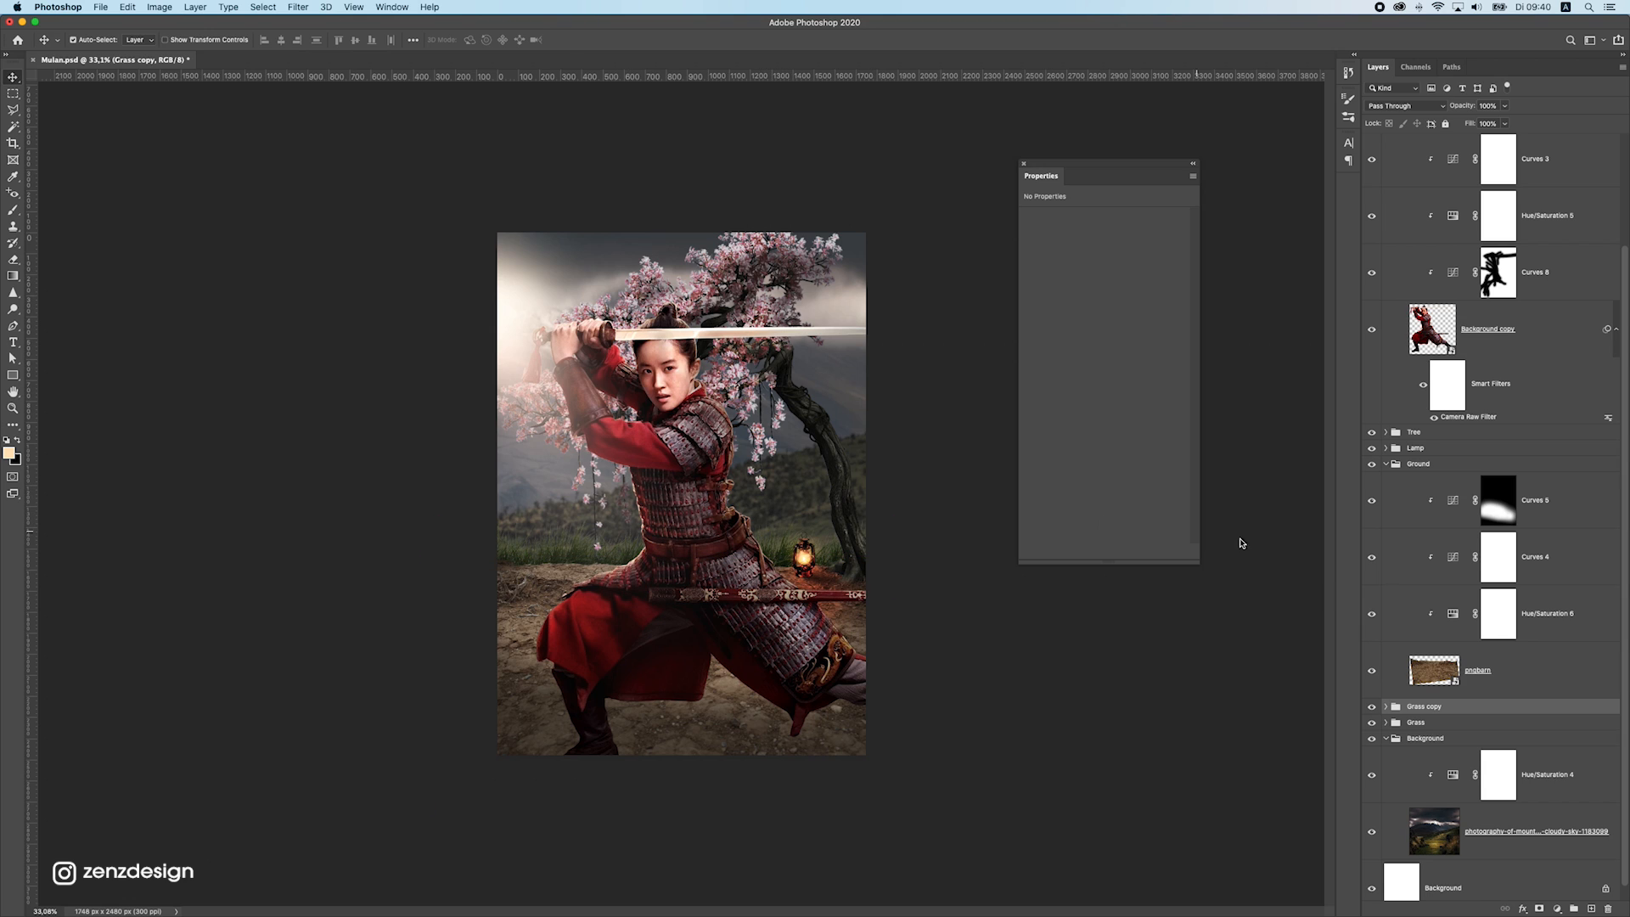
pyautogui.click(1387, 464)
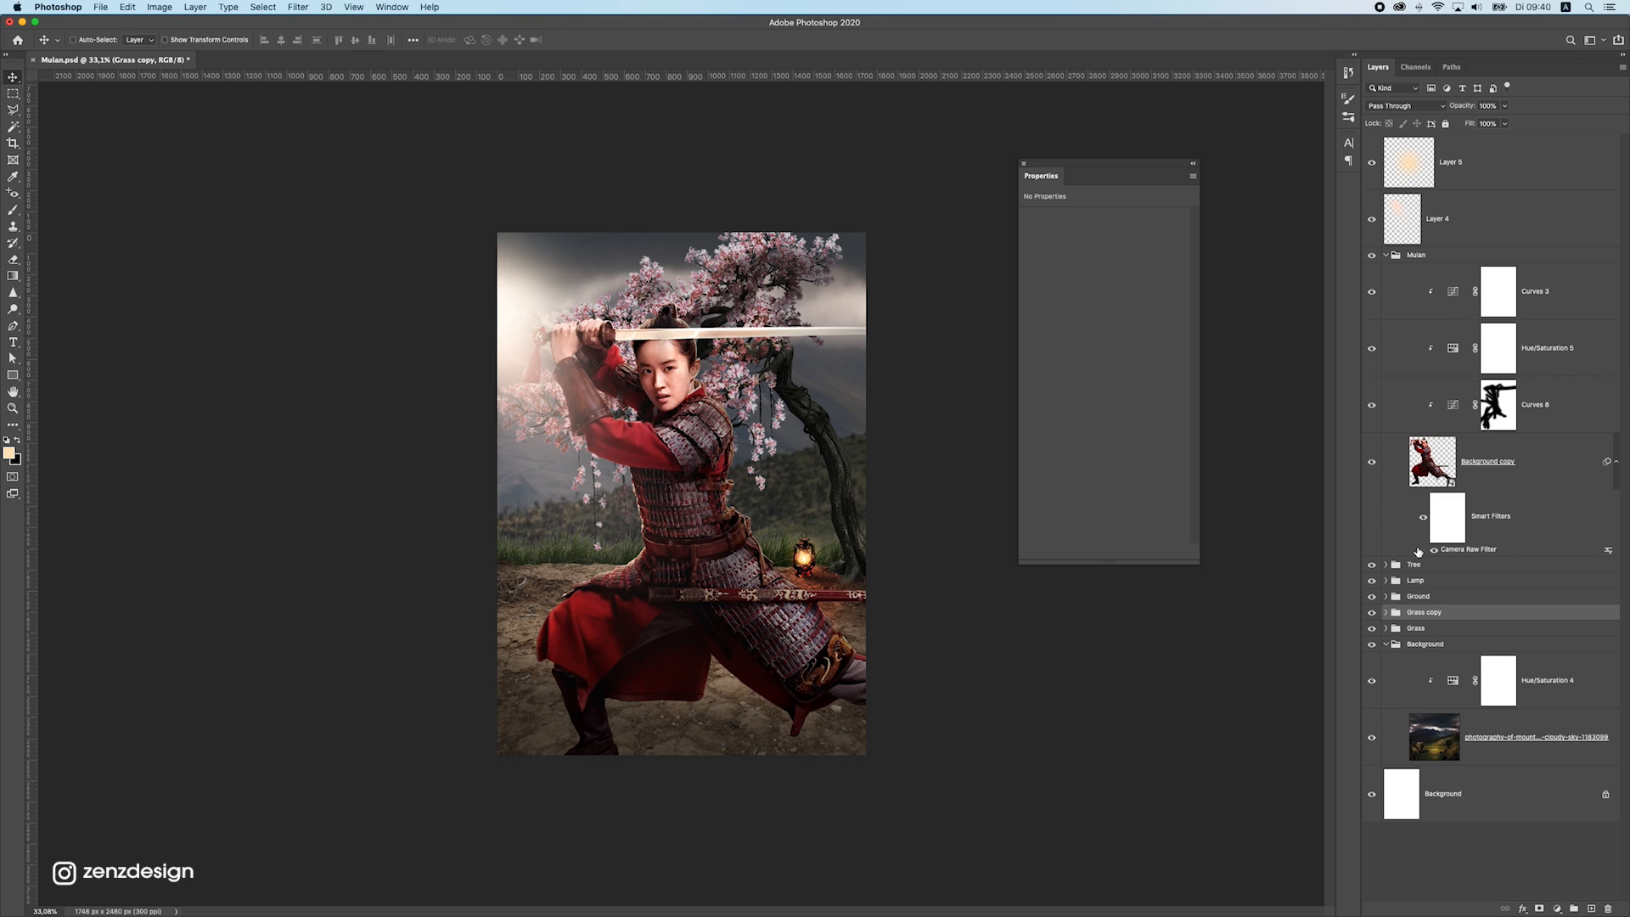
pyautogui.moveTo(1420, 615); pyautogui.dragTo(1429, 577)
# Scale the Grass copy group to 147.41% so it spans the poster's width behind the warrior's legs
pyautogui.moveTo(852, 482); pyautogui.dragTo(1000, 633)
pyautogui.press('super+z')
pyautogui.press('super+t')
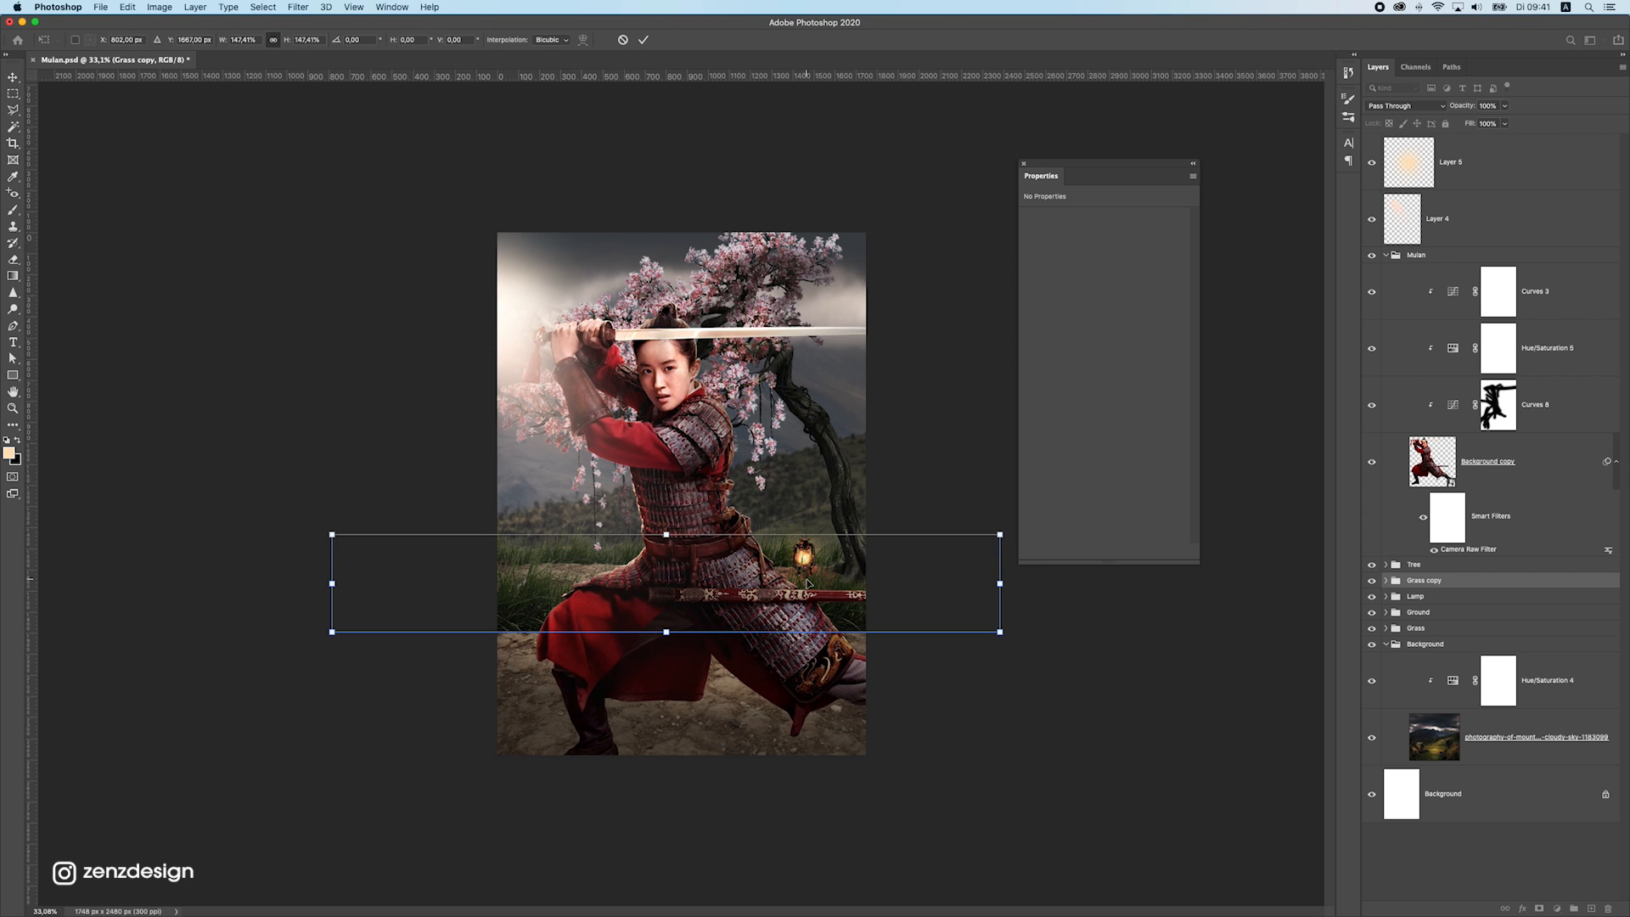
pyautogui.press('Return')
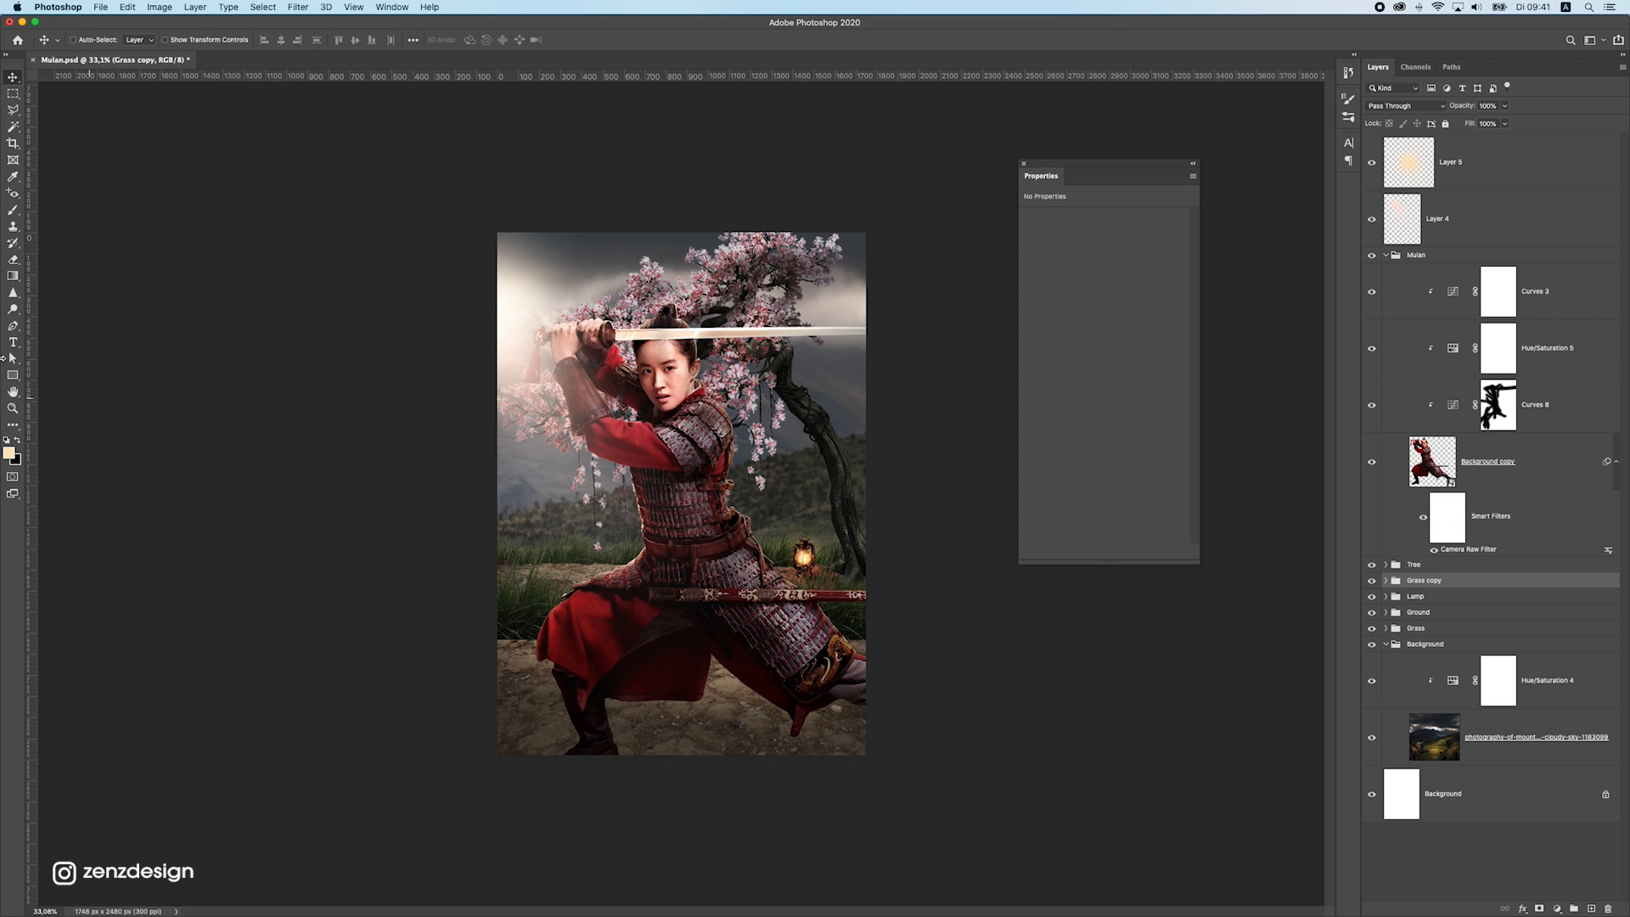
# Add a layer mask to the Grass copy group and paint black along the grass's lower edge to blend it into the ground
pyautogui.click(7, 213)
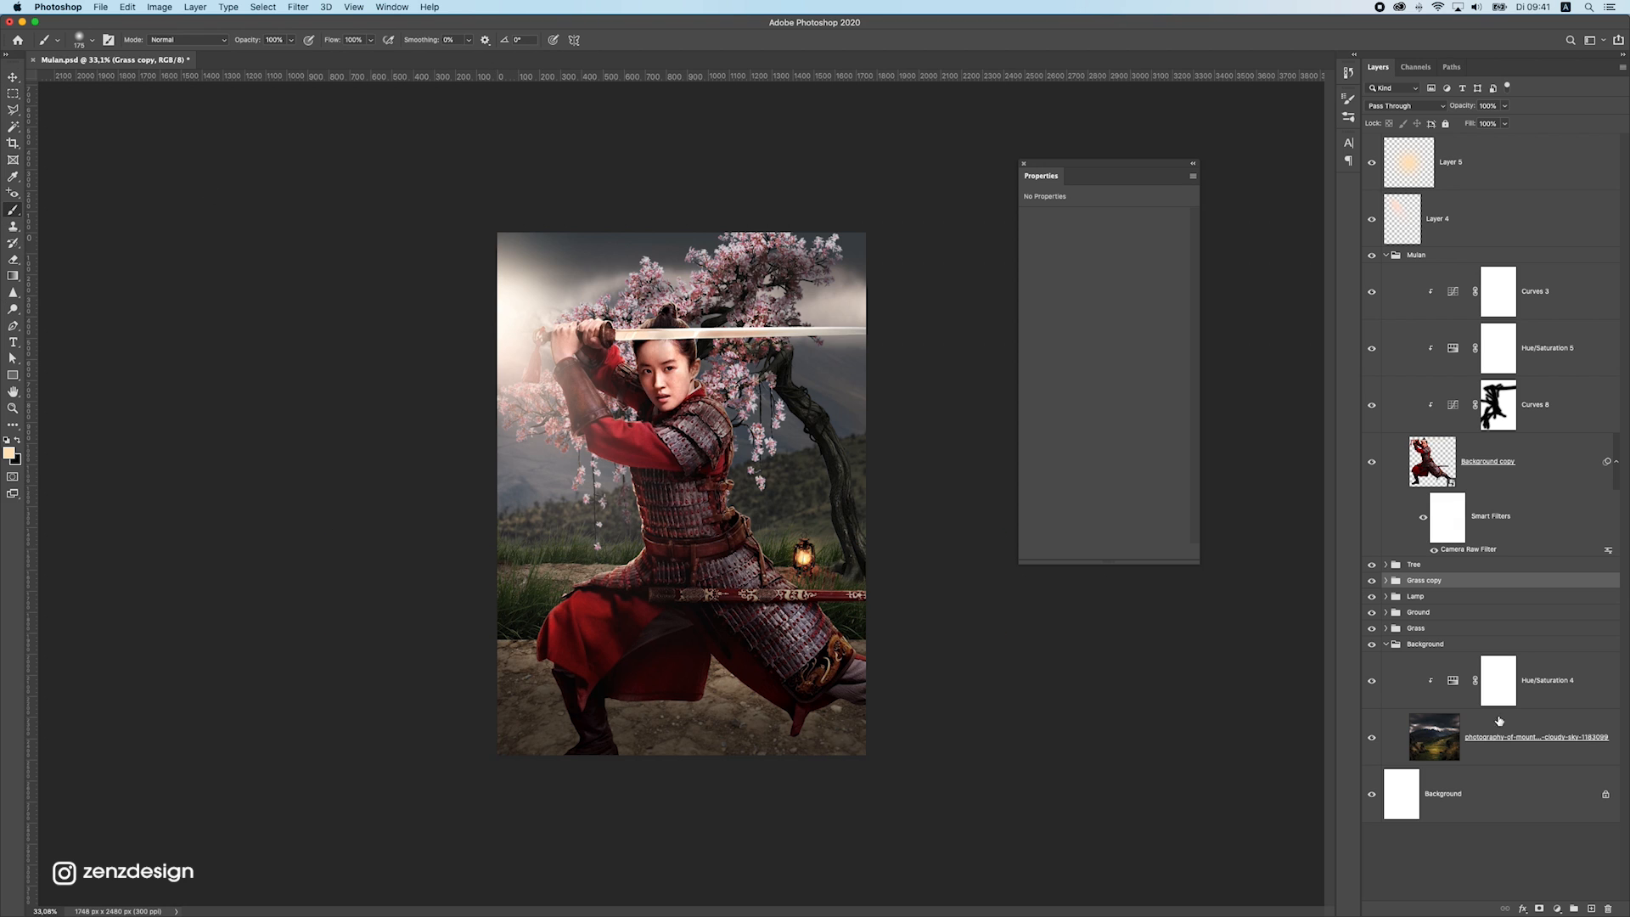
pyautogui.click(1537, 908)
pyautogui.moveTo(469, 655); pyautogui.dragTo(586, 643)
pyautogui.press('super+z')
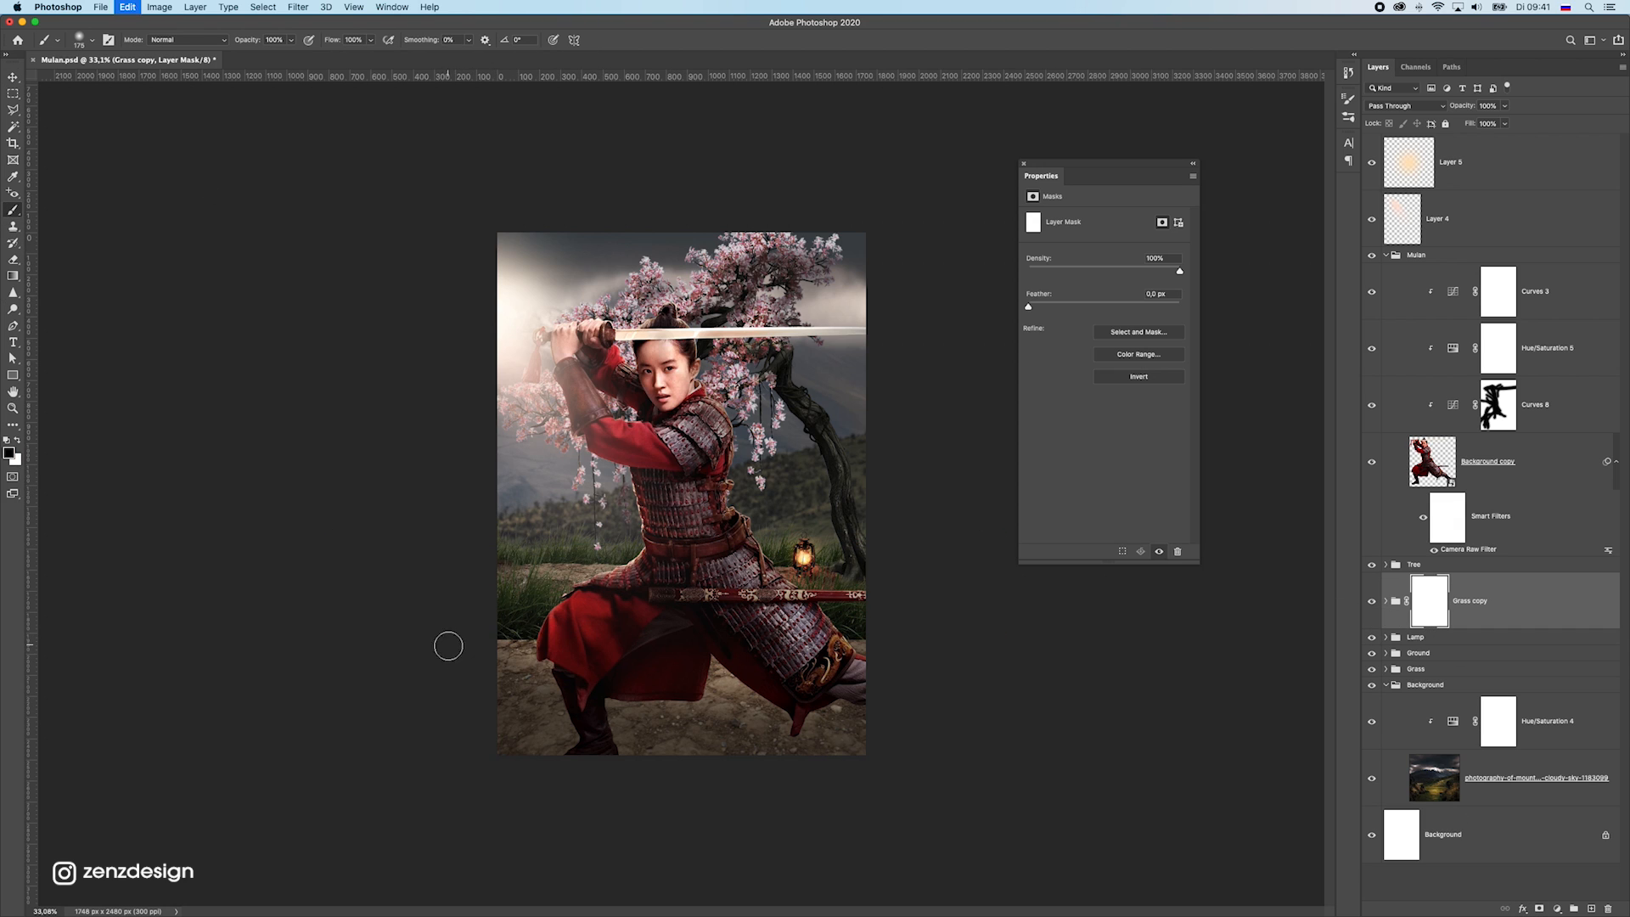
pyautogui.moveTo(448, 648); pyautogui.dragTo(606, 656)
pyautogui.moveTo(511, 642)
pyautogui.mouseDown()
pyautogui.moveTo(676, 693)
pyautogui.moveTo(544, 625)
pyautogui.mouseUp()
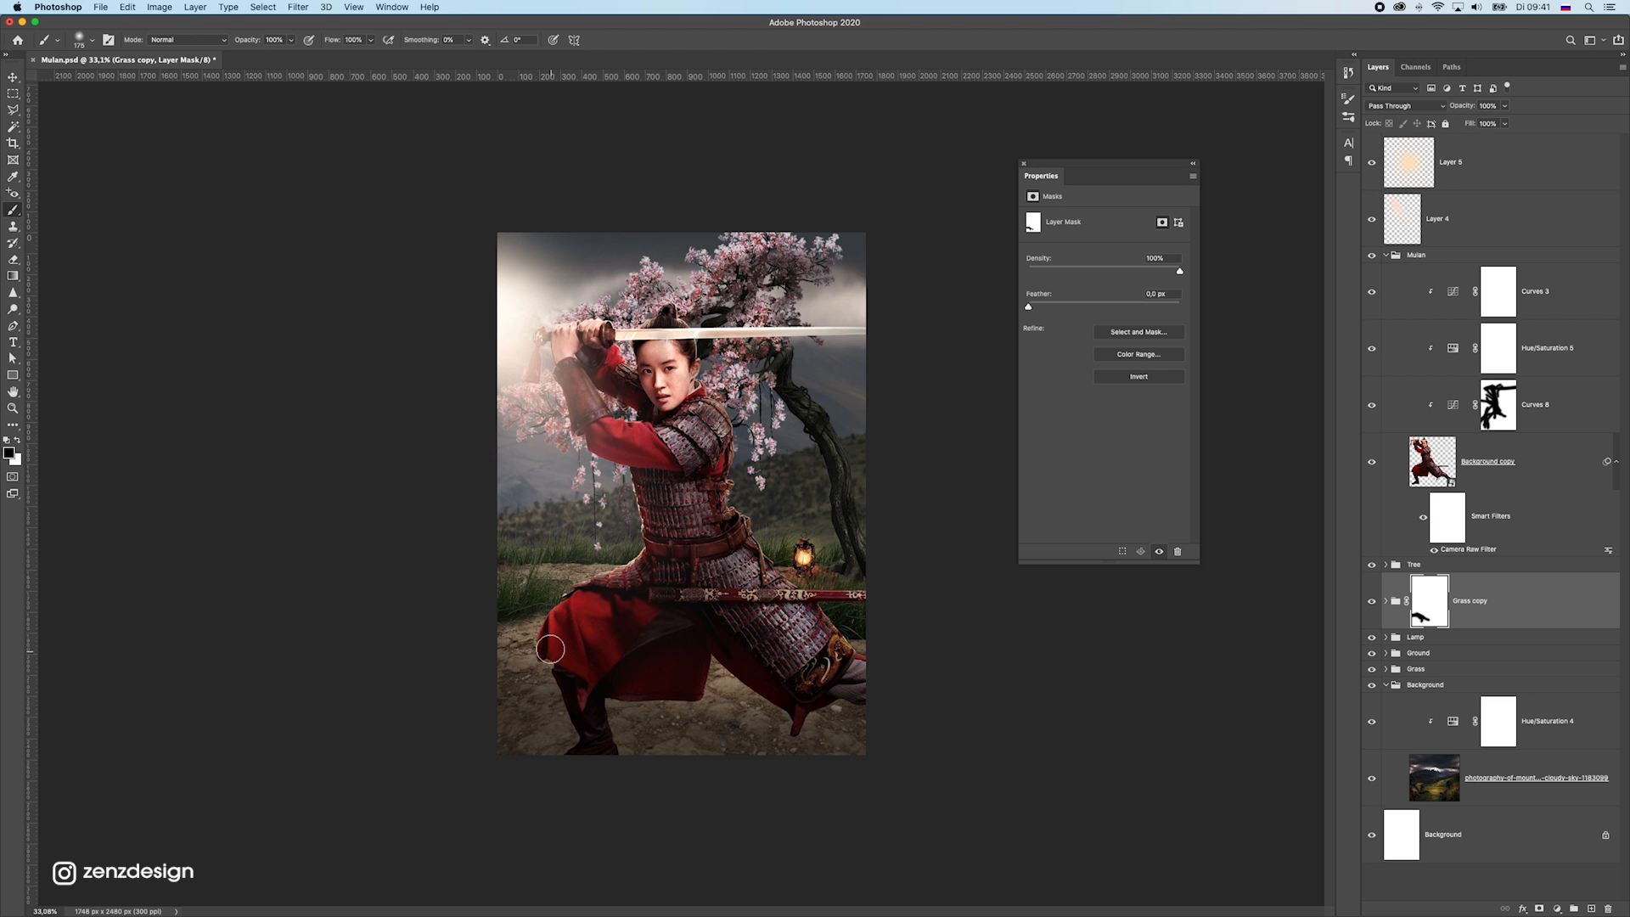
pyautogui.moveTo(770, 671)
pyautogui.mouseDown()
pyautogui.moveTo(939, 651)
pyautogui.moveTo(644, 698)
pyautogui.mouseUp()
# Duplicate the masked Grass copy group and position the duplicate's grass along the poster's bottom edge
pyautogui.click(13, 77)
pyautogui.moveTo(676, 466); pyautogui.dragTo(774, 677)
pyautogui.press('super+z')
pyautogui.press('super+z')
pyautogui.press('super+z')
pyautogui.scroll(-3, 707, 561)
pyautogui.scroll(3, 707, 560)
pyautogui.press('super+j')
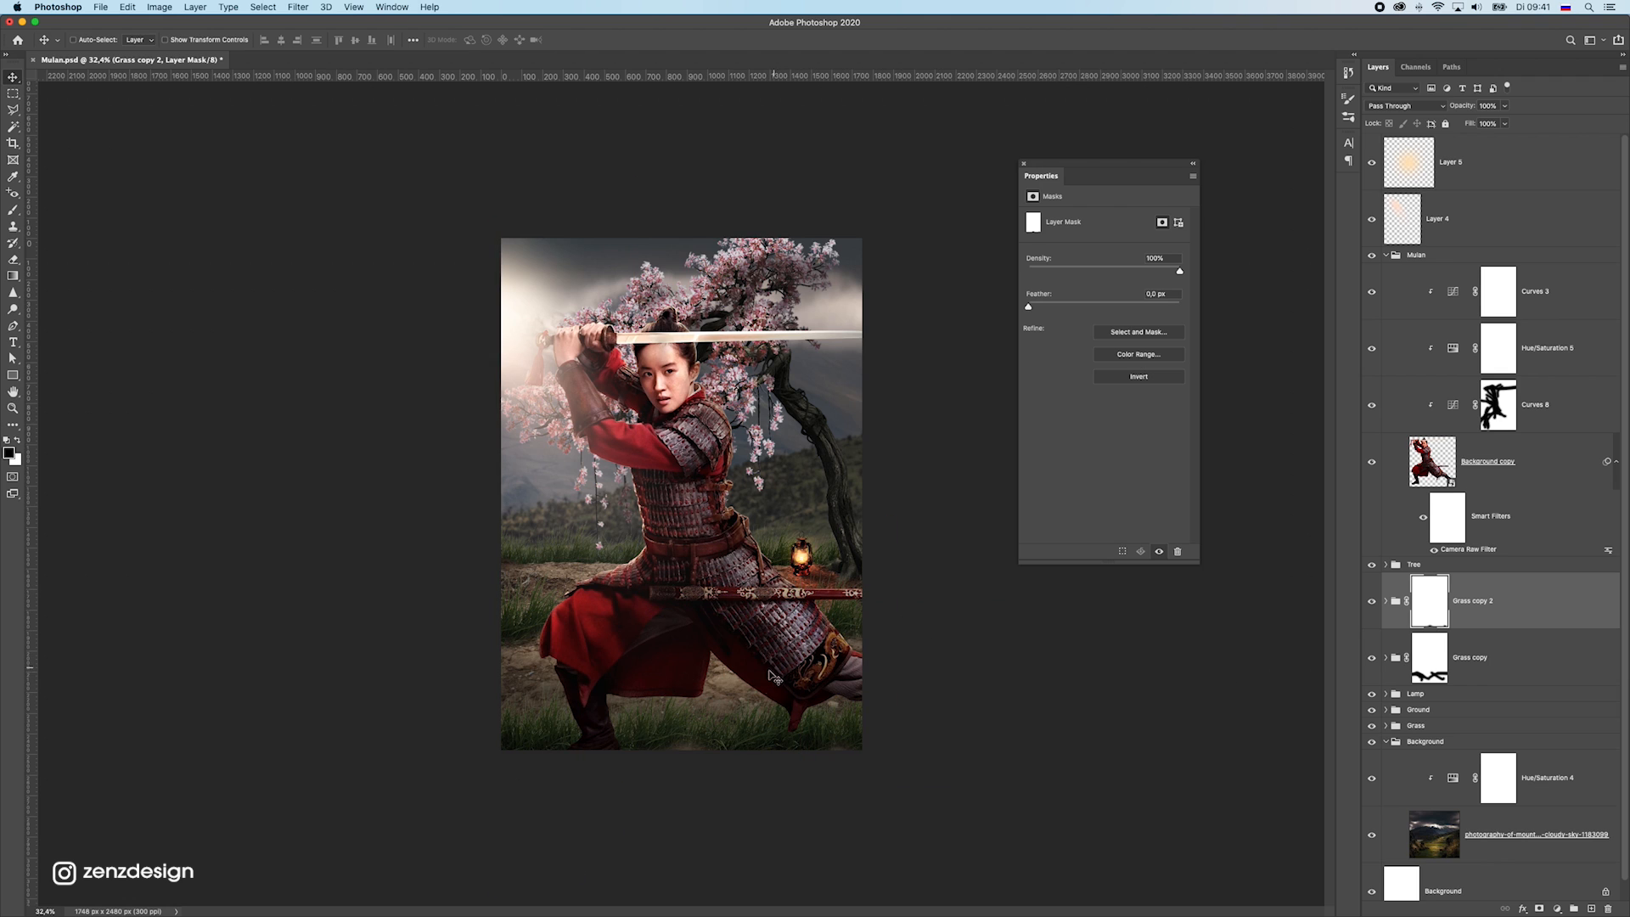
# Enlarge the Grass copy 2 group and lower it so taller grass fills the bottom of the poster
pyautogui.press('super+t')
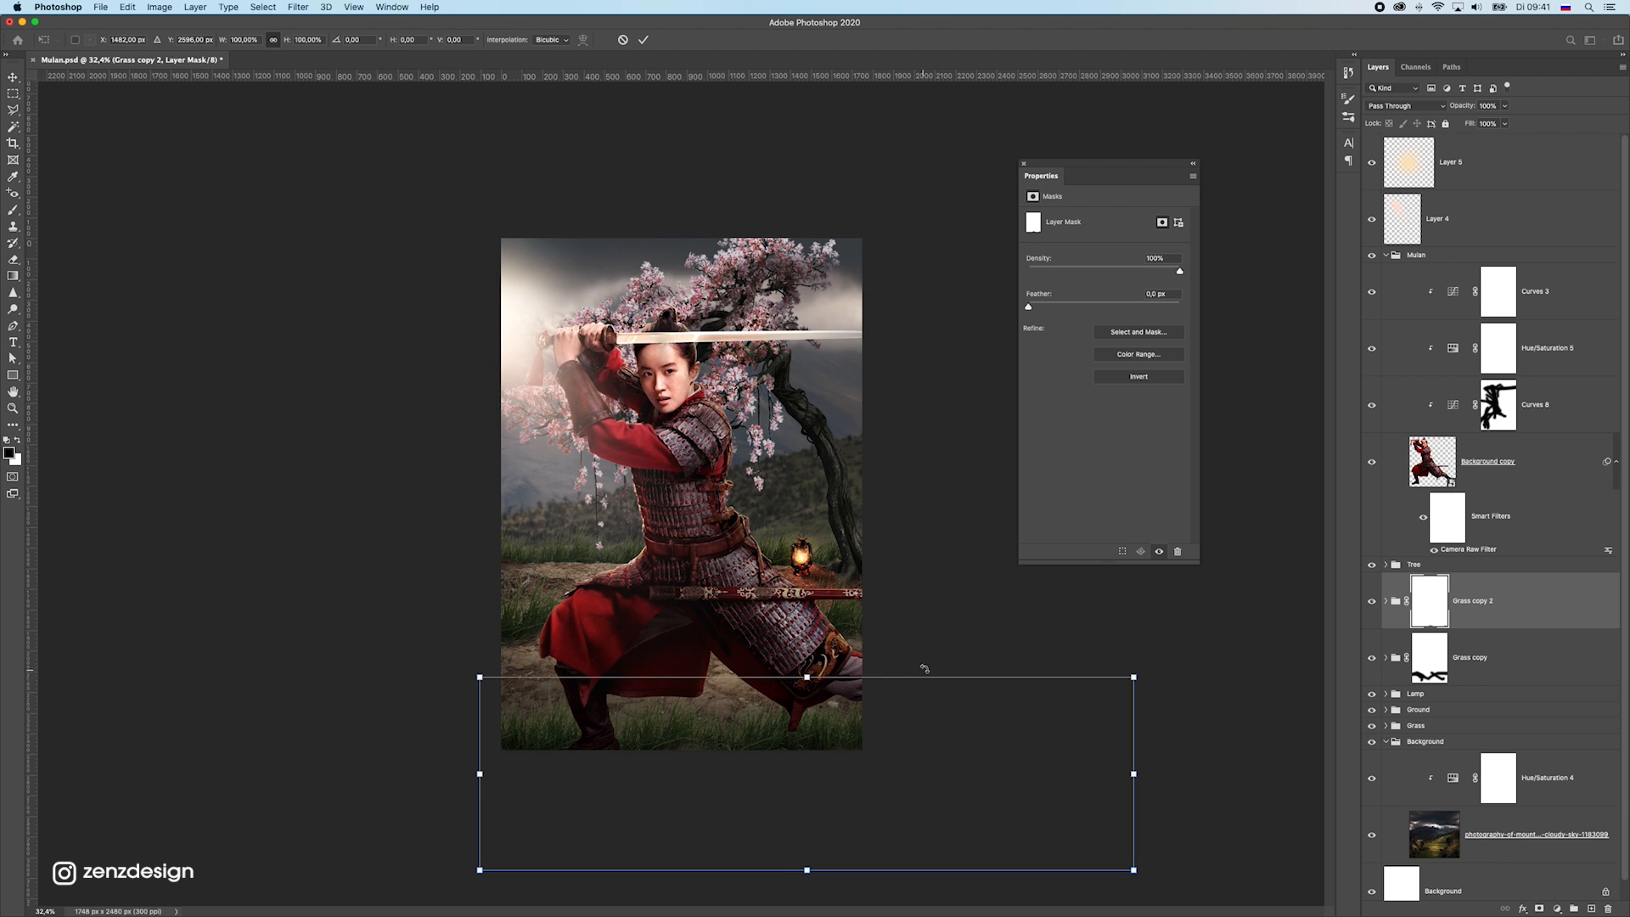
pyautogui.moveTo(1139, 675); pyautogui.dragTo(1555, 450)
pyautogui.moveTo(753, 749); pyautogui.dragTo(693, 801)
pyautogui.press('Return')
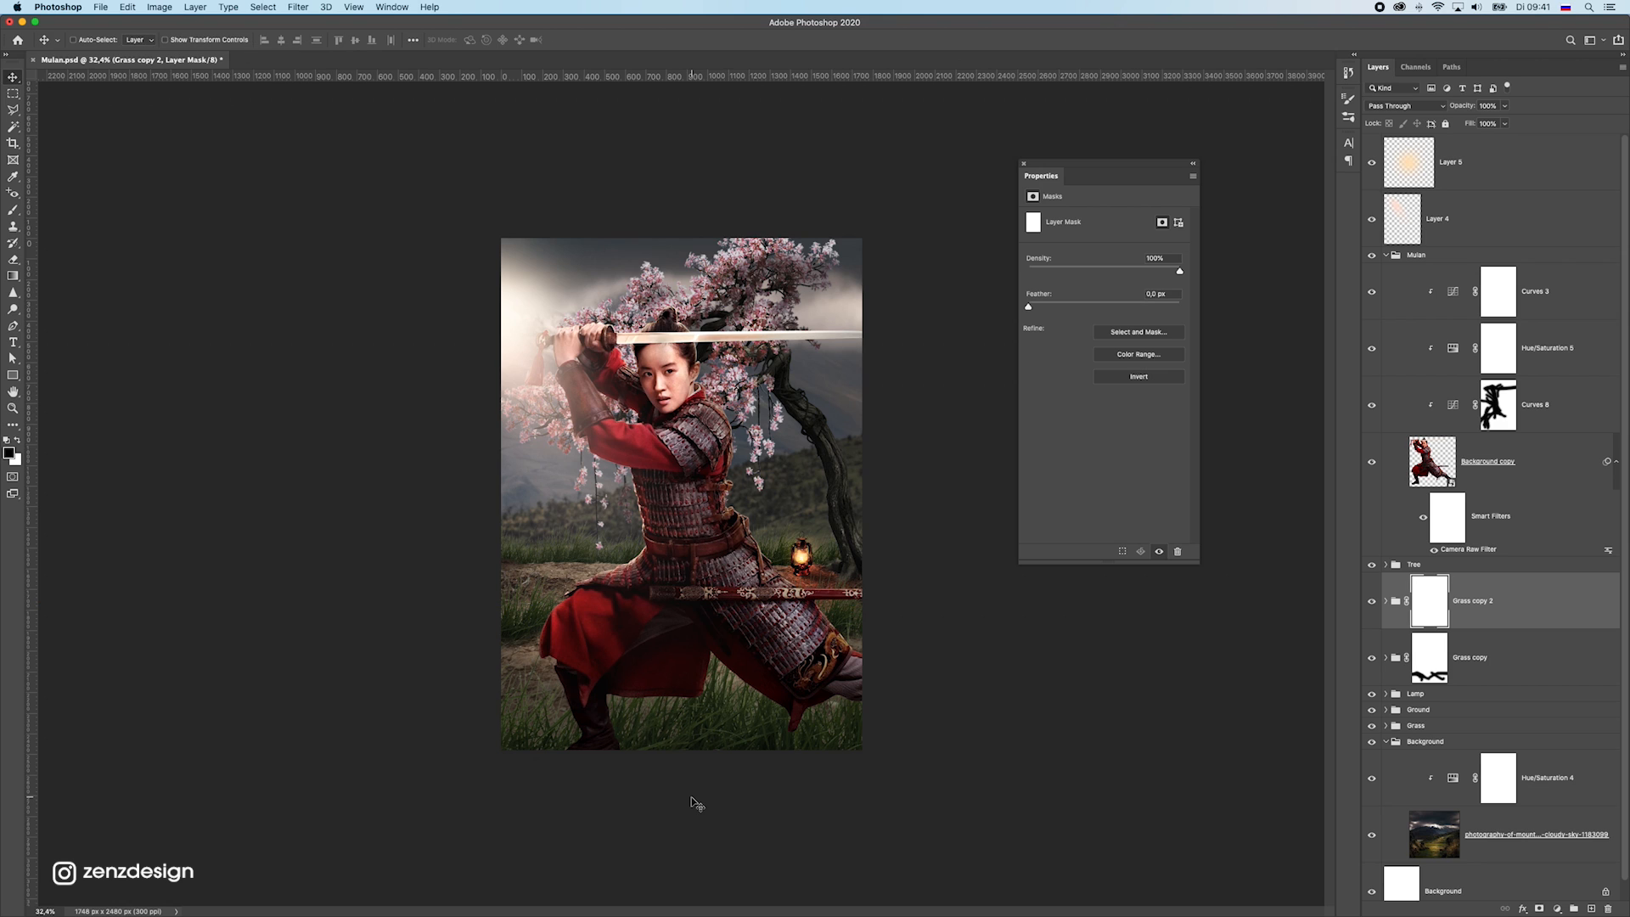
# Place the Grass copy 2 group above the Mulan group and reposition its grass low in front of the warrior's feet
pyautogui.moveTo(604, 744); pyautogui.dragTo(704, 624)
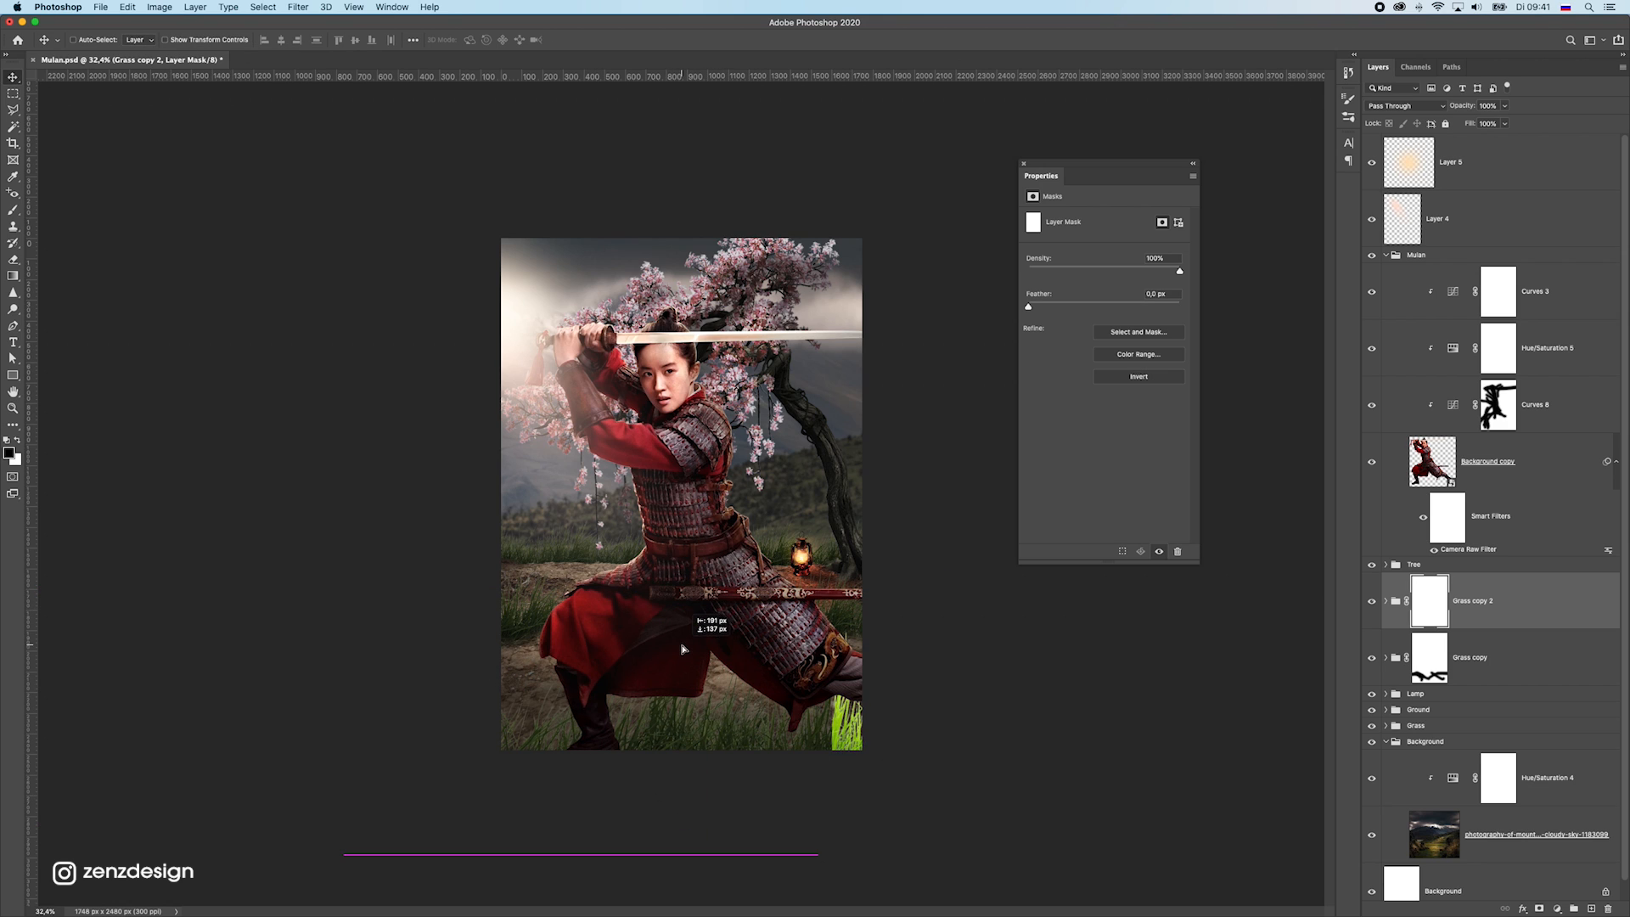
pyautogui.moveTo(1487, 604); pyautogui.dragTo(1481, 250)
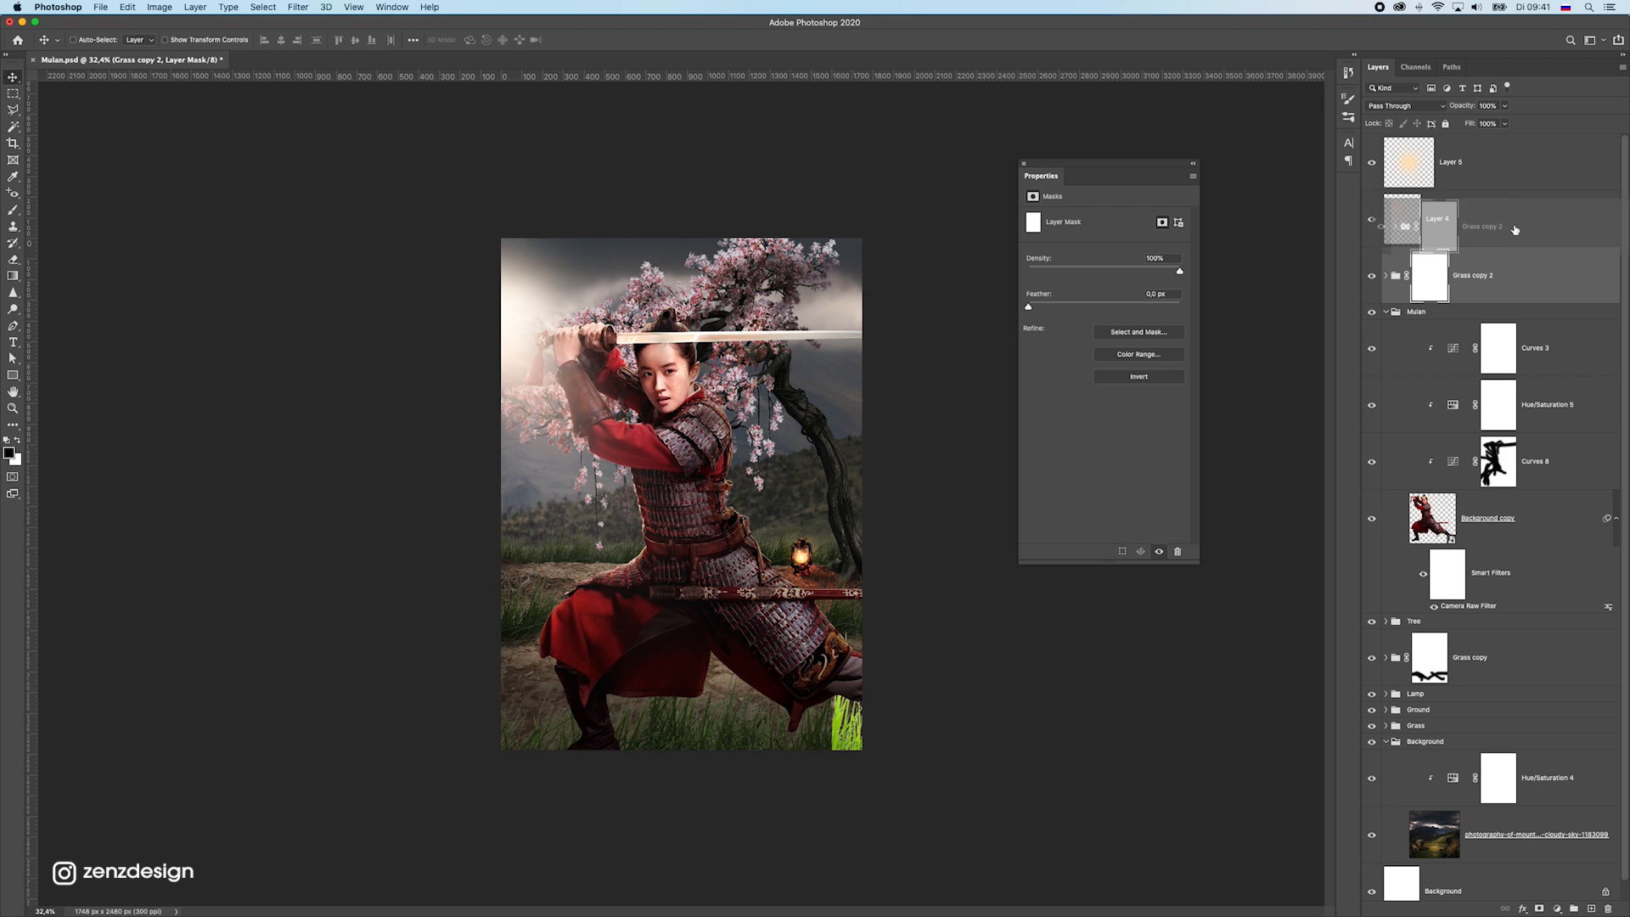
pyautogui.moveTo(677, 543); pyautogui.dragTo(703, 598)
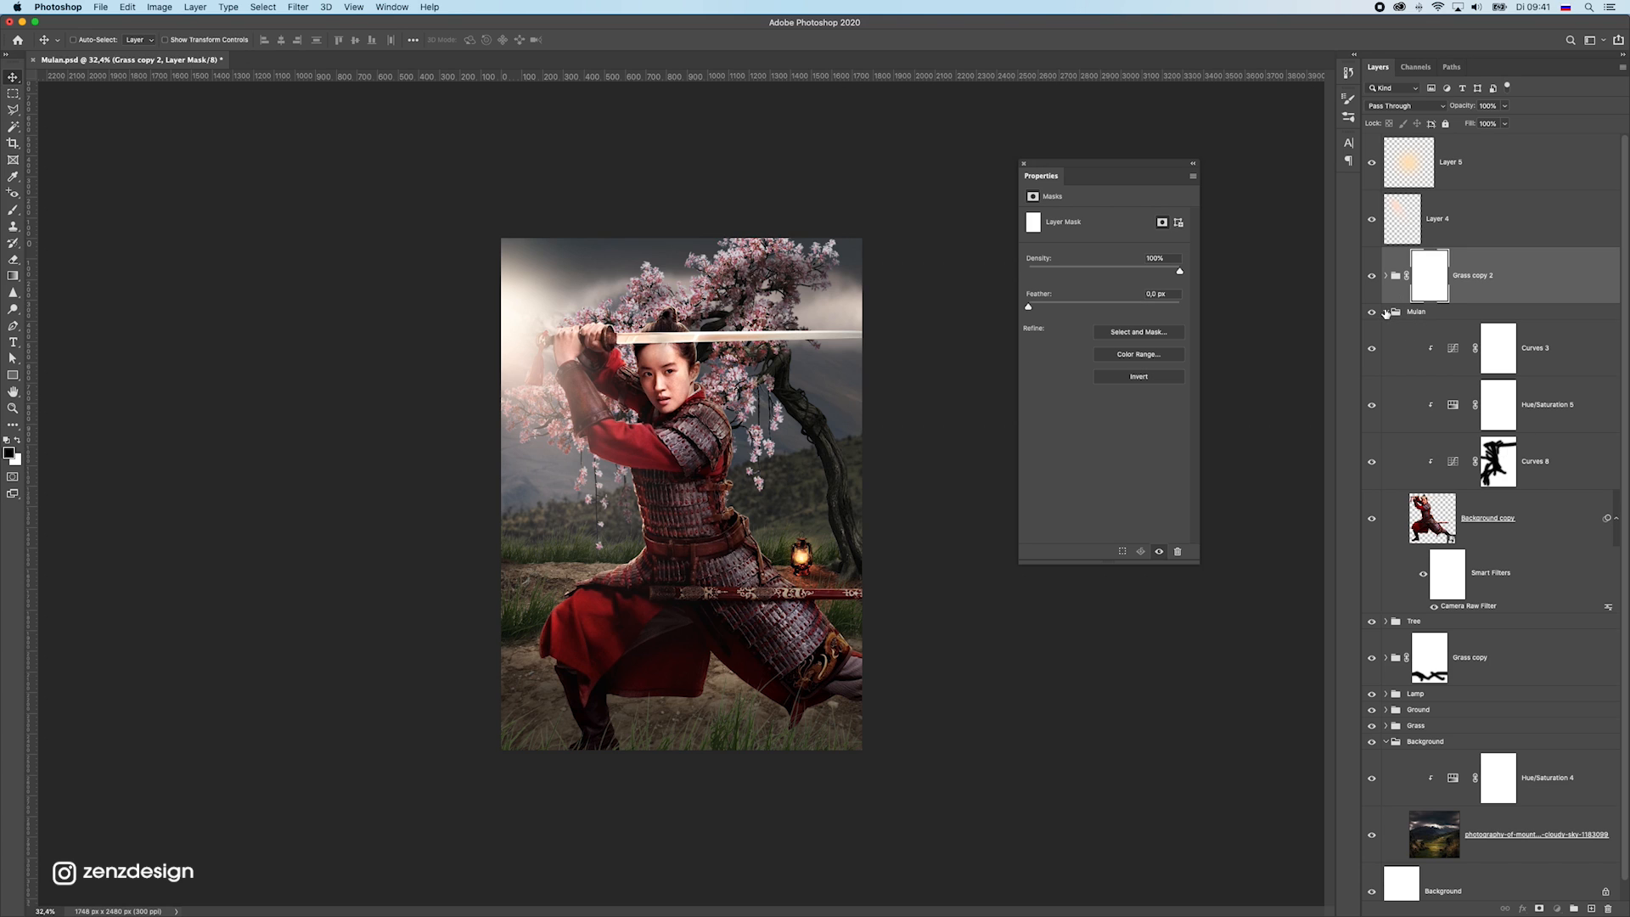
# Duplicate the Grass copy 2 group, place the duplicate between the Mulan and Tree groups, and raise its grass behind the warrior's legs
pyautogui.click(1386, 312)
pyautogui.press('super+j')
pyautogui.moveTo(1518, 279); pyautogui.dragTo(1487, 375)
pyautogui.moveTo(730, 680); pyautogui.dragTo(689, 592)
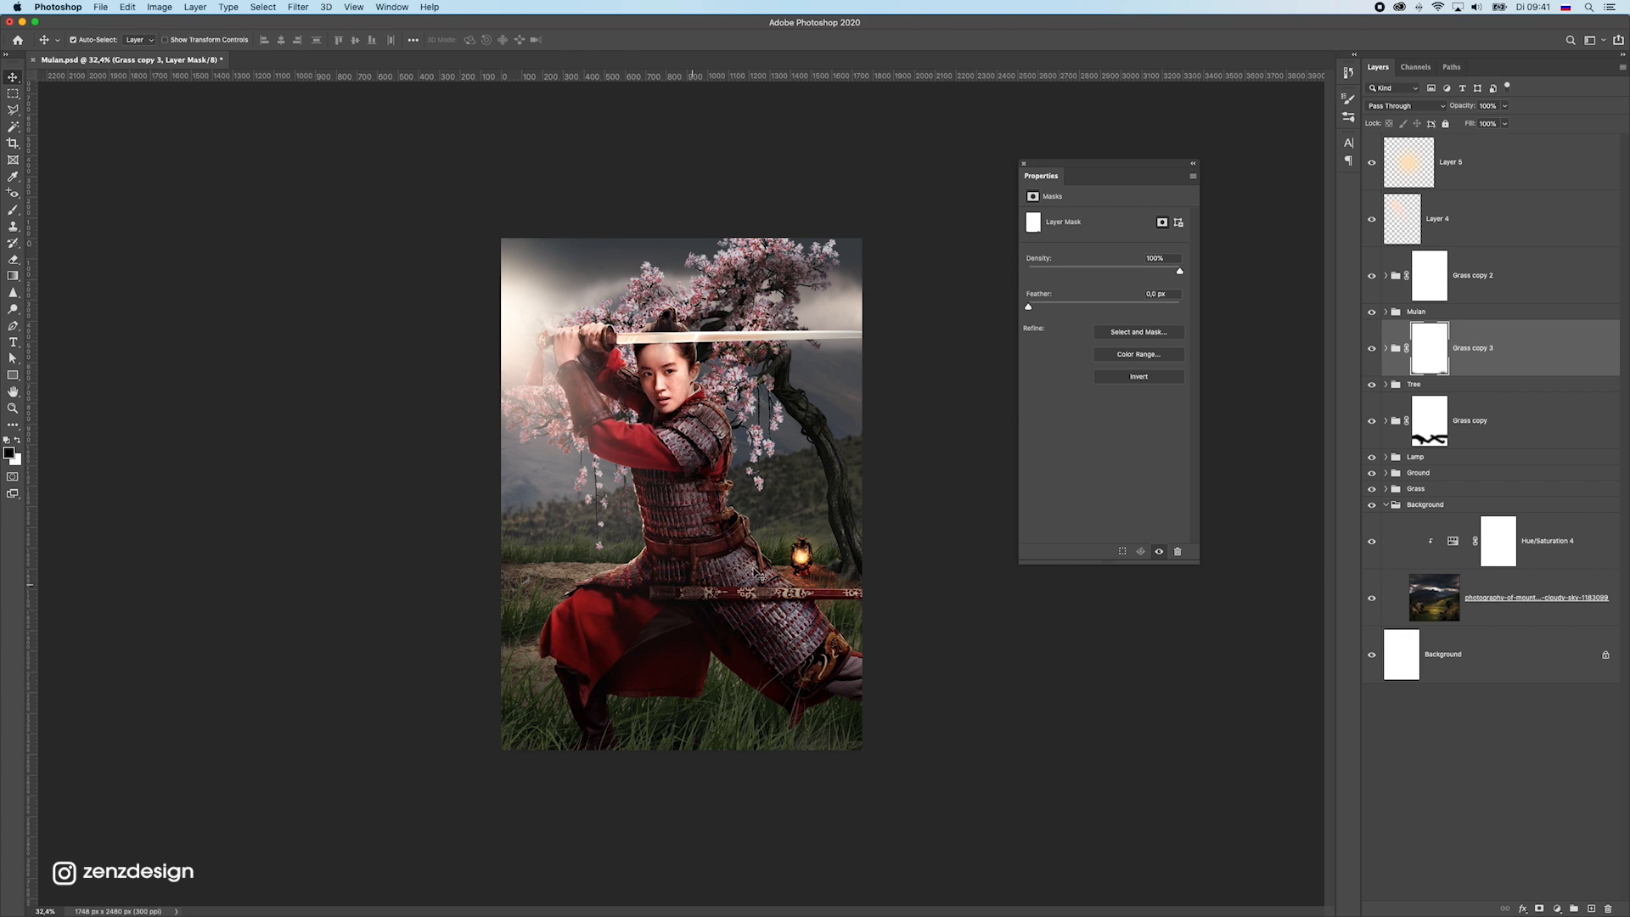
pyautogui.press('super+t')
pyautogui.moveTo(551, 642)
pyautogui.mouseDown()
pyautogui.moveTo(569, 607)
pyautogui.moveTo(567, 649)
pyautogui.mouseUp()
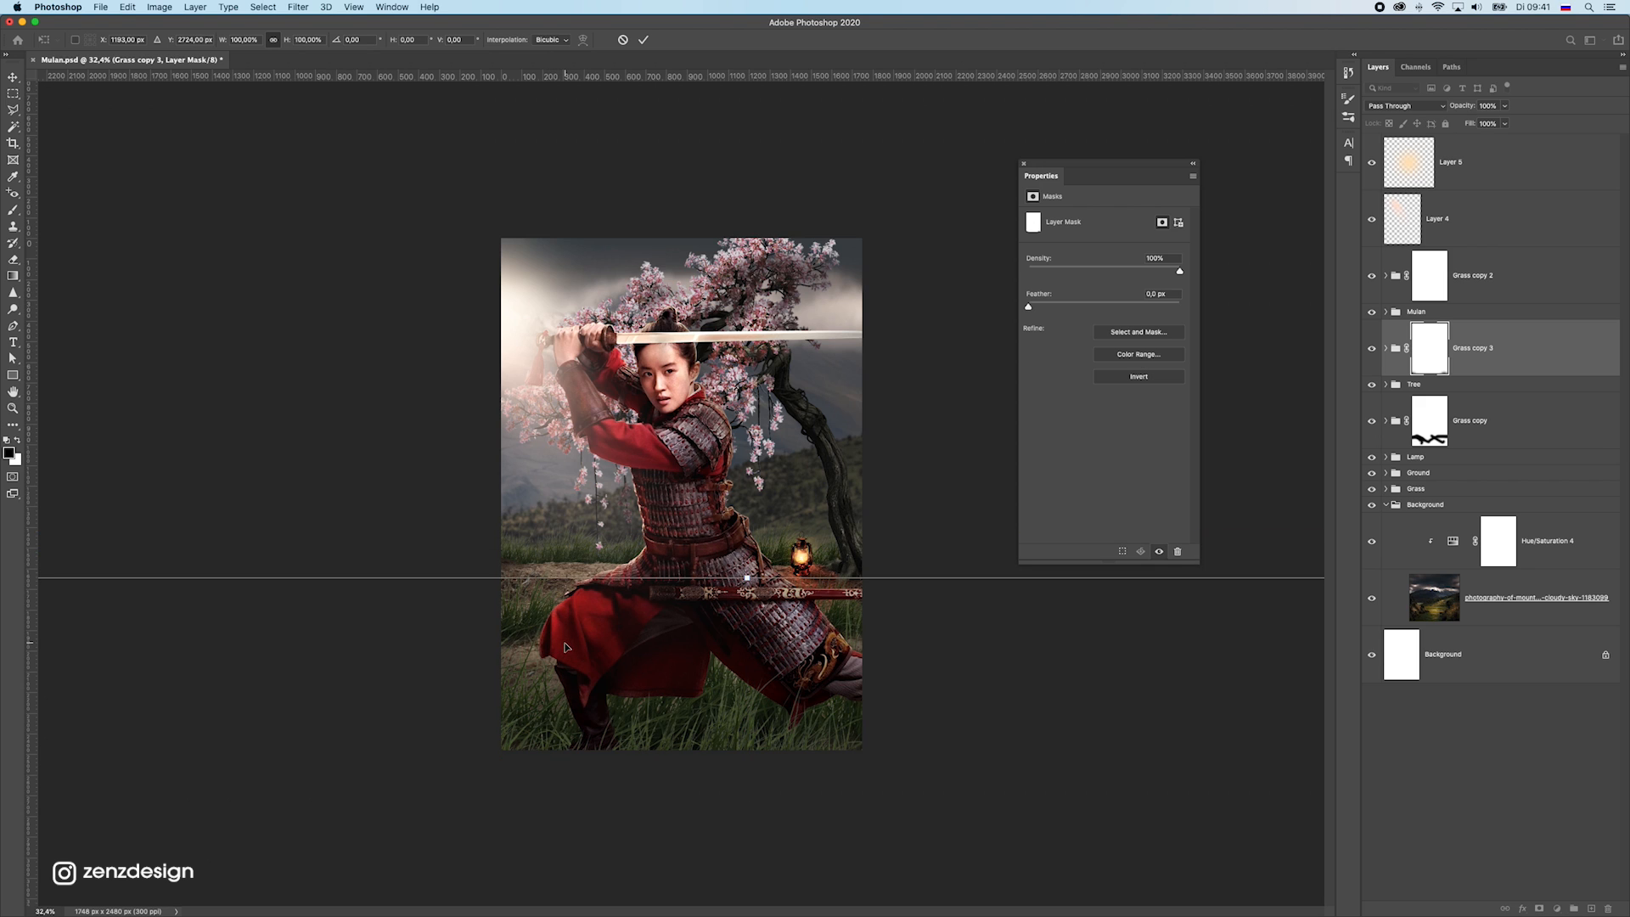
pyautogui.press('Return')
pyautogui.scroll(-2, 674, 583)
pyautogui.scroll(-2, 726, 577)
pyautogui.scroll(4, 723, 556)
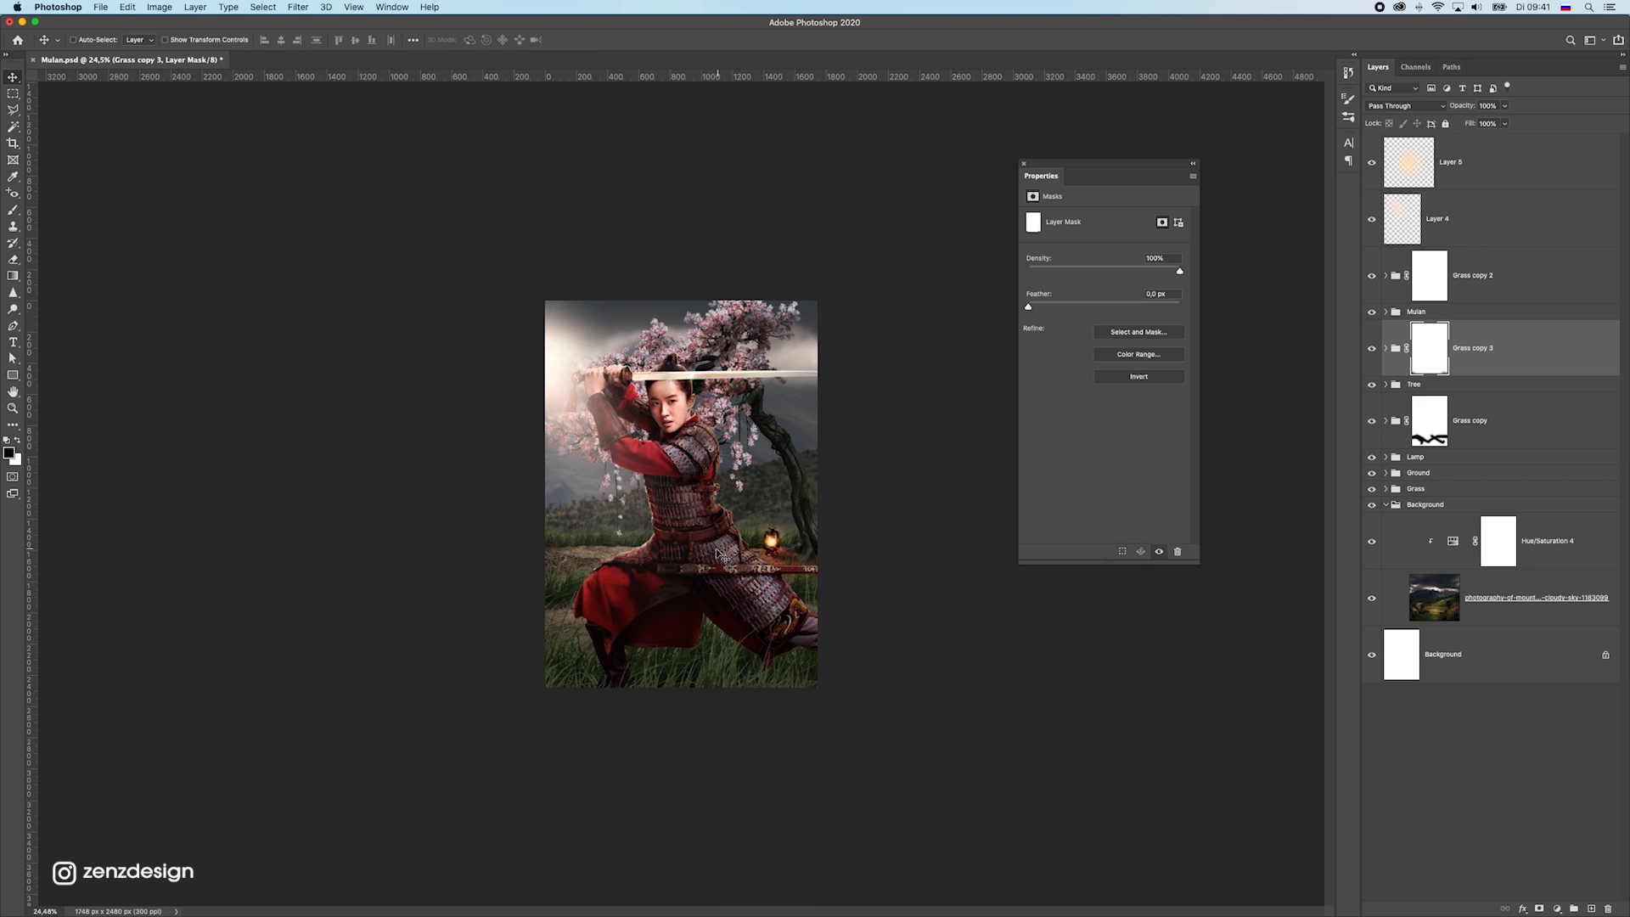
# Select the Curves 5 adjustment in the Ground group and compare the ground with and without it
pyautogui.moveTo(553, 360)
pyautogui.mouseDown()
pyautogui.moveTo(643, 365)
pyautogui.moveTo(533, 373)
pyautogui.mouseUp()
pyautogui.press('super+z')
pyautogui.keyDown('super'); pyautogui.click(526, 643); pyautogui.keyUp('super')
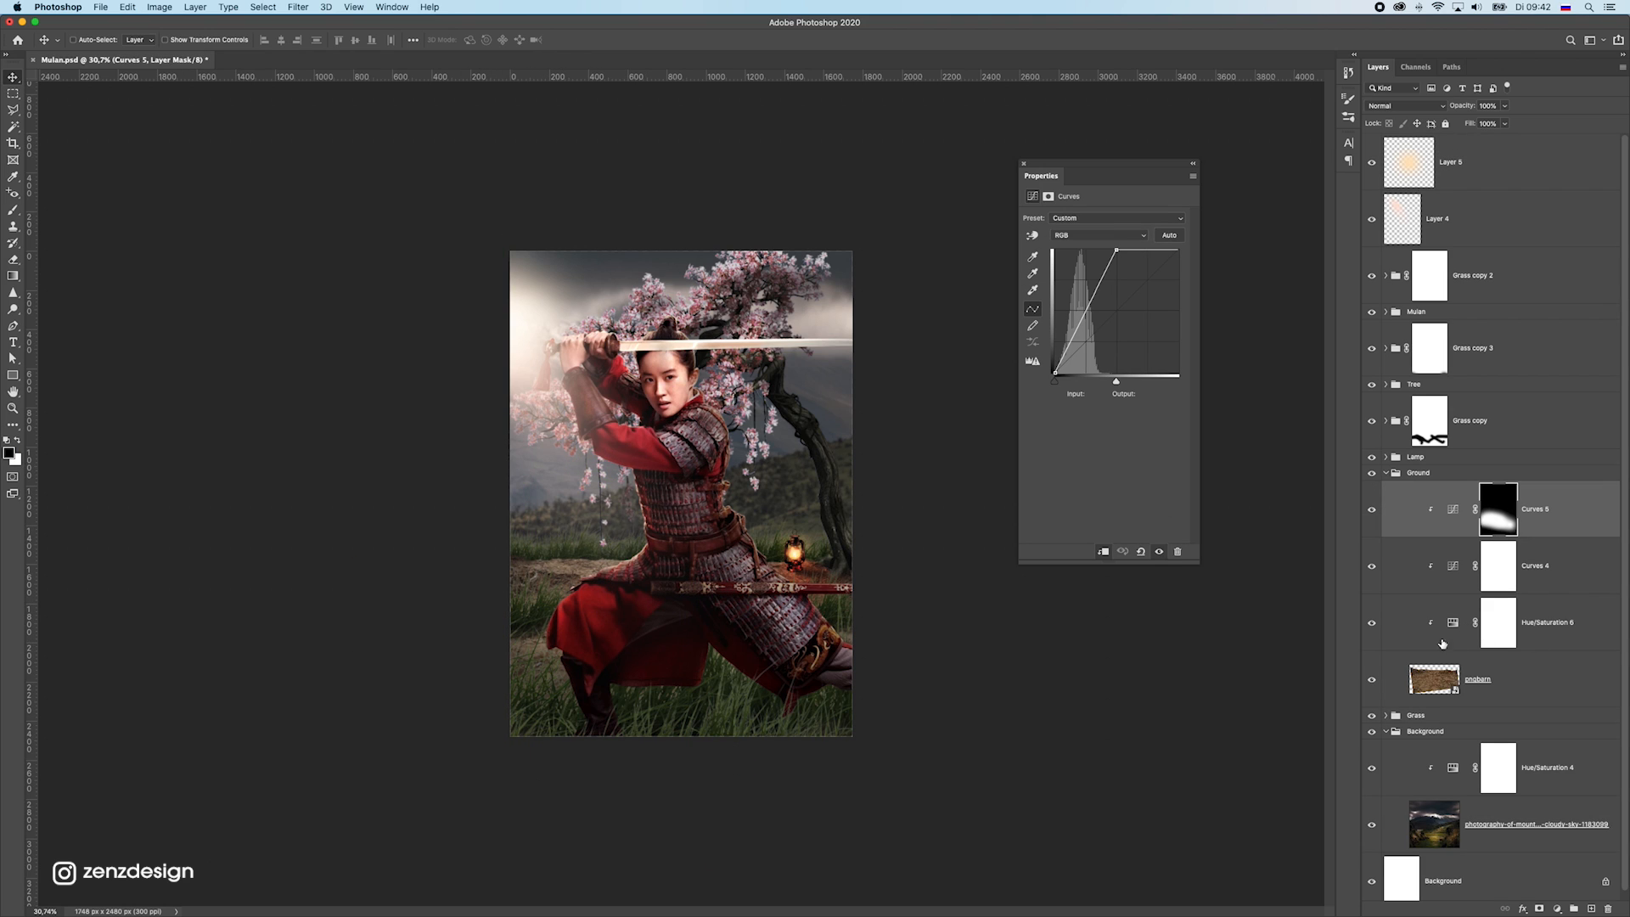
pyautogui.click(1372, 511)
pyautogui.click(1372, 511)
# Reshape the ground's Curves 5 with the white point at input 156, a shifted black point, and a midpoint at input 81, output 151
pyautogui.click(1451, 509)
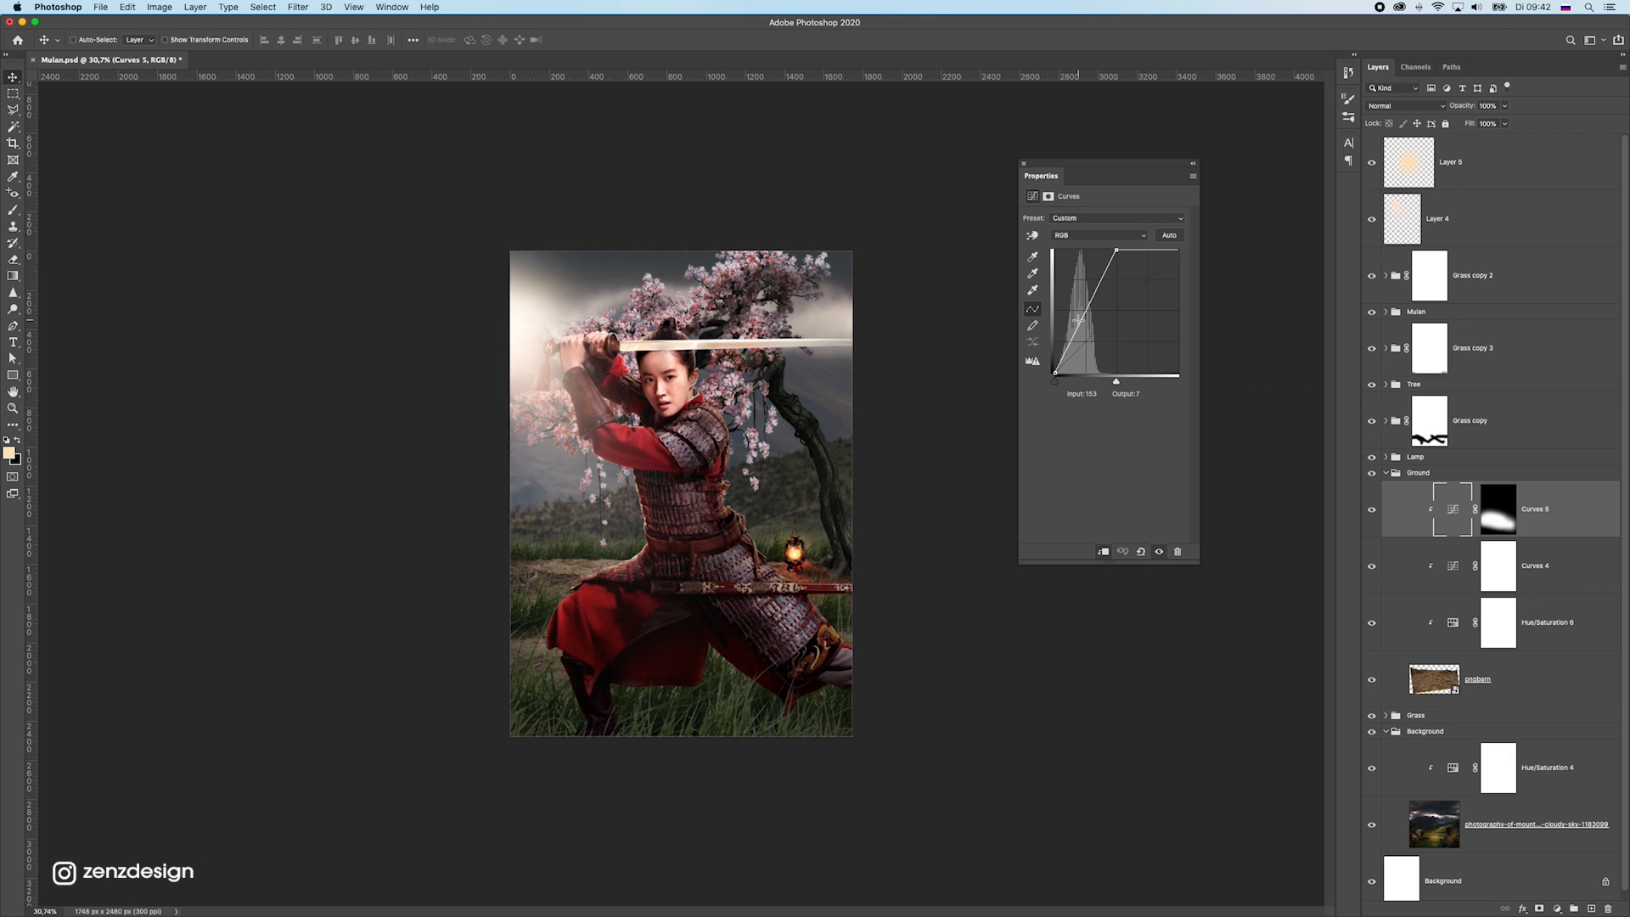
pyautogui.moveTo(1095, 293); pyautogui.dragTo(1133, 250)
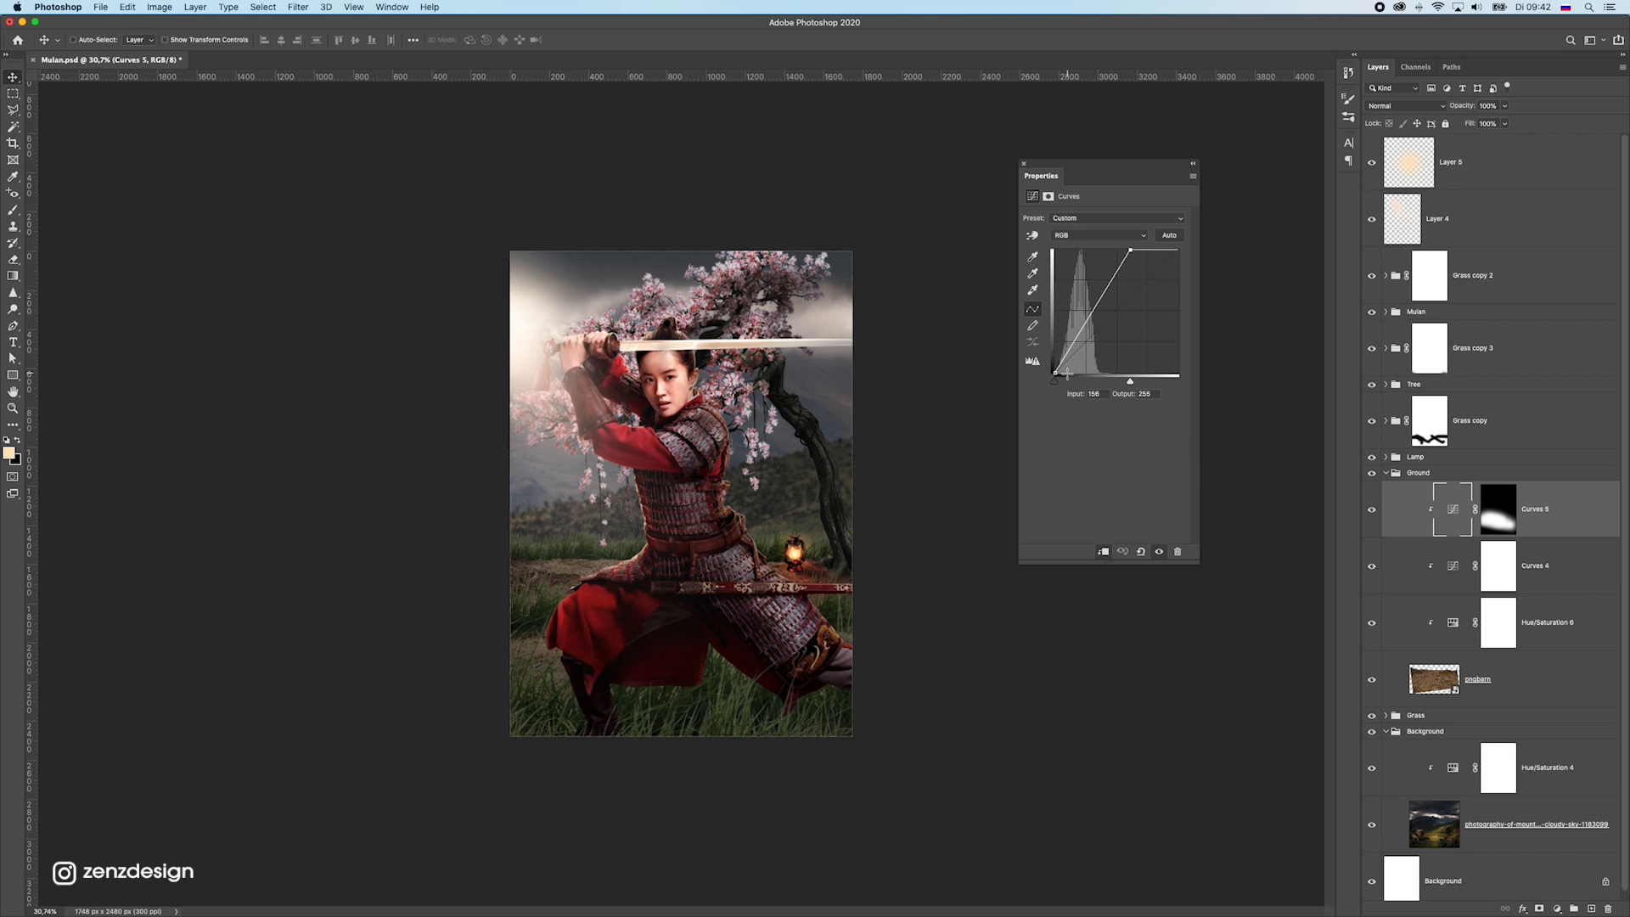
pyautogui.moveTo(1057, 371); pyautogui.dragTo(1063, 373)
pyautogui.moveTo(1095, 303); pyautogui.dragTo(1079, 299)
pyautogui.scroll(-8, 623, 529)
pyautogui.scroll(12, 626, 525)
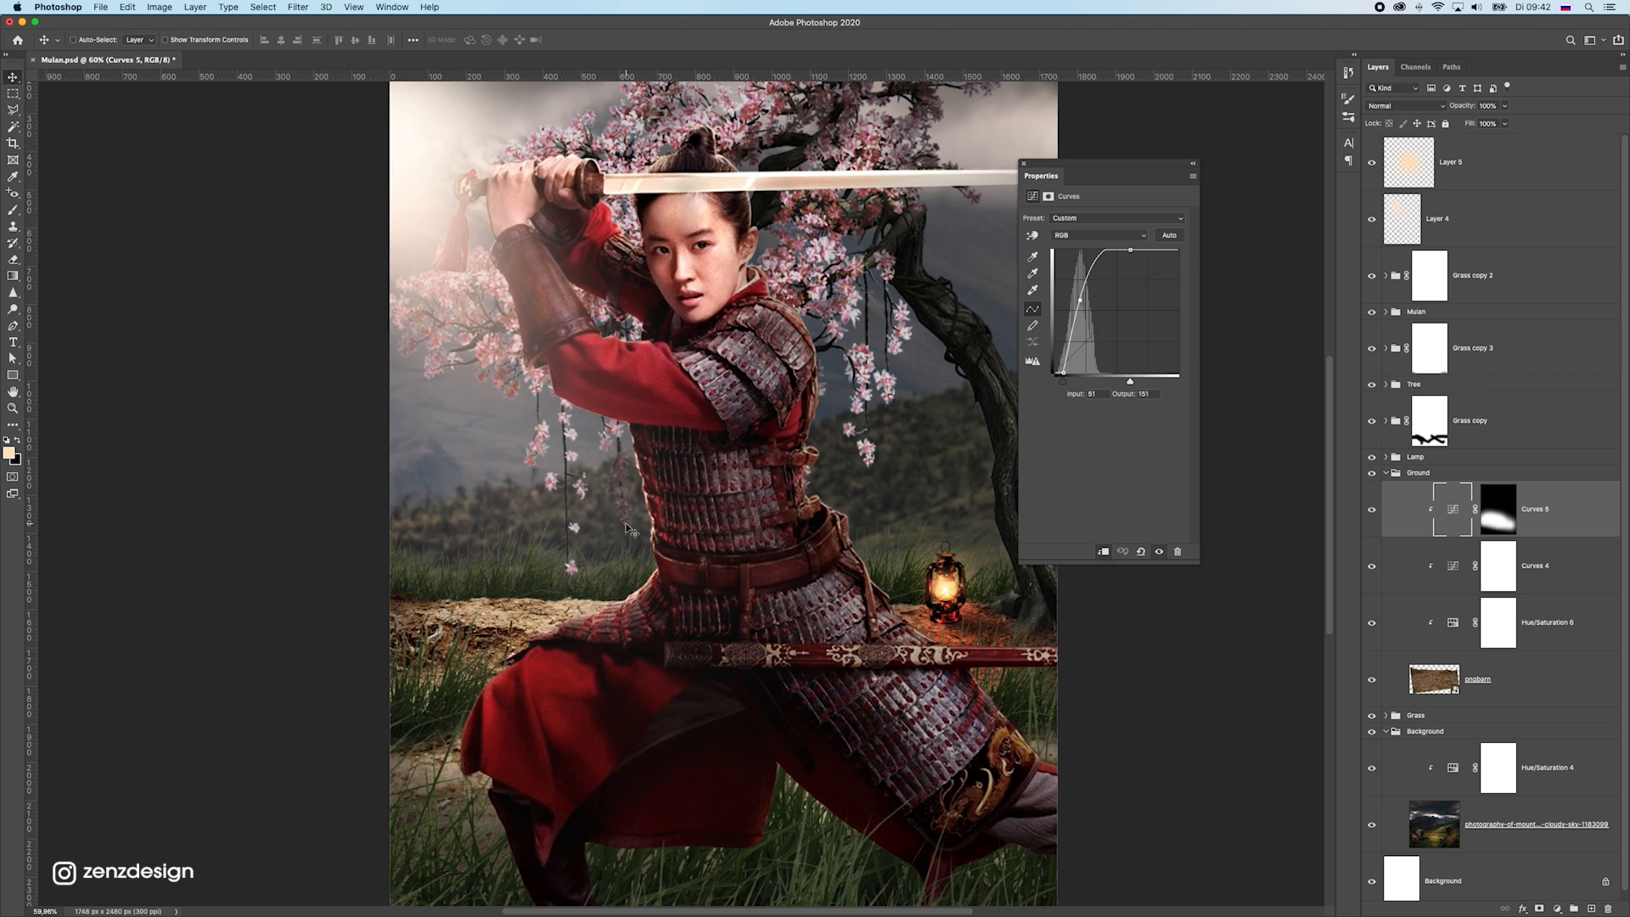
pyautogui.scroll(-9, 625, 524)
pyautogui.scroll(5, 626, 524)
pyautogui.scroll(3, 626, 526)
# Rotate the light ray on Layer 4 by 6.83° and reposition it over the poster's upper-left area
pyautogui.moveTo(520, 336); pyautogui.dragTo(488, 361)
pyautogui.press('super+z')
pyautogui.press('super+t')
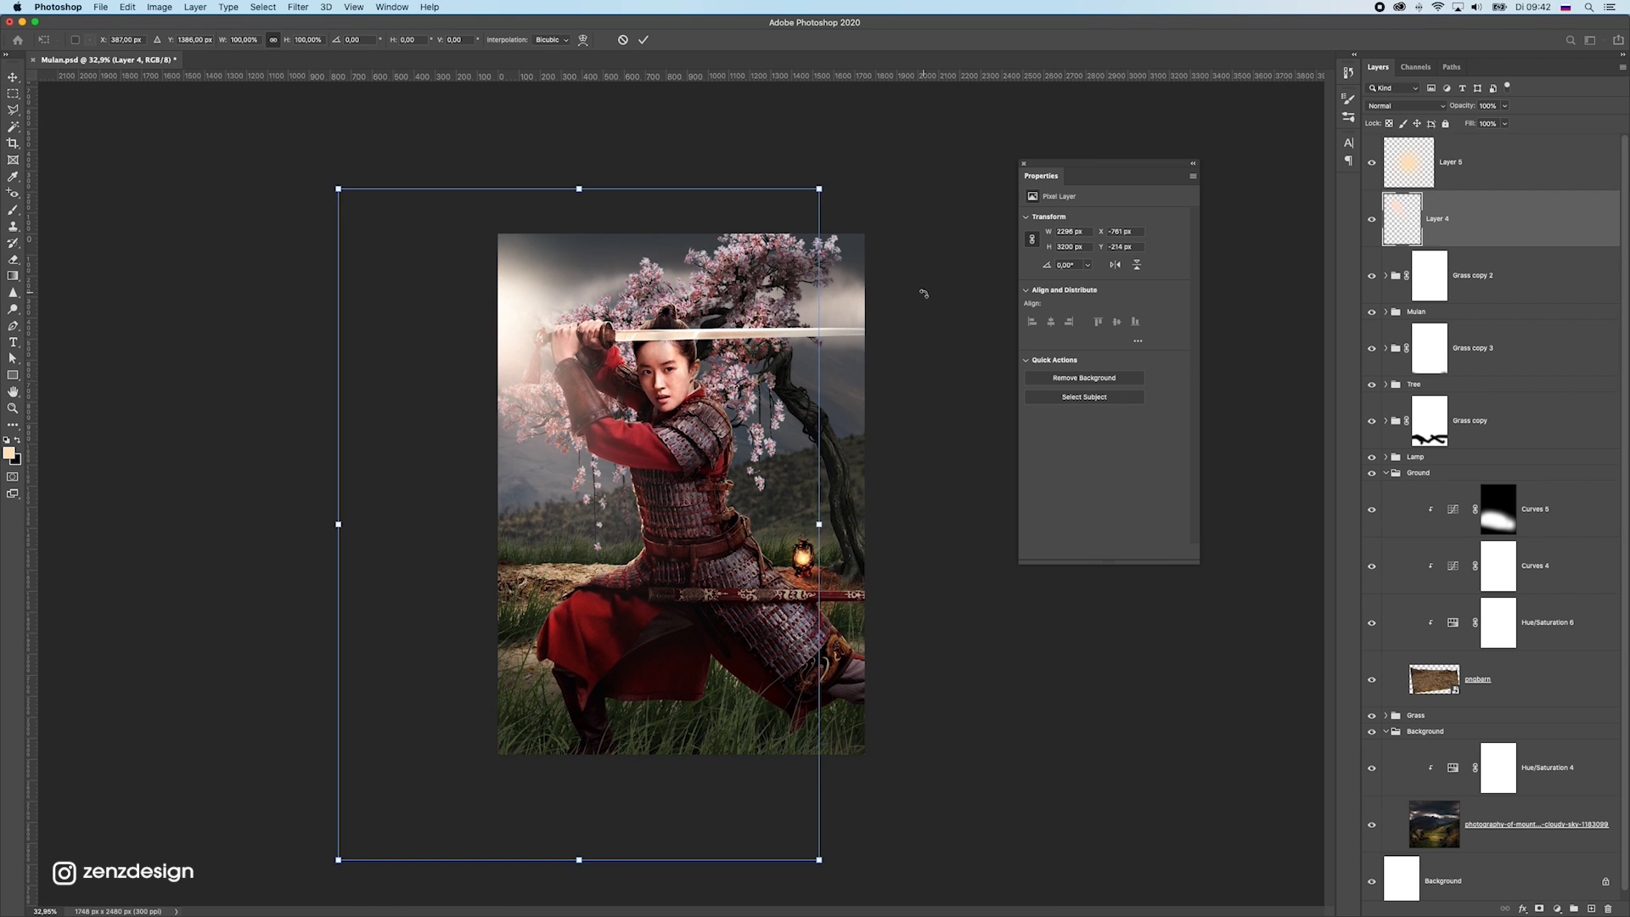
pyautogui.moveTo(921, 292); pyautogui.dragTo(895, 474)
pyautogui.moveTo(731, 397); pyautogui.dragTo(659, 423)
pyautogui.moveTo(914, 489); pyautogui.dragTo(875, 366)
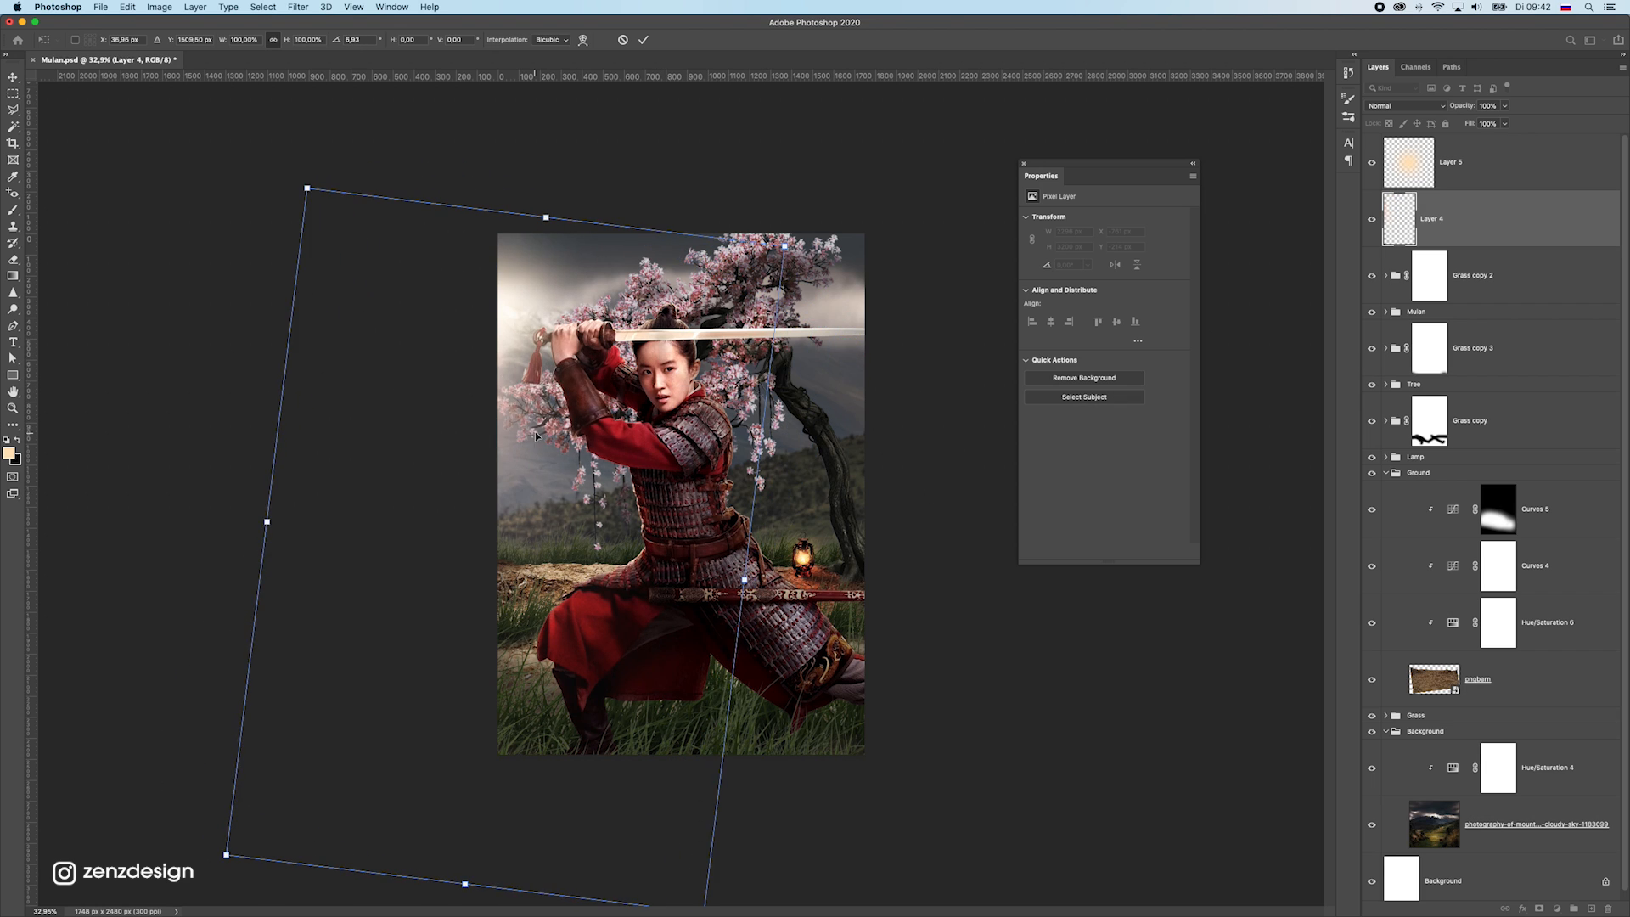
pyautogui.moveTo(550, 434); pyautogui.dragTo(606, 438)
pyautogui.press('Return')
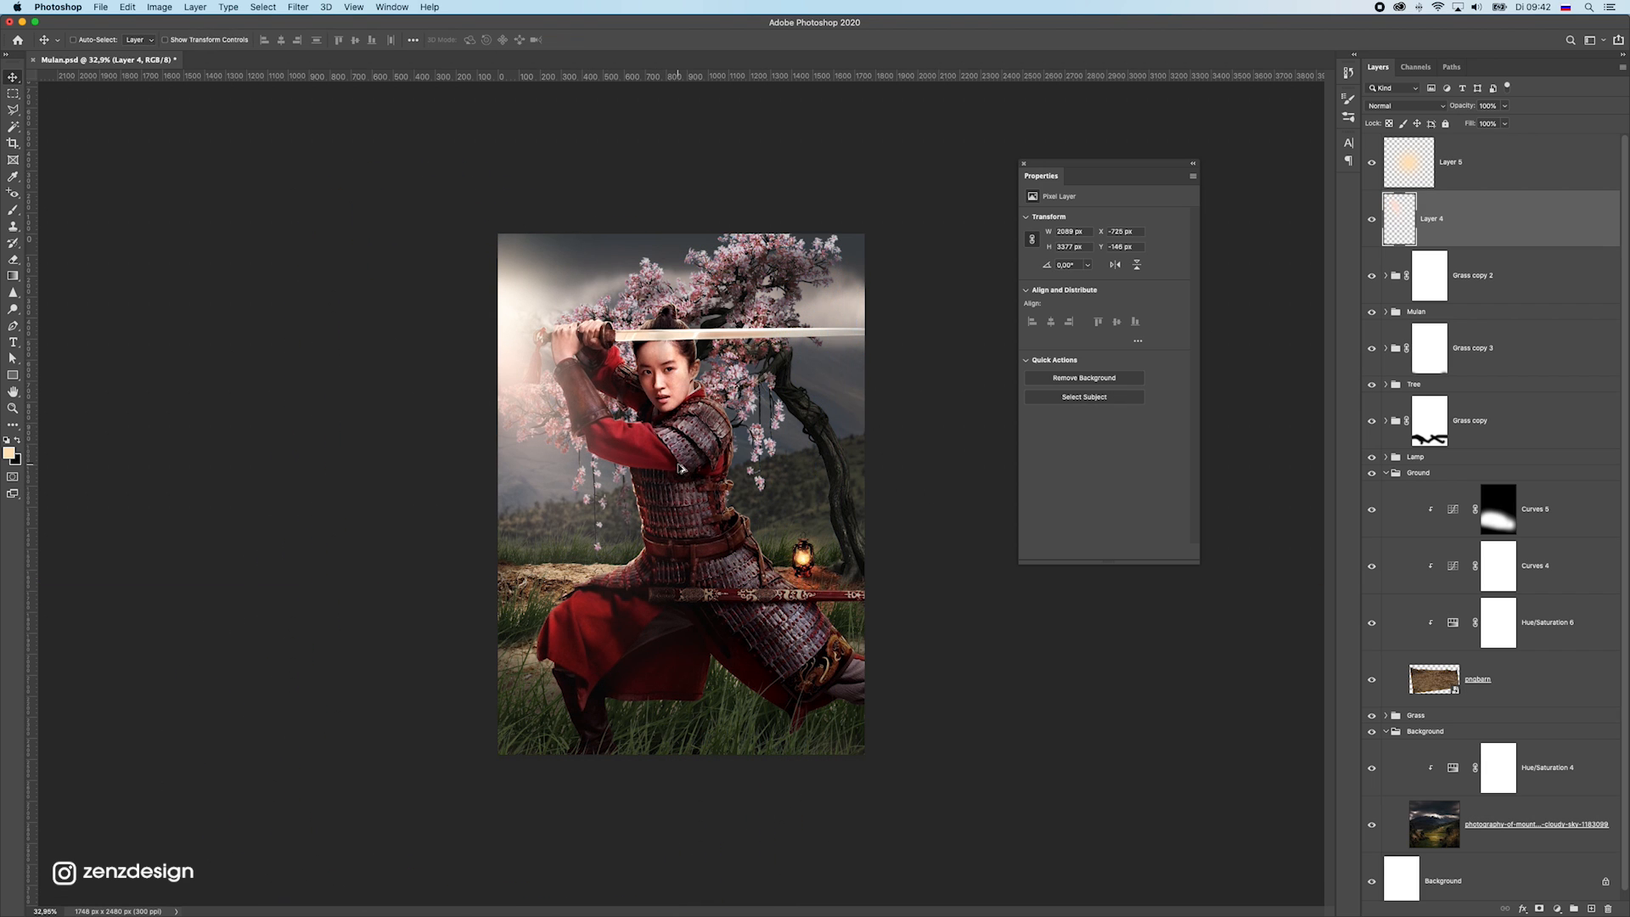
# Rotate the light ray on Layer 4 further and reposition it to about X -616 px, Y -313 px over the poster's upper-left area
pyautogui.scroll(1, 657, 520)
pyautogui.press('super+t')
pyautogui.moveTo(910, 421); pyautogui.dragTo(927, 334)
pyautogui.press('Return')
pyautogui.moveTo(639, 431); pyautogui.dragTo(657, 392)
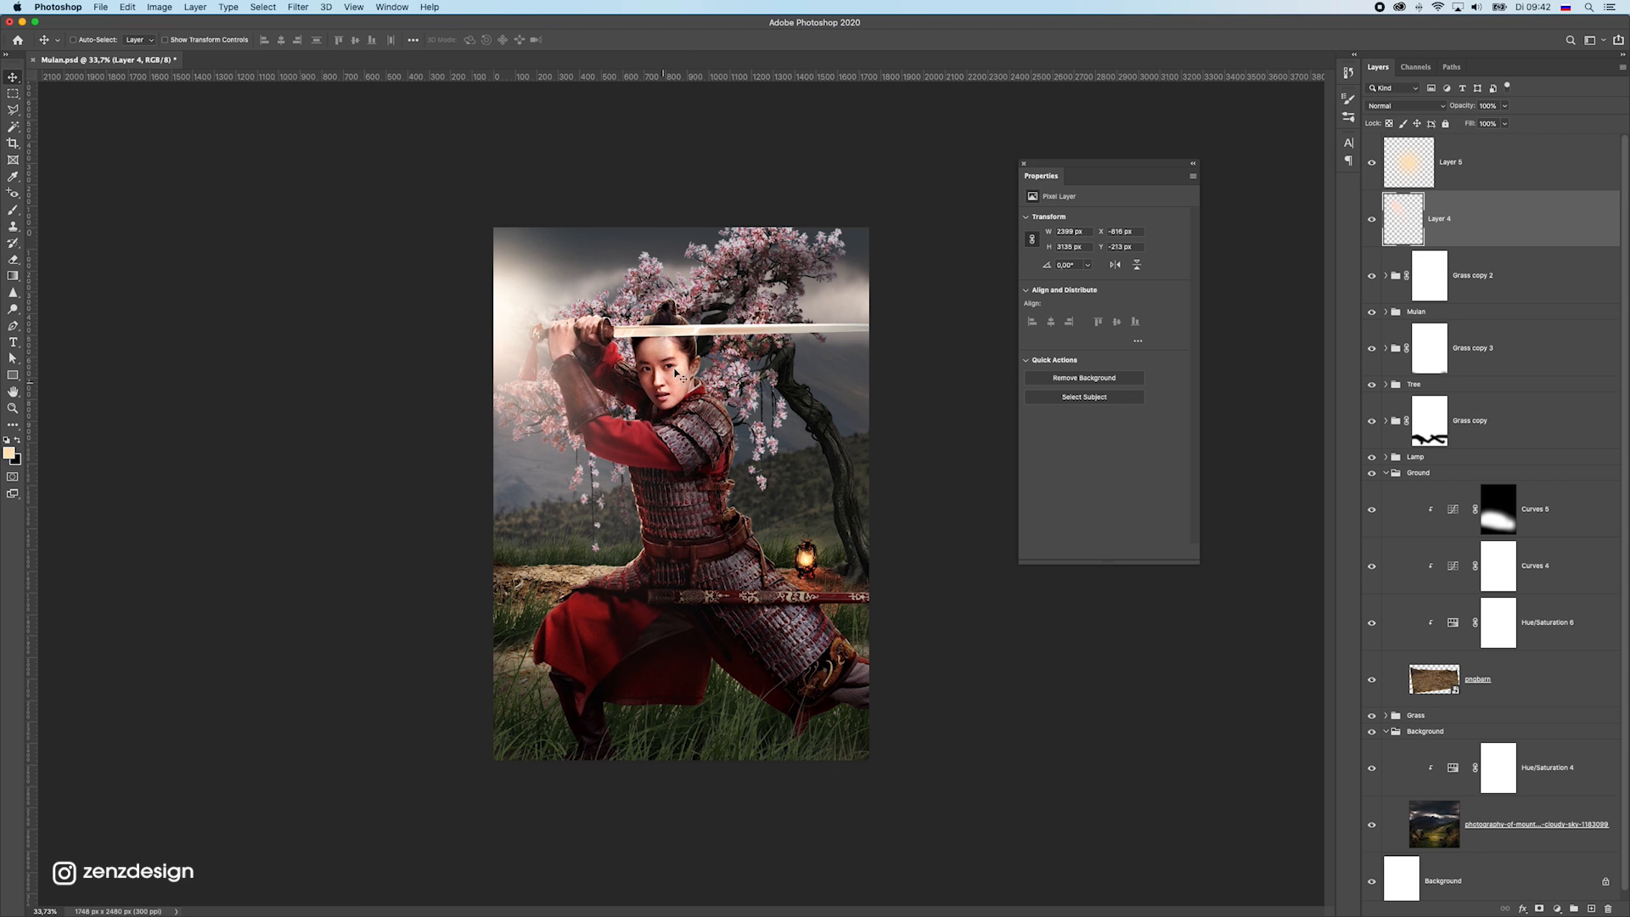
# Reposition the mountain and cloudy sky photo behind the warrior and the tree
pyautogui.moveTo(859, 284); pyautogui.dragTo(831, 418)
pyautogui.press('super+z')
pyautogui.moveTo(850, 343)
pyautogui.mouseDown()
pyautogui.moveTo(865, 353)
pyautogui.moveTo(829, 551)
pyautogui.moveTo(849, 556)
pyautogui.moveTo(879, 365)
pyautogui.moveTo(864, 360)
pyautogui.mouseUp()
pyautogui.scroll(1, 799, 469)
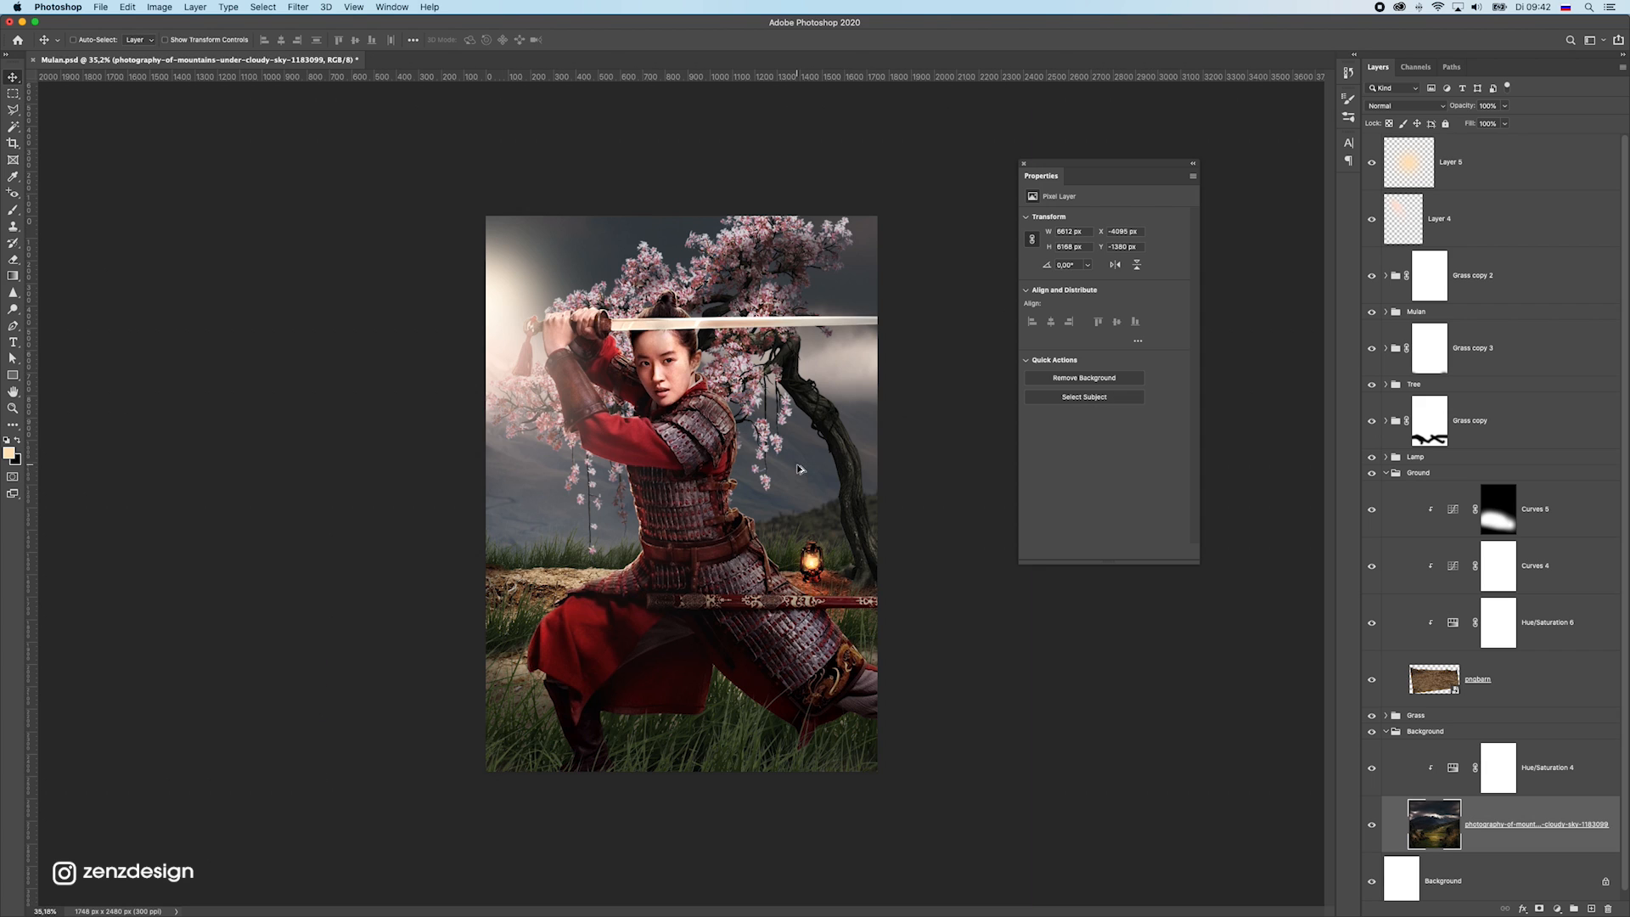
# Scale the whole Mulan group to 95% and shift the warrior slightly to the left within the poster
pyautogui.keyDown('super'); pyautogui.click(679, 399); pyautogui.keyUp('super')
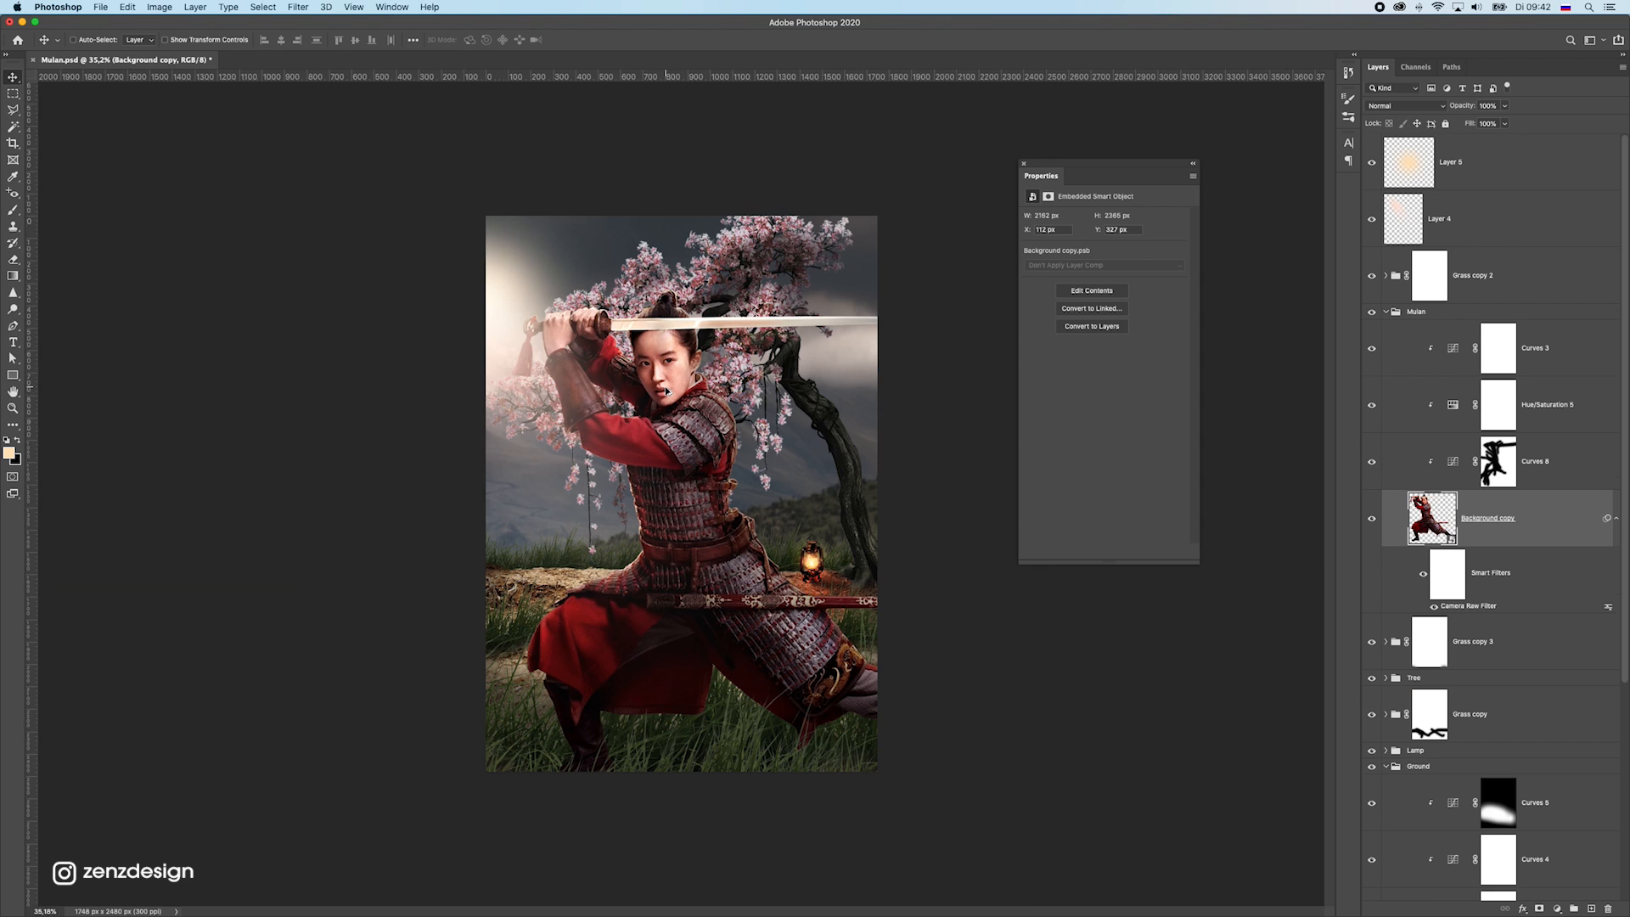
pyautogui.moveTo(888, 499); pyautogui.dragTo(854, 493)
pyautogui.press('super+z')
pyautogui.click(1444, 312)
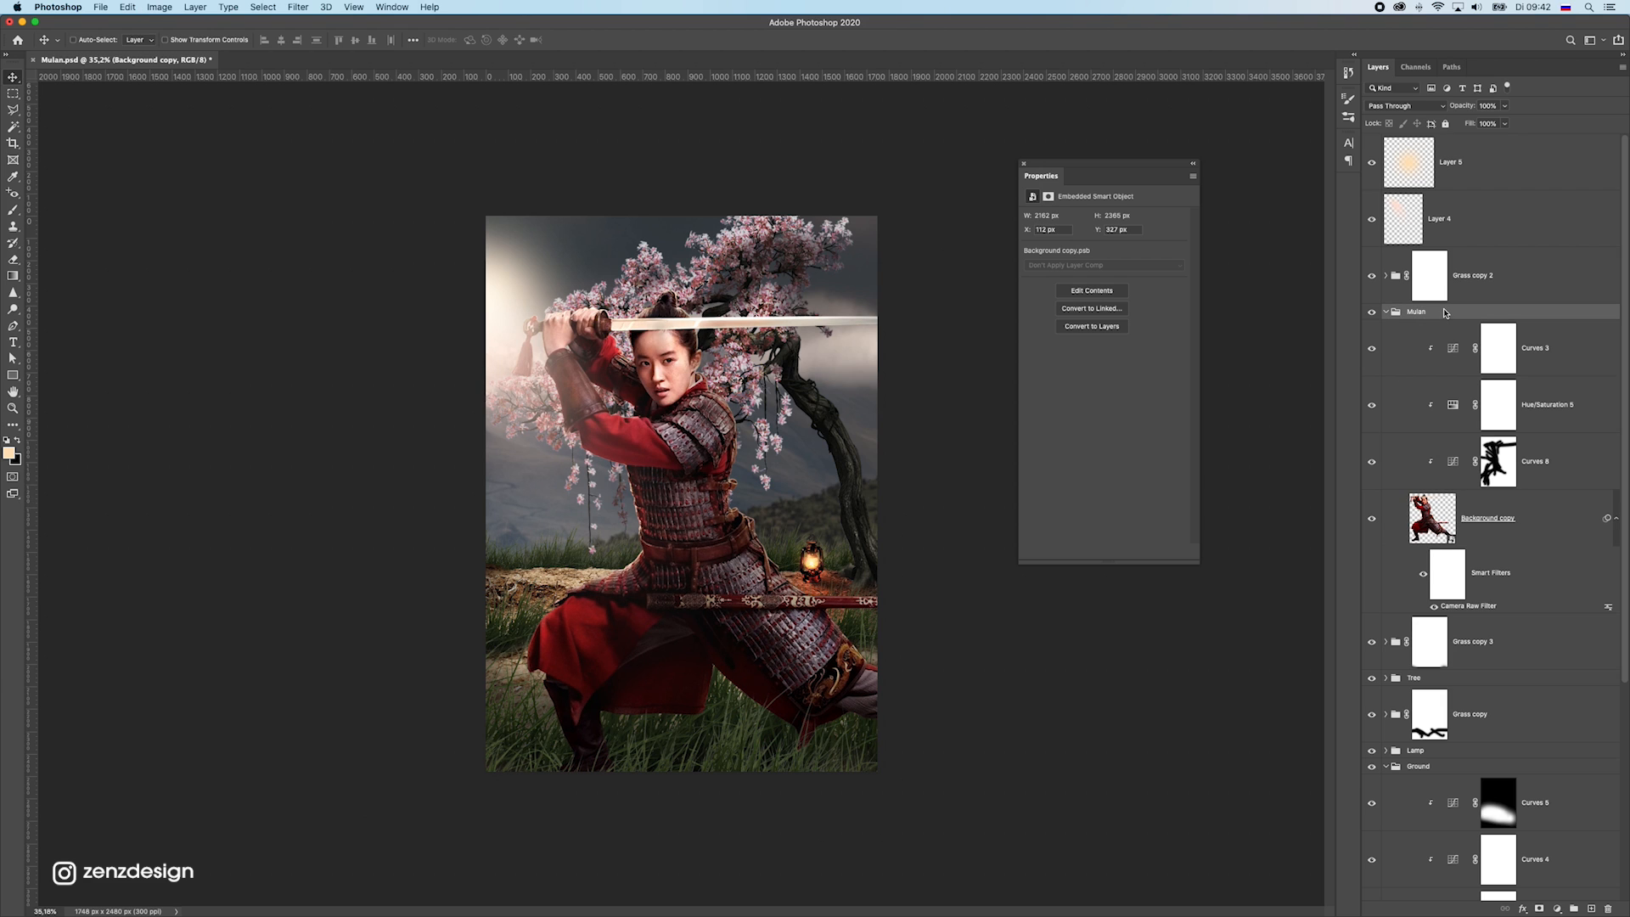
pyautogui.press('super+t')
pyautogui.moveTo(994, 233); pyautogui.dragTo(970, 263)
pyautogui.moveTo(796, 583)
pyautogui.mouseDown()
pyautogui.moveTo(791, 562)
pyautogui.moveTo(780, 599)
pyautogui.mouseUp()
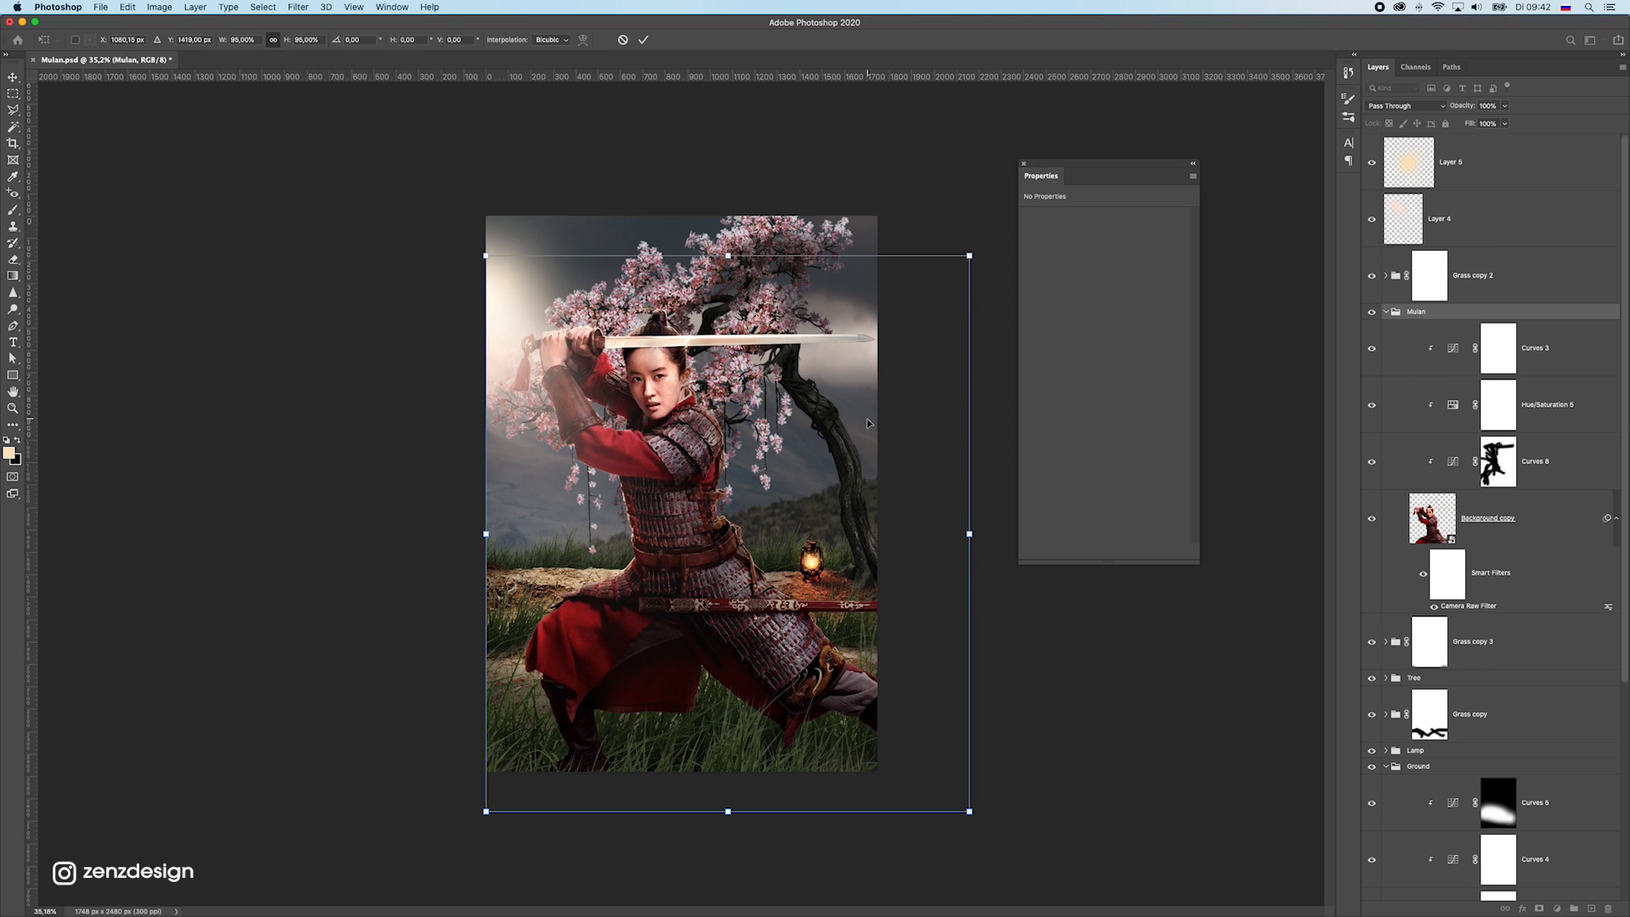
pyautogui.press('Return')
pyautogui.moveTo(744, 228)
pyautogui.mouseDown()
pyautogui.moveTo(802, 230)
pyautogui.moveTo(766, 229)
pyautogui.mouseUp()
pyautogui.press('super+z')
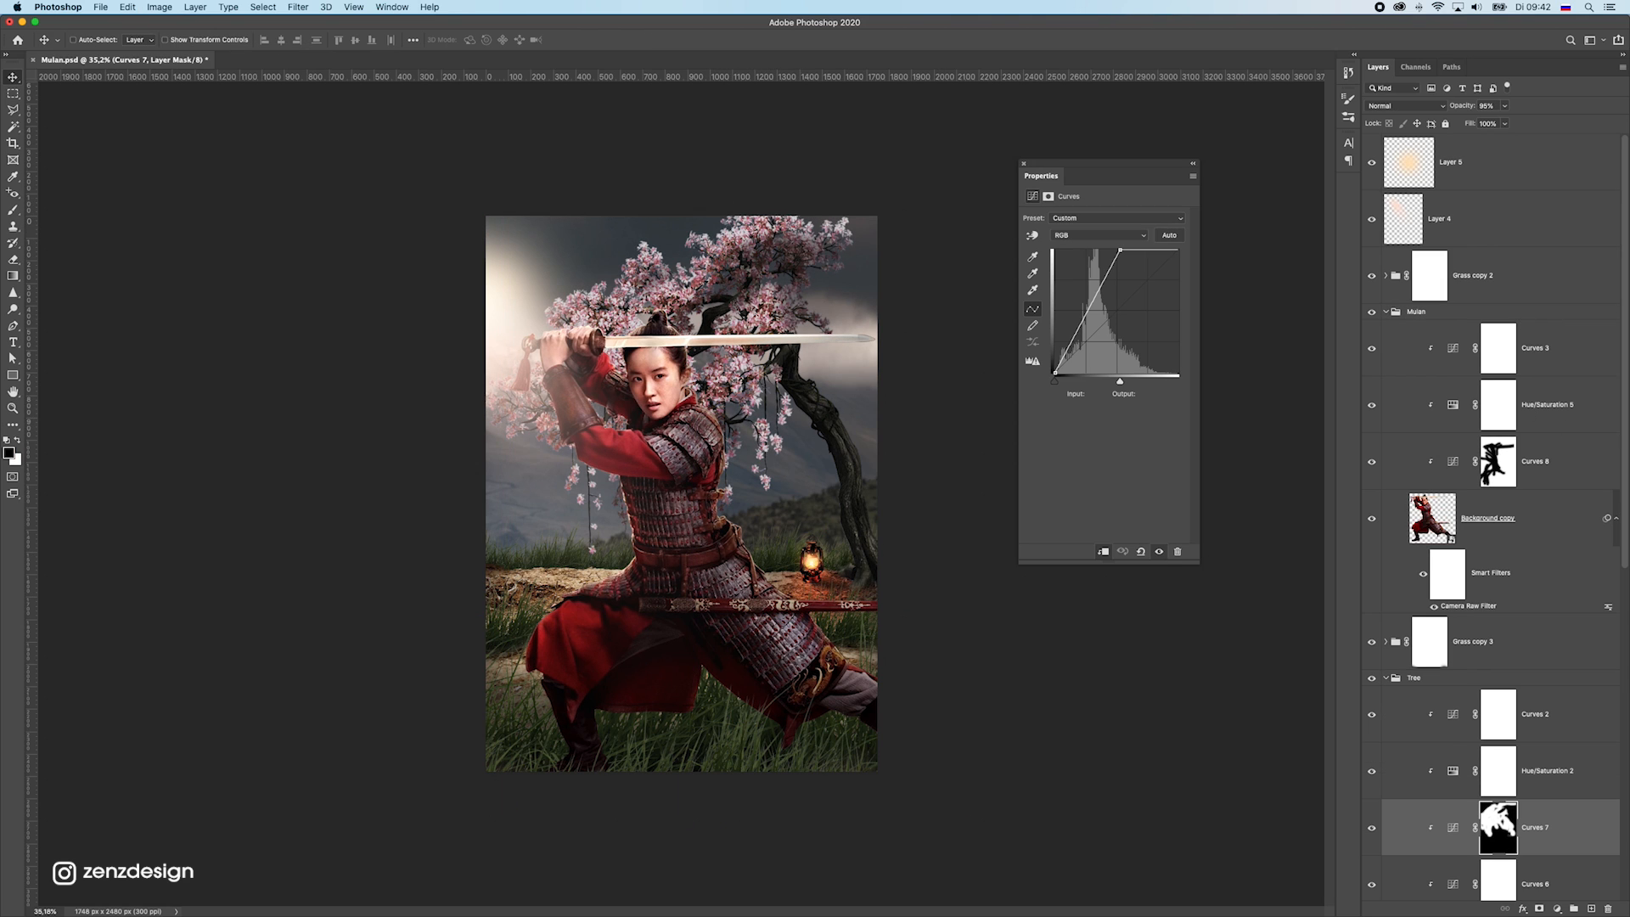
# Place the red ribbon image kindpng_53754 above Layer 5 and position it across the warrior's chest
pyautogui.press('super+Tab')
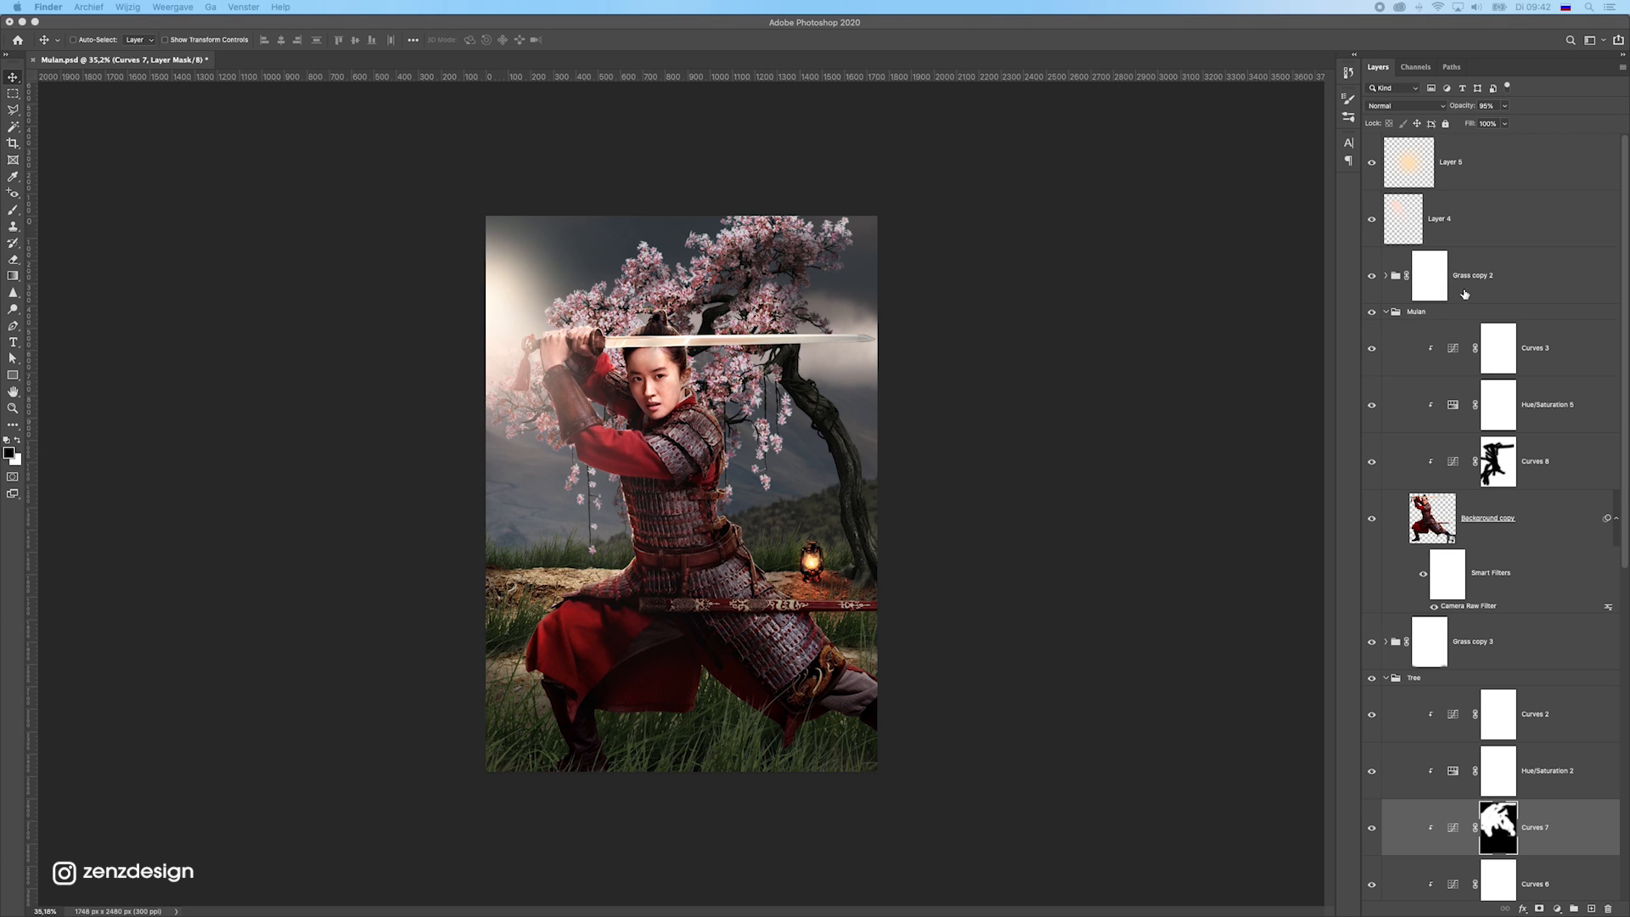
pyautogui.click(1500, 150)
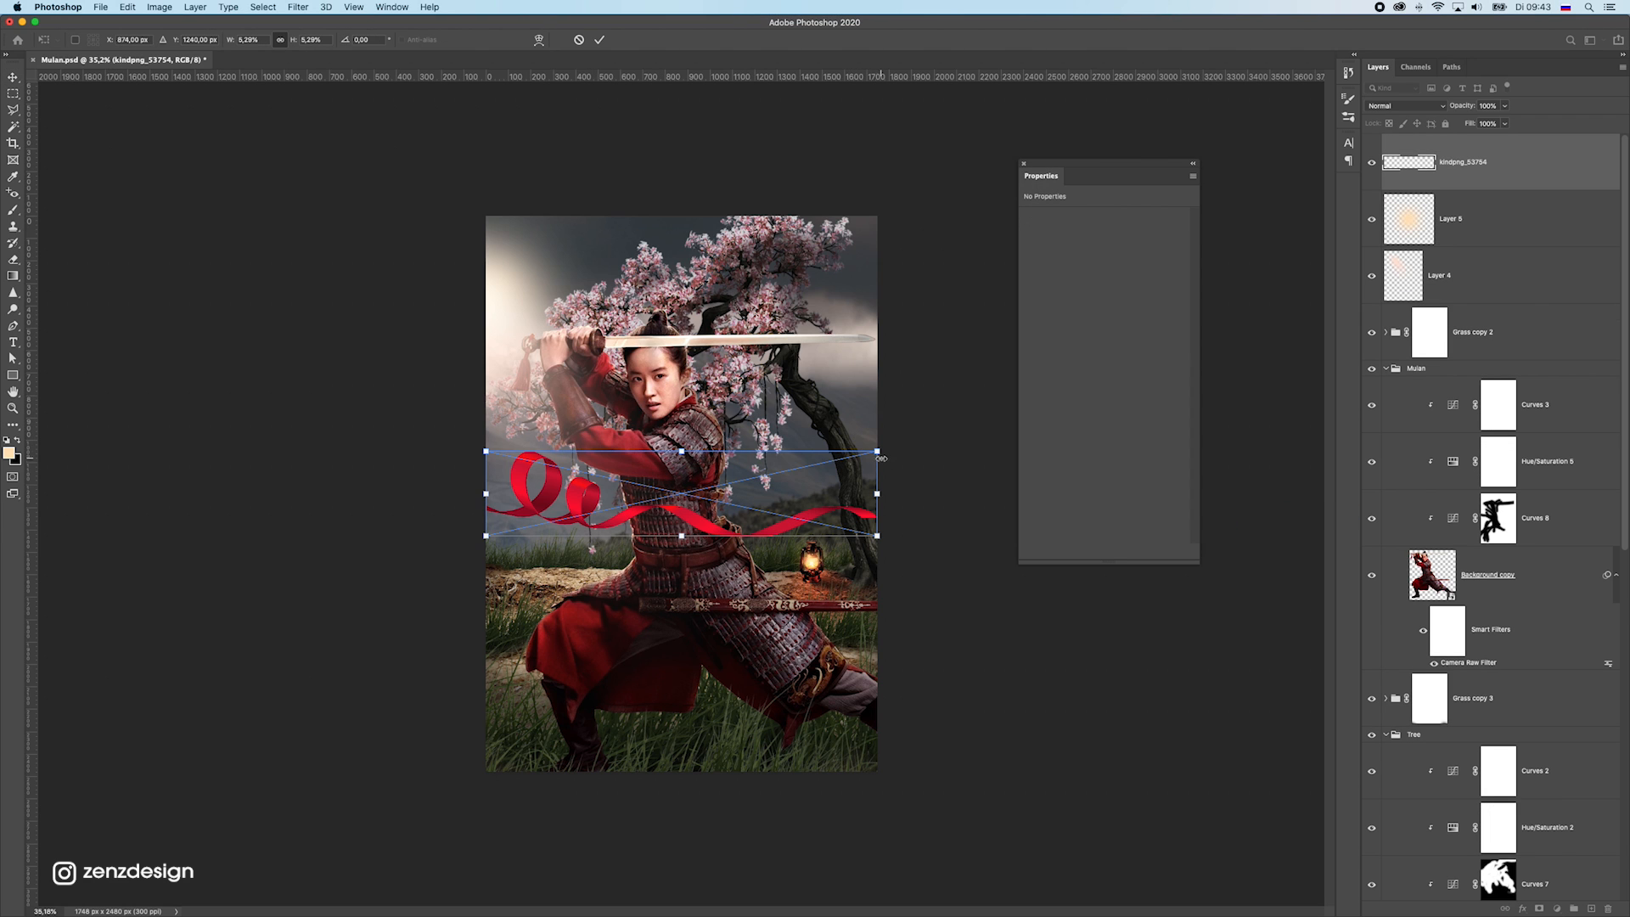
pyautogui.moveTo(877, 452); pyautogui.dragTo(1239, 240)
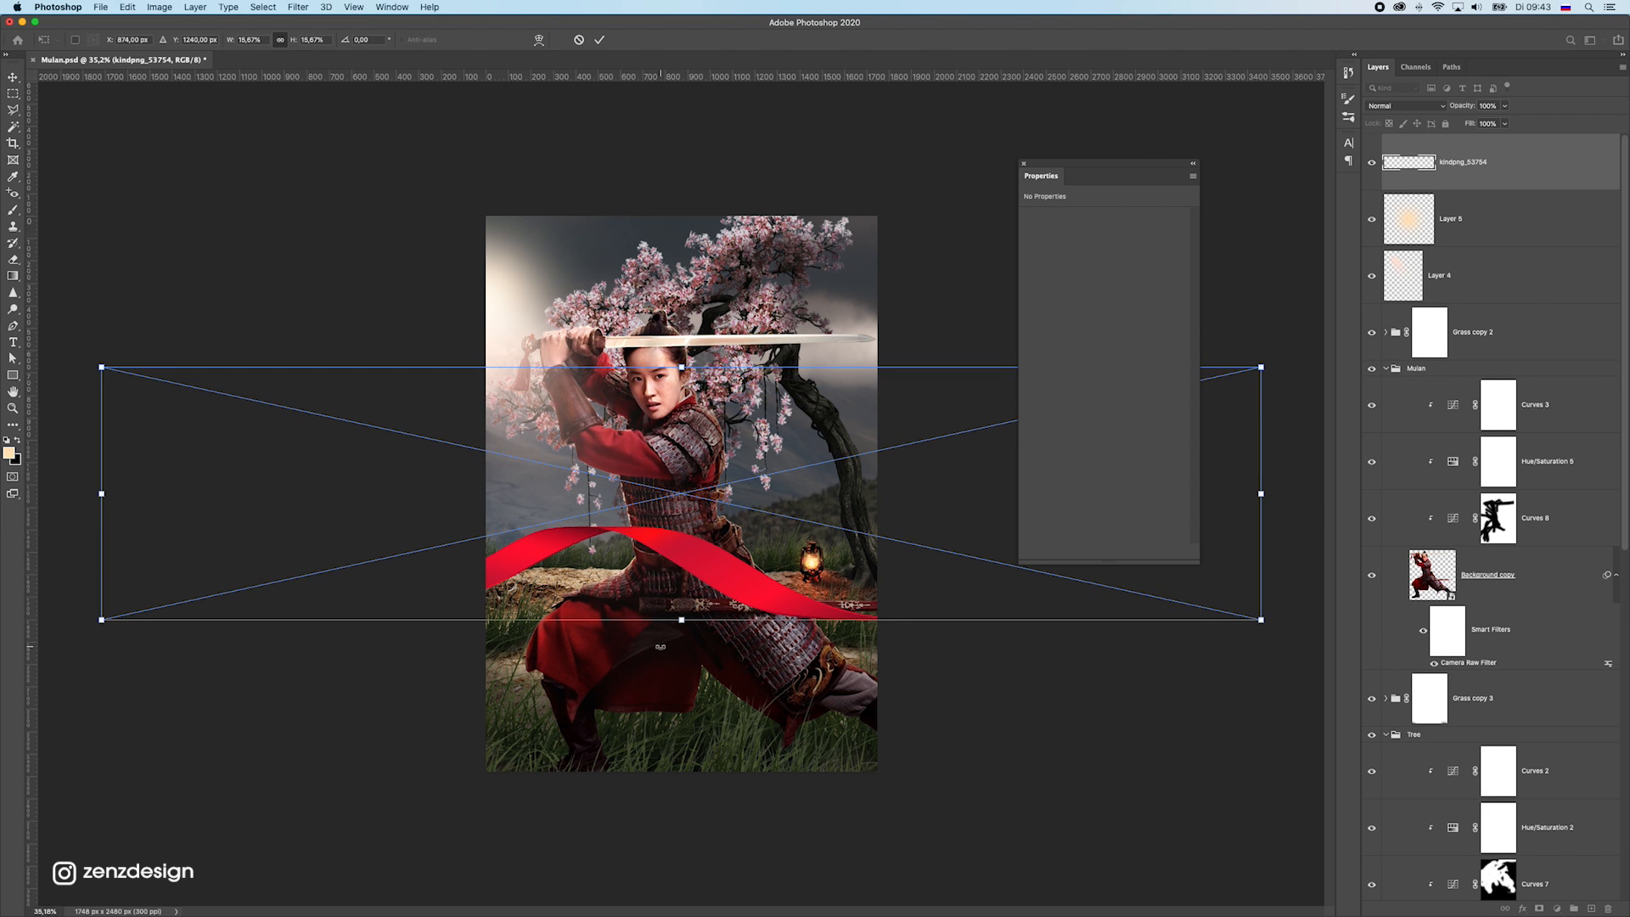
pyautogui.moveTo(641, 635); pyautogui.dragTo(621, 255)
pyautogui.press('Return')
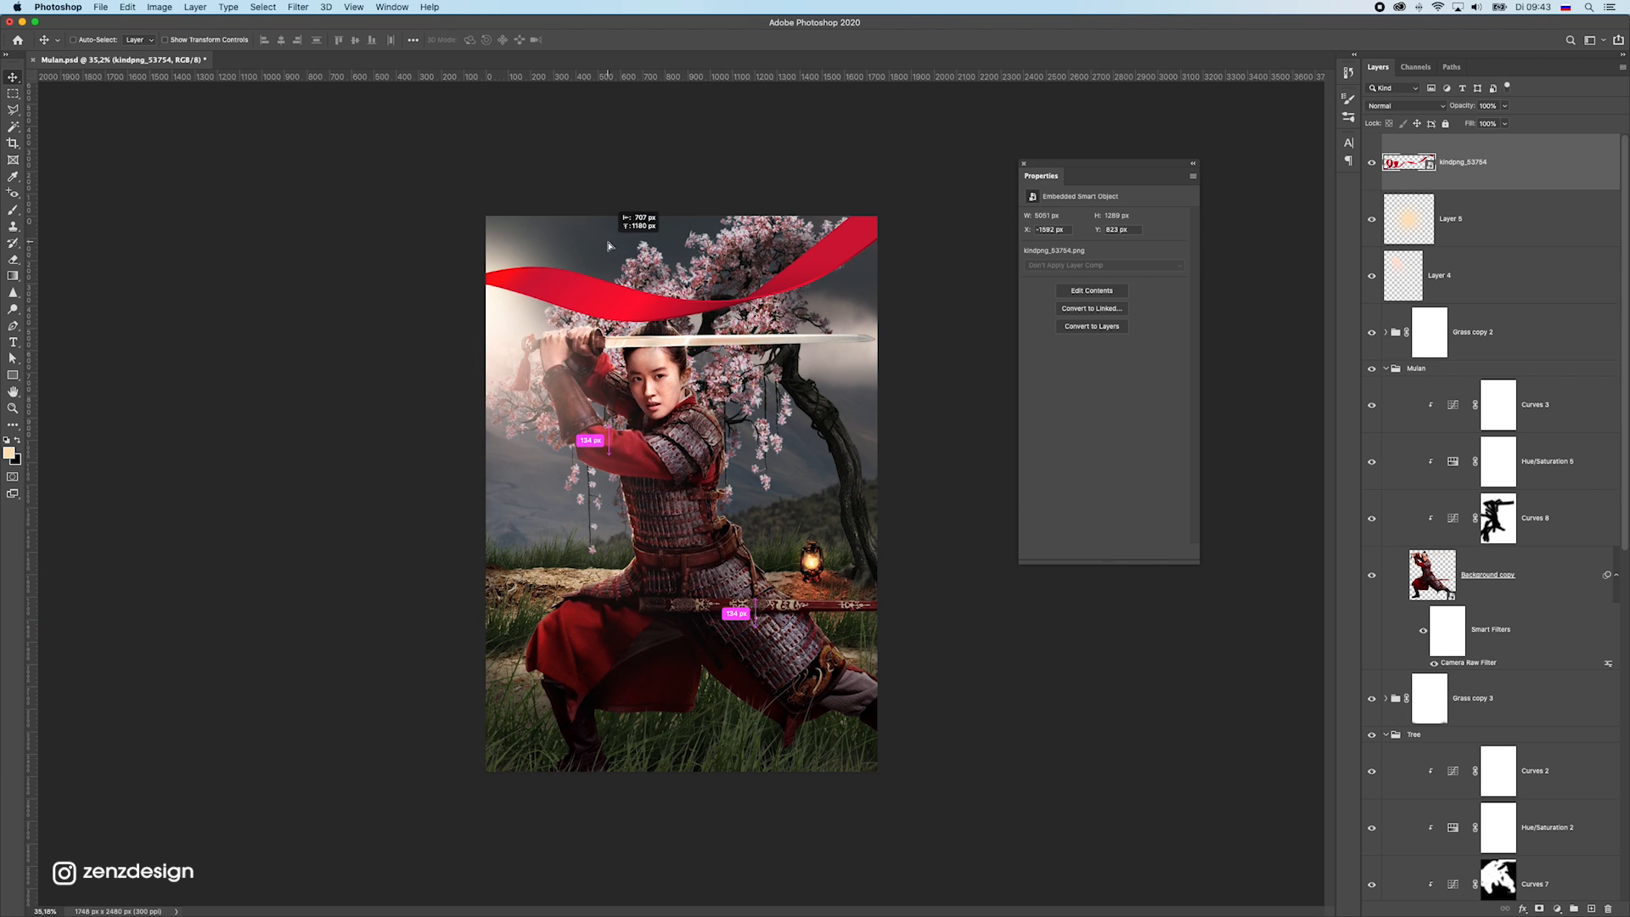
pyautogui.moveTo(715, 367); pyautogui.dragTo(720, 489)
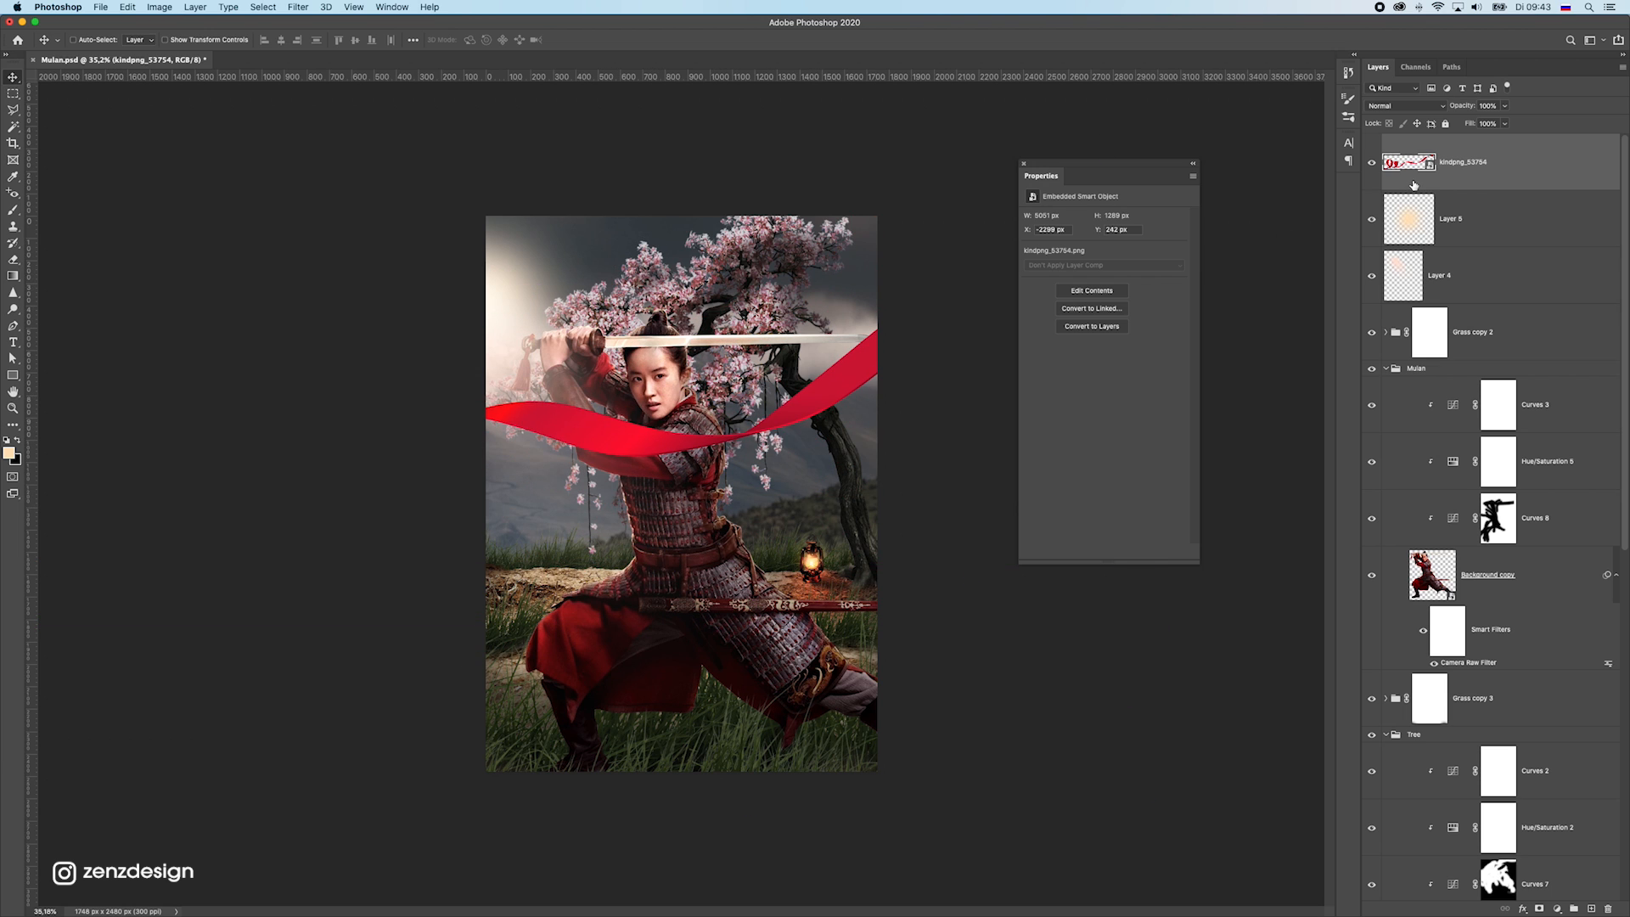
# Clip a Hue/Saturation adjustment to the ribbon with hue +3 and saturation -33
pyautogui.click(1556, 909)
pyautogui.click(1568, 769)
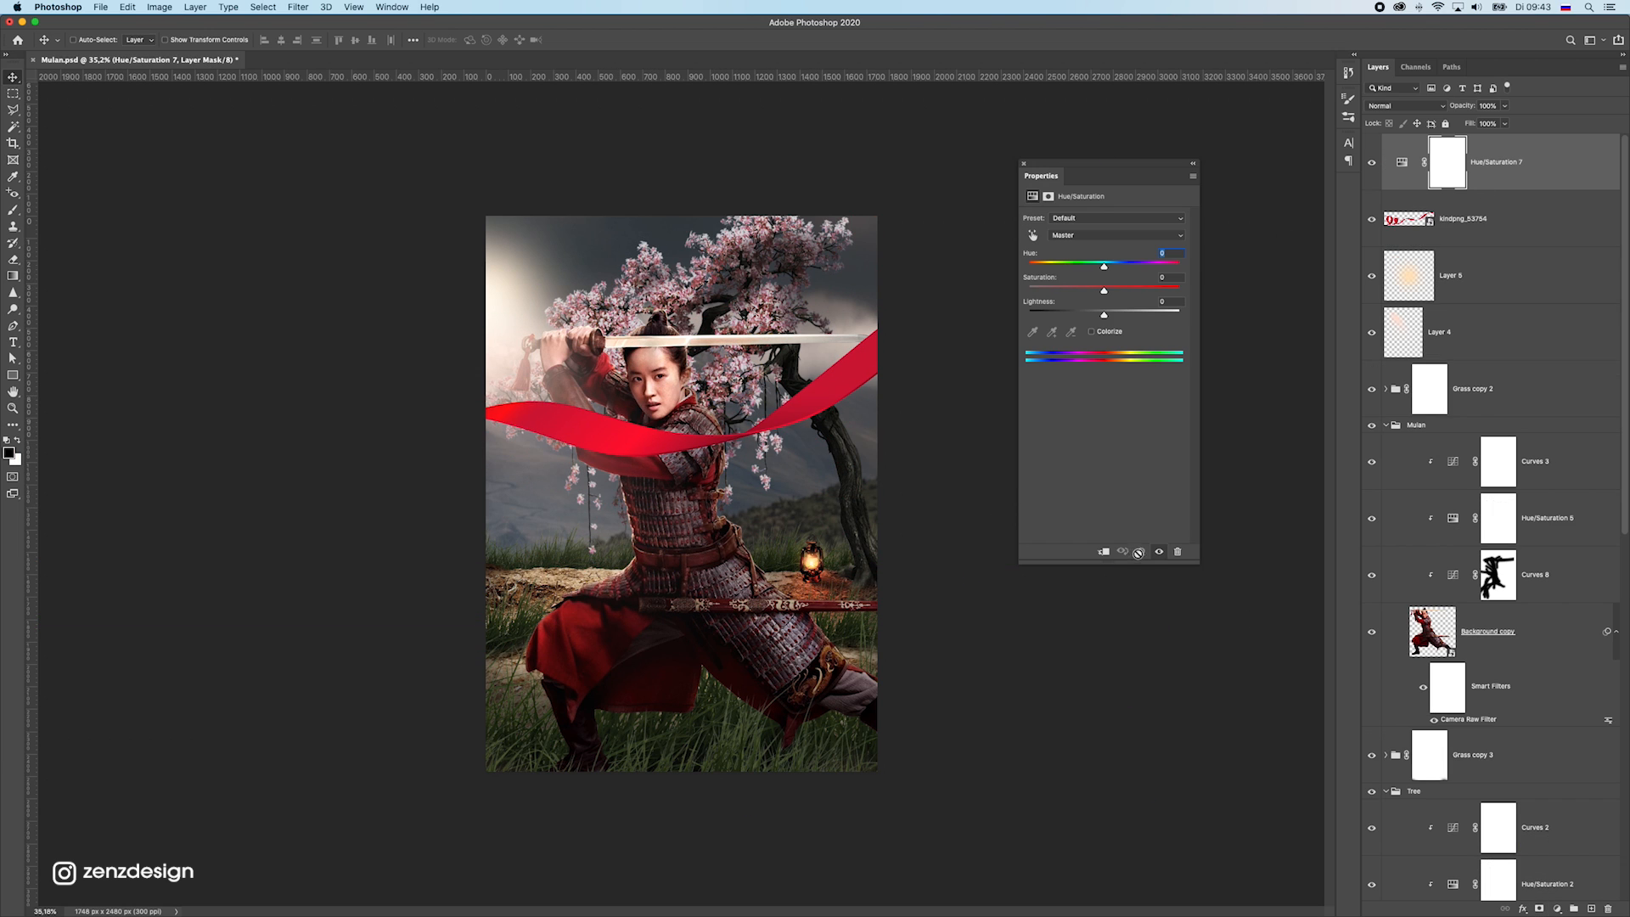
pyautogui.click(1103, 552)
pyautogui.moveTo(1082, 294); pyautogui.dragTo(1066, 292)
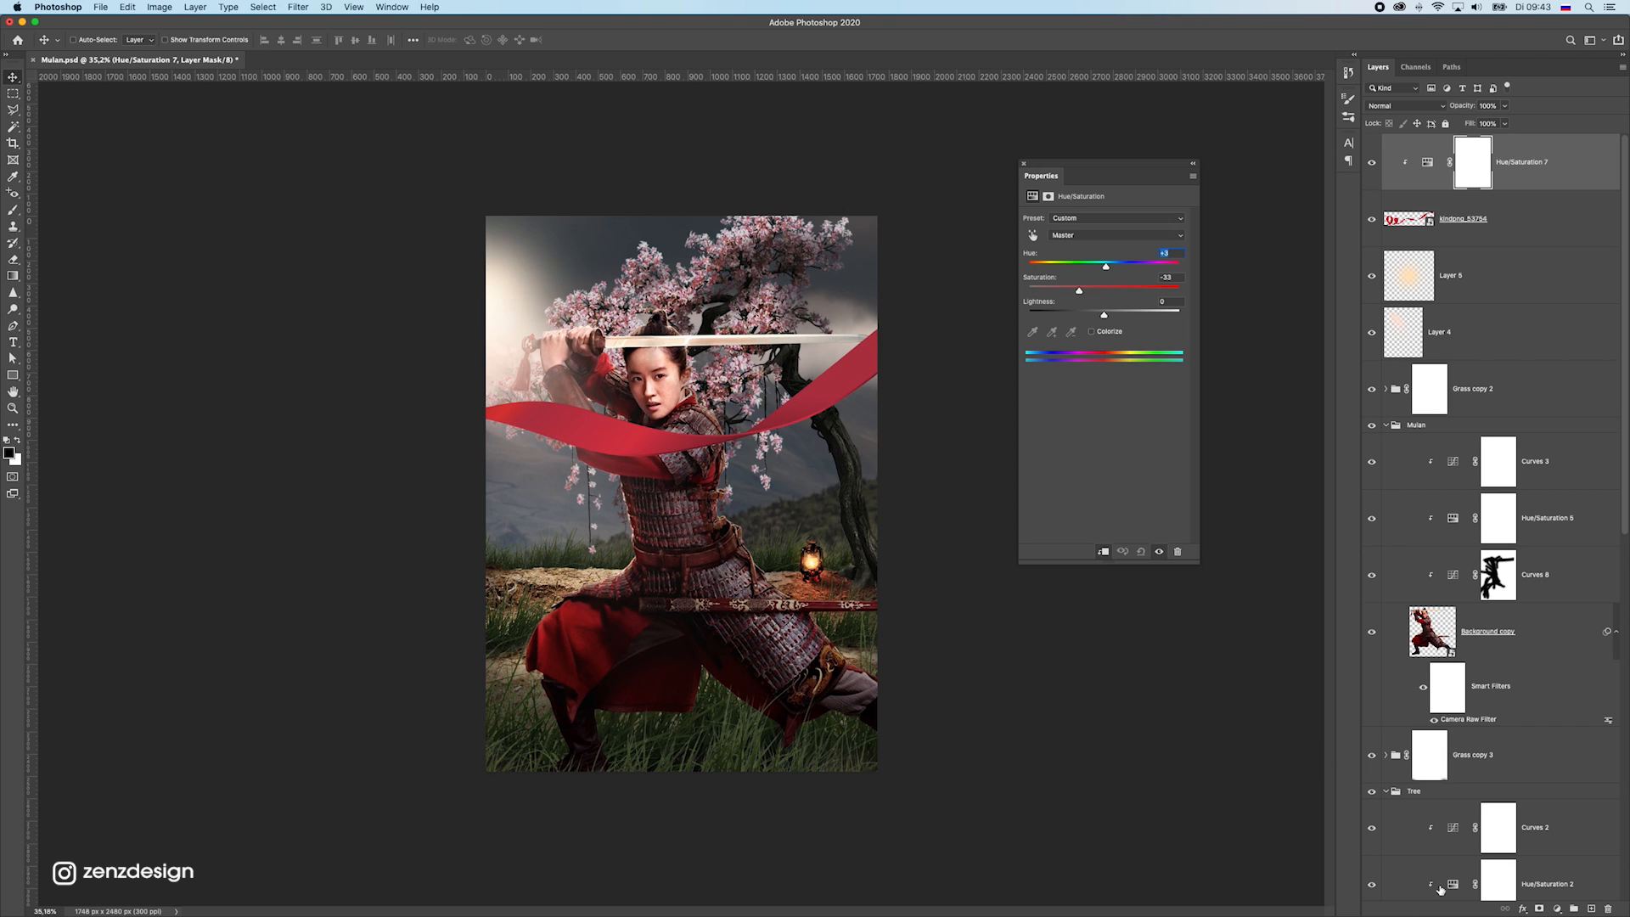
# Clip a Curves adjustment to the ribbon, lower the white point output to about 165, add a midpoint and fine-tune the curve
pyautogui.click(1547, 910)
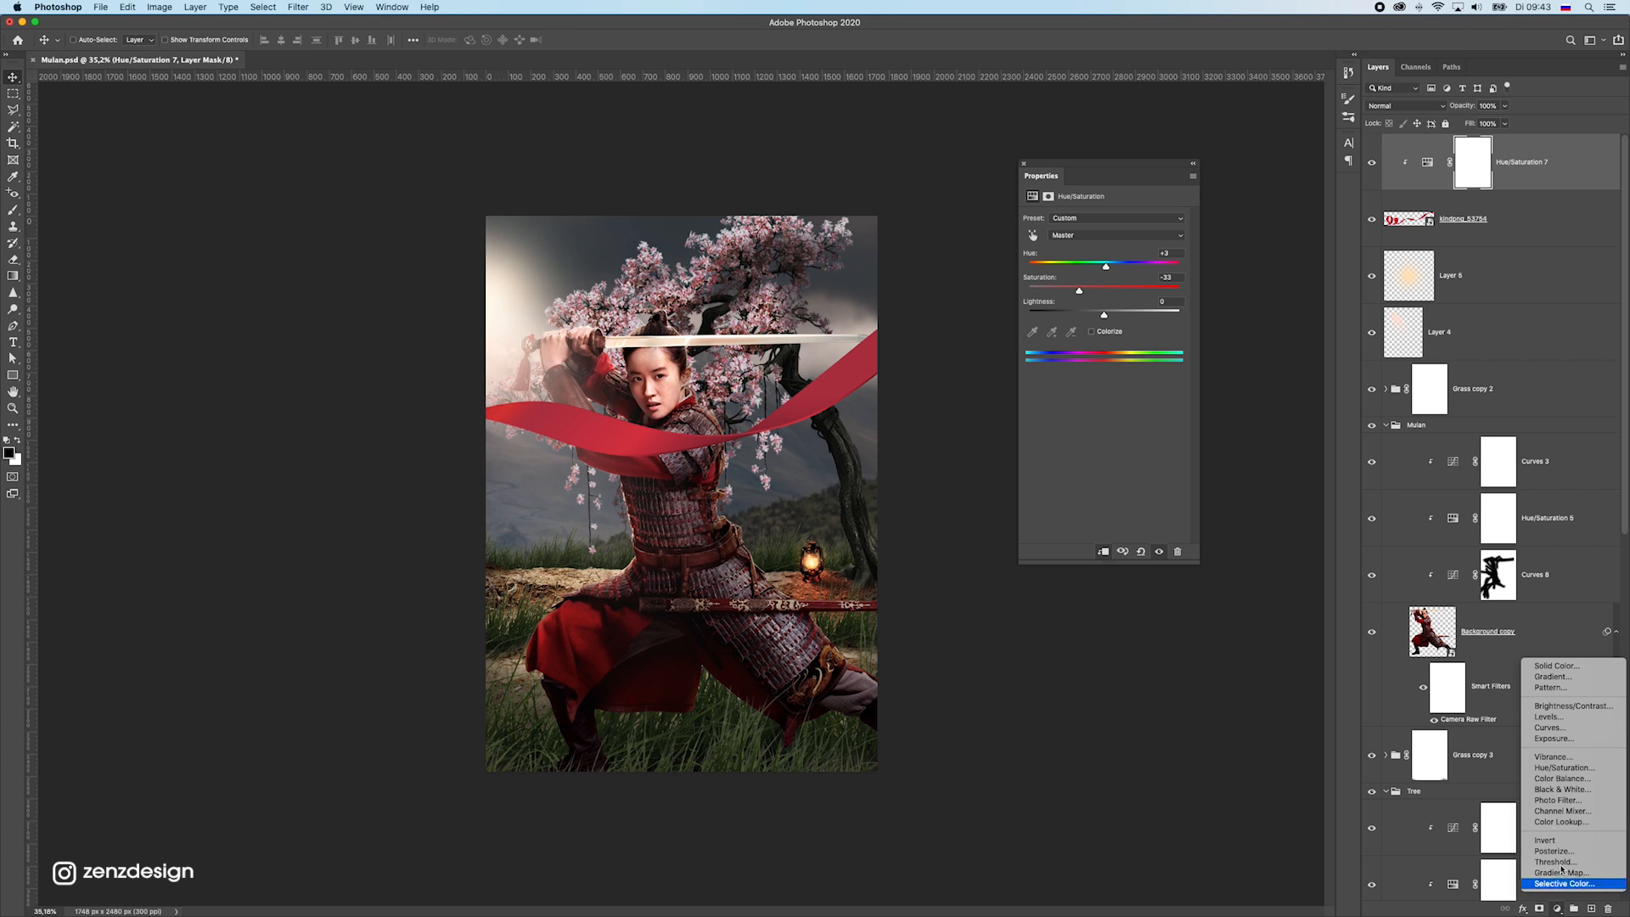
pyautogui.click(1566, 729)
pyautogui.click(1106, 553)
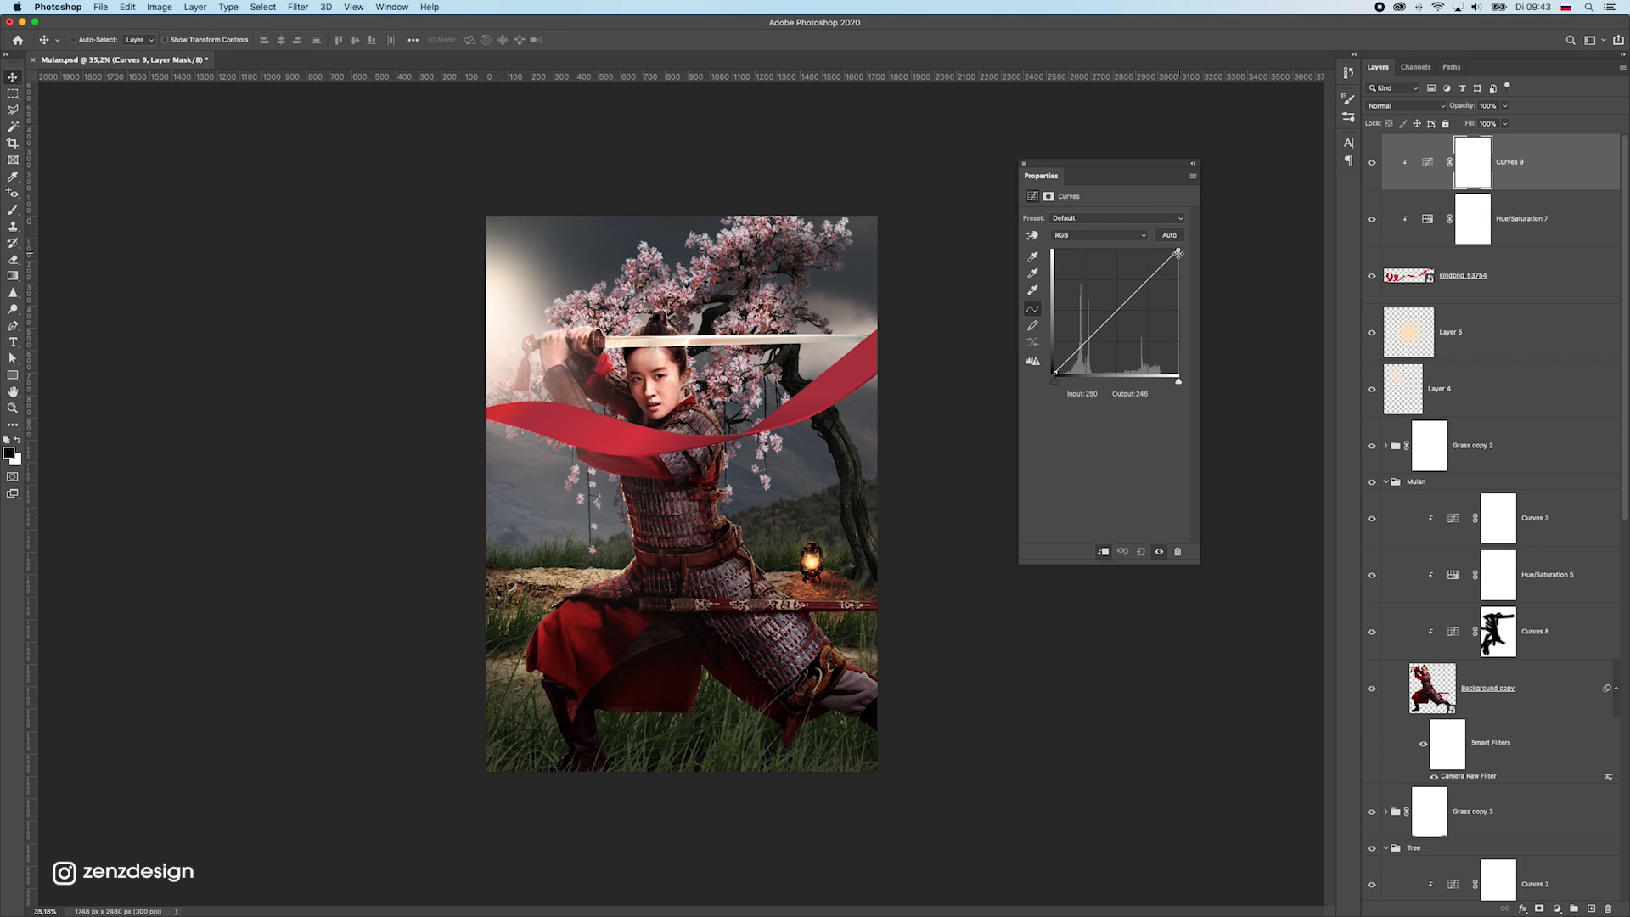
pyautogui.moveTo(1177, 252); pyautogui.dragTo(1186, 296)
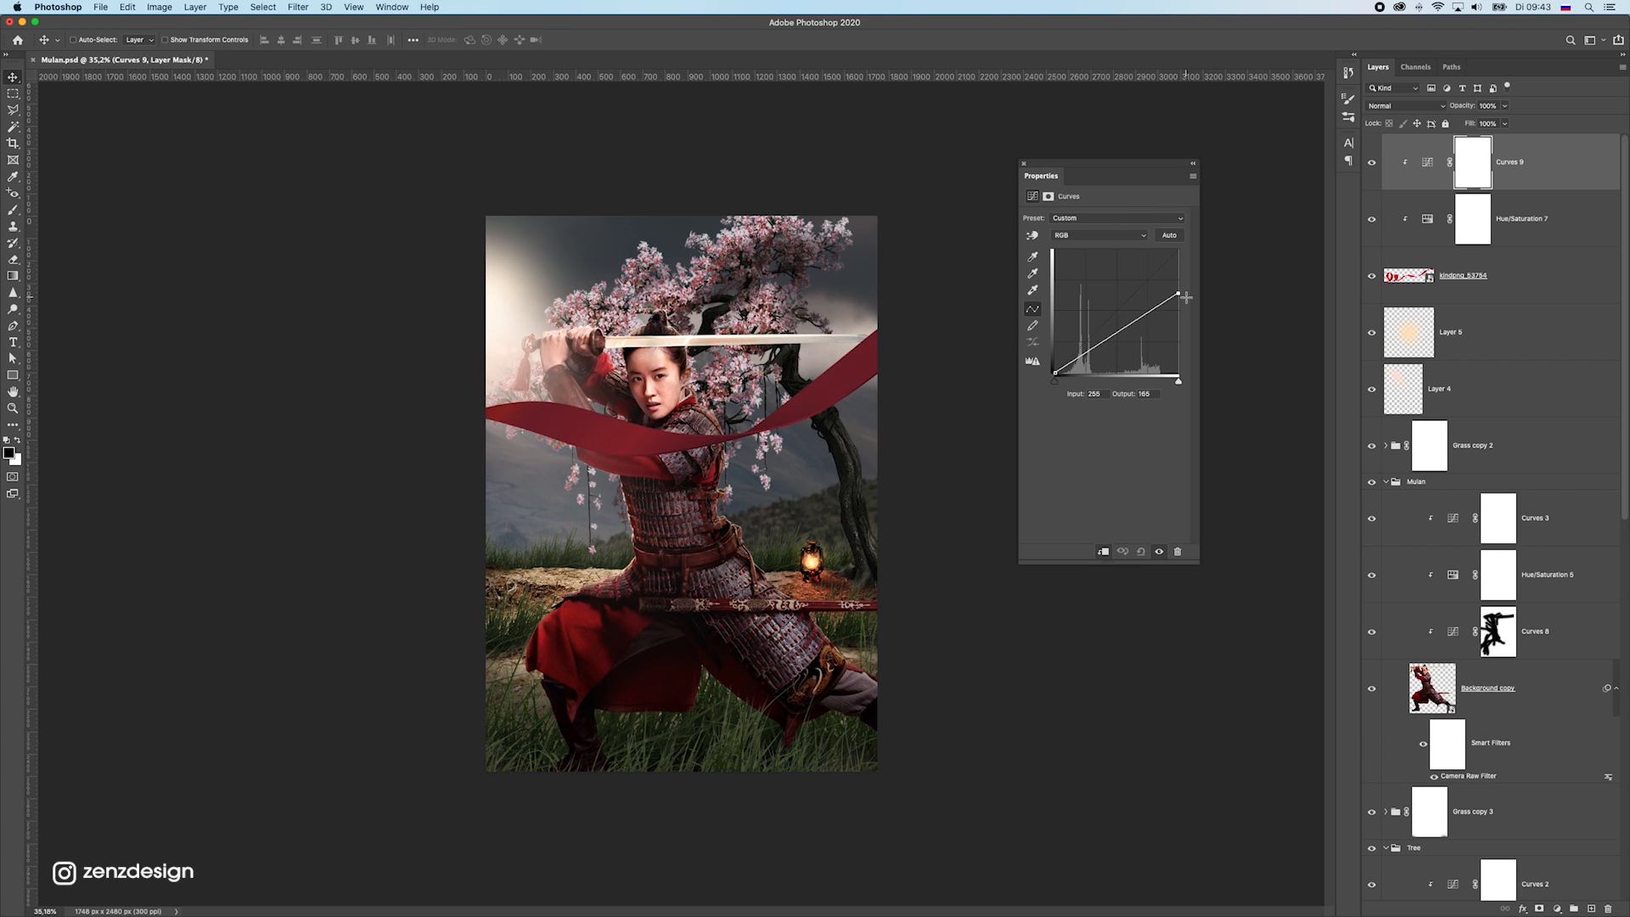
pyautogui.click(1107, 340)
pyautogui.moveTo(1178, 293); pyautogui.dragTo(1173, 286)
# Apply a Gaussian Blur with a radius of 14.8 pixels to the kindpng_53754 ribbon layer
pyautogui.click(1499, 268)
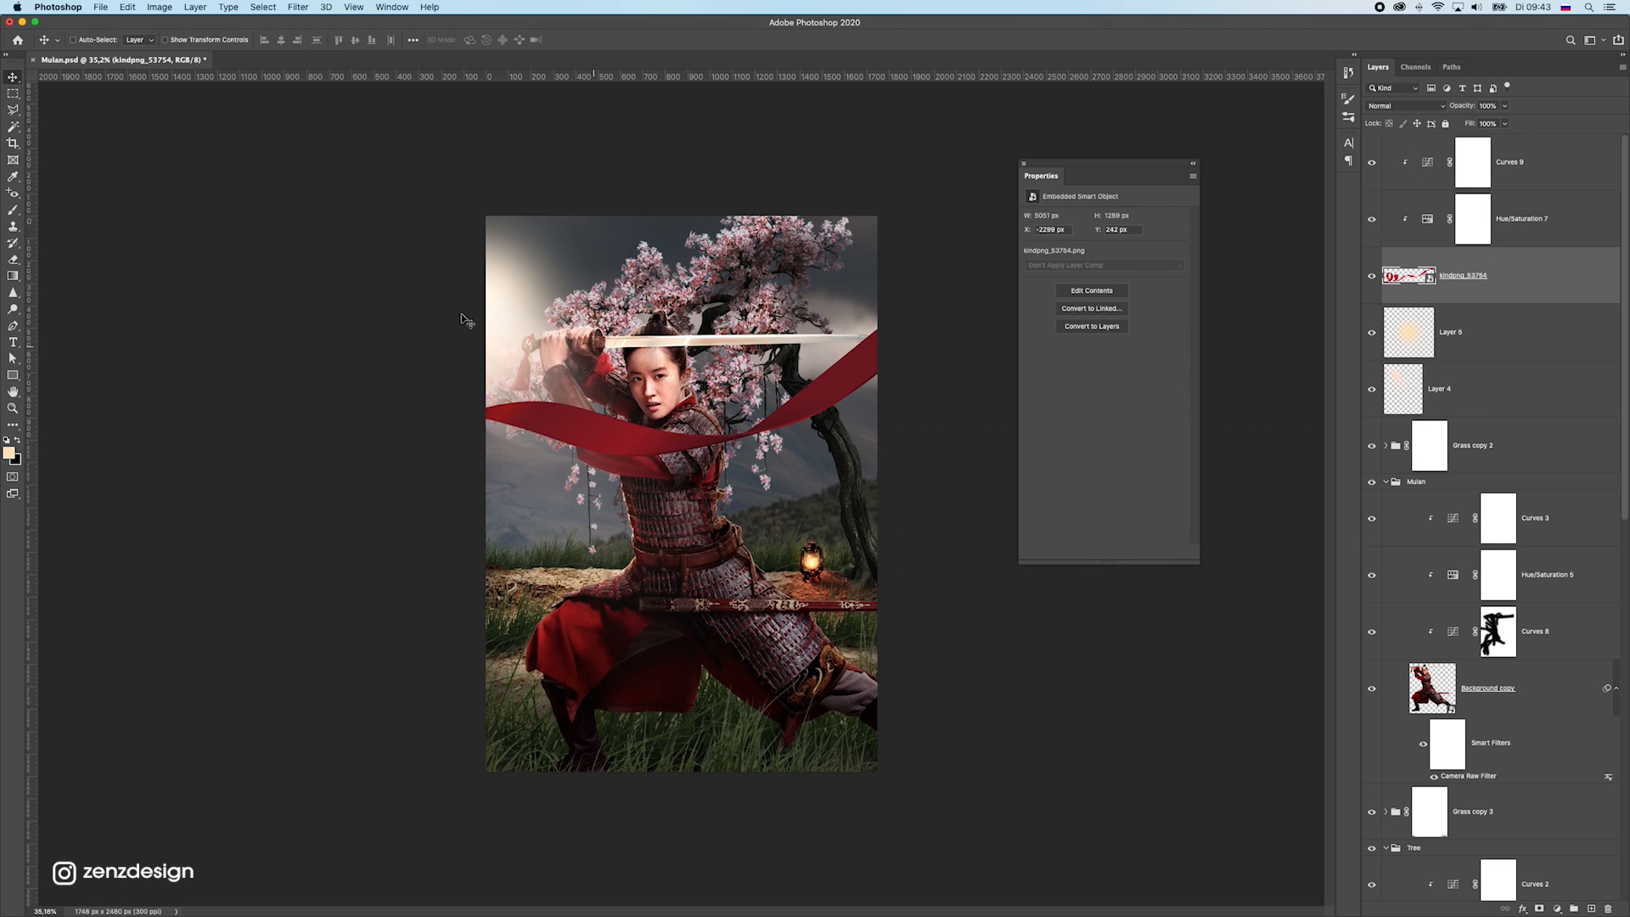
pyautogui.click(326, 6)
pyautogui.moveTo(298, 6)
pyautogui.moveTo(397, 169)
pyautogui.moveTo(339, 159)
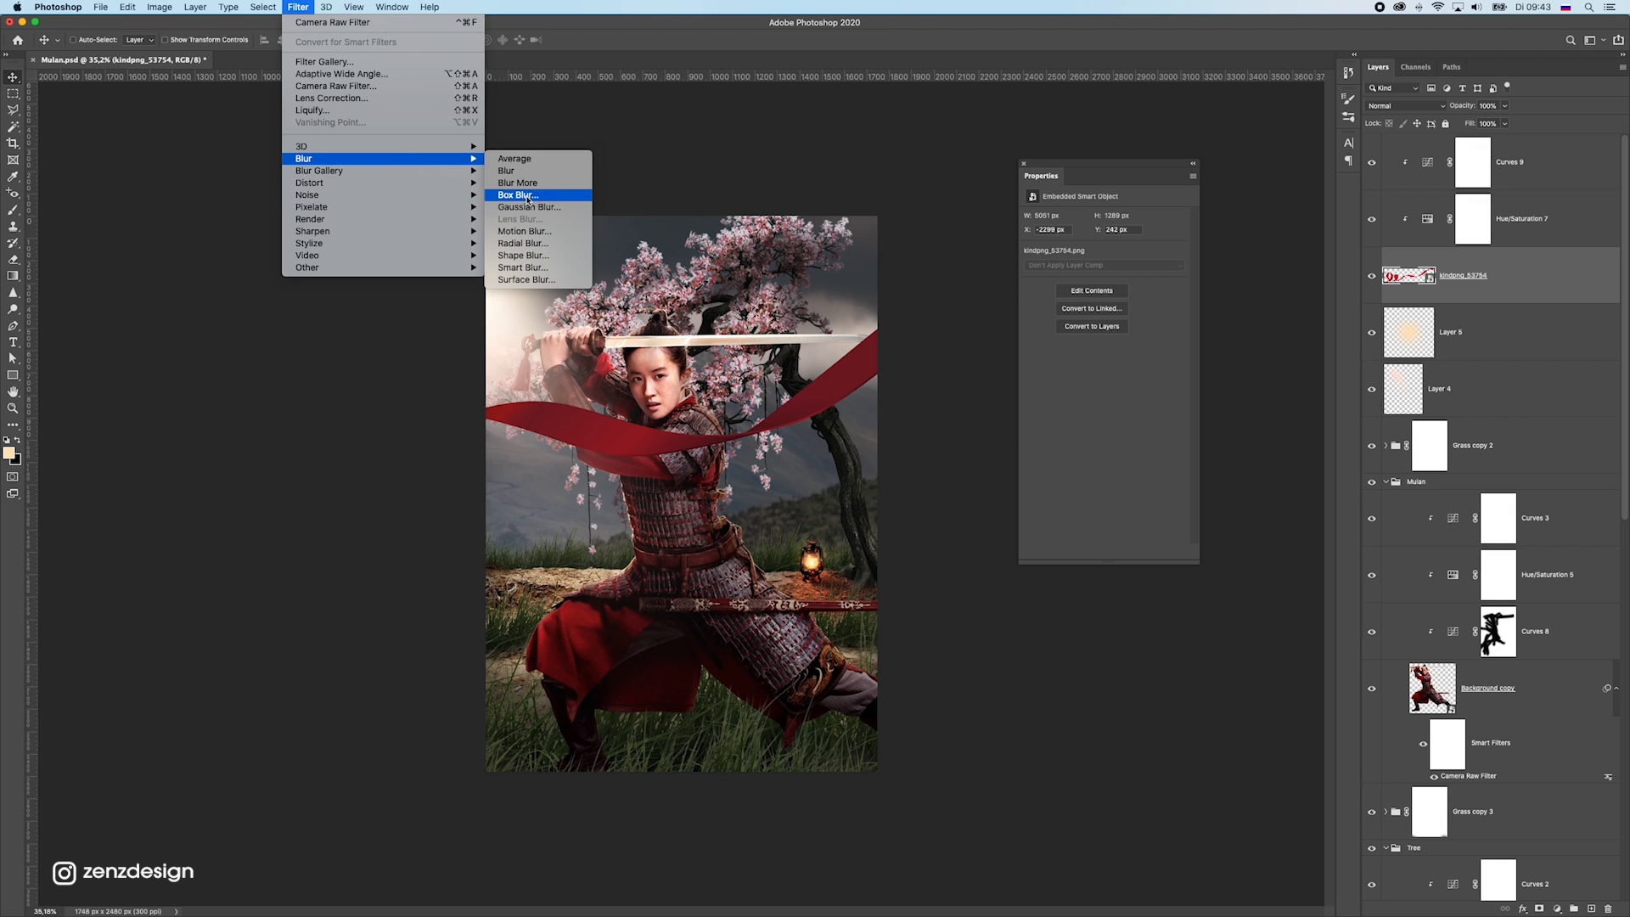
pyautogui.click(522, 207)
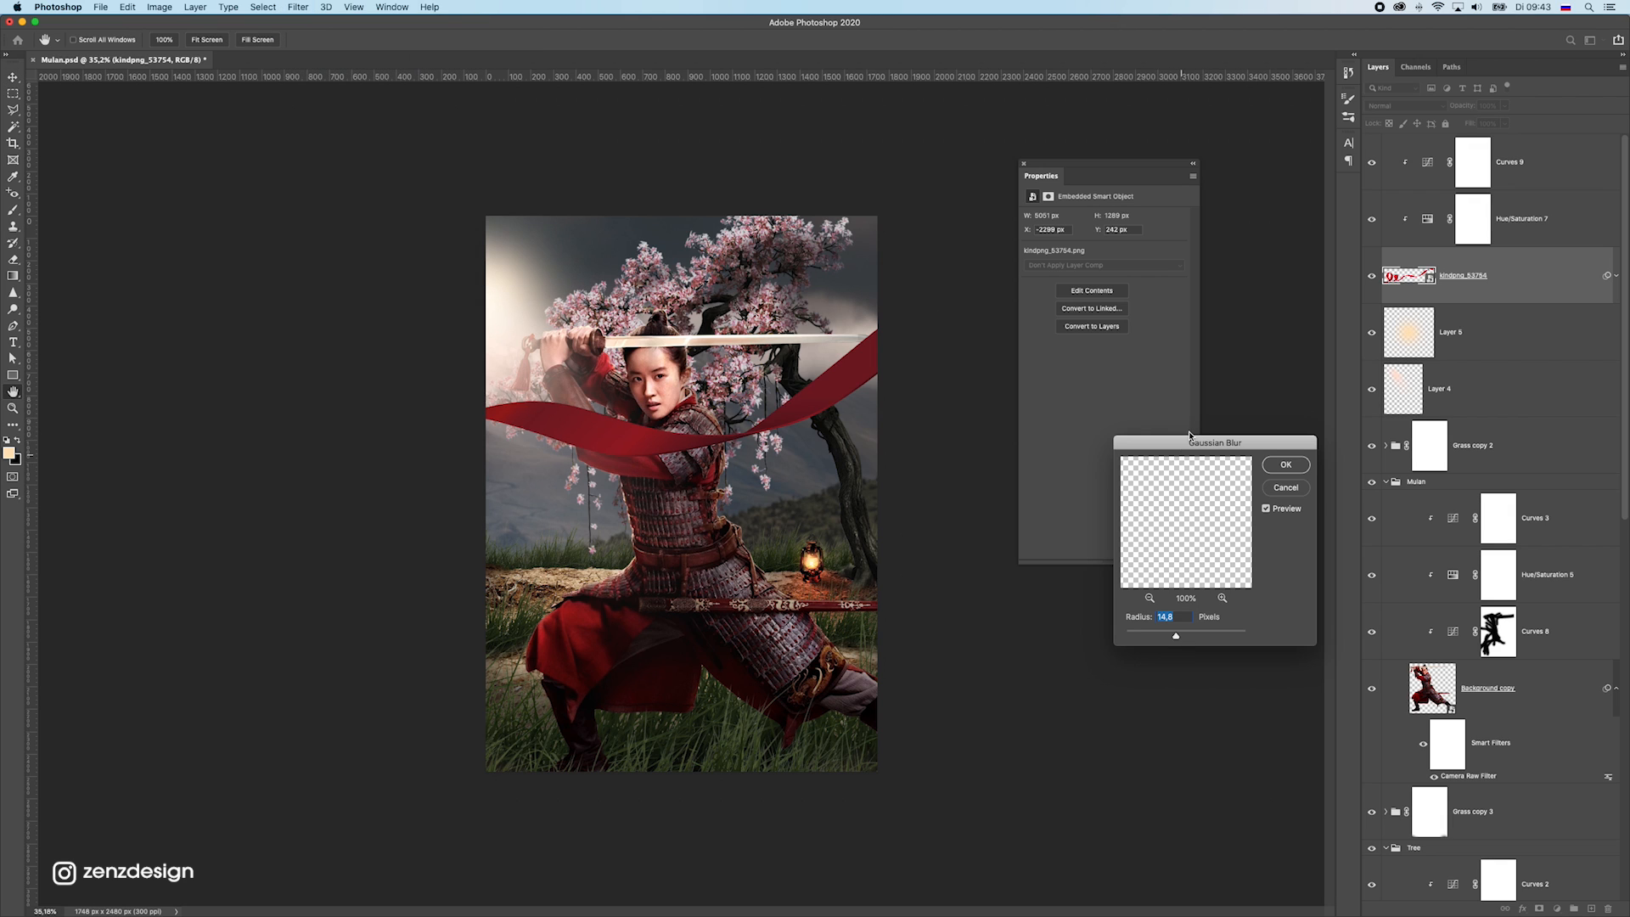
pyautogui.moveTo(1179, 458); pyautogui.dragTo(1022, 256)
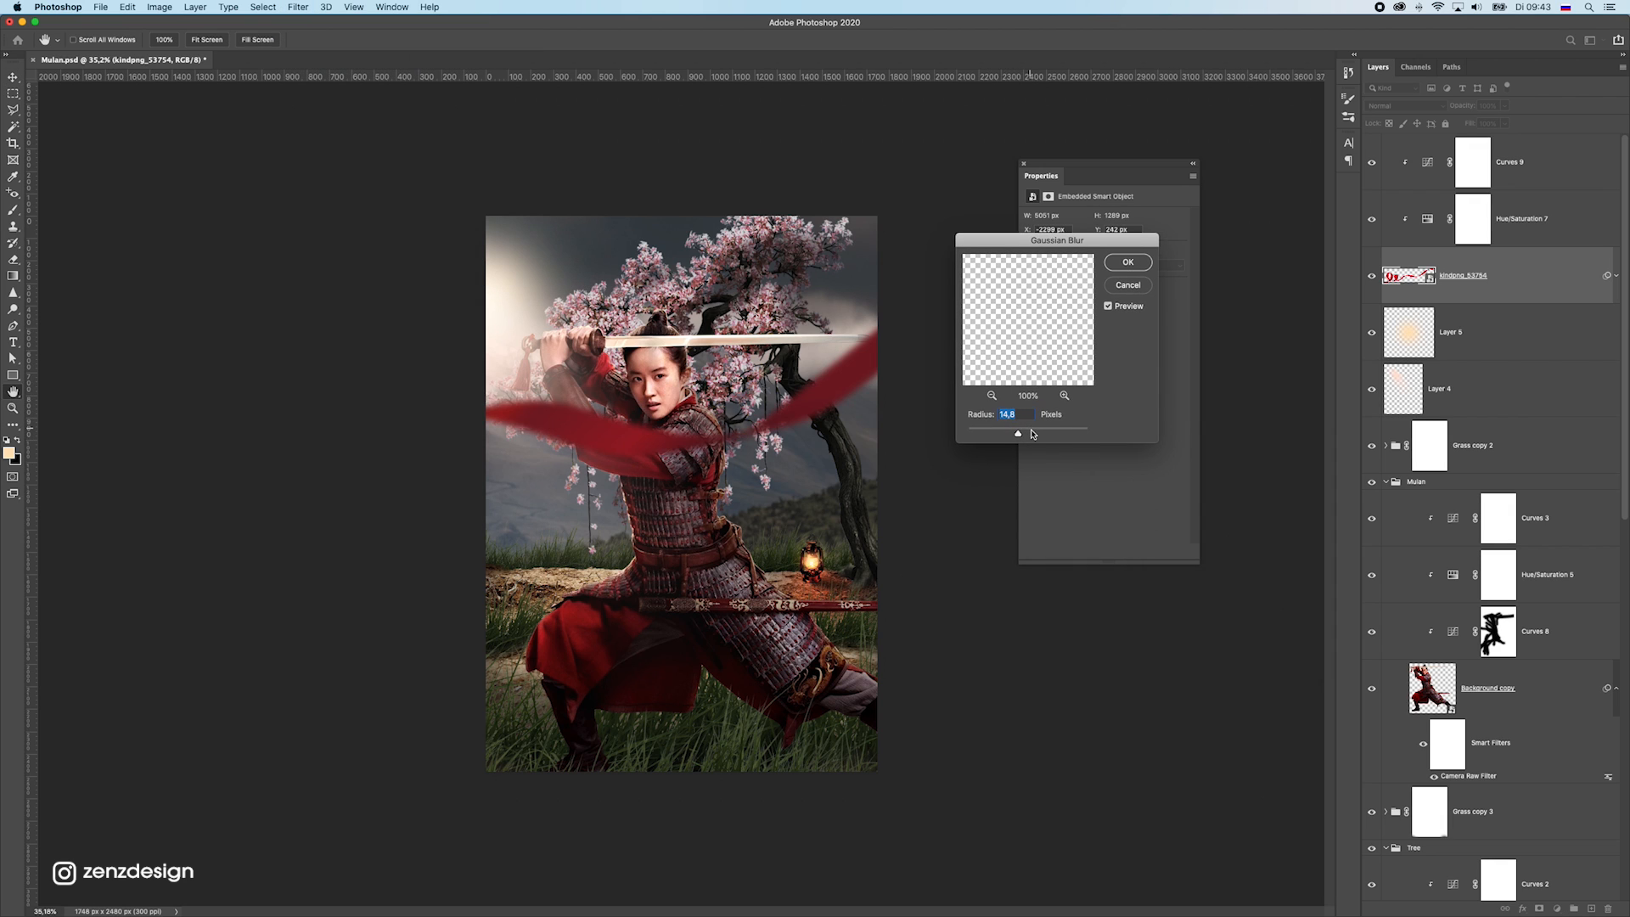
pyautogui.click(1126, 260)
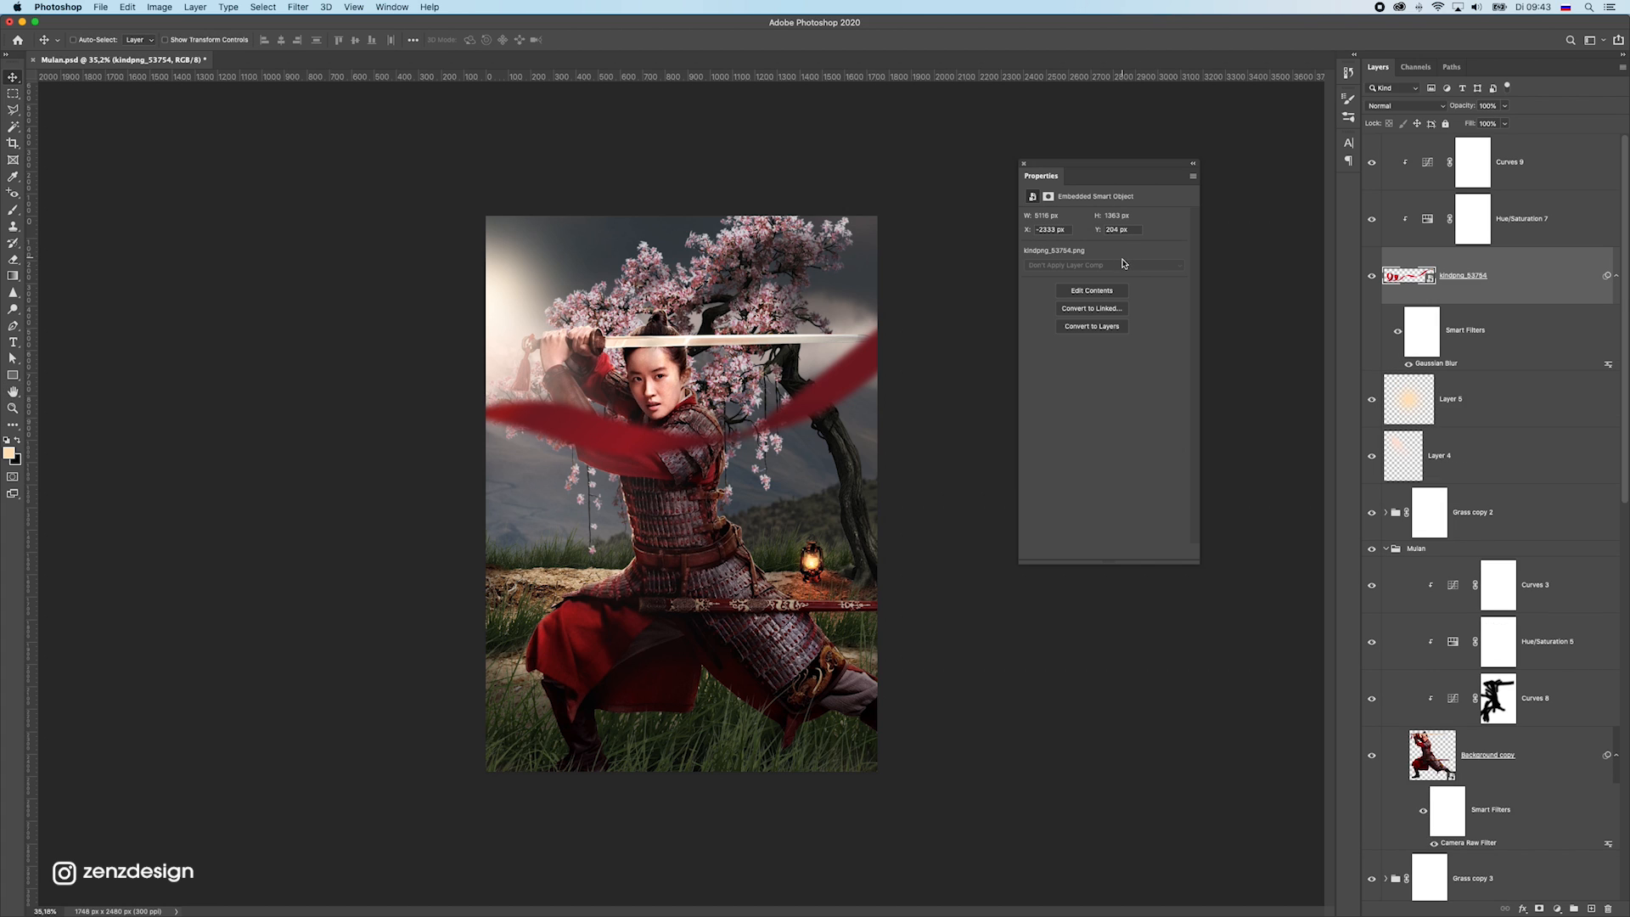
# Group the ribbon with its Hue/Saturation and Curves adjustments and move the group down across the warrior's legs
pyautogui.keyDown('shift'); pyautogui.click(1560, 153); pyautogui.keyUp('shift')
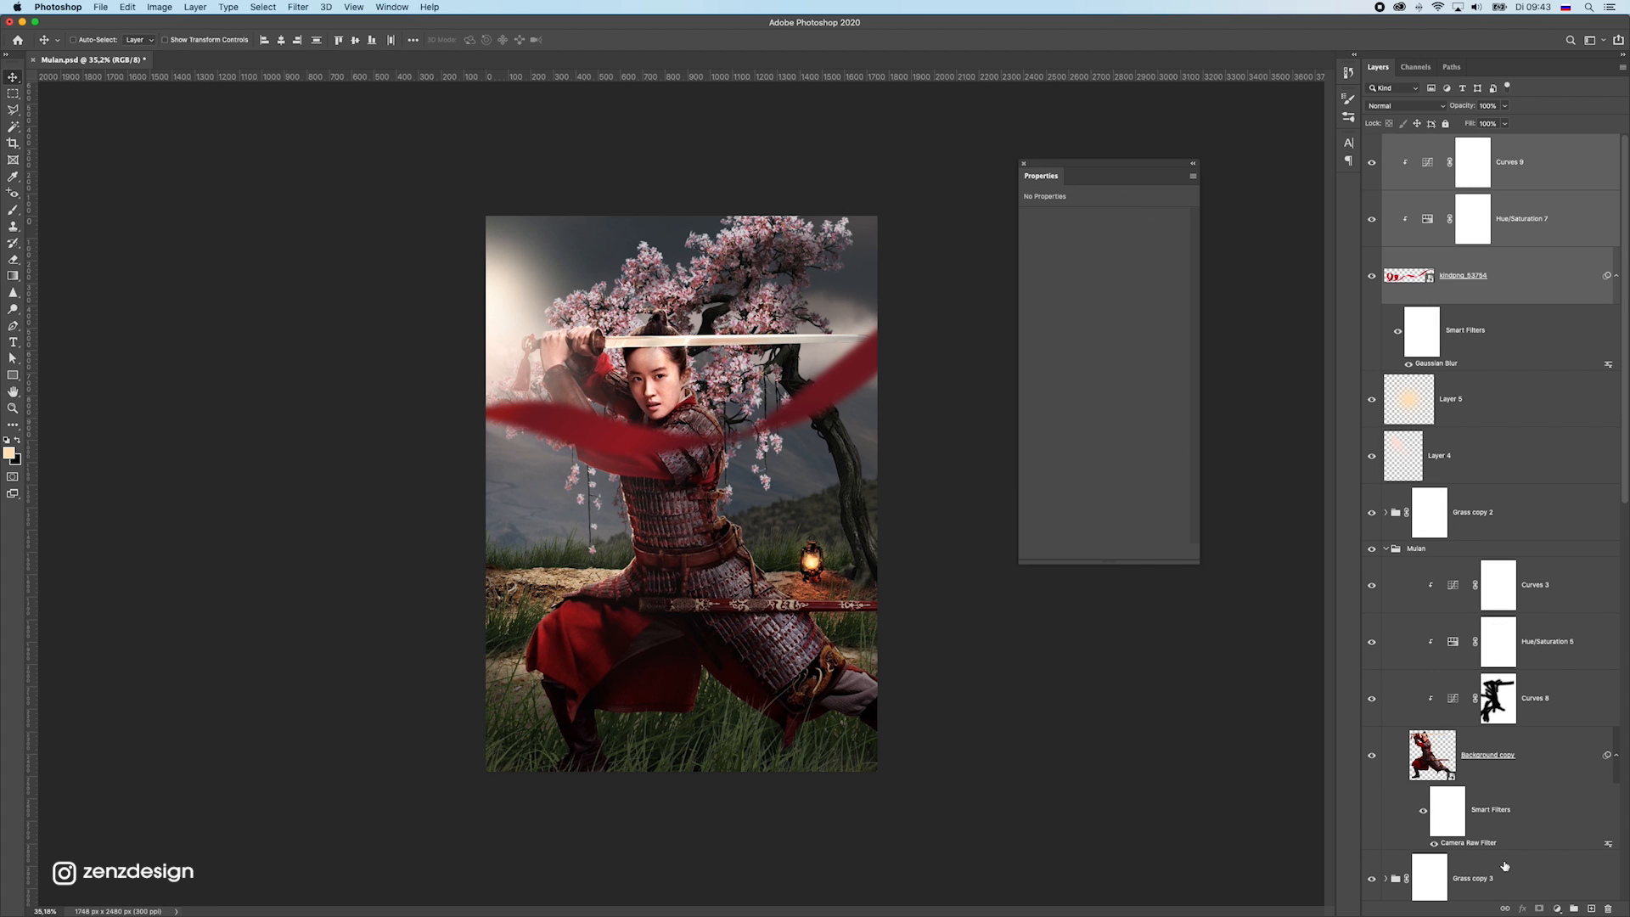
pyautogui.click(1572, 909)
pyautogui.moveTo(553, 469); pyautogui.dragTo(436, 534)
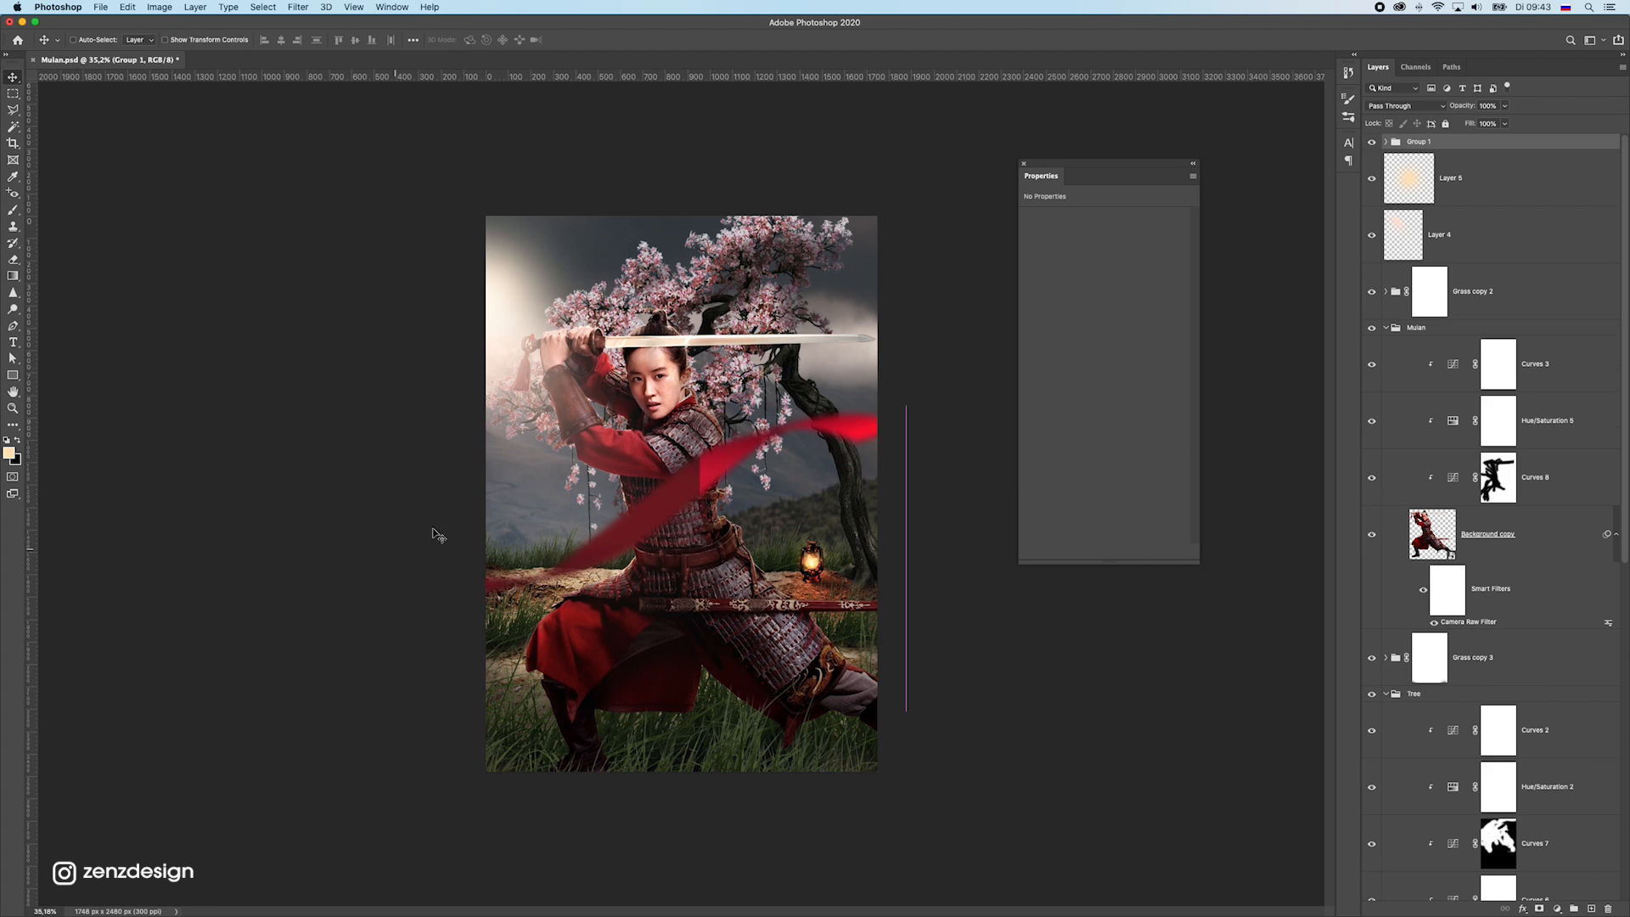
pyautogui.moveTo(607, 628); pyautogui.dragTo(762, 472)
pyautogui.moveTo(521, 537); pyautogui.dragTo(729, 578)
# Rotate the ribbon group by about 41° and position it diagonally from the poster's left edge to its lower-right corner
pyautogui.hotkey('ctrl', 't')
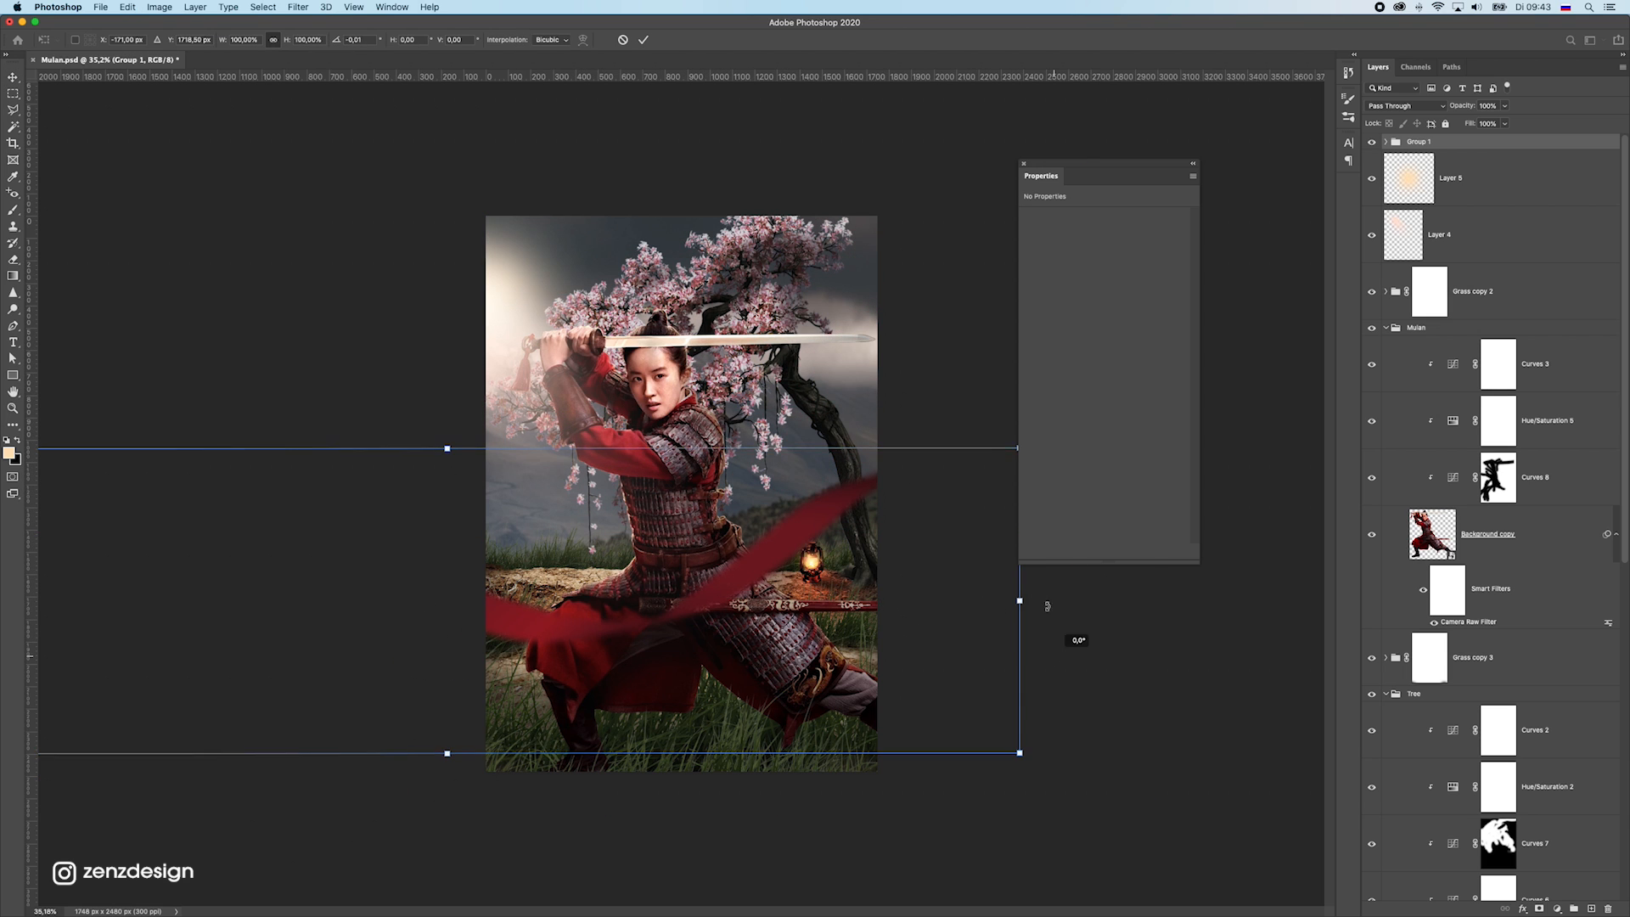
pyautogui.moveTo(1073, 645); pyautogui.dragTo(839, 477)
pyautogui.moveTo(988, 705); pyautogui.dragTo(579, 867)
pyautogui.moveTo(737, 747); pyautogui.dragTo(819, 632)
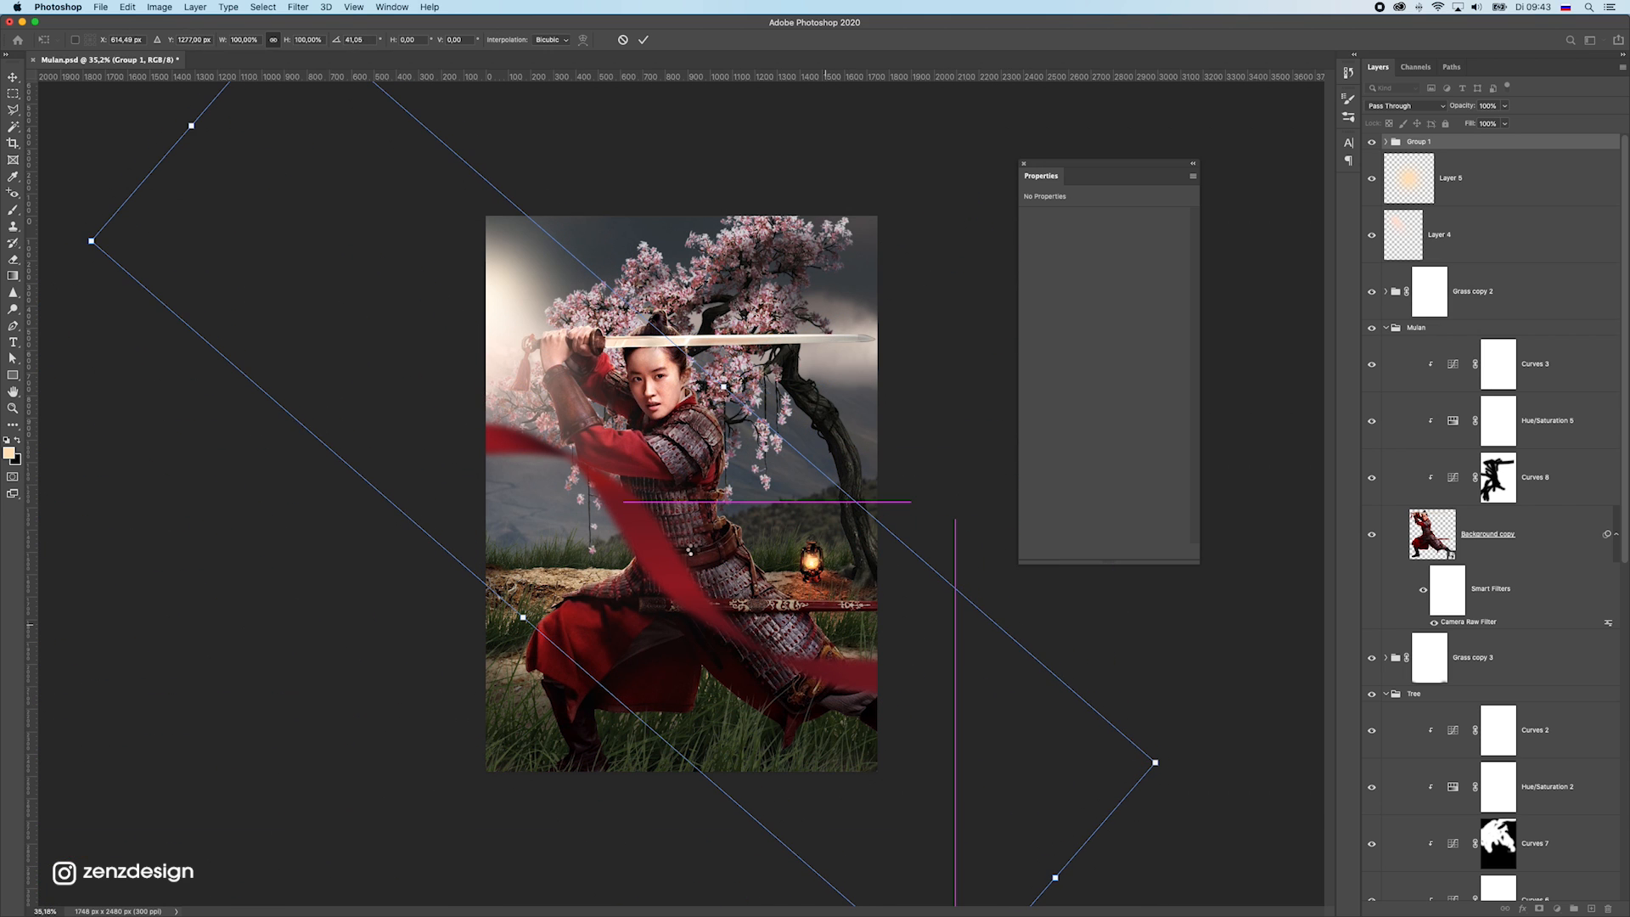
pyautogui.press('Return')
pyautogui.moveTo(660, 534); pyautogui.dragTo(603, 635)
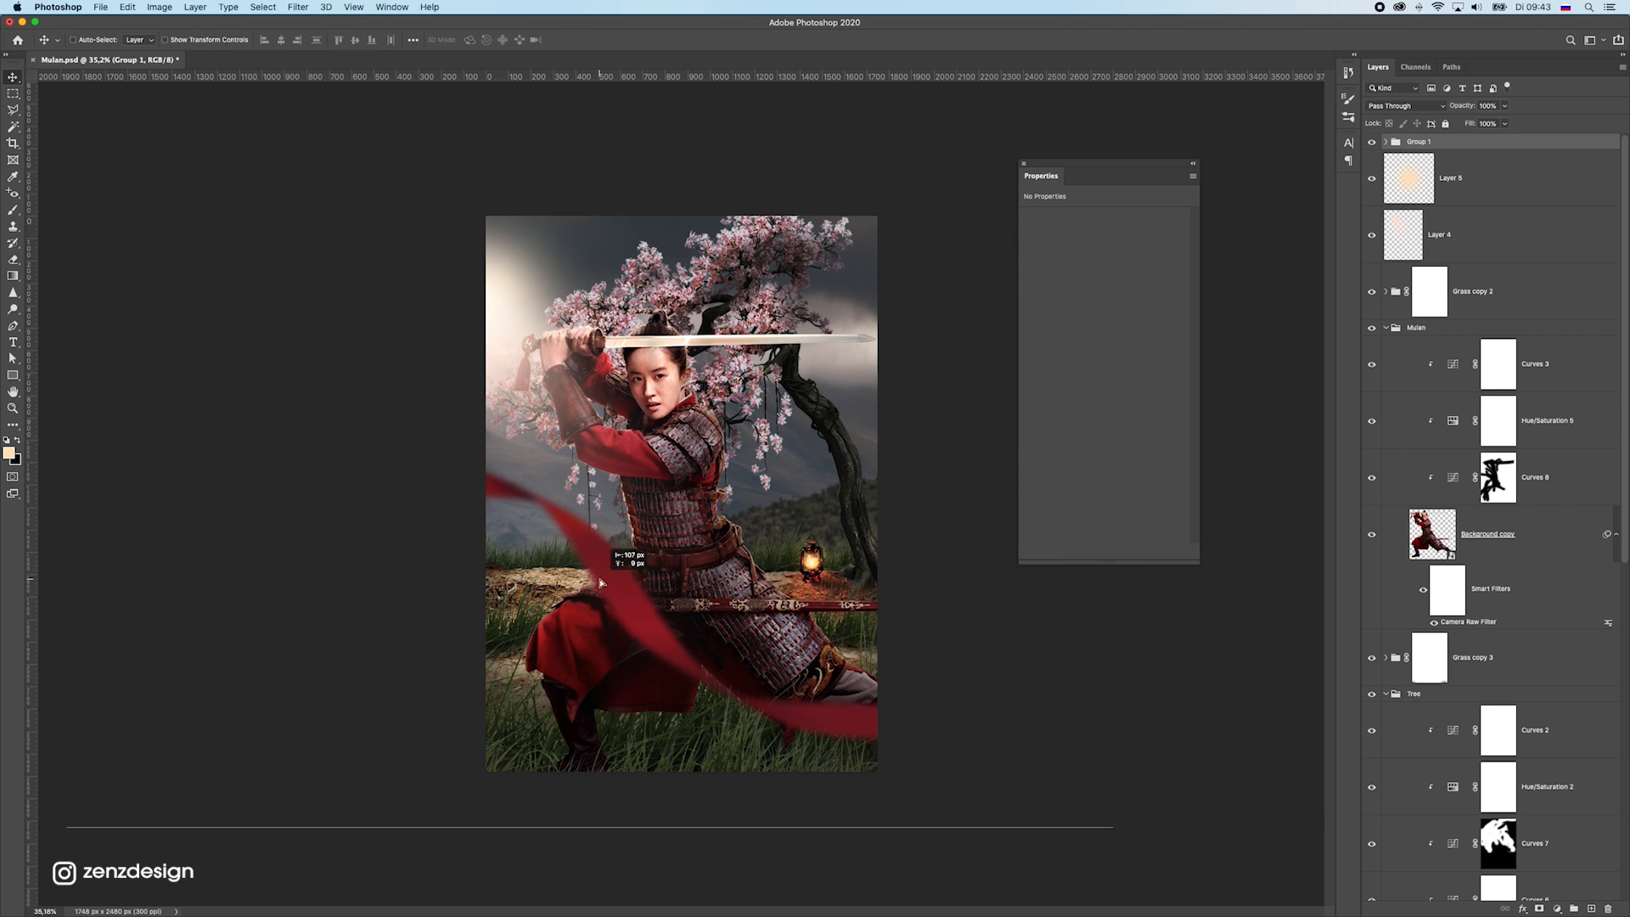
pyautogui.scroll(-5, 599, 628)
pyautogui.scroll(5, 646, 575)
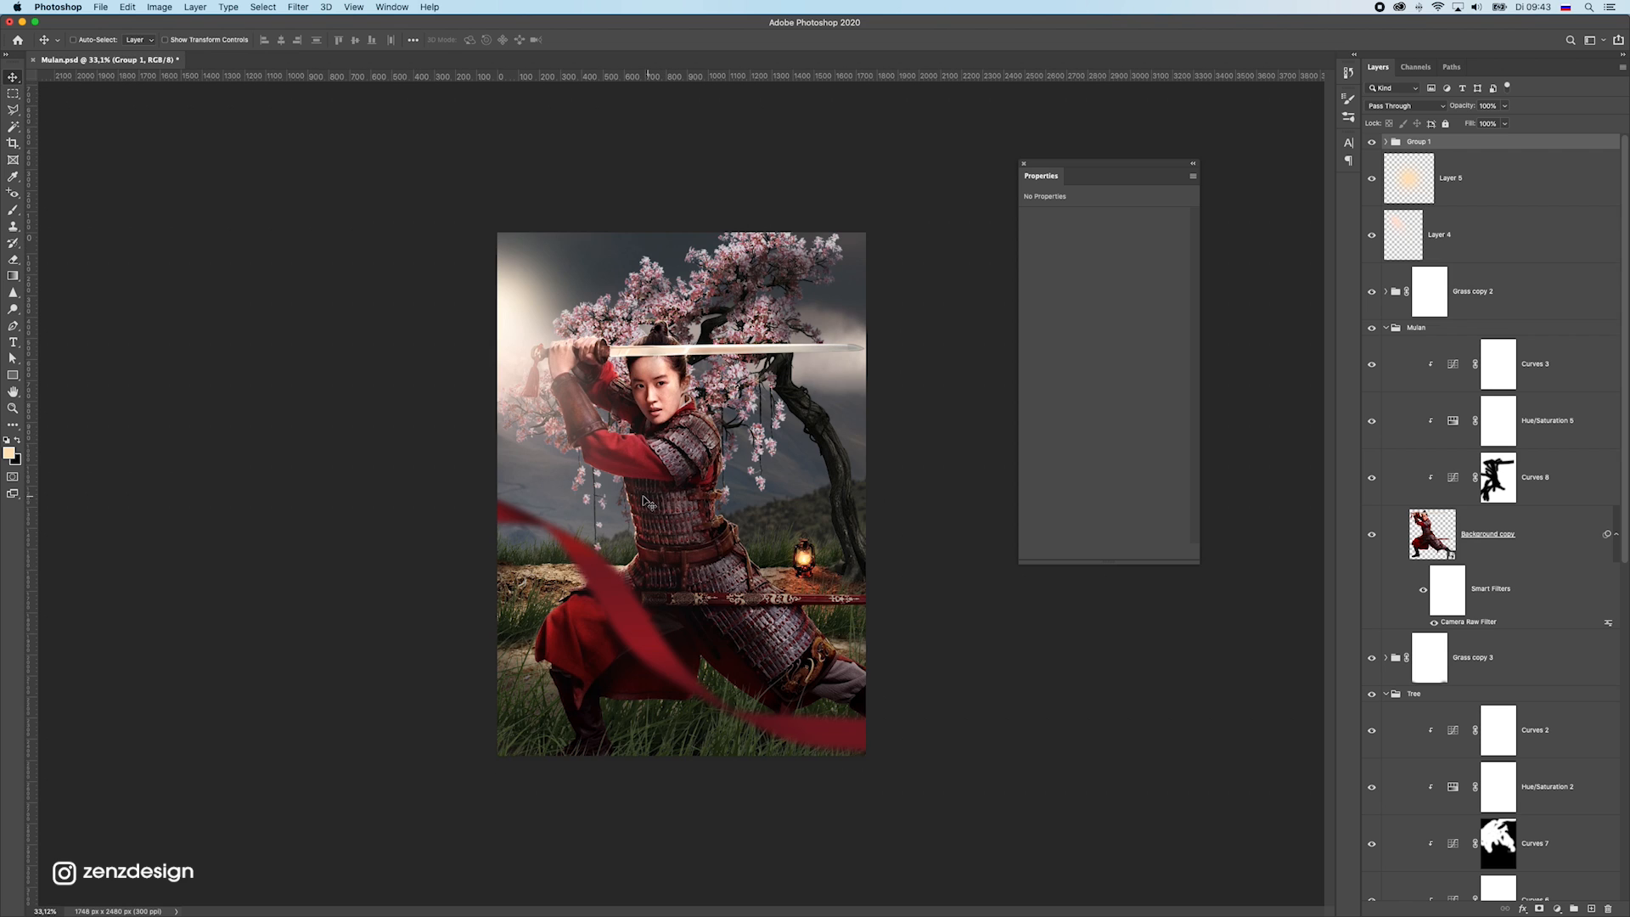
pyautogui.moveTo(630, 495); pyautogui.dragTo(630, 496)
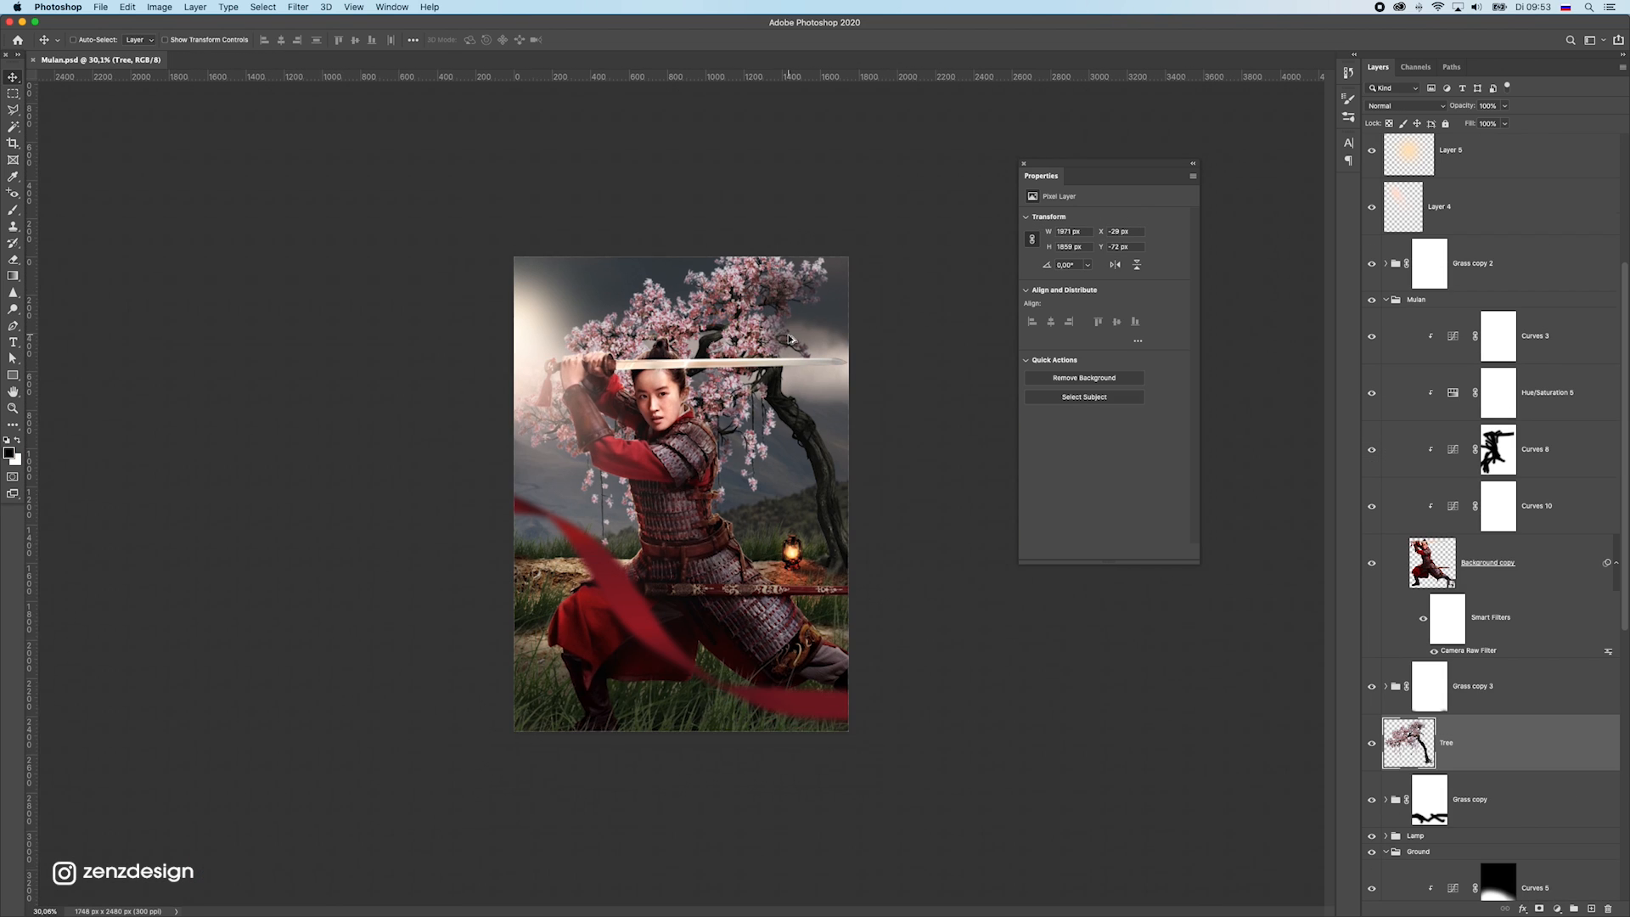
# Compare the poster with and without the Tree layer, and convert that layer to a smart object
pyautogui.scroll(2, 788, 338)
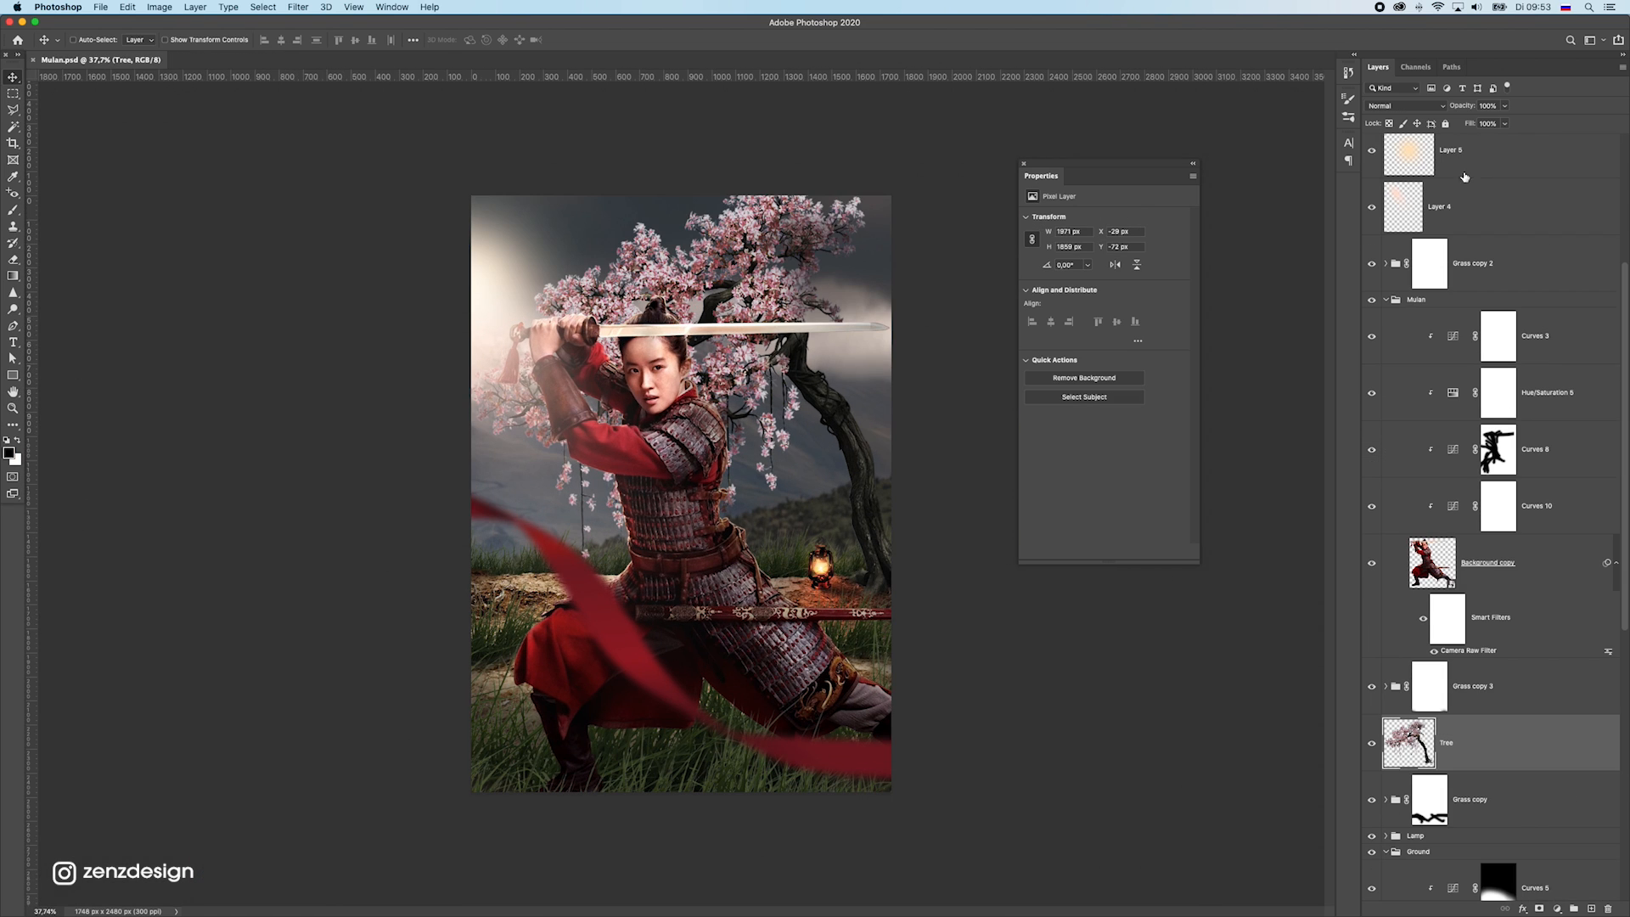
pyautogui.scroll(3, 1464, 176)
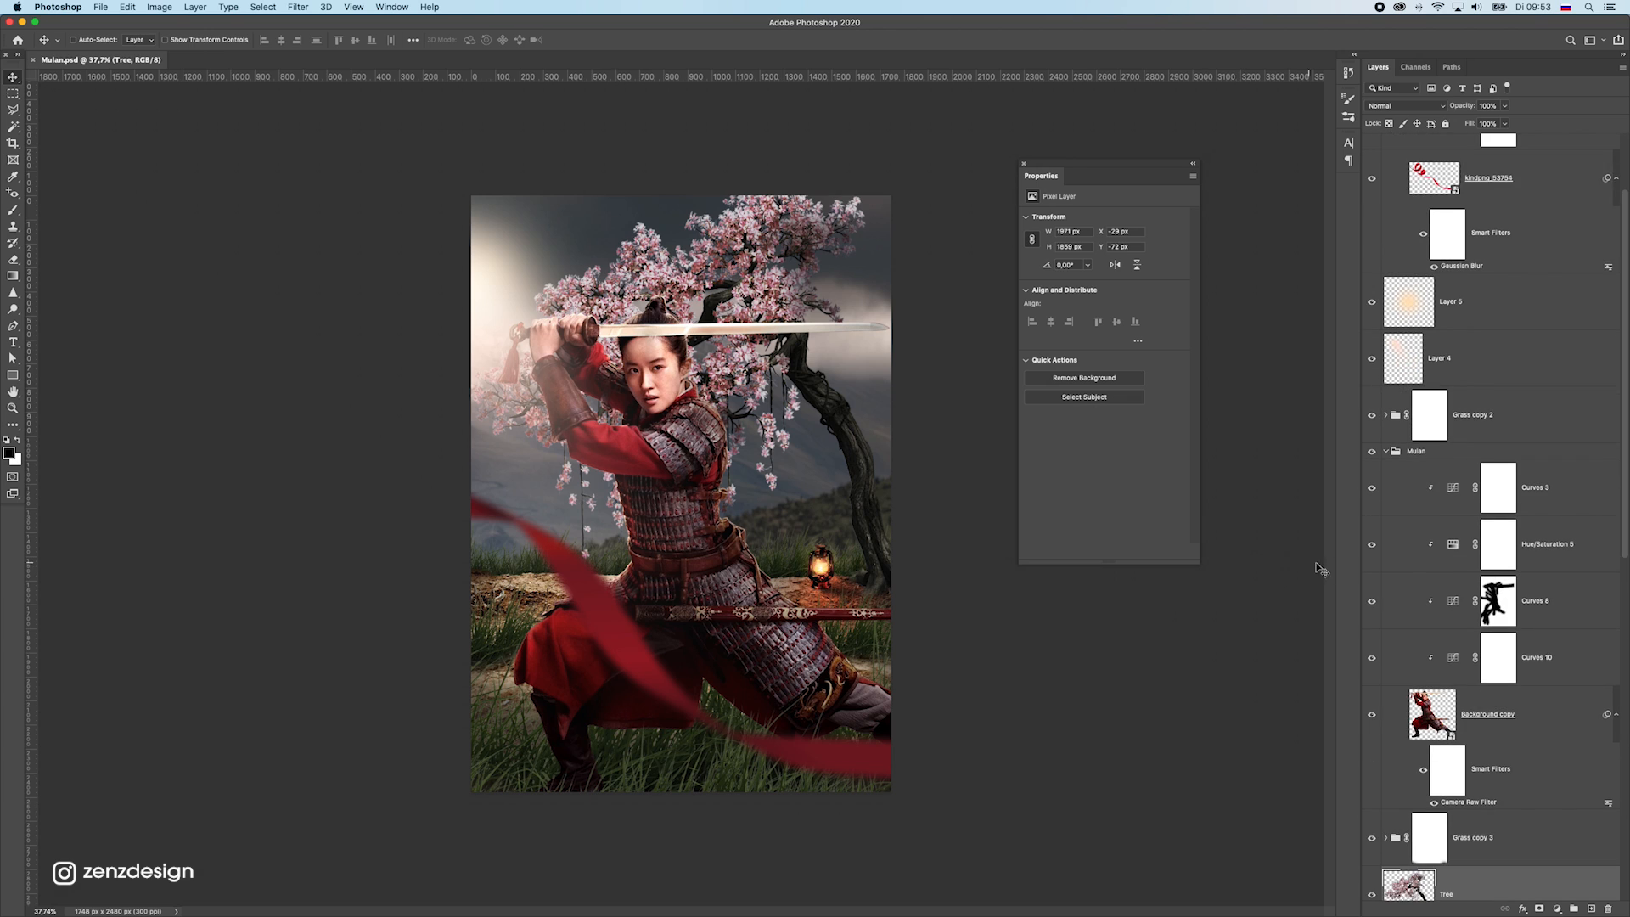
pyautogui.scroll(-6, 1368, 609)
pyautogui.click(1372, 585)
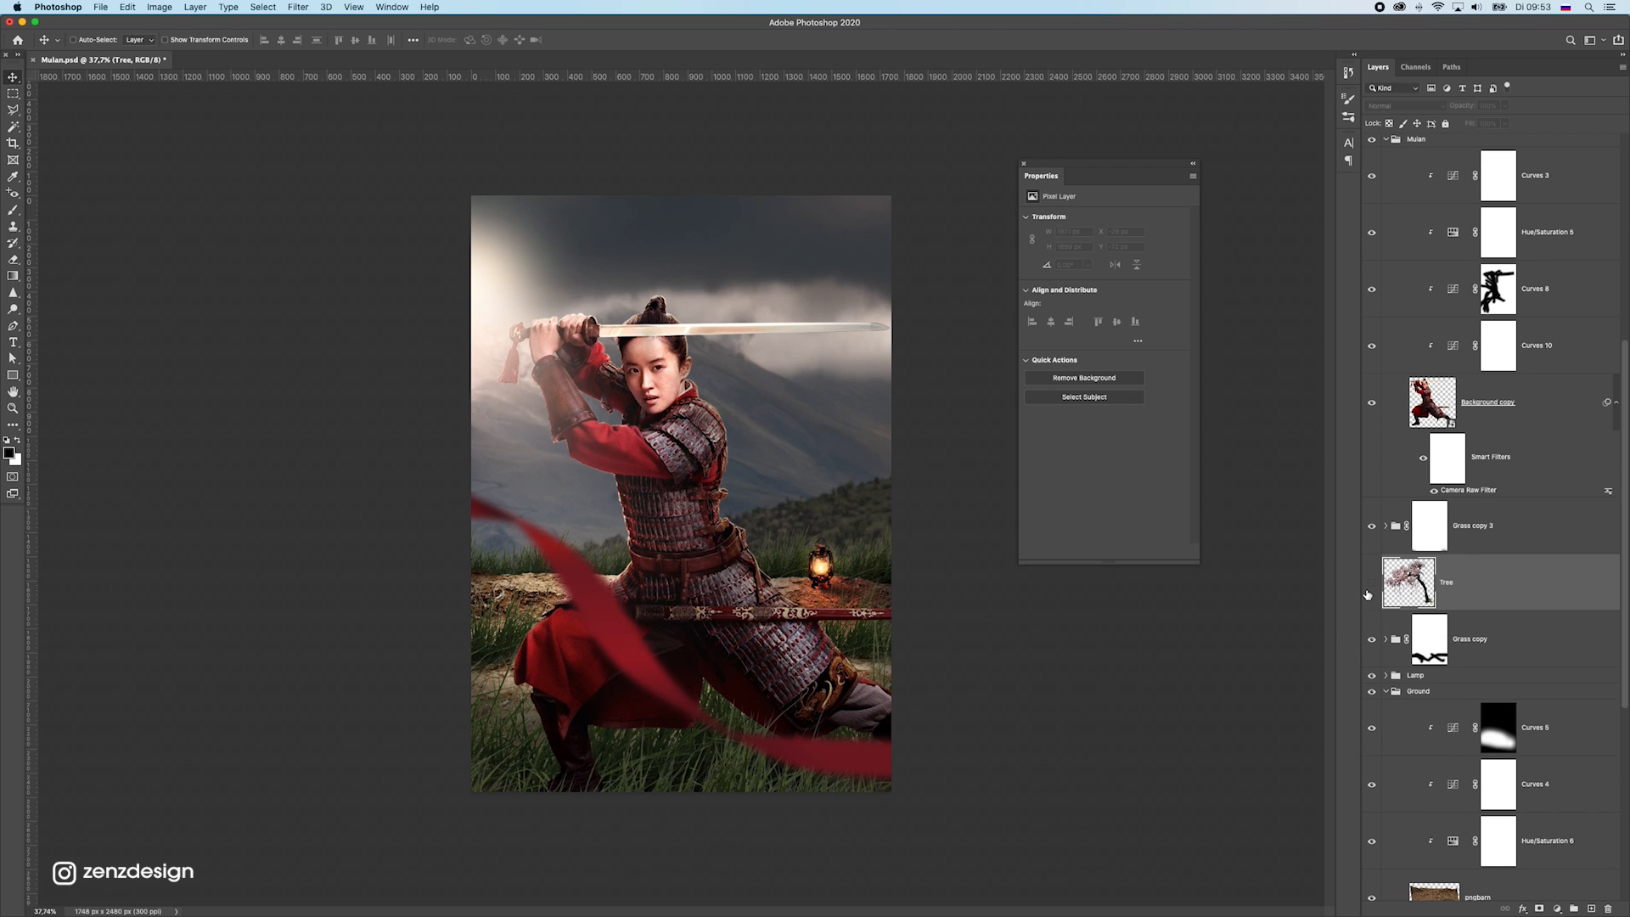
pyautogui.click(1371, 585)
pyautogui.rightClick(1461, 578)
pyautogui.click(1365, 536)
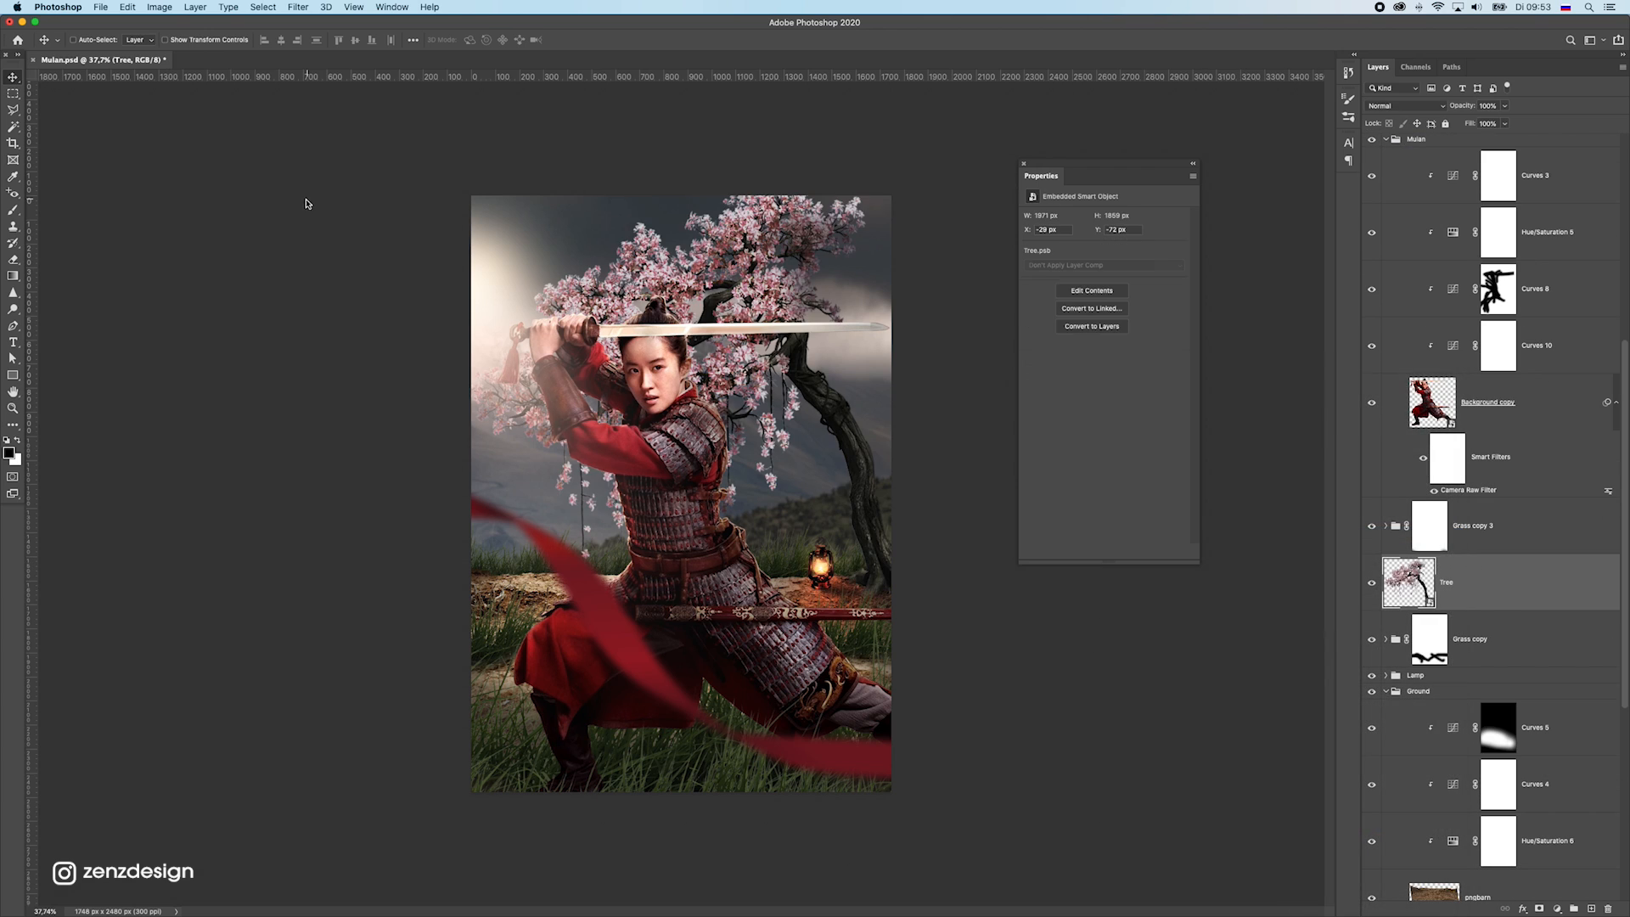
# Apply a Gaussian Blur with a radius of 8.9 pixels to the Tree smart object
pyautogui.click(298, 7)
pyautogui.moveTo(391, 159)
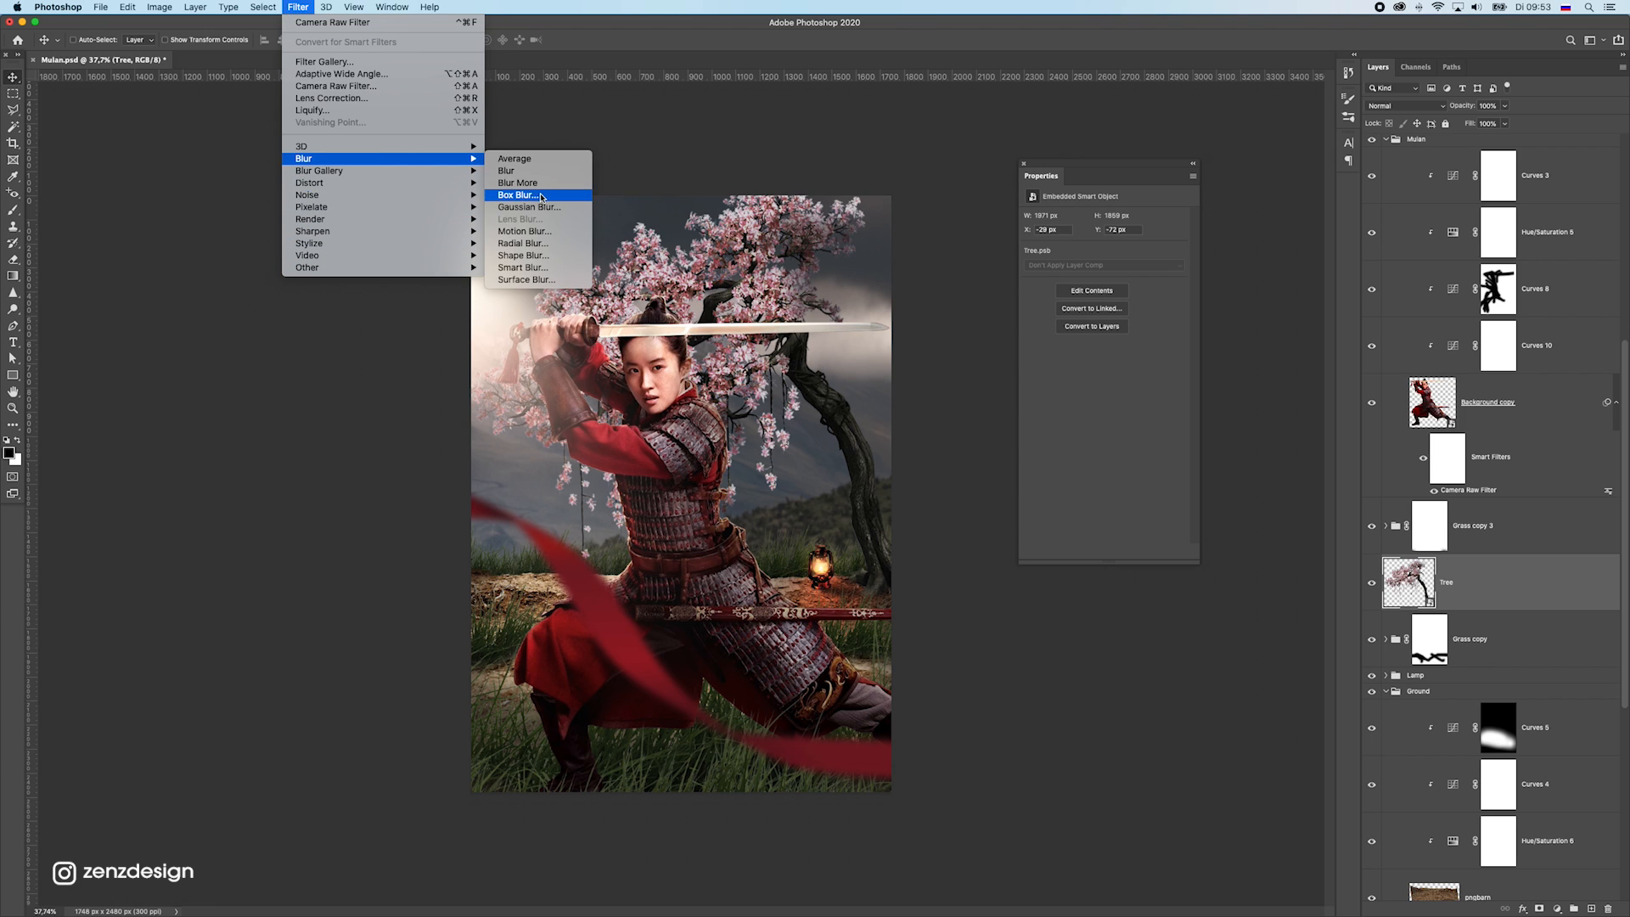
pyautogui.click(528, 207)
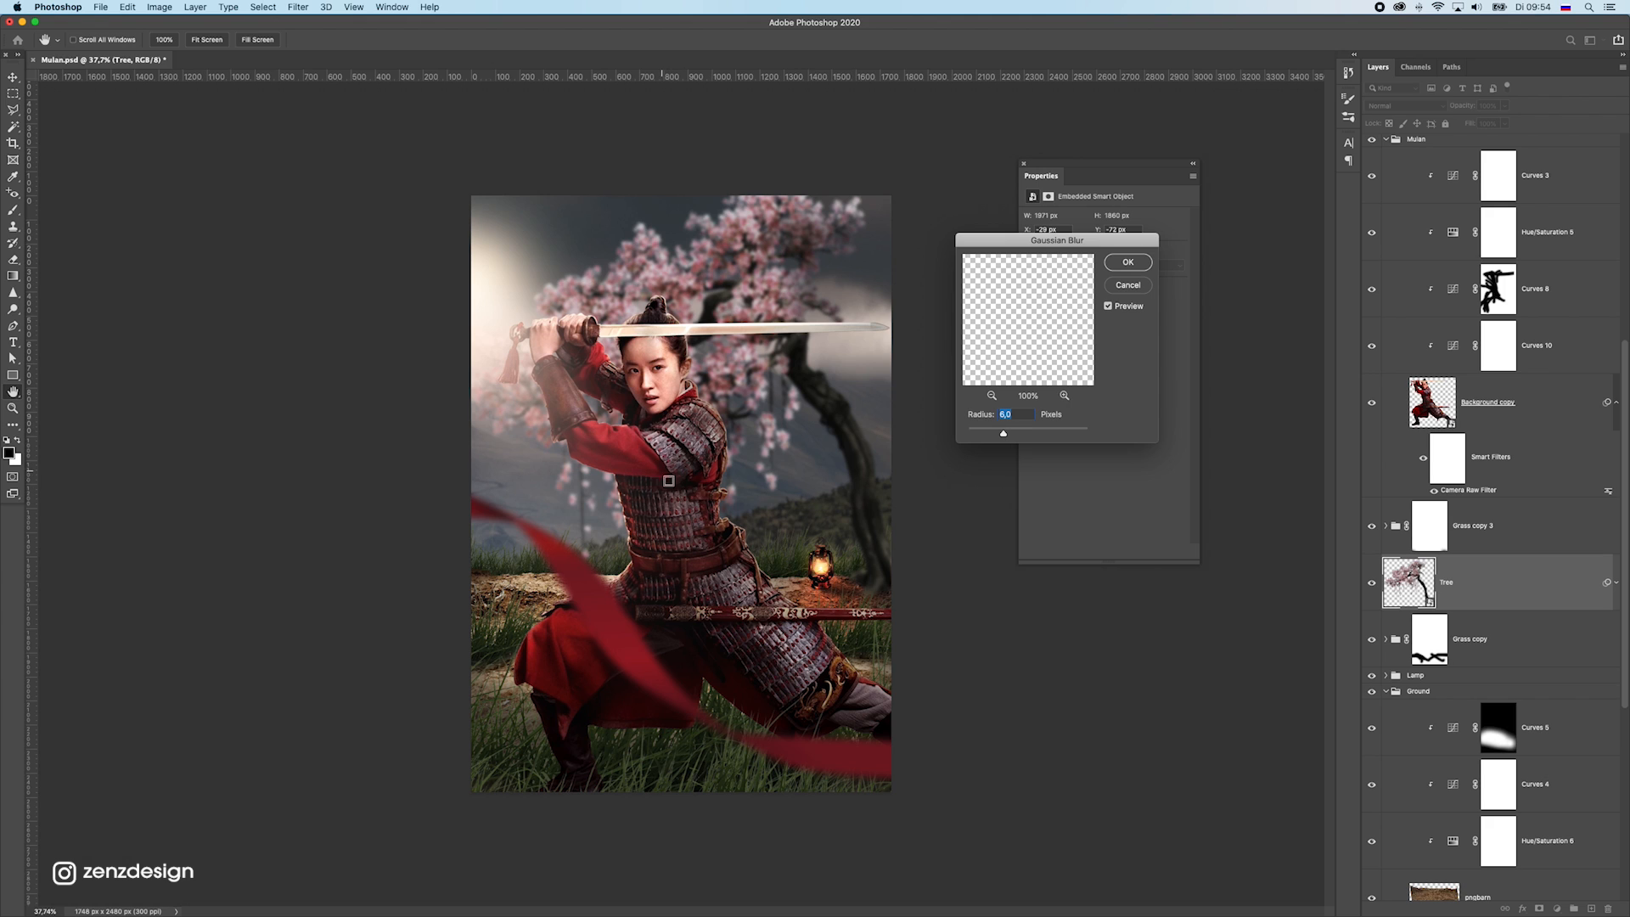
pyautogui.scroll(-5, 766, 535)
pyautogui.scroll(5, 765, 534)
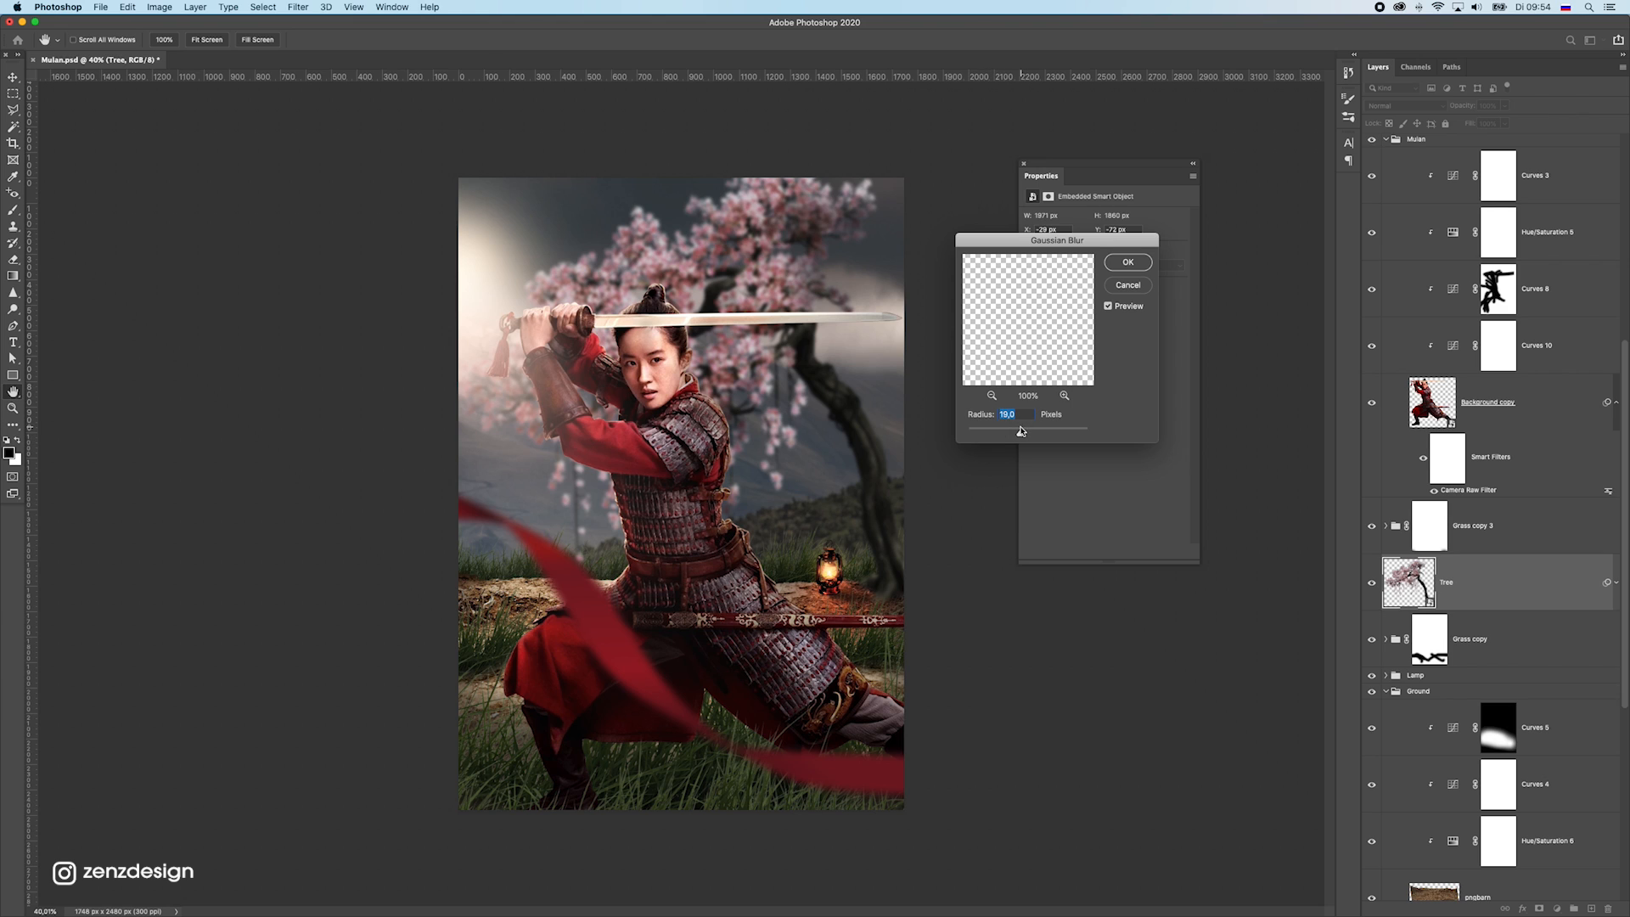
pyautogui.moveTo(1014, 432); pyautogui.dragTo(1011, 431)
pyautogui.click(1127, 263)
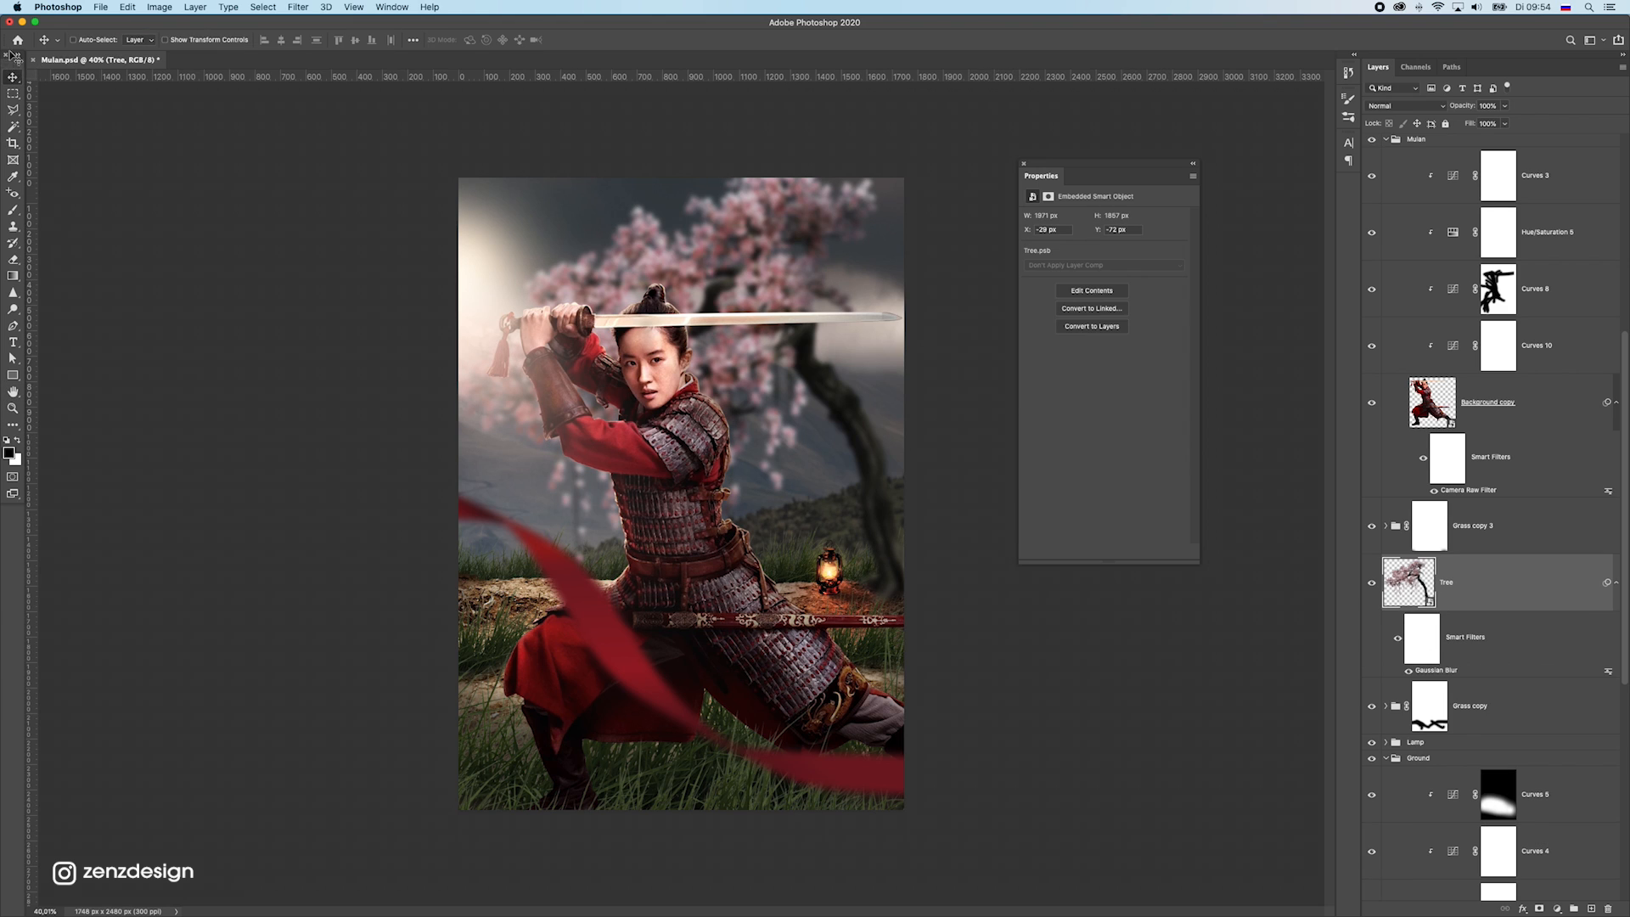
# Compare the poster with and without the Lamp group, try merging that group into one layer, and undo the merge
pyautogui.keyDown('super'); pyautogui.click(829, 577); pyautogui.keyUp('super')
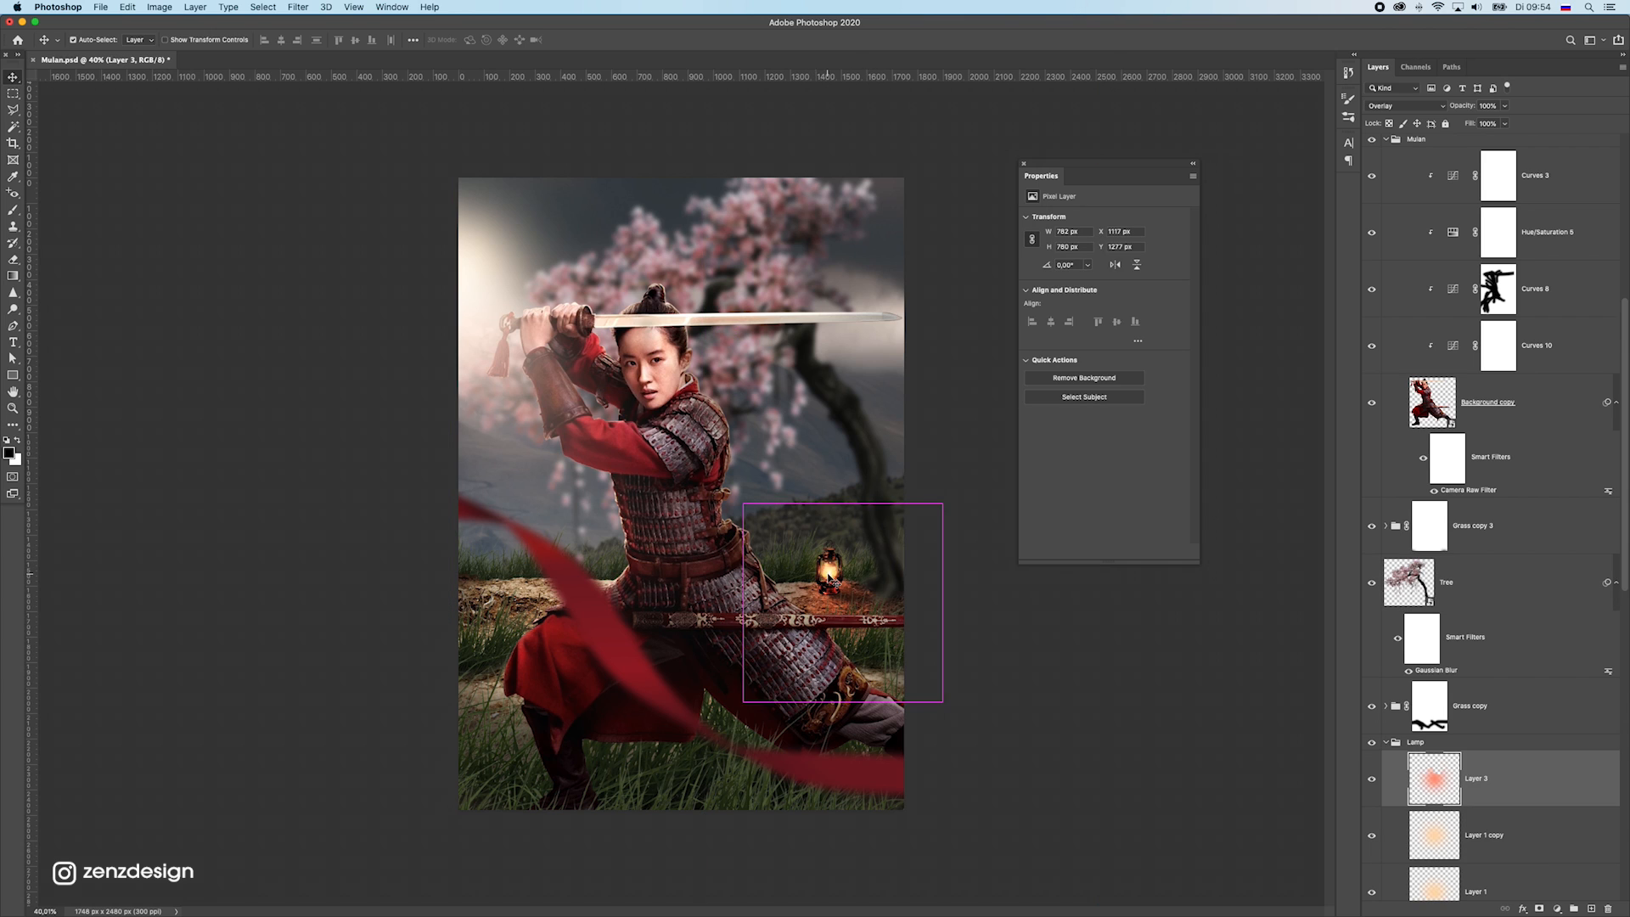
pyautogui.click(1440, 743)
pyautogui.click(1369, 744)
pyautogui.click(1369, 743)
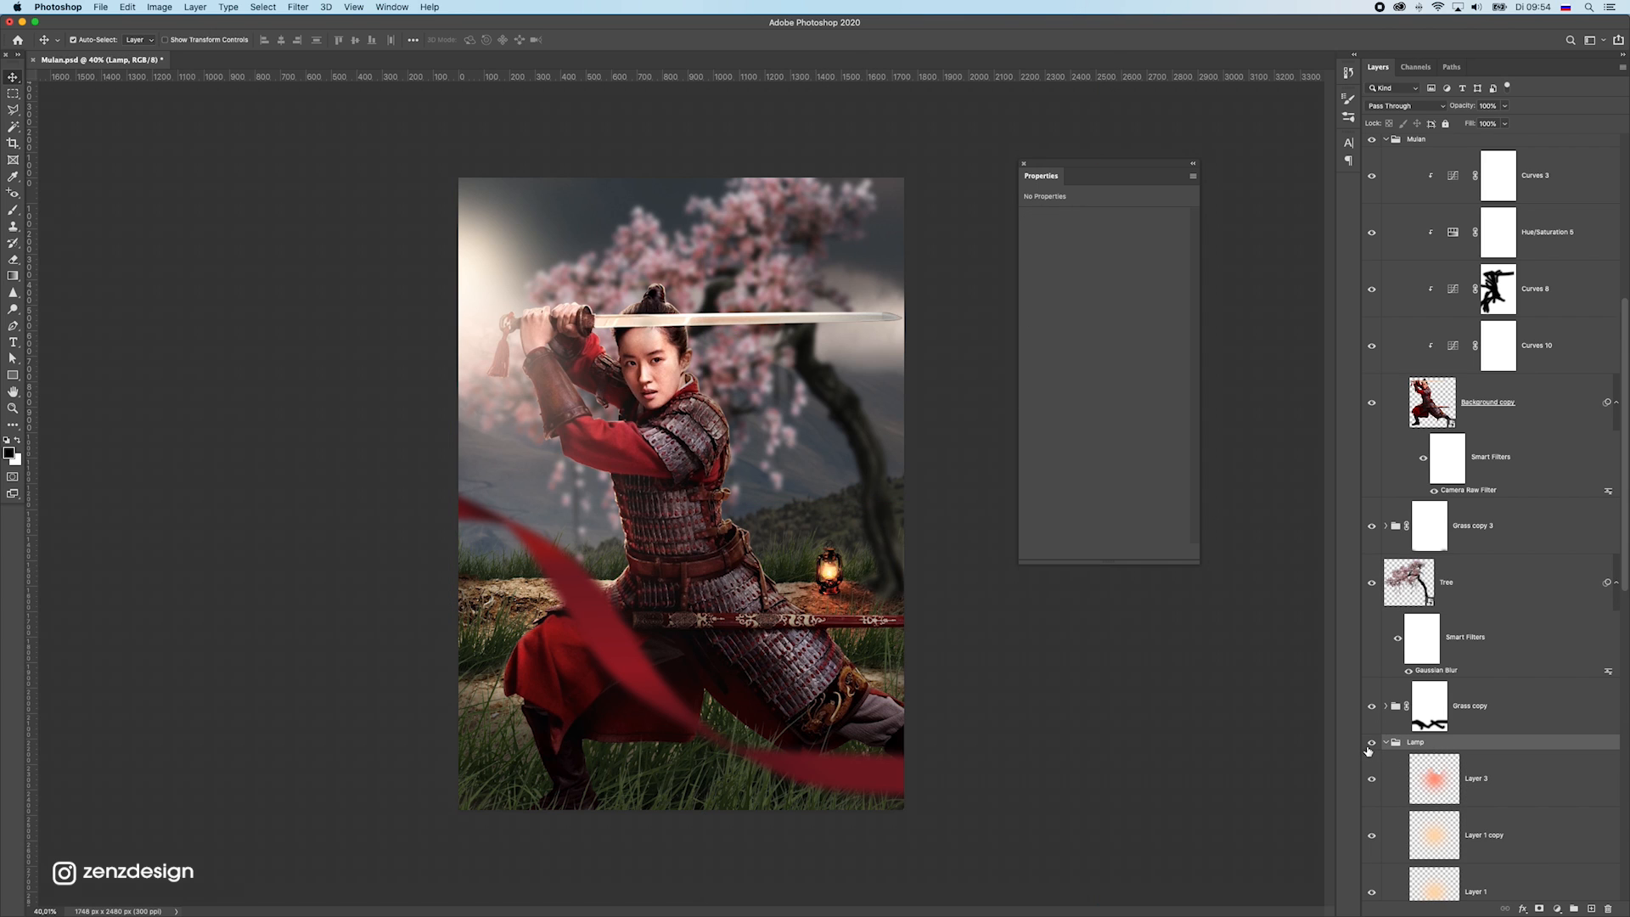
pyautogui.press('super+e')
pyautogui.press('super+z')
# Apply a Gaussian Blur with a radius of 8.9 pixels to the lantern layer inside the Lamp group
pyautogui.scroll(-5, 1494, 815)
pyautogui.click(1516, 851)
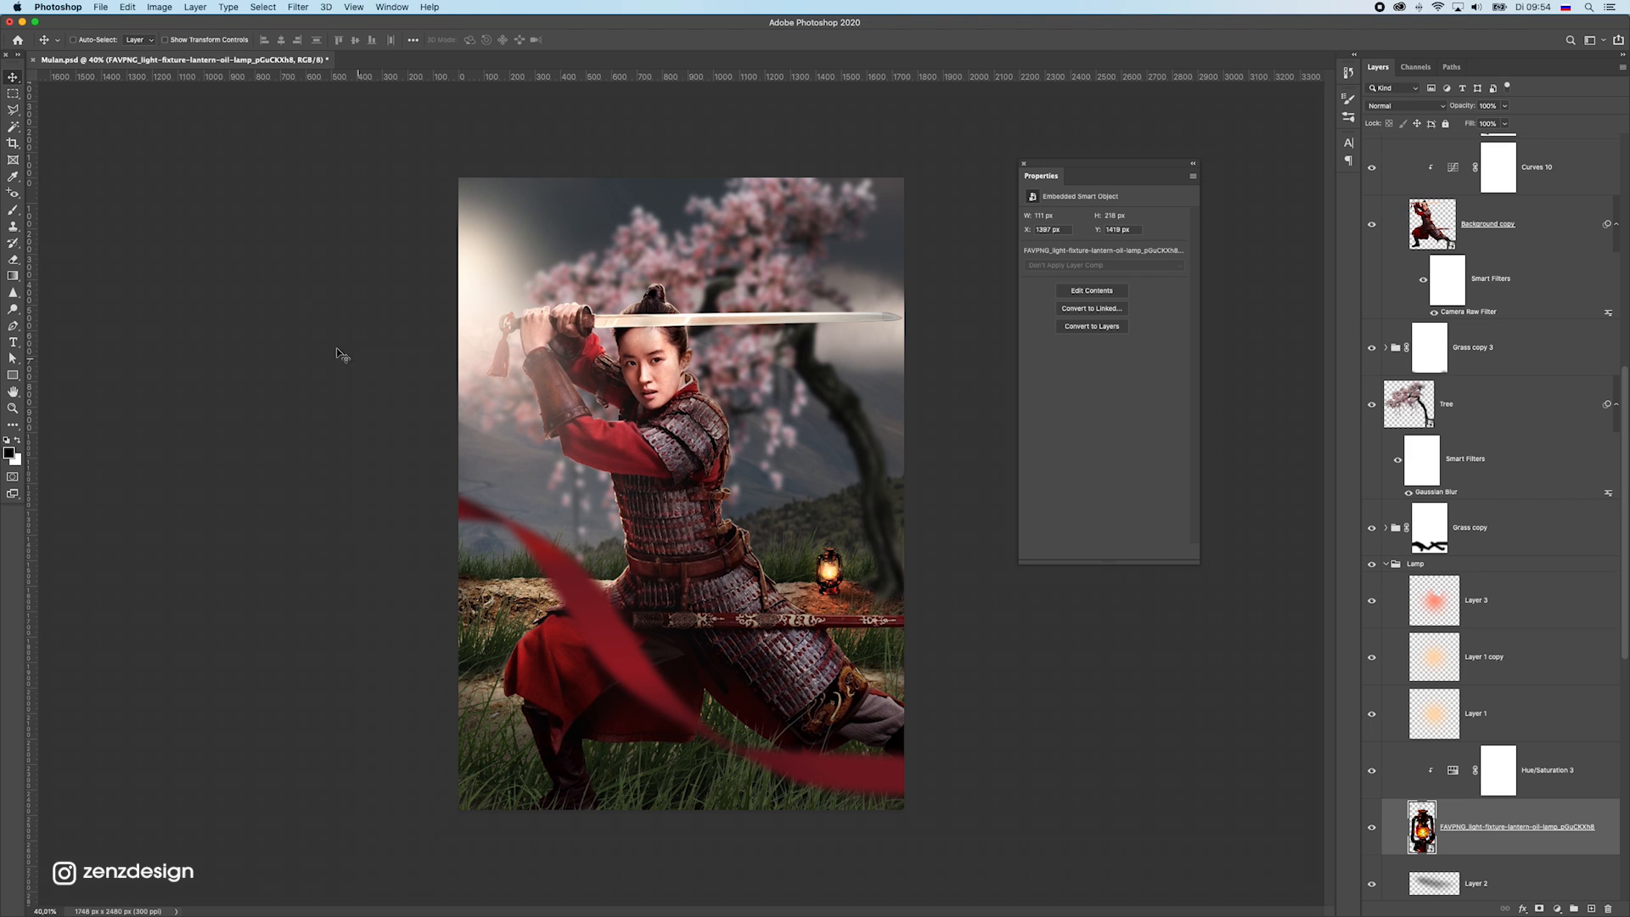
pyautogui.click(326, 6)
pyautogui.moveTo(382, 159)
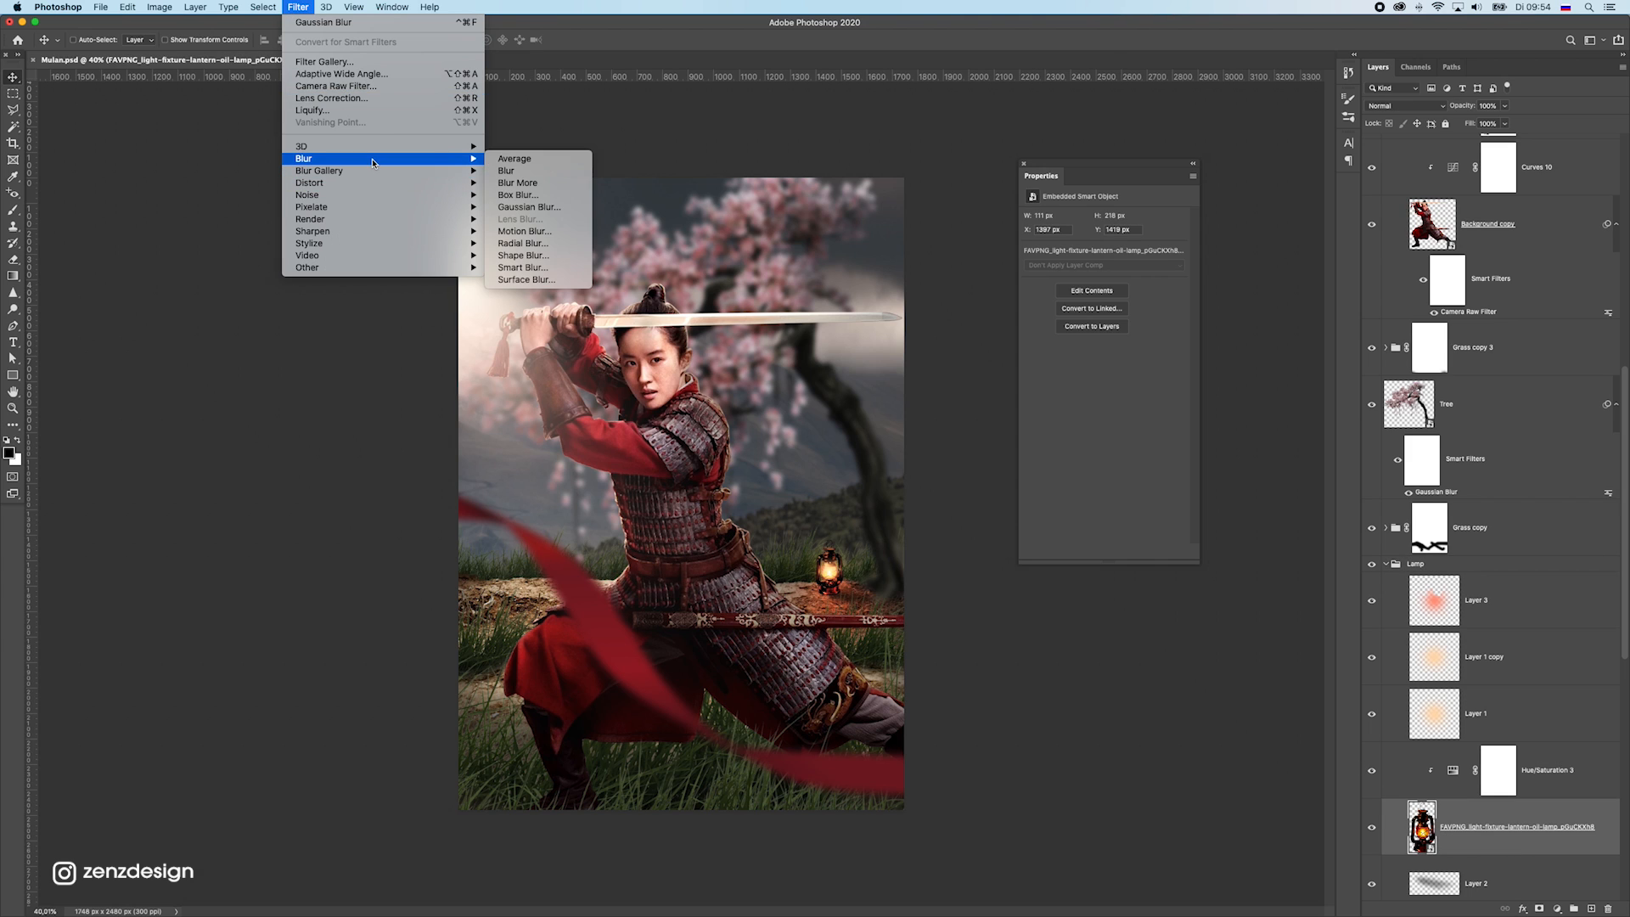
pyautogui.click(527, 207)
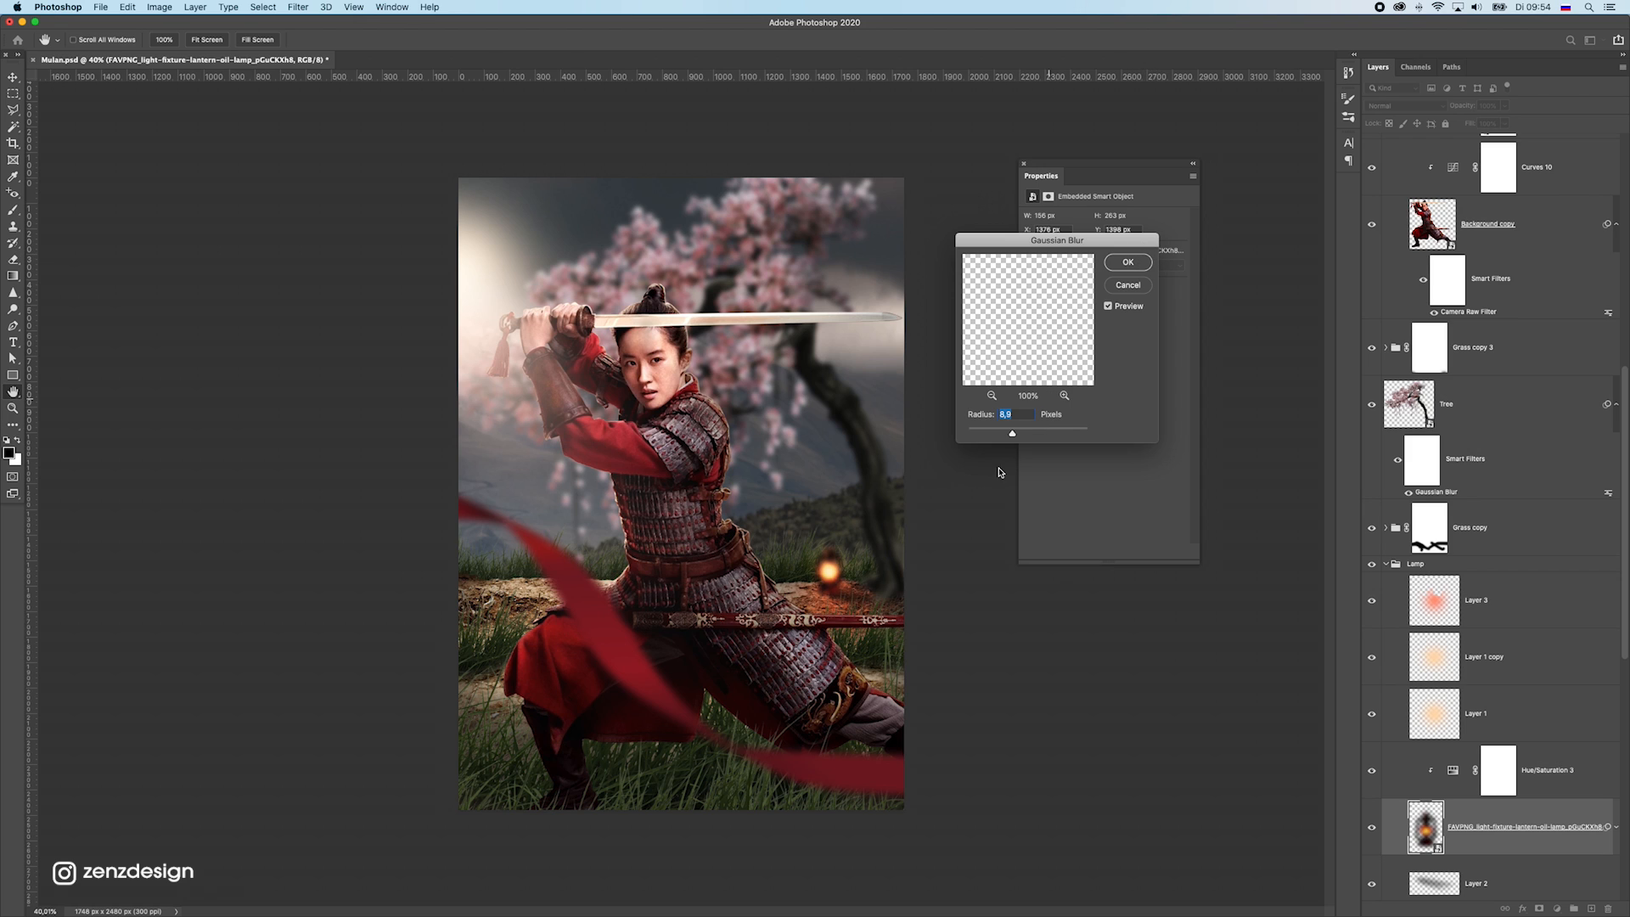
pyautogui.click(1127, 261)
# Blur the Grass layer behind the ground with an 8.9-pixel Gaussian Blur
pyautogui.keyDown('super'); pyautogui.click(473, 578); pyautogui.keyUp('super')
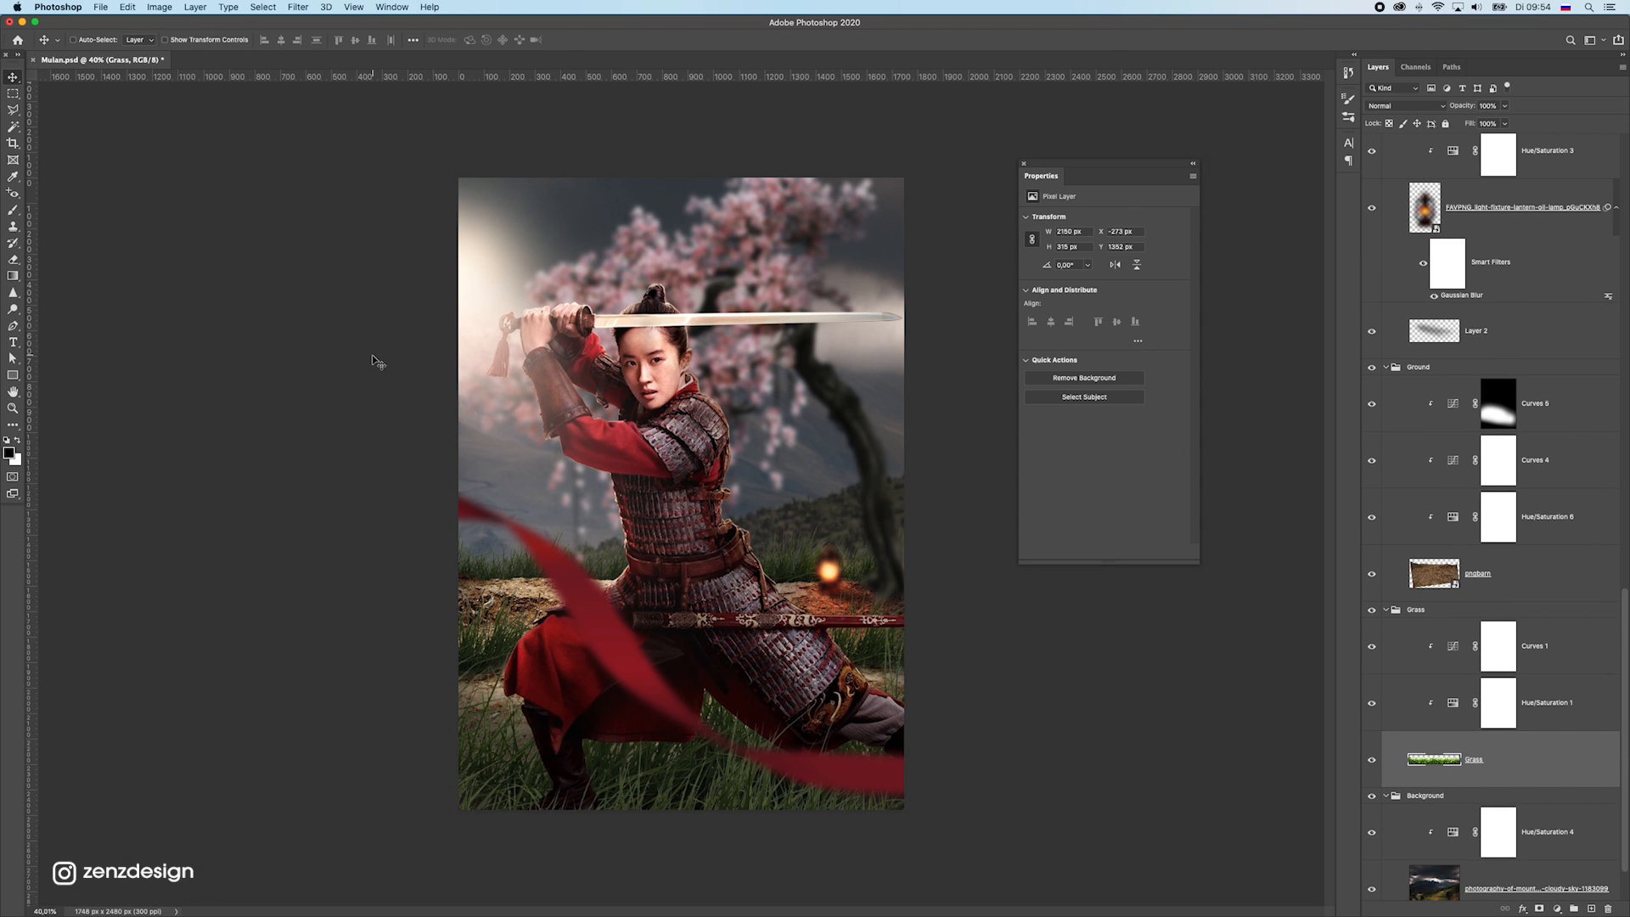
pyautogui.click(353, 7)
pyautogui.moveTo(298, 7)
pyautogui.moveTo(382, 158)
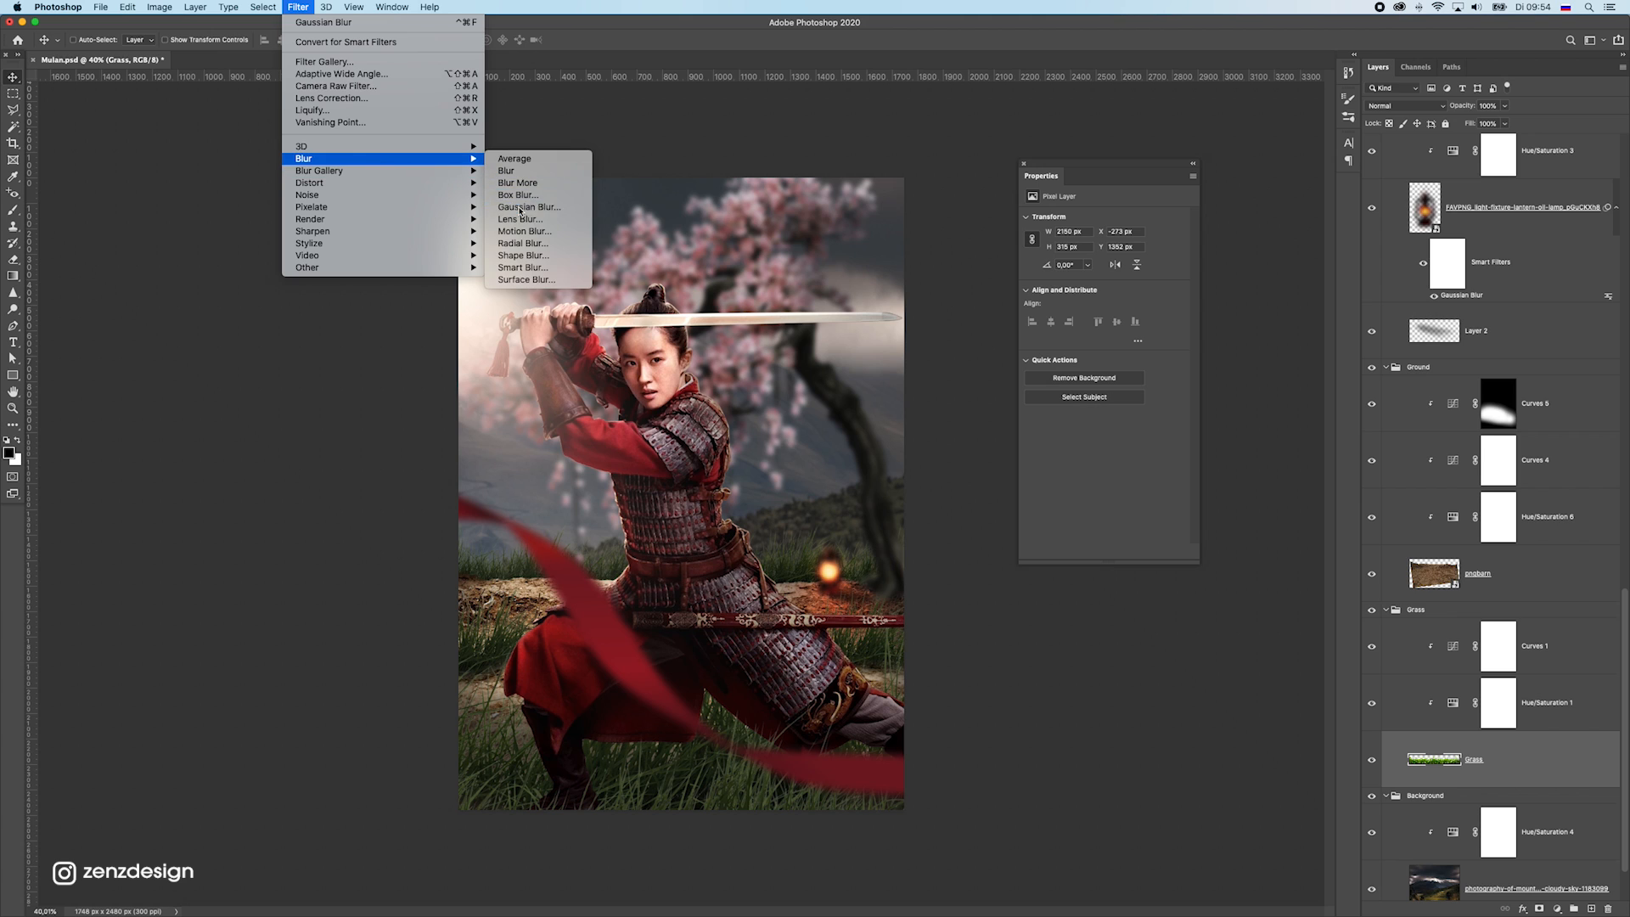
pyautogui.click(527, 207)
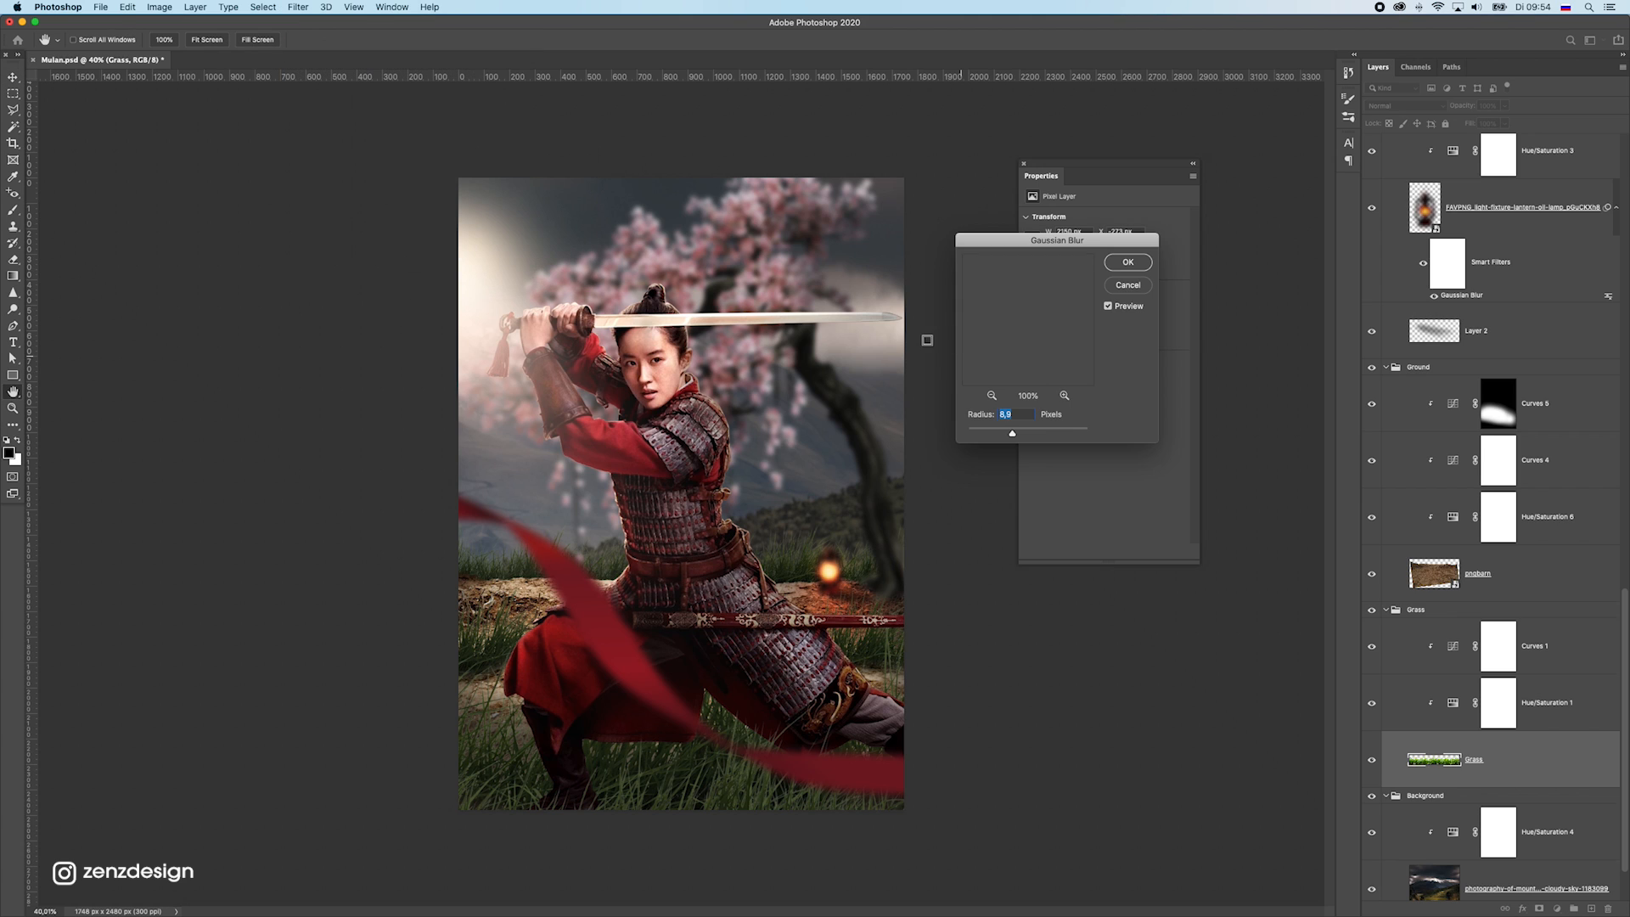
pyautogui.click(1128, 264)
# Compare the poster with and without the pngbarn ground layer, and select that layer
pyautogui.keyDown('super'); pyautogui.click(536, 587); pyautogui.keyUp('super')
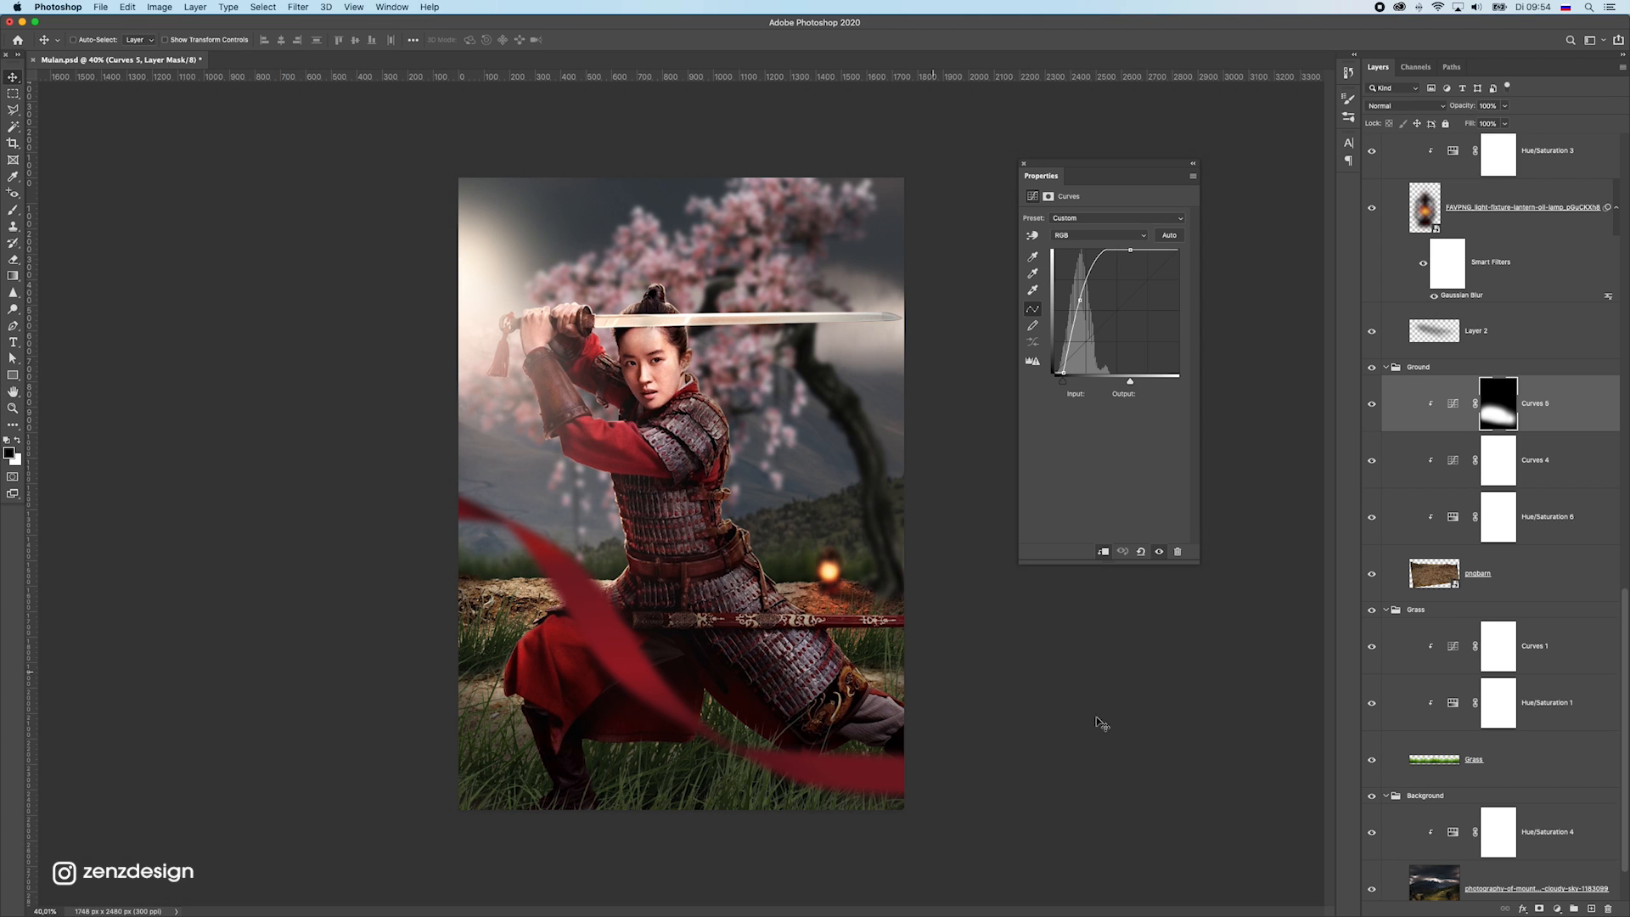
pyautogui.click(1369, 576)
pyautogui.click(1369, 576)
pyautogui.click(1496, 573)
pyautogui.moveTo(804, 603); pyautogui.dragTo(802, 629)
pyautogui.press('super+z')
# Add a Tilt-Shift blur to the pngbarn ground, centred at the warrior's legs, with the upper transition ending near the ground's far edge
pyautogui.click(263, 6)
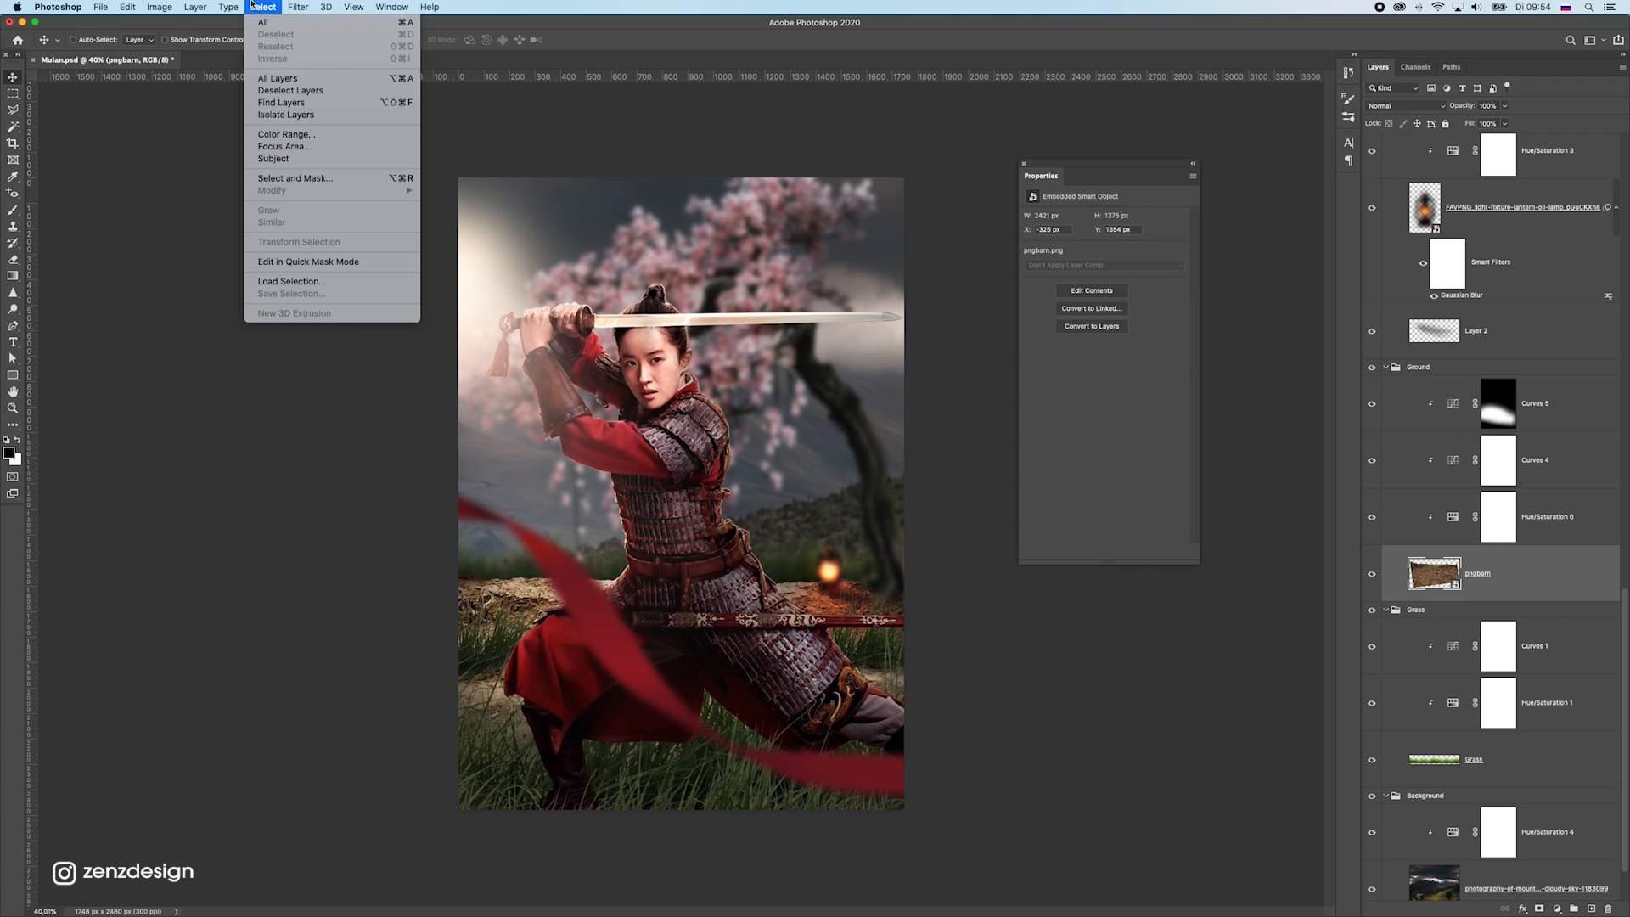
pyautogui.moveTo(298, 7)
pyautogui.moveTo(363, 173)
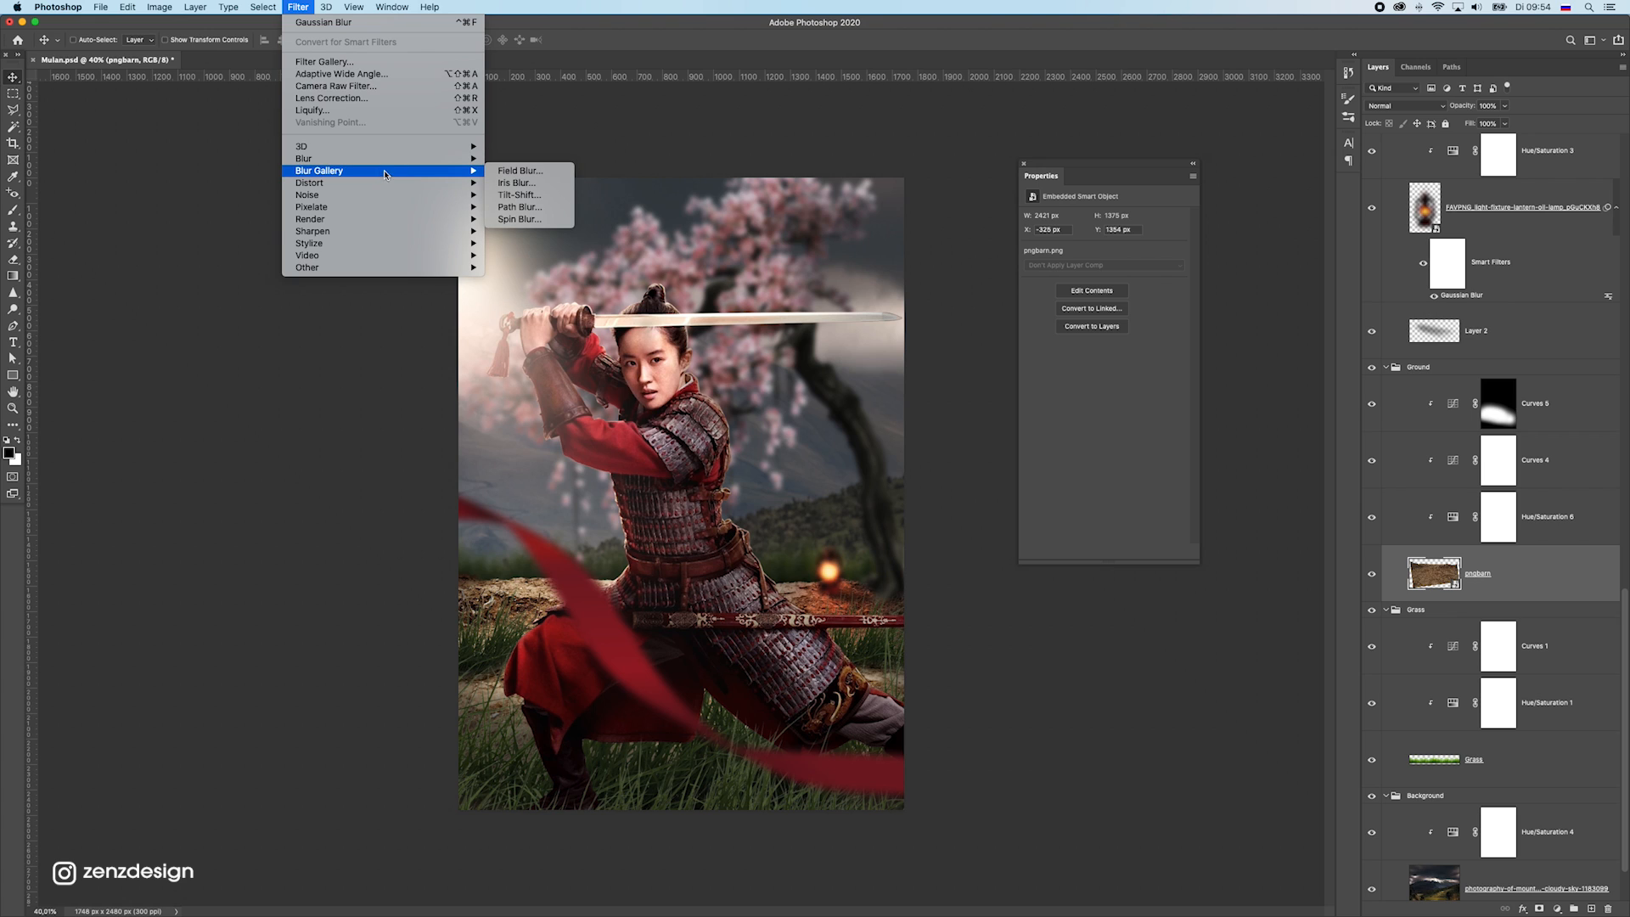
pyautogui.click(527, 196)
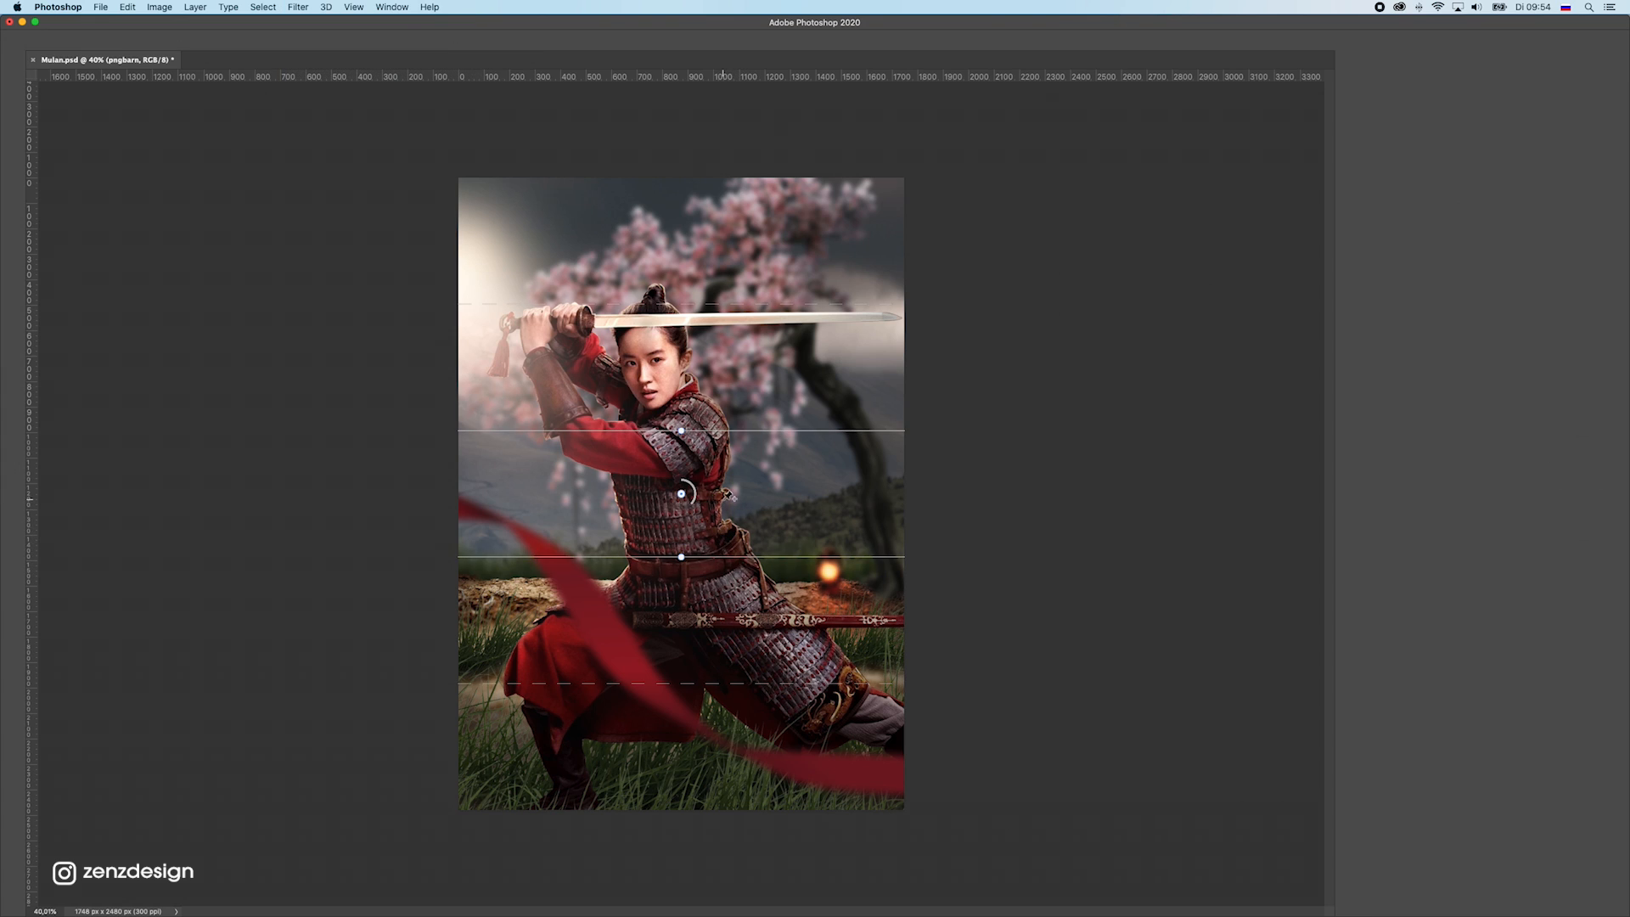
pyautogui.moveTo(680, 494); pyautogui.dragTo(677, 683)
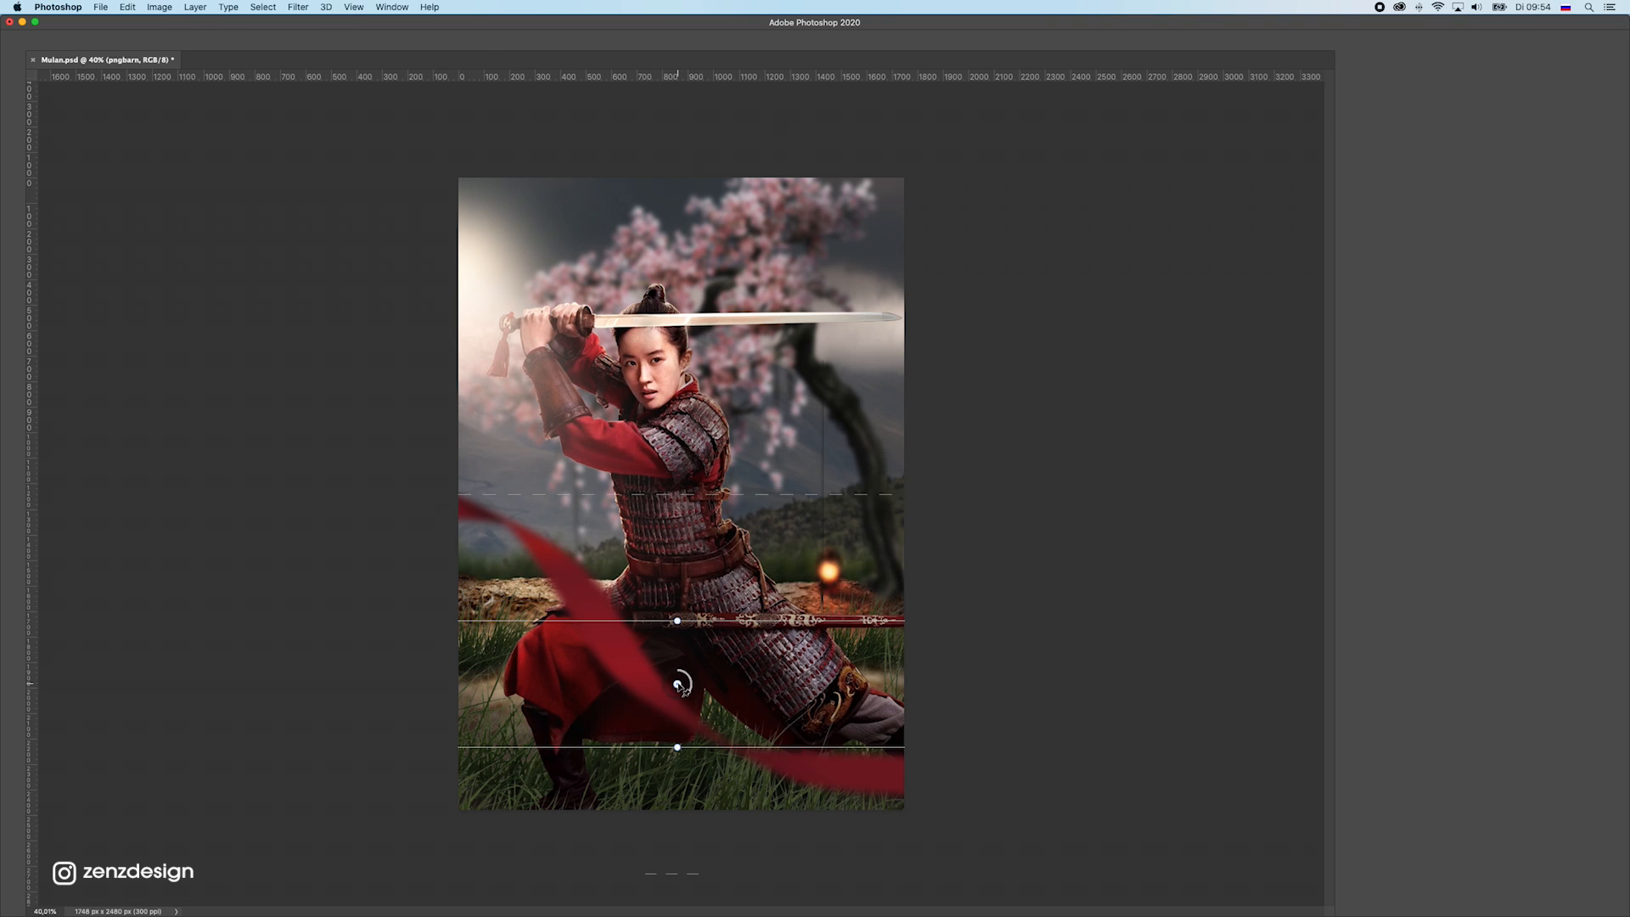
pyautogui.moveTo(726, 501); pyautogui.dragTo(674, 626)
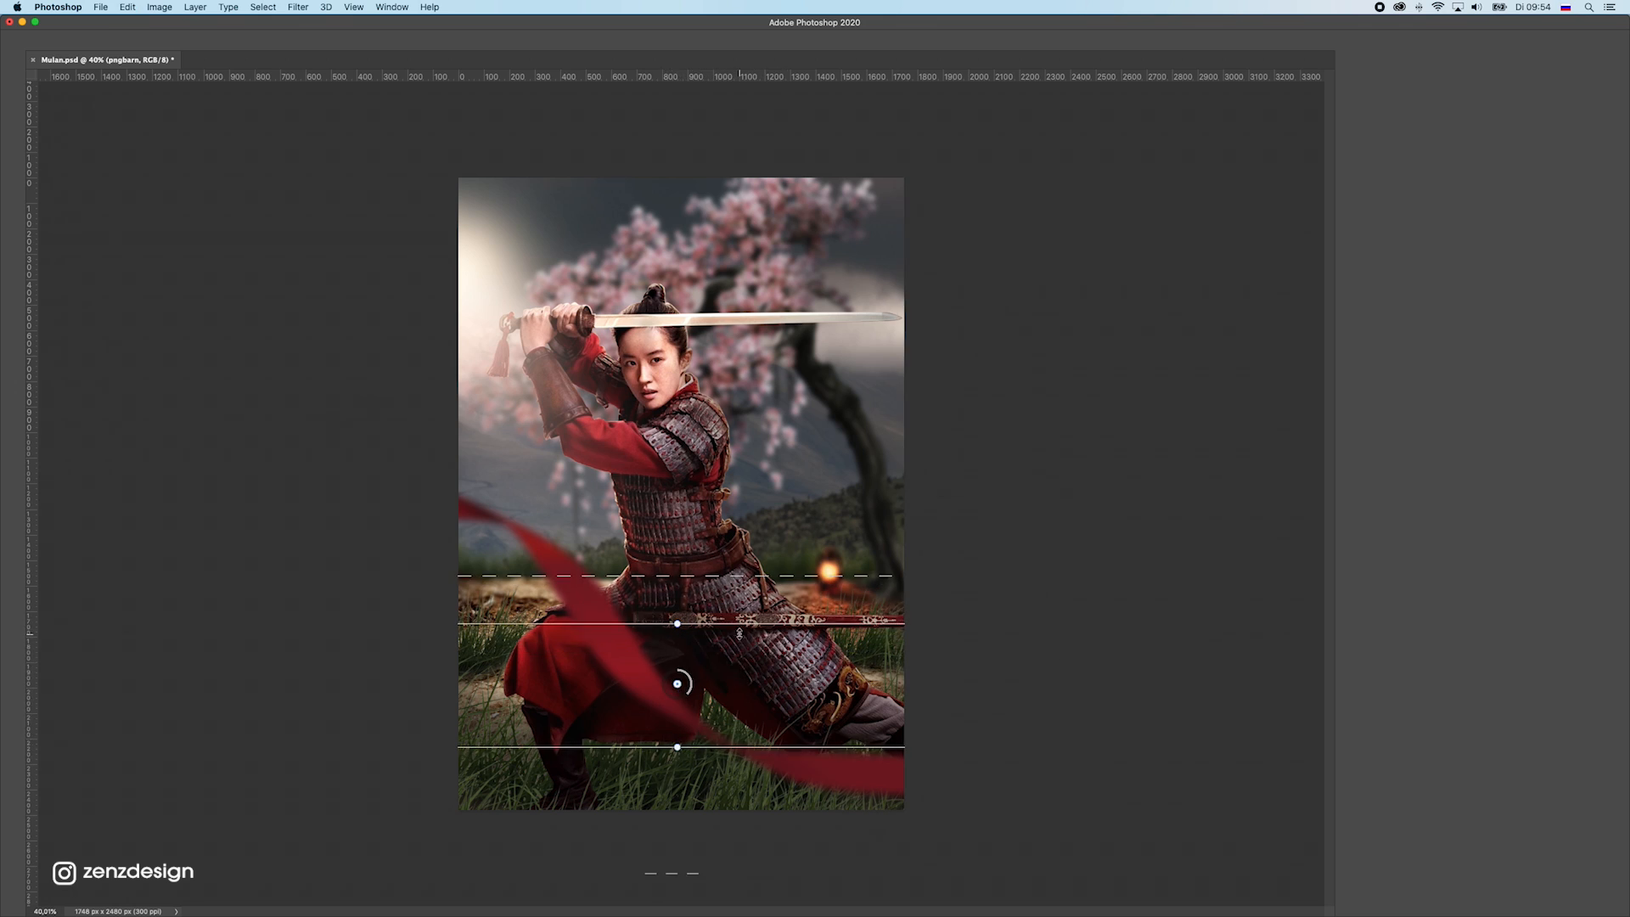
pyautogui.moveTo(751, 500); pyautogui.dragTo(750, 509)
pyautogui.moveTo(679, 622); pyautogui.dragTo(744, 667)
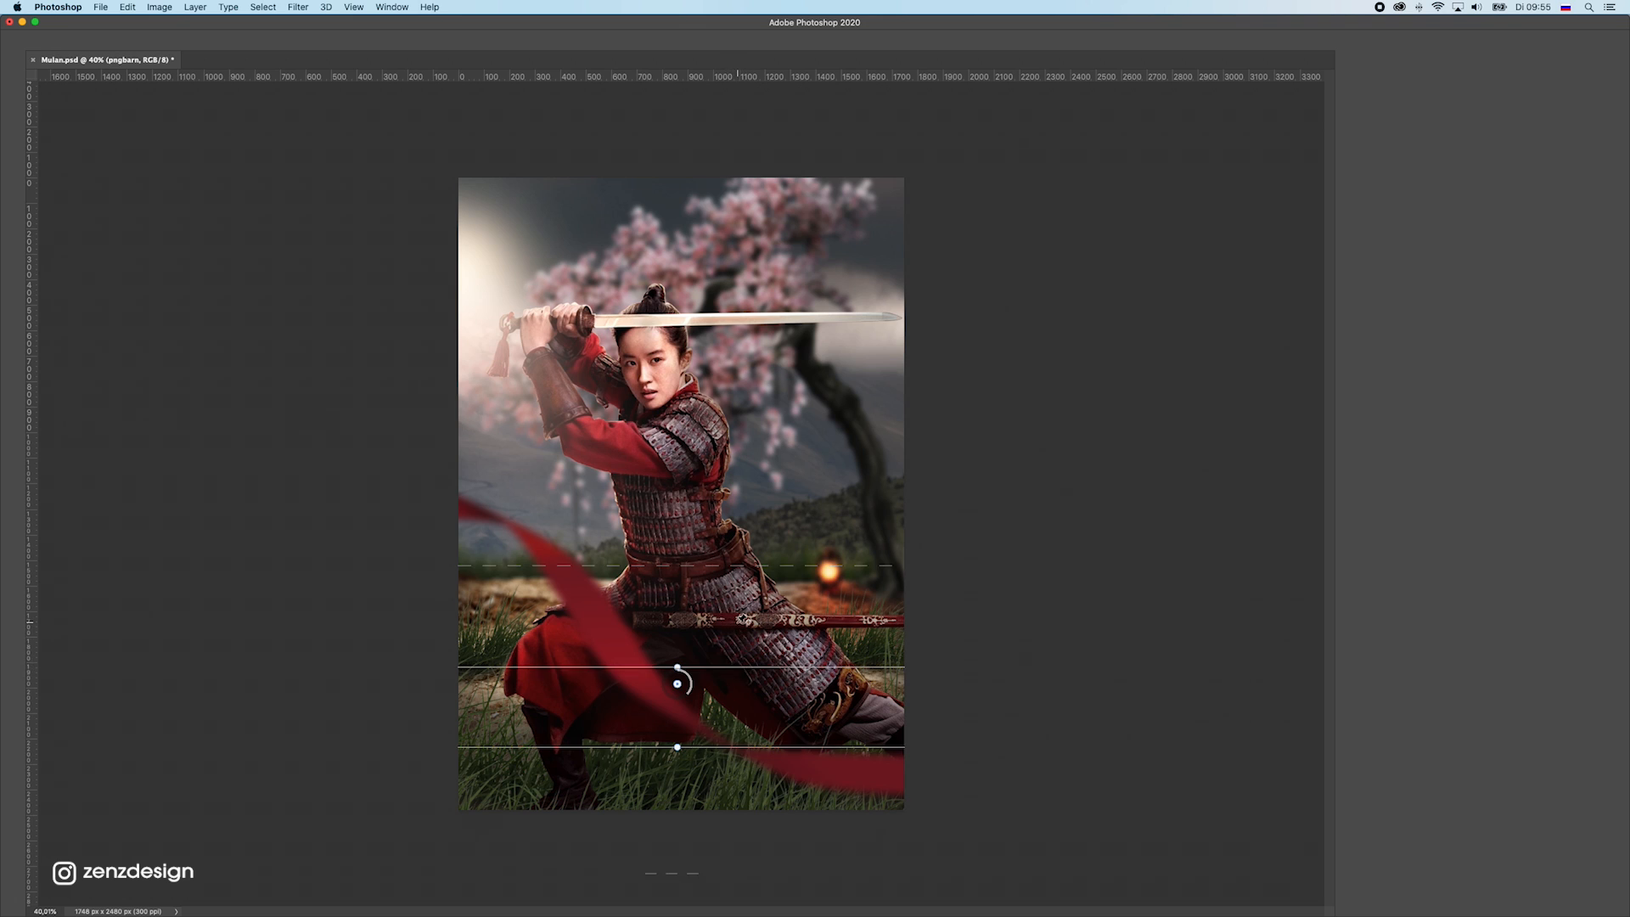
# Show the Grass subgroup inside the Grass copy group and merge it into a single layer
pyautogui.click(1372, 769)
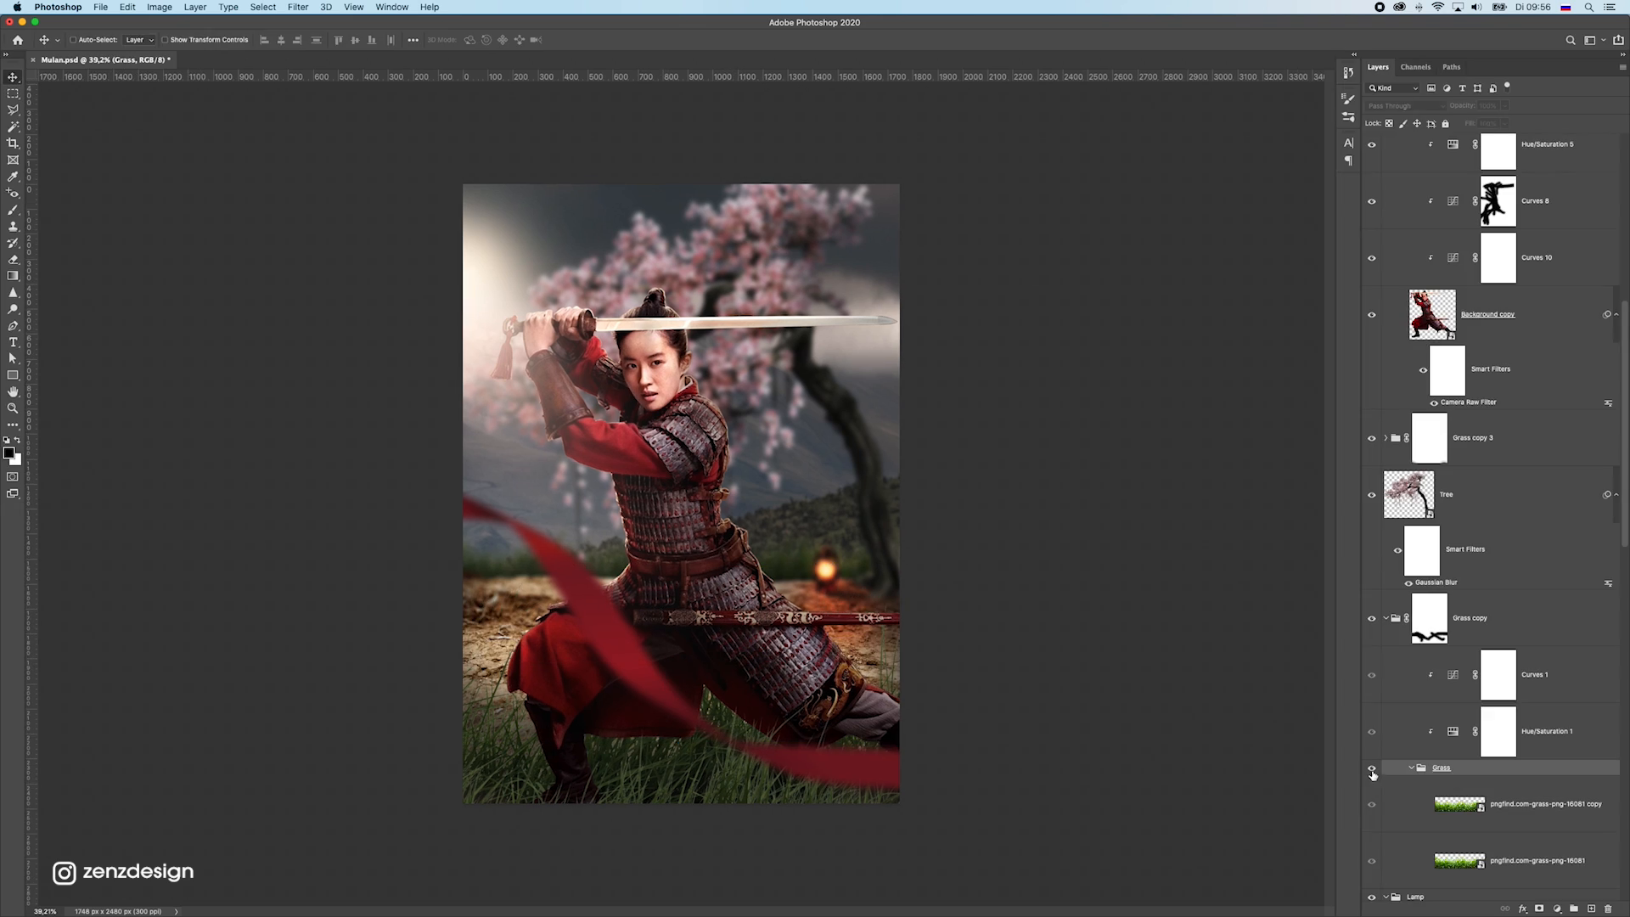
pyautogui.moveTo(637, 563); pyautogui.dragTo(633, 541)
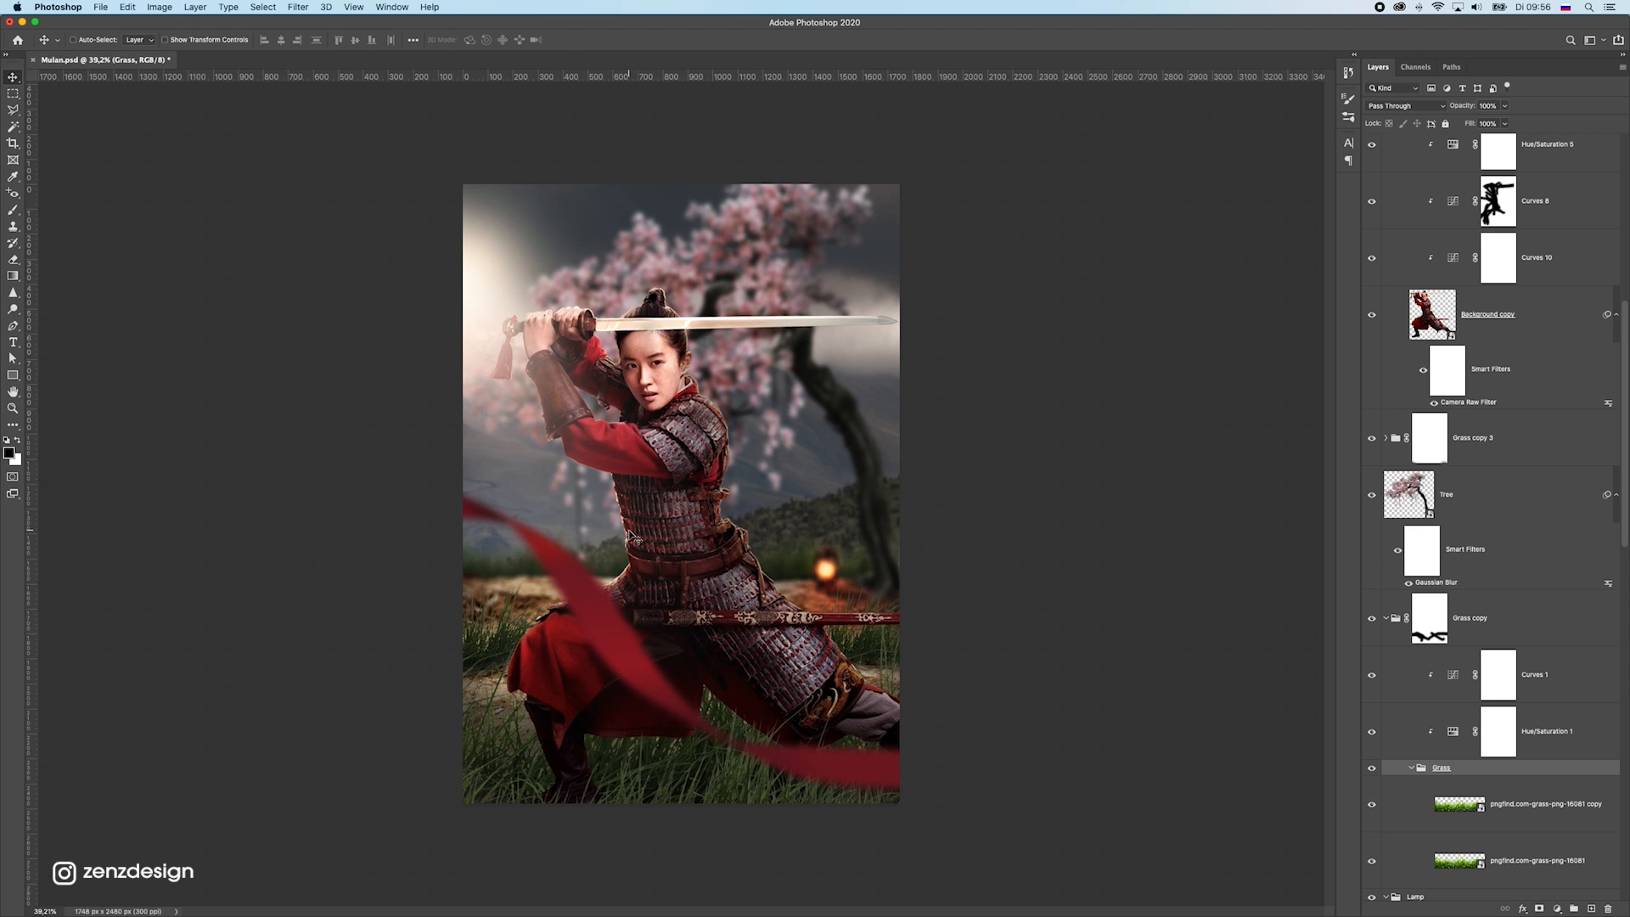
pyautogui.press('super+e')
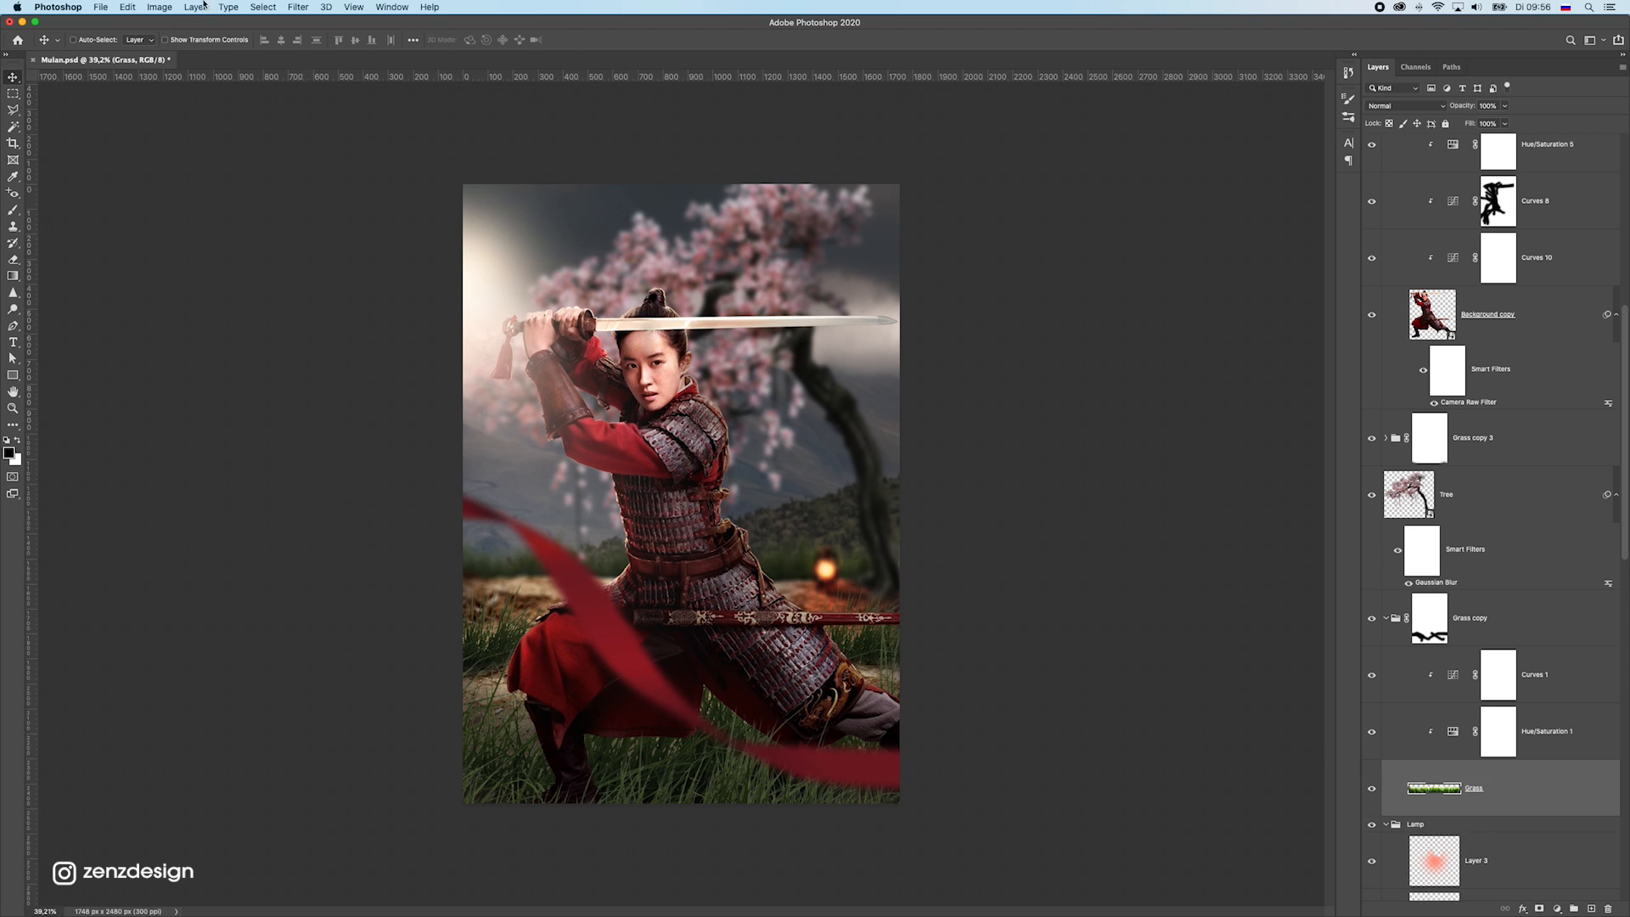
# Apply a Gaussian Blur with a radius of 3.0 pixels to the merged Grass layer in the Grass copy group
pyautogui.click(128, 7)
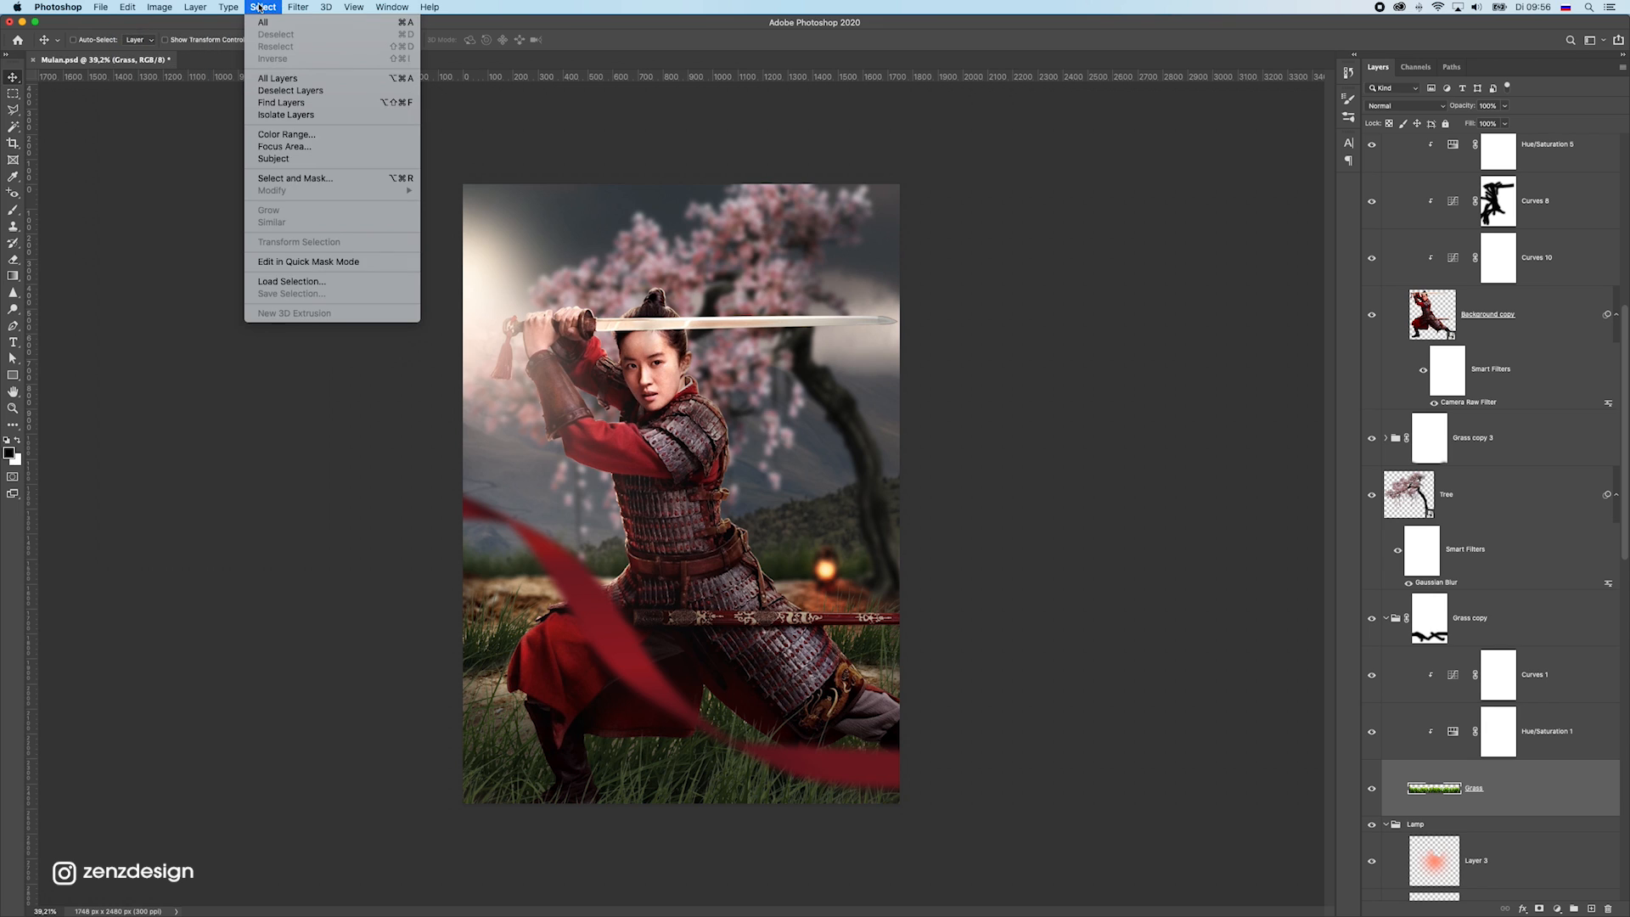
pyautogui.moveTo(298, 6)
pyautogui.moveTo(356, 158)
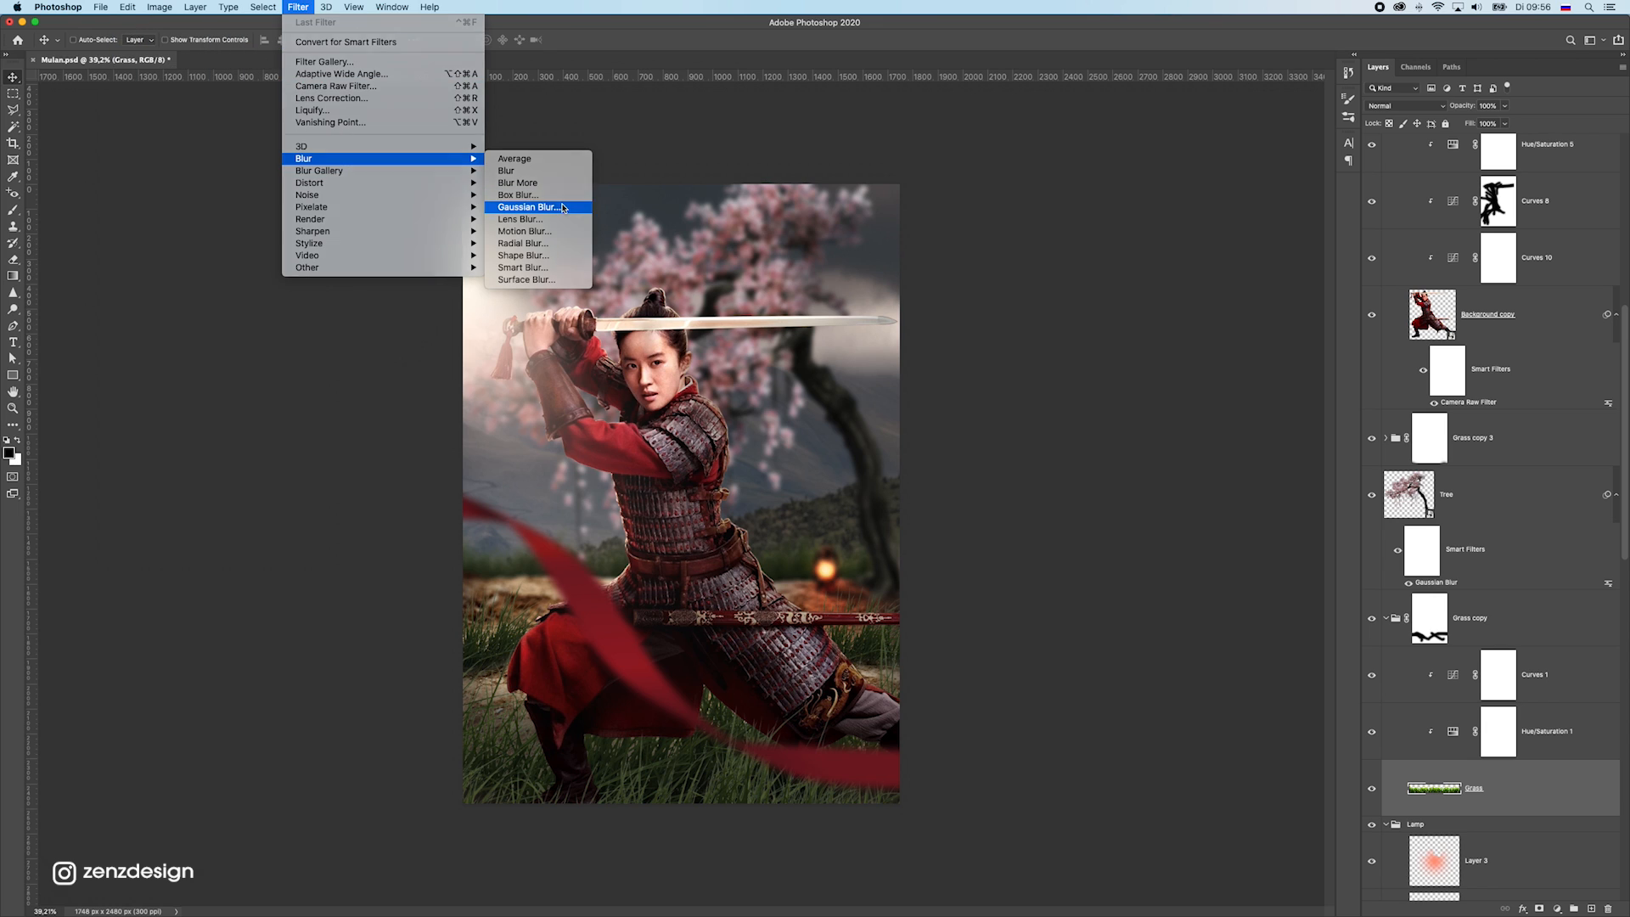
pyautogui.click(543, 207)
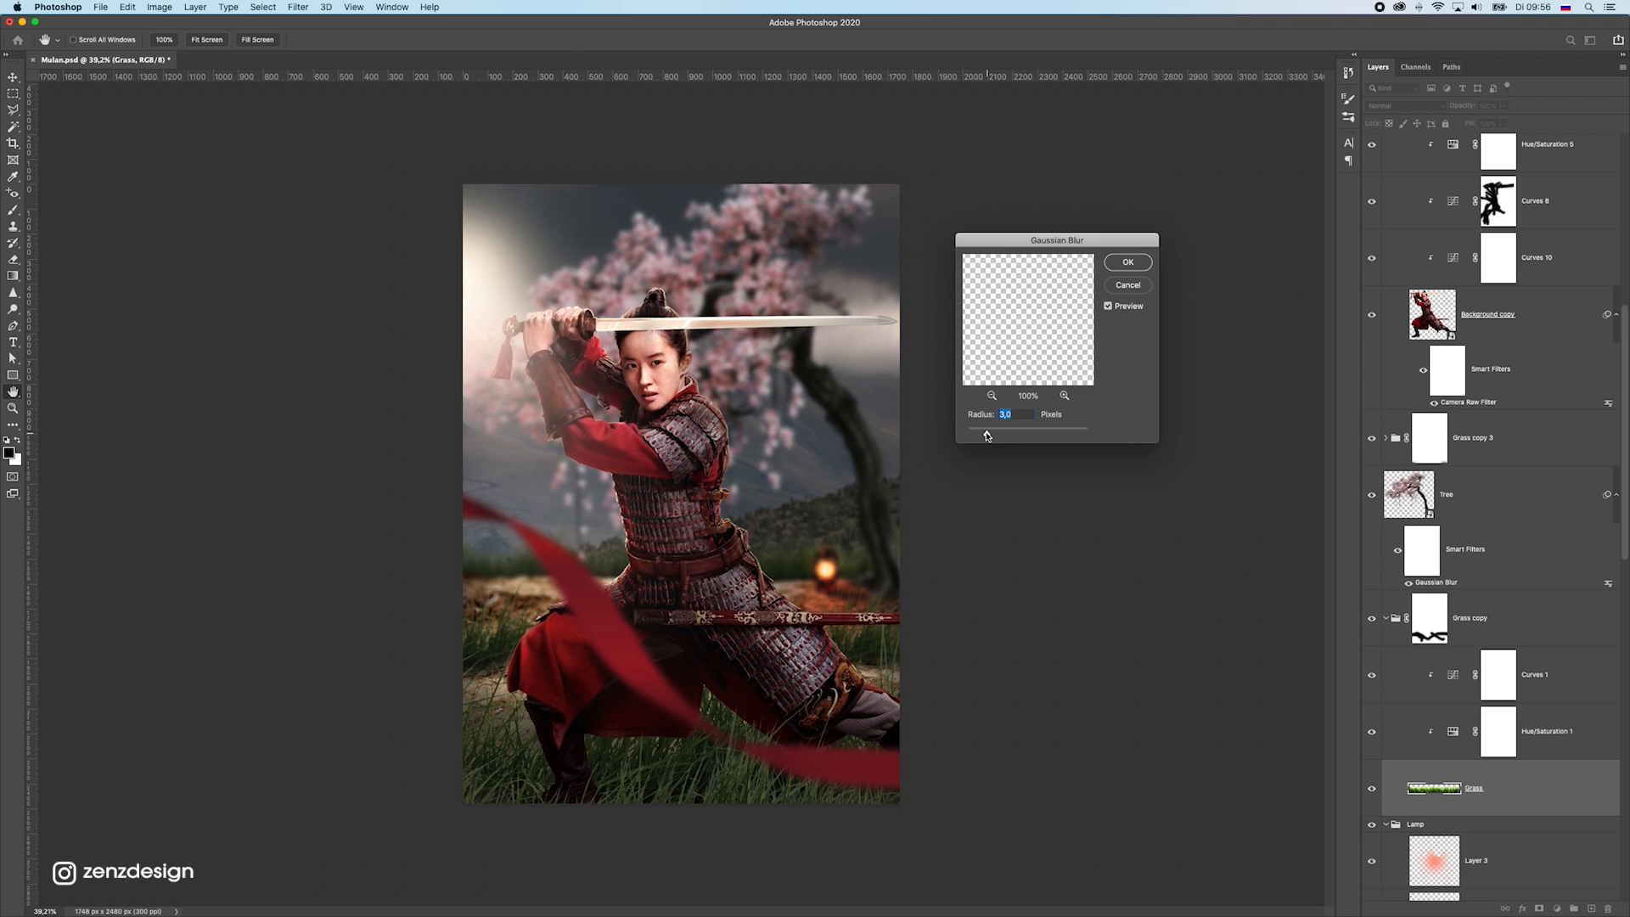
pyautogui.press('Return')
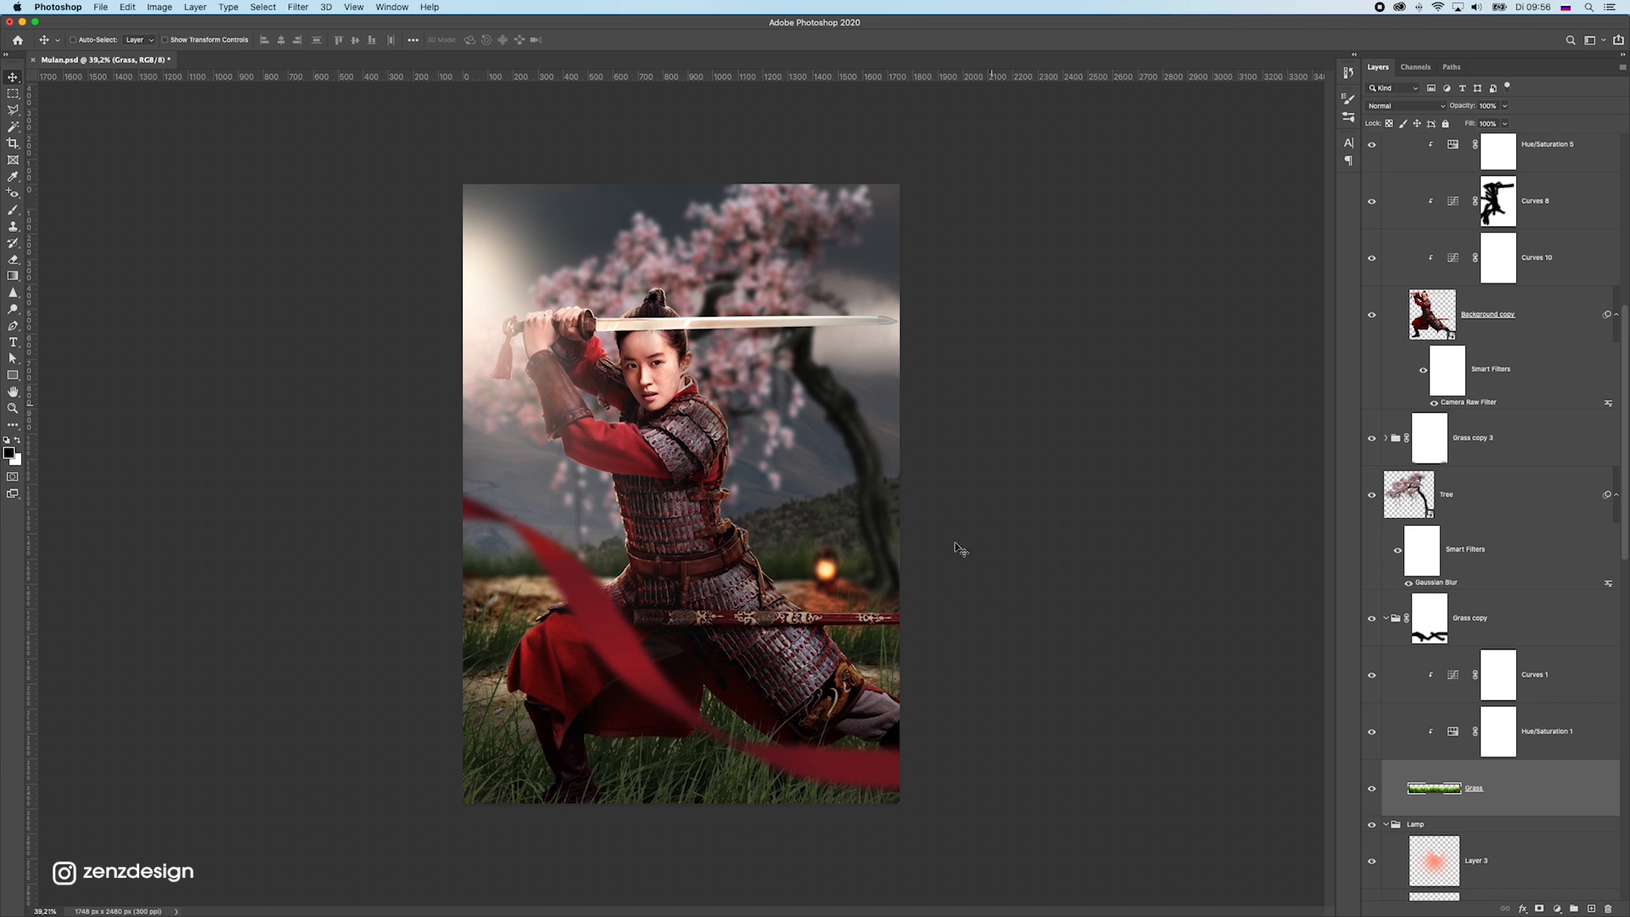
pyautogui.moveTo(914, 556); pyautogui.dragTo(827, 547)
pyautogui.scroll(-5, 765, 529)
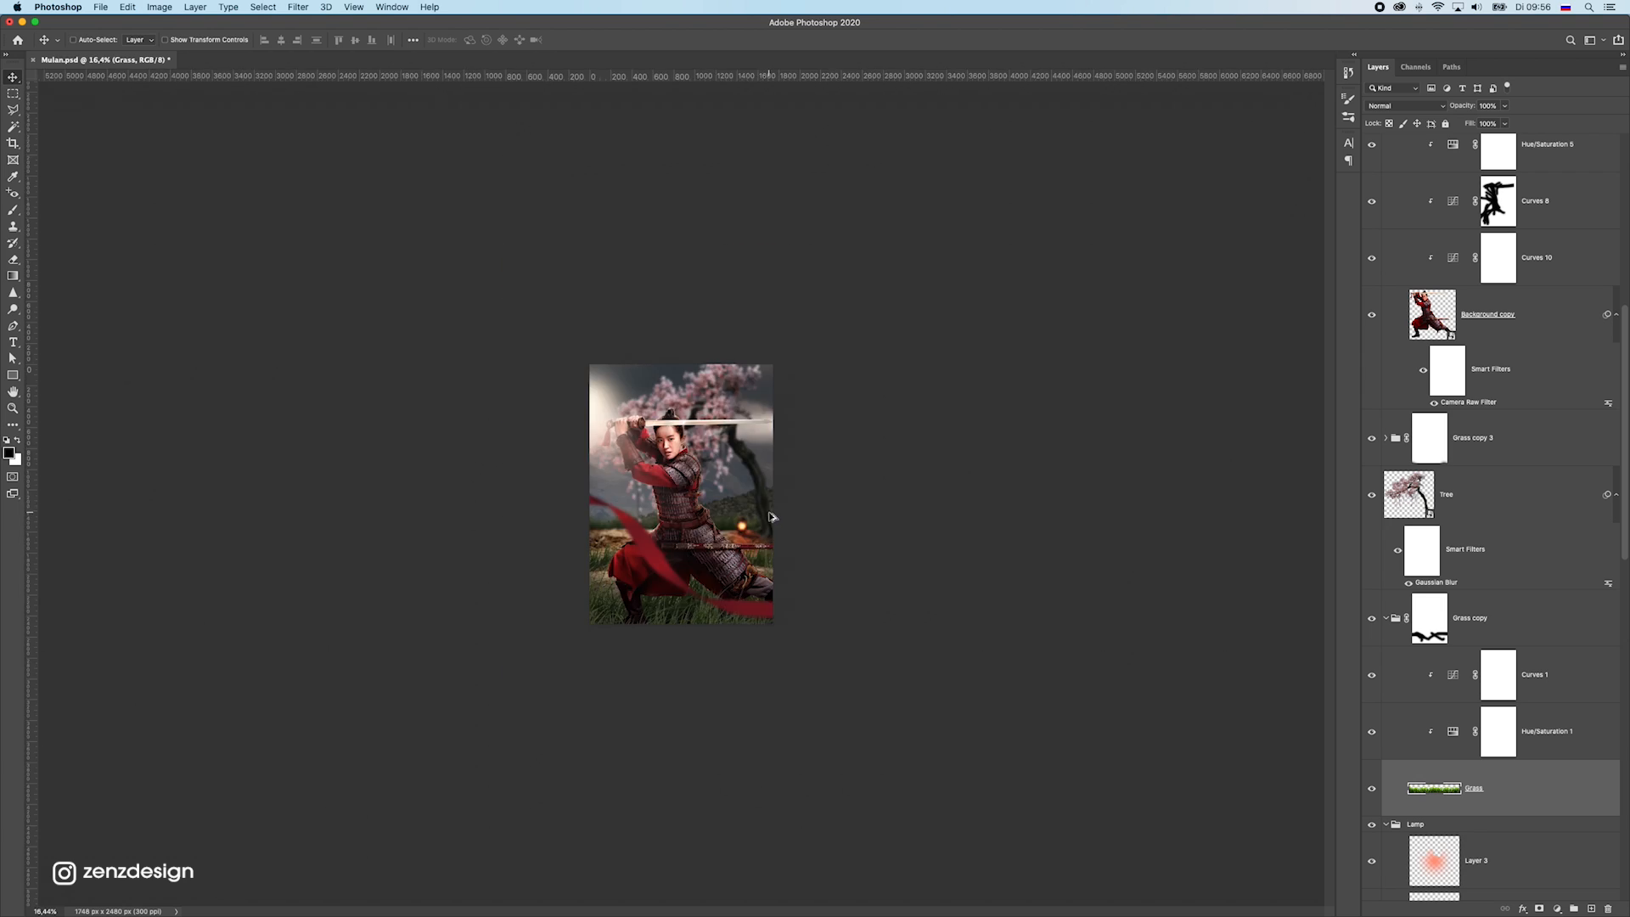
pyautogui.scroll(5, 765, 515)
# Rotate the kindpng_53754 ribbon to a shallower angle of about 10° and lay it lower across the warrior's legs
pyautogui.moveTo(624, 641); pyautogui.dragTo(630, 456)
pyautogui.press('super+z')
pyautogui.press('super+t')
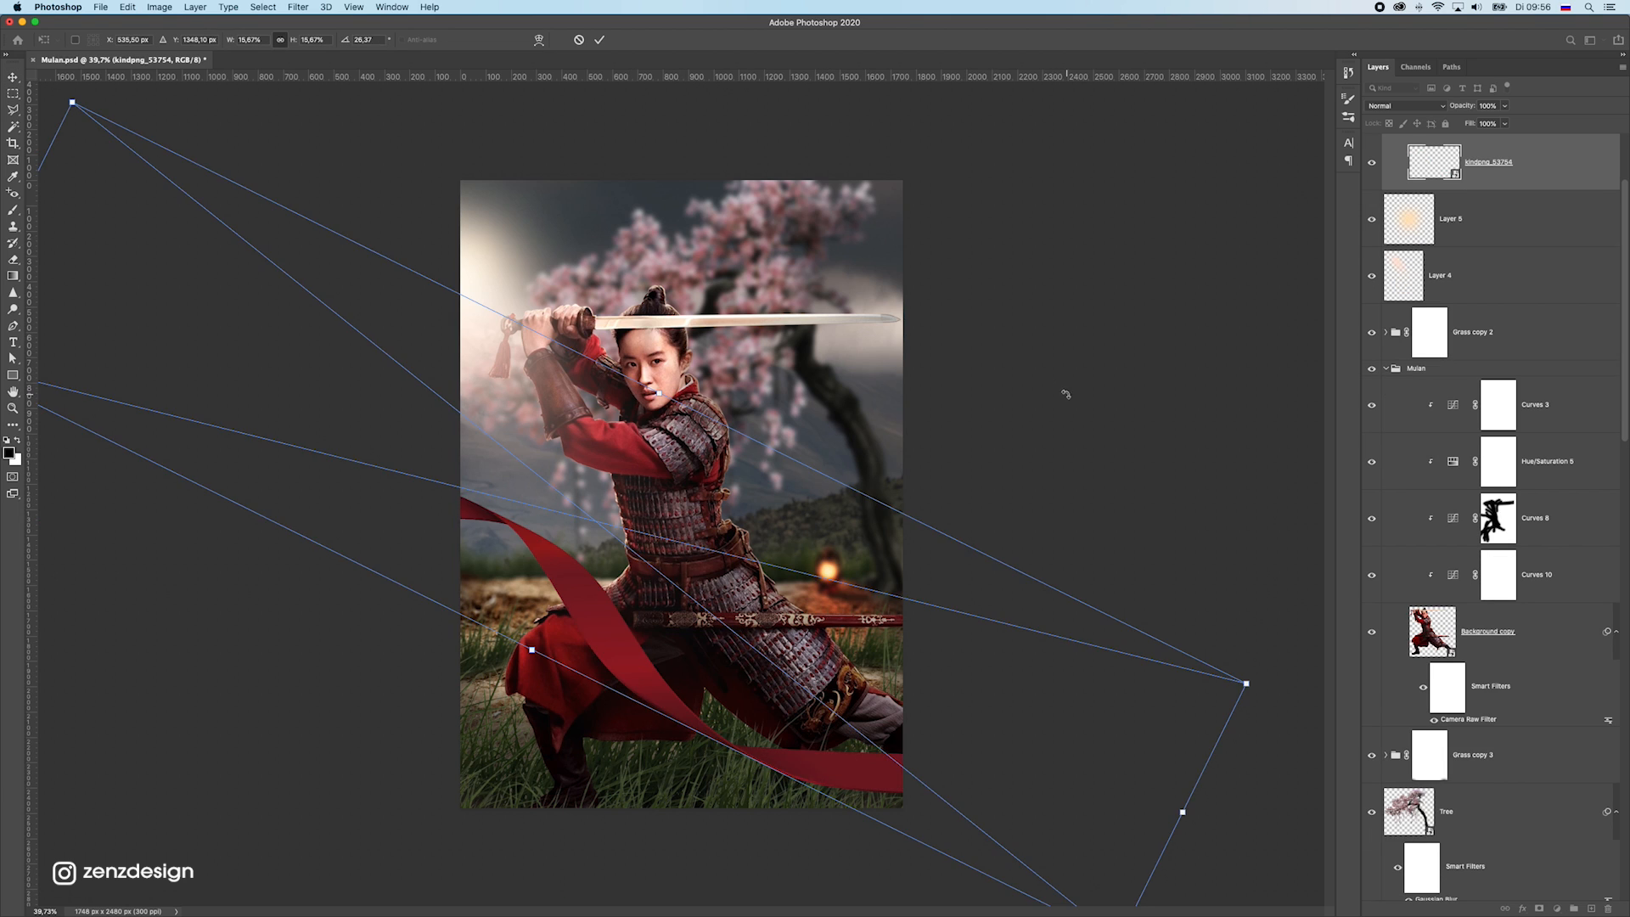
pyautogui.moveTo(1066, 393); pyautogui.dragTo(957, 298)
pyautogui.press('Return')
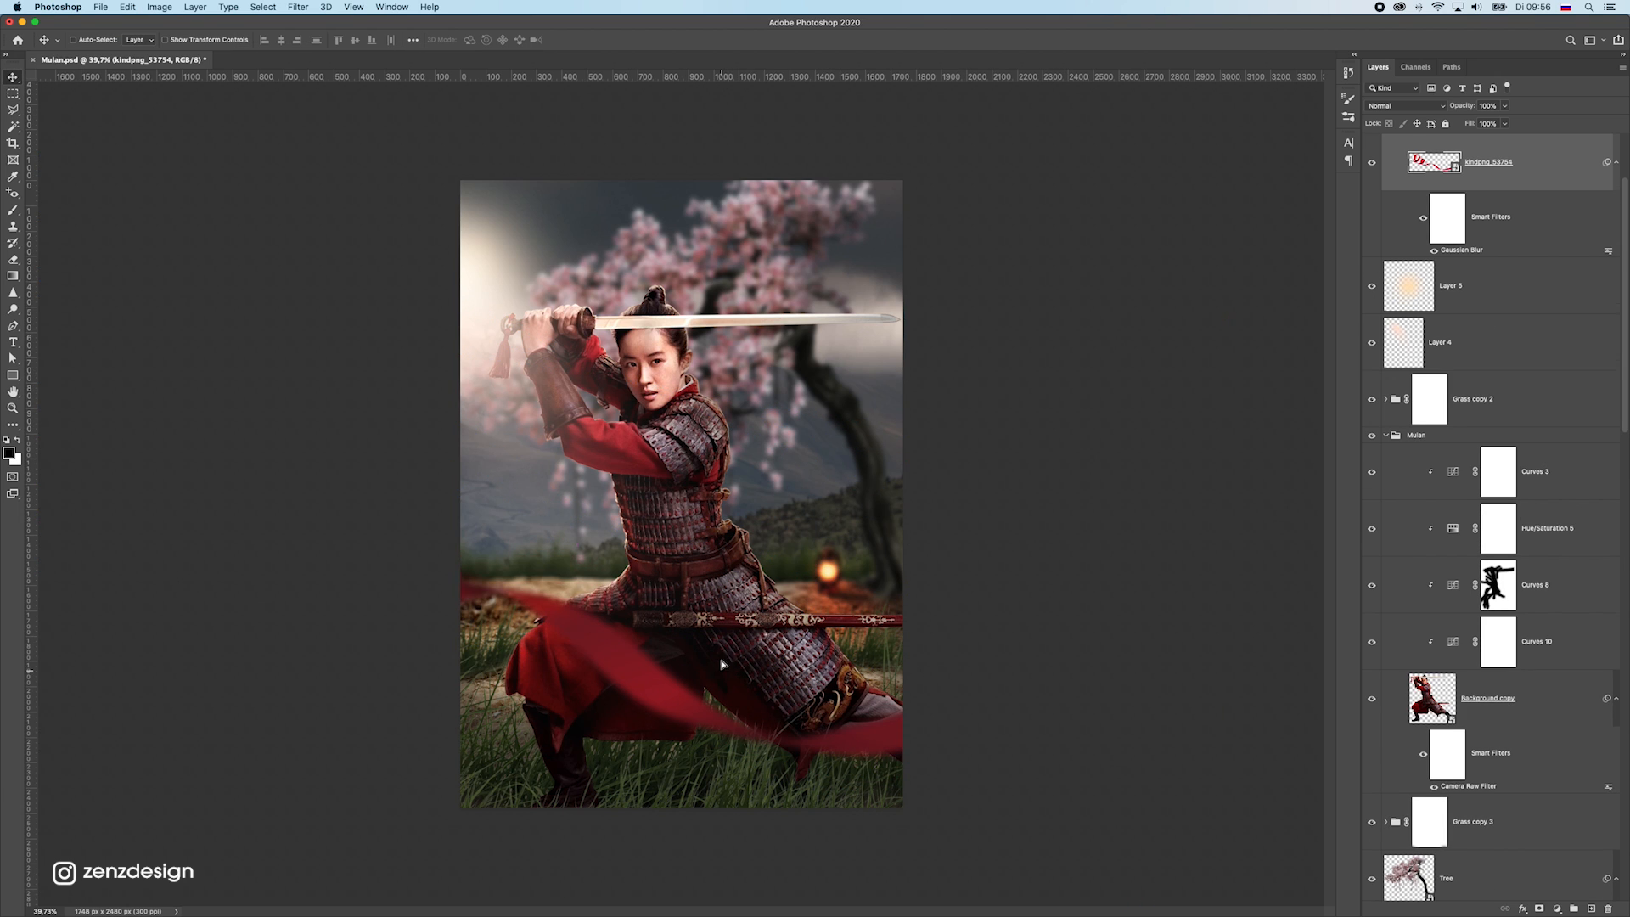
pyautogui.press('super+t')
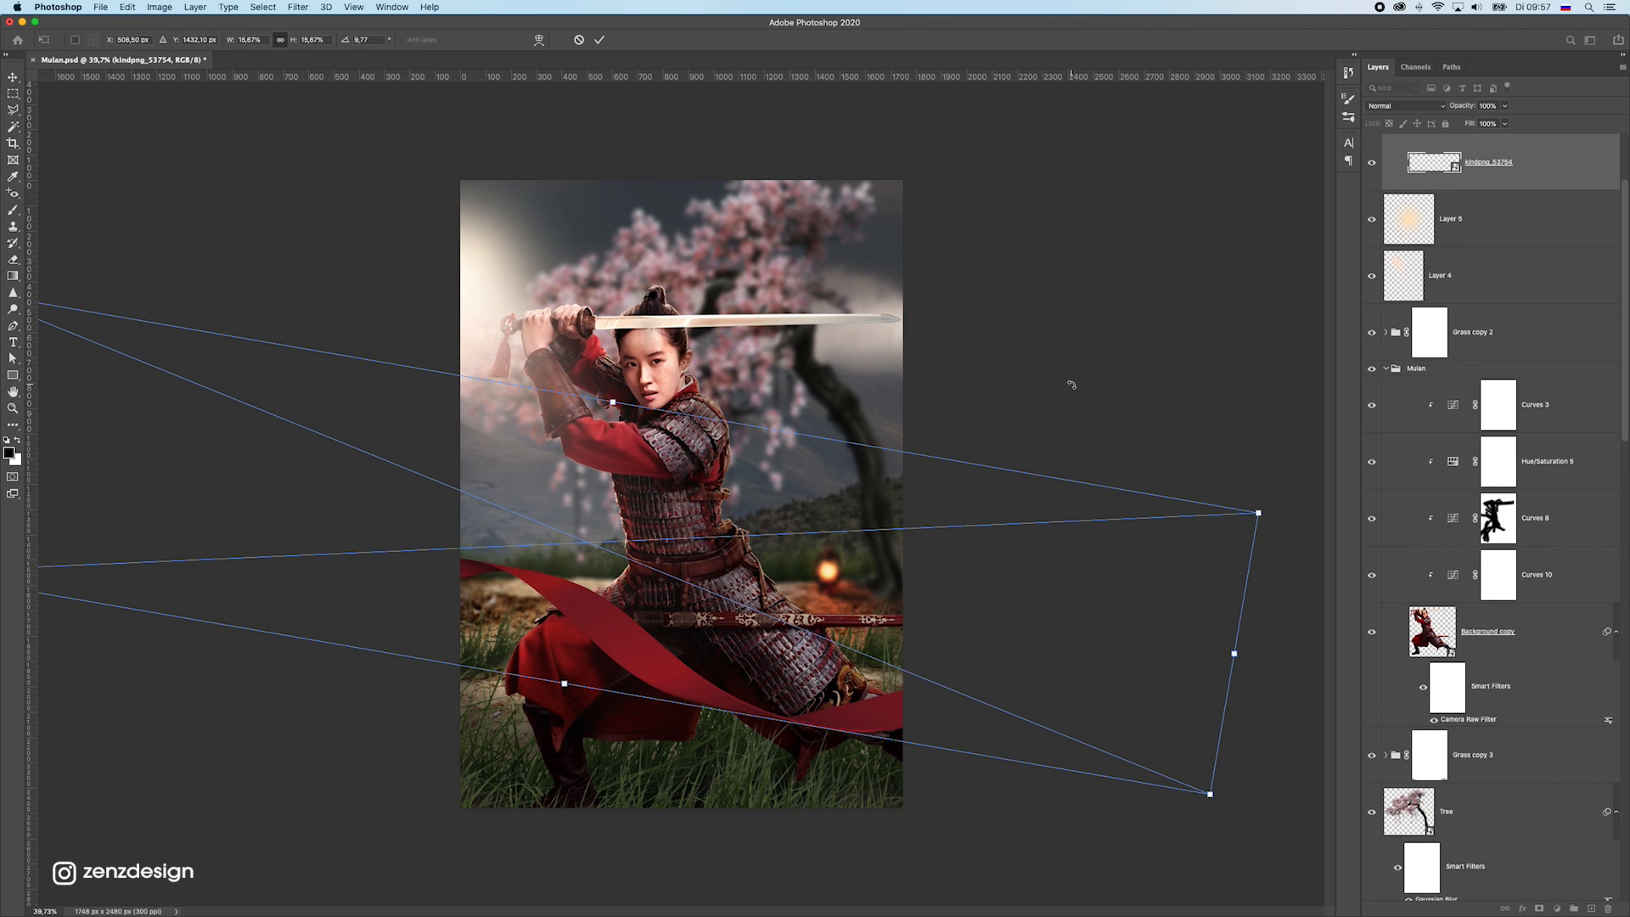
pyautogui.moveTo(1072, 383); pyautogui.dragTo(647, 316)
pyautogui.press('Return')
# Try a duplicate of the kindpng_53754 ribbon layer, and delete the duplicate
pyautogui.moveTo(708, 424); pyautogui.dragTo(730, 522)
pyautogui.scroll(3, 1475, 310)
pyautogui.press('Delete')
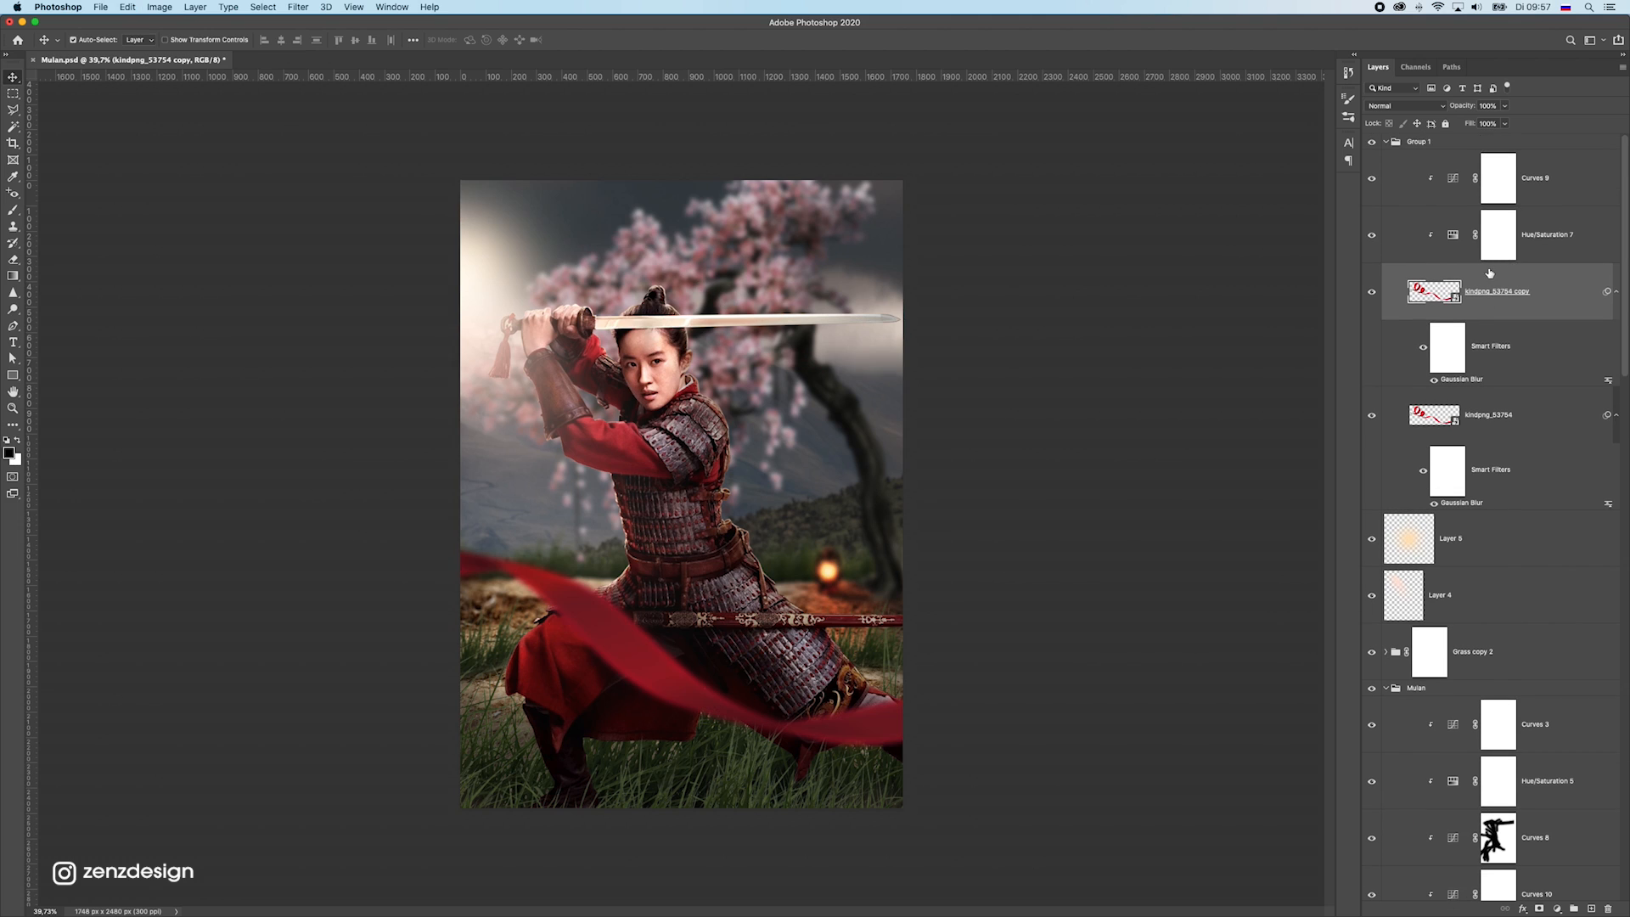
# Duplicate the ribbon group Group 1, rotate the copy by about -28°, and move it up across the upper part of the poster
pyautogui.click(1421, 143)
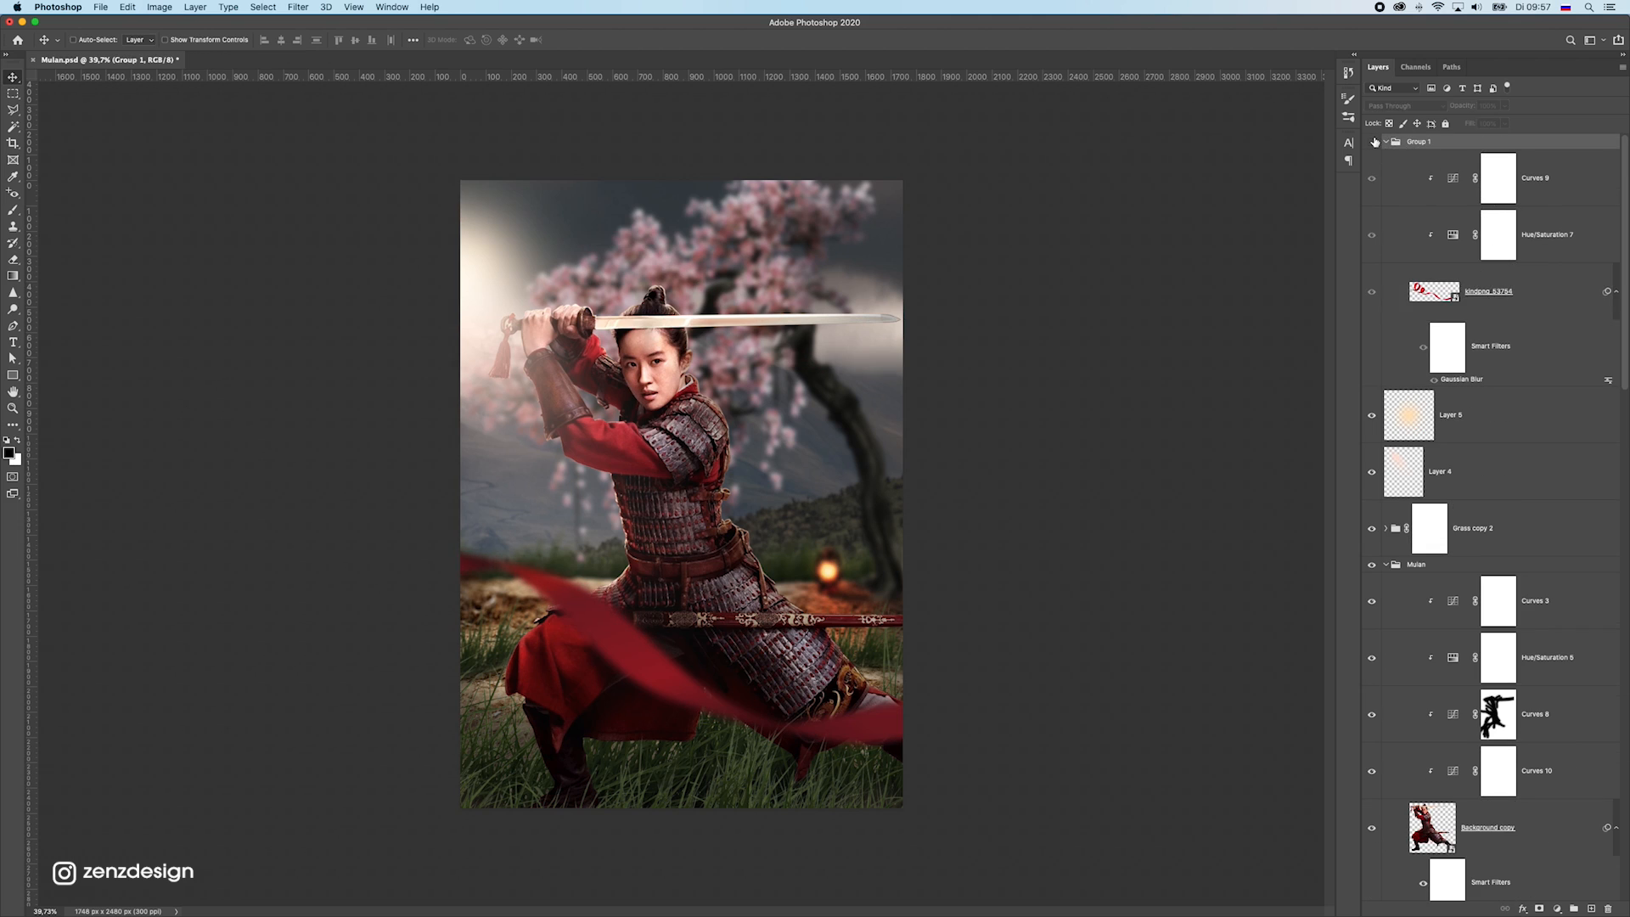
pyautogui.press('super+j')
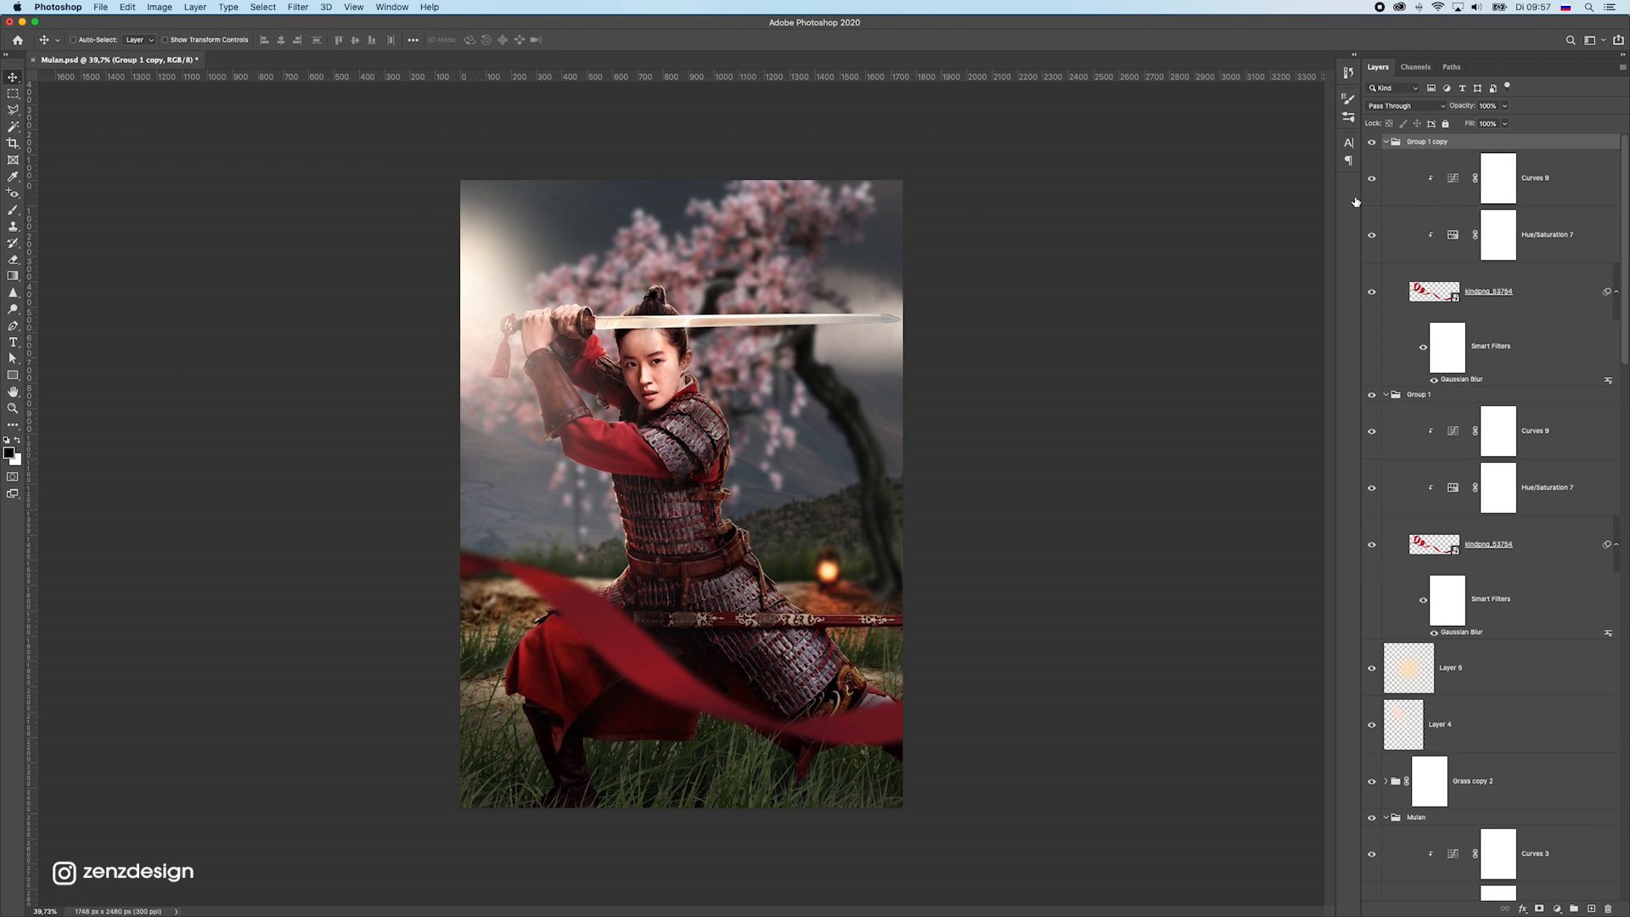
pyautogui.moveTo(806, 572); pyautogui.dragTo(806, 346)
pyautogui.press('super+t')
pyautogui.moveTo(796, 666); pyautogui.dragTo(939, 520)
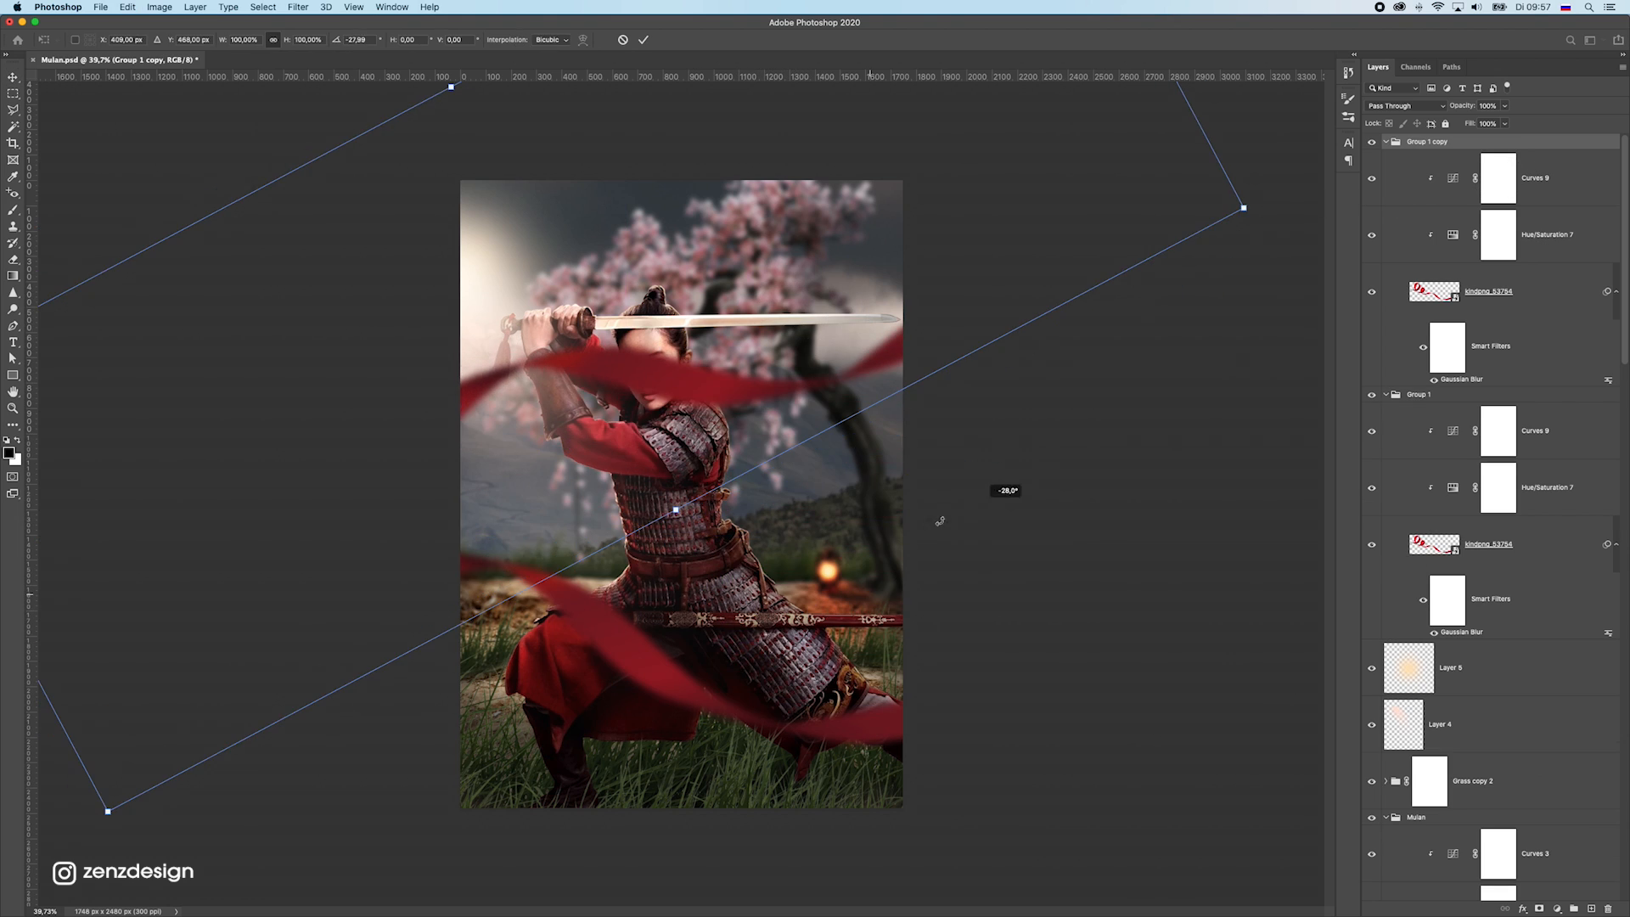
pyautogui.press('Return')
pyautogui.moveTo(696, 361); pyautogui.dragTo(690, 257)
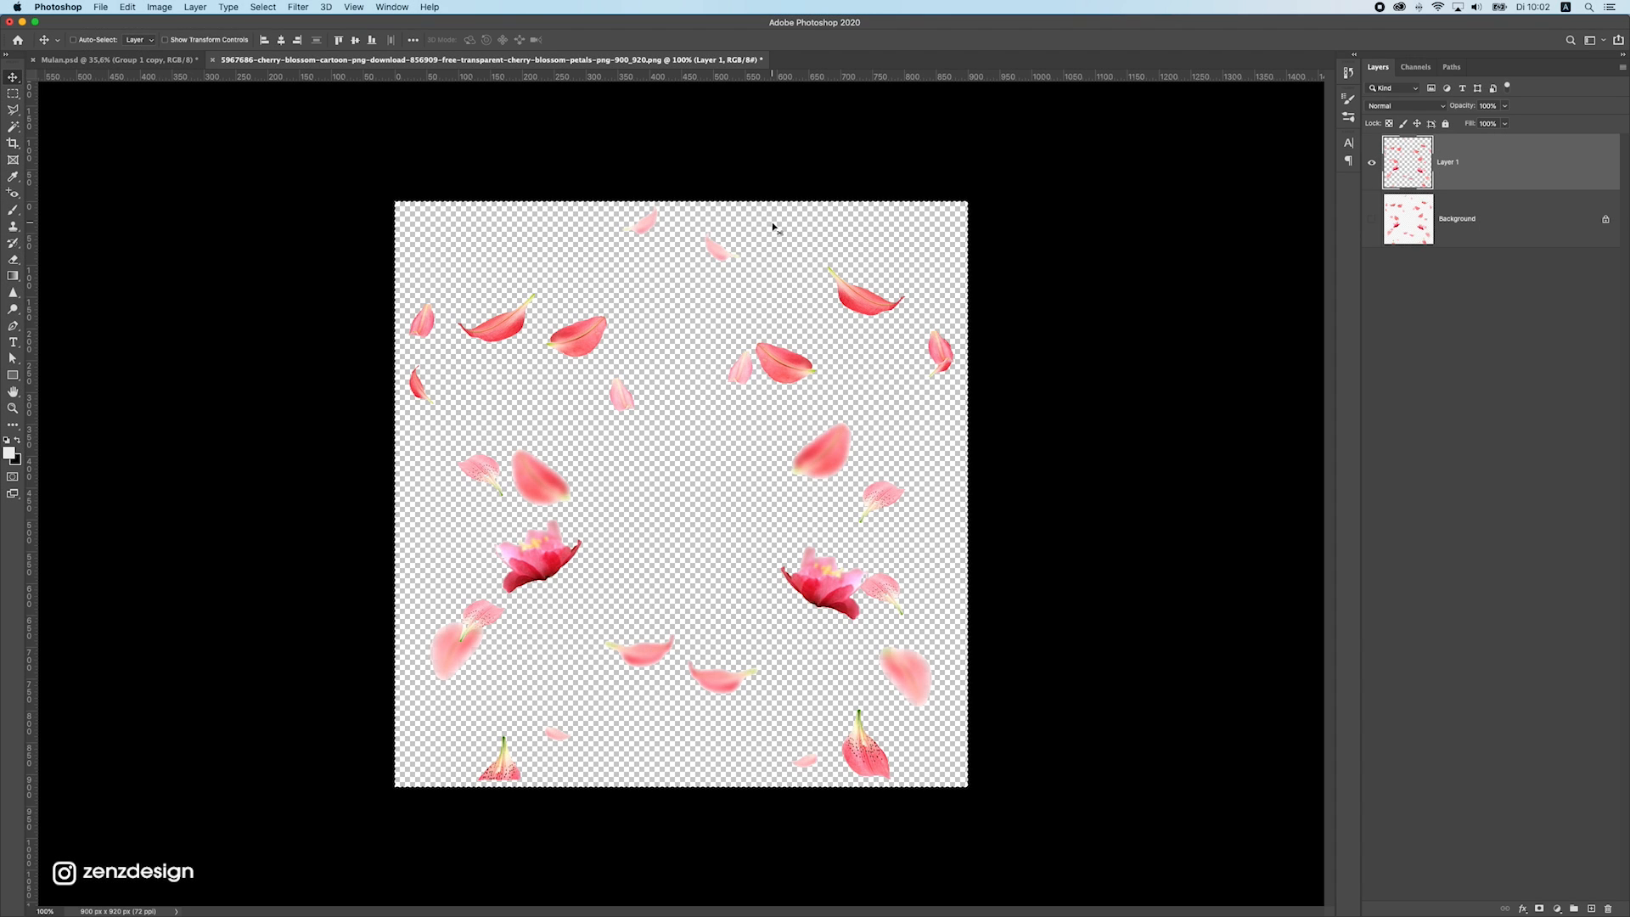
# Hide Layer 1 in the petals image, show the original Background layer, and duplicate that Background layer
pyautogui.keyDown('alt'); pyautogui.click(1371, 219); pyautogui.keyUp('alt')
pyautogui.click(1460, 219)
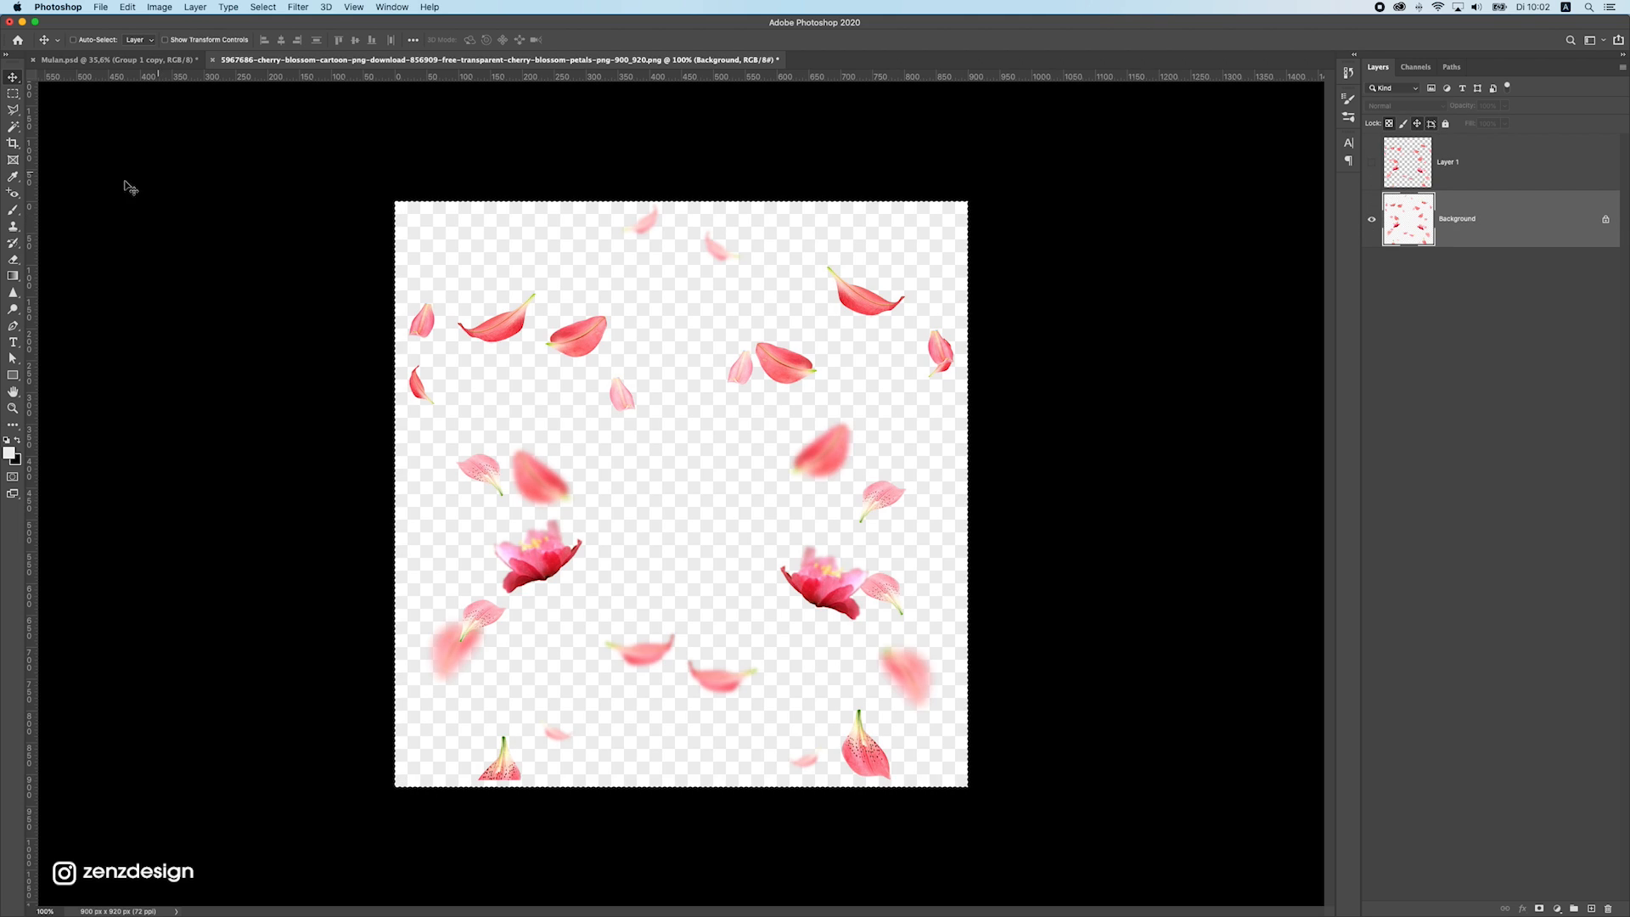
pyautogui.press('m')
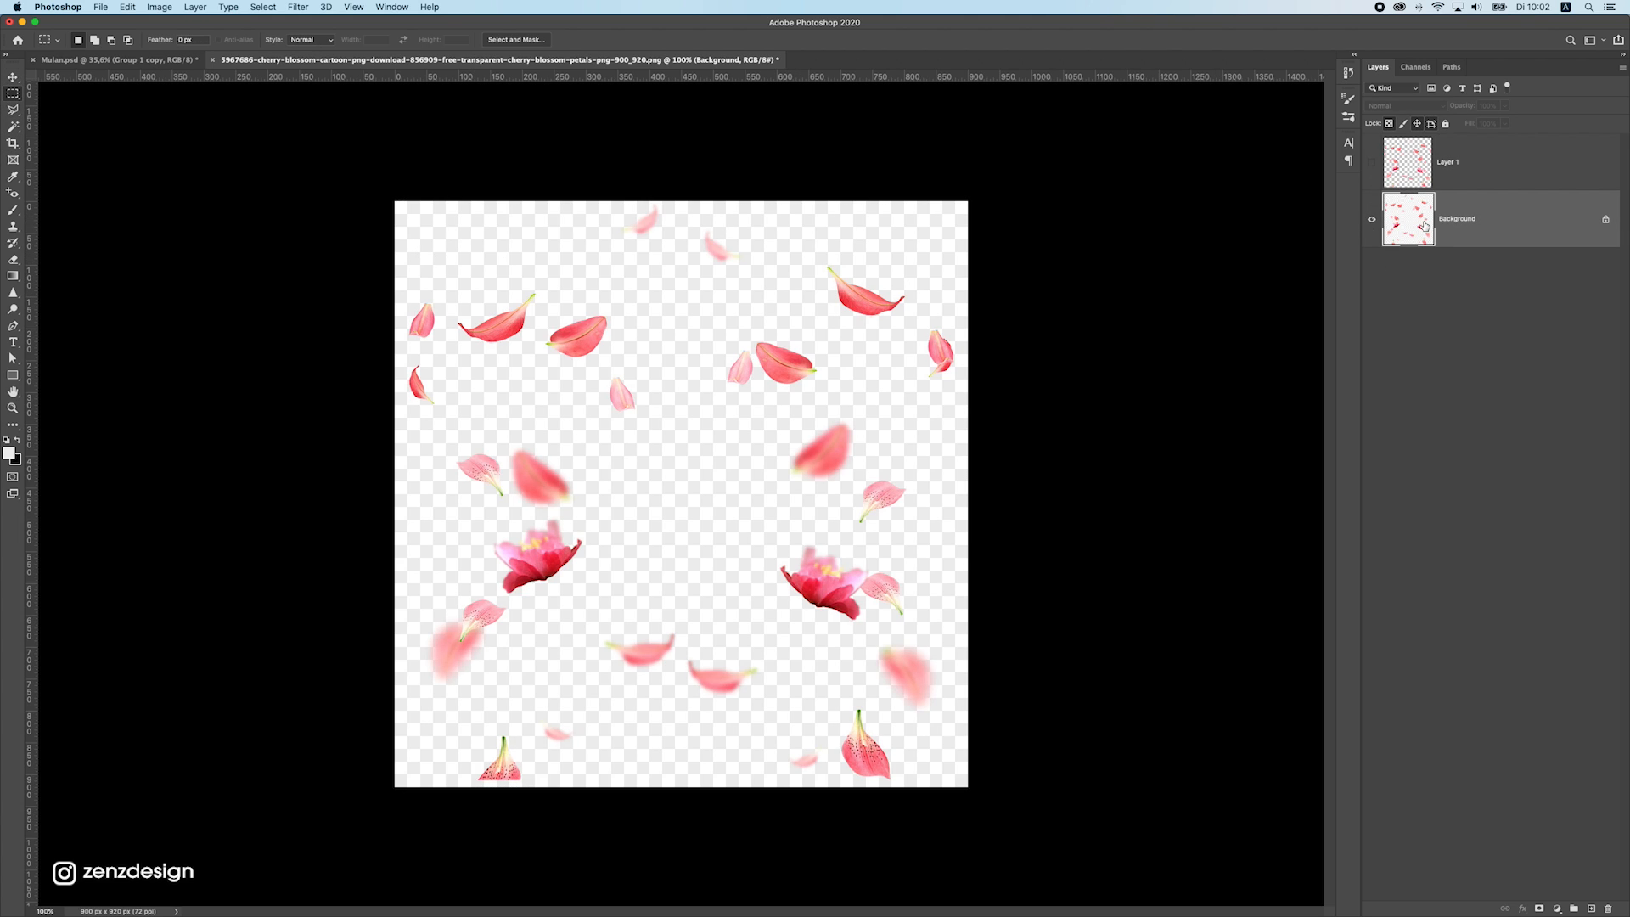
pyautogui.moveTo(1425, 226); pyautogui.dragTo(1394, 219)
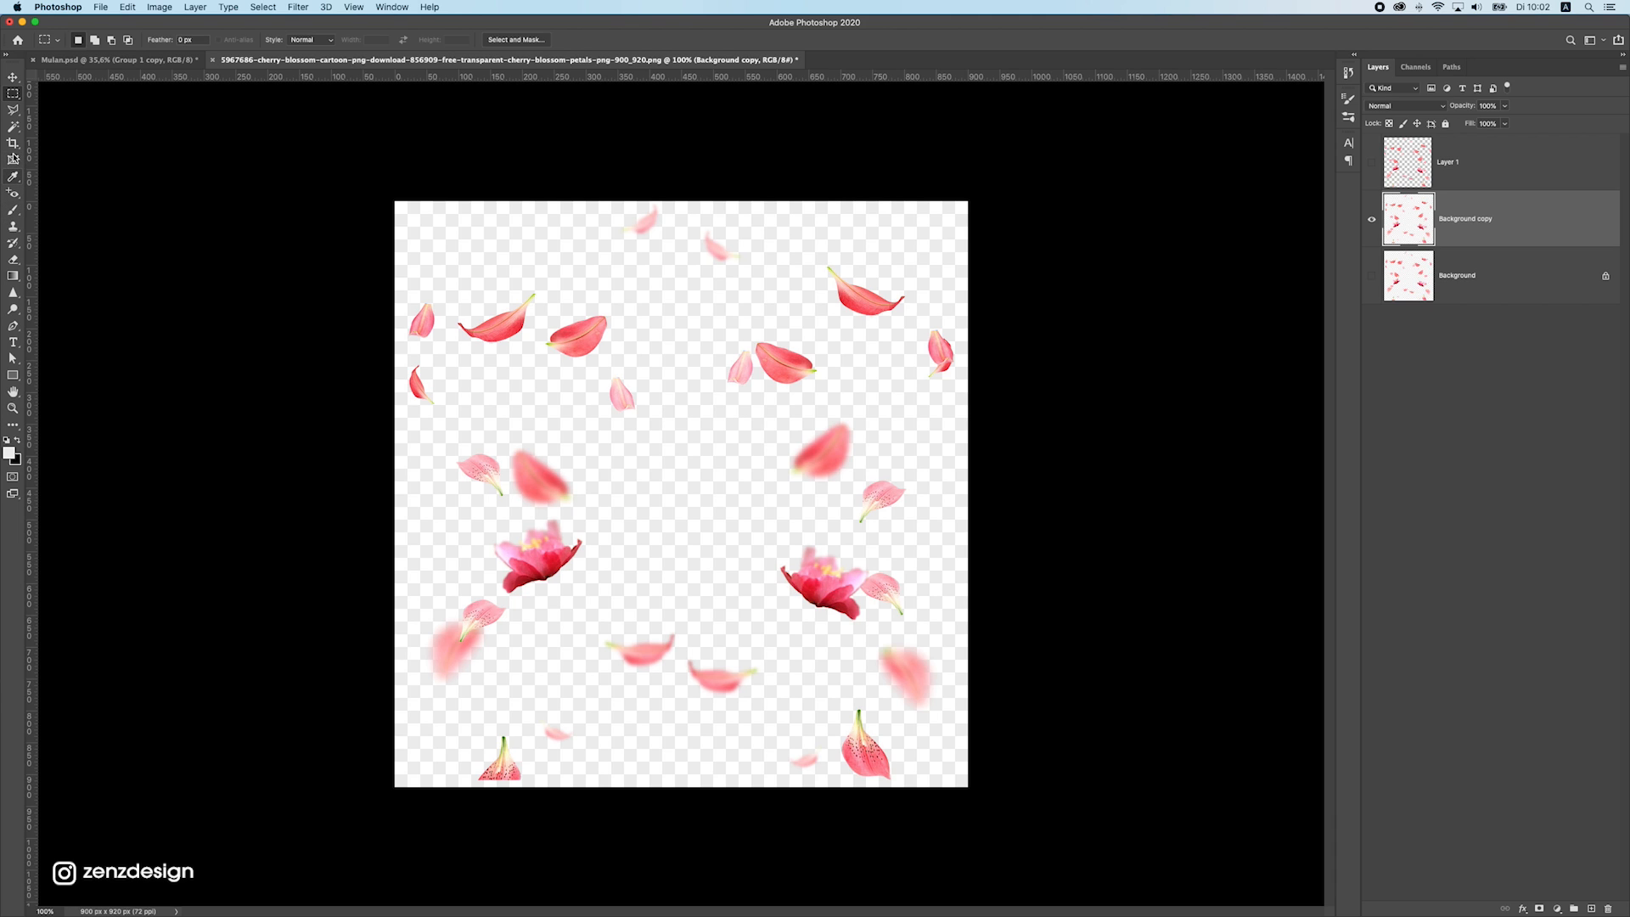
# Select the white and checkered backdrop of the Background copy layer with the Magic Wand and delete it
pyautogui.click(16, 130)
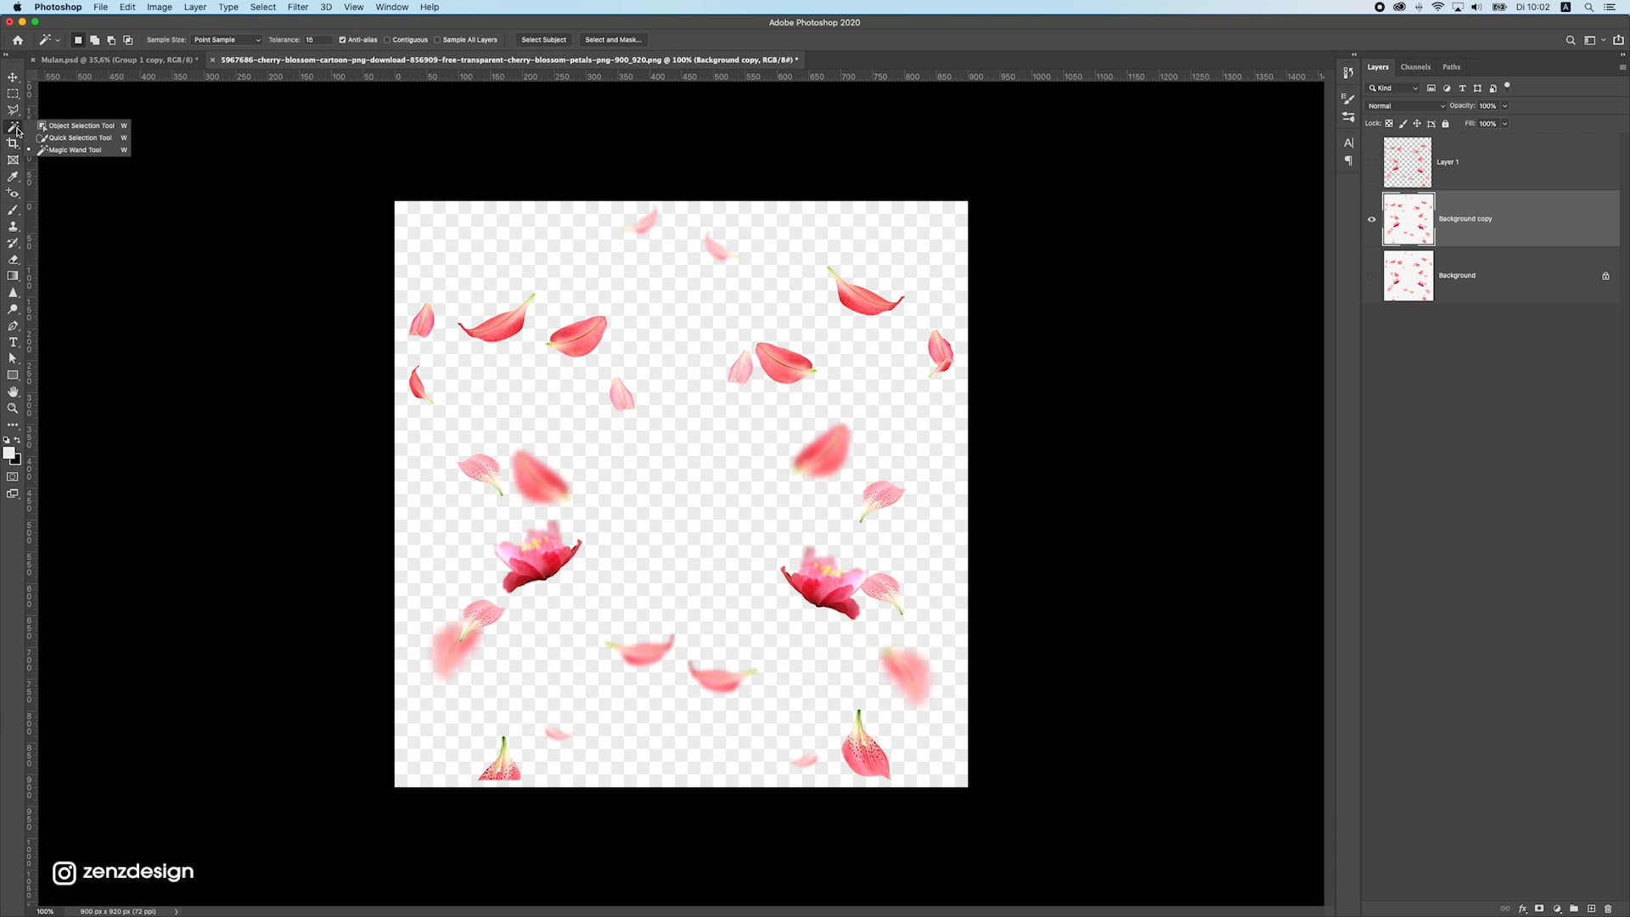
pyautogui.click(661, 308)
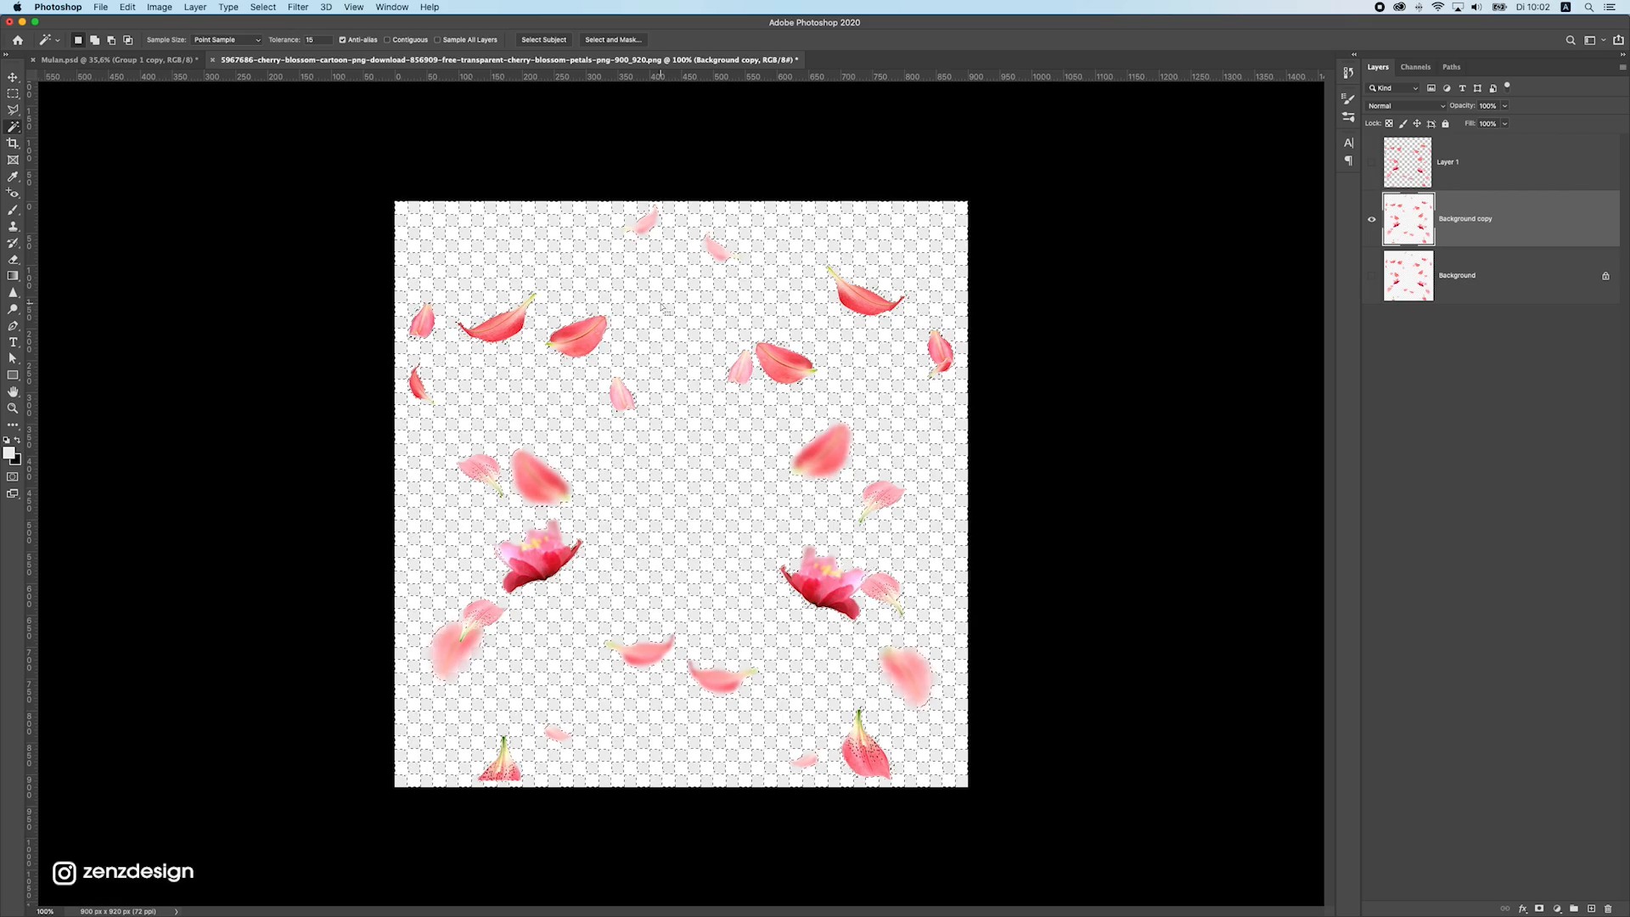
pyautogui.press('Delete')
pyautogui.hotkey('ctrl', 'd')
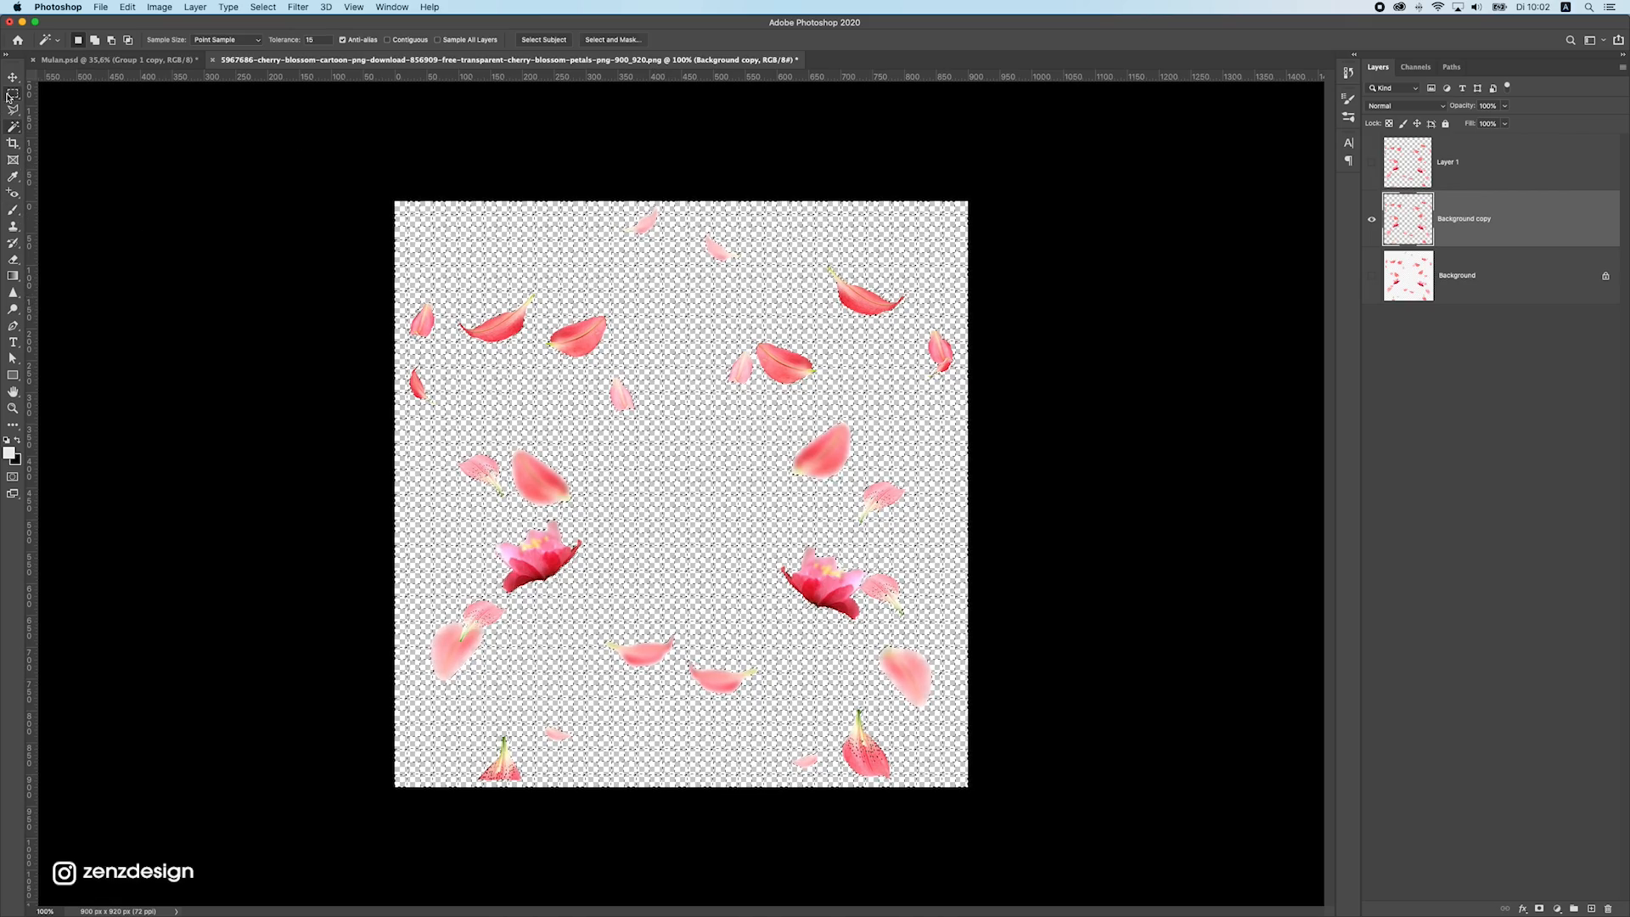
# Copy the cut-out petals into Mulan.psd as a new top layer and convert that layer to a smart object
pyautogui.press('m')
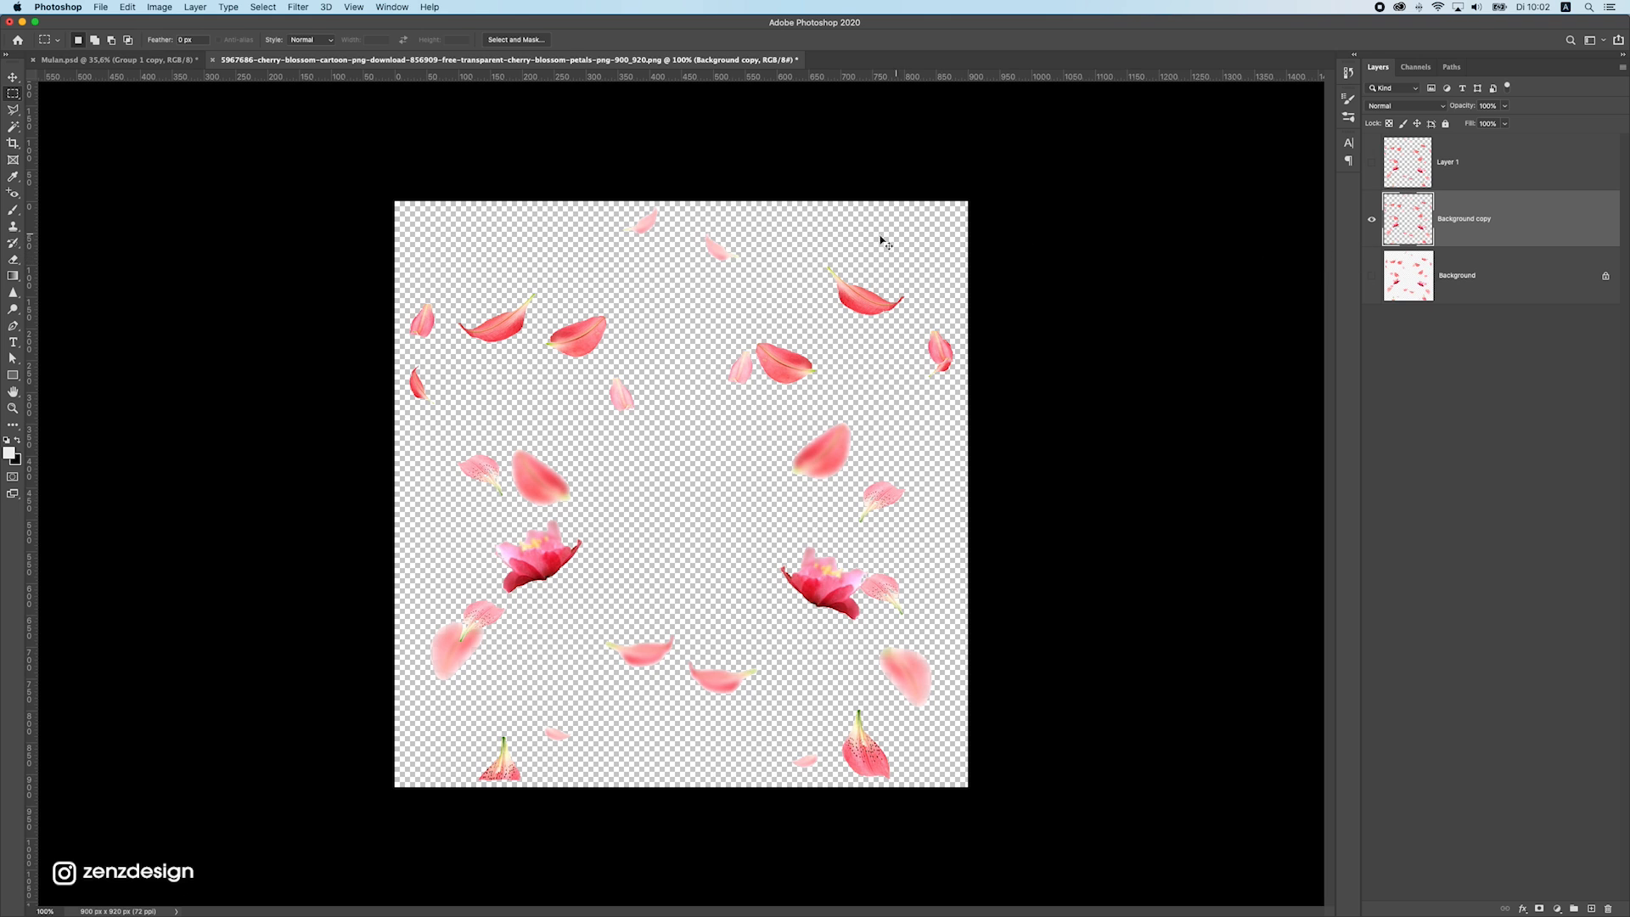
pyautogui.click(132, 60)
pyautogui.hotkey('ctrl', 'v')
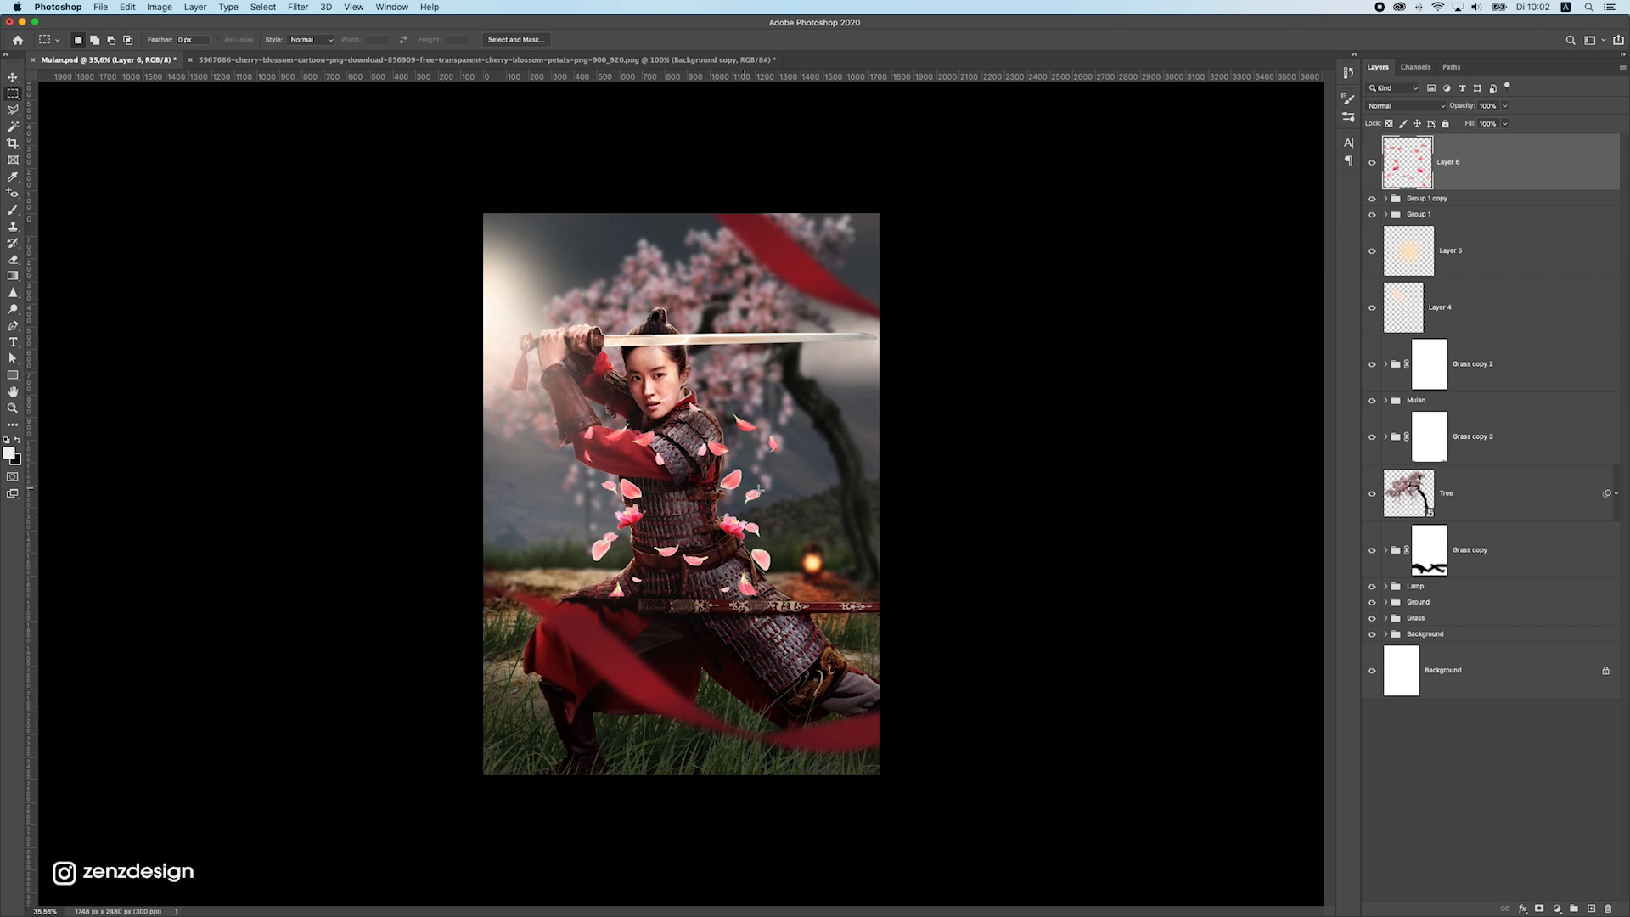
pyautogui.rightClick(1464, 175)
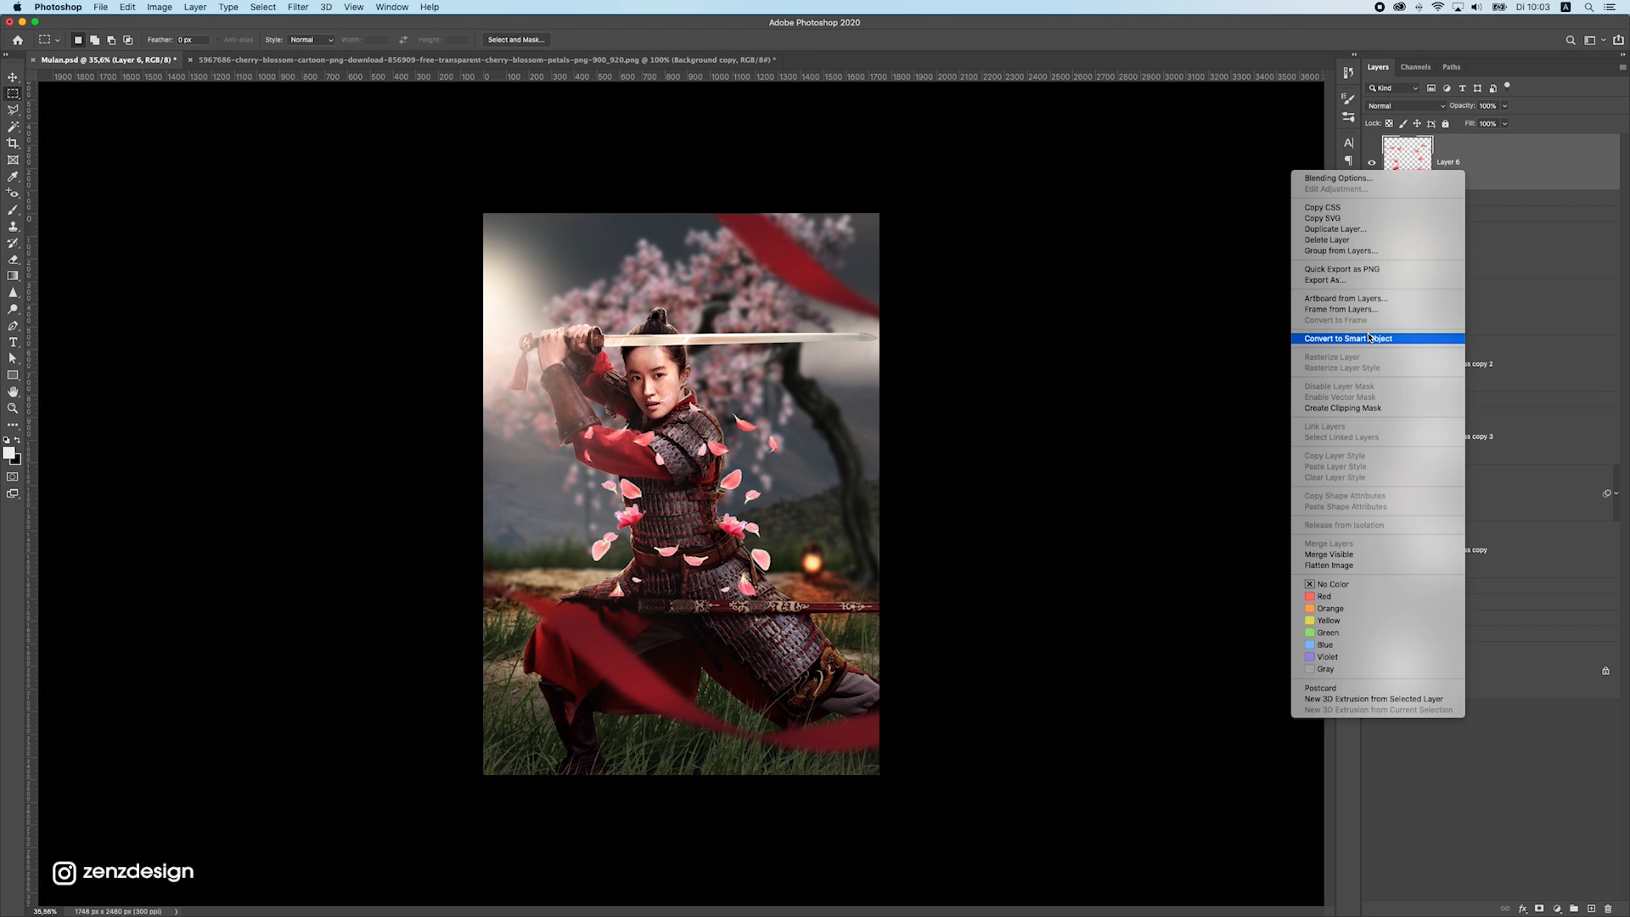
pyautogui.click(1370, 337)
# Scale the petals layer to about 385% and position it so the petals frame the warrior across the whole poster
pyautogui.hotkey('ctrl', 't')
pyautogui.moveTo(778, 391); pyautogui.dragTo(1055, 100)
pyautogui.moveTo(686, 484); pyautogui.dragTo(707, 428)
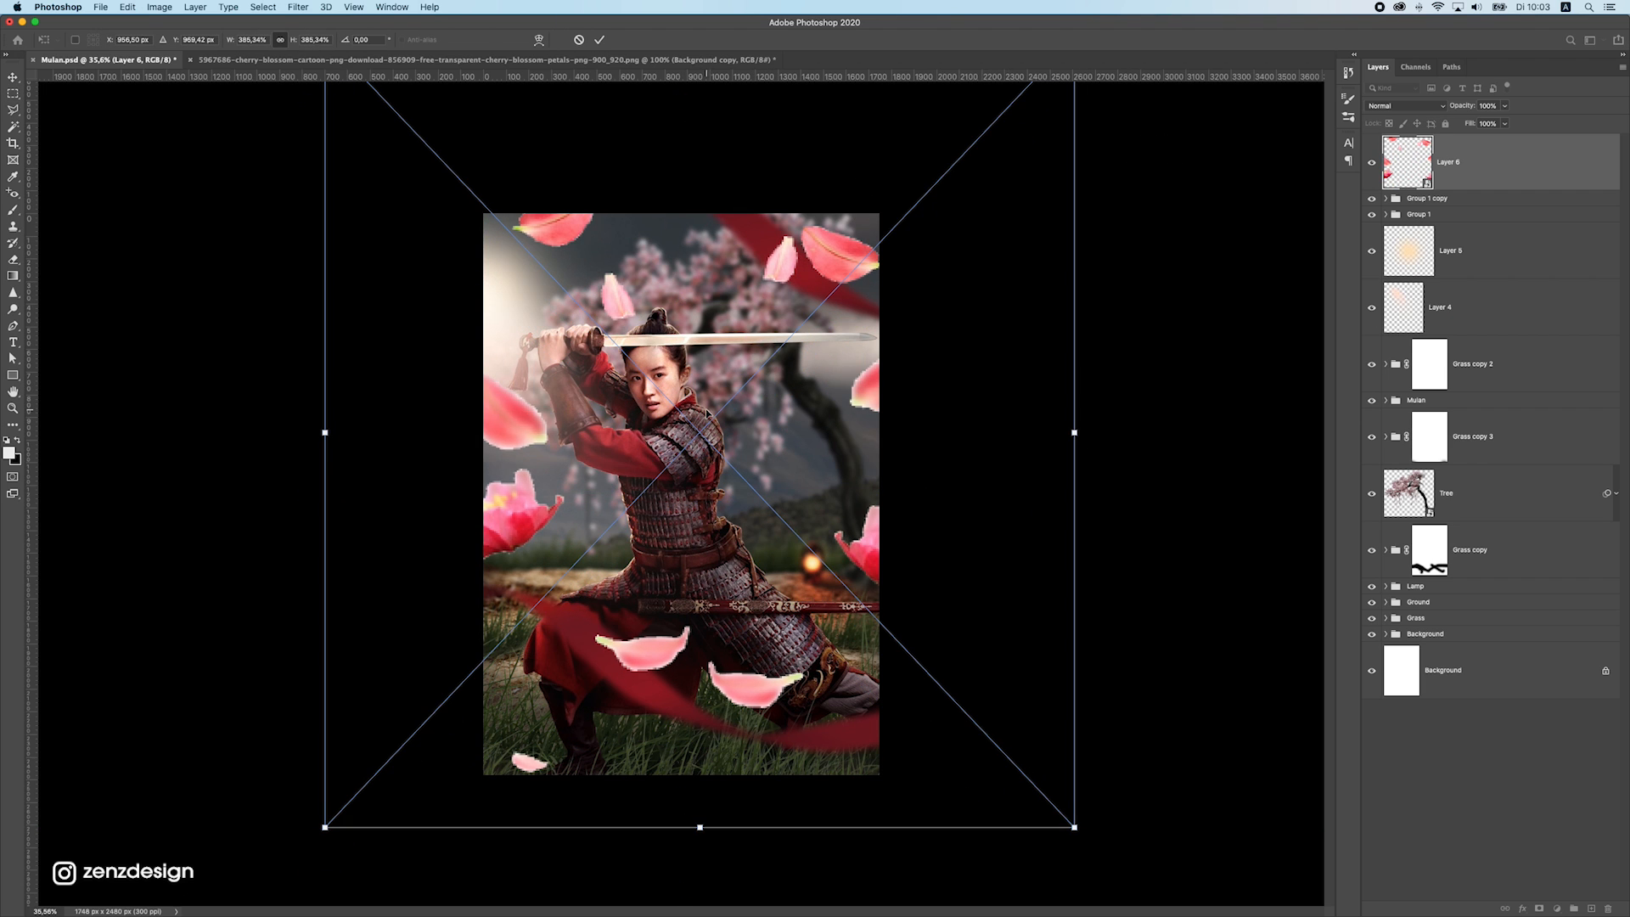
pyautogui.press('Return')
pyautogui.press('m')
pyautogui.click(13, 78)
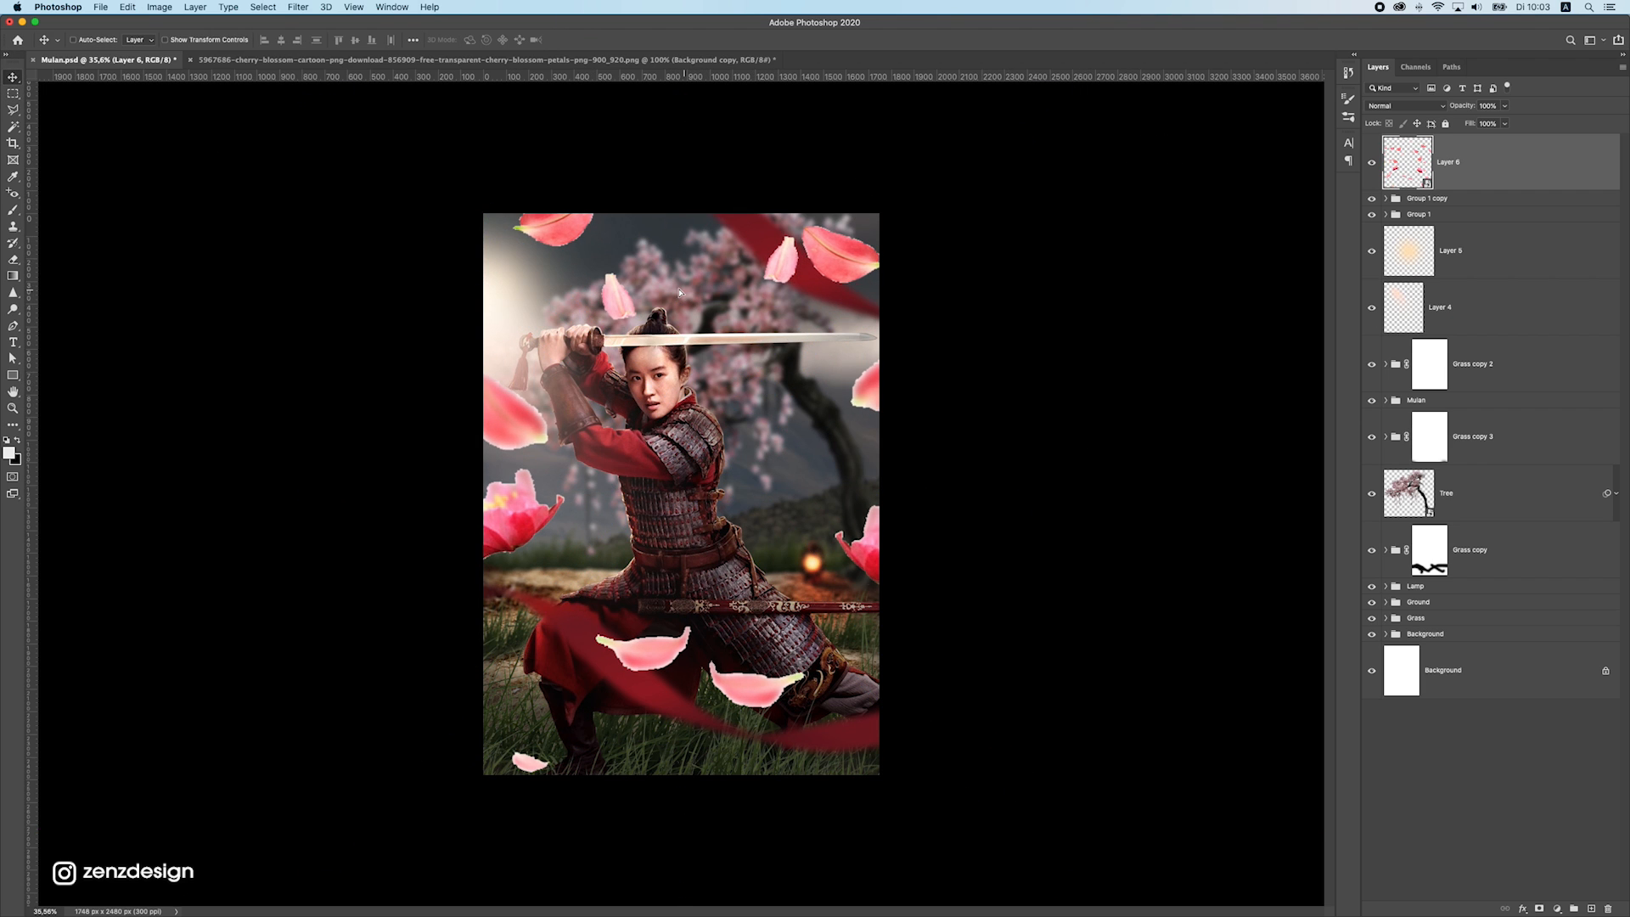
pyautogui.moveTo(686, 282); pyautogui.dragTo(675, 283)
pyautogui.moveTo(668, 225); pyautogui.dragTo(662, 225)
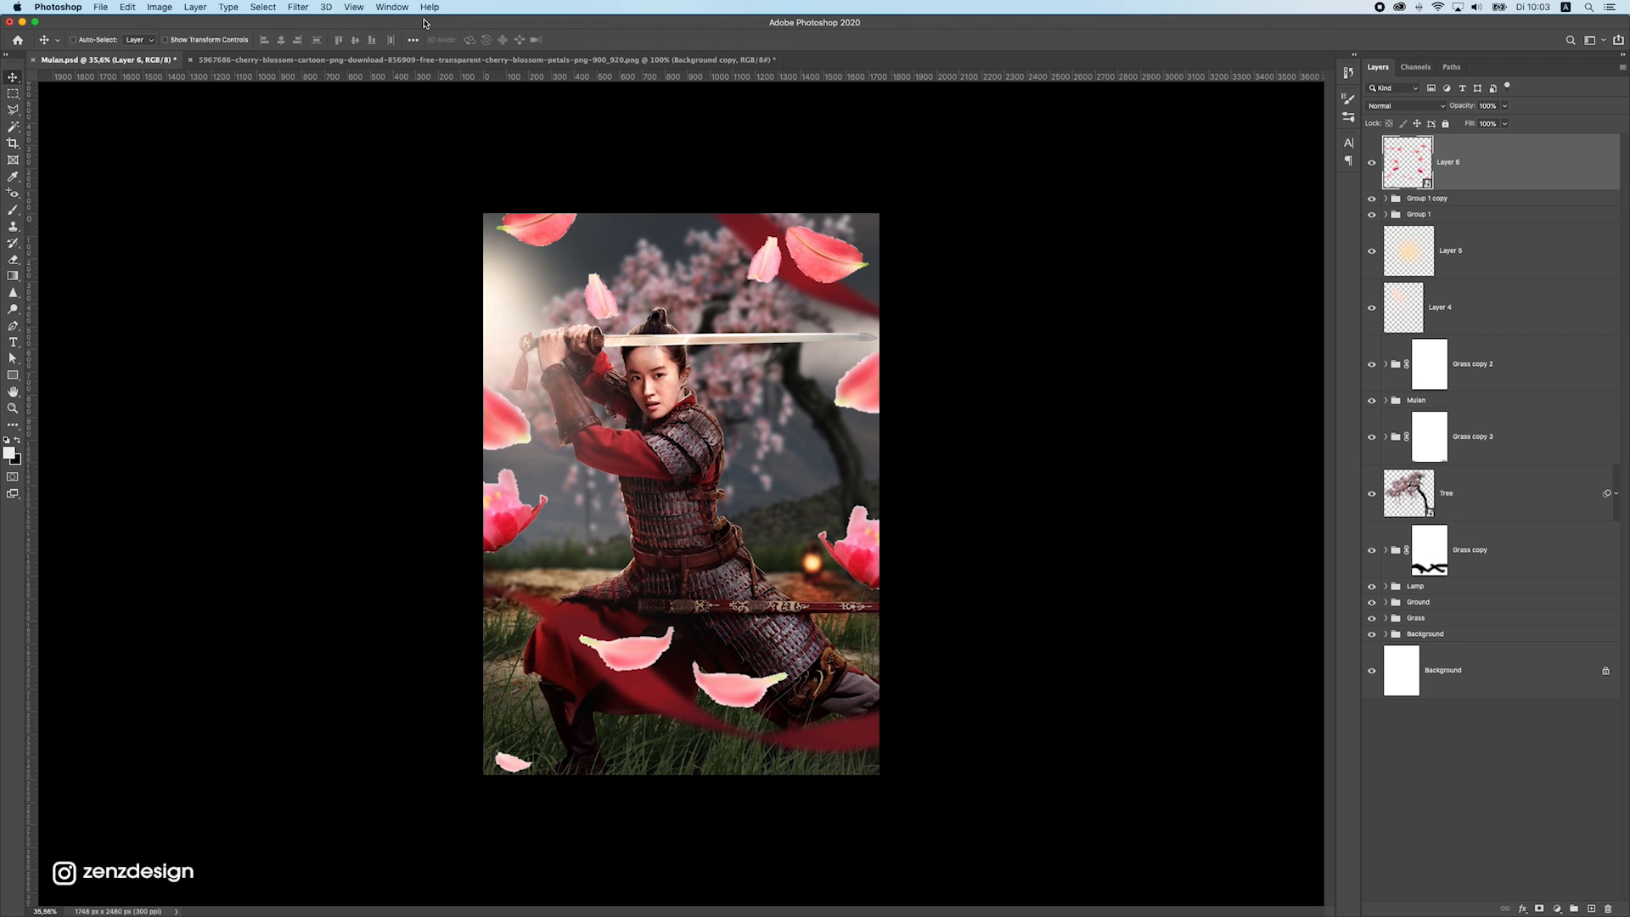
# Apply a Gaussian Blur with a radius of 26.1 pixels to the petals layer and move the layer slightly up
pyautogui.click(298, 7)
pyautogui.moveTo(303, 158)
pyautogui.click(528, 206)
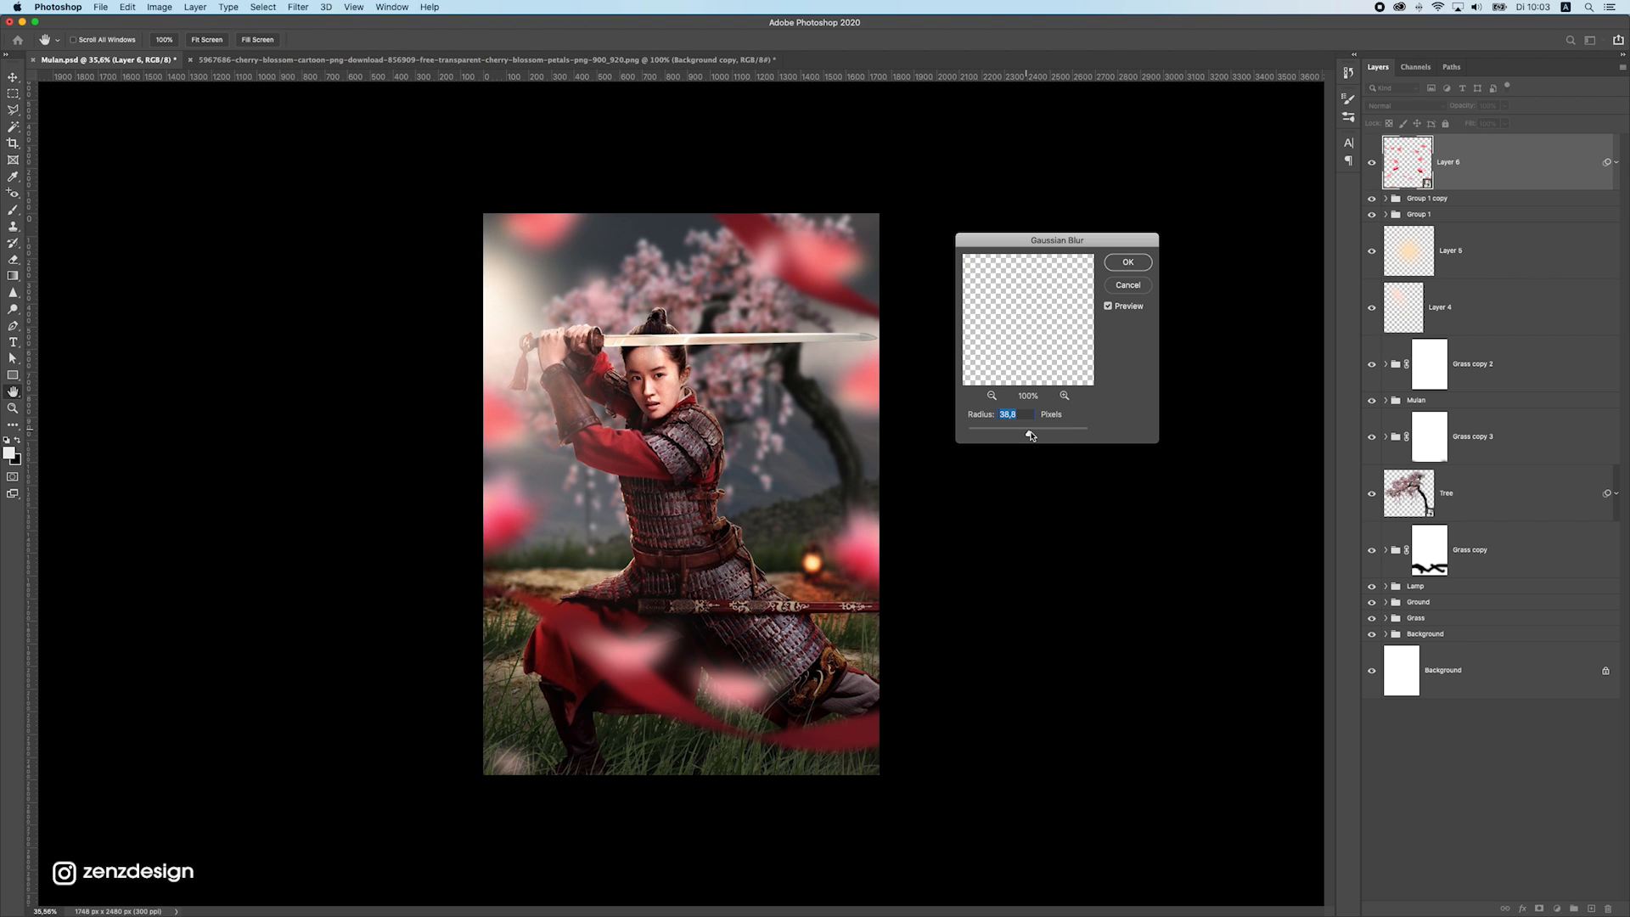
pyautogui.moveTo(1031, 435); pyautogui.dragTo(1029, 434)
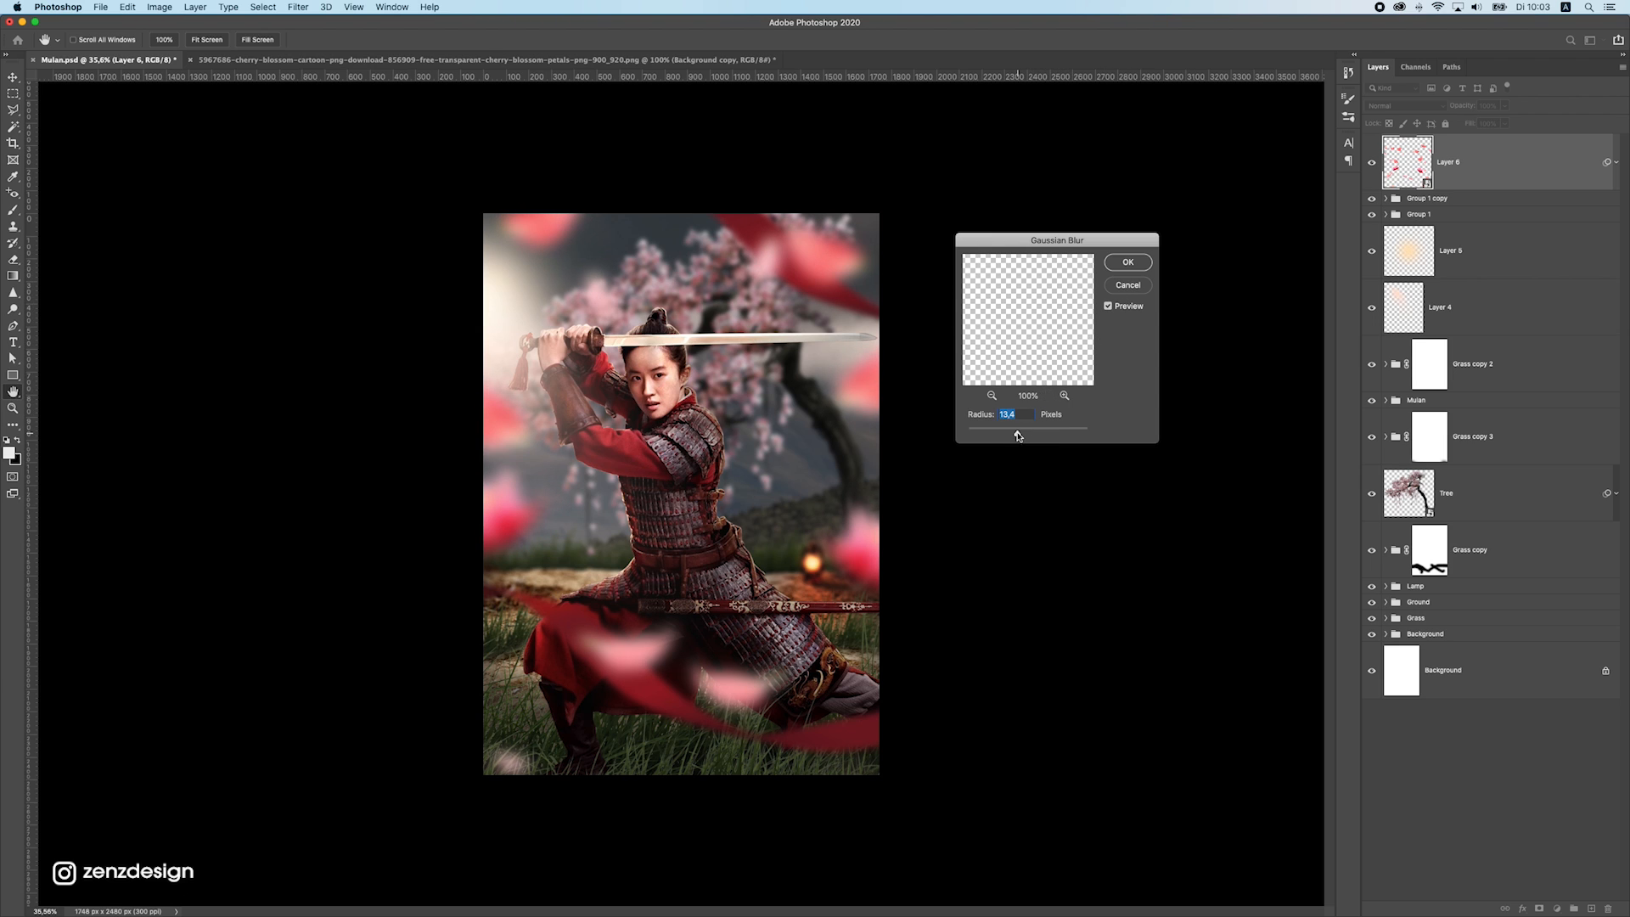
pyautogui.moveTo(1018, 436); pyautogui.dragTo(1023, 437)
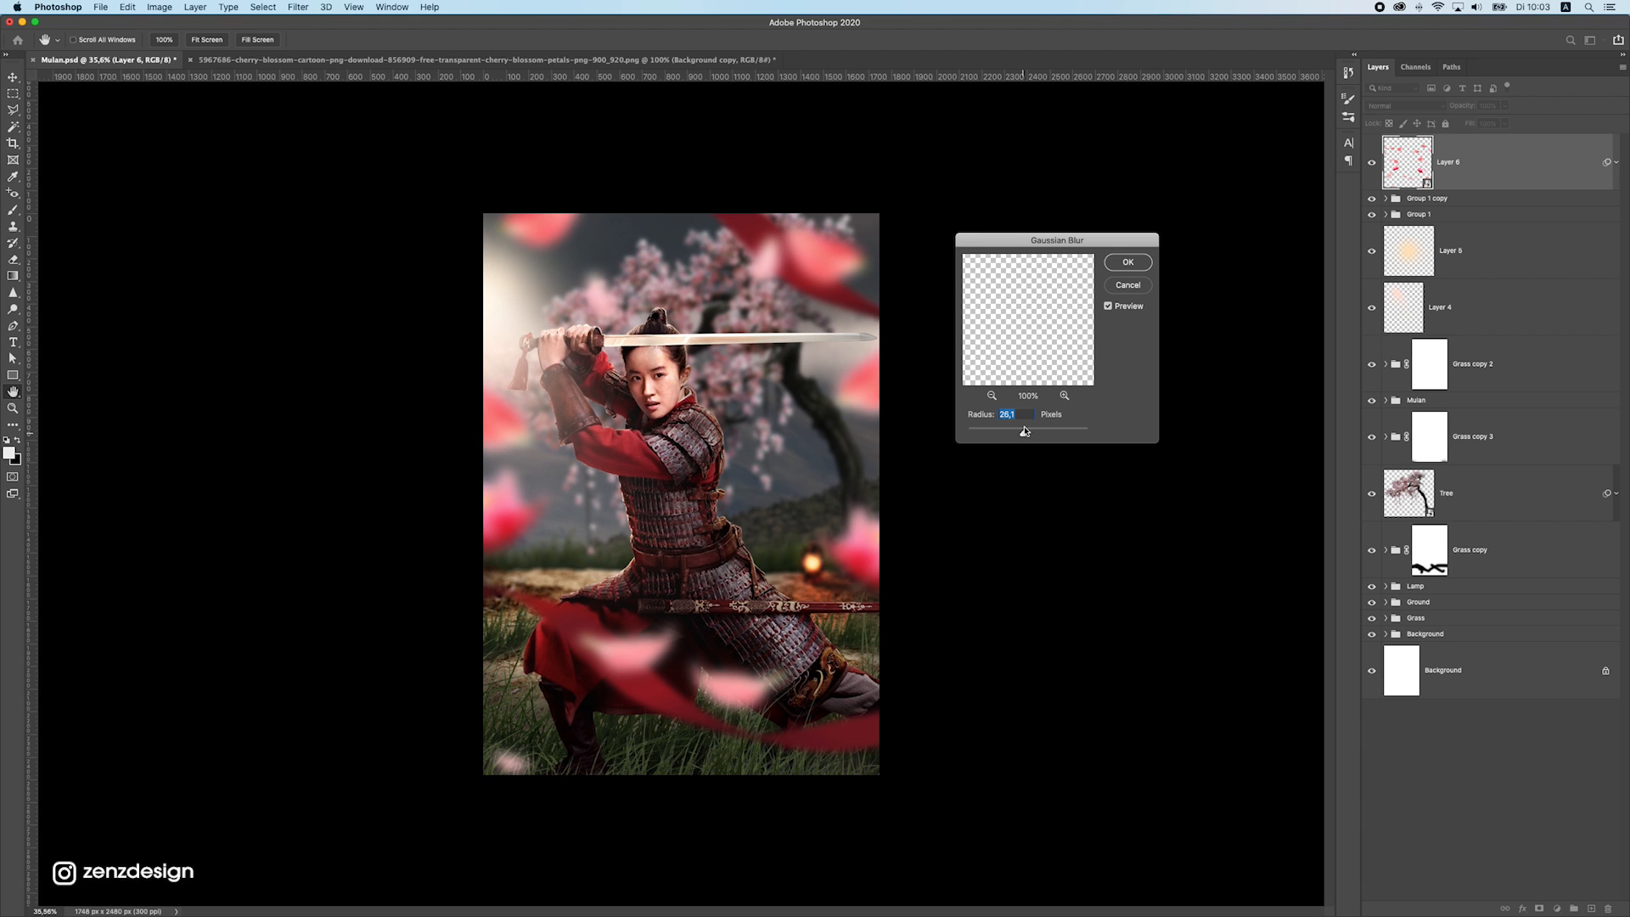
pyautogui.click(1127, 263)
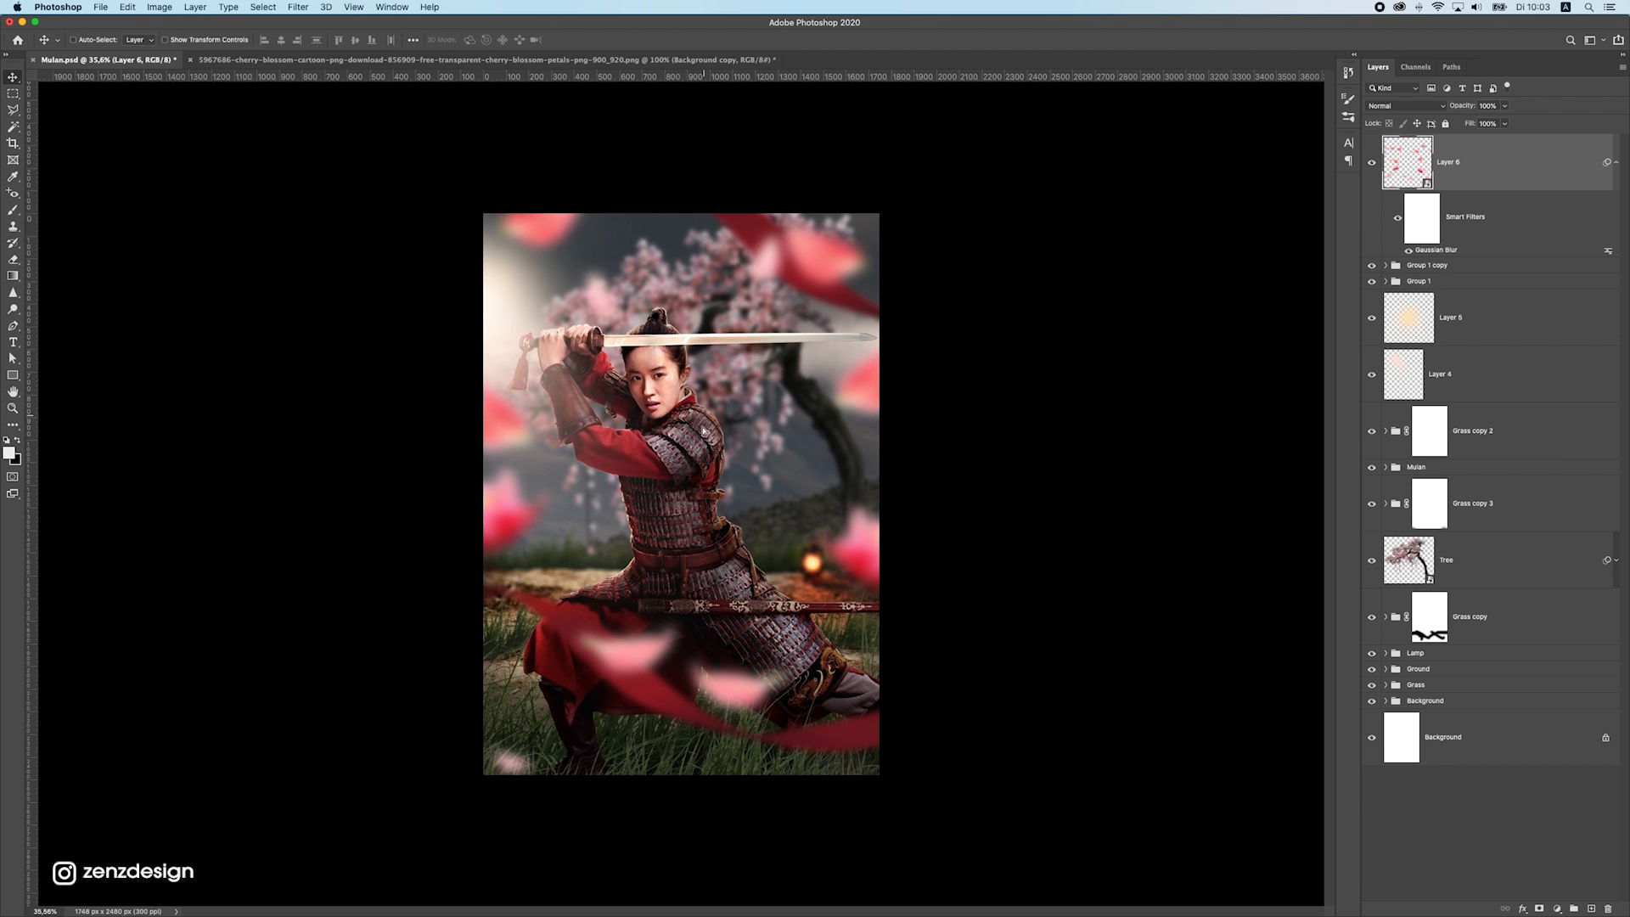
pyautogui.moveTo(703, 431); pyautogui.dragTo(692, 396)
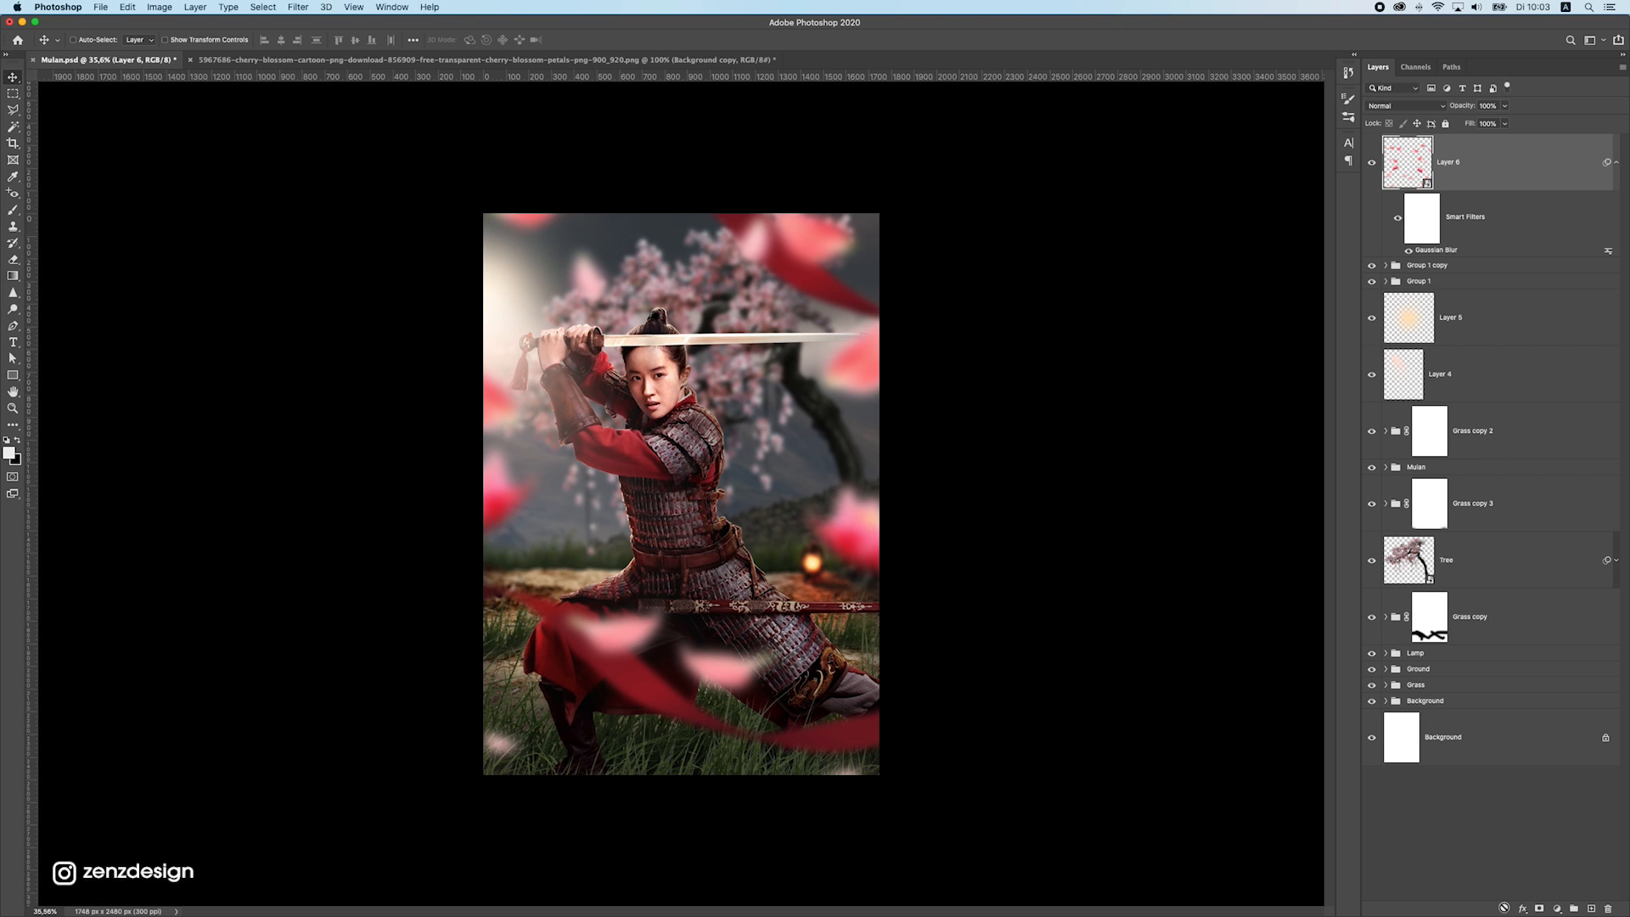
# Clip a Hue/Saturation adjustment to the petals layer and set its saturation to -33
pyautogui.click(1559, 909)
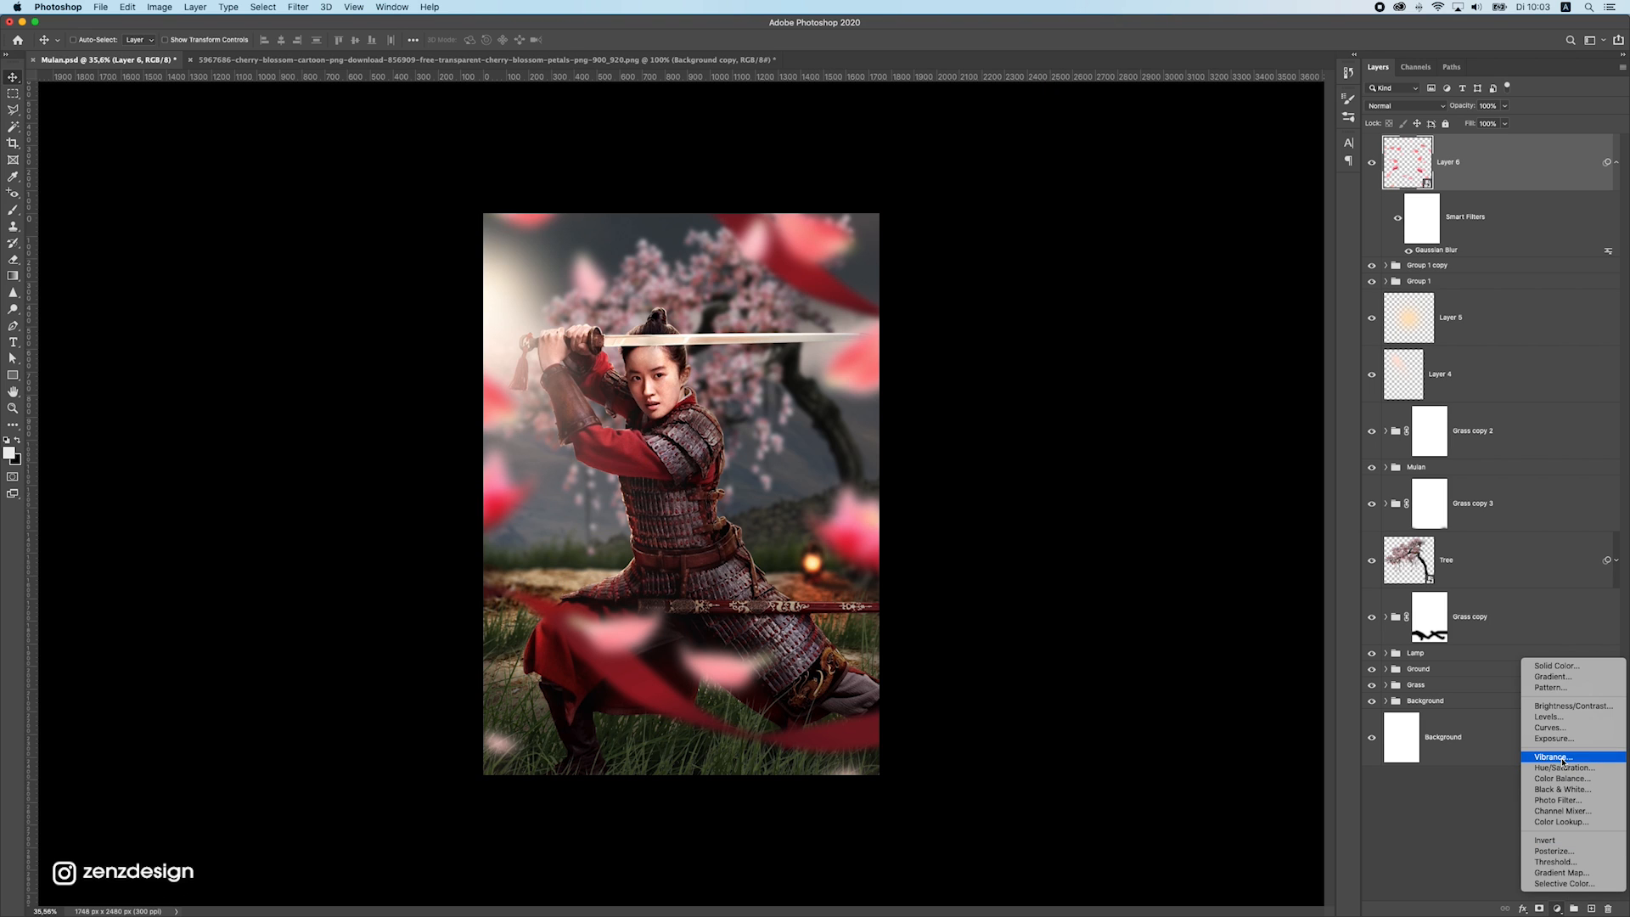
pyautogui.click(1567, 768)
pyautogui.click(1104, 551)
pyautogui.moveTo(1103, 291); pyautogui.dragTo(1079, 290)
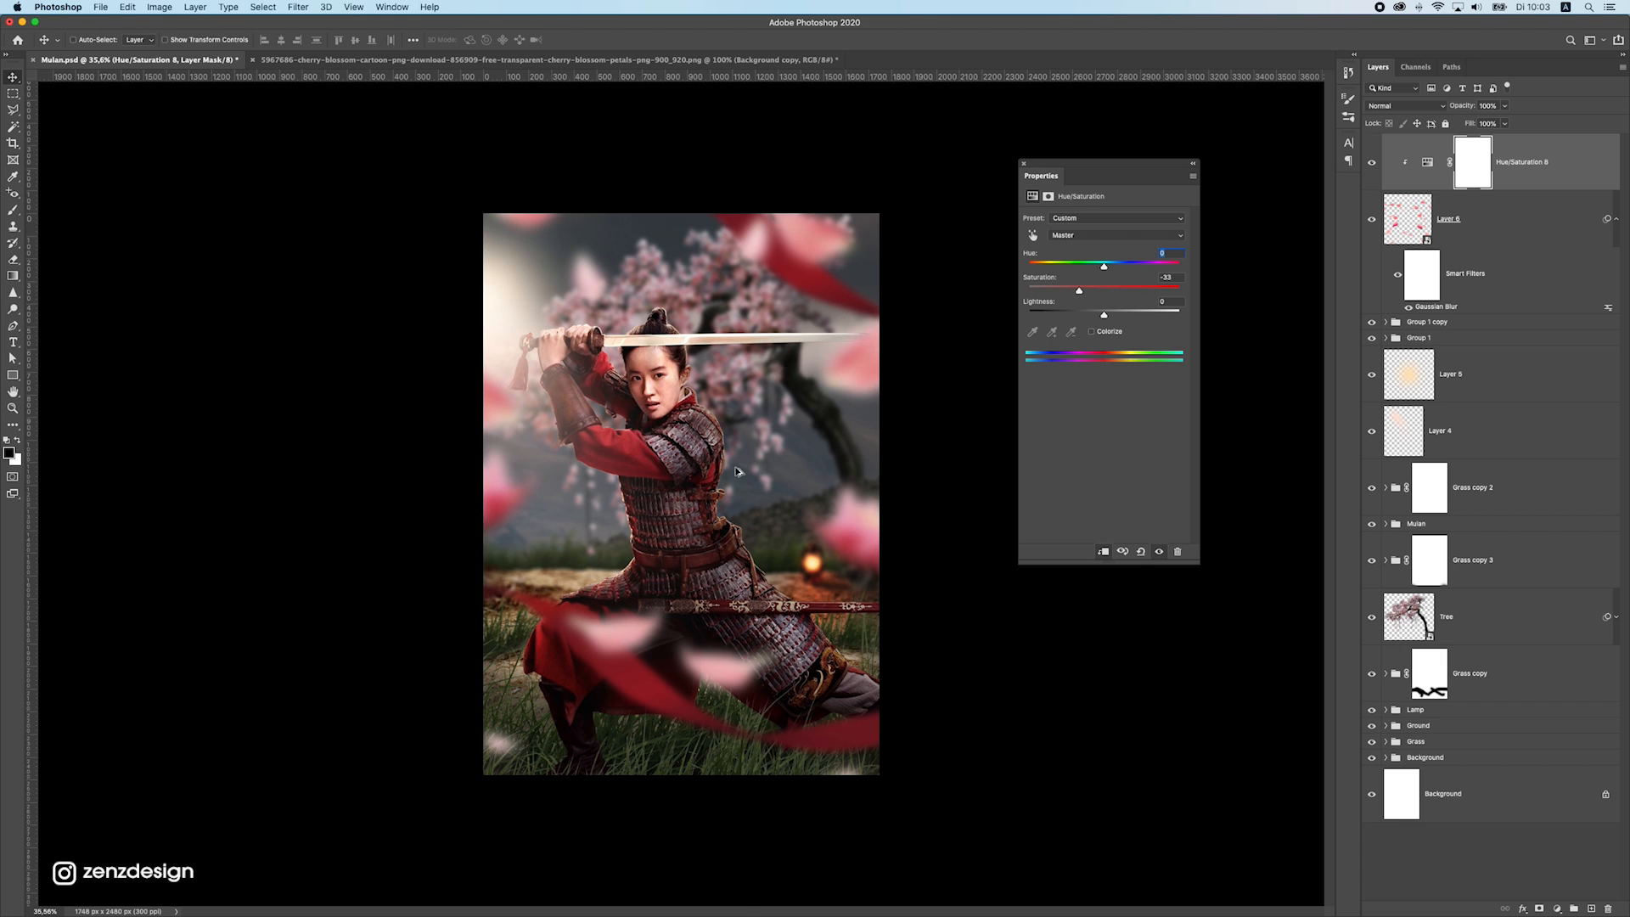
# Clip a Curves adjustment to the petals layer and lower its white point to an output of about 198
pyautogui.scroll(1, 737, 471)
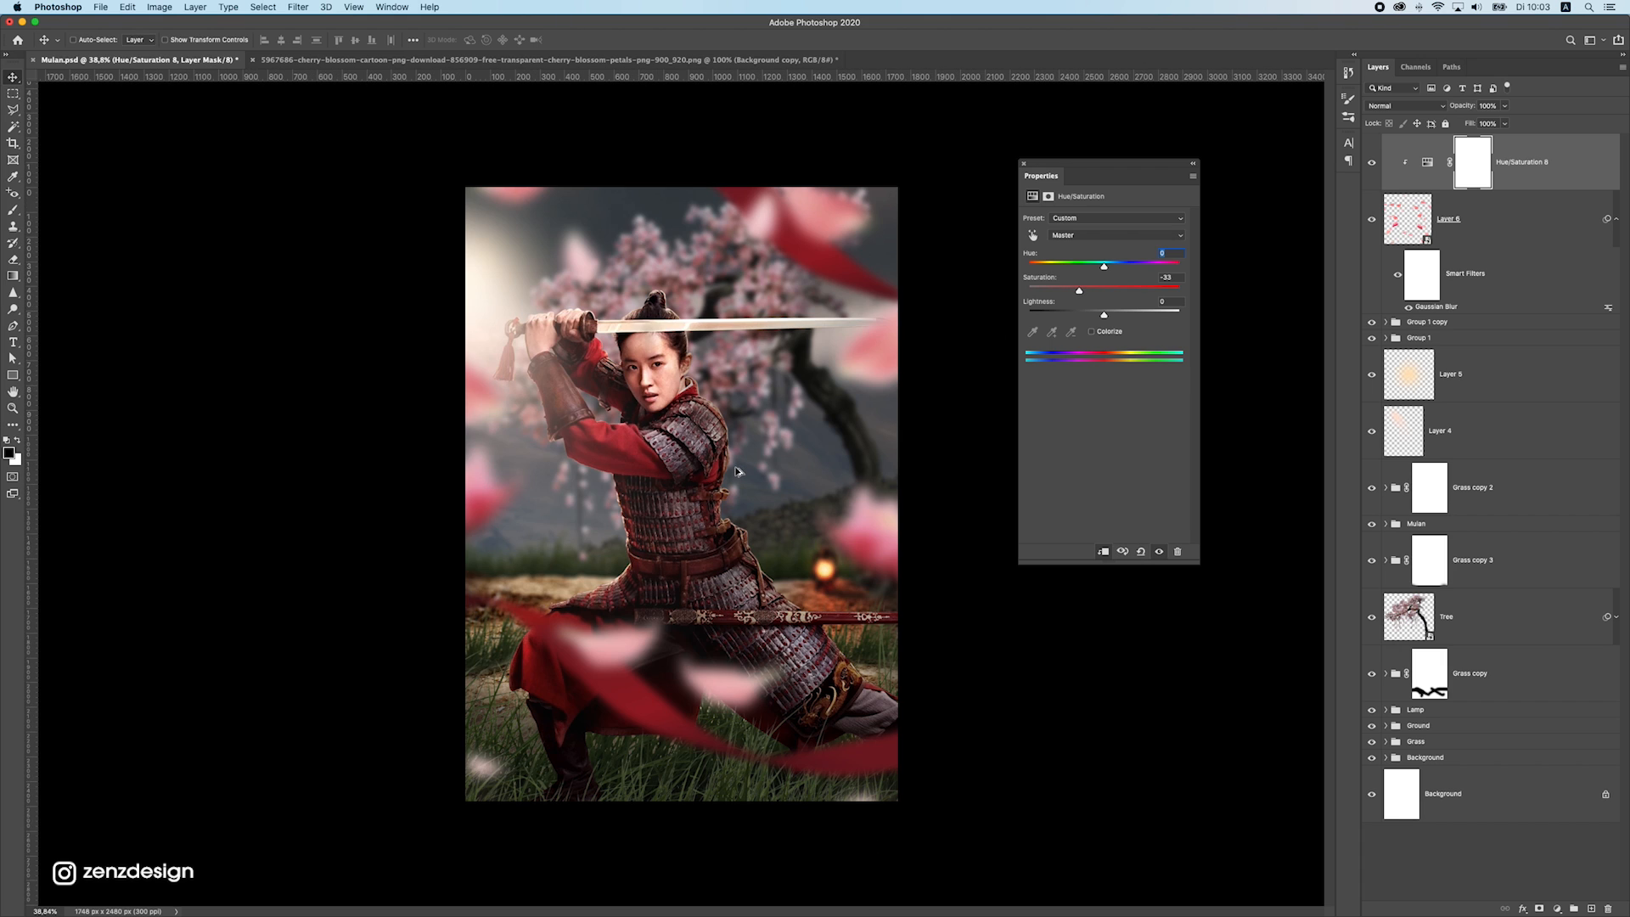
pyautogui.click(1557, 908)
pyautogui.click(1562, 737)
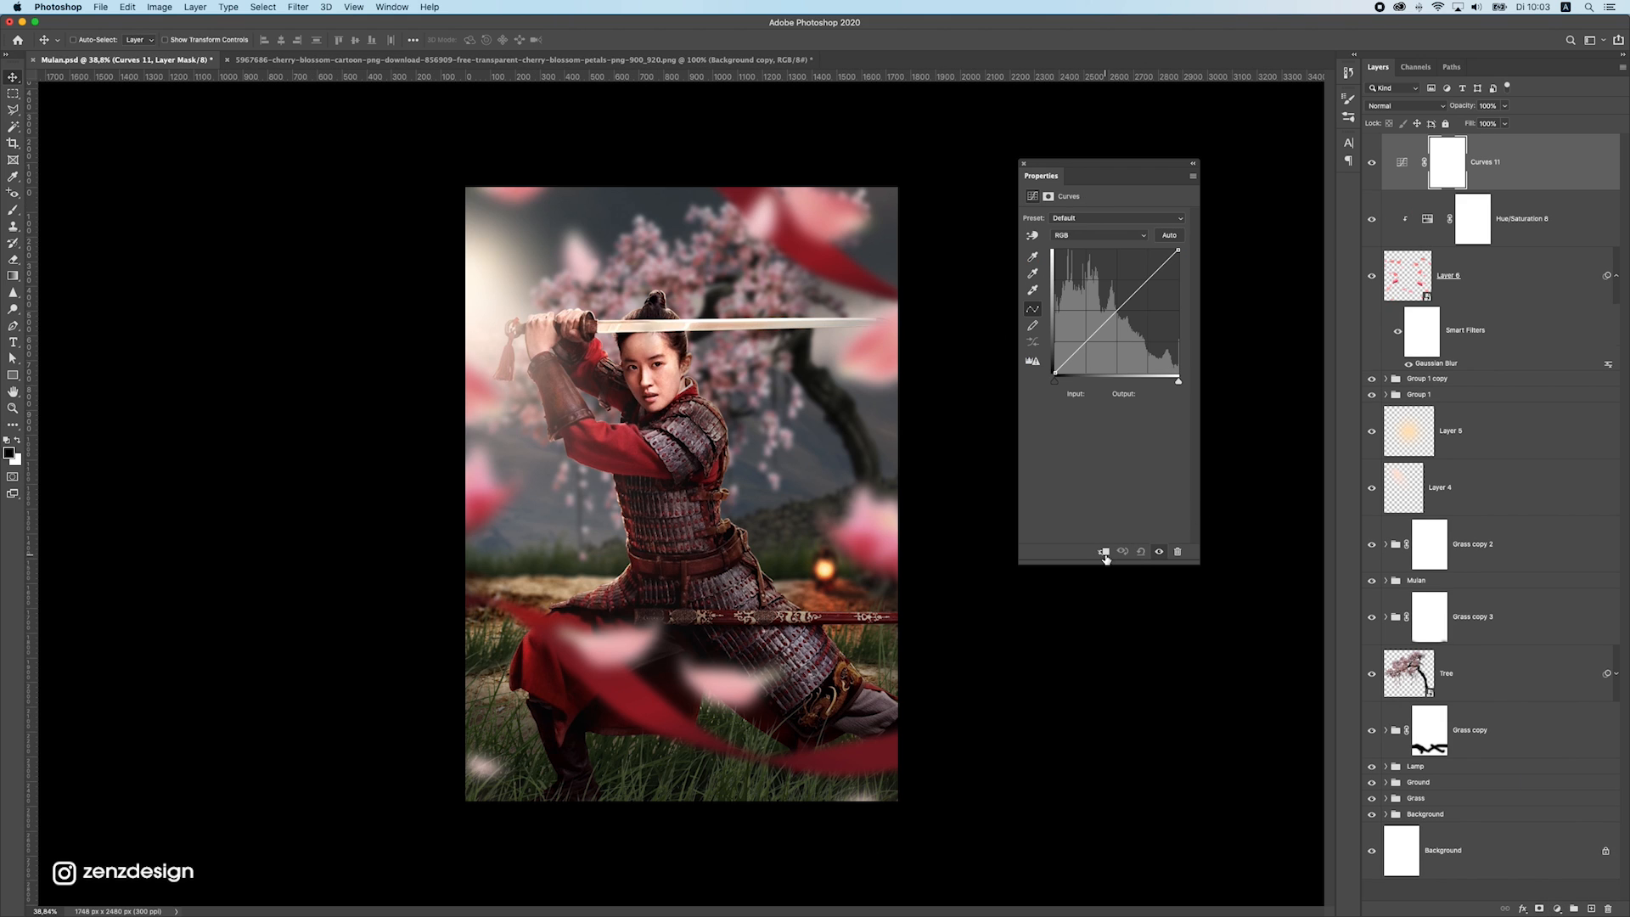
pyautogui.click(1103, 552)
pyautogui.moveTo(1178, 256)
pyautogui.mouseDown()
pyautogui.moveTo(1181, 294)
pyautogui.moveTo(1196, 218)
pyautogui.moveTo(1187, 301)
pyautogui.moveTo(1197, 281)
pyautogui.mouseUp()
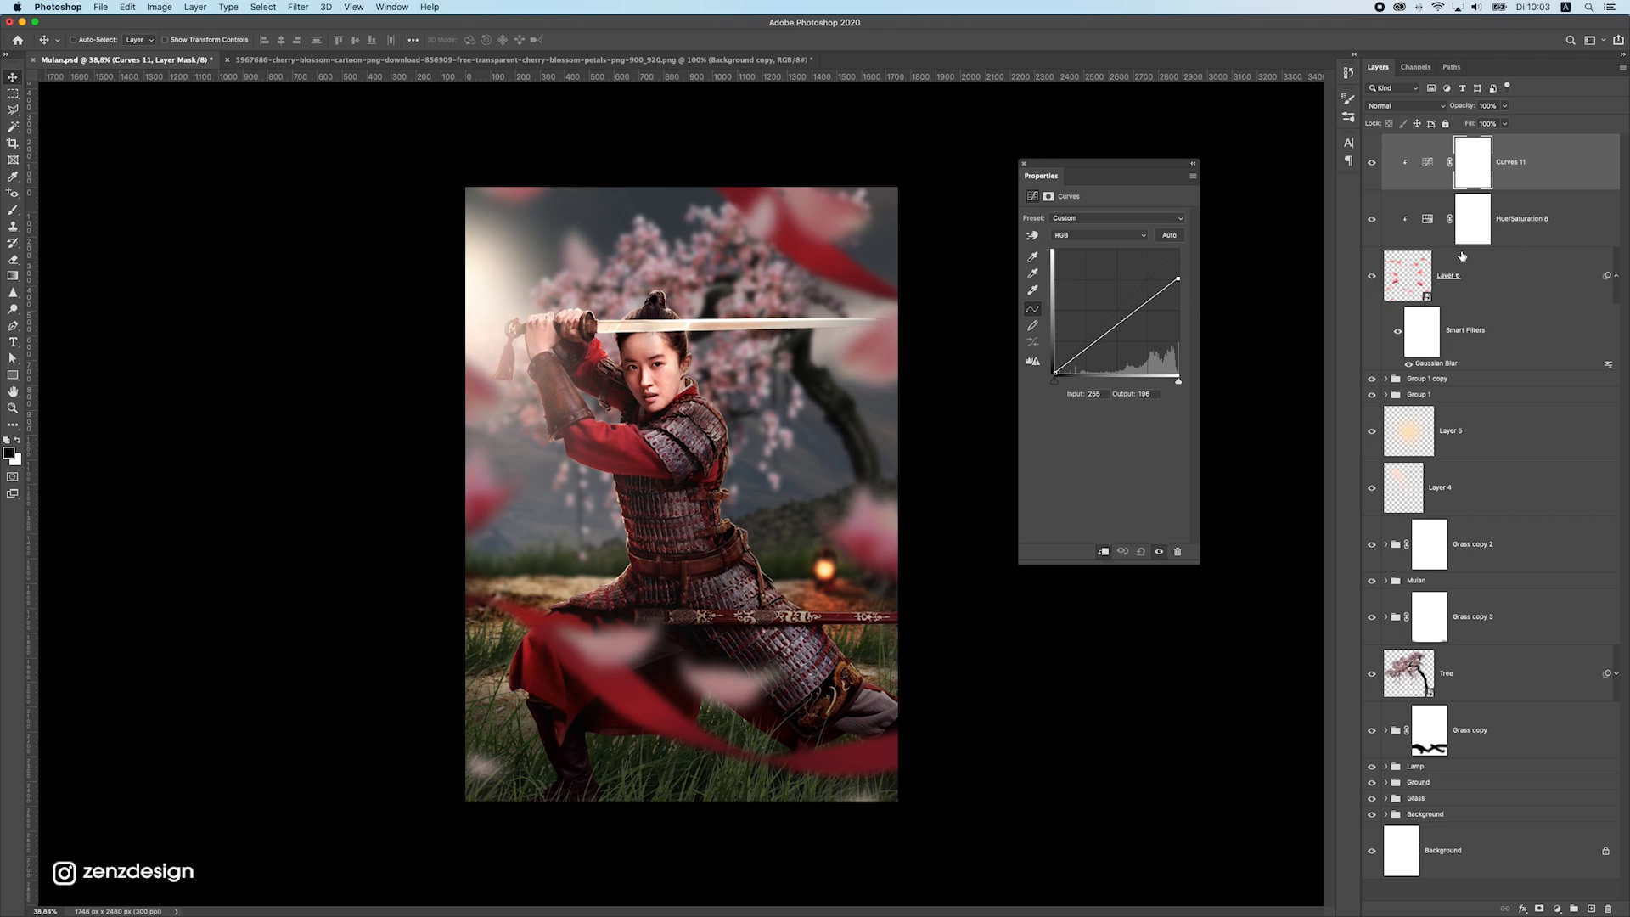
# Add a layer mask to the petals layer and paint out in black the petals covering the warrior's legs
pyautogui.click(1461, 259)
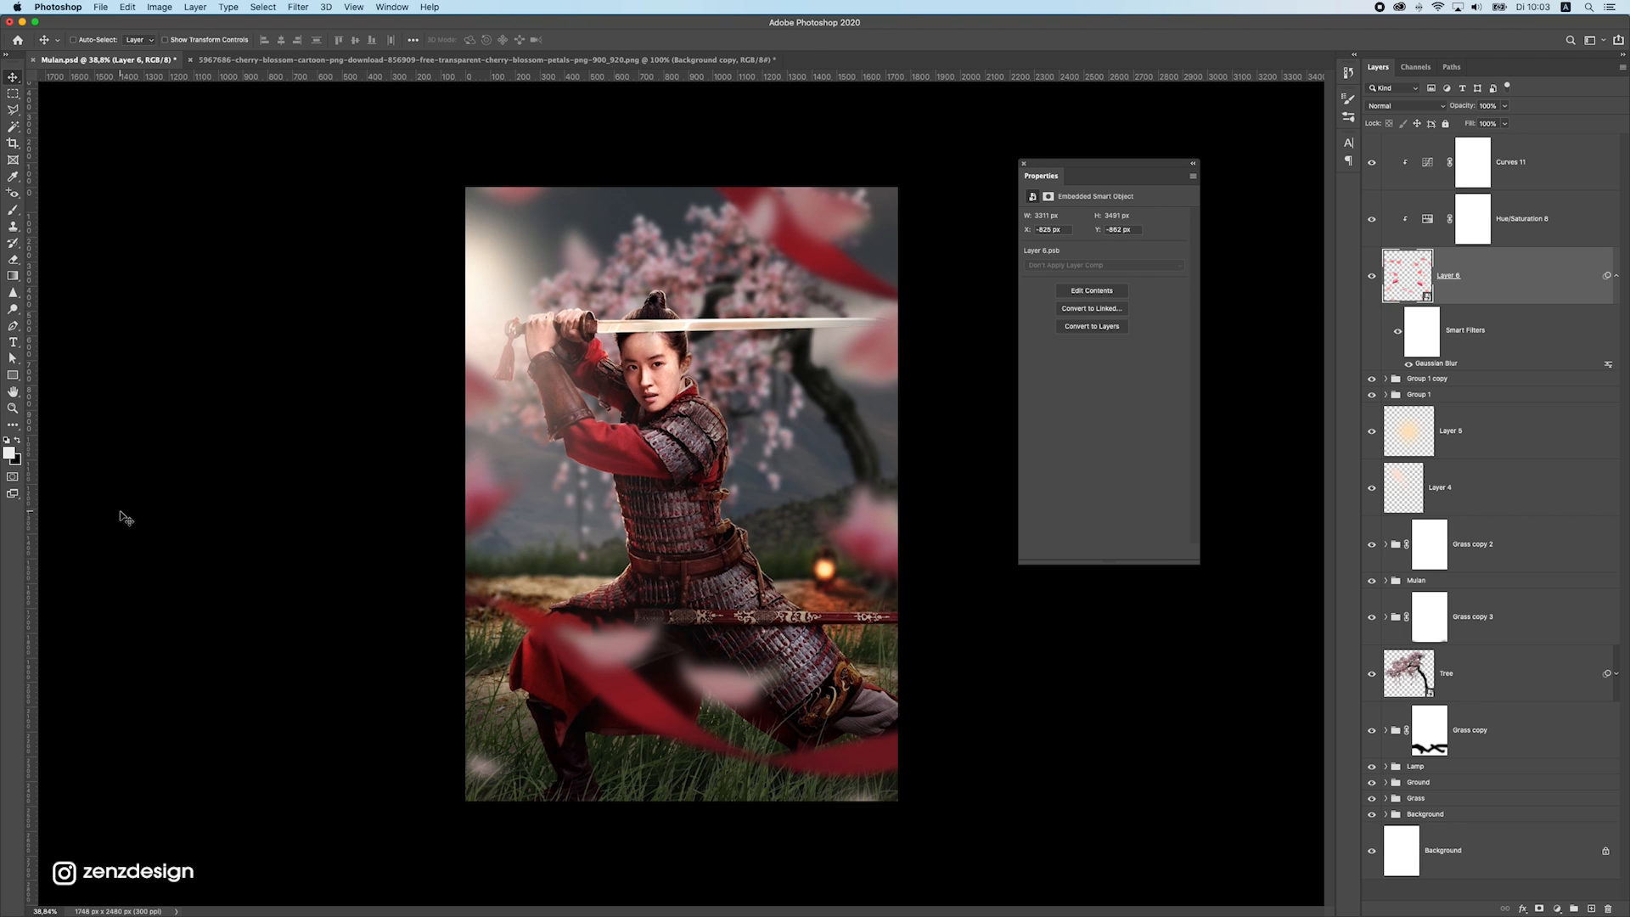
pyautogui.click(1539, 908)
pyautogui.click(13, 209)
pyautogui.press('x')
pyautogui.moveTo(601, 647)
pyautogui.mouseDown()
pyautogui.moveTo(608, 633)
pyautogui.moveTo(795, 692)
pyautogui.moveTo(530, 626)
pyautogui.moveTo(622, 684)
pyautogui.moveTo(748, 682)
pyautogui.moveTo(580, 674)
pyautogui.moveTo(697, 610)
pyautogui.moveTo(614, 659)
pyautogui.mouseUp()
pyautogui.press('super+z')
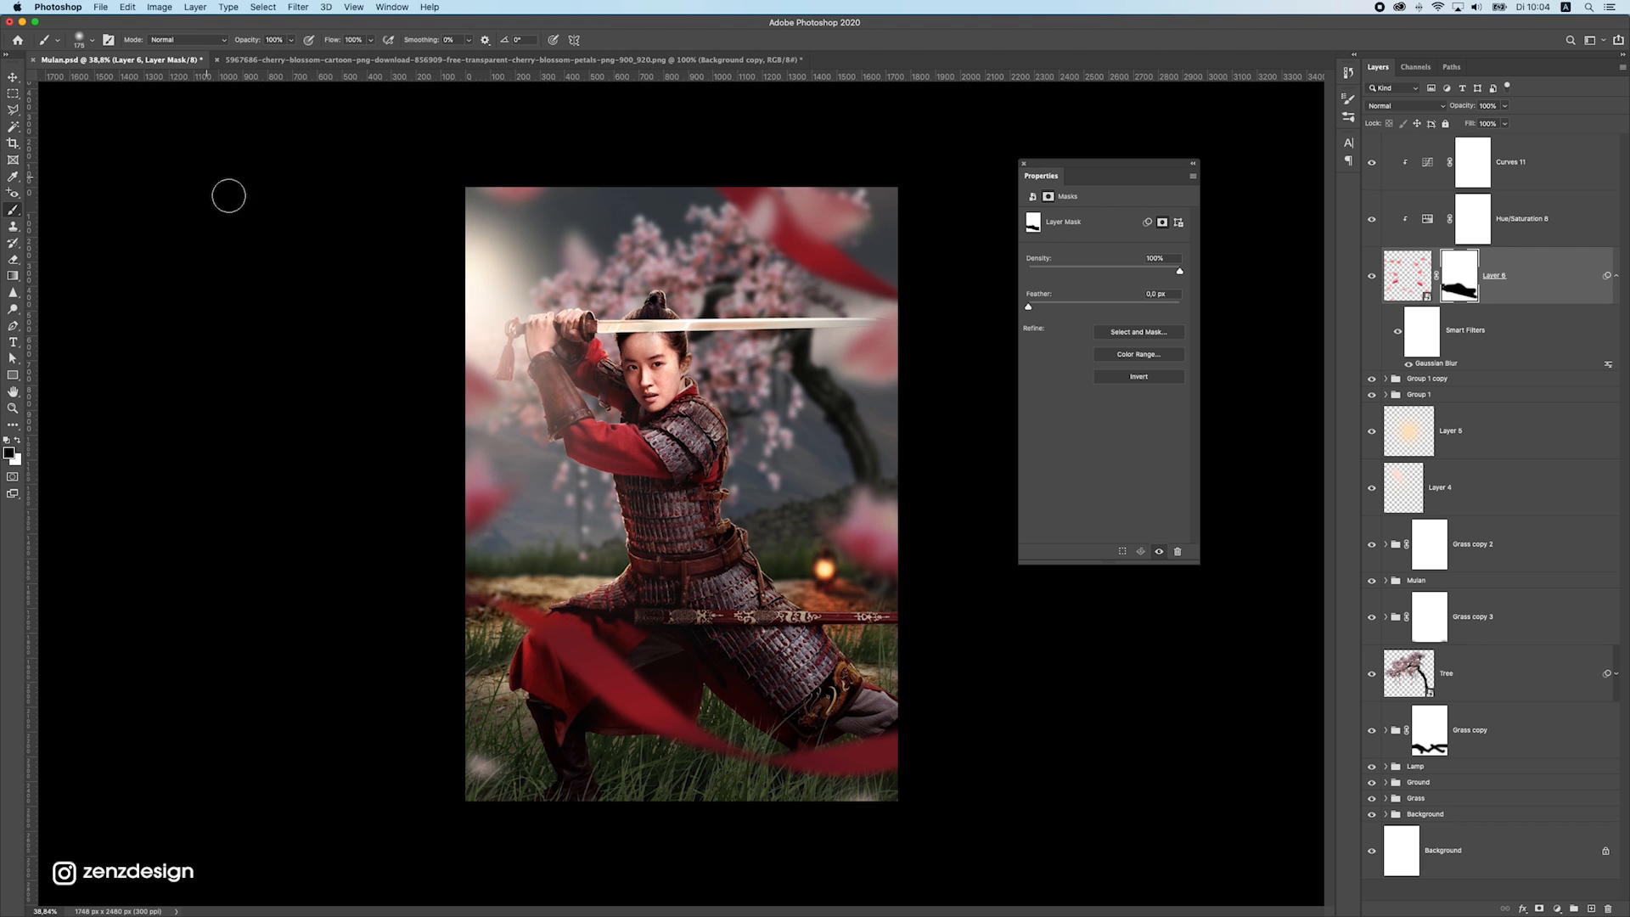
pyautogui.click(12, 76)
# Add a Gradient Map adjustment layer above all layers and apply the first red-to-yellow preset from the 105 Ispiring Bee Gradients set
pyautogui.scroll(-5, 886, 454)
pyautogui.scroll(5, 887, 454)
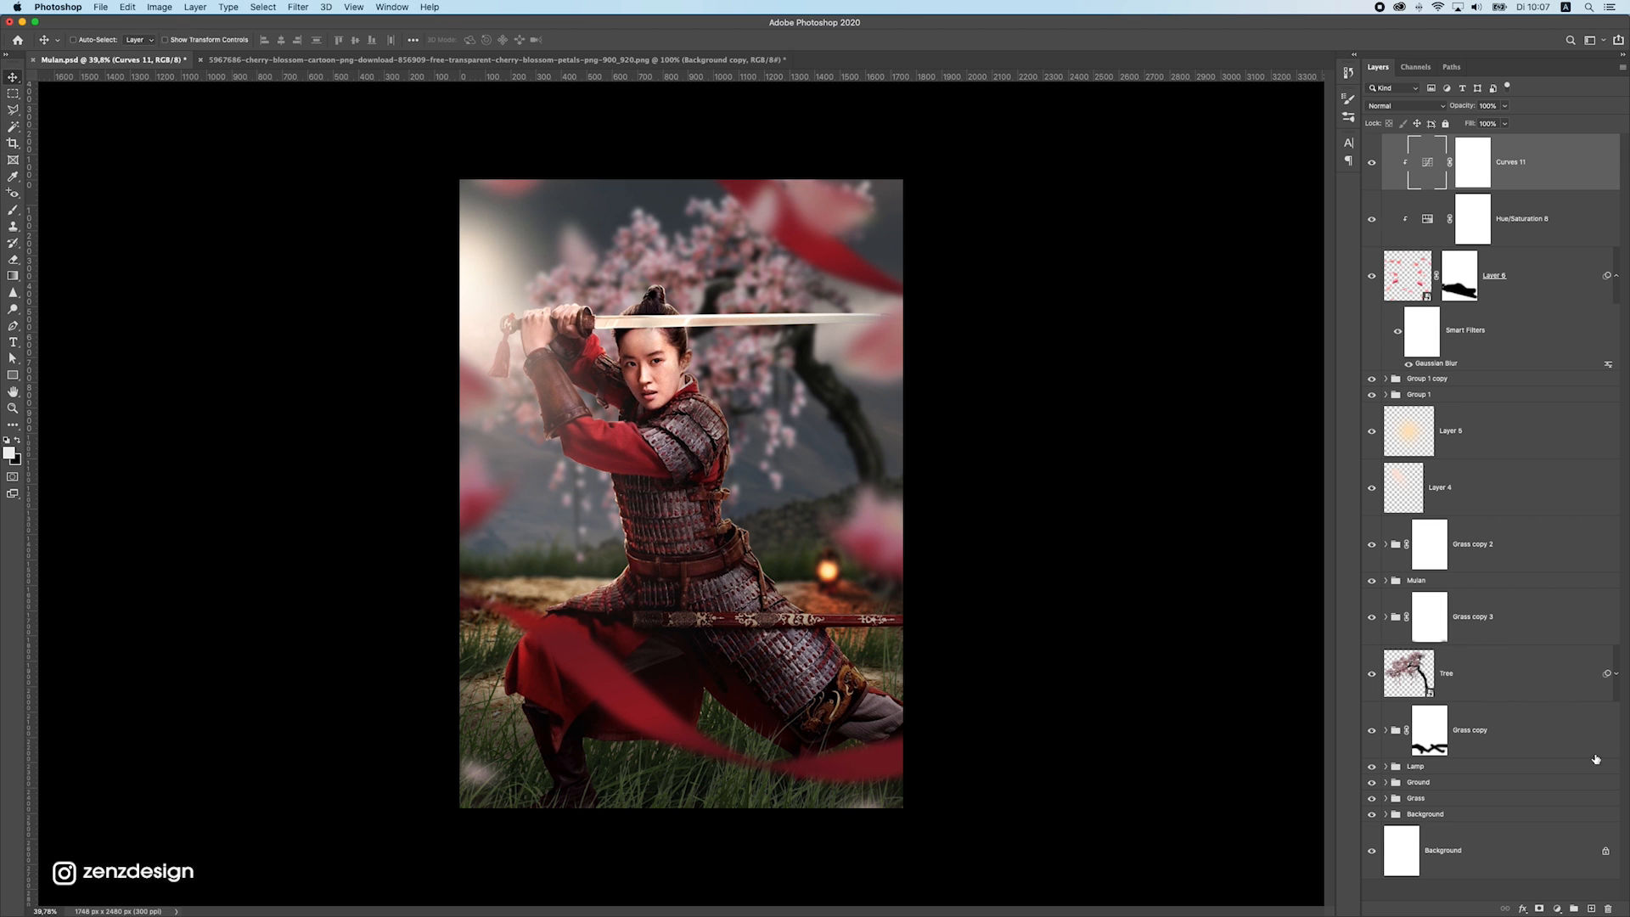
pyautogui.click(1560, 908)
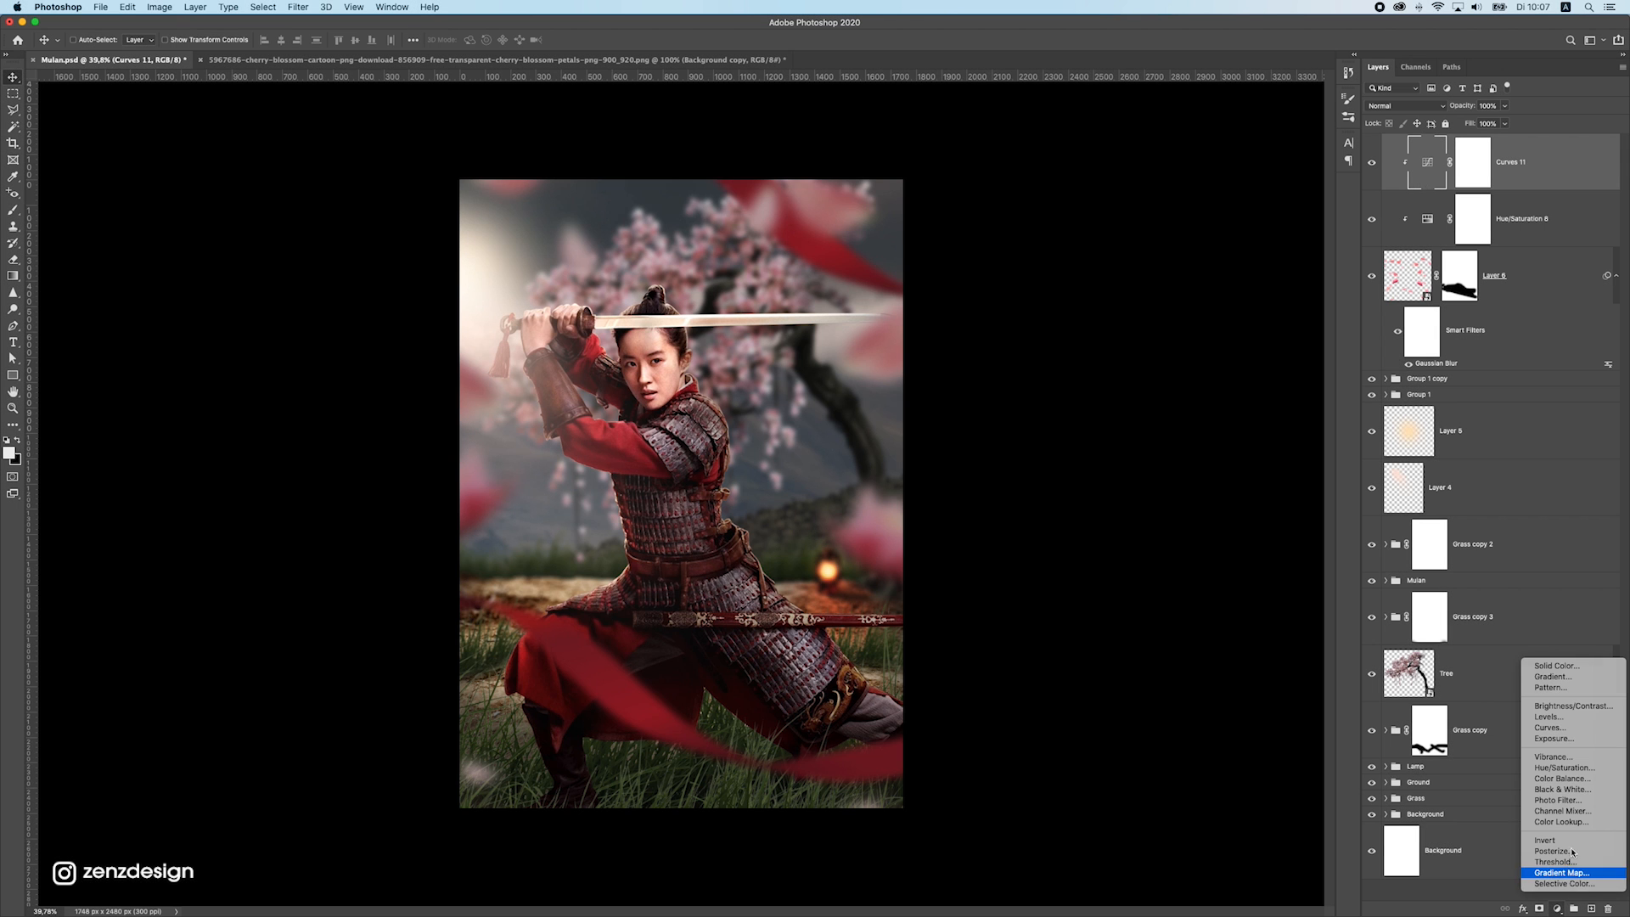
pyautogui.click(1561, 871)
pyautogui.click(1180, 222)
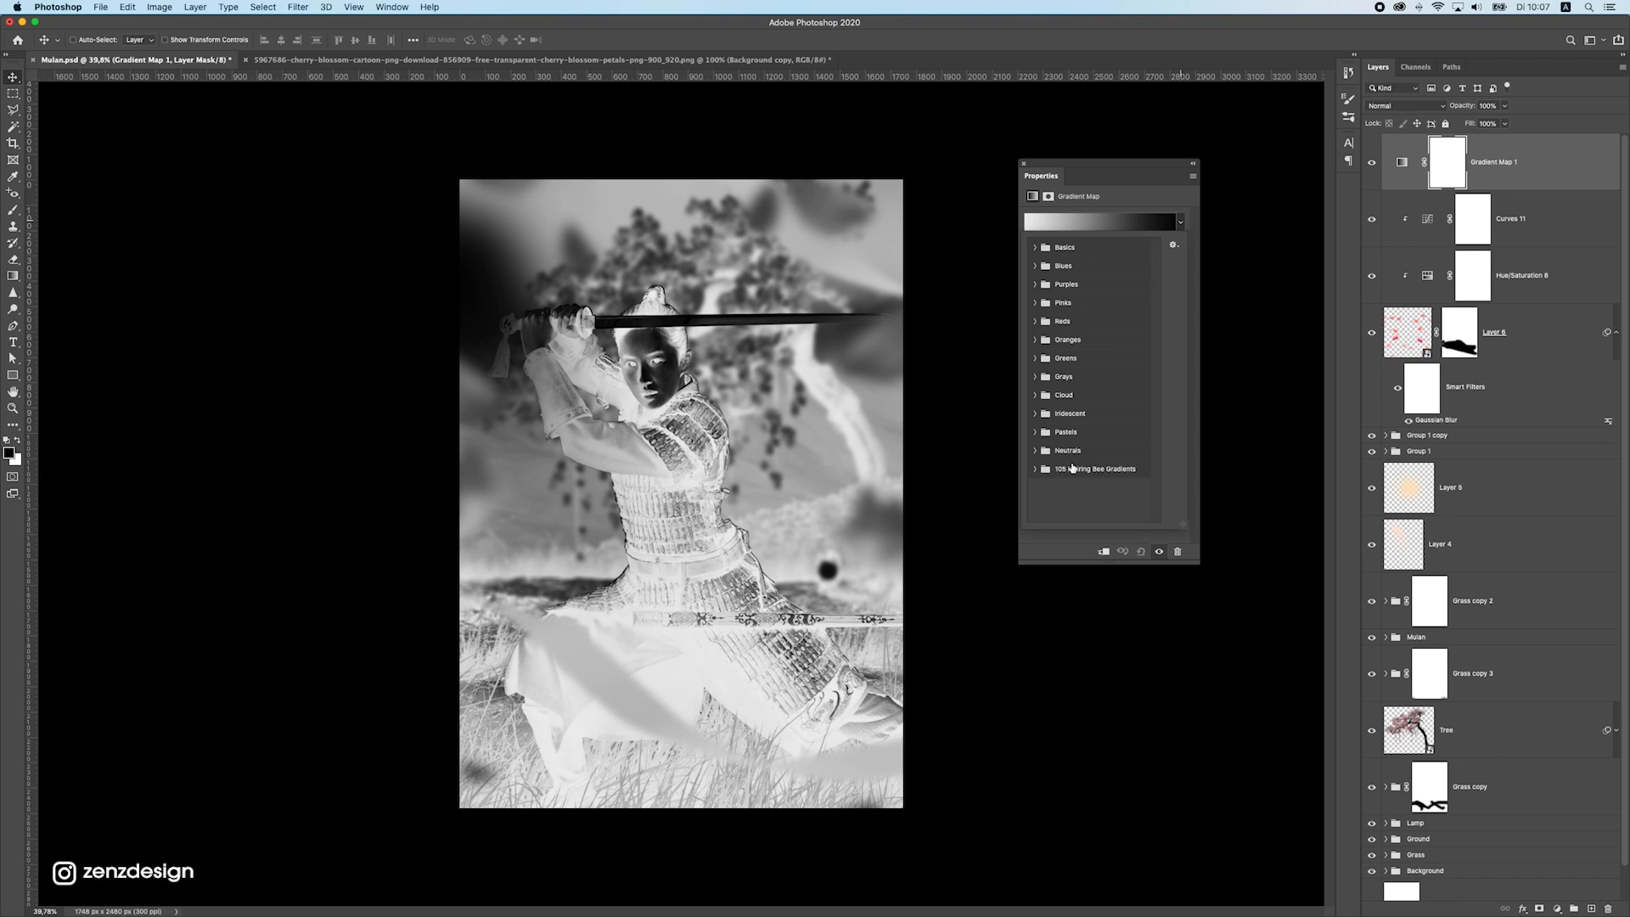
pyautogui.click(1031, 472)
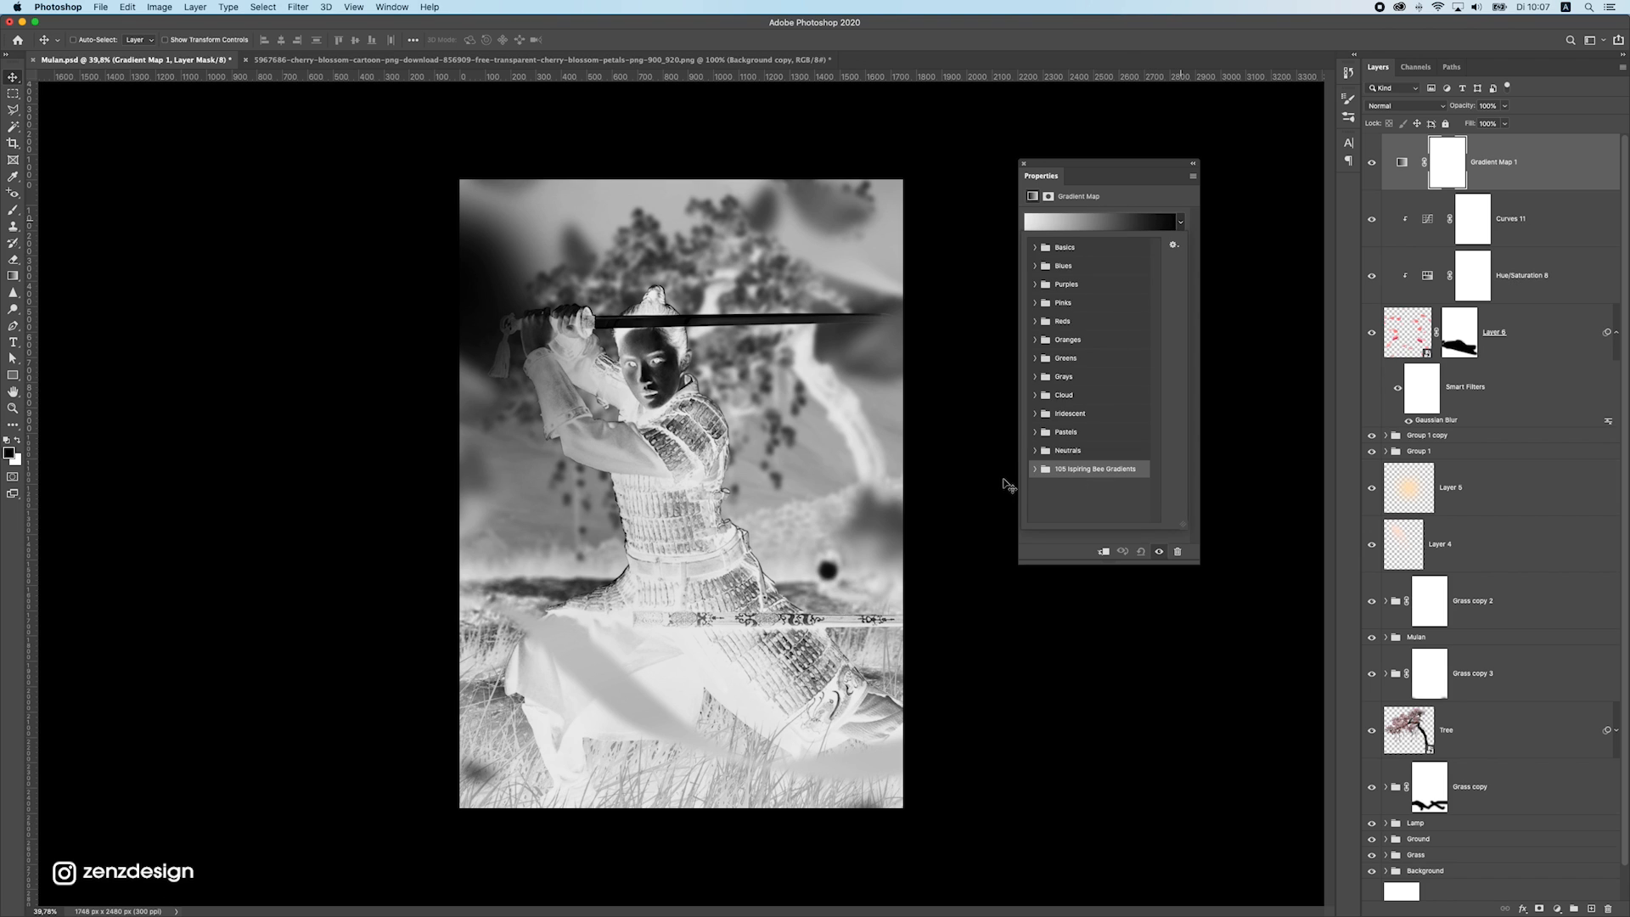
pyautogui.click(1036, 469)
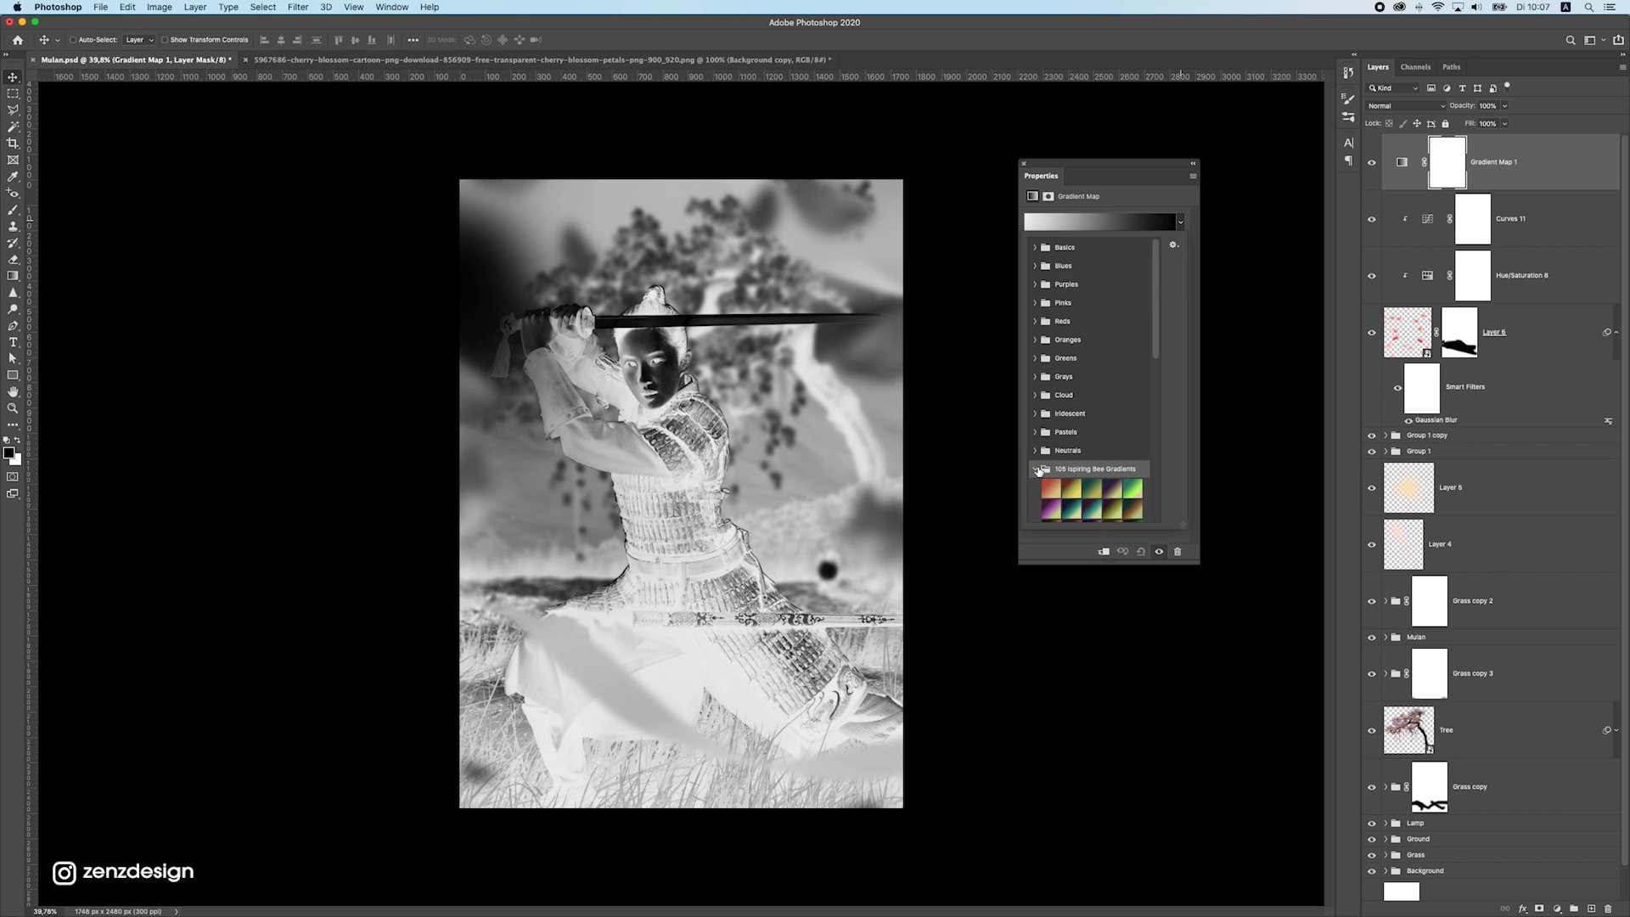
pyautogui.scroll(-3, 1053, 382)
pyautogui.click(1051, 330)
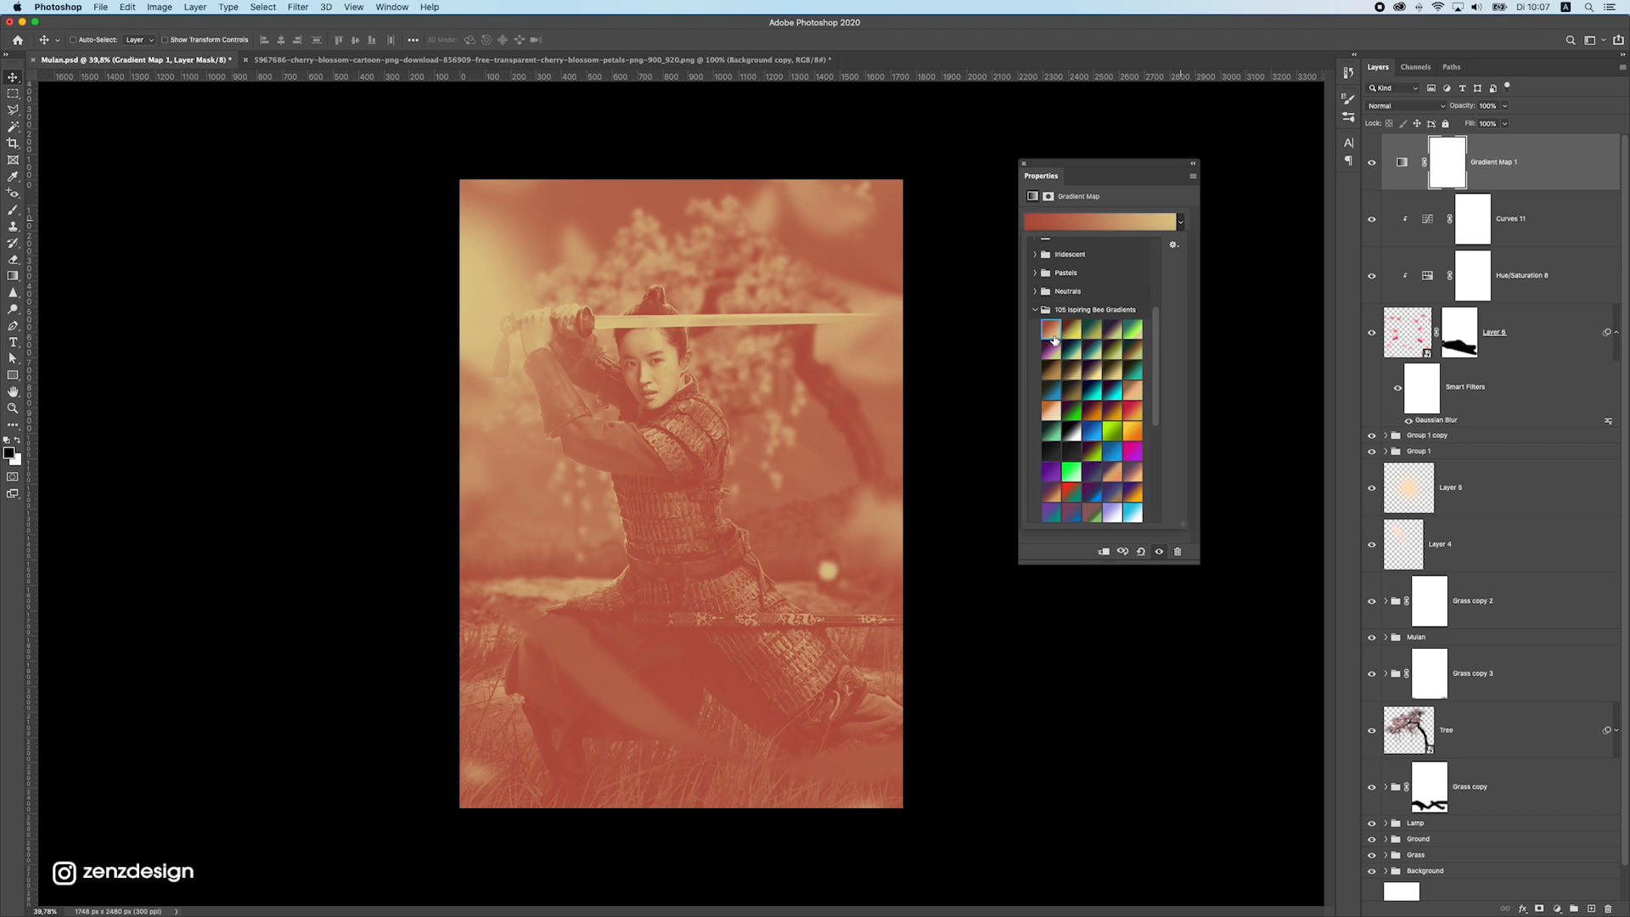
# Go through the 105 Ispiring Bee Gradients presets and apply the dark teal to brown to gold one to the Gradient Map
pyautogui.press('Right')
pyautogui.press('Right')
pyautogui.press('Right')
pyautogui.press('Right')
pyautogui.press('Right')
pyautogui.press('Right')
pyautogui.press('Right')
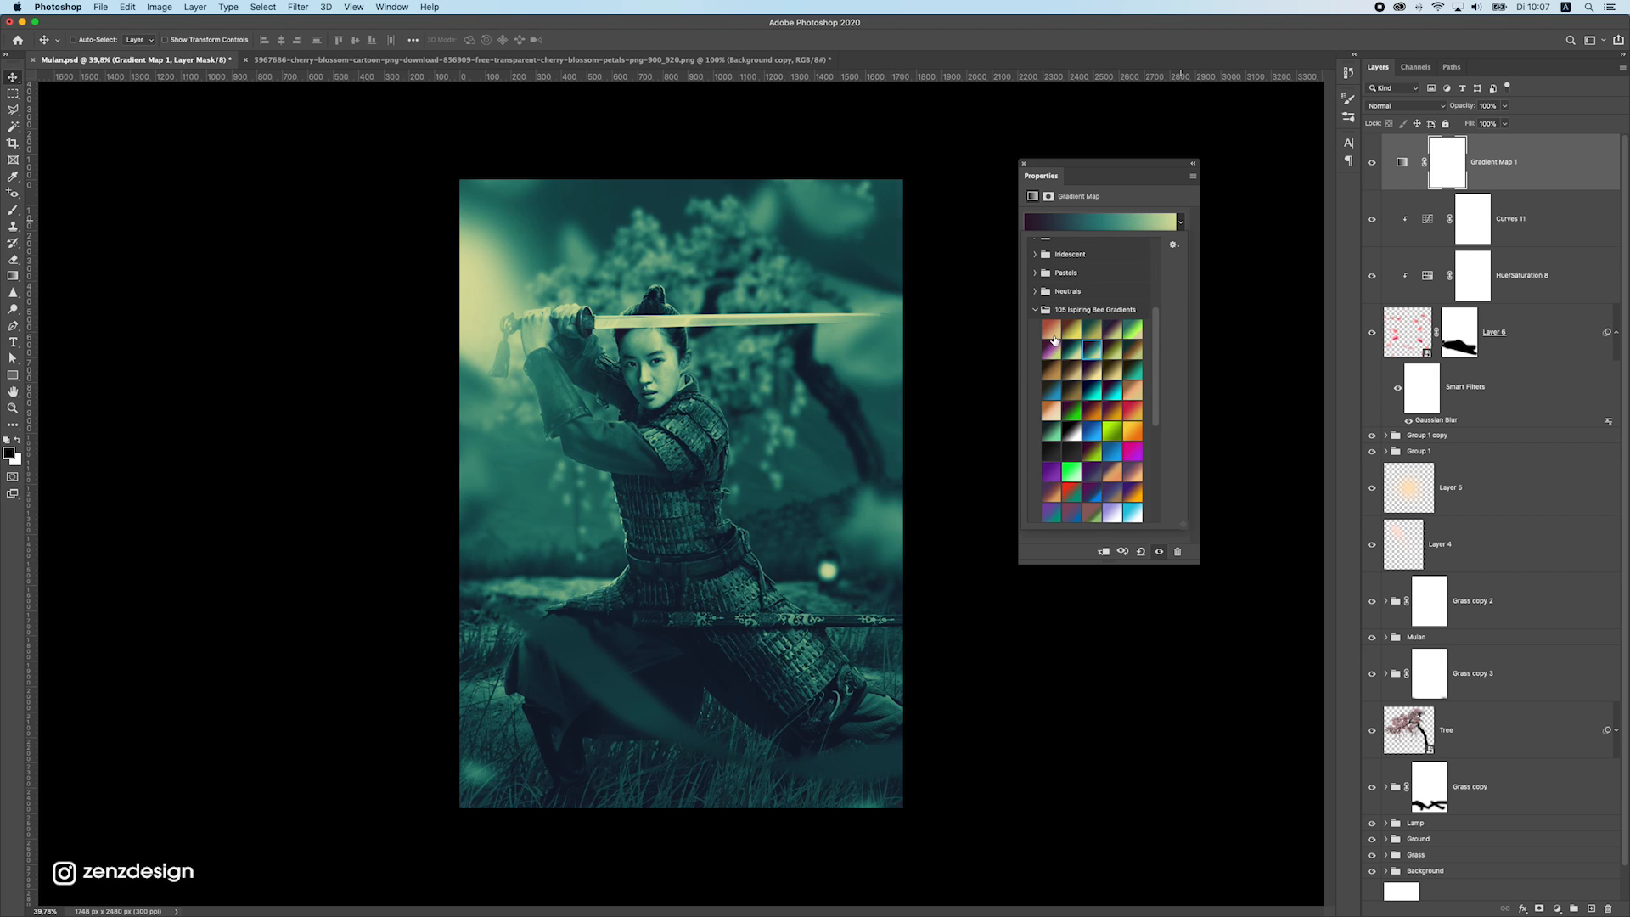
pyautogui.press('Right')
pyautogui.press('Right')
pyautogui.press('Right')
pyautogui.press('Left')
pyautogui.press('Left')
pyautogui.press('Right')
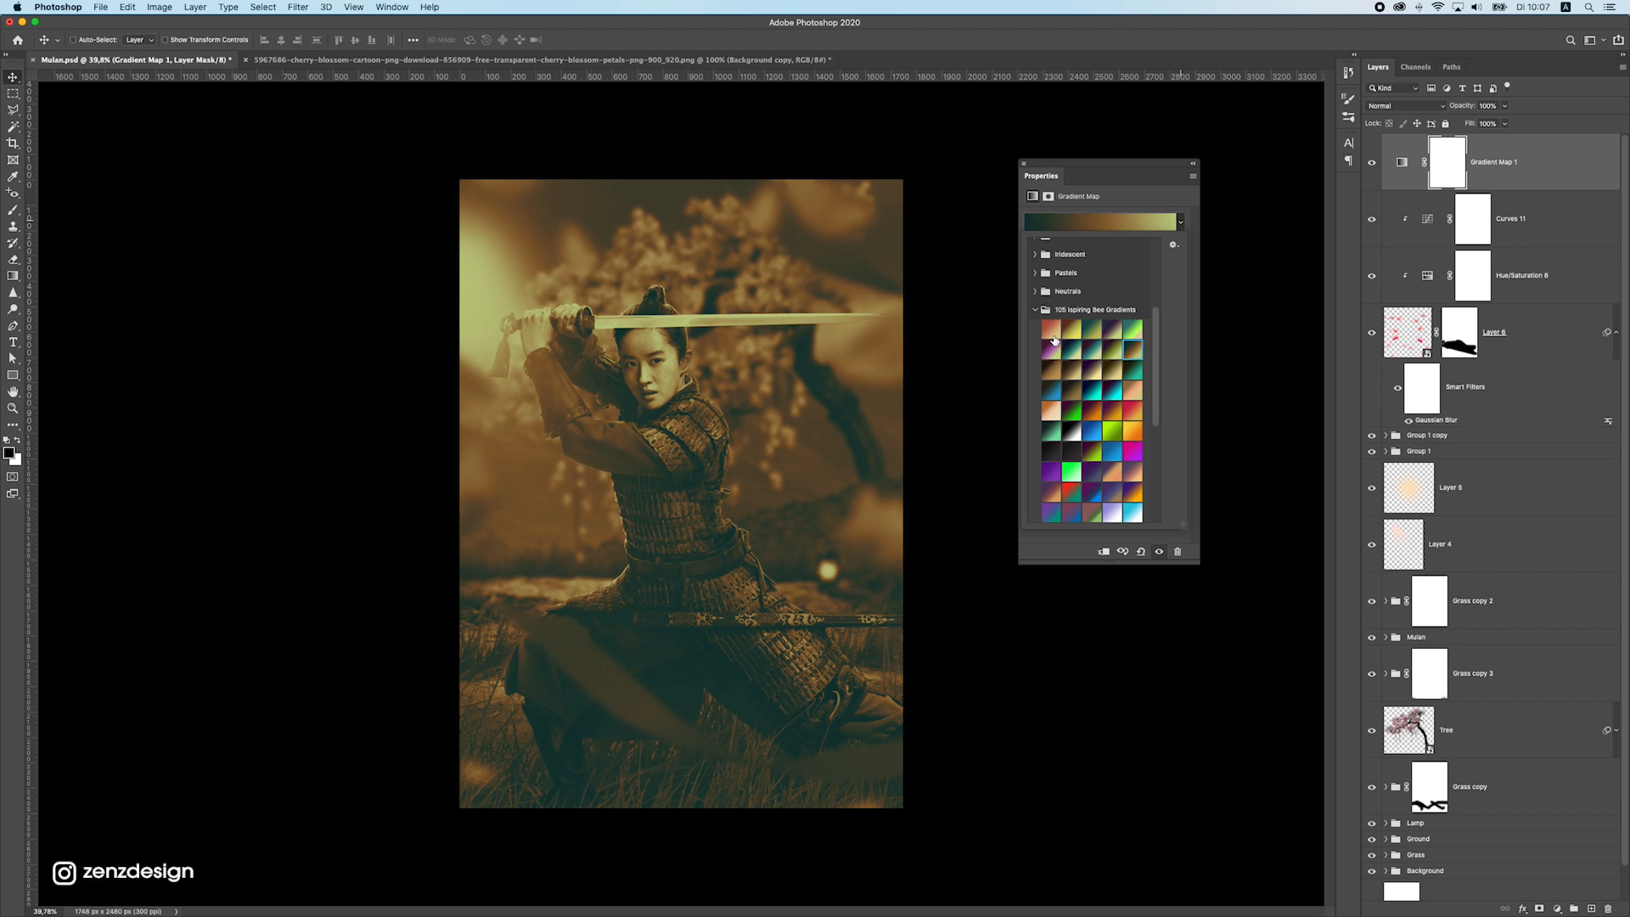
pyautogui.press('Right')
pyautogui.press('Right')
pyautogui.press('Right')
pyautogui.press('Right')
pyautogui.press('Right')
pyautogui.press('Right')
pyautogui.press('Right')
pyautogui.press('Right')
pyautogui.press('Right')
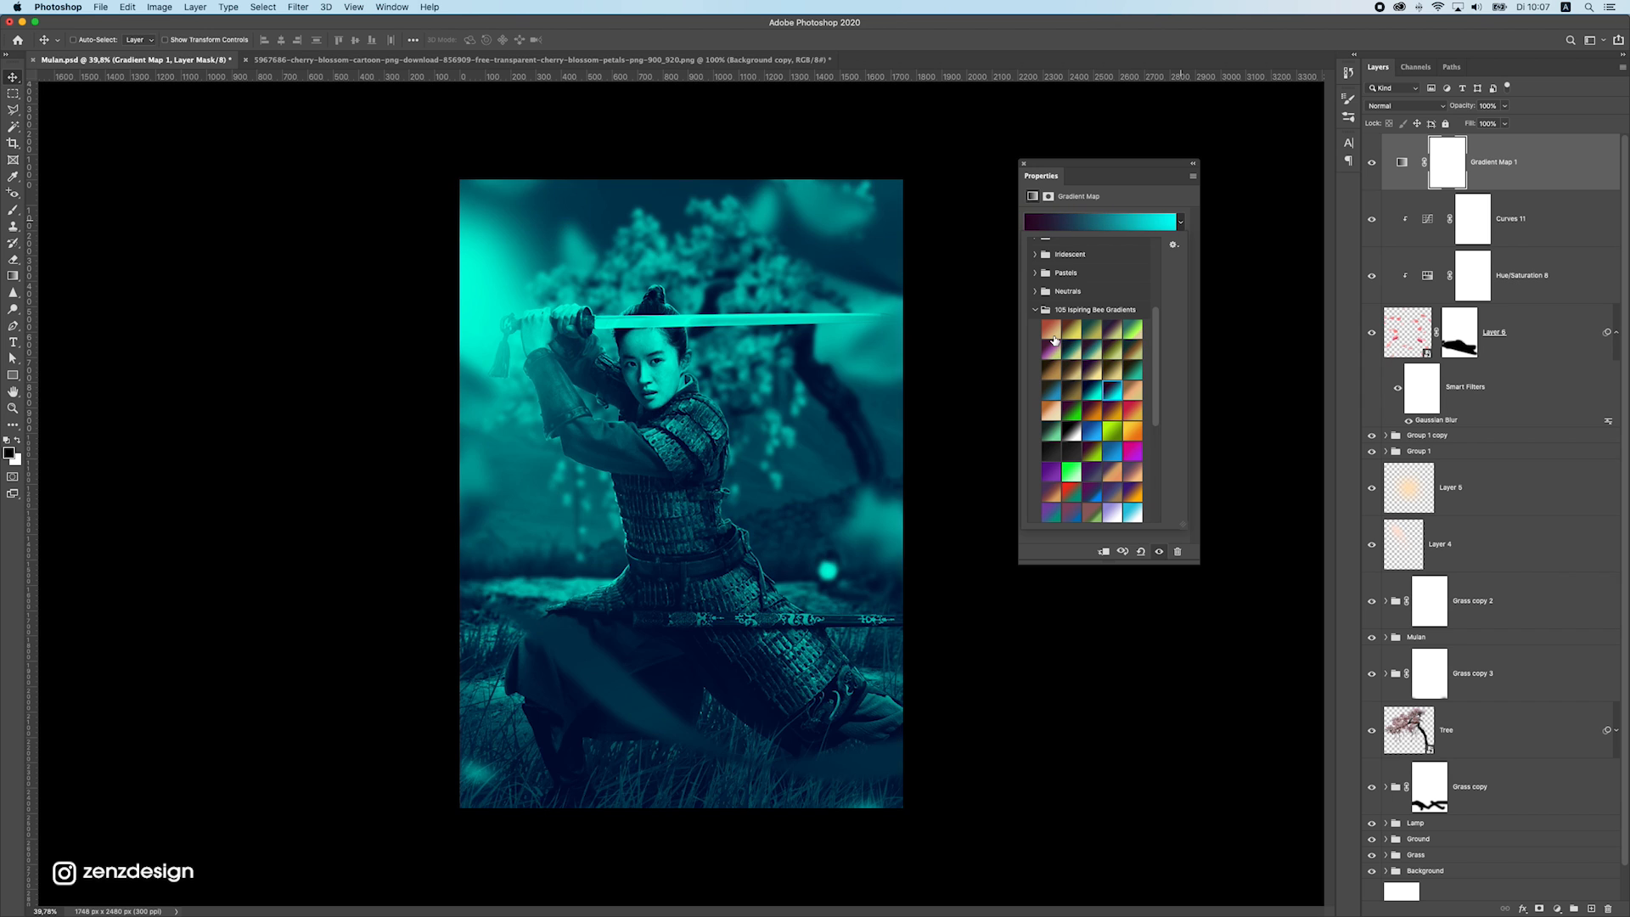
pyautogui.press('Right')
pyautogui.press('Right')
pyautogui.press('Right')
pyautogui.press('Right')
pyautogui.press('Right')
pyautogui.press('Right')
pyautogui.press('Right')
pyautogui.press('Right')
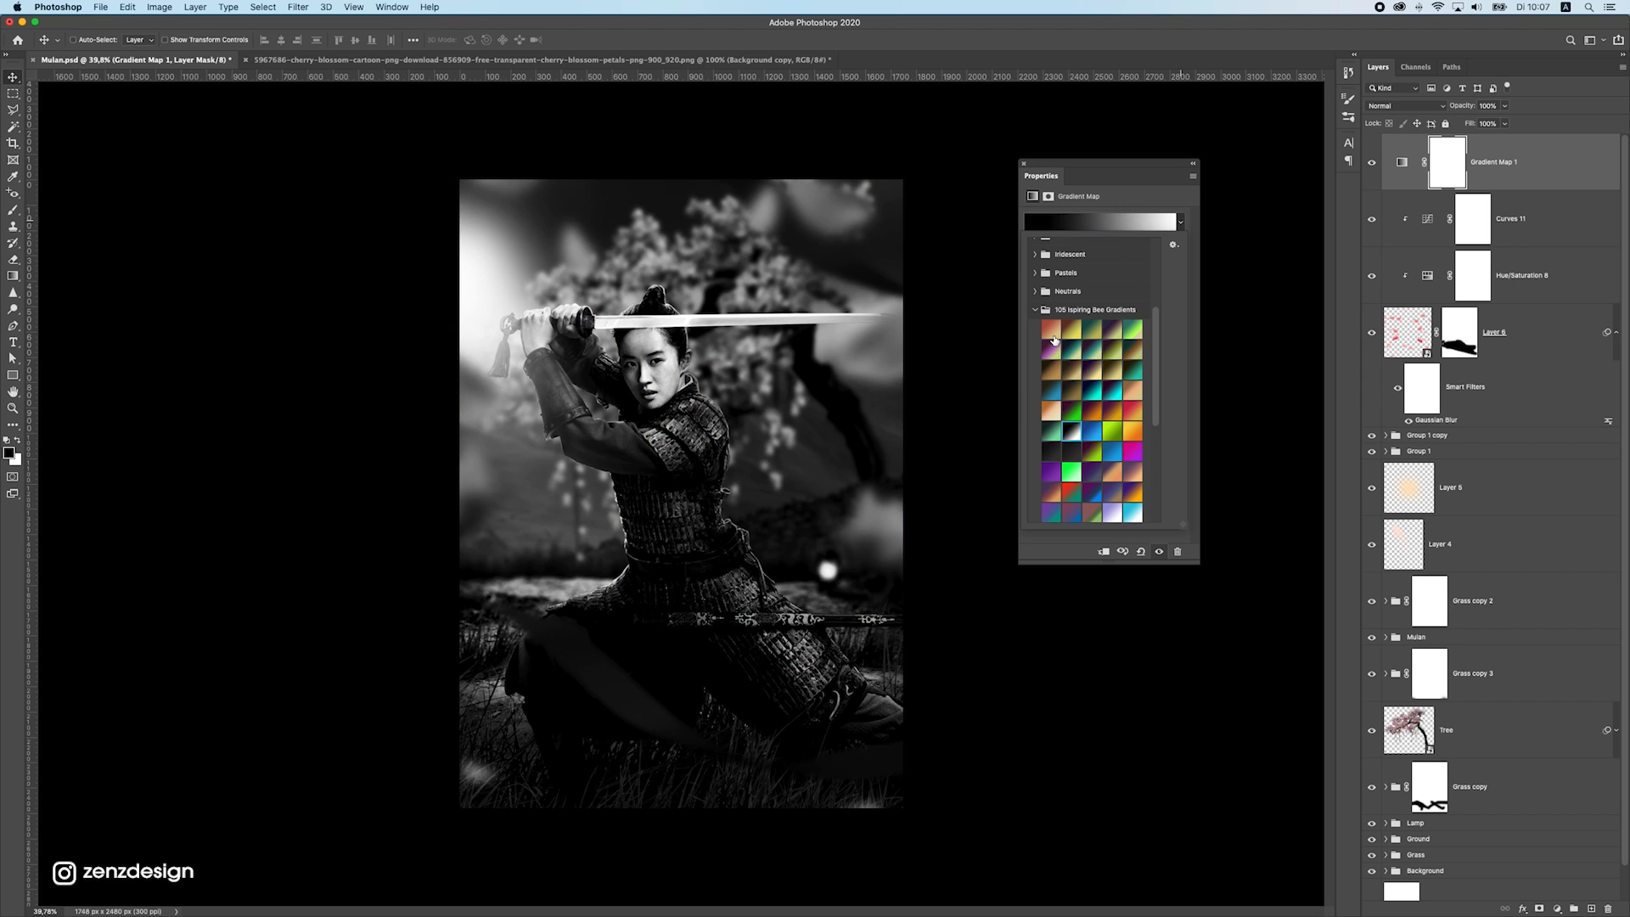
pyautogui.press('Right')
pyautogui.press('Right')
pyautogui.press('Right')
pyautogui.press('Right')
pyautogui.press('Right')
pyautogui.press('Right')
pyautogui.press('Right')
pyautogui.press('Right')
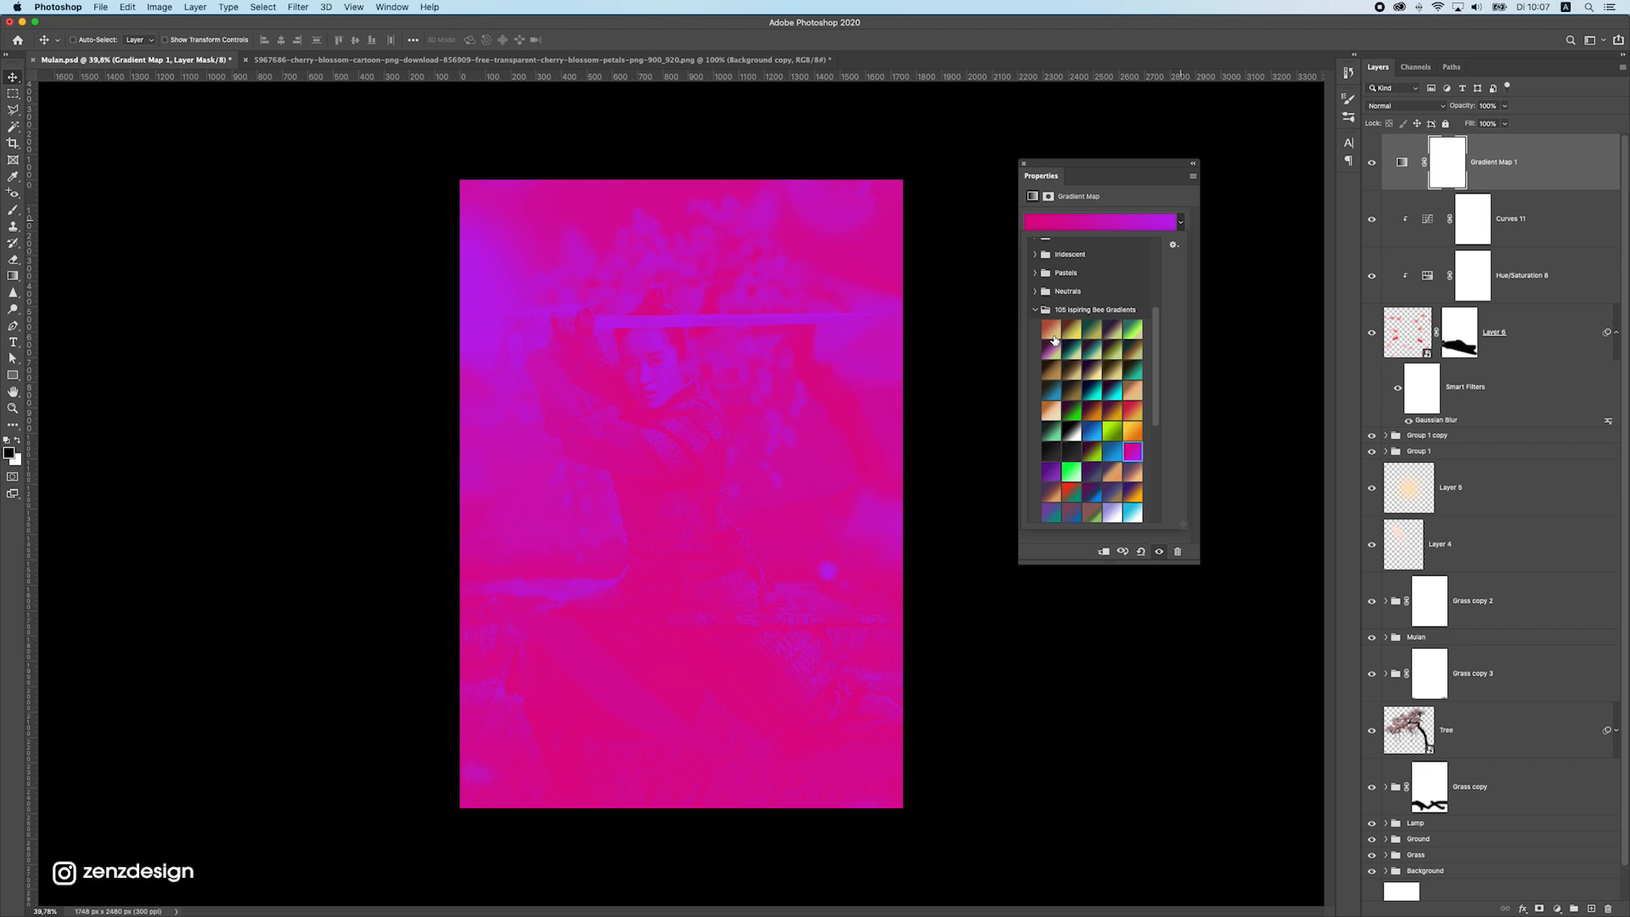
pyautogui.press('Right')
pyautogui.press('Right')
pyautogui.press('Right')
pyautogui.press('Right')
pyautogui.press('Right')
pyautogui.press('Right')
pyautogui.press('Right')
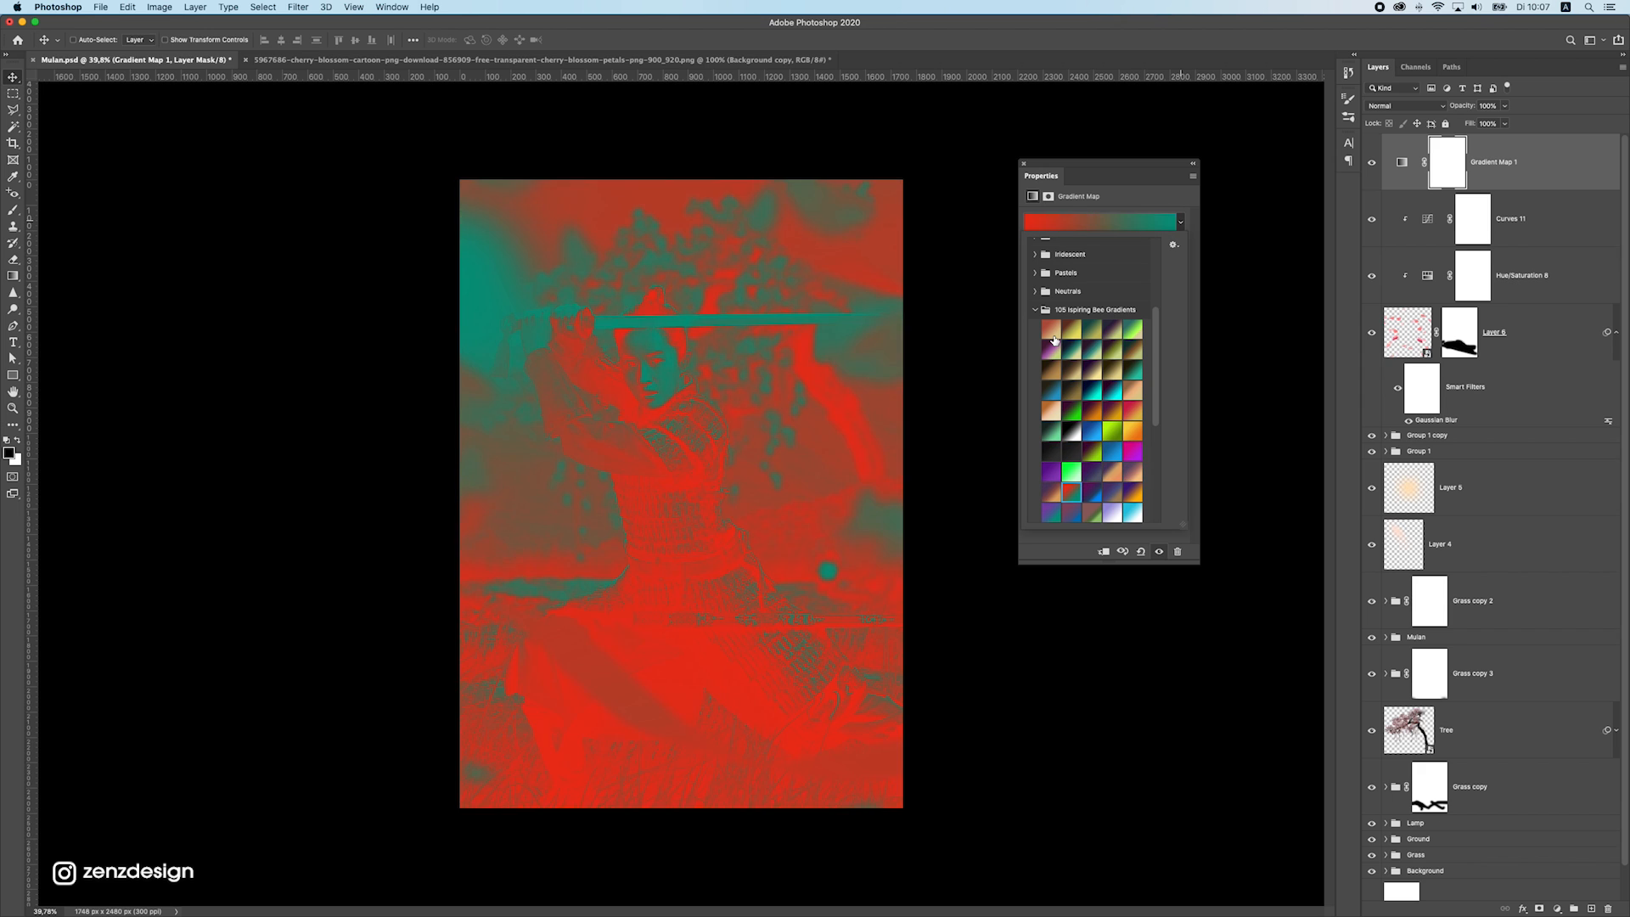
pyautogui.press('Right')
pyautogui.press('Right')
pyautogui.press('Right')
pyautogui.press('Right')
pyautogui.press('Right')
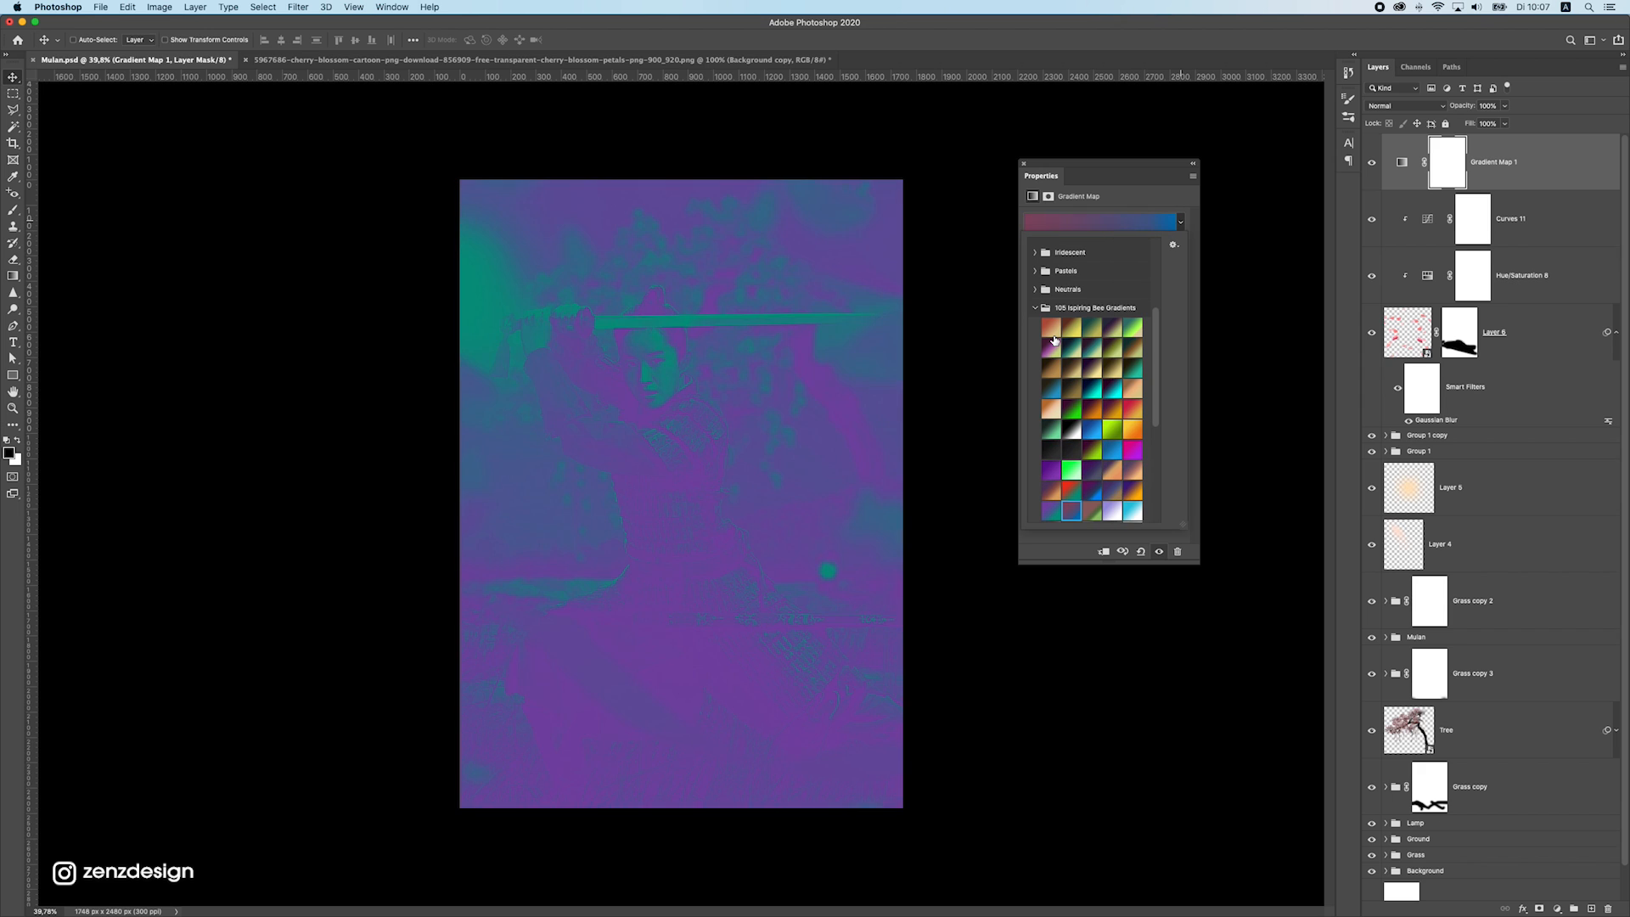
pyautogui.press('Right')
pyautogui.press('Right')
pyautogui.press('Right')
pyautogui.press('Right')
pyautogui.press('Right')
pyautogui.press('Right')
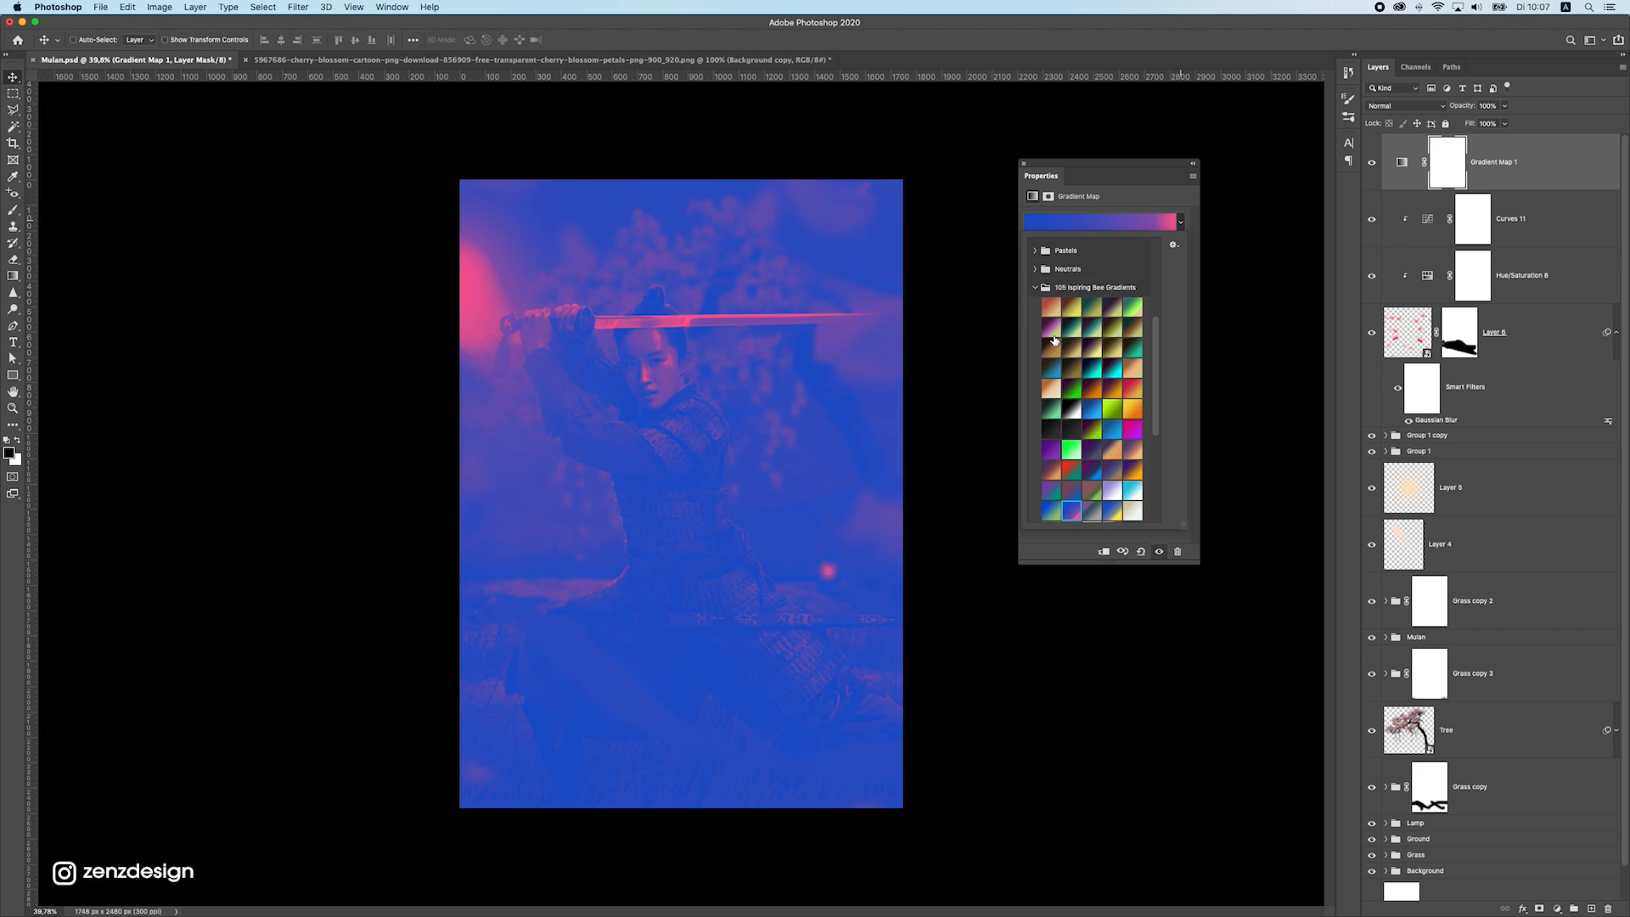
pyautogui.press('Right')
pyautogui.press('Right')
pyautogui.press('Right')
pyautogui.press('Right')
pyautogui.press('Right')
pyautogui.press('Right')
pyautogui.press('Right')
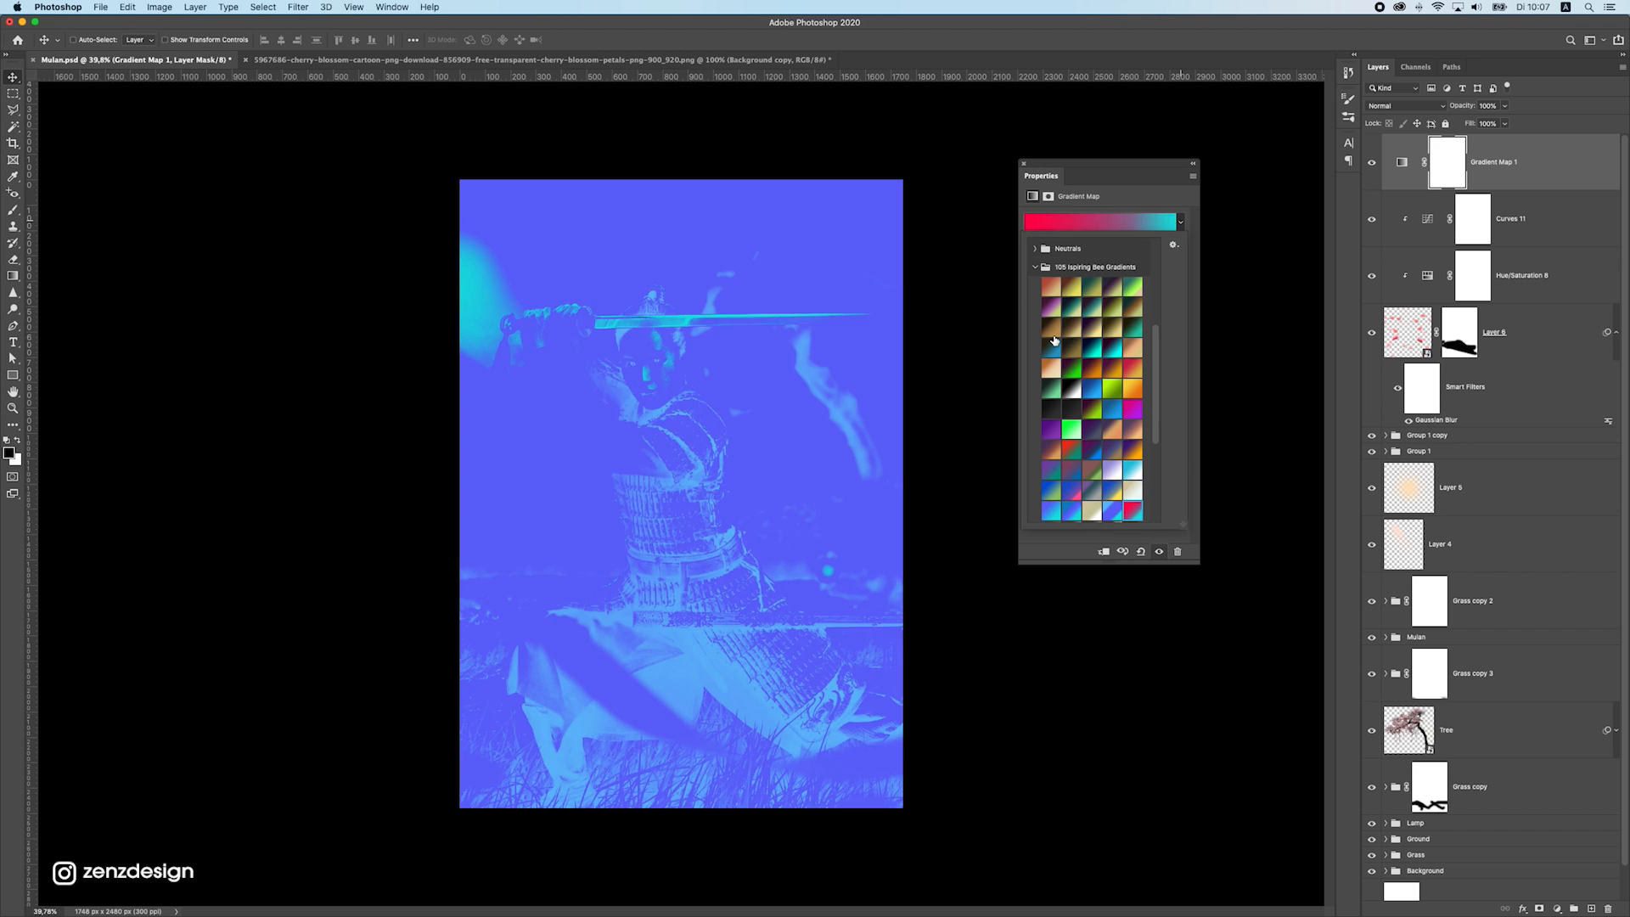
pyautogui.press('Right')
pyautogui.press('Right')
pyautogui.press('Right')
pyautogui.press('Right')
pyautogui.press('Right')
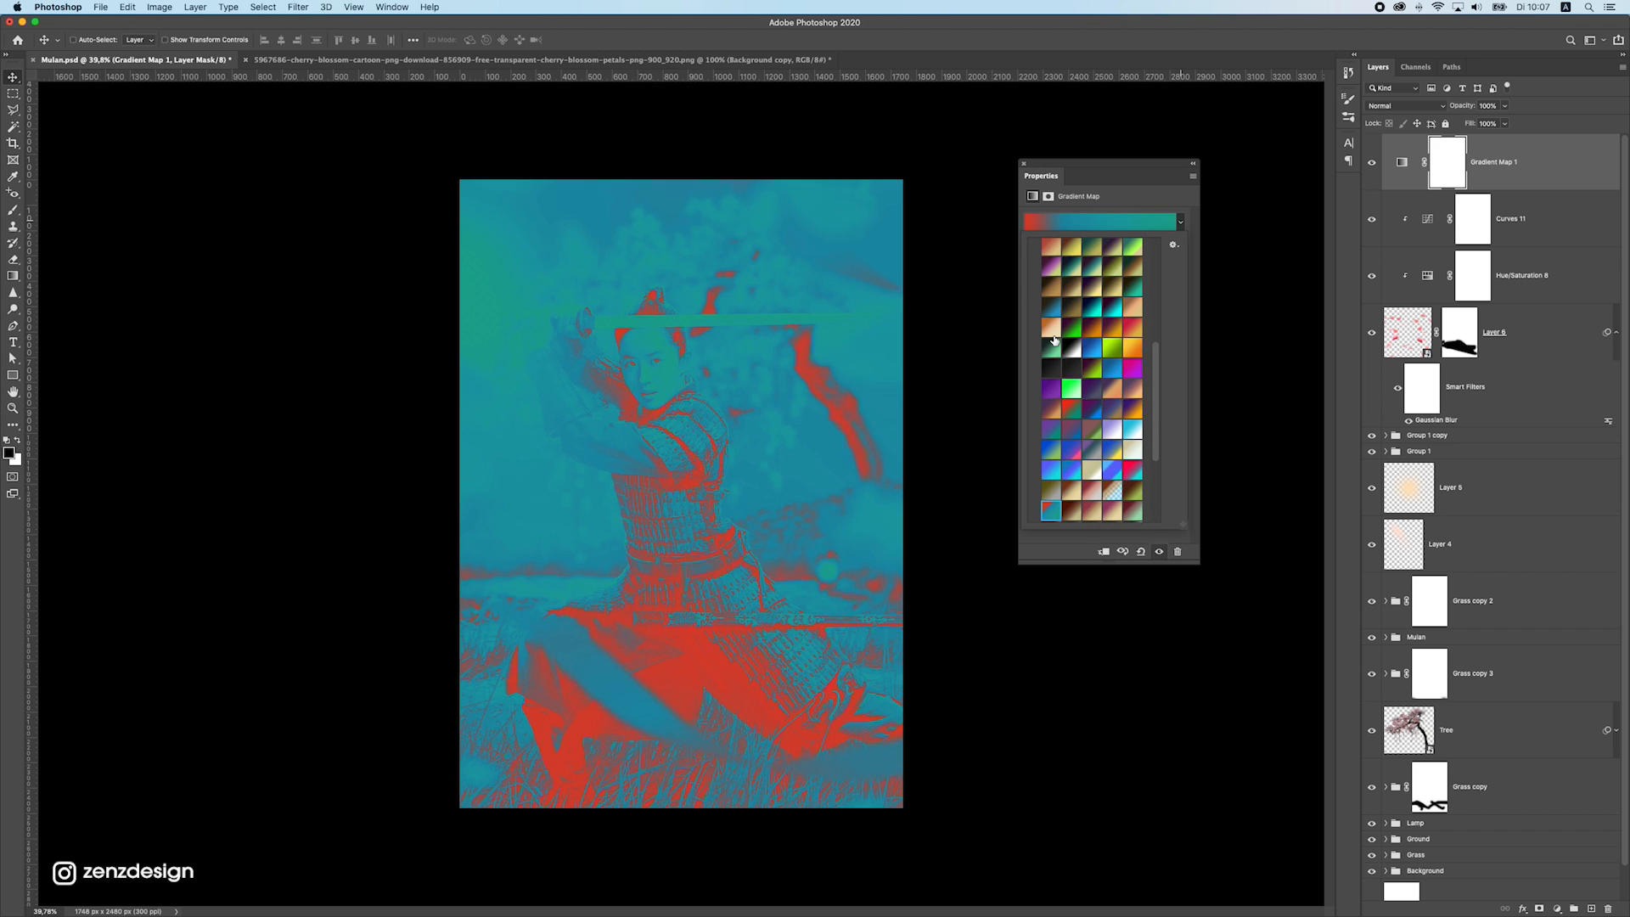
pyautogui.press('Right')
pyautogui.press('Right')
pyautogui.press('Right')
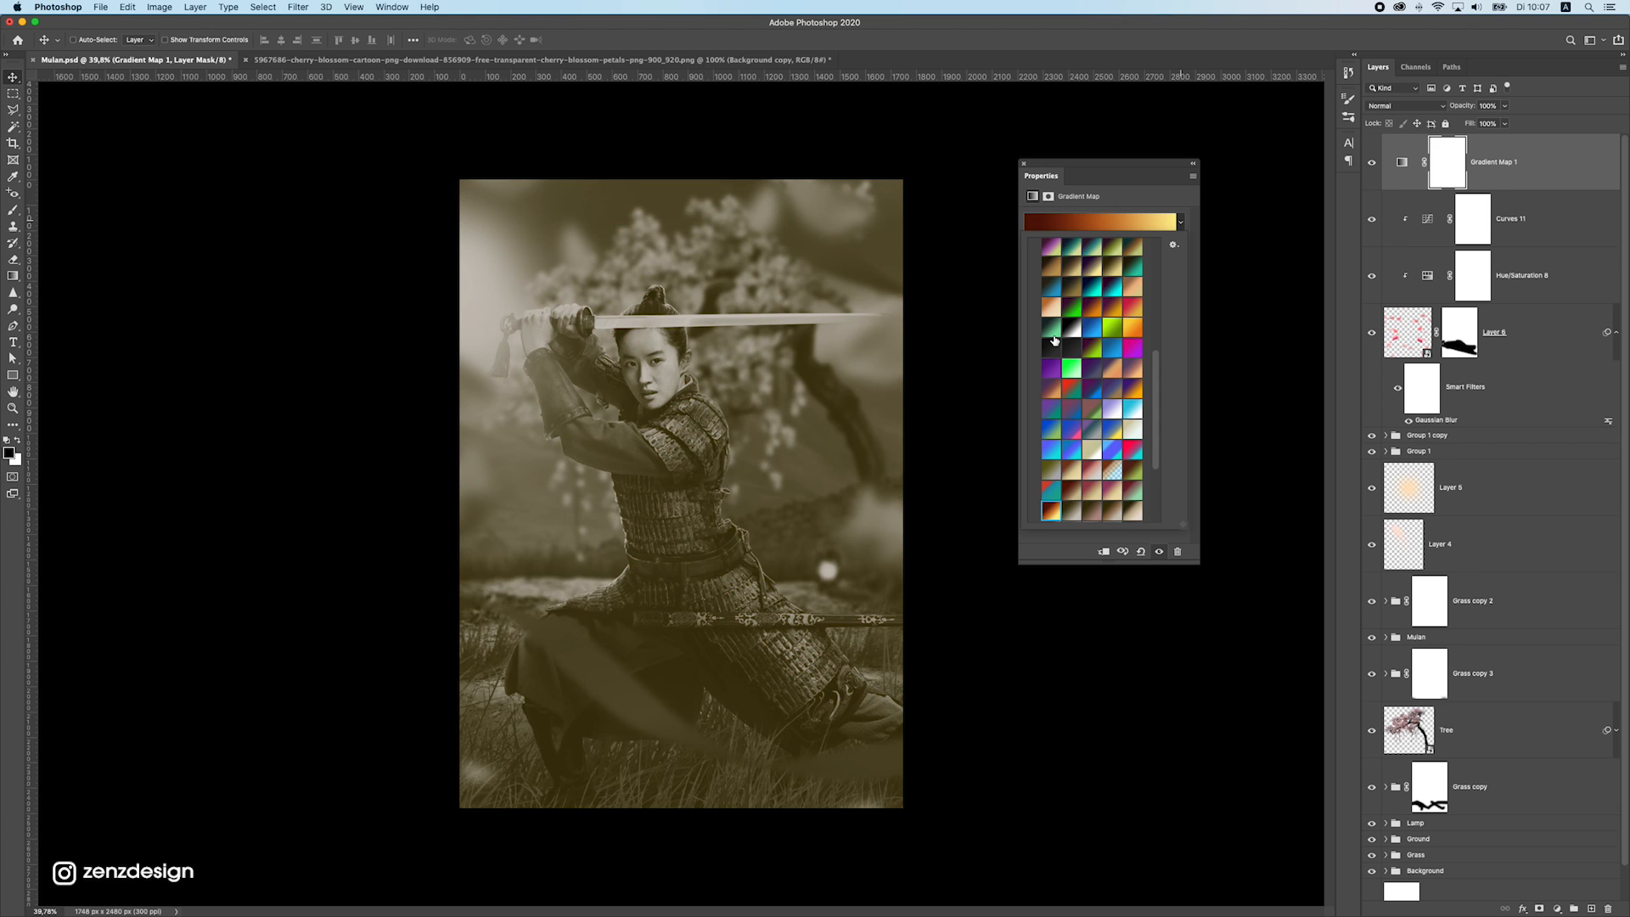
pyautogui.press('Right')
pyautogui.press('Right')
pyautogui.press('Right')
pyautogui.press('Right')
pyautogui.press('Right')
pyautogui.press('Right')
pyautogui.press('Right')
pyautogui.press('Right')
pyautogui.press('Right')
pyautogui.press('Right')
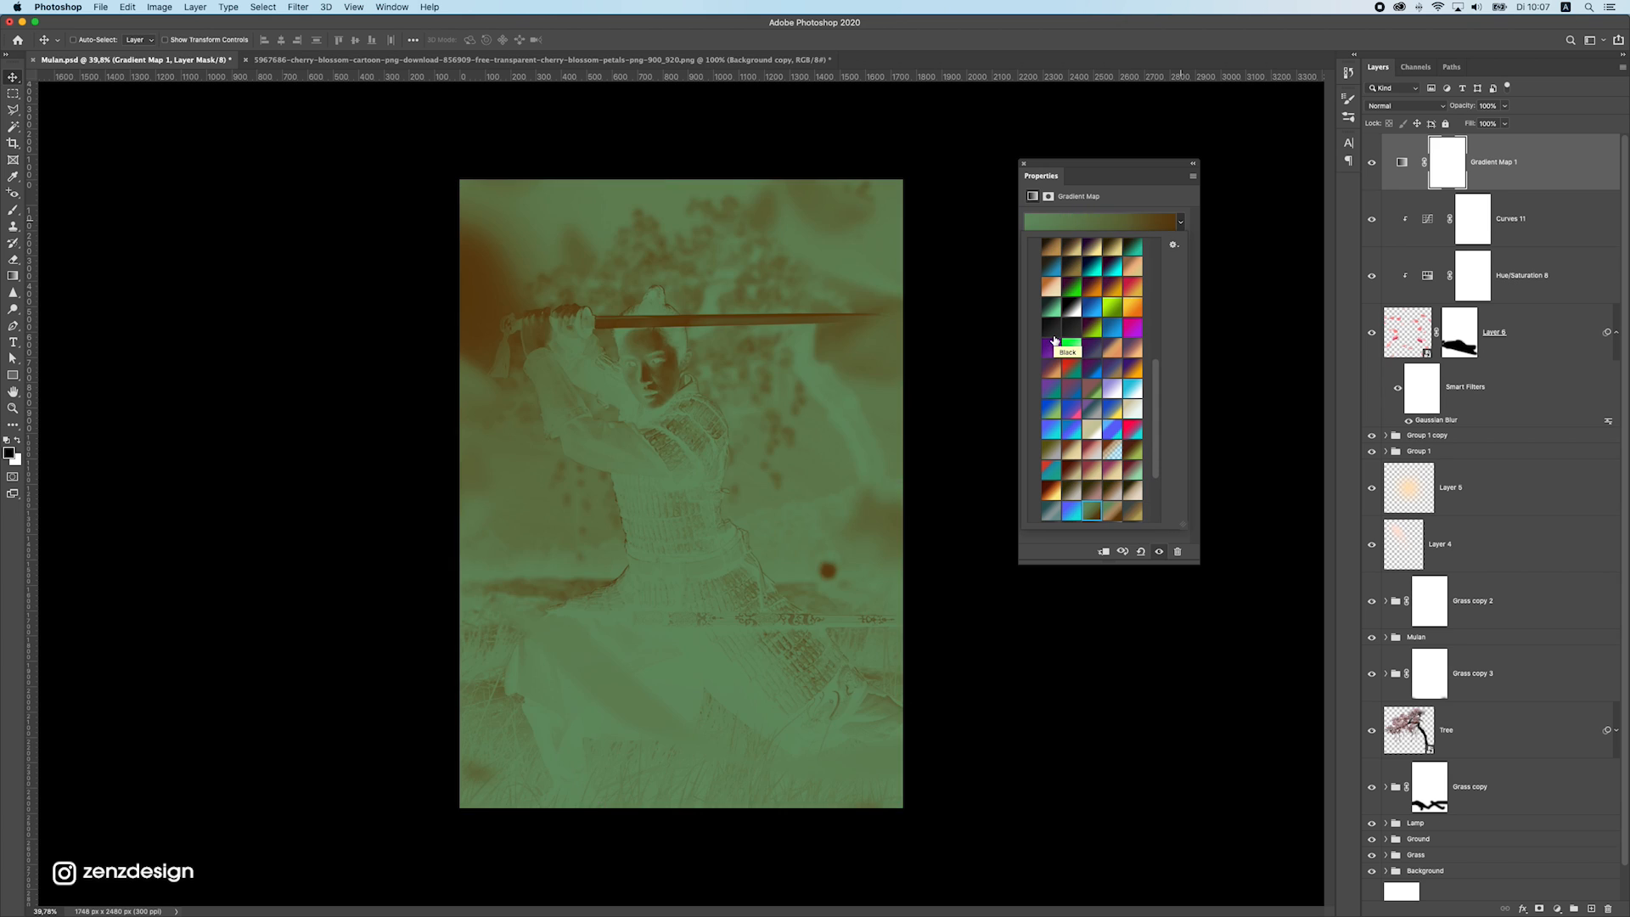
pyautogui.press('Right')
pyautogui.press('Right')
pyautogui.press('Left')
pyautogui.press('Left')
pyautogui.press('Left')
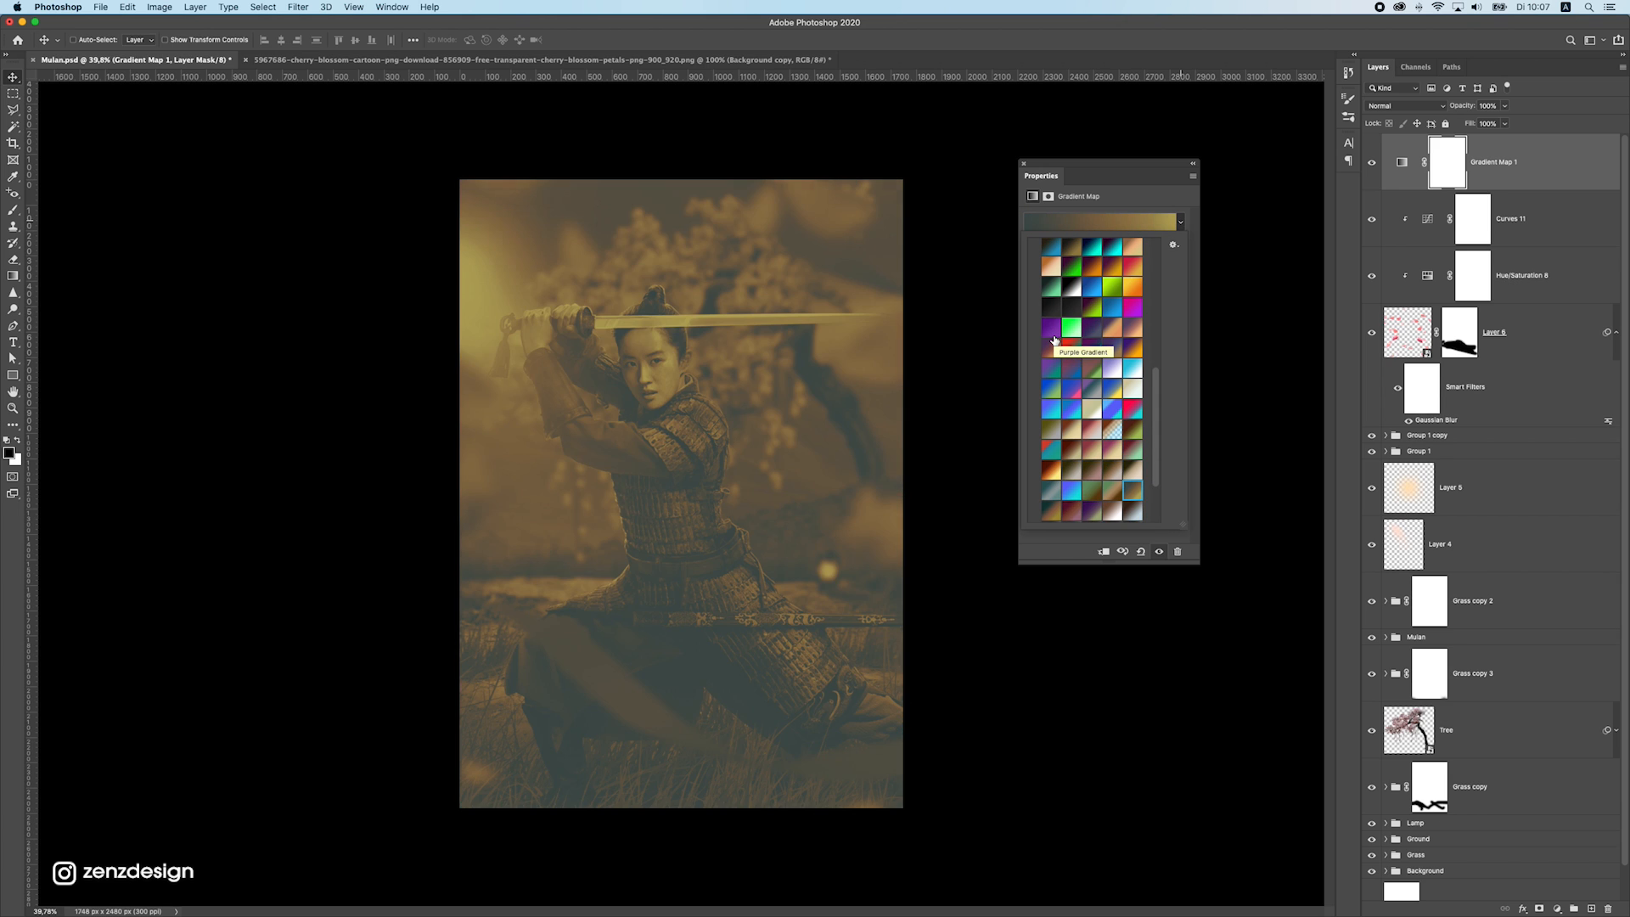
pyautogui.press('Right')
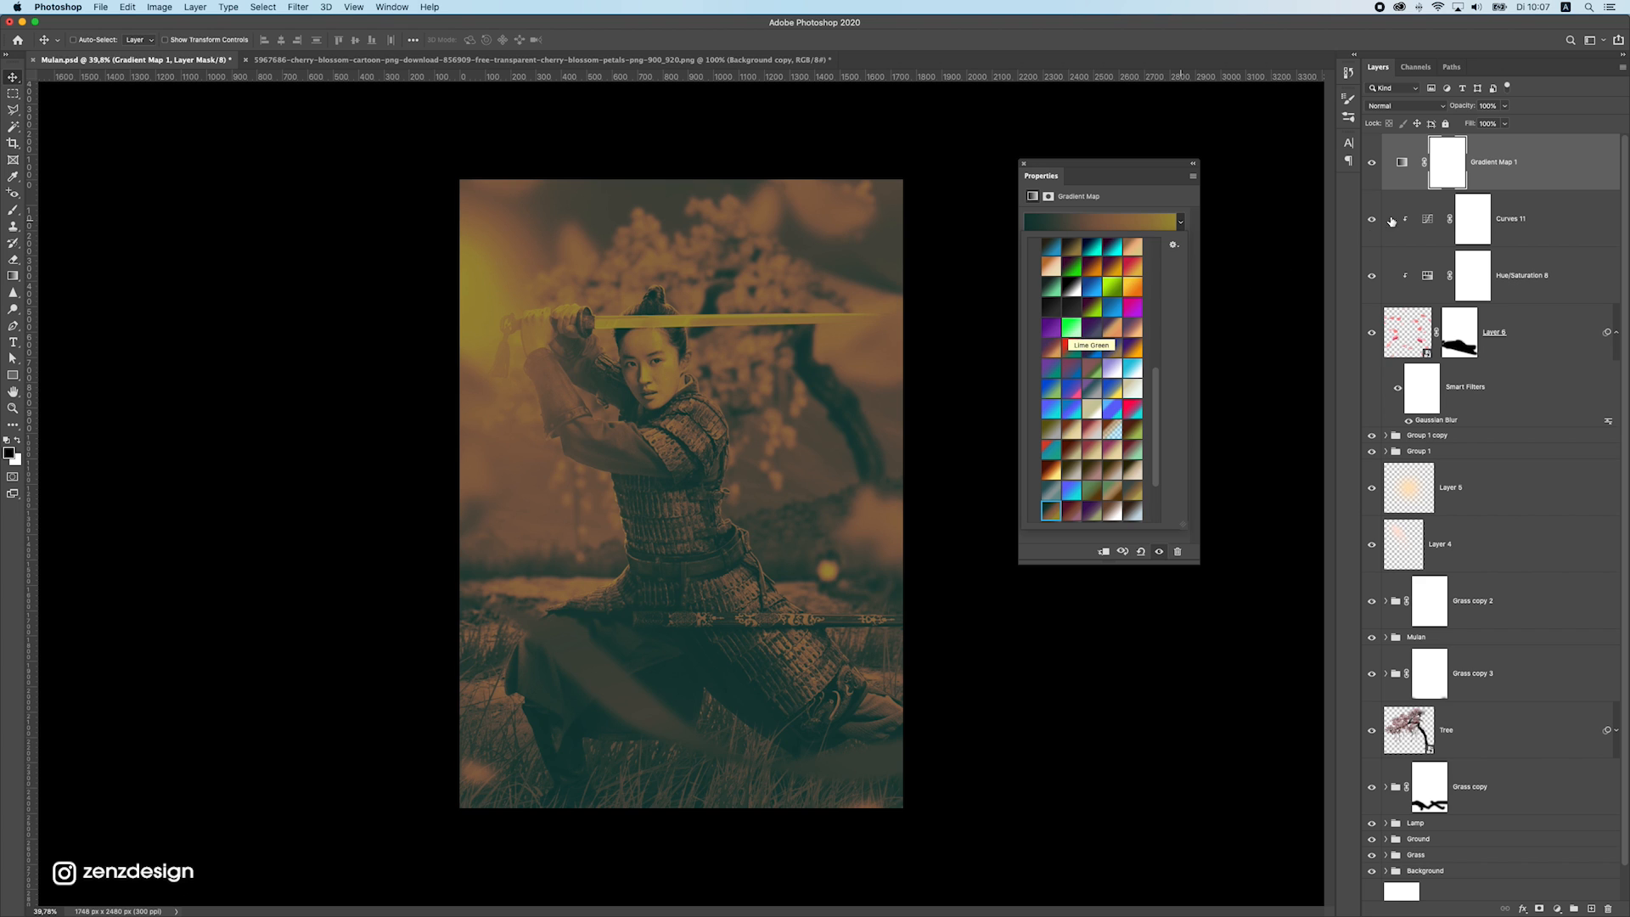
# Set the Gradient Map layer's blend mode to Soft Light and its opacity to 37%
pyautogui.click(1401, 106)
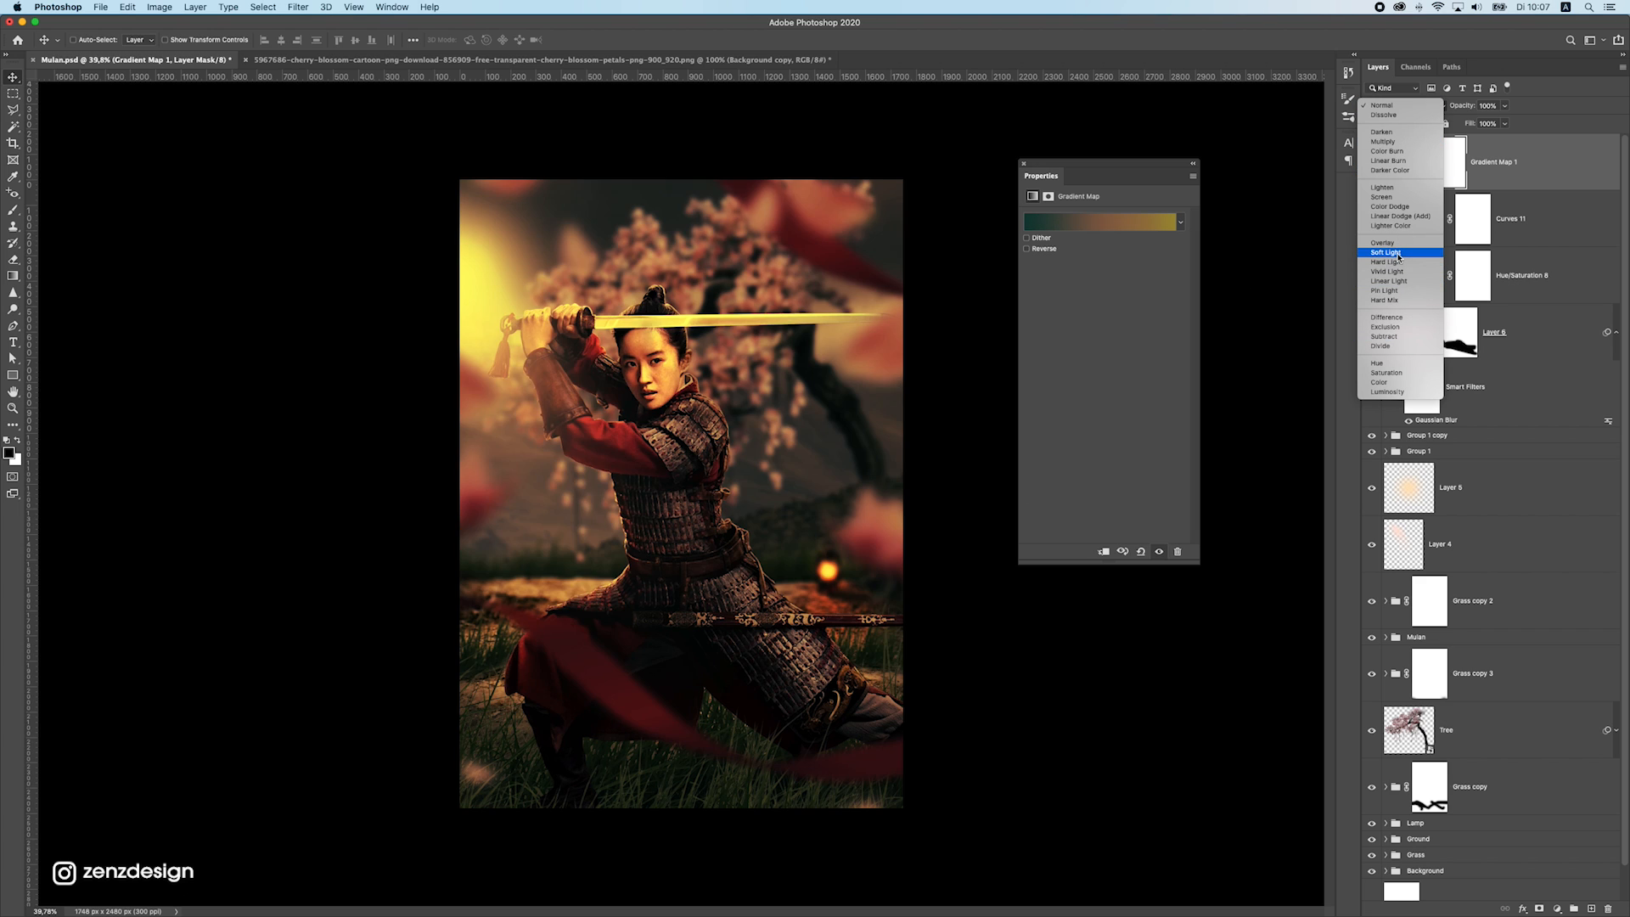
pyautogui.click(1385, 252)
pyautogui.click(1504, 105)
pyautogui.moveTo(1482, 121); pyautogui.dragTo(1440, 125)
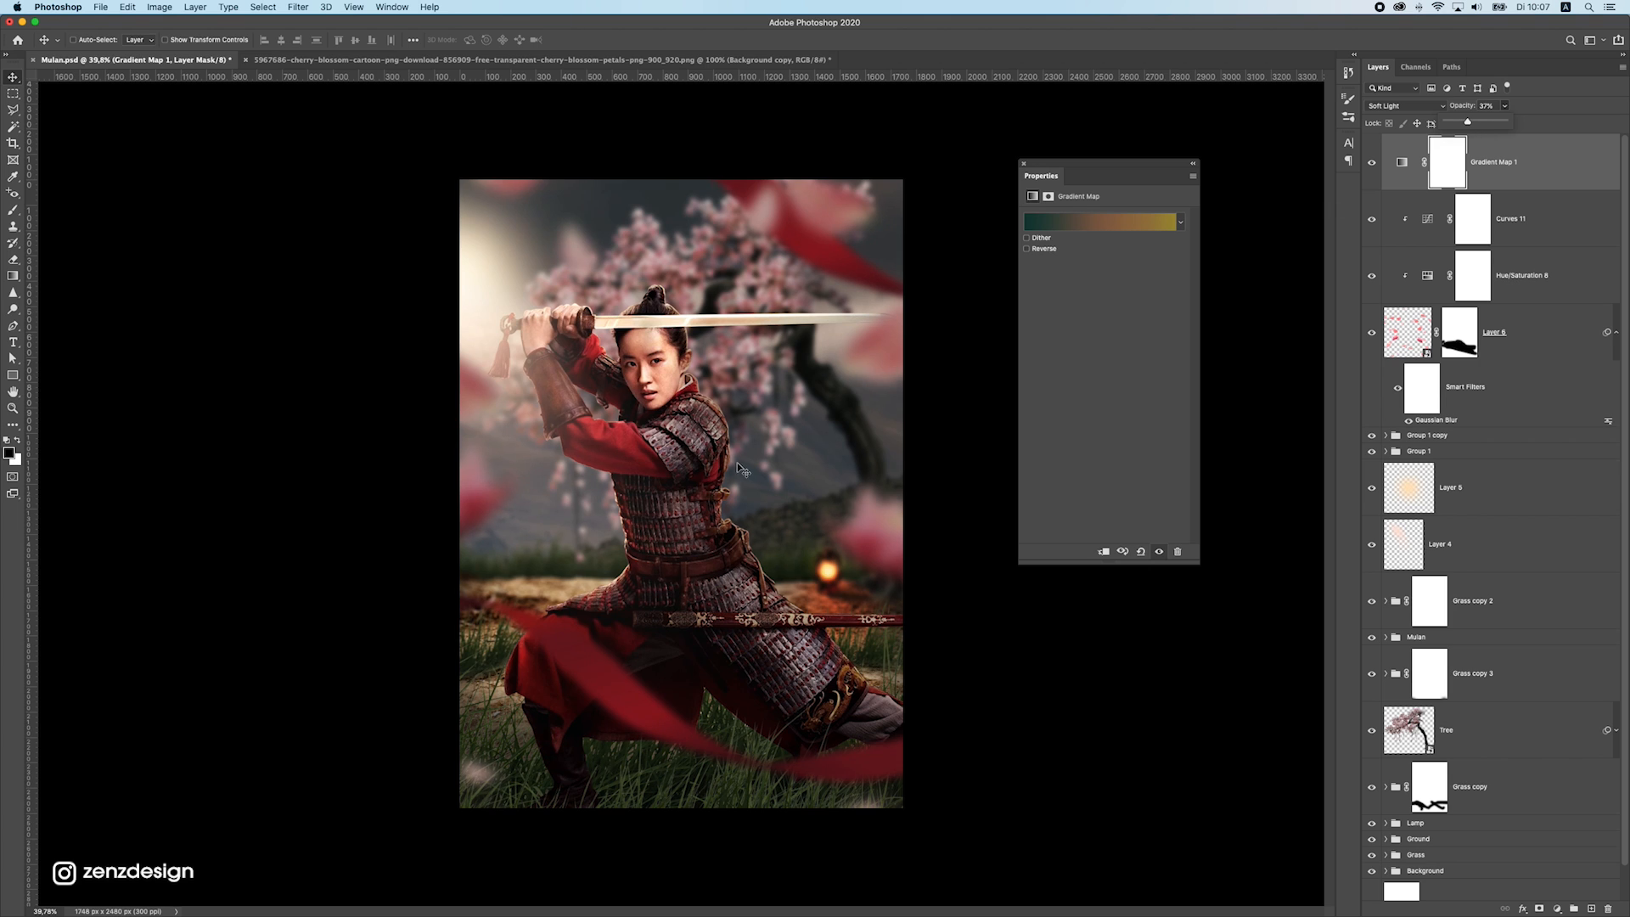
# Compare the poster with and without the Gradient Map and reduce the layer's opacity to about 16%
pyautogui.scroll(-5, 741, 469)
pyautogui.scroll(5, 741, 469)
pyautogui.click(1372, 164)
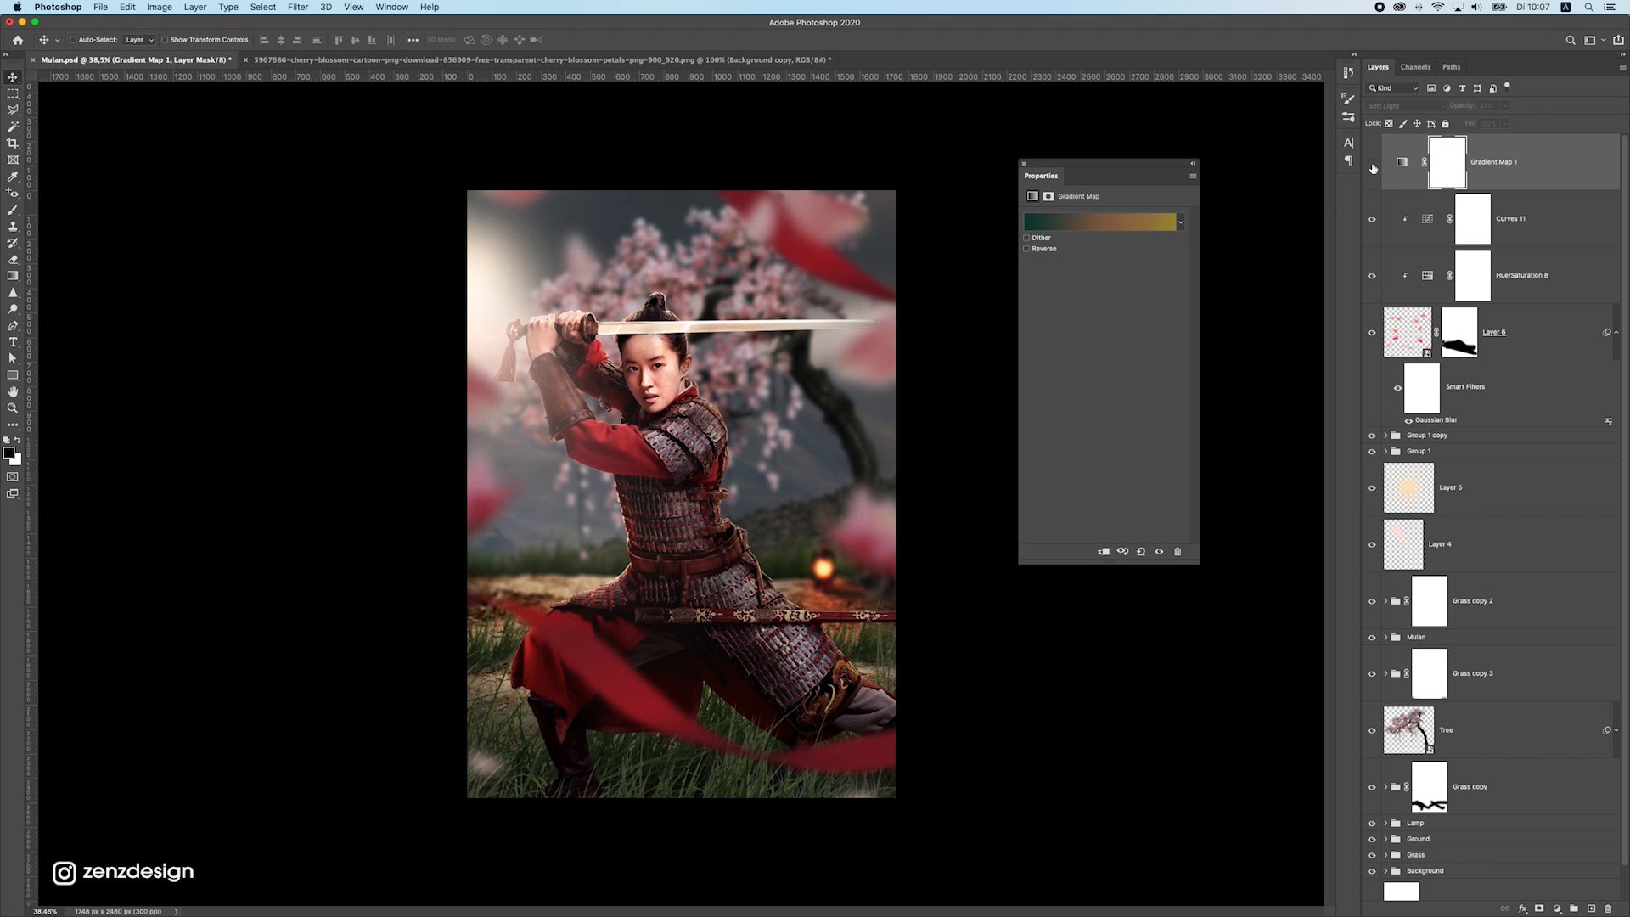
pyautogui.click(1372, 164)
pyautogui.moveTo(1502, 108); pyautogui.dragTo(1498, 124)
pyautogui.scroll(-2, 844, 422)
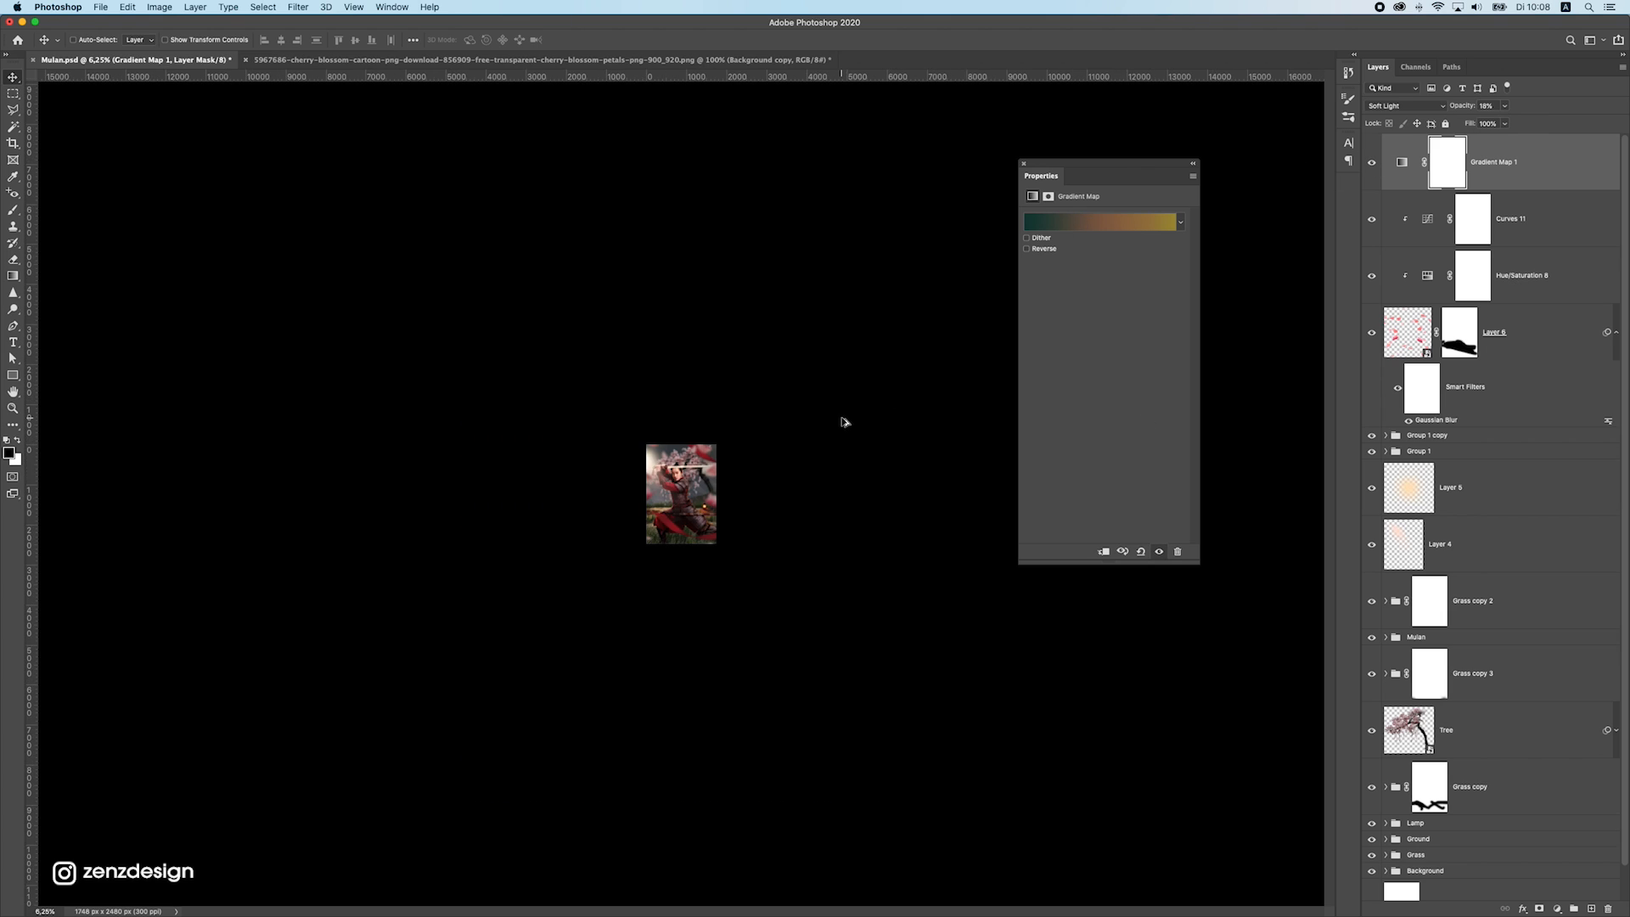
pyautogui.scroll(2, 836, 424)
# Stamp all visible layers onto a new layer above the Gradient Map and convert it to a smart object
pyautogui.click(1518, 174)
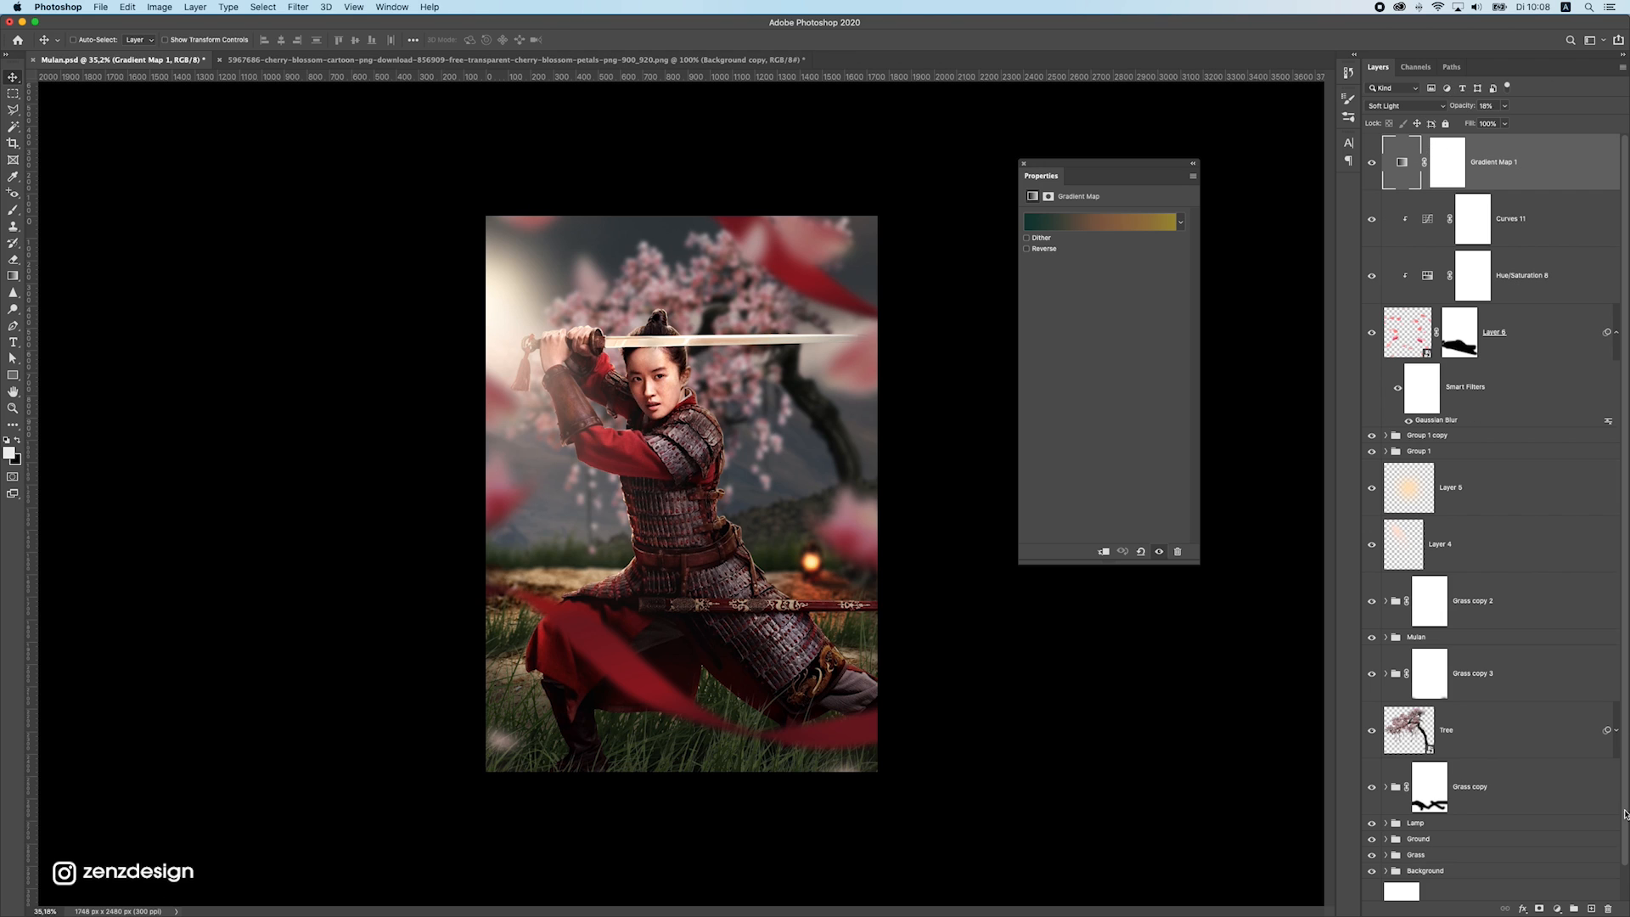
pyautogui.click(1591, 909)
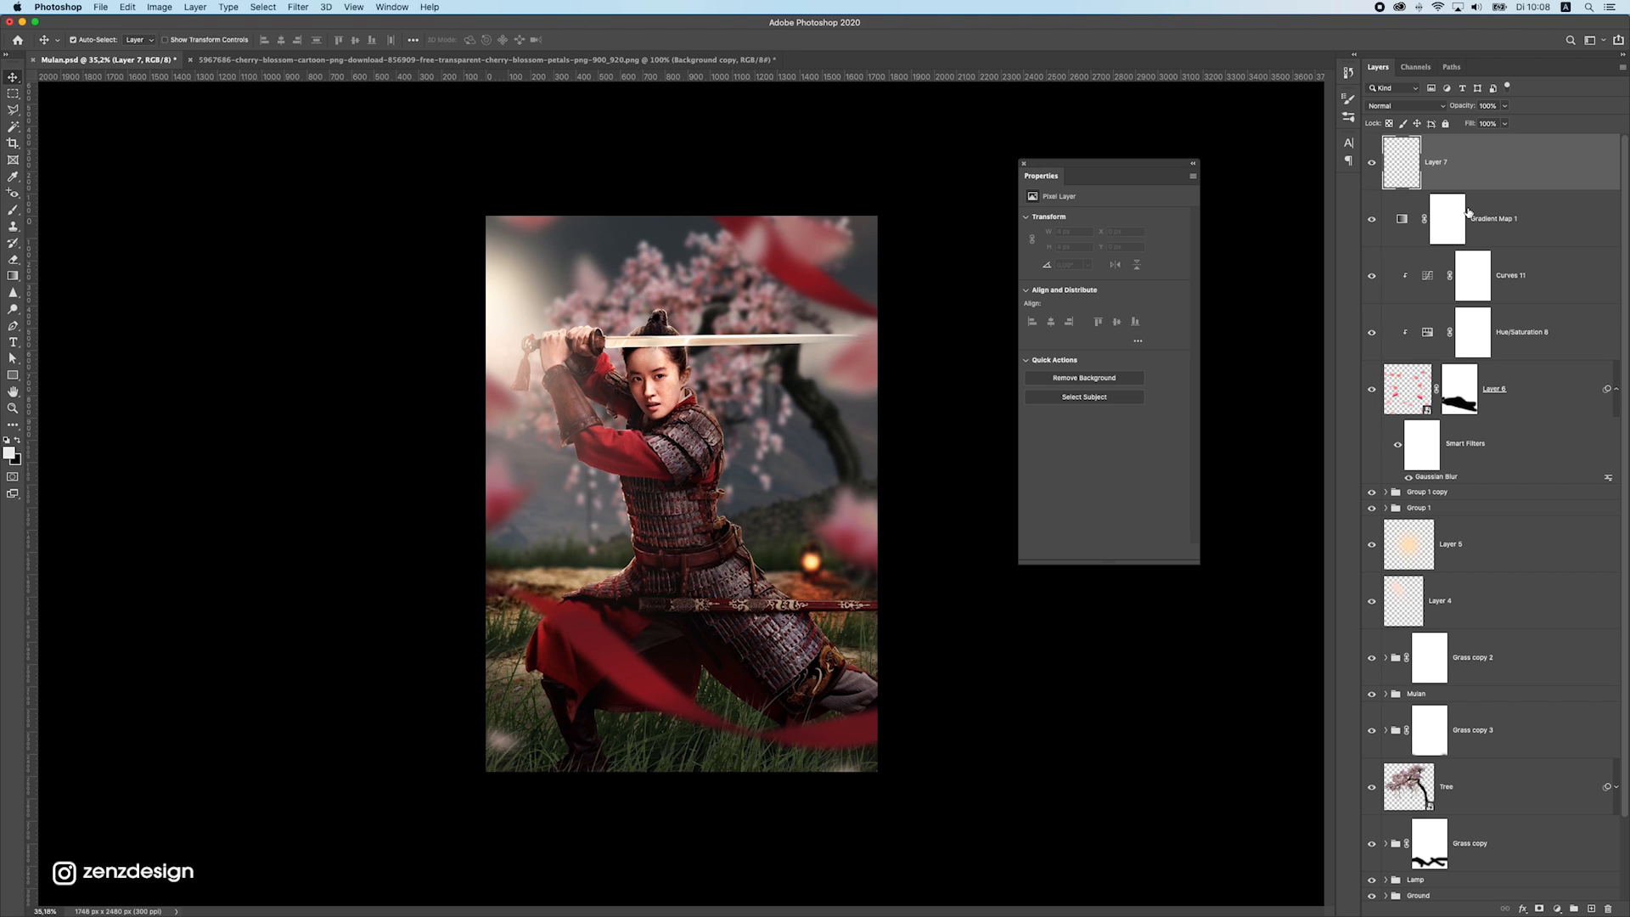
pyautogui.press('super+alt+shift+e')
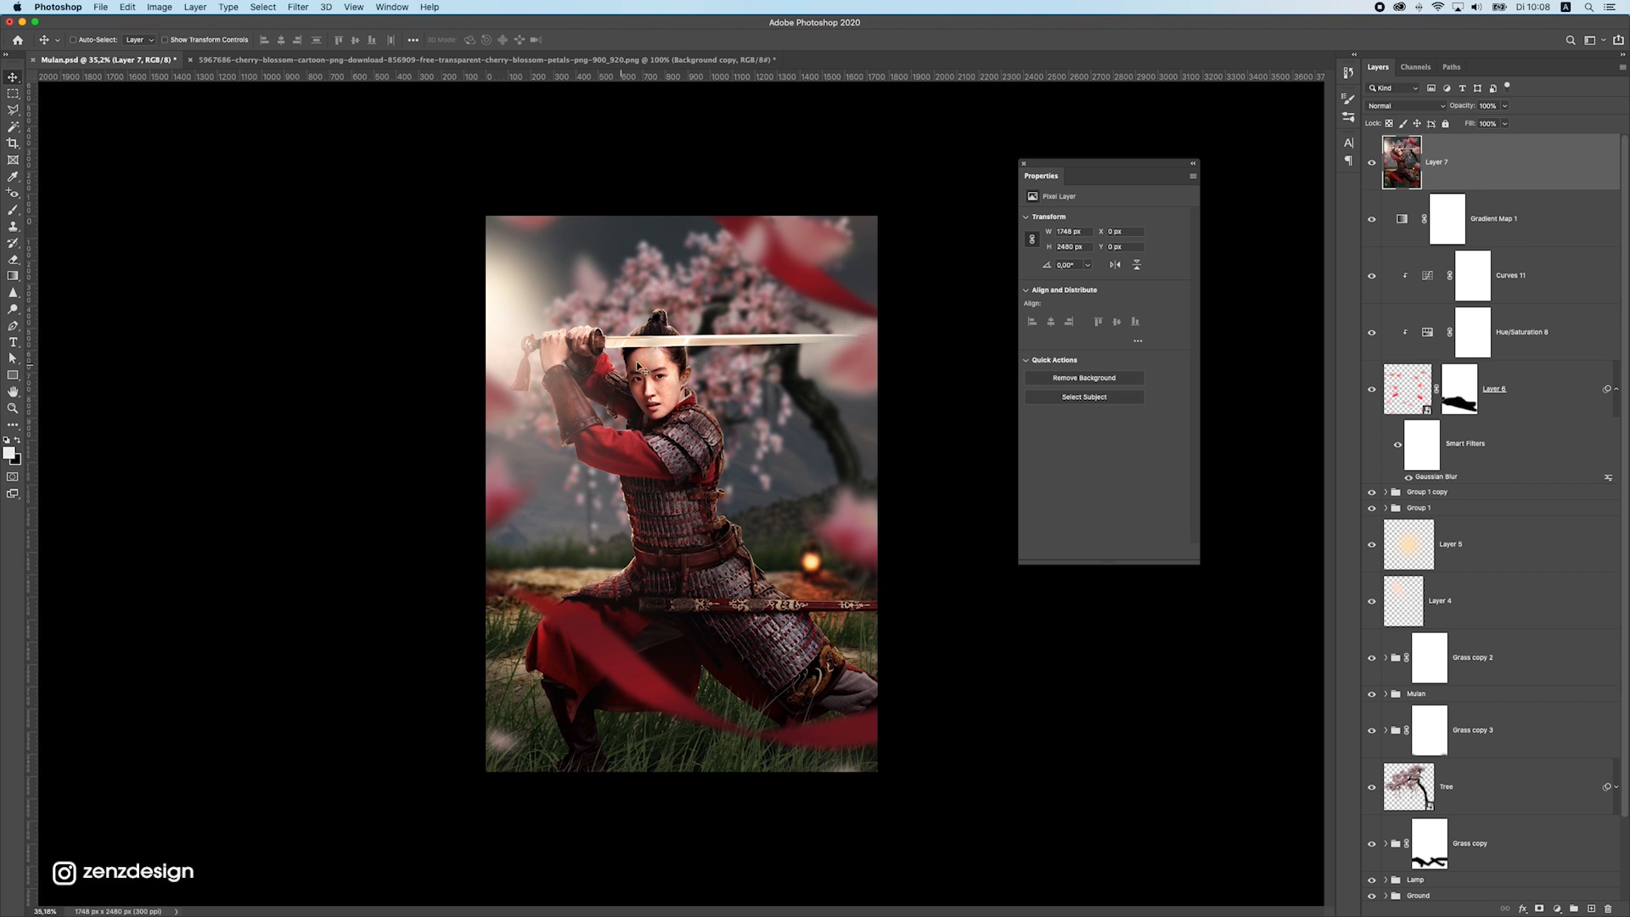
pyautogui.moveTo(706, 342); pyautogui.dragTo(588, 372)
pyautogui.press('super+z')
pyautogui.rightClick(1490, 158)
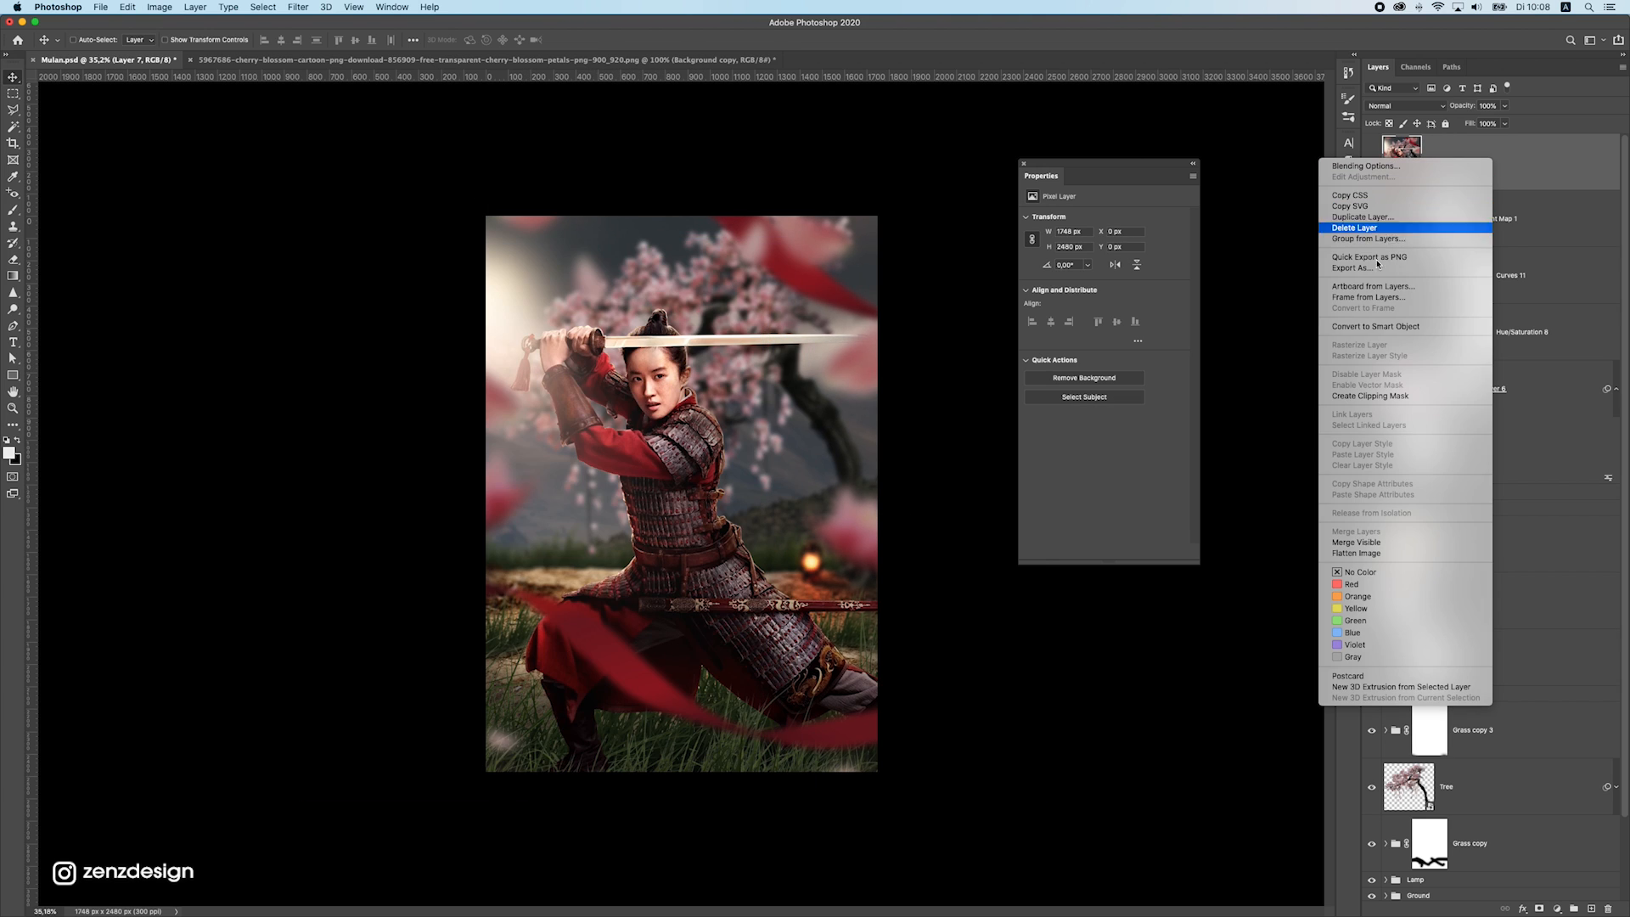
pyautogui.click(1375, 326)
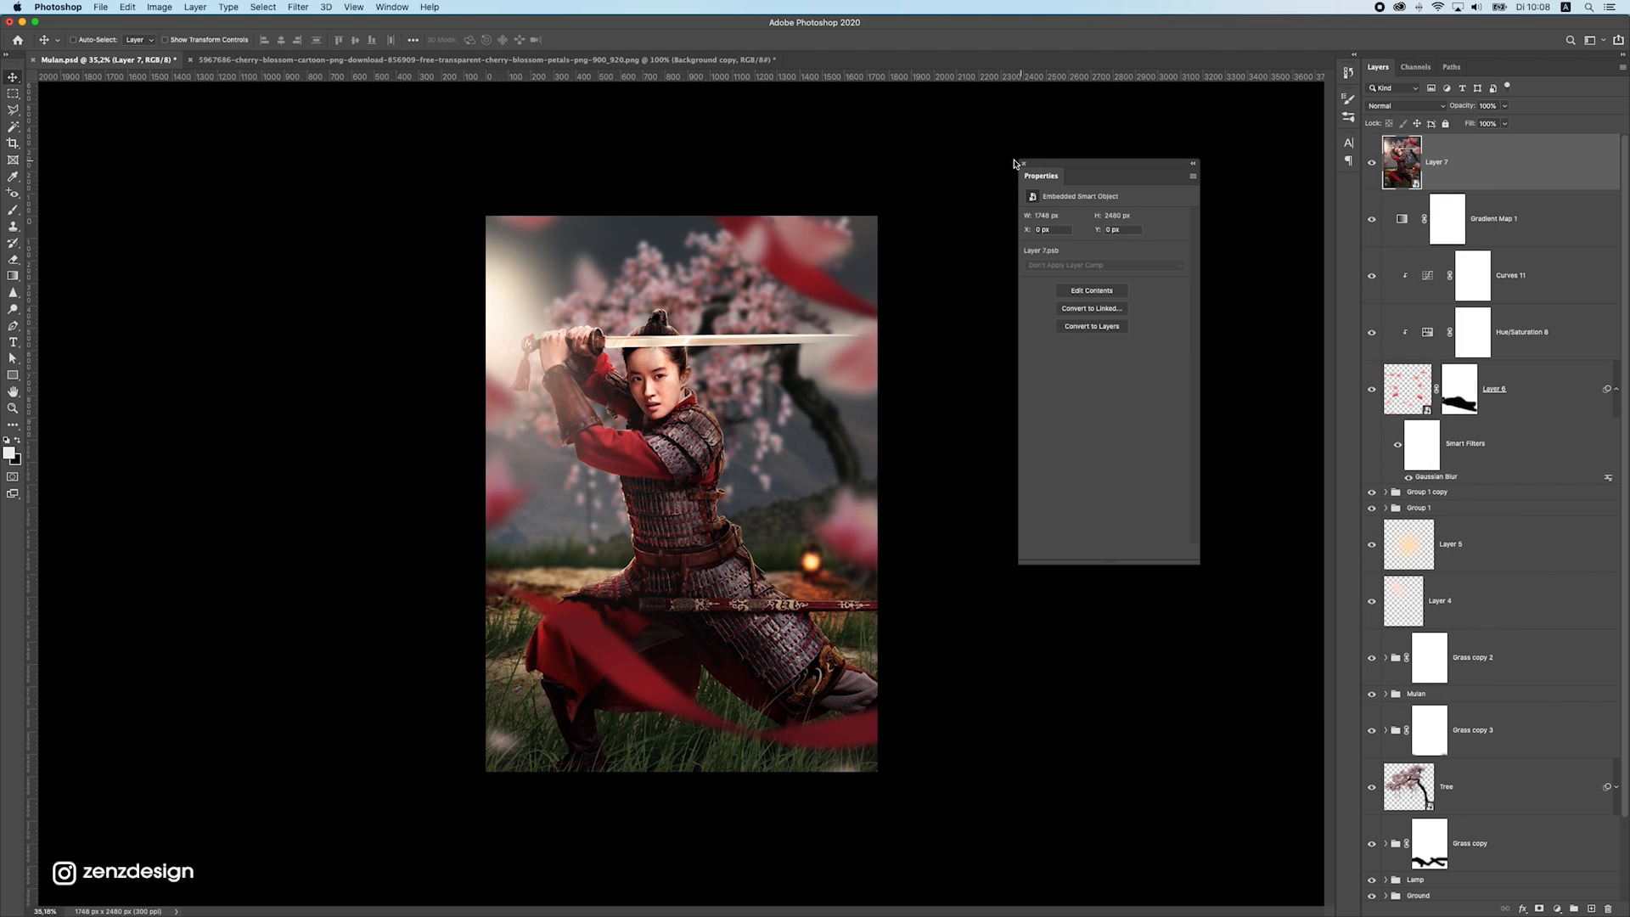
# Apply the Camera Raw Filter to the stamped layer with Contrast +10, Highlights +23, Shadows +3, Whites -24 and Blacks +13
pyautogui.click(1021, 162)
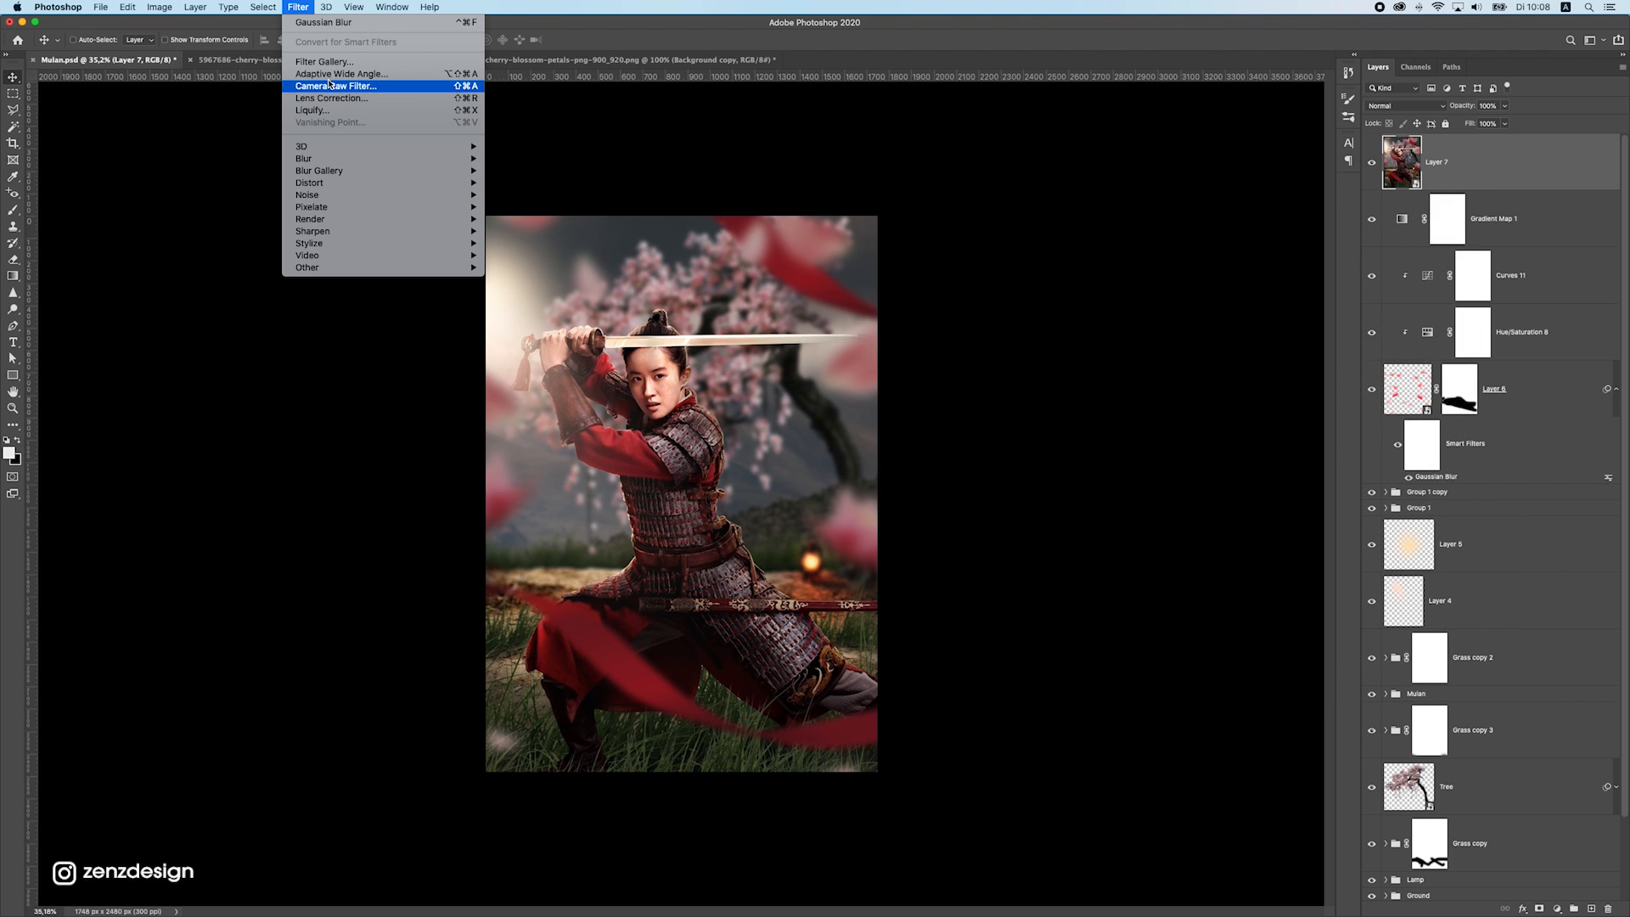
pyautogui.click(335, 86)
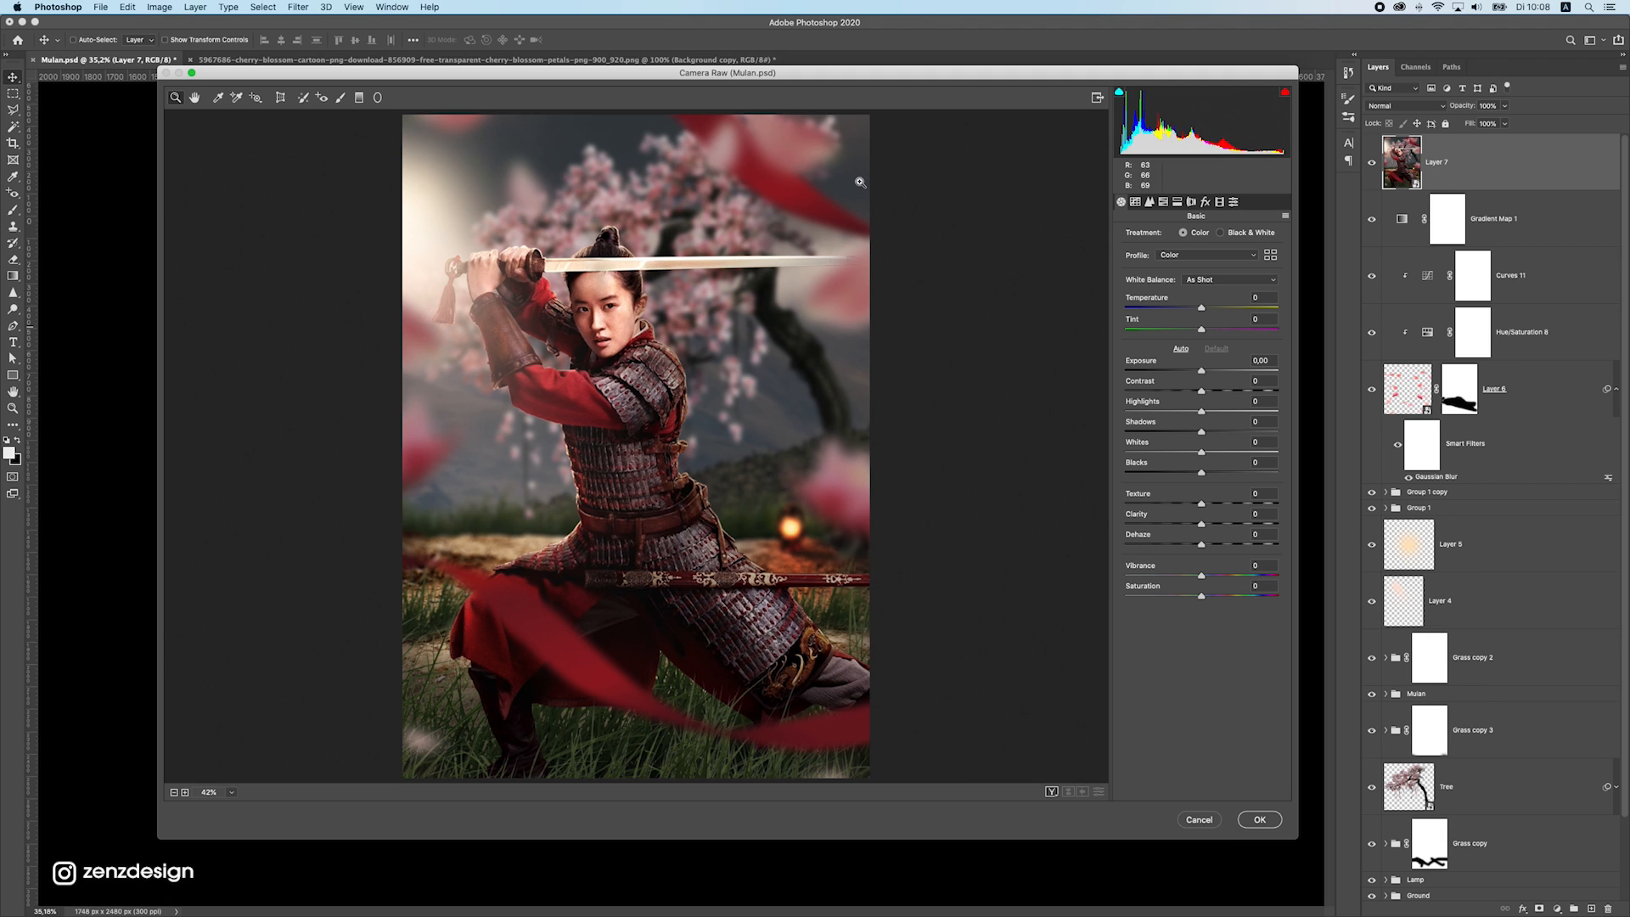
pyautogui.moveTo(1199, 307); pyautogui.dragTo(1257, 501)
pyautogui.doubleClick(1180, 331)
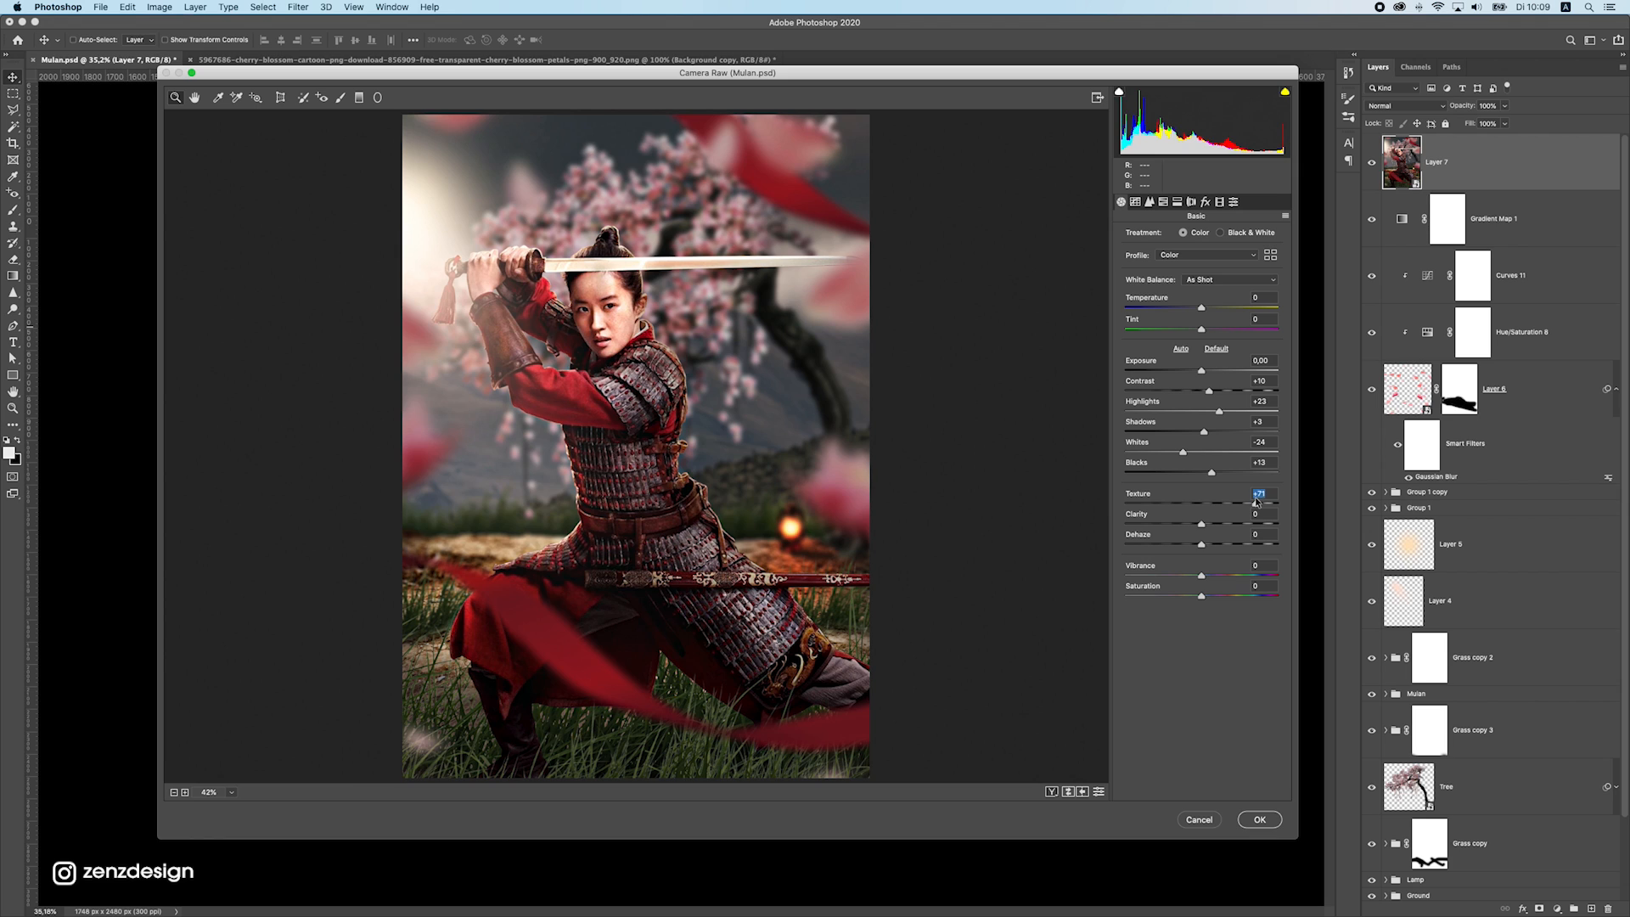
# Soften the image with Texture -23 and Clarity about -27, and fine-tune Dehaze and Saturation
pyautogui.moveTo(1256, 502); pyautogui.dragTo(1176, 502)
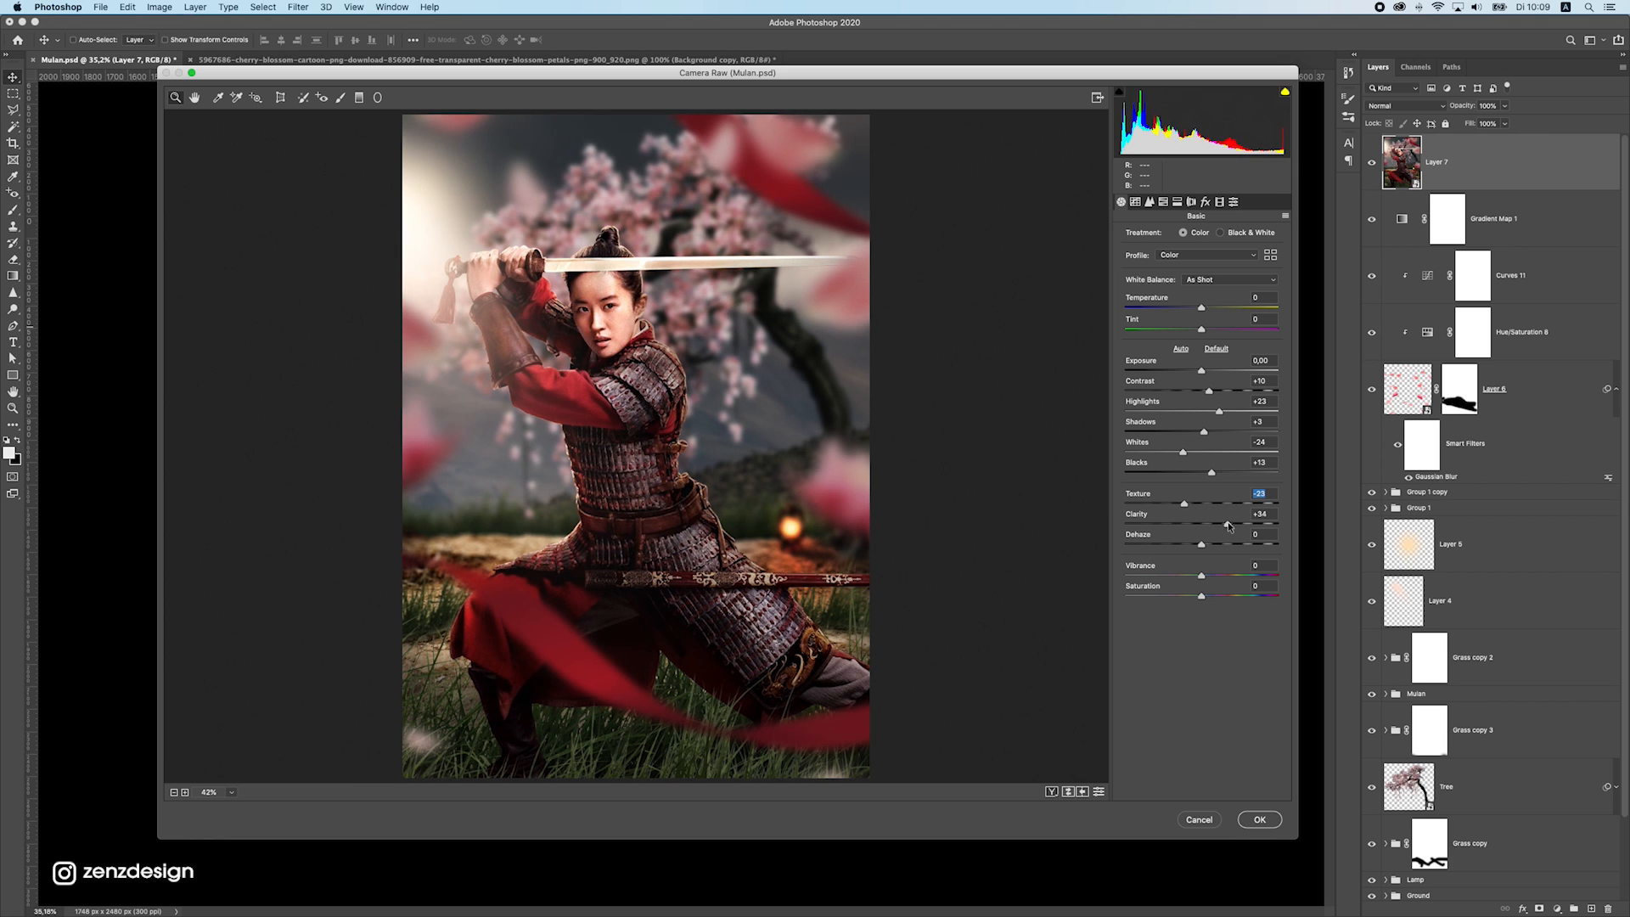
pyautogui.moveTo(1201, 523); pyautogui.dragTo(1185, 525)
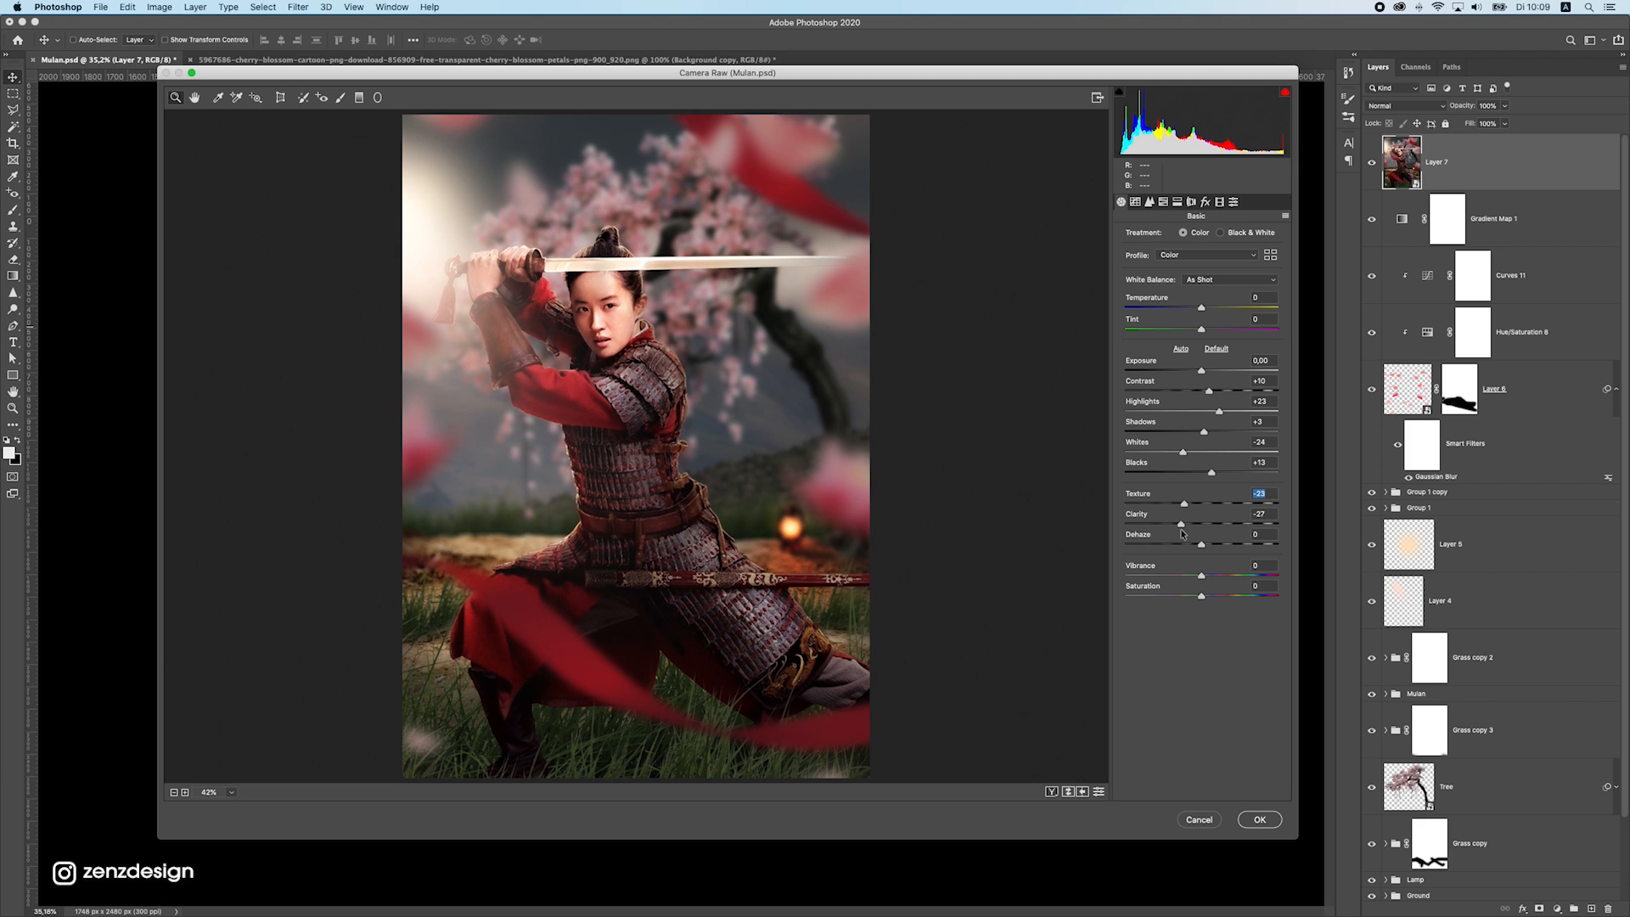
pyautogui.moveTo(1182, 533); pyautogui.dragTo(1206, 597)
pyautogui.doubleClick(1177, 543)
pyautogui.doubleClick(1220, 545)
pyautogui.doubleClick(1242, 596)
pyautogui.doubleClick(1205, 597)
# Set the sharpening amount to about 37 and raise the luminance noise reduction
pyautogui.click(1135, 202)
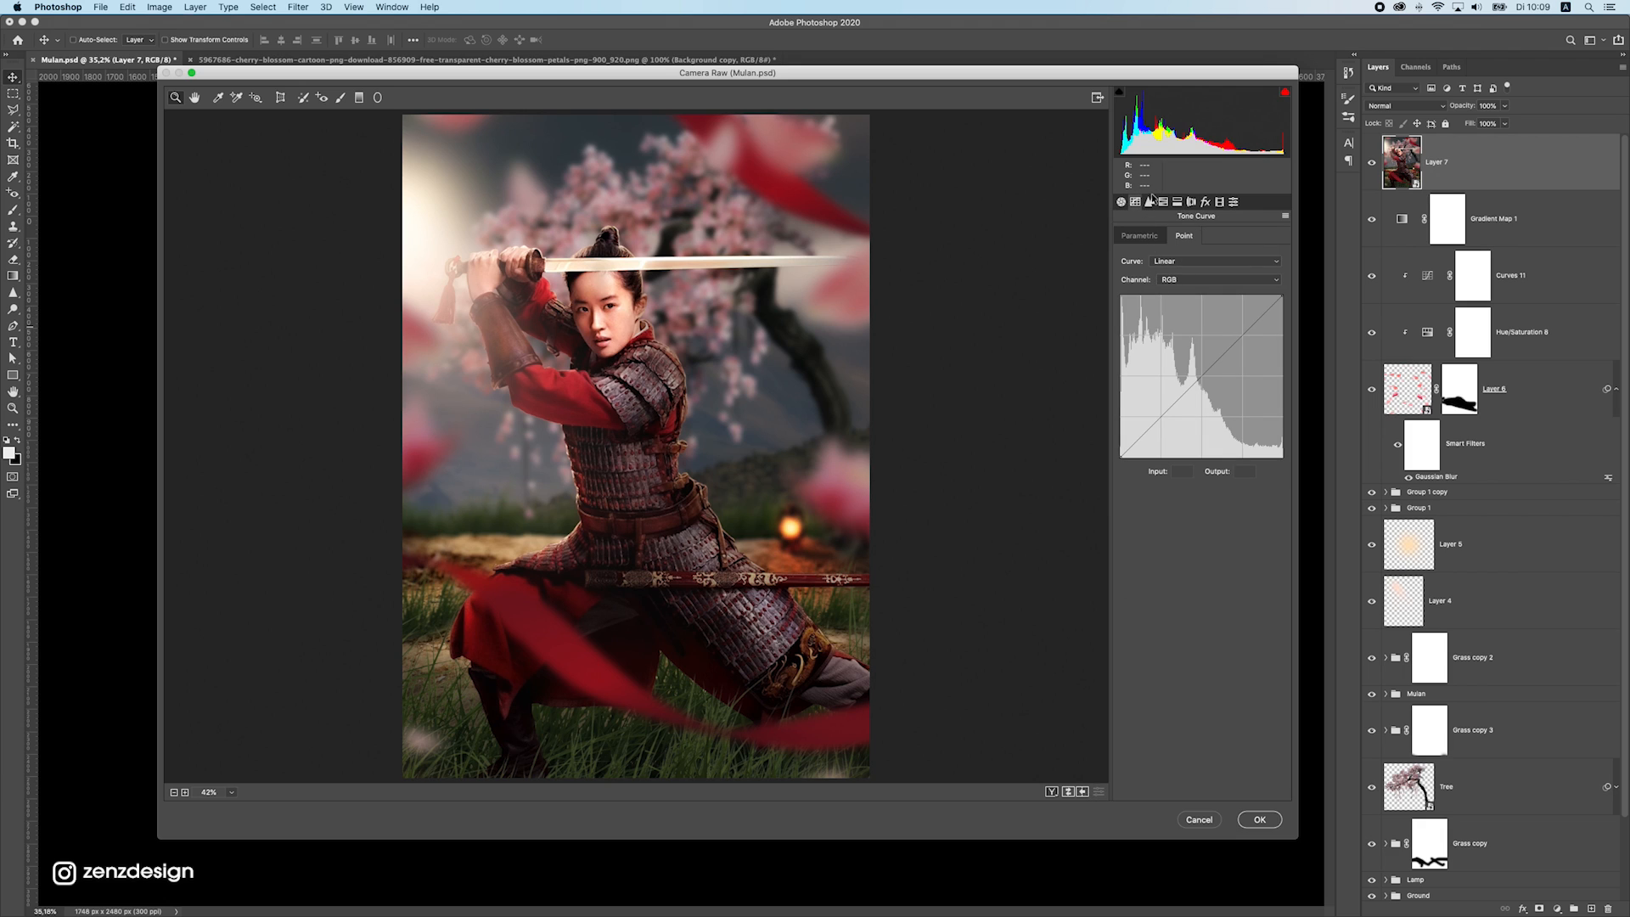
pyautogui.click(1150, 200)
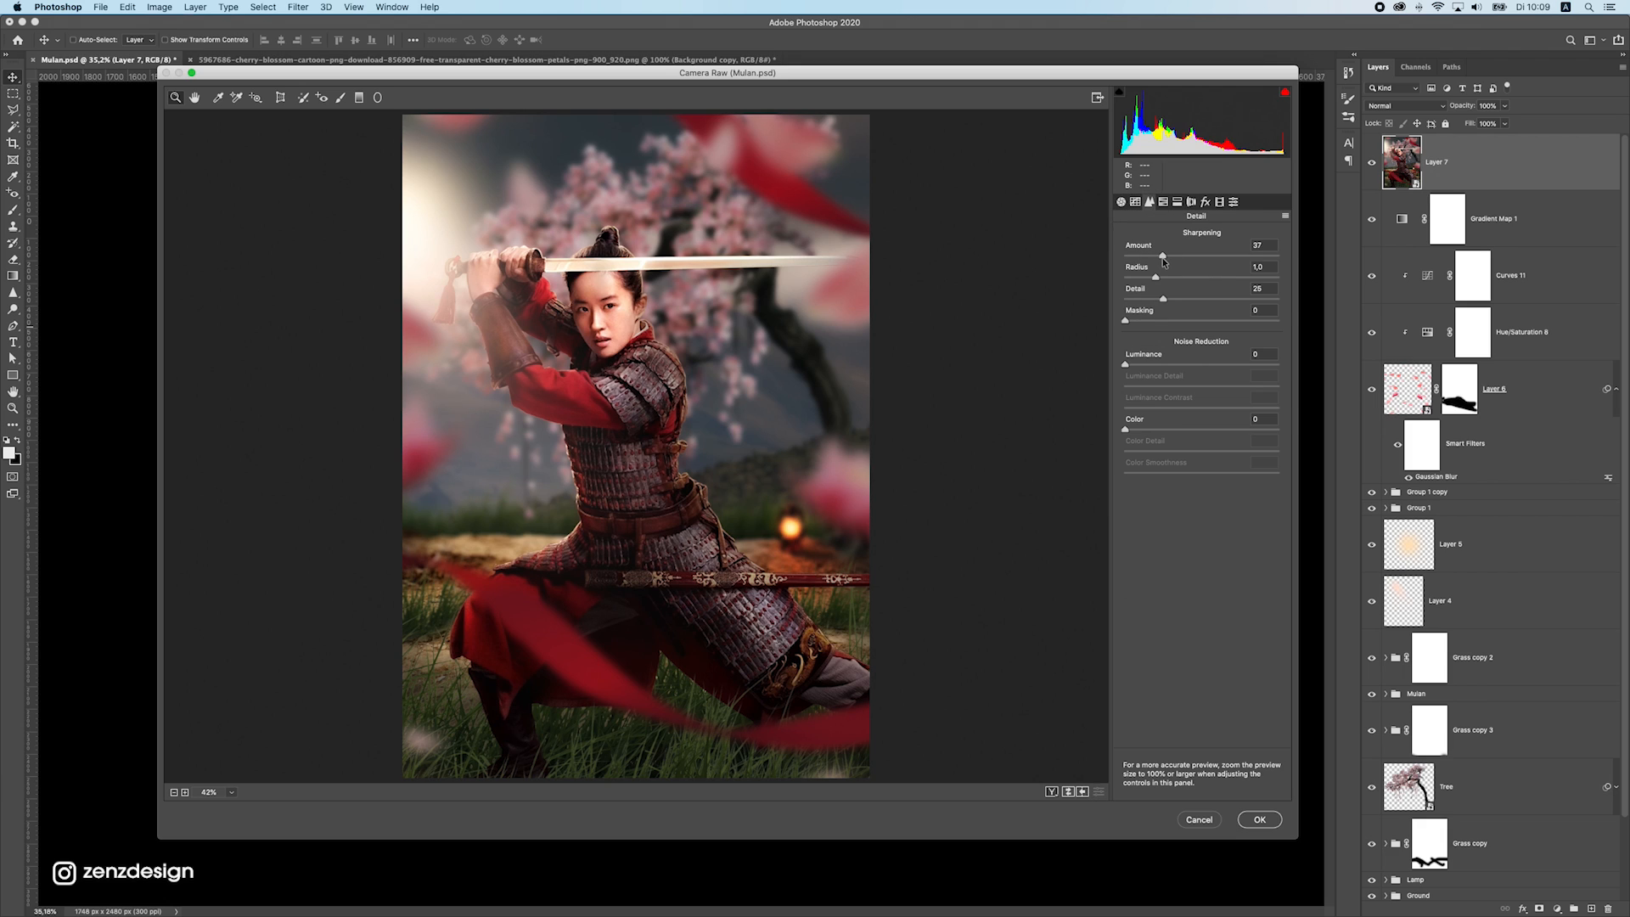
pyautogui.moveTo(1162, 257); pyautogui.dragTo(1165, 257)
pyautogui.moveTo(1126, 363); pyautogui.dragTo(1214, 364)
# Set the Reds hue to -4 in the HSL adjustments and try a positive hue shift on the Oranges
pyautogui.click(1177, 202)
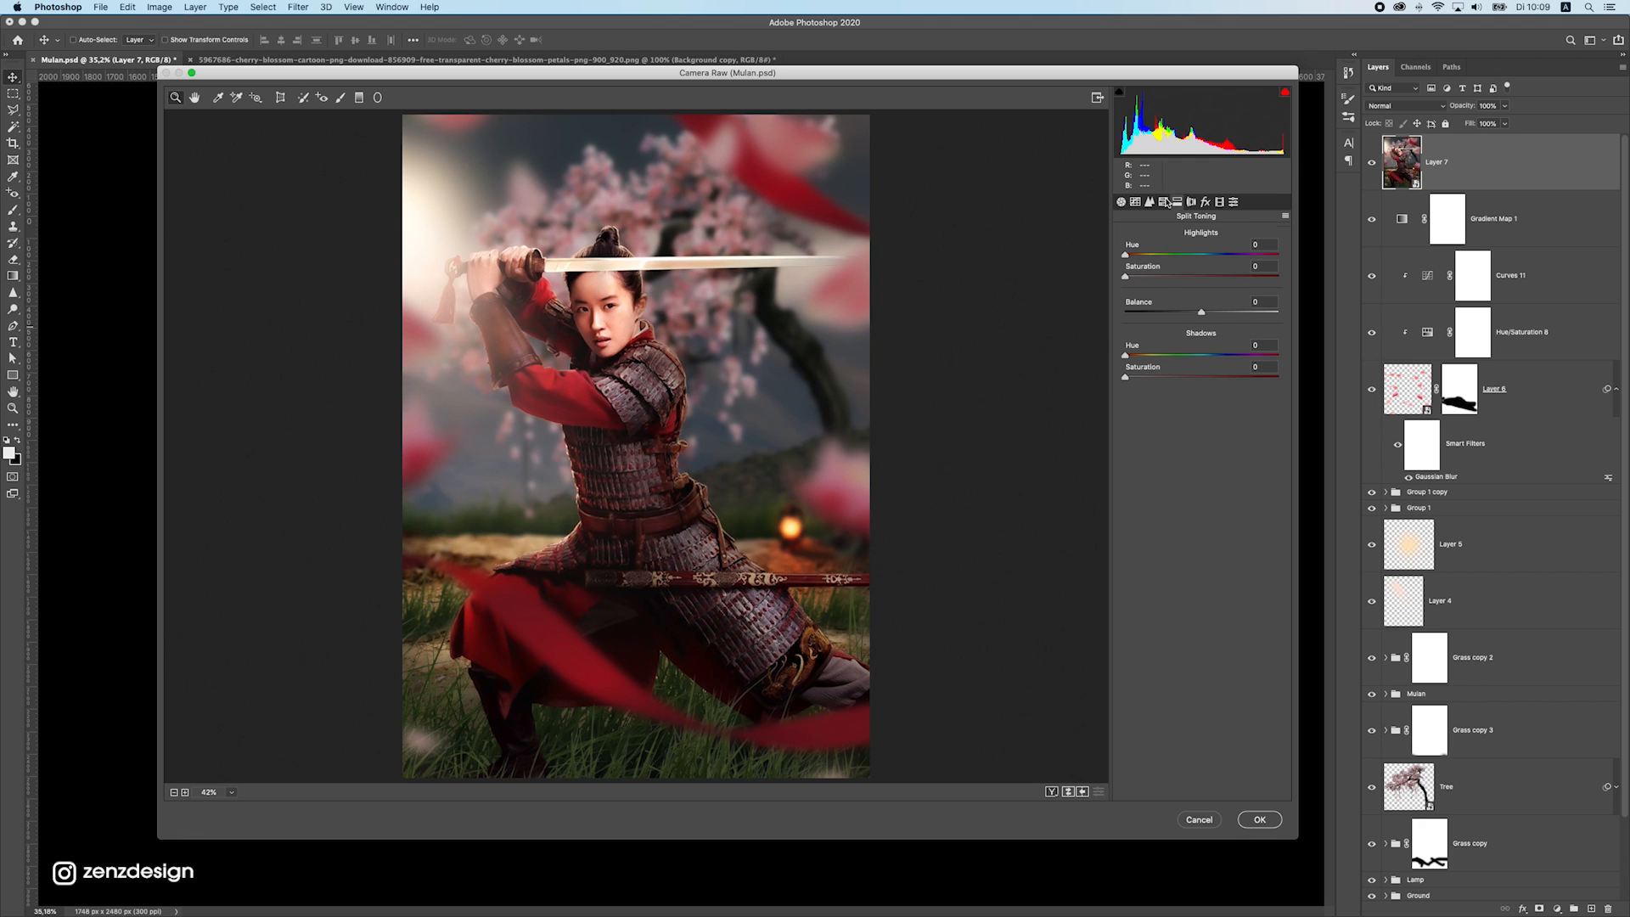
pyautogui.click(1165, 202)
pyautogui.moveTo(1199, 284)
pyautogui.mouseDown()
pyautogui.moveTo(1259, 281)
pyautogui.moveTo(1179, 284)
pyautogui.mouseUp()
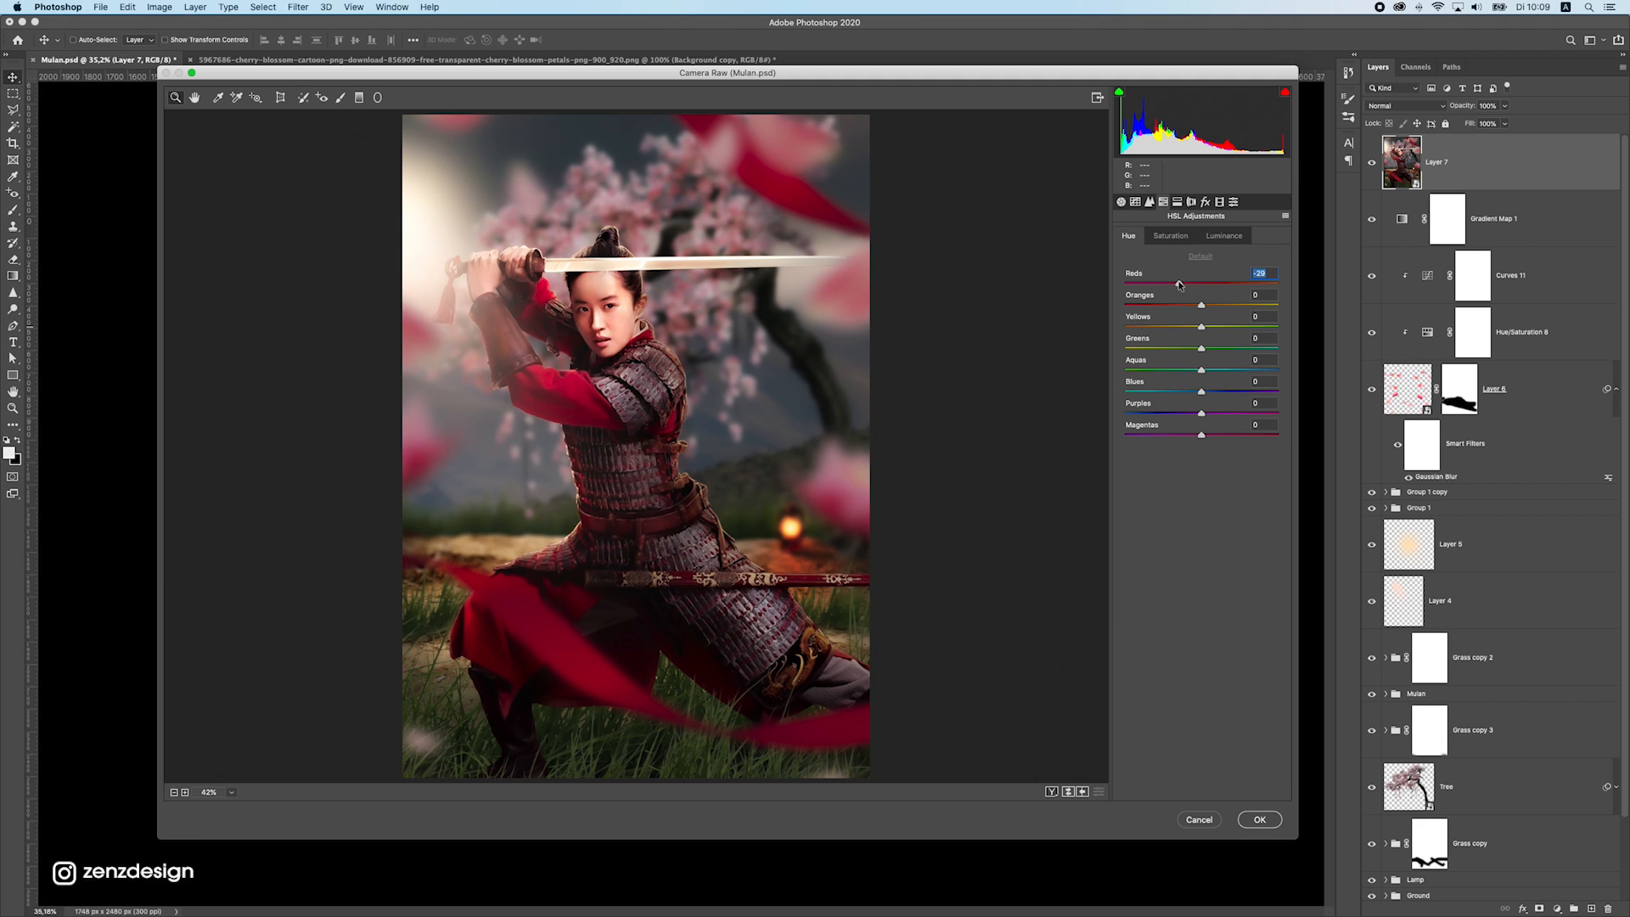
pyautogui.write('0')
pyautogui.press('Return')
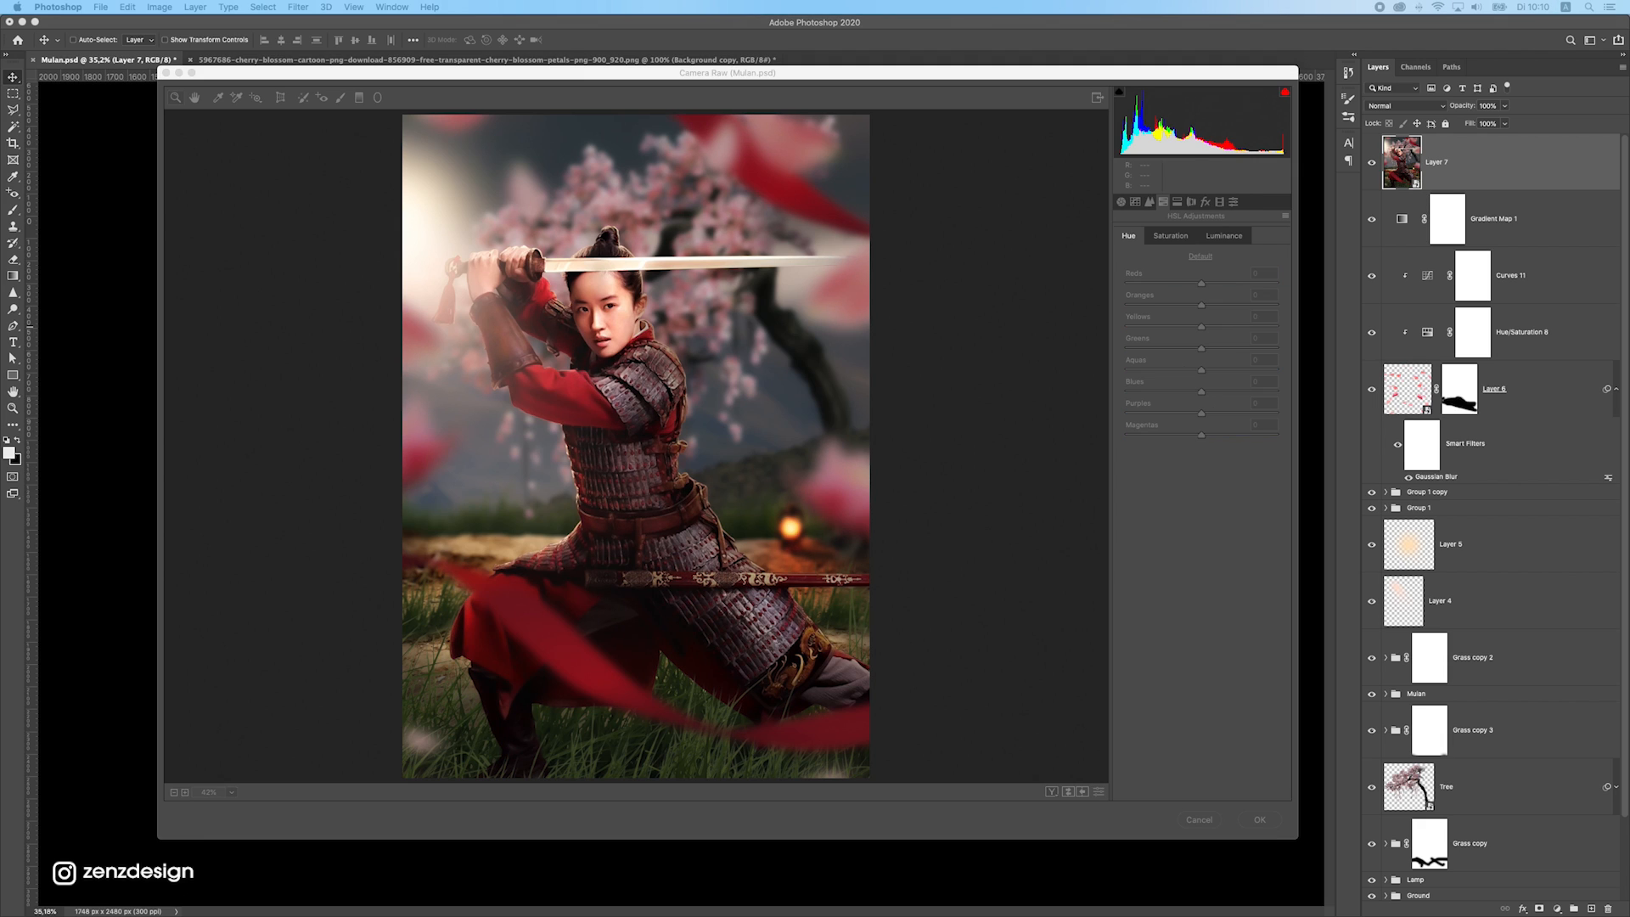
pyautogui.moveTo(1201, 283)
pyautogui.mouseDown()
pyautogui.moveTo(1162, 283)
pyautogui.moveTo(1199, 289)
pyautogui.mouseUp()
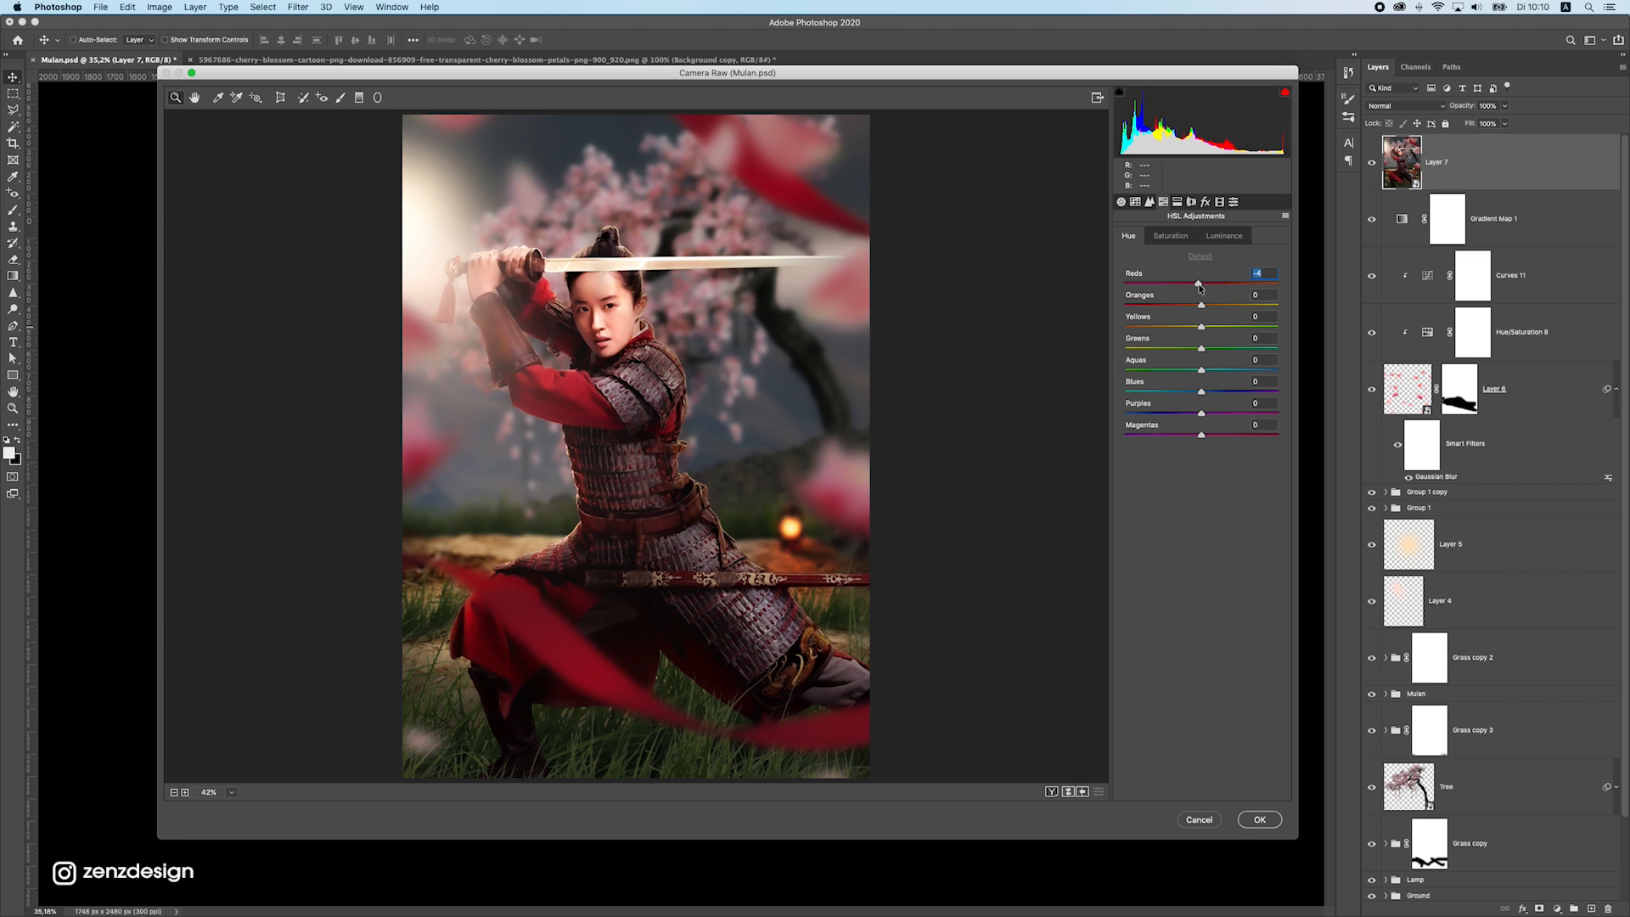
pyautogui.press('Tab')
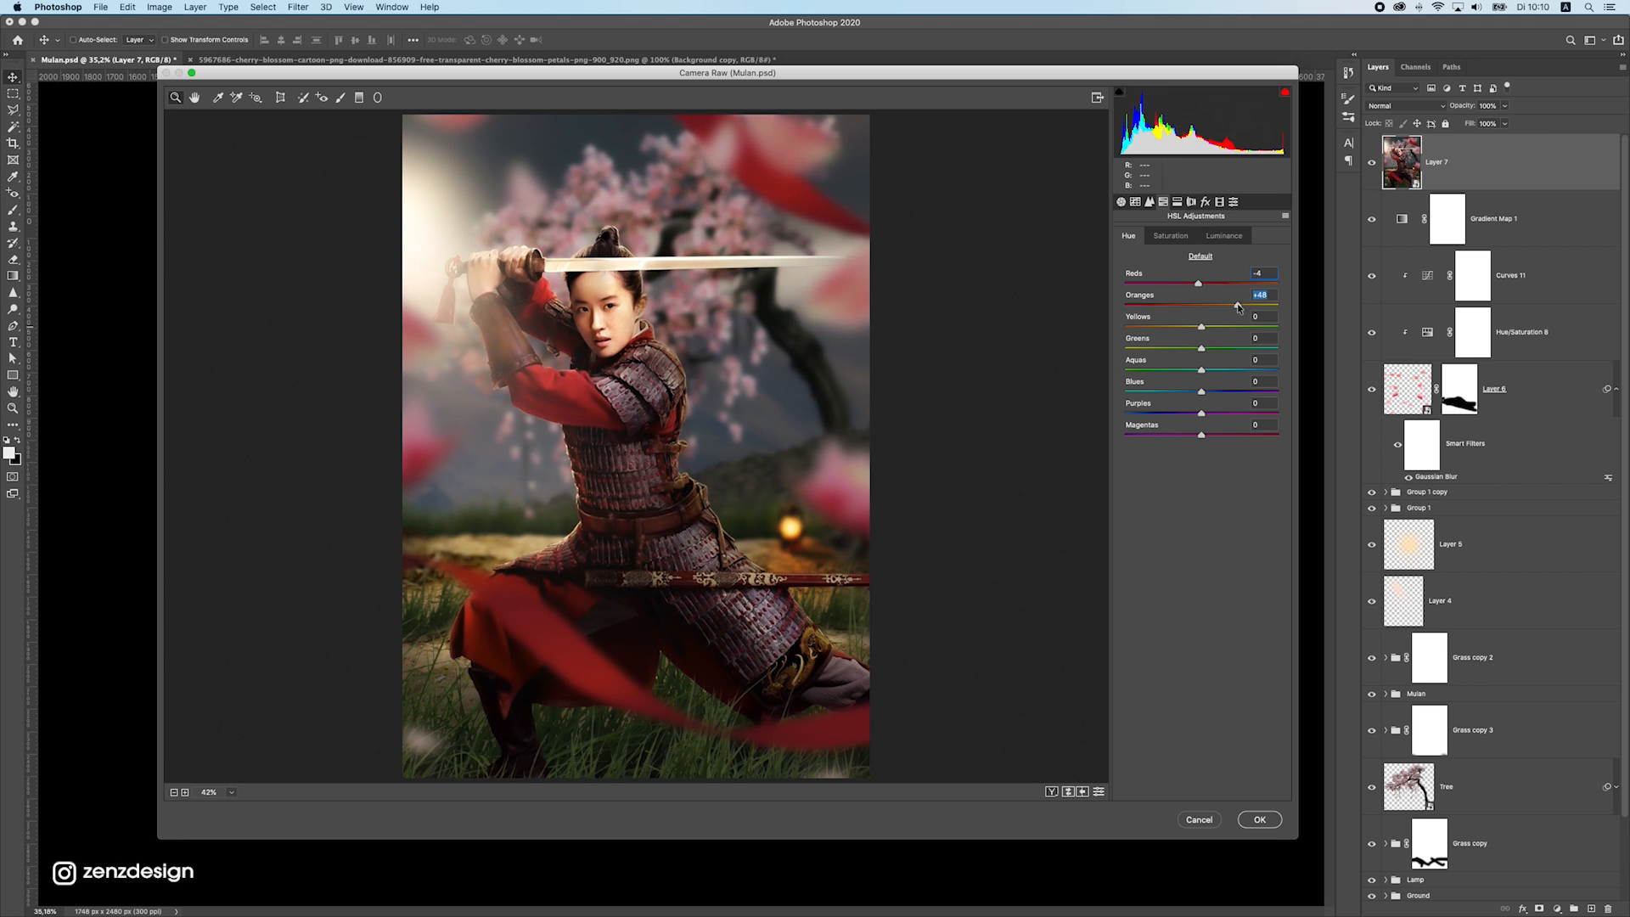
# Fine-tune the hues of the Yellows, Greens, Aquas and Blues in the HSL adjustments
pyautogui.moveTo(1200, 327); pyautogui.dragTo(1258, 348)
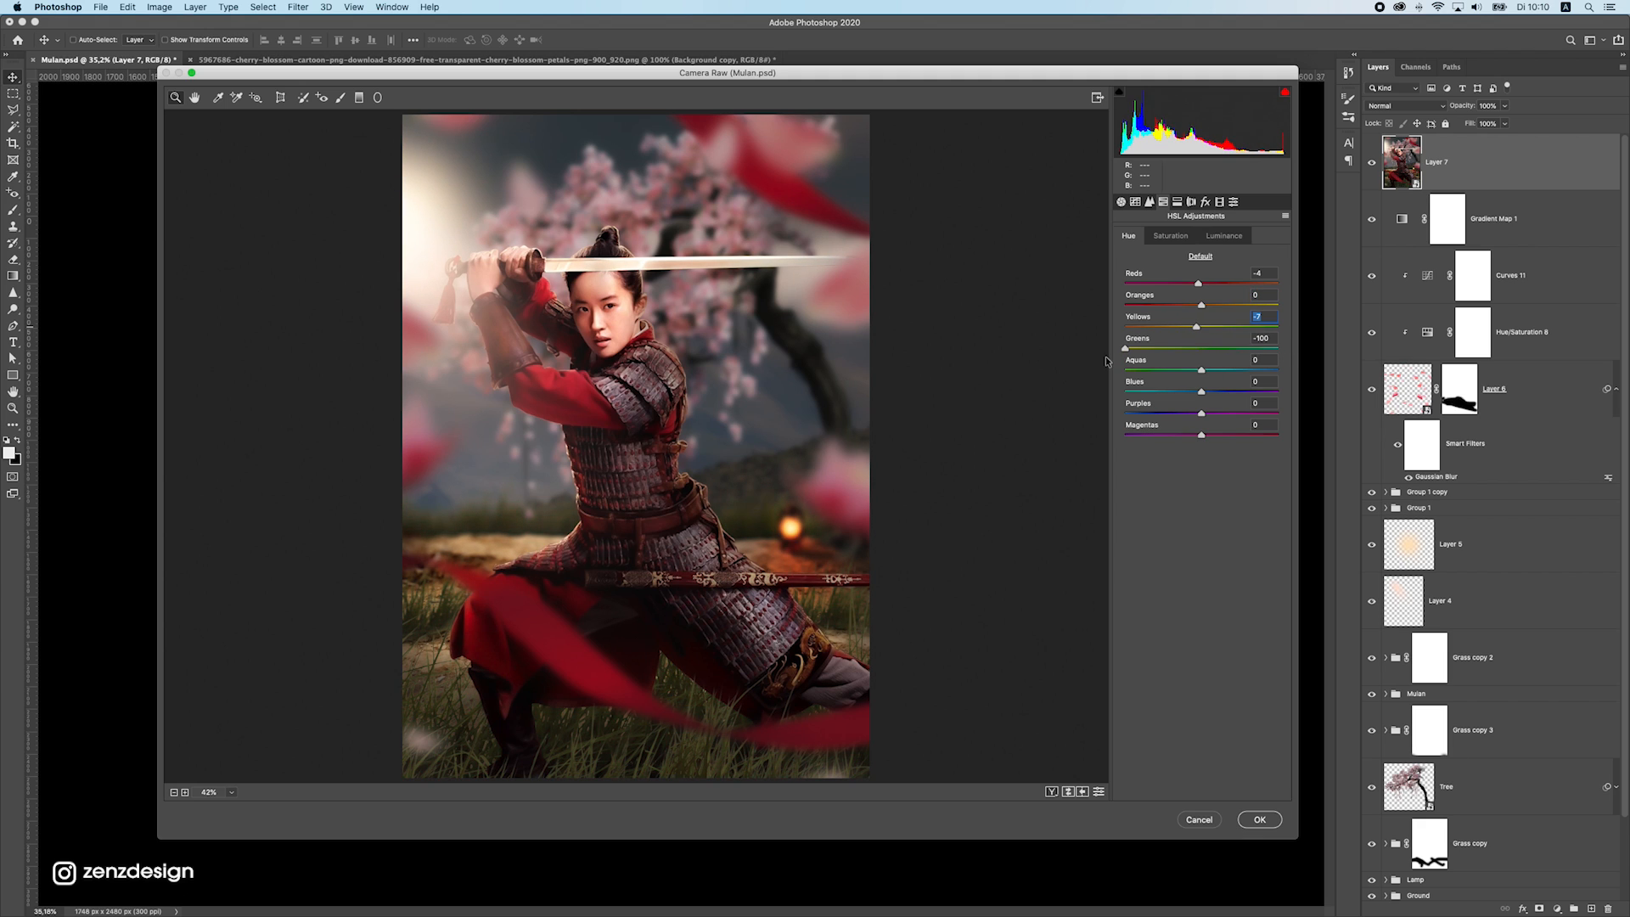
pyautogui.moveTo(1106, 361); pyautogui.dragTo(1216, 343)
pyautogui.moveTo(1240, 367); pyautogui.dragTo(1066, 366)
pyautogui.moveTo(1200, 371); pyautogui.dragTo(1230, 392)
pyautogui.press('Tab')
# Keep the Reds saturation at 0 and desaturate the green and blue tones of the background and grass
pyautogui.click(1169, 235)
pyautogui.moveTo(1200, 283); pyautogui.dragTo(1250, 276)
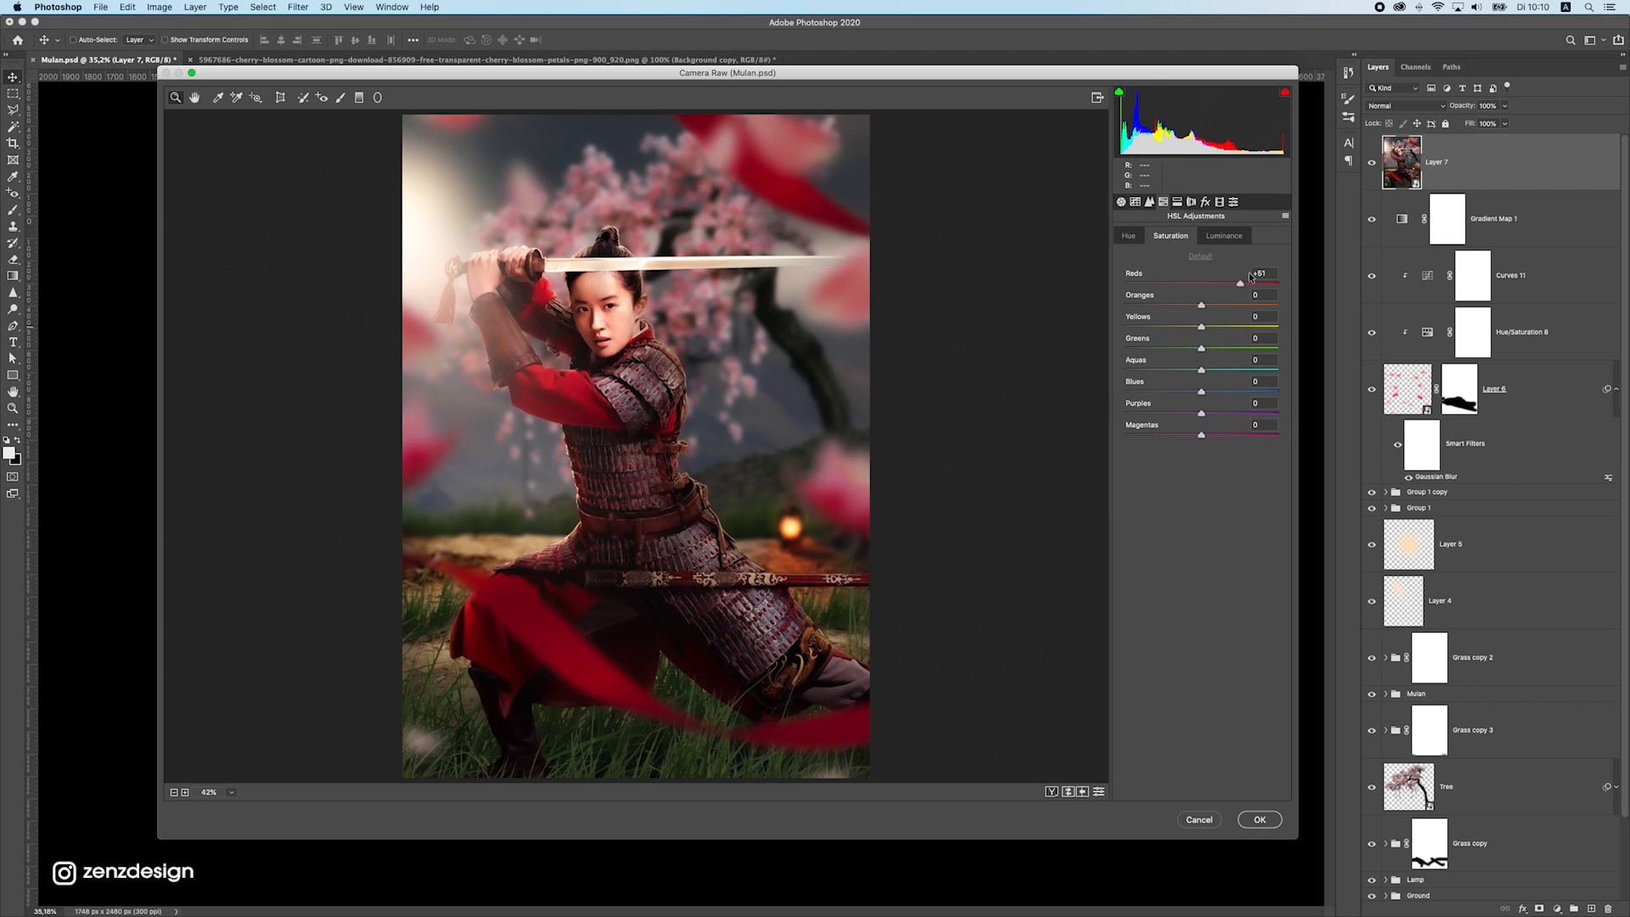
pyautogui.click(1200, 255)
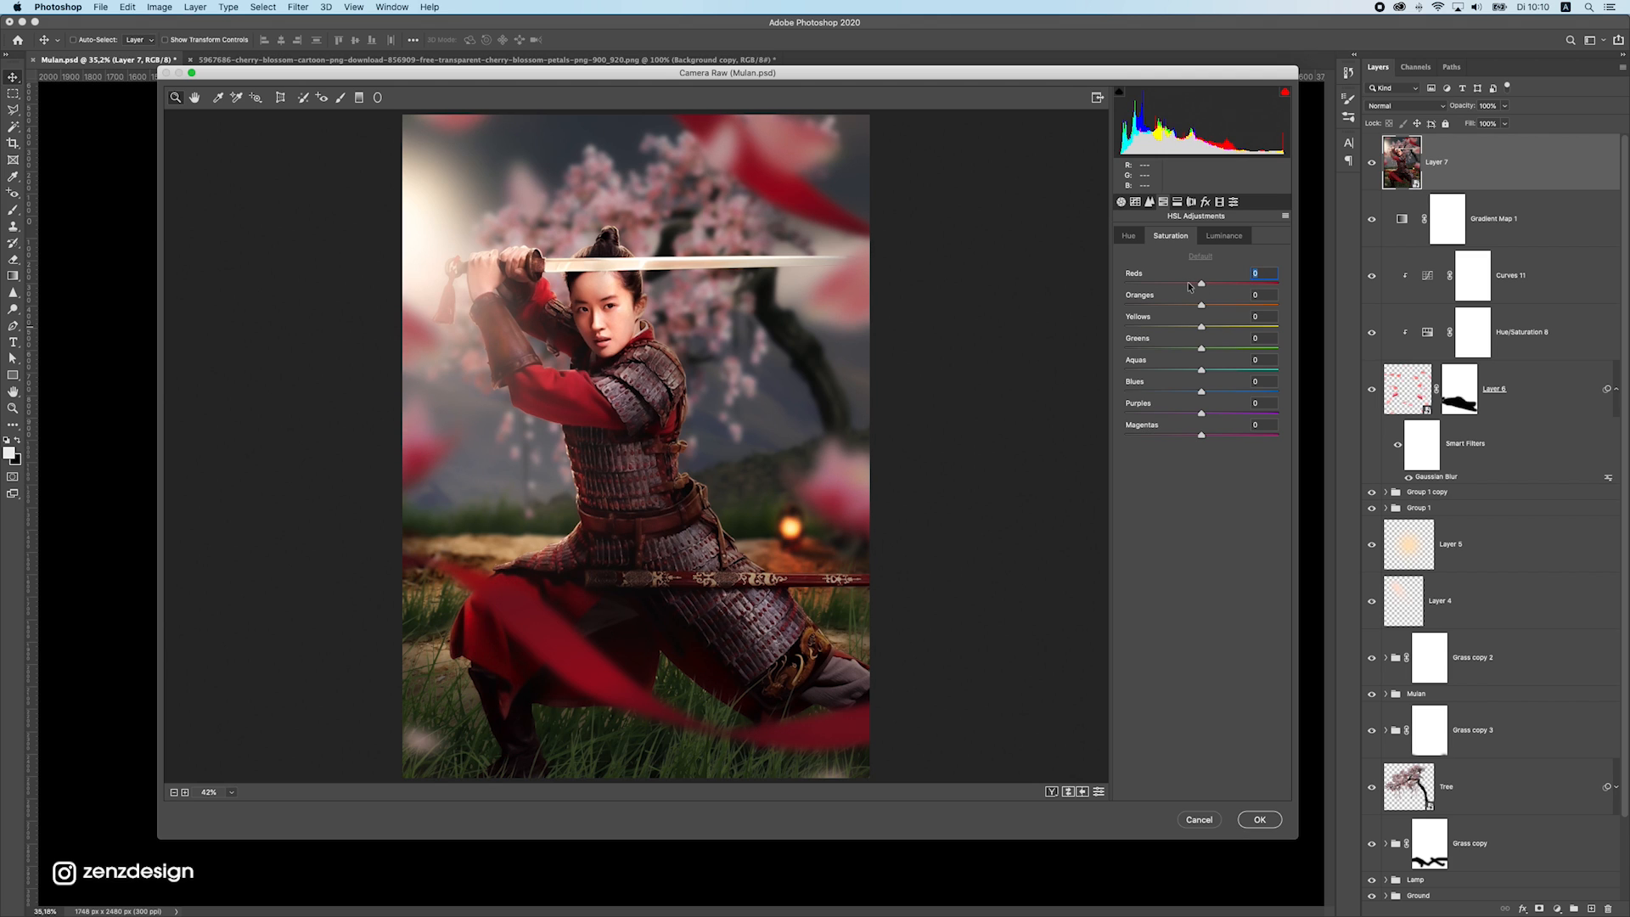
pyautogui.moveTo(1200, 304); pyautogui.dragTo(1107, 392)
# Adjust the HSL luminance of the individual color ranges, starting with the Reds
pyautogui.click(1220, 237)
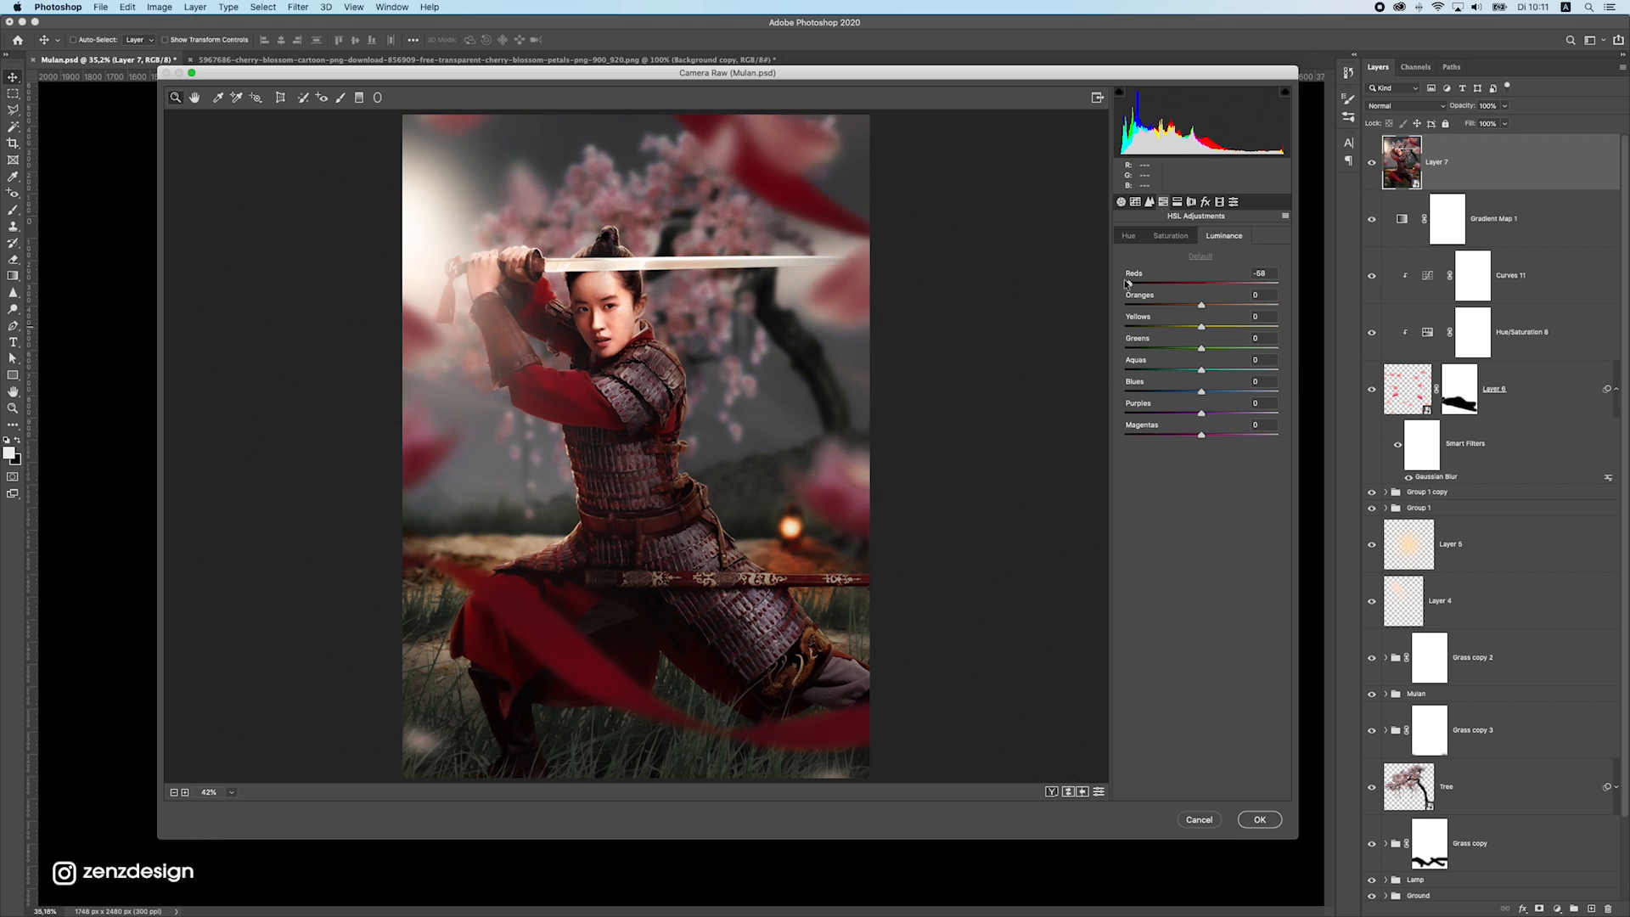
pyautogui.moveTo(1204, 283); pyautogui.dragTo(1167, 372)
pyautogui.moveTo(1302, 365); pyautogui.dragTo(1358, 387)
# Add a Highlight Priority post-crop vignette with an amount of -12
pyautogui.click(1178, 202)
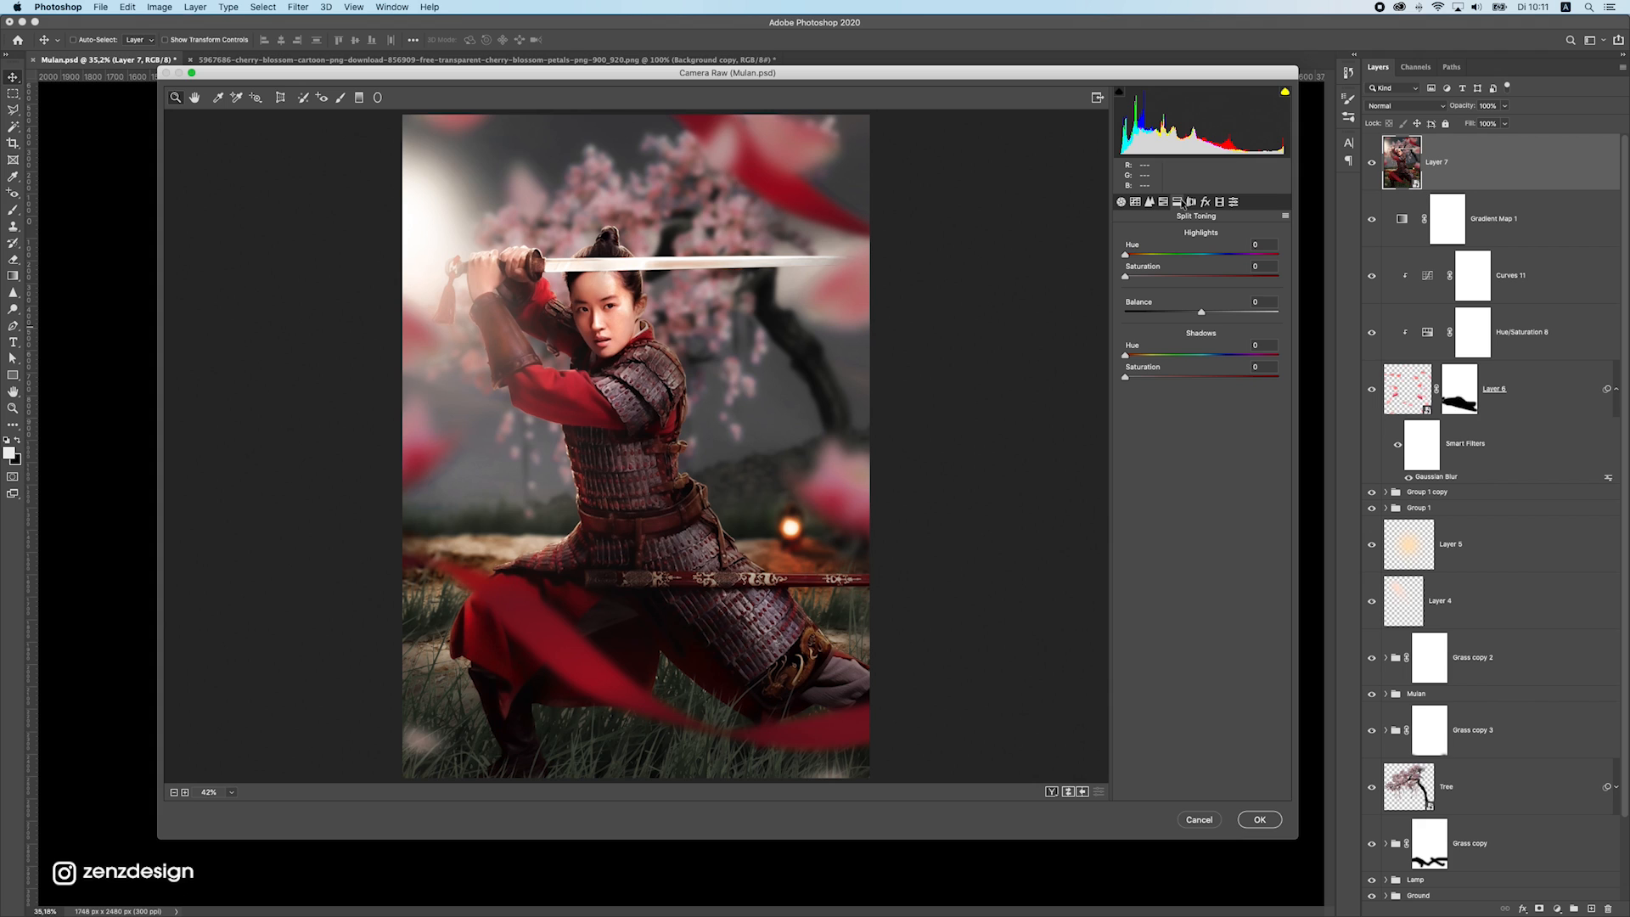
pyautogui.click(1191, 203)
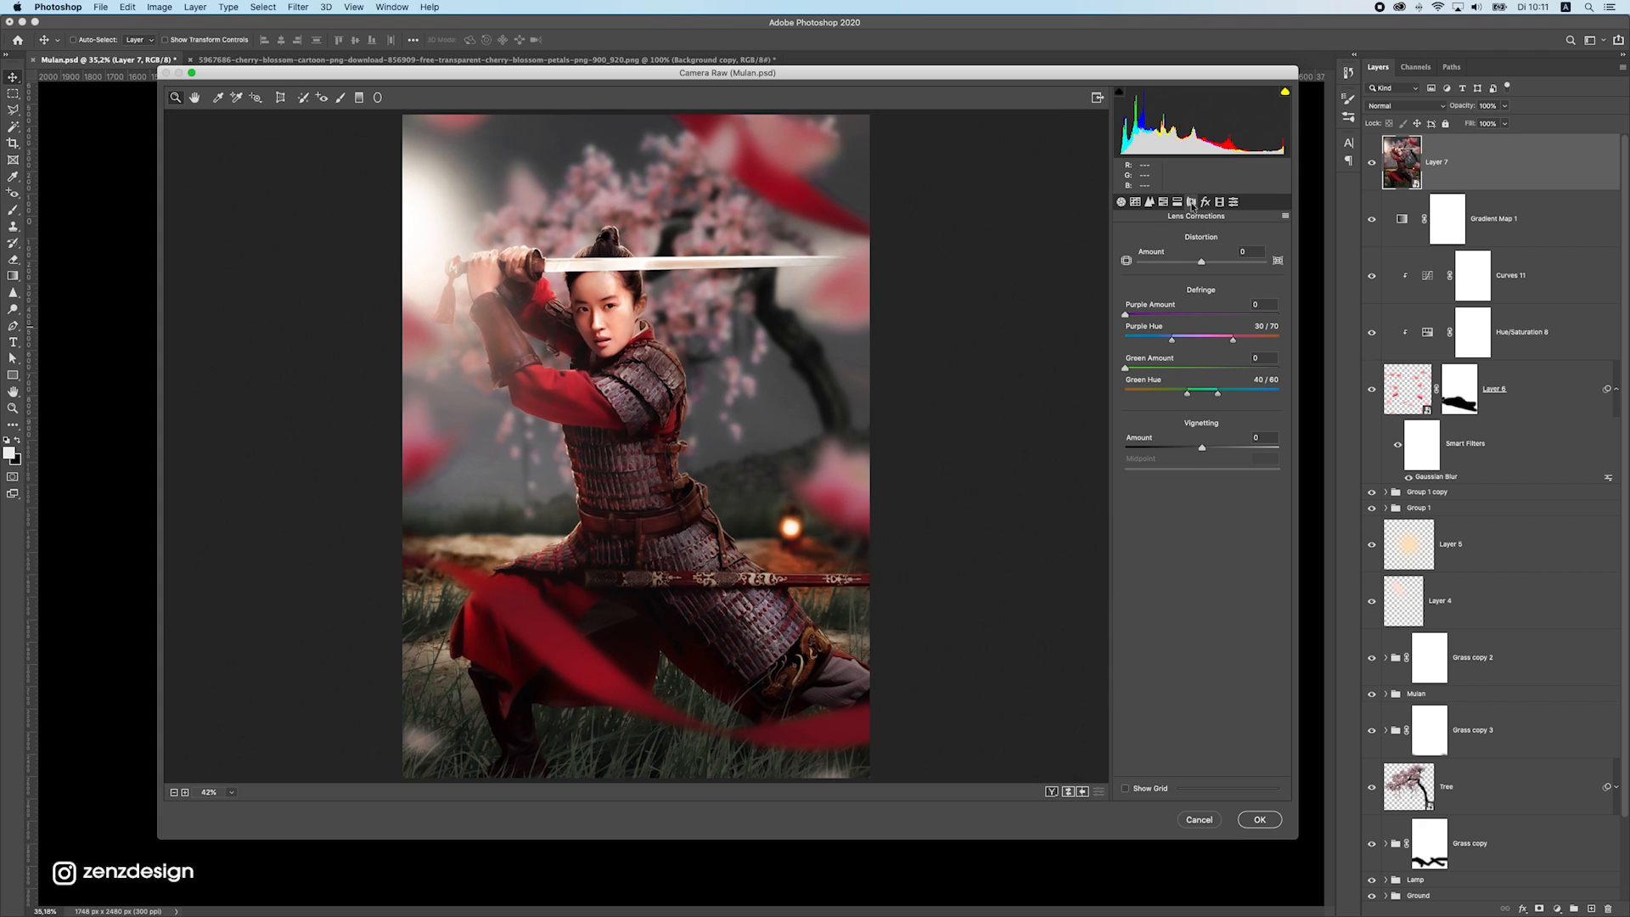
pyautogui.click(1205, 205)
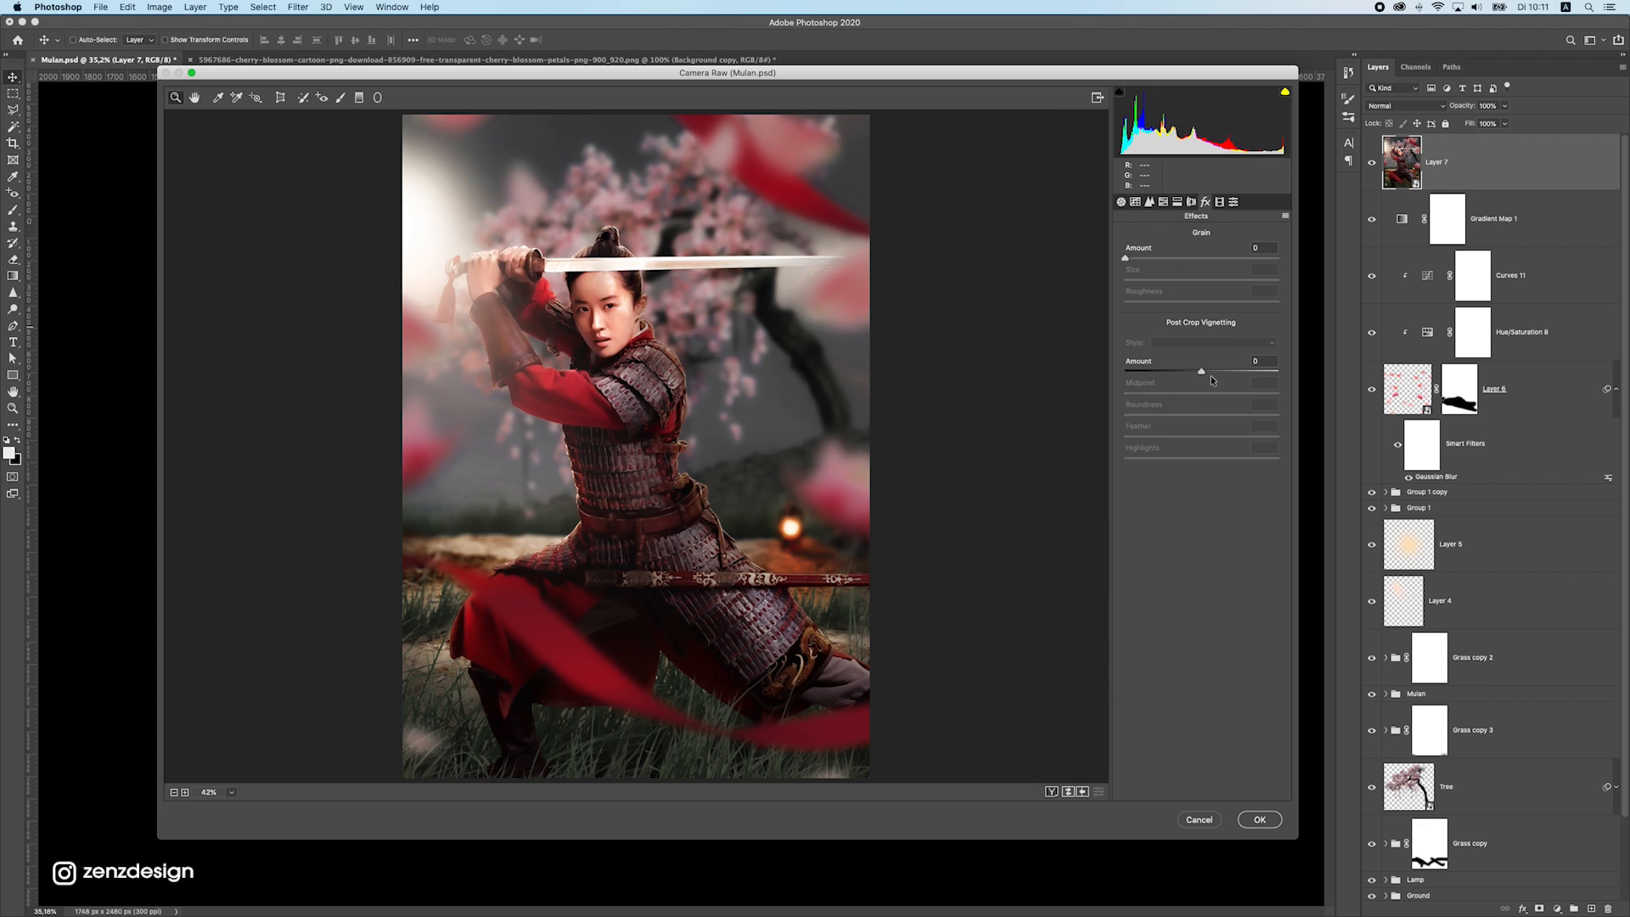
pyautogui.moveTo(1200, 370)
pyautogui.mouseDown()
pyautogui.moveTo(1182, 370)
pyautogui.moveTo(1243, 365)
pyautogui.moveTo(1191, 371)
pyautogui.mouseUp()
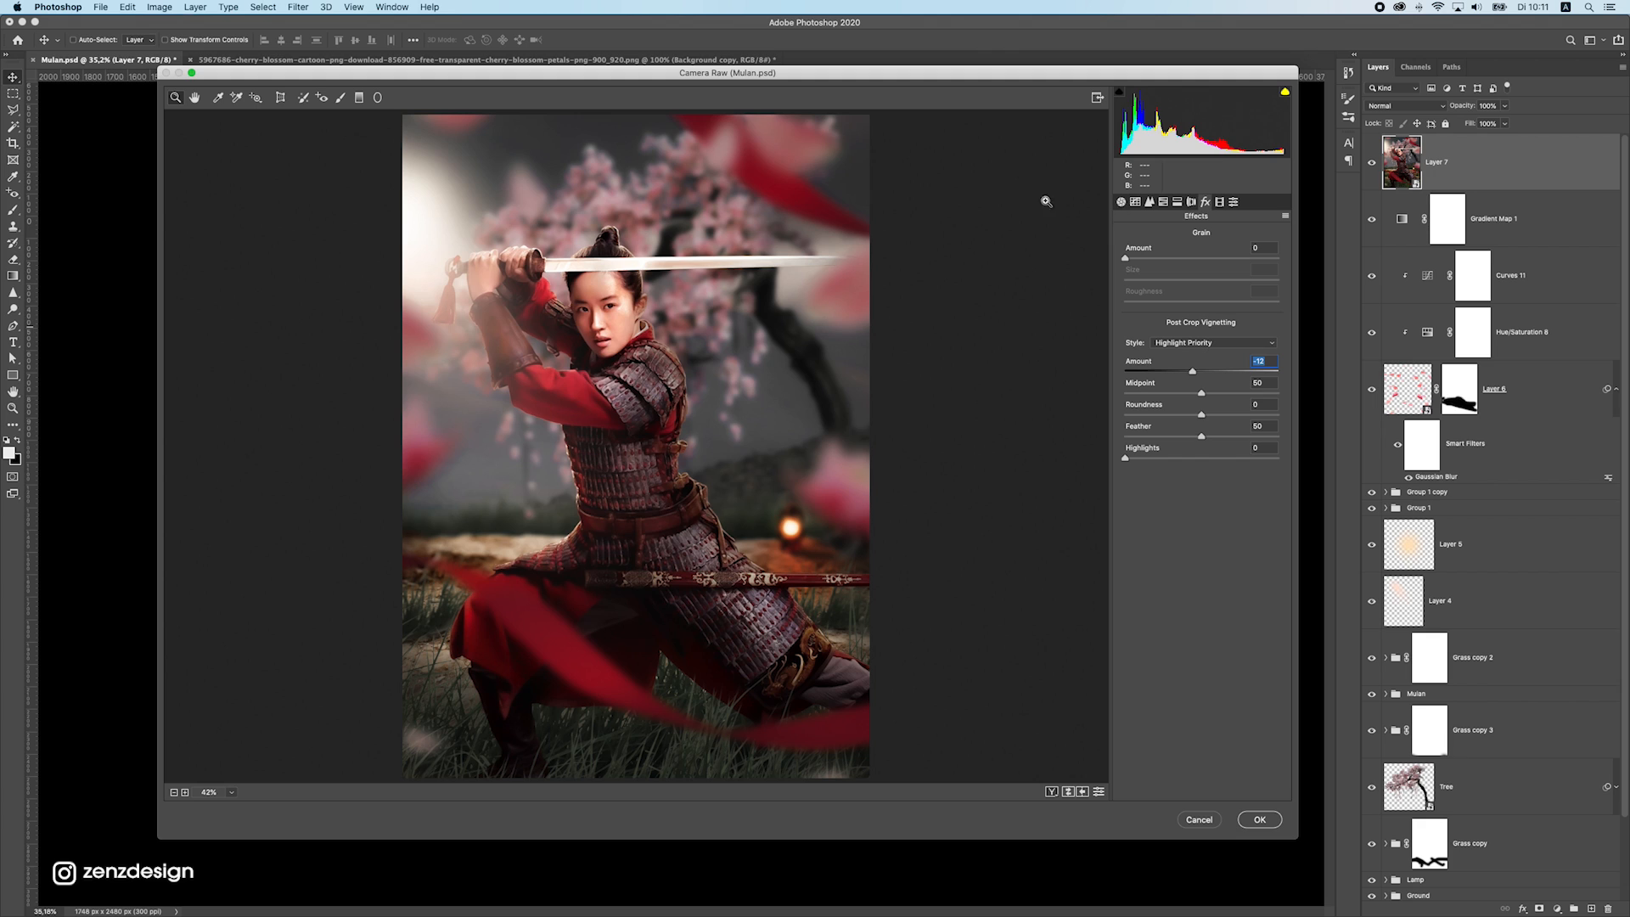
# Try shifting the Green Primary hue in the camera calibration settings
pyautogui.click(1219, 202)
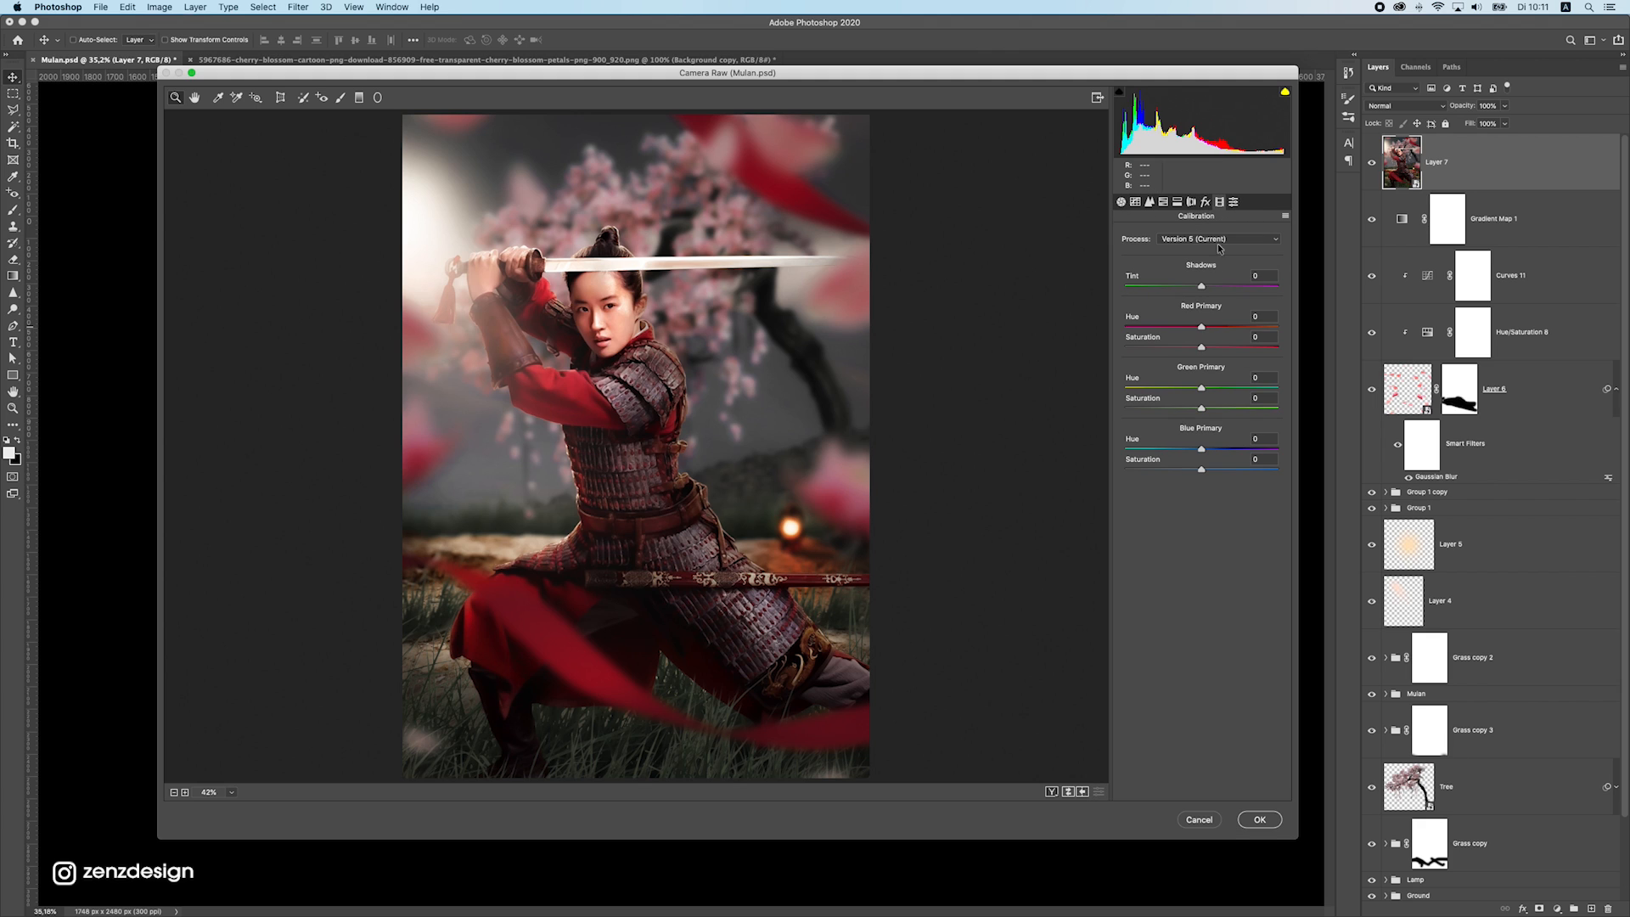
pyautogui.moveTo(1201, 389)
pyautogui.mouseDown()
pyautogui.moveTo(1127, 389)
pyautogui.moveTo(1262, 391)
pyautogui.moveTo(1213, 391)
pyautogui.mouseUp()
pyautogui.doubleClick(1261, 390)
pyautogui.doubleClick(1211, 388)
# Apply the Camera Raw Filter and compare the poster with the graded Layer 7 hidden and shown
pyautogui.click(1234, 203)
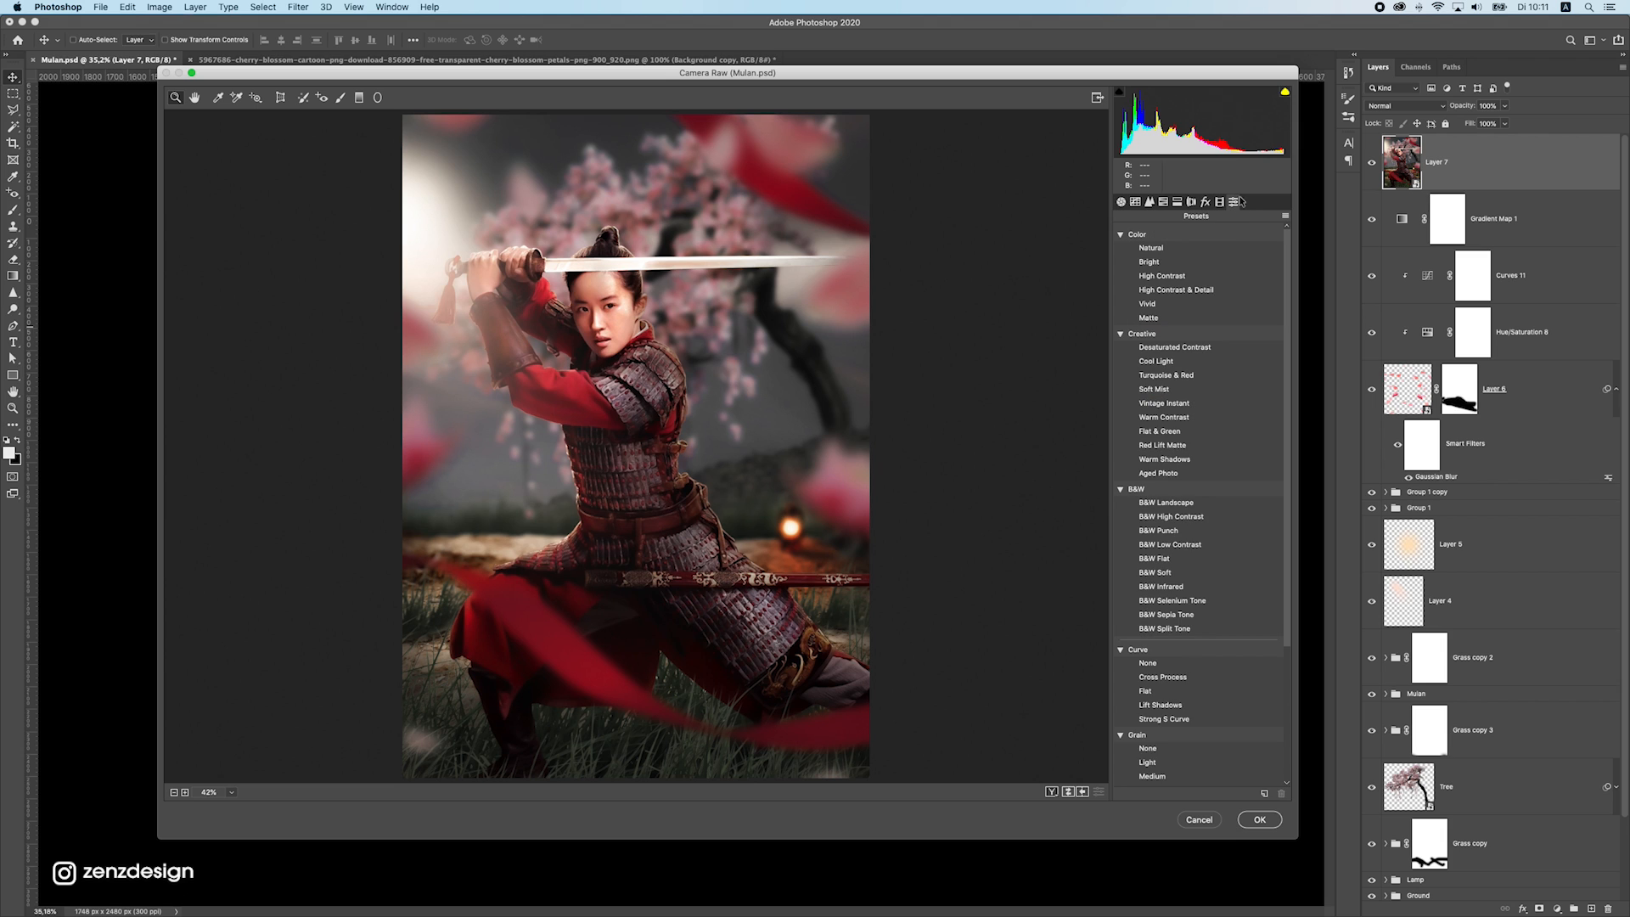
pyautogui.click(1259, 820)
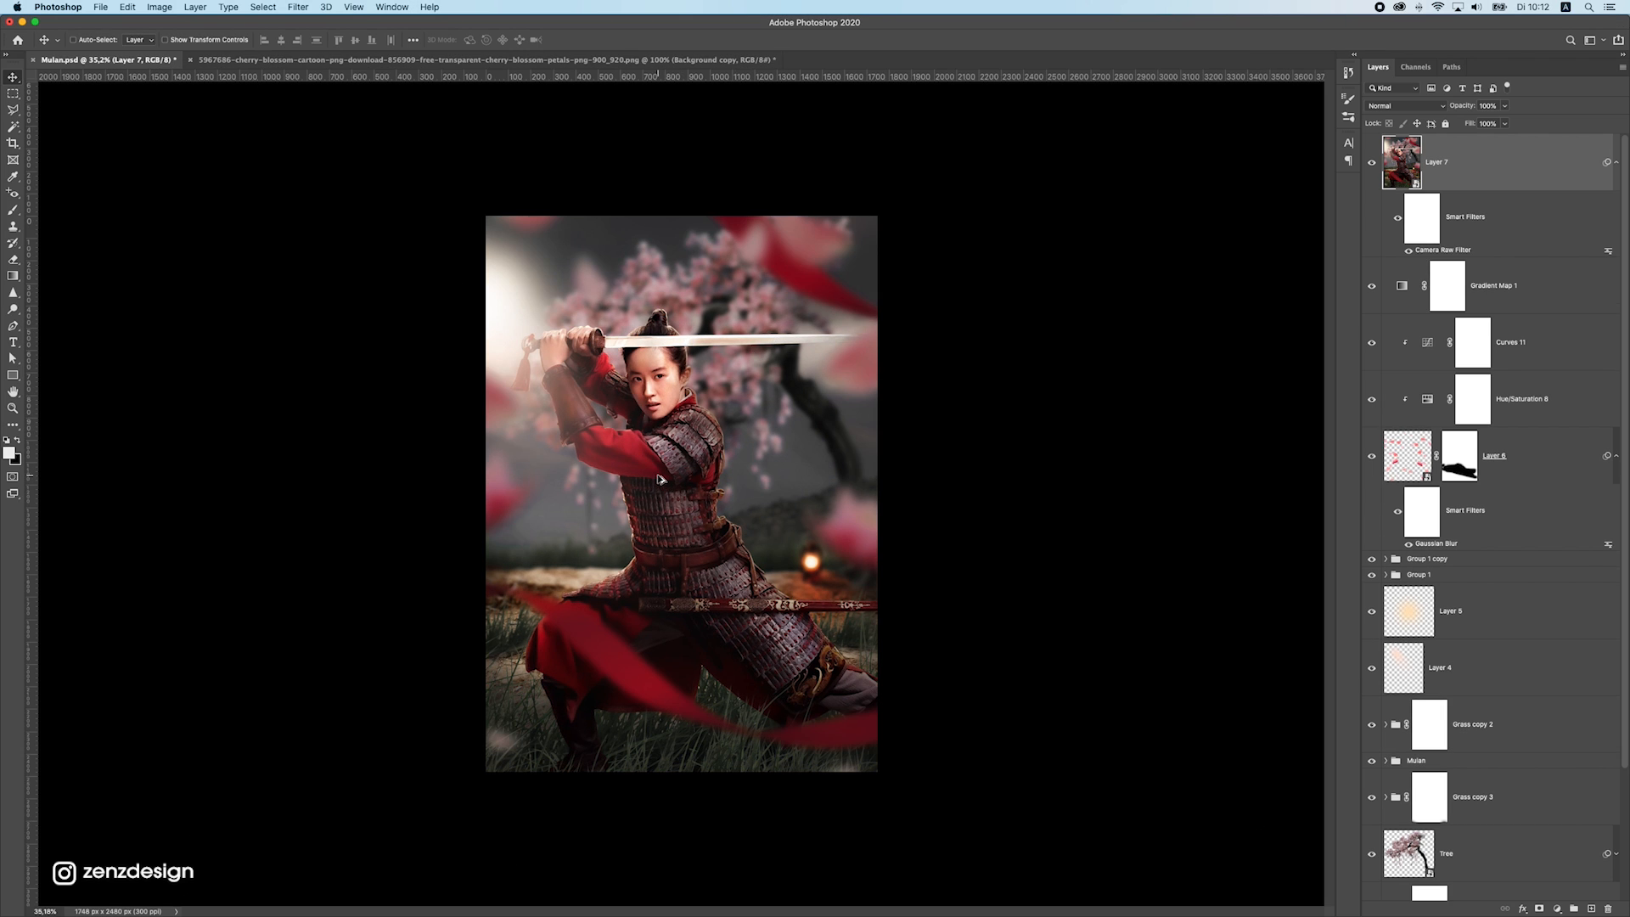
pyautogui.scroll(2, 659, 476)
pyautogui.click(1371, 162)
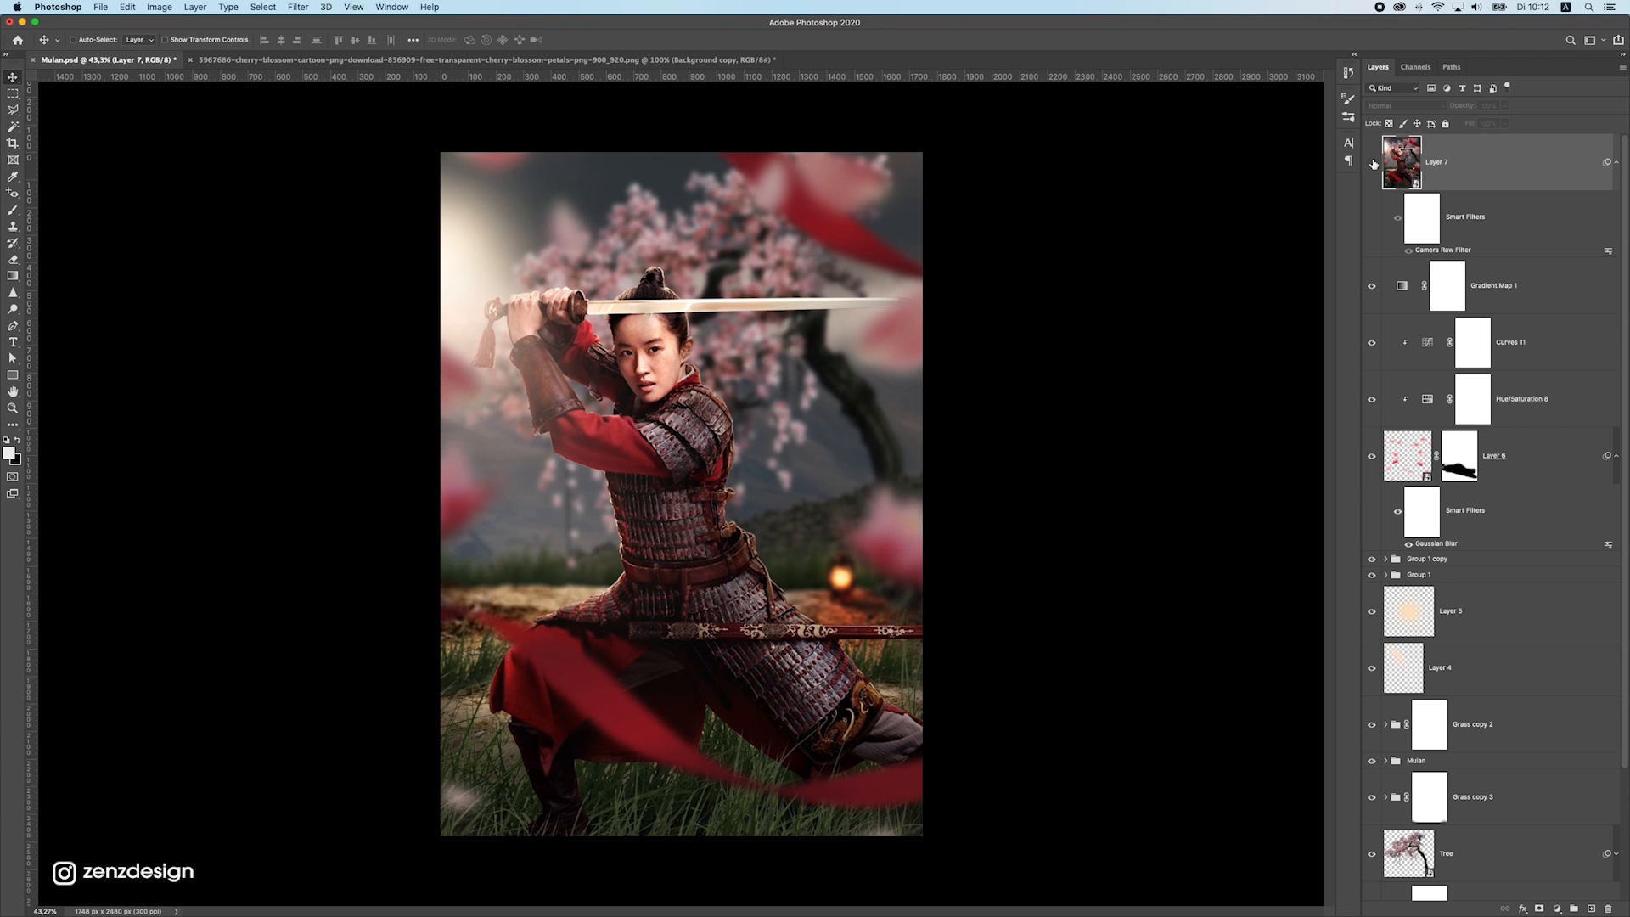
pyautogui.click(1371, 163)
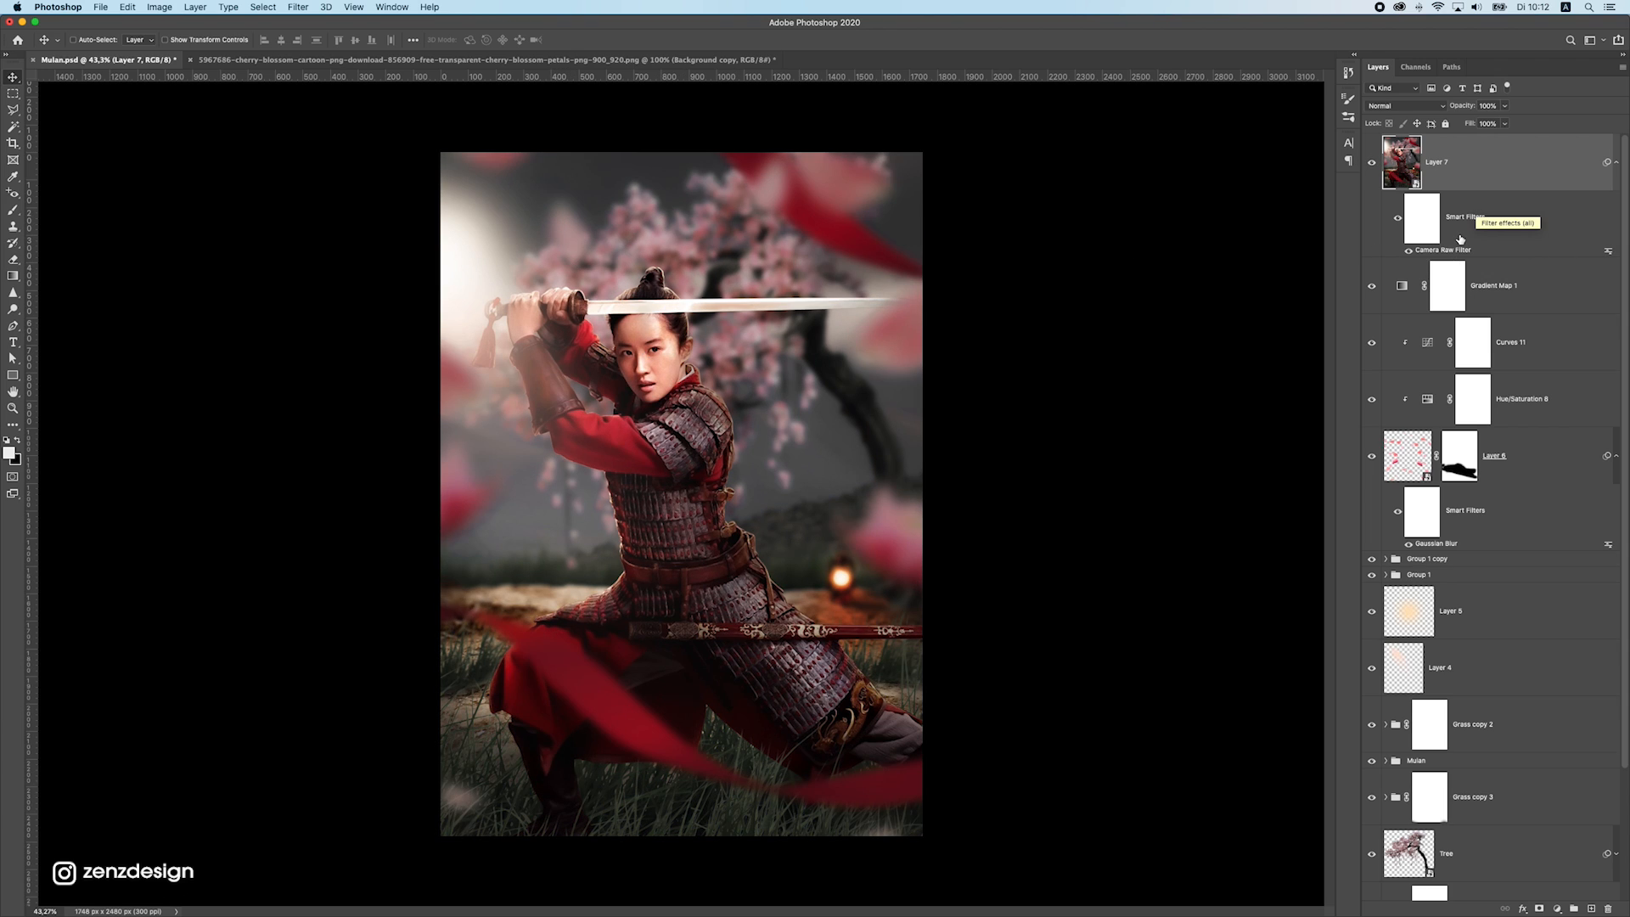
# Stamp all visible layers onto a new layer above Layer 7 and set its blend mode to Vivid Light
pyautogui.press('super+alt+shift+e')
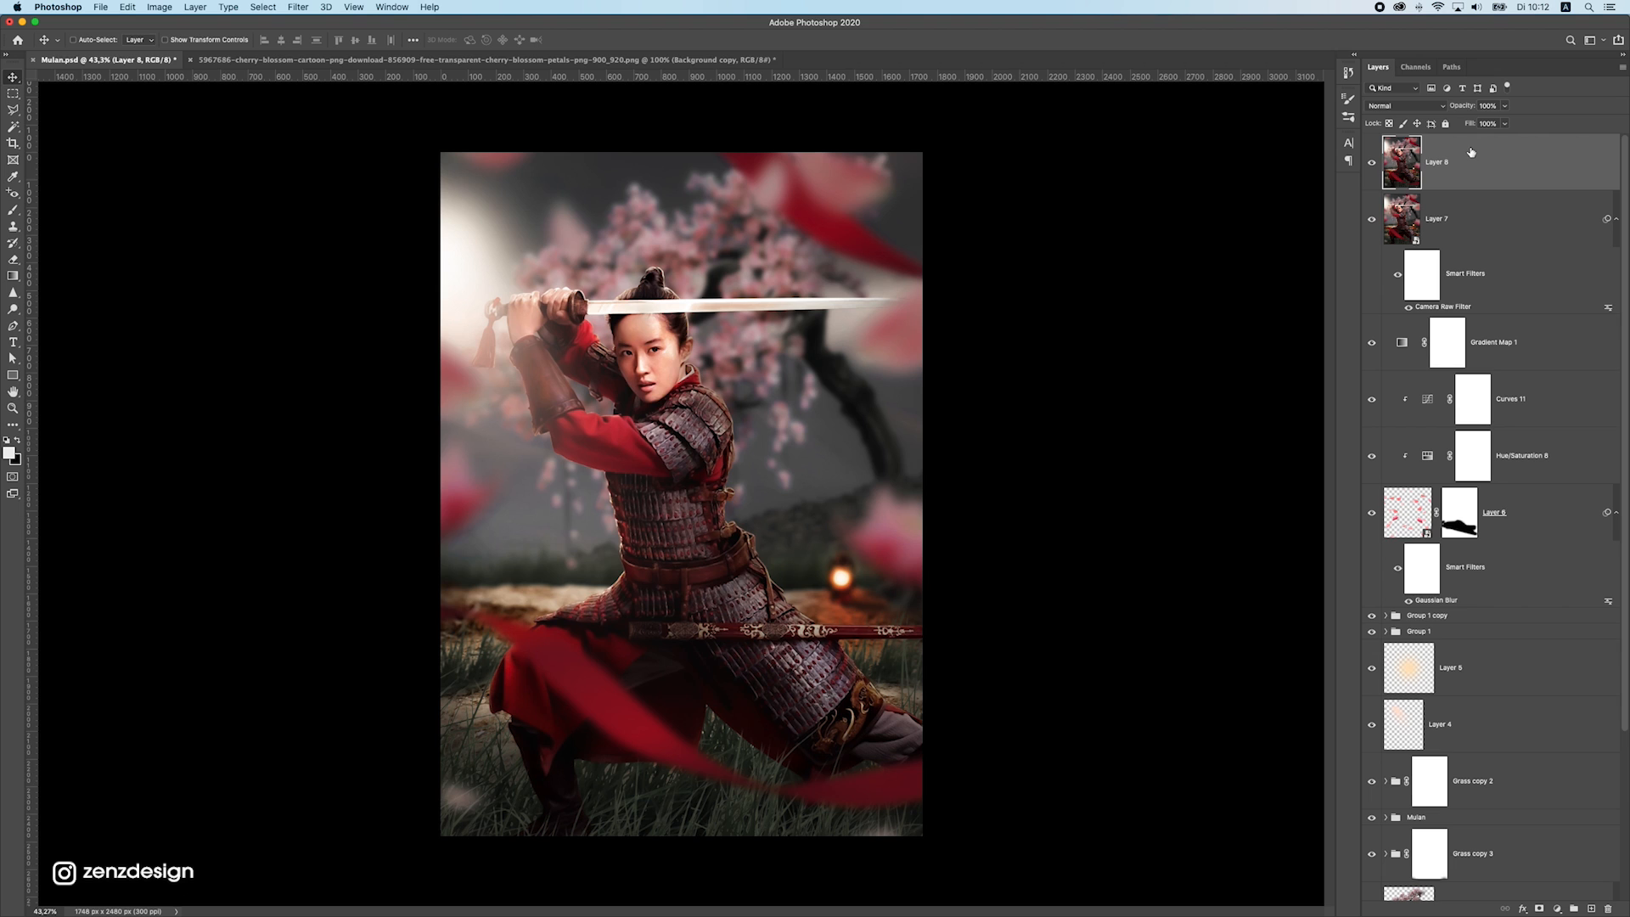
pyautogui.click(1390, 106)
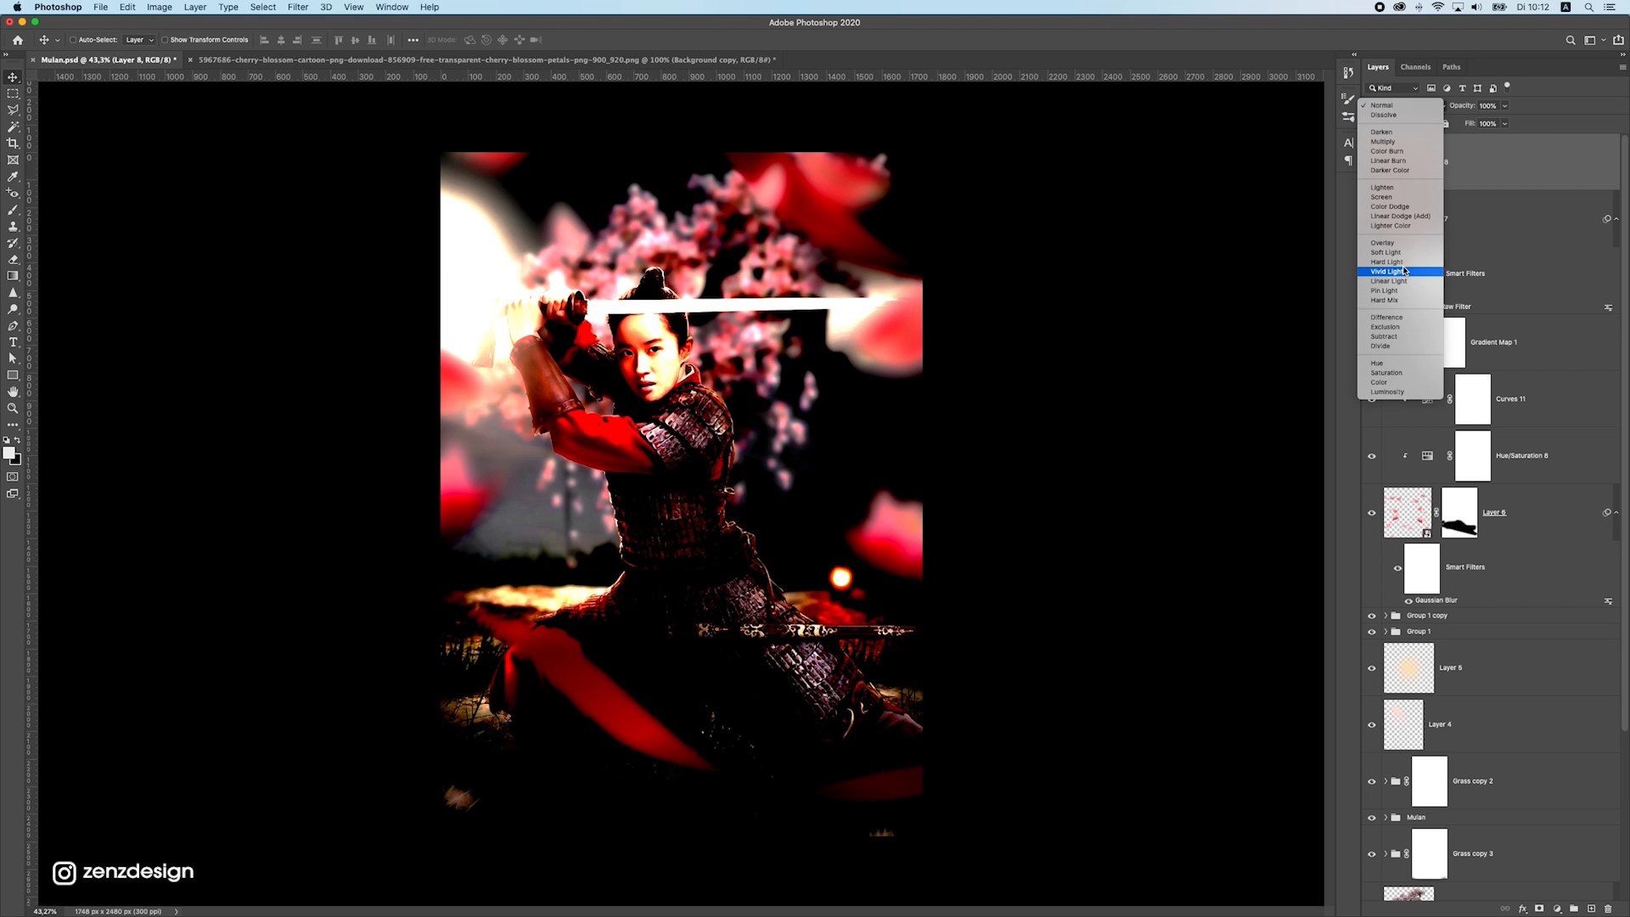
pyautogui.click(1403, 272)
# Sharpen the poster by applying a High Pass filter with a 0.7 pixel radius to the Vivid Light layer
pyautogui.click(264, 7)
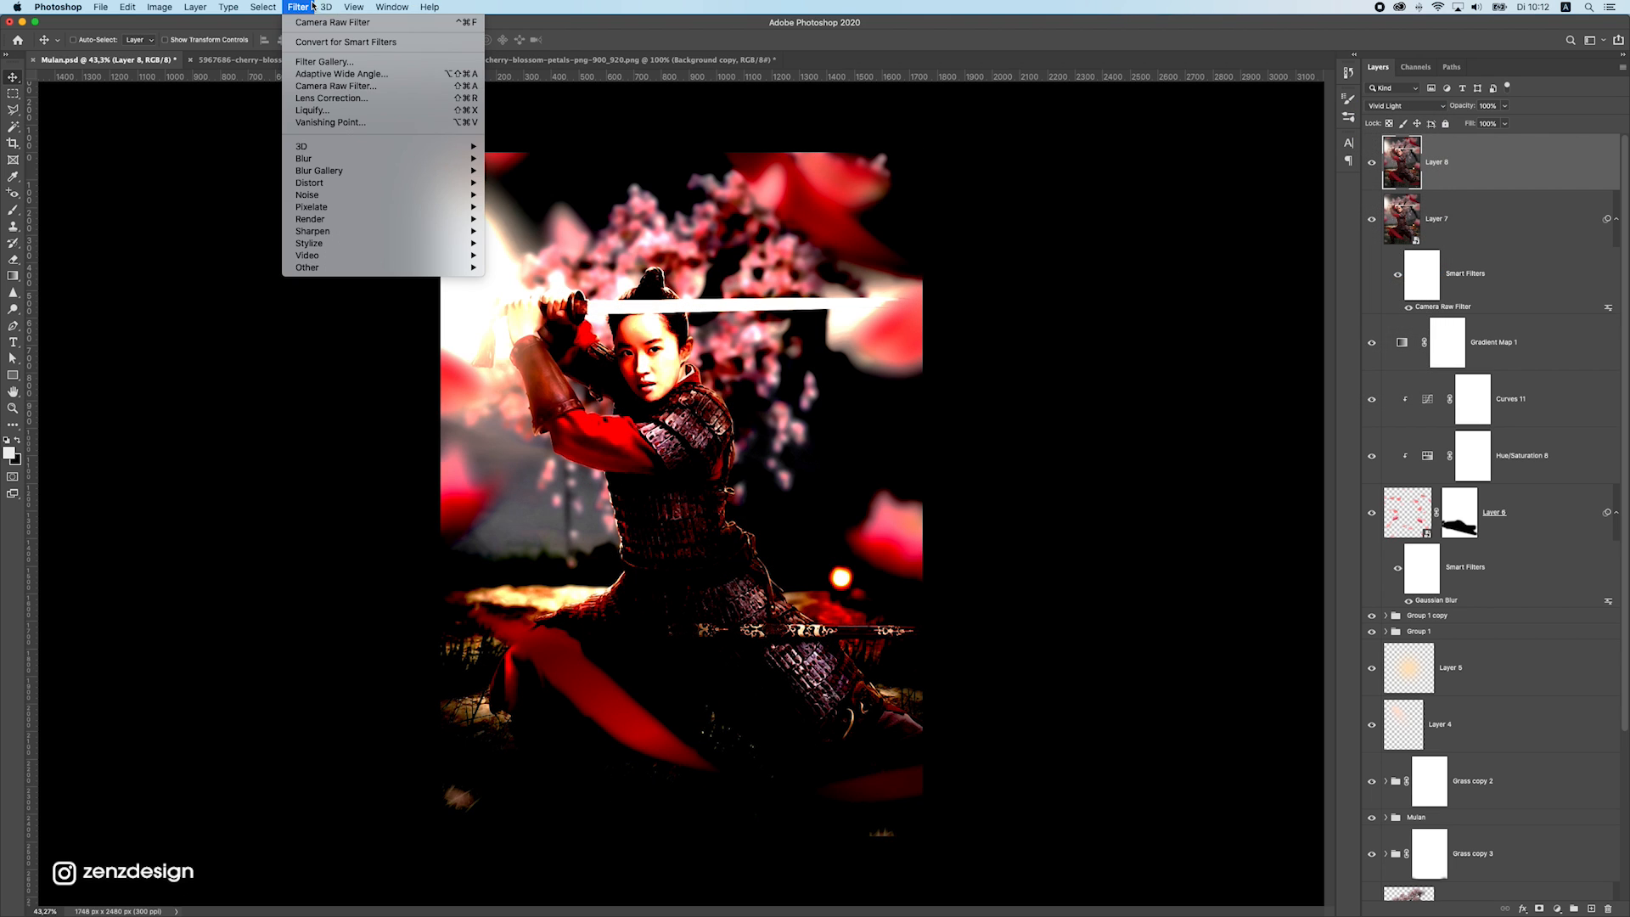
pyautogui.moveTo(298, 7)
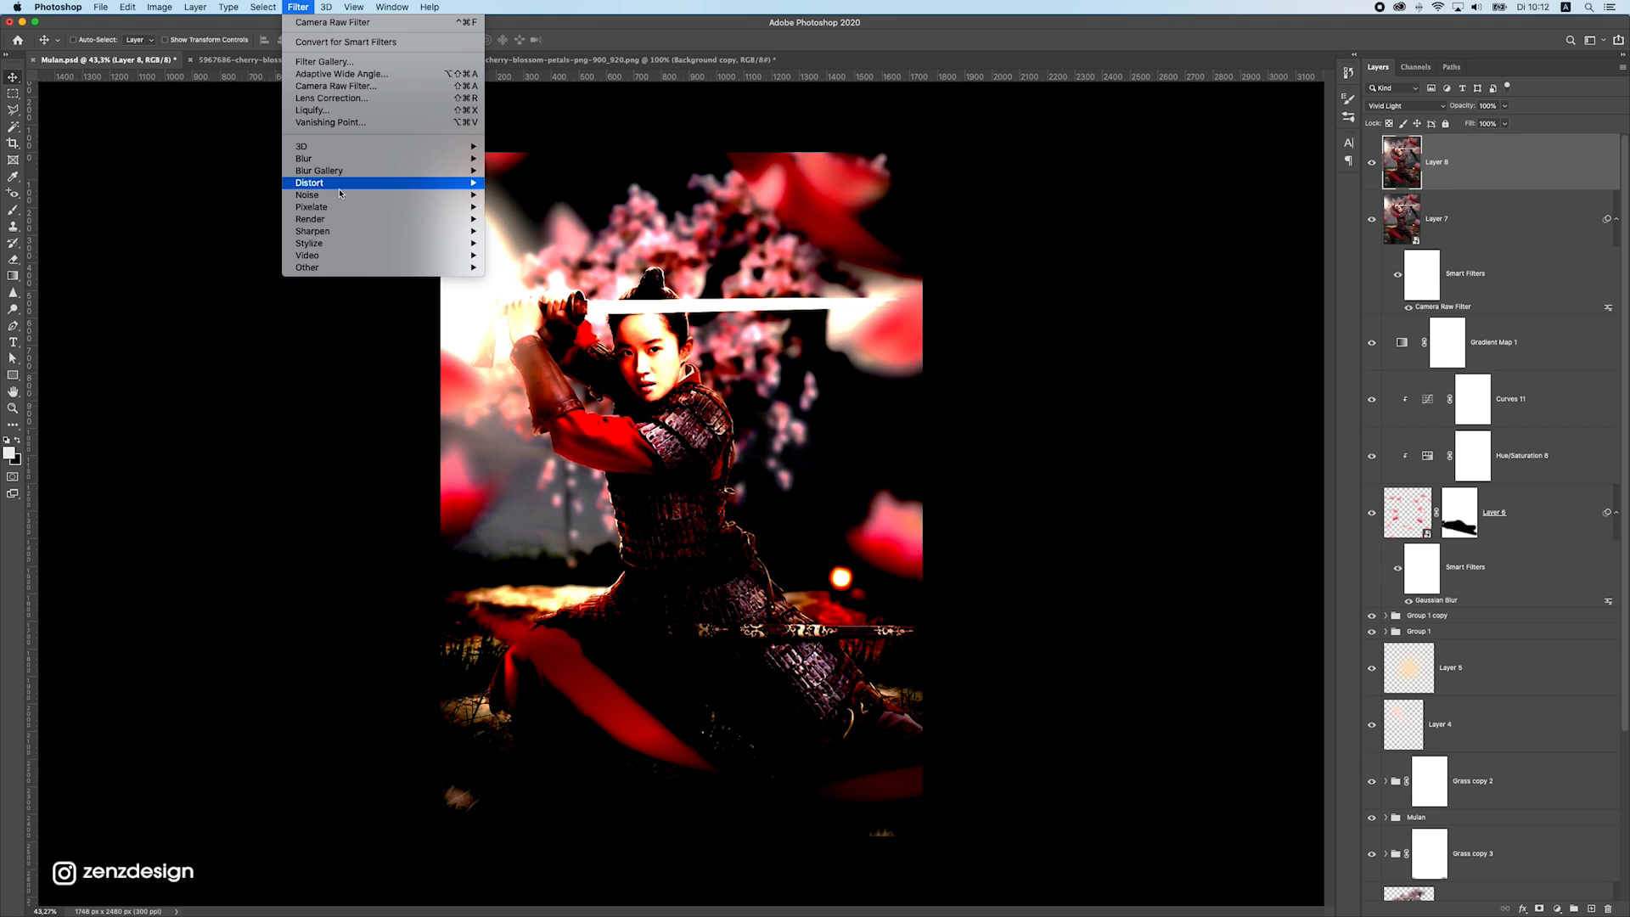
pyautogui.moveTo(348, 257)
pyautogui.click(522, 280)
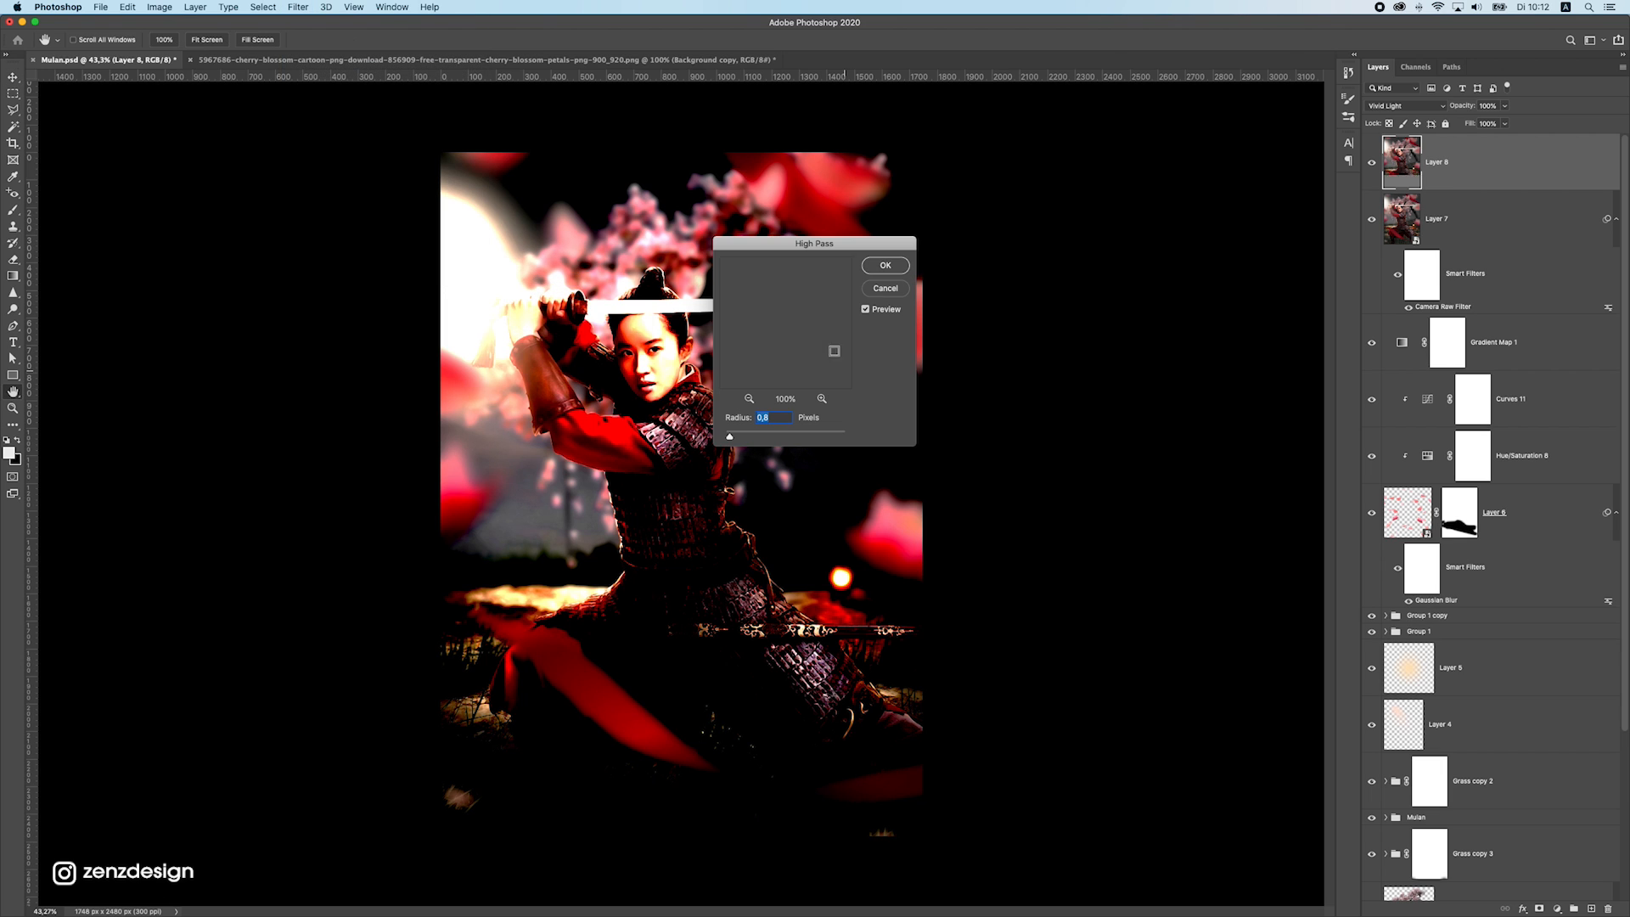
pyautogui.moveTo(835, 256); pyautogui.dragTo(1134, 170)
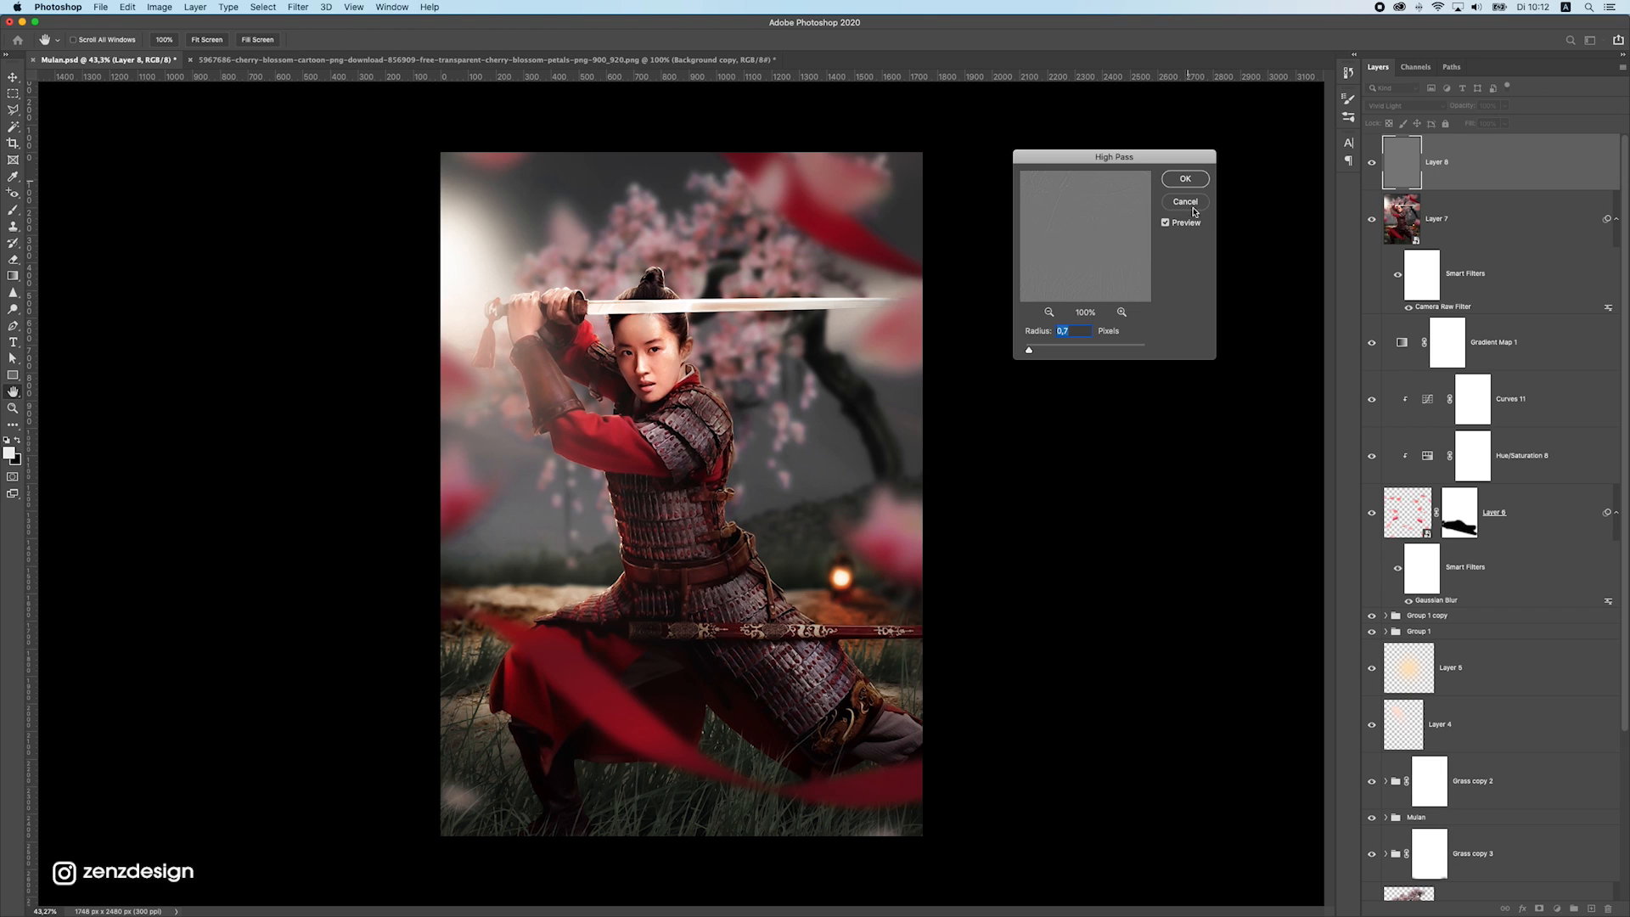
pyautogui.press('Return')
pyautogui.click(1372, 165)
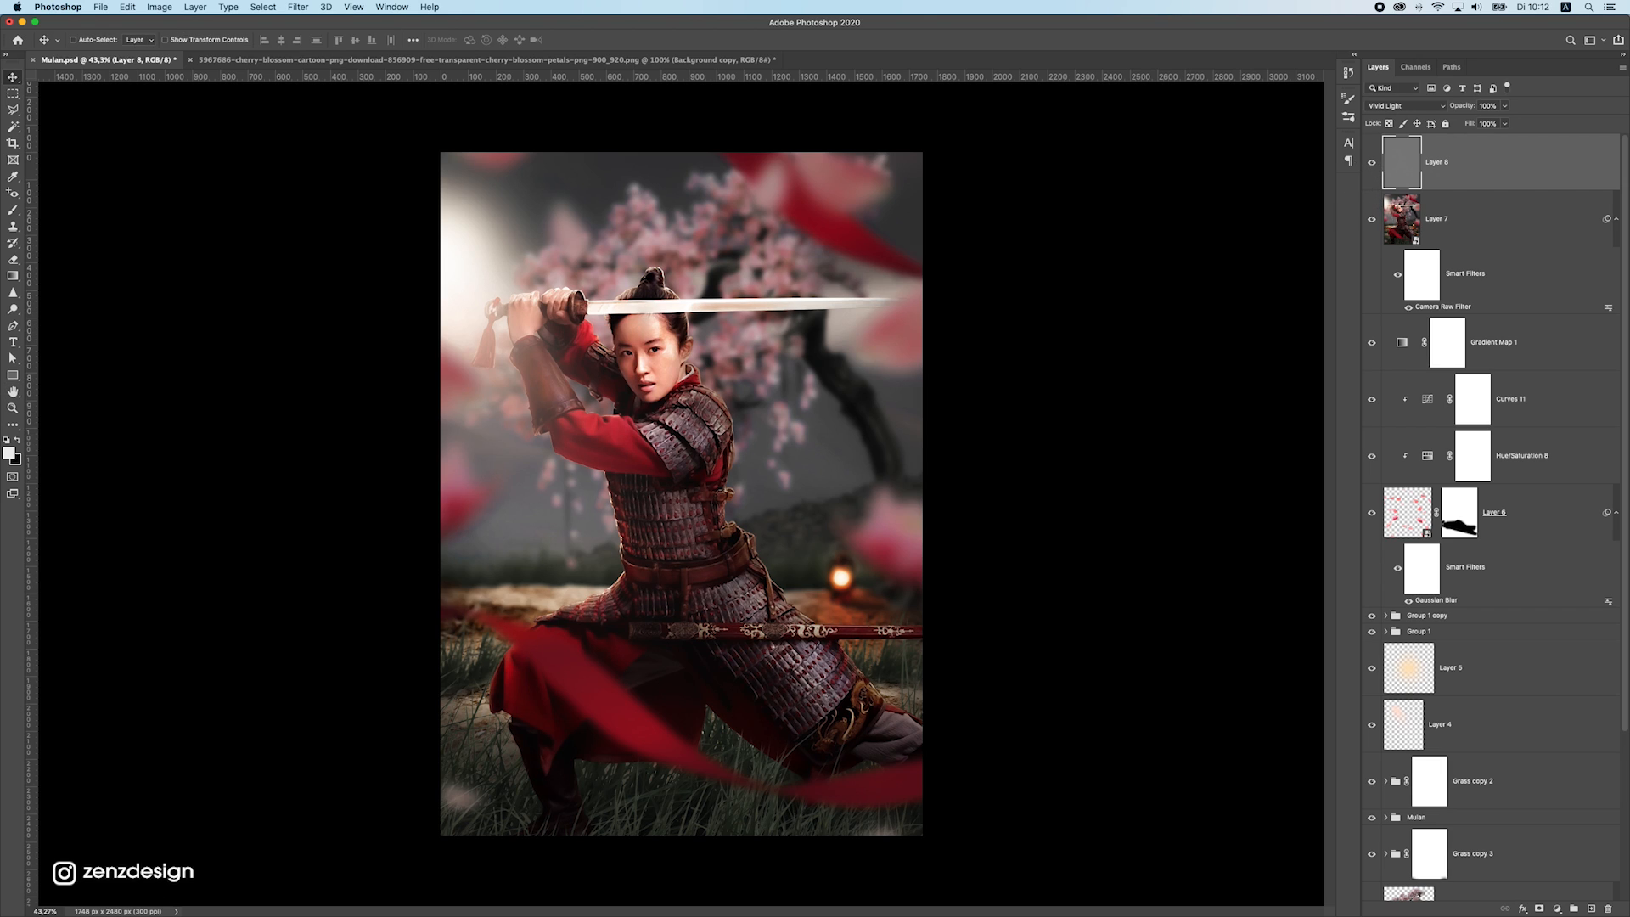
# Place the Mulan 2020 logo PNG from Finder over the lower part of the poster and scale it to about 85%
pyautogui.press('super+Tab')
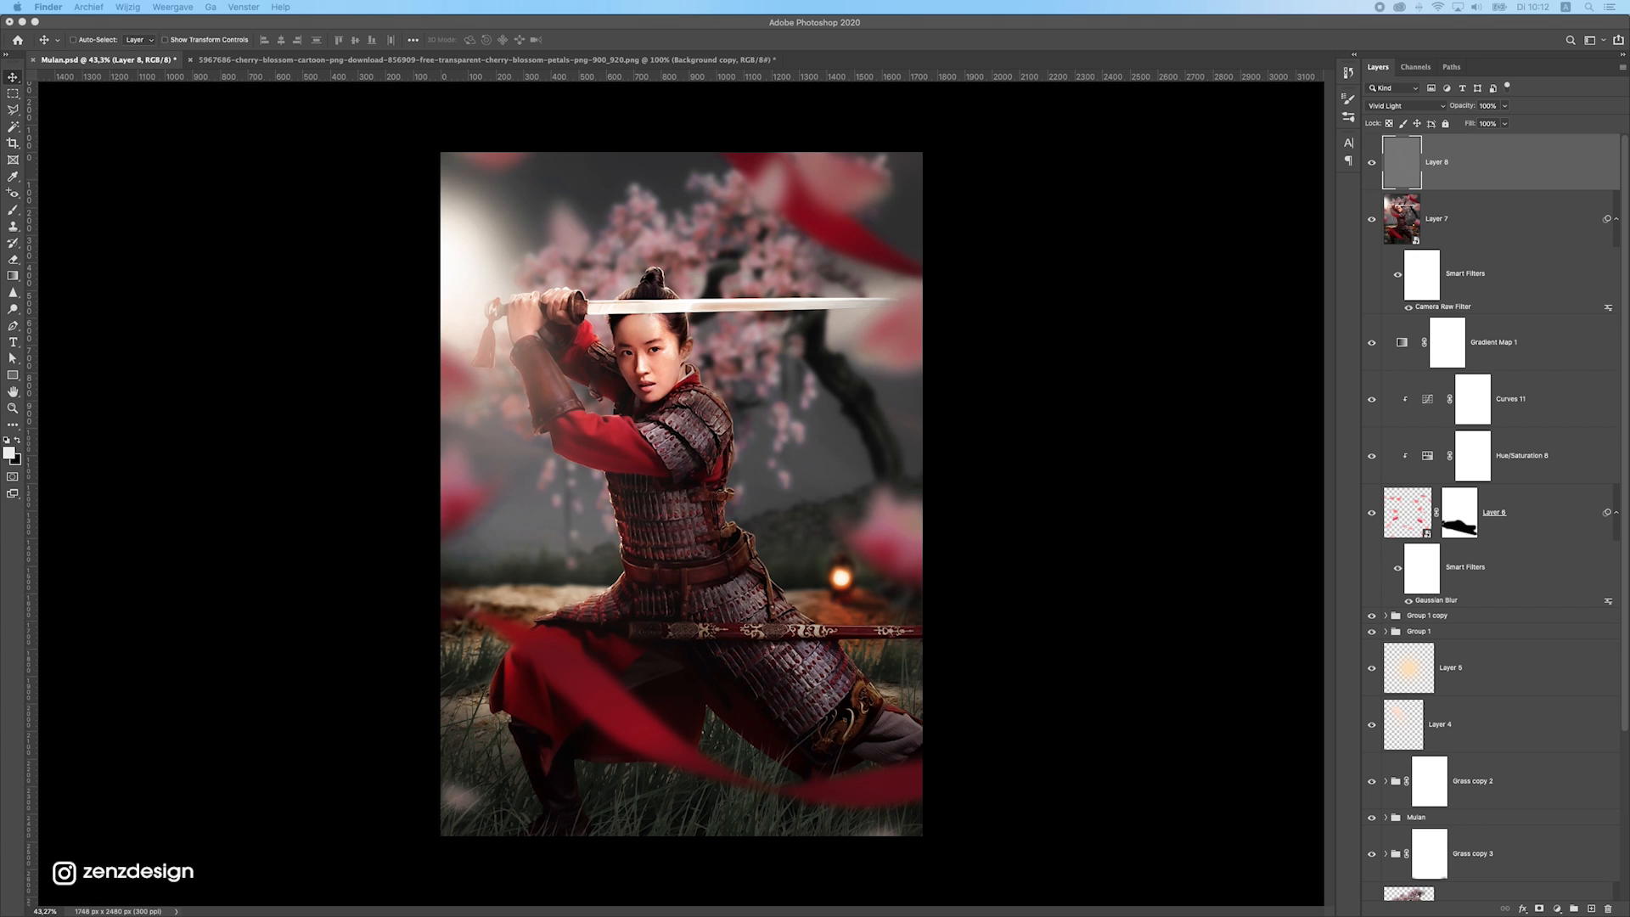
pyautogui.moveTo(1629, 402); pyautogui.dragTo(768, 595)
pyautogui.press('Return')
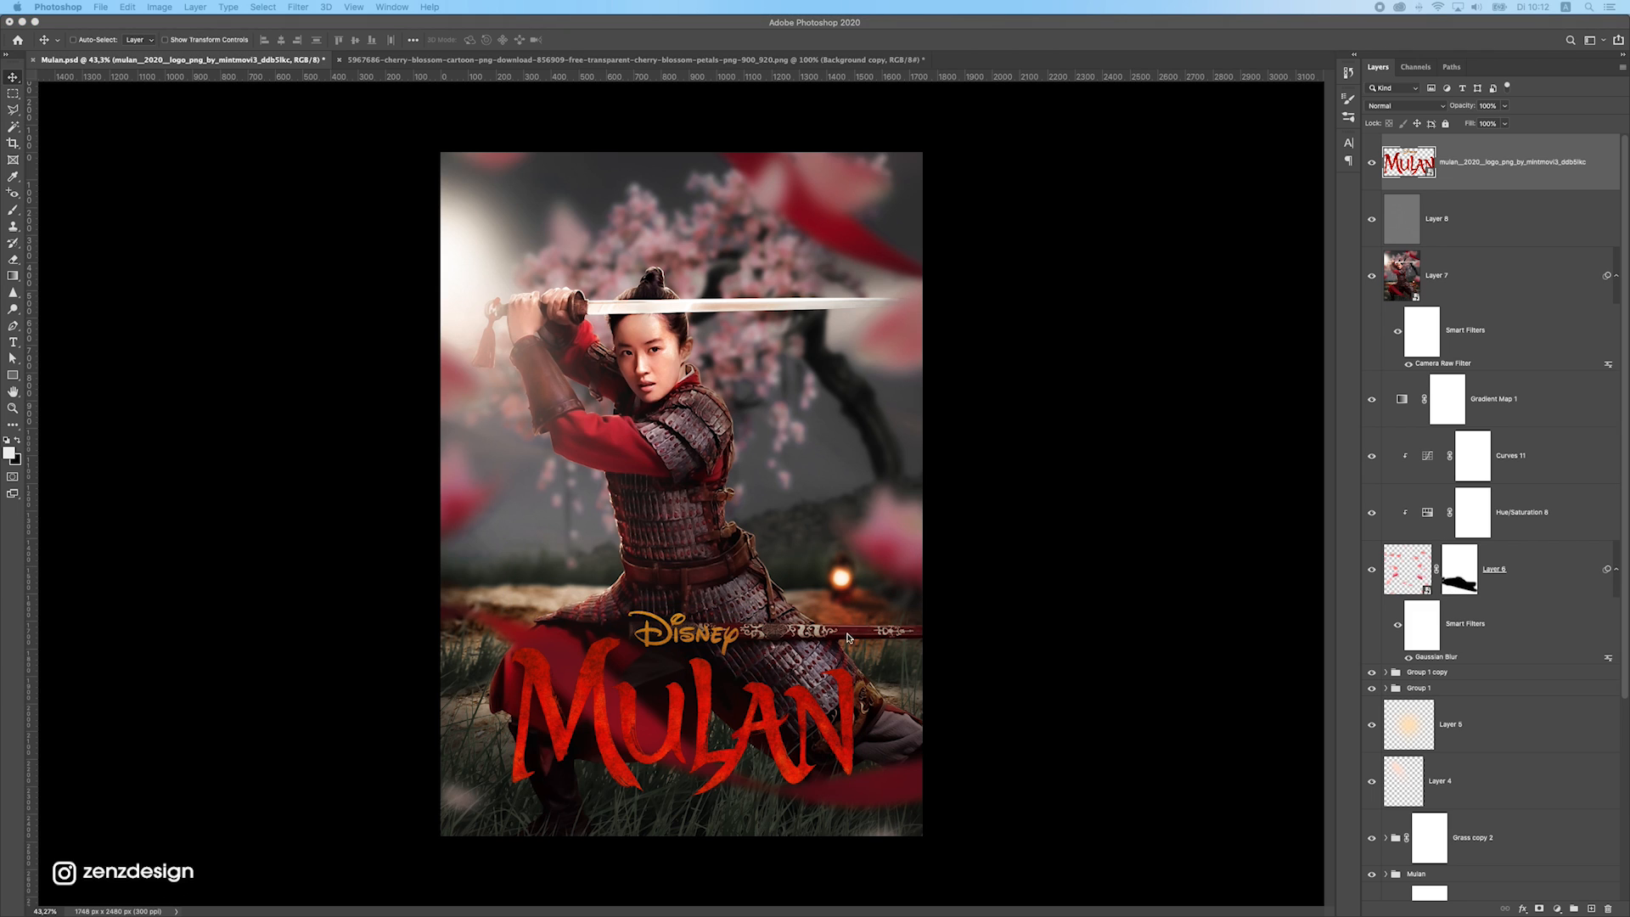
pyautogui.click(847, 634)
pyautogui.press('super+t')
pyautogui.moveTo(869, 594); pyautogui.dragTo(840, 610)
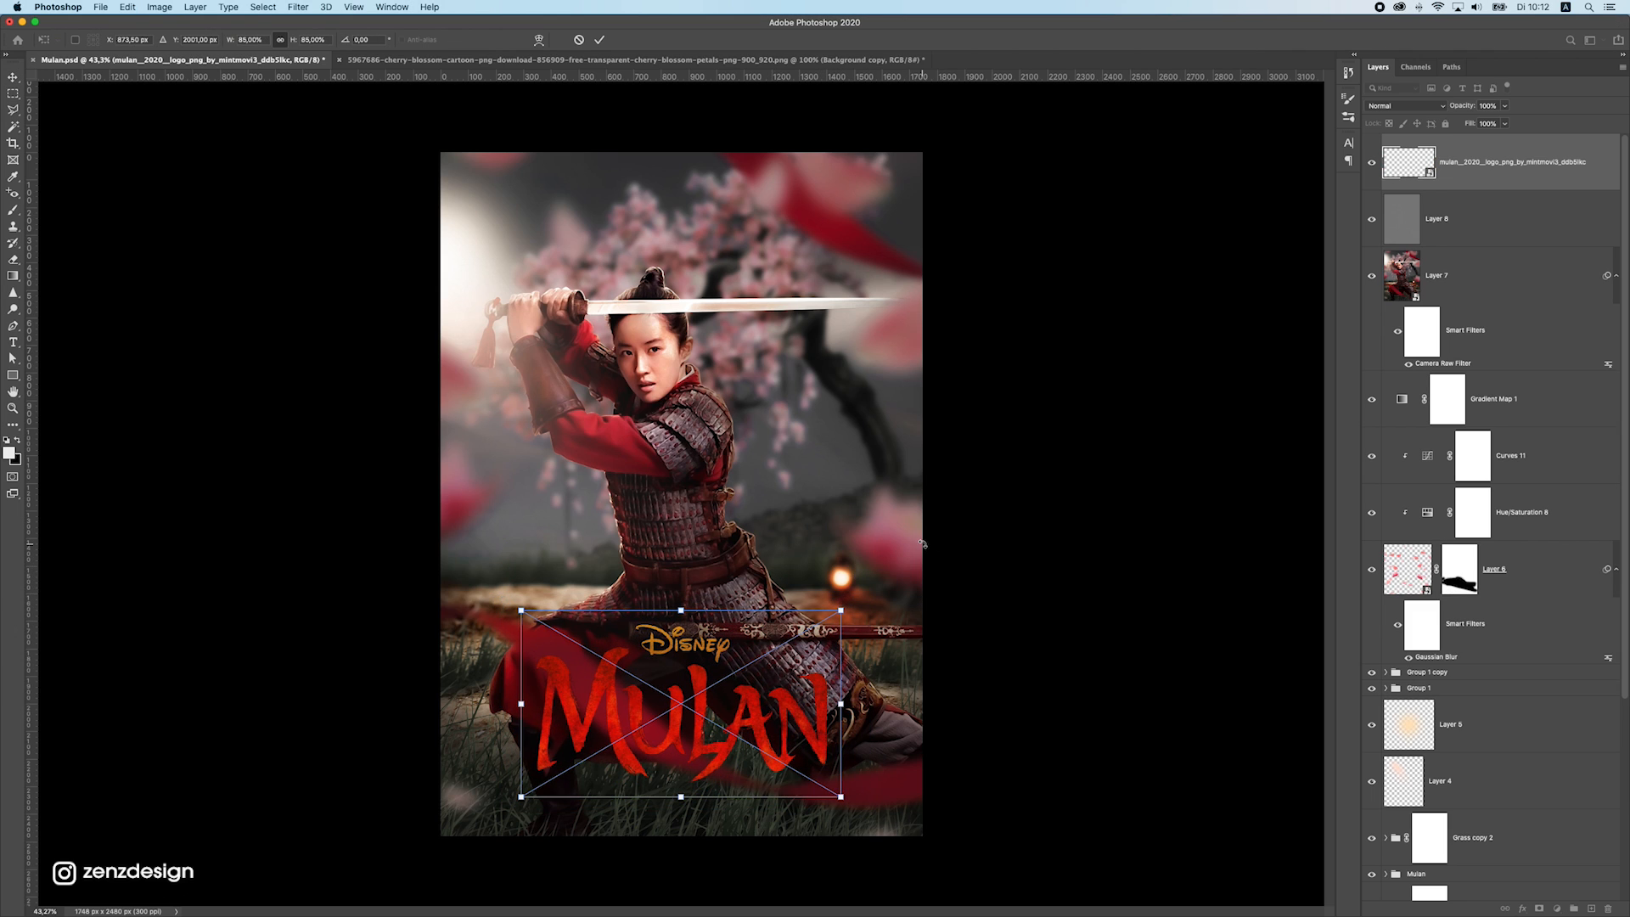
pyautogui.press('Return')
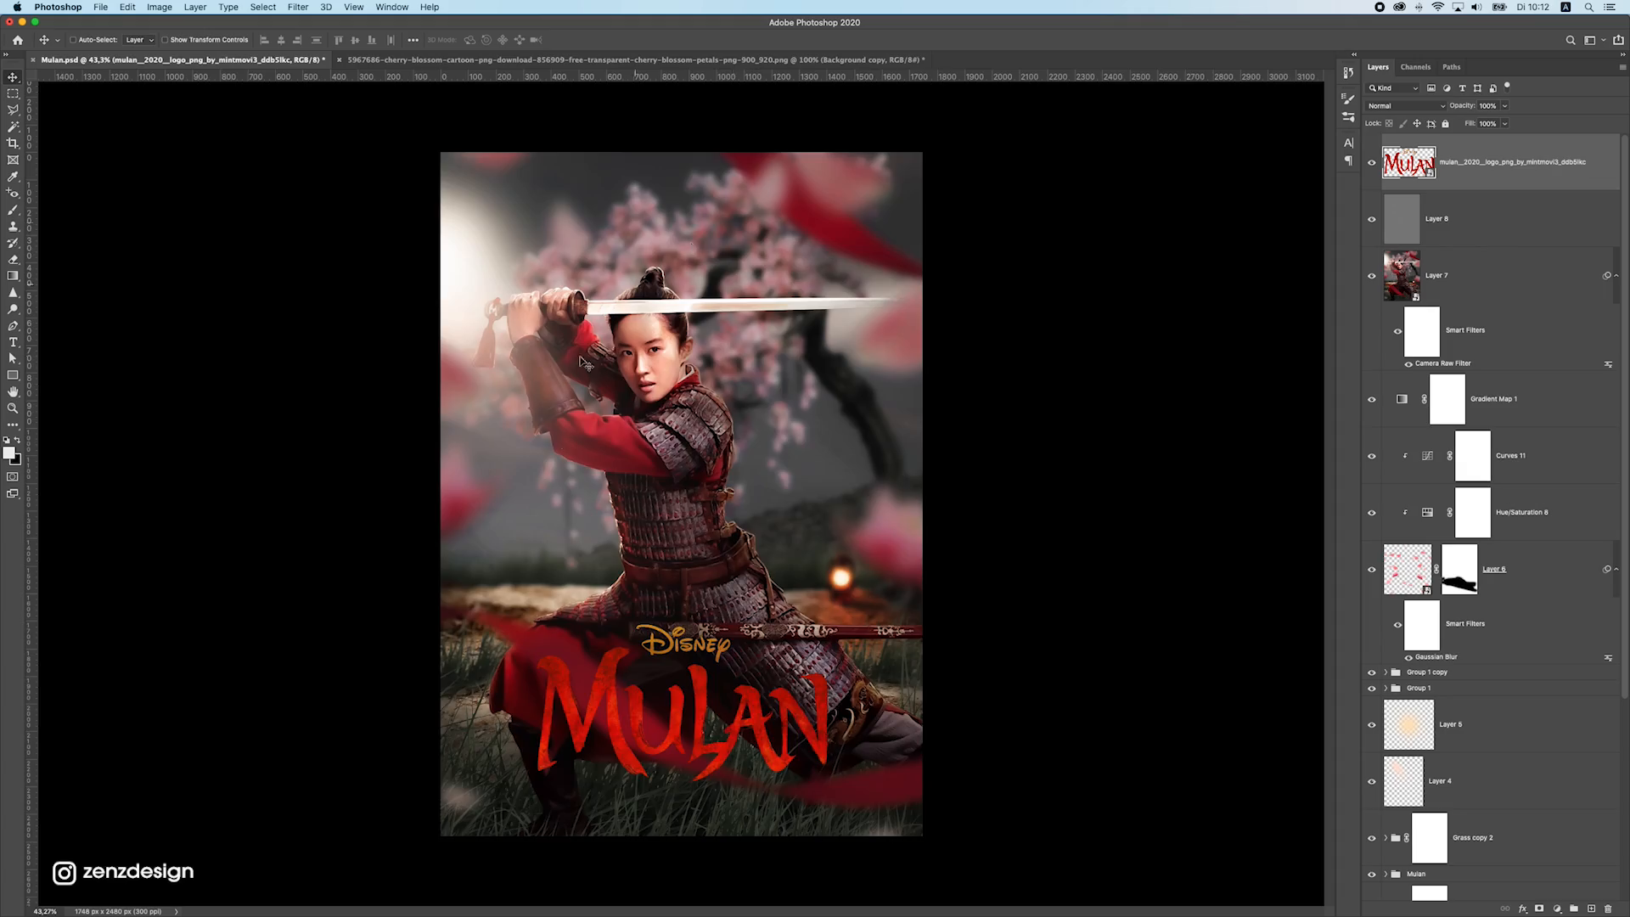